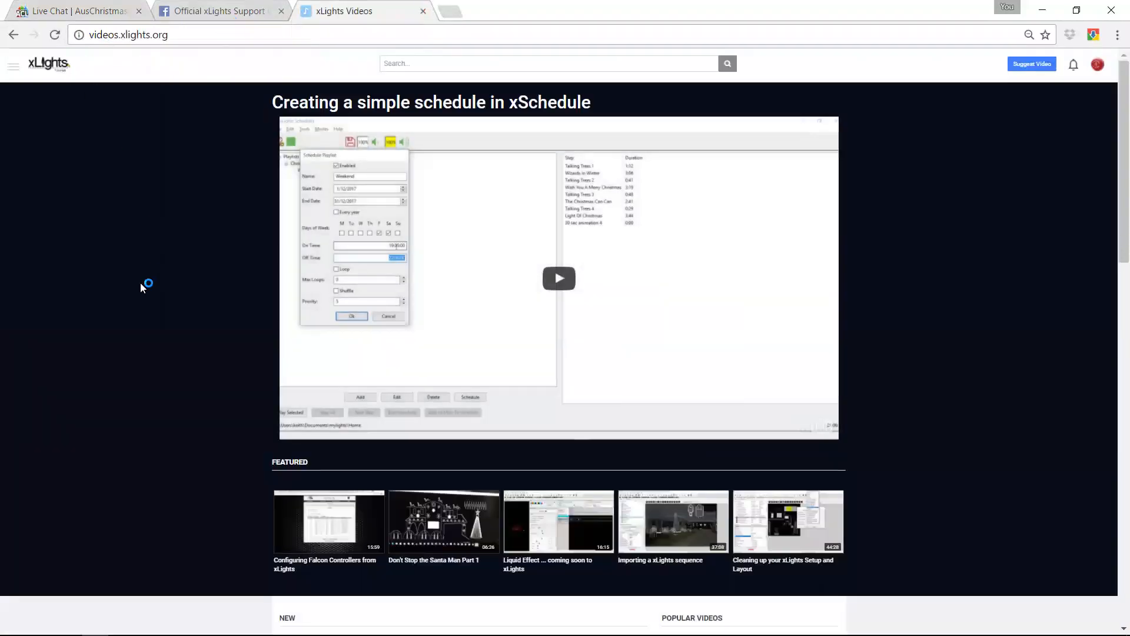
Look through the new and popular videos on the xLights video site and minimize the browser window.
{"action": "scroll", "coordinate": [147, 306], "scroll_direction": "down", "scroll_amount": 4}
{"action": "scroll", "coordinate": [157, 319], "scroll_direction": "down", "scroll_amount": 8}
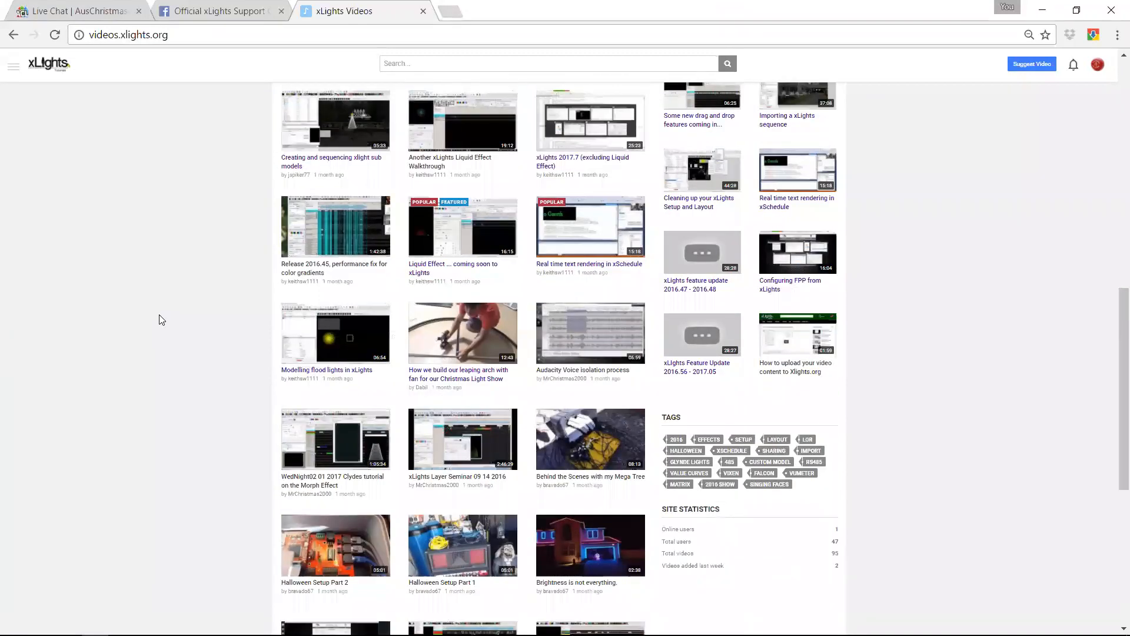
{"action": "scroll", "coordinate": [158, 318], "scroll_direction": "up", "scroll_amount": 1}
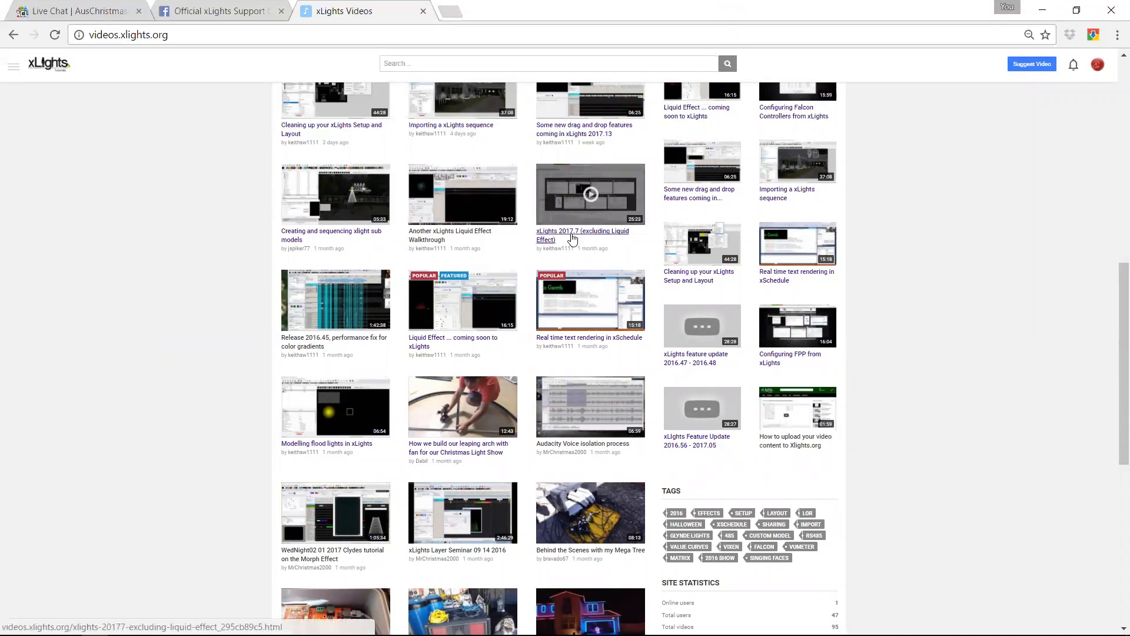
{"action": "scroll", "coordinate": [569, 238], "scroll_direction": "up", "scroll_amount": 2}
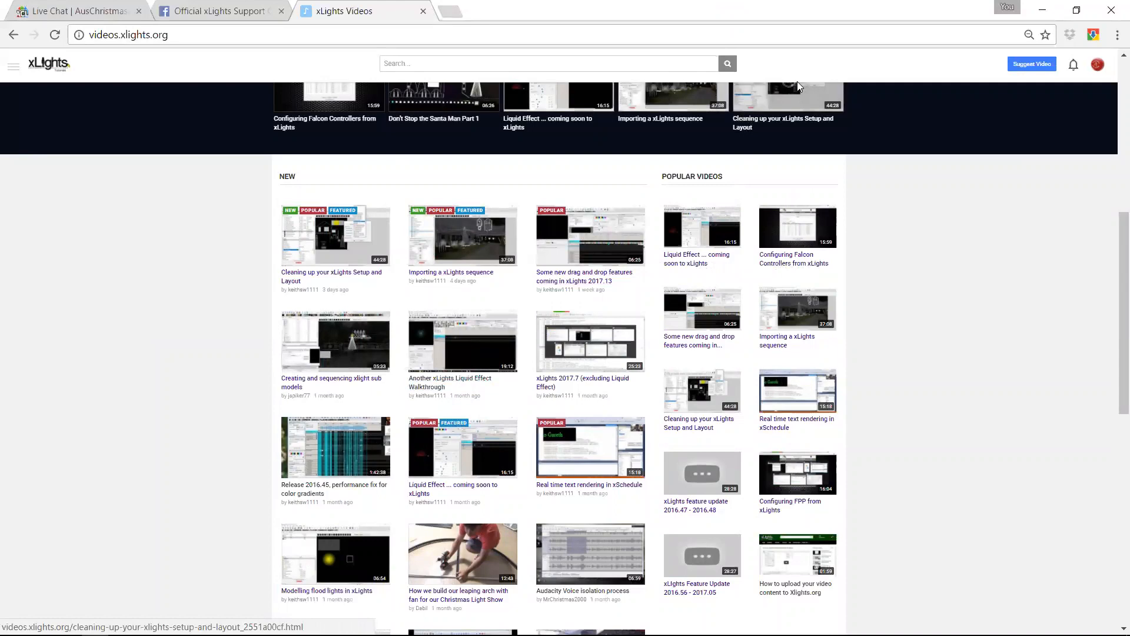
{"action": "left_click", "coordinate": [1051, 13]}
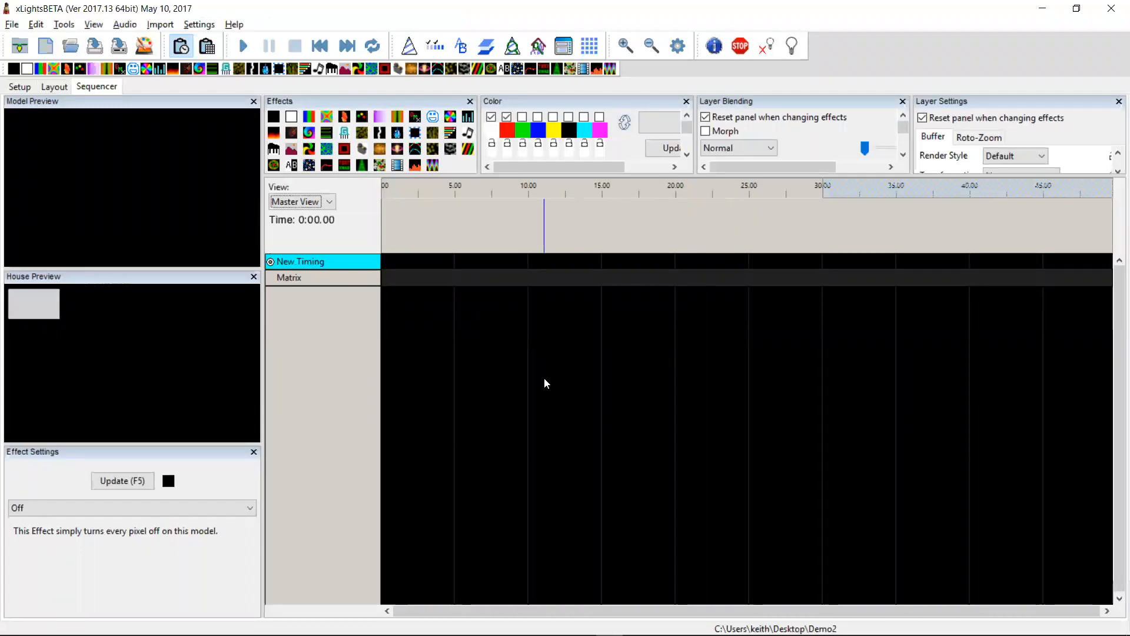
Switch to README.txt in Notepad, move its window higher, and highlight the entry on the timing event pulse and jump 100 VUMeter effects.
{"action": "key", "text": "alt+Tab"}
{"action": "key", "text": "alt+Tab"}
{"action": "key", "text": "alt+Tab"}
{"action": "key", "text": "alt+Tab"}
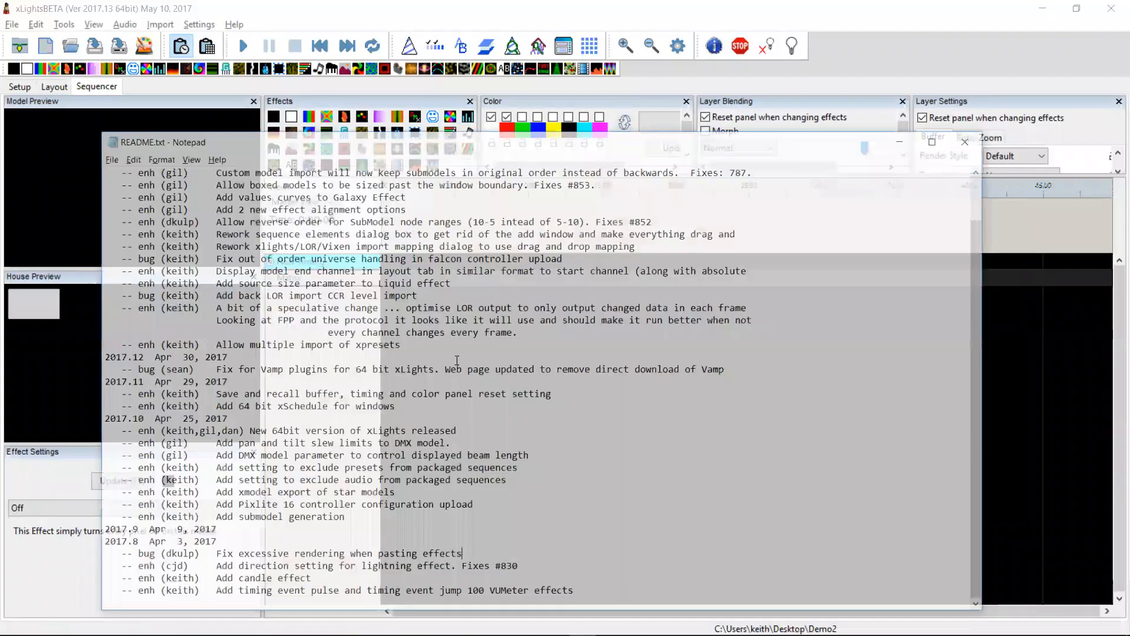
{"action": "left_click", "coordinate": [455, 359]}
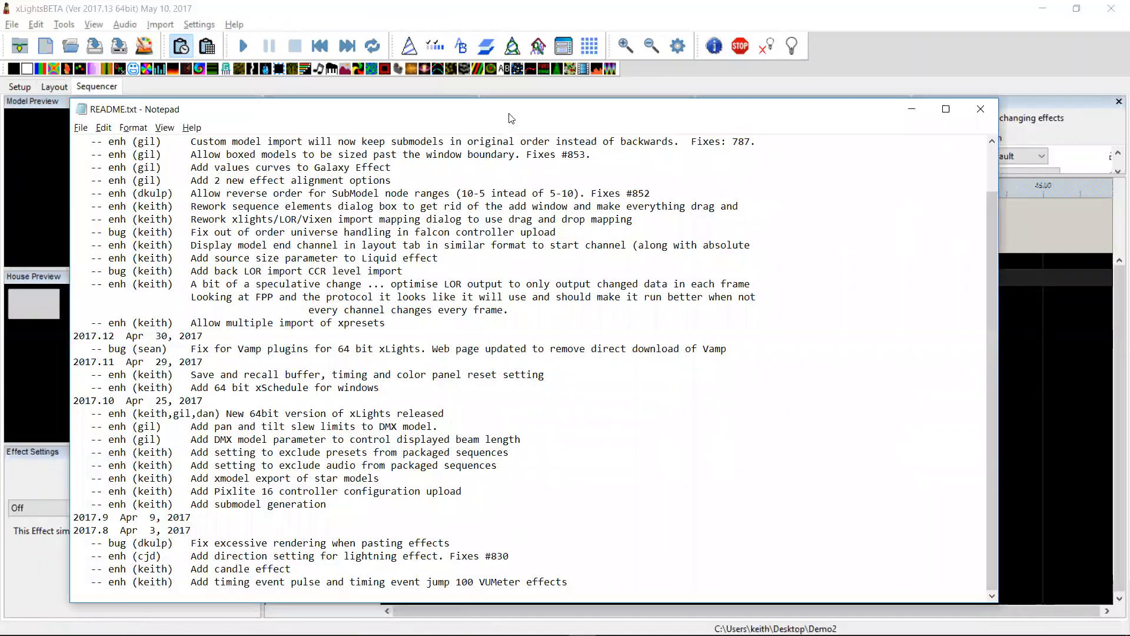
{"action": "left_click_drag", "start_coordinate": [509, 114], "coordinate": [606, 38]}
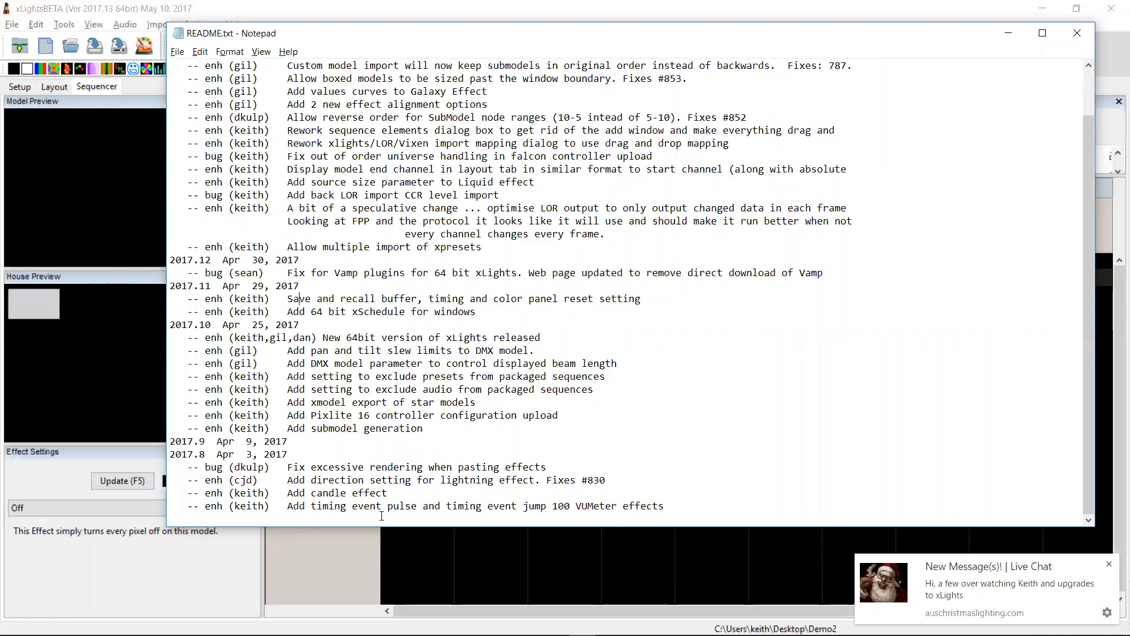
{"action": "left_click", "coordinate": [435, 518]}
{"action": "left_click_drag", "start_coordinate": [376, 513], "coordinate": [268, 506]}
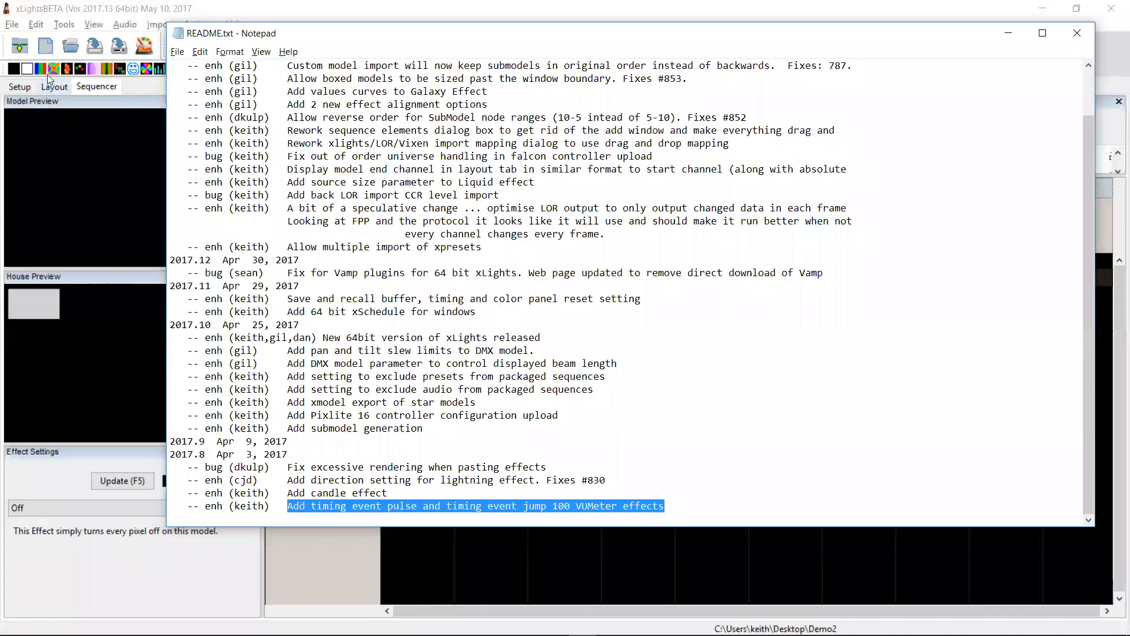
Switch to xLights and start a new musical sequence, discarding the unsaved changes in the open one.
{"action": "left_click", "coordinate": [67, 5]}
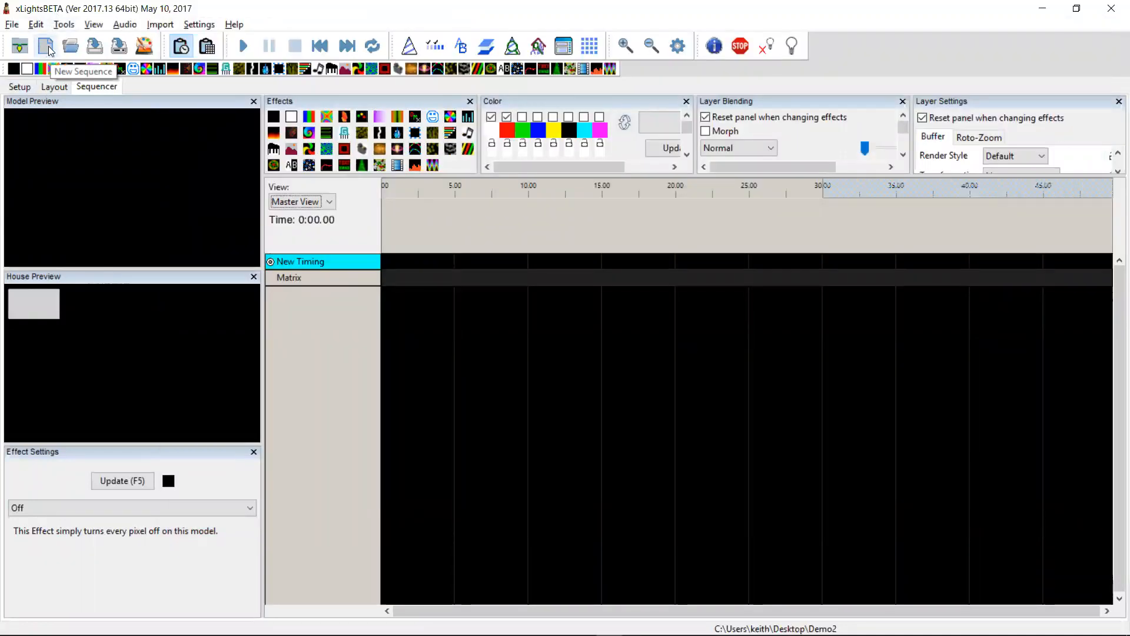
{"action": "left_click", "coordinate": [46, 52]}
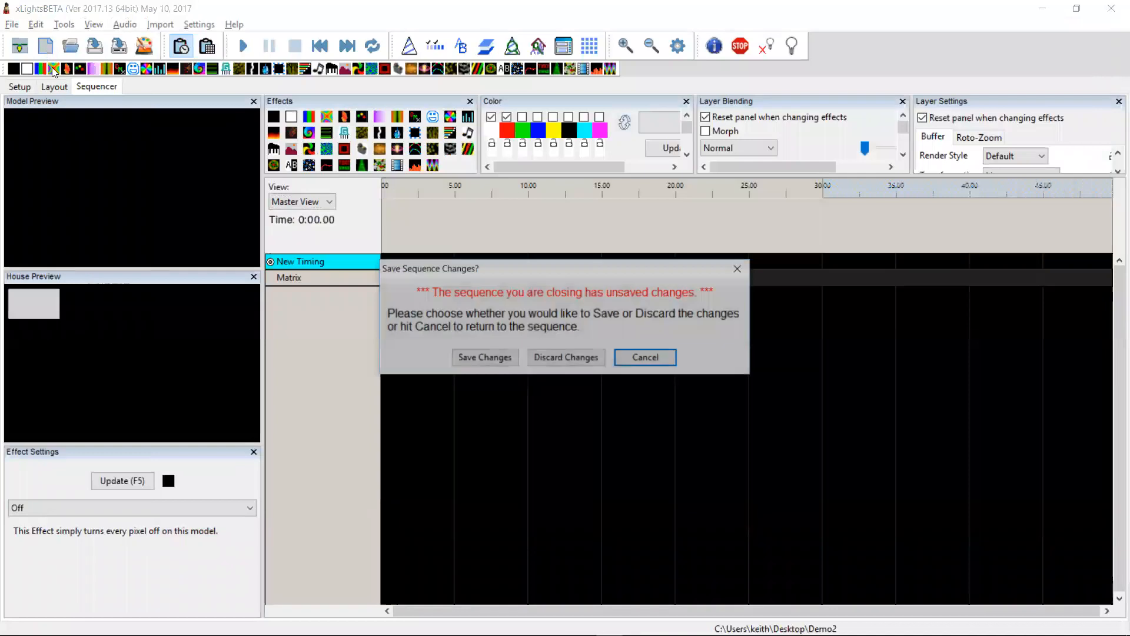
{"action": "left_click", "coordinate": [565, 356]}
{"action": "left_click", "coordinate": [245, 167]}
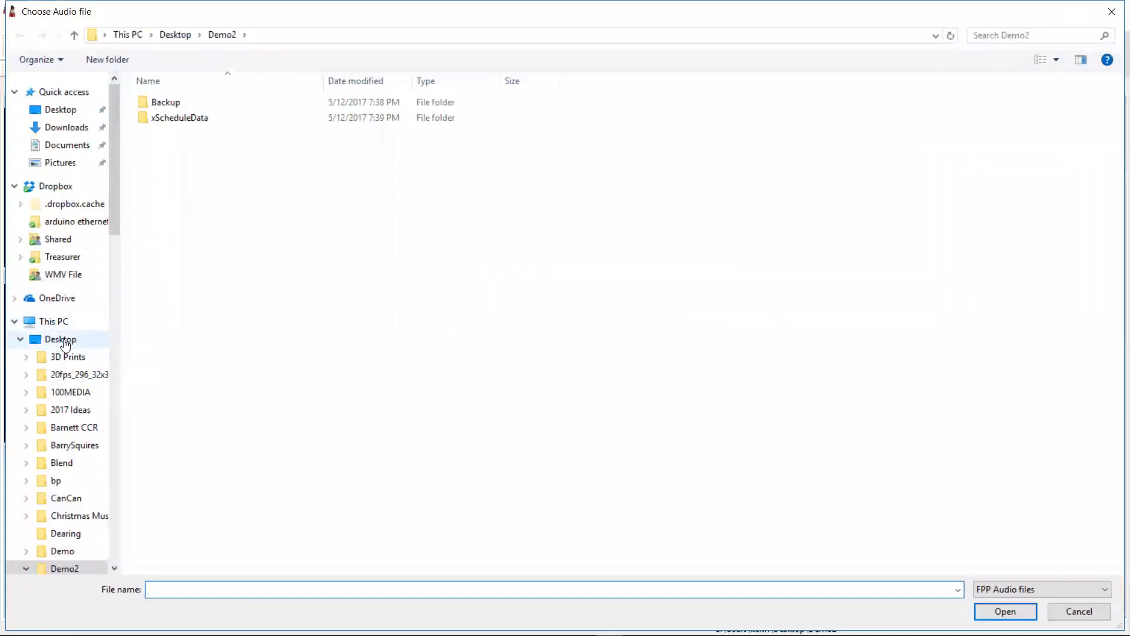
Load the "Dont-stop-the-Sant..." audio file from the desktop's Christmas Music folder and finish creating the sequence.
{"action": "left_click", "coordinate": [62, 340]}
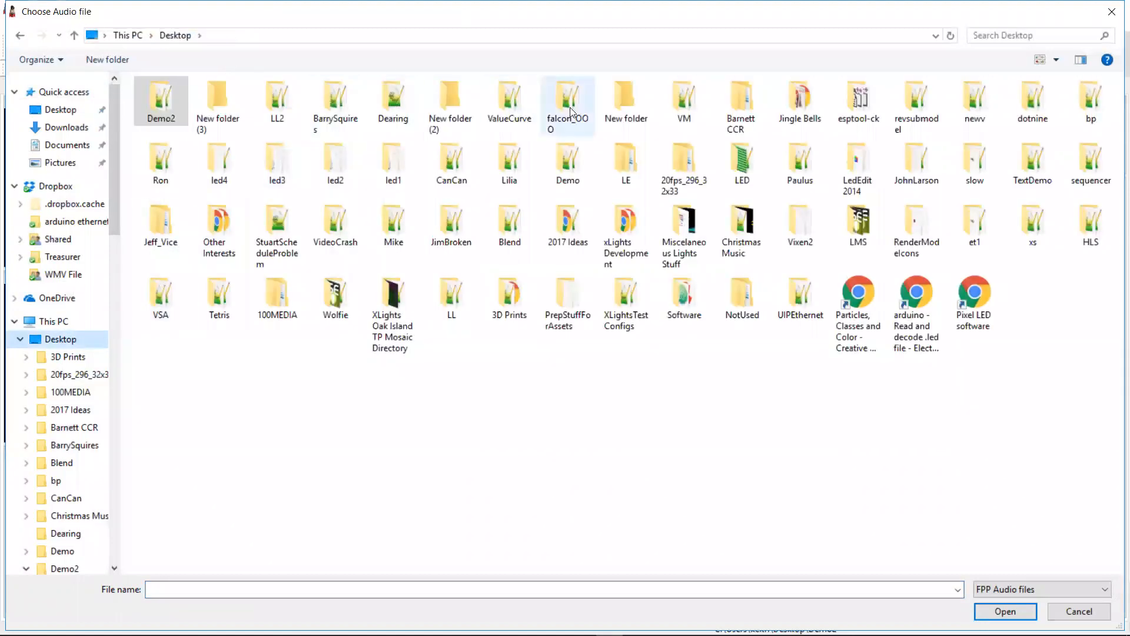
{"action": "left_click", "coordinate": [742, 227]}
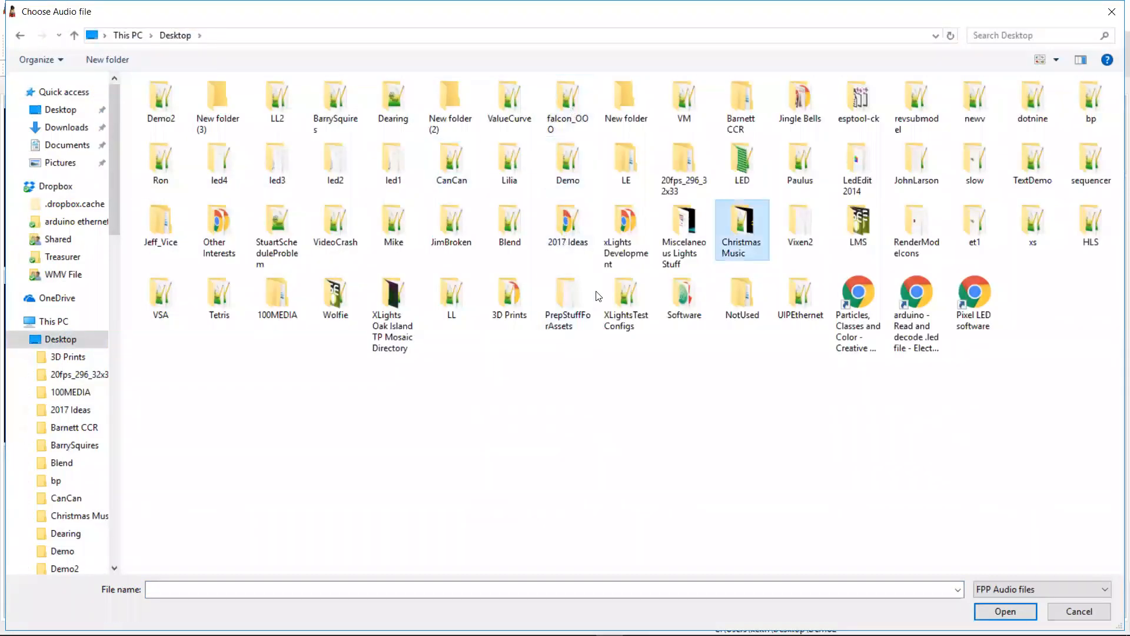
{"action": "double_click", "coordinate": [732, 246]}
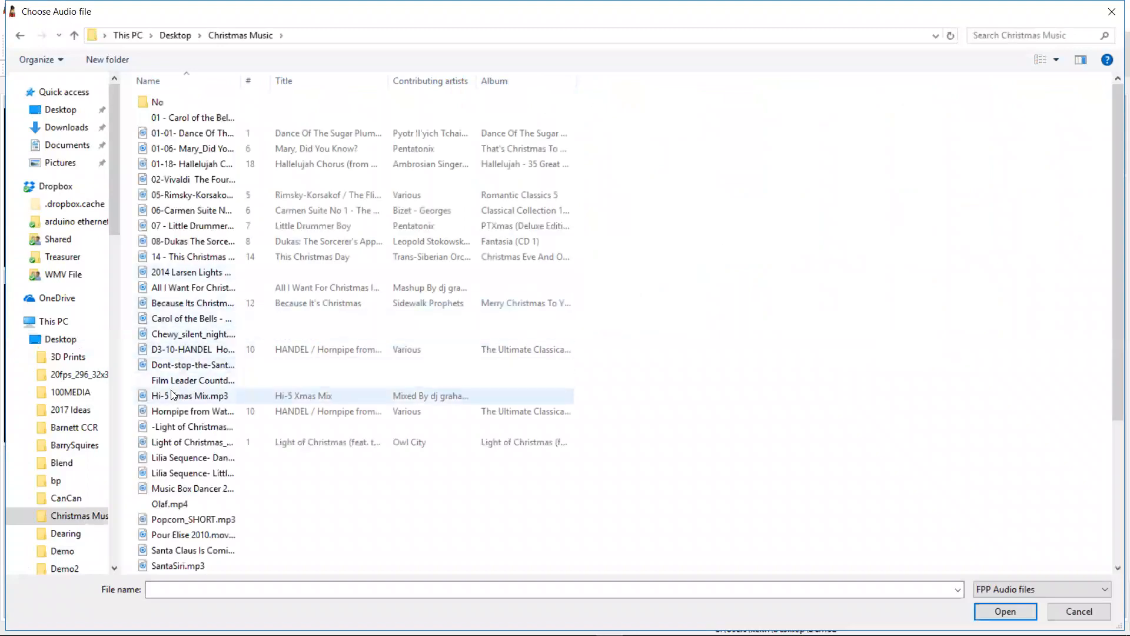
{"action": "double_click", "coordinate": [182, 371]}
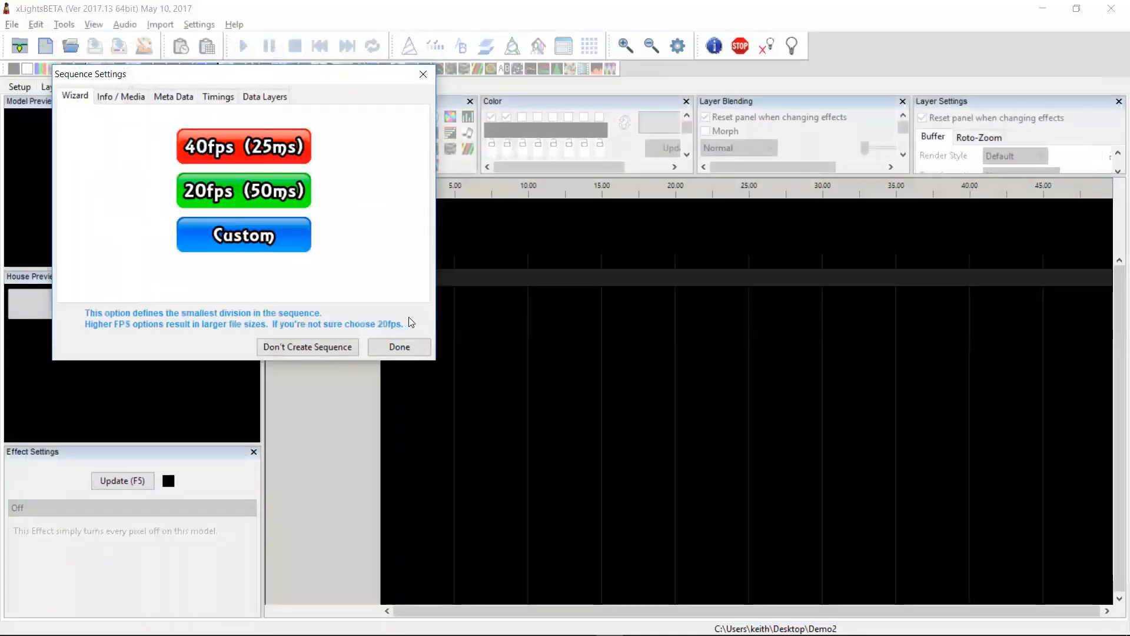
{"action": "left_click", "coordinate": [407, 343]}
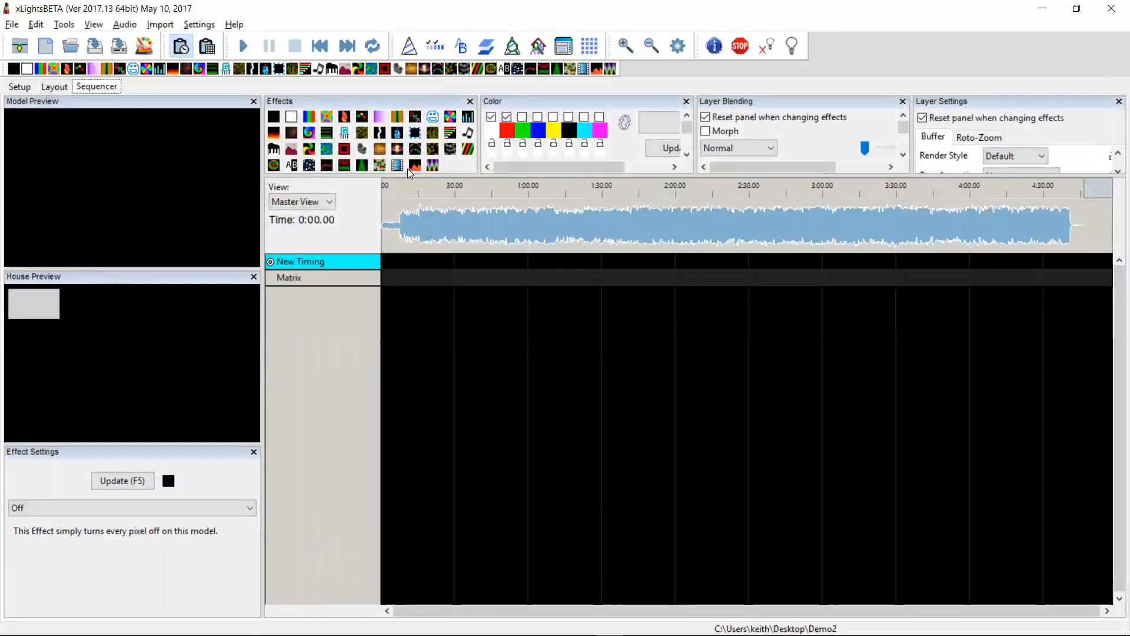
Place a VU Meter effect on the Matrix from about 0:17 to 0:48, close the House Preview, and set the effect's type to Timing Event Jump 100.
{"action": "left_click_drag", "start_coordinate": [414, 167], "coordinate": [498, 282]}
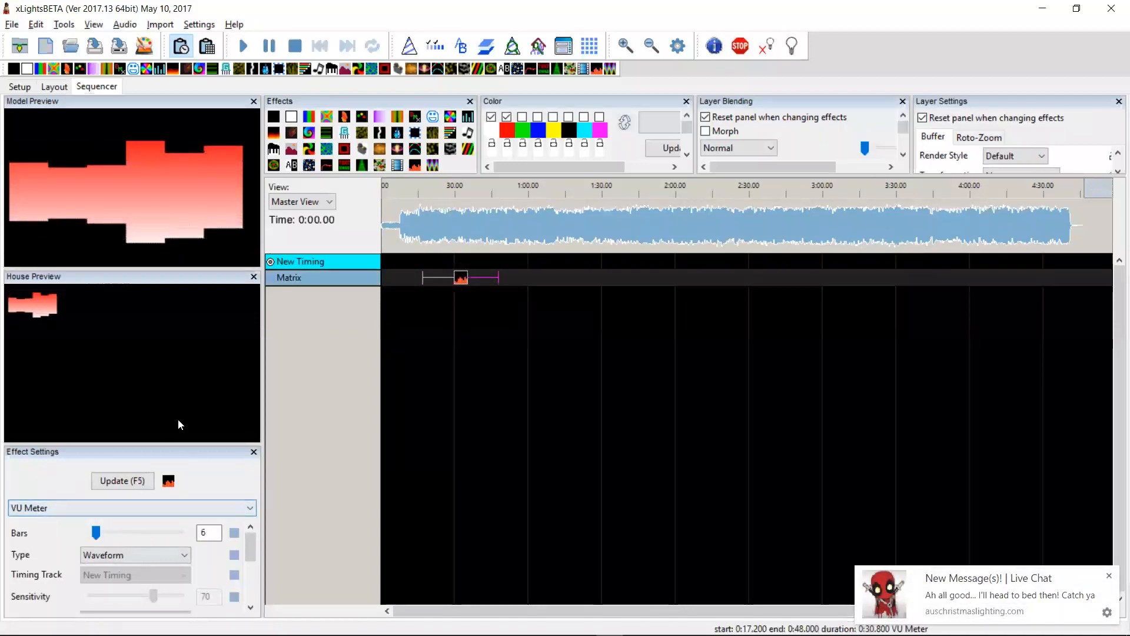
{"action": "left_click", "coordinate": [253, 276]}
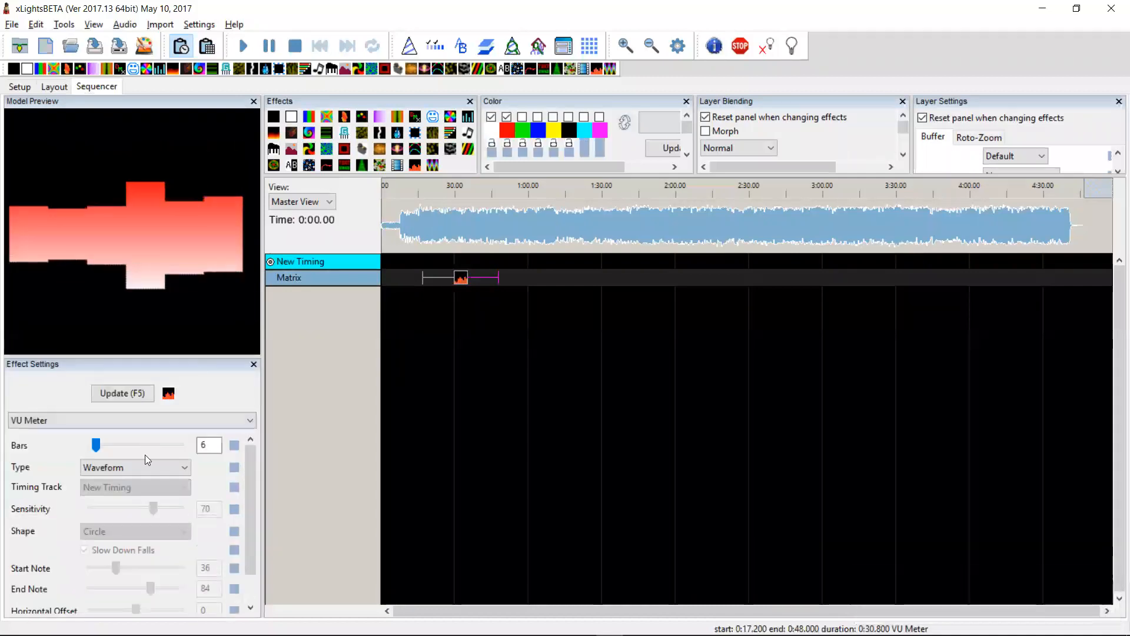
{"action": "left_click", "coordinate": [160, 472]}
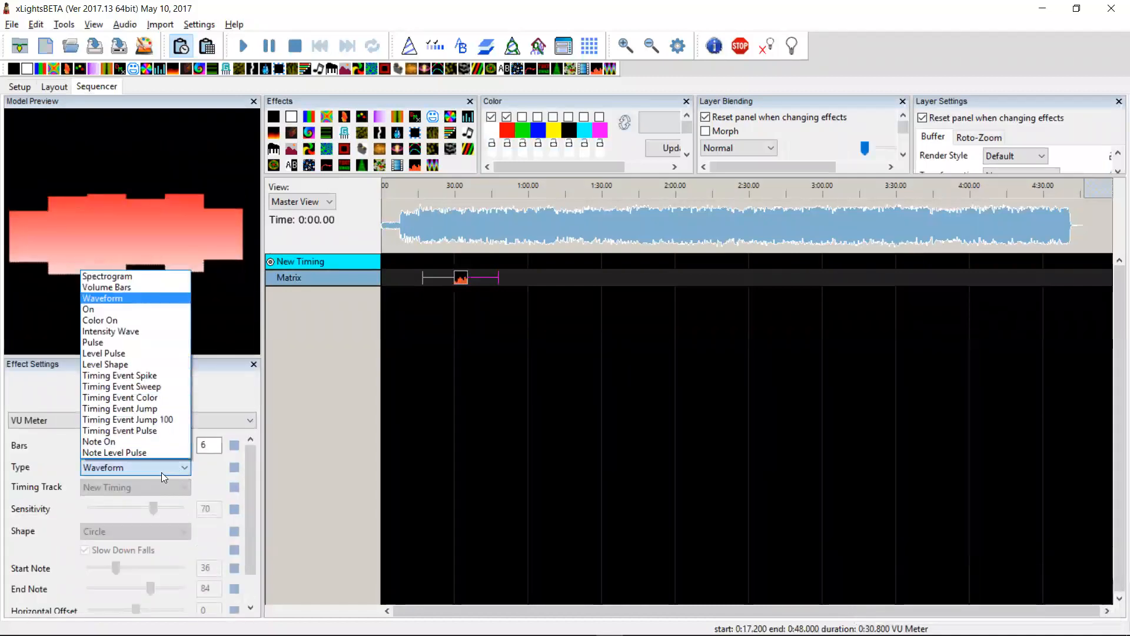
{"action": "left_click", "coordinate": [128, 419]}
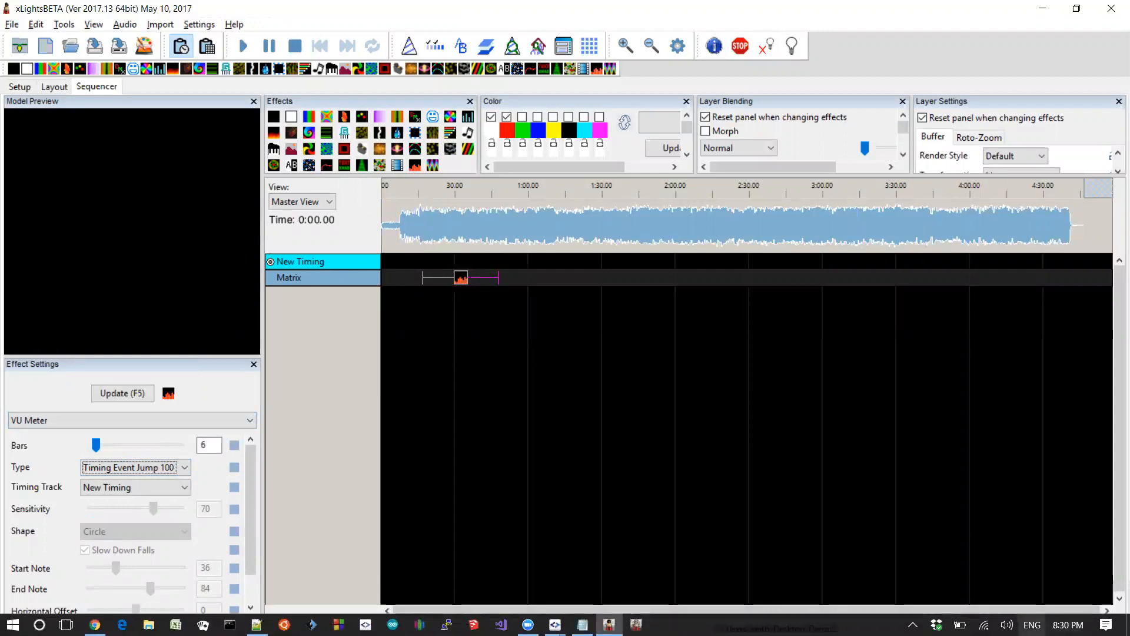
Lower the xLightsBETA volume to the minimum in the Windows Volume Mixer and close the mixer.
{"action": "right_click", "coordinate": [1007, 624]}
{"action": "left_click", "coordinate": [1021, 541]}
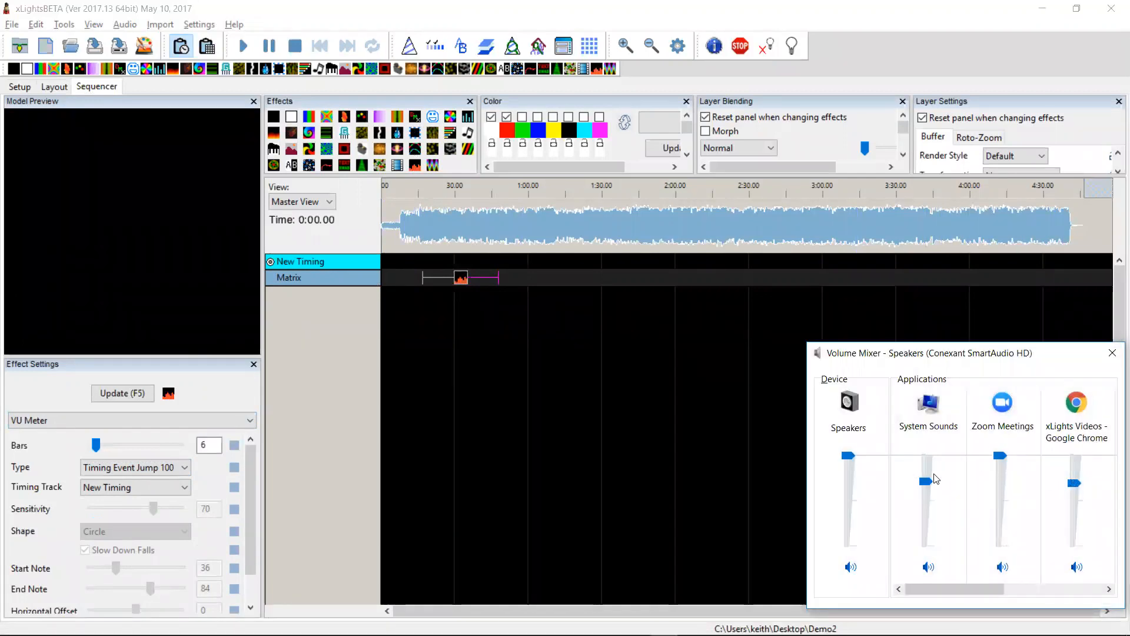
{"action": "left_click_drag", "start_coordinate": [1000, 588], "coordinate": [1090, 590]}
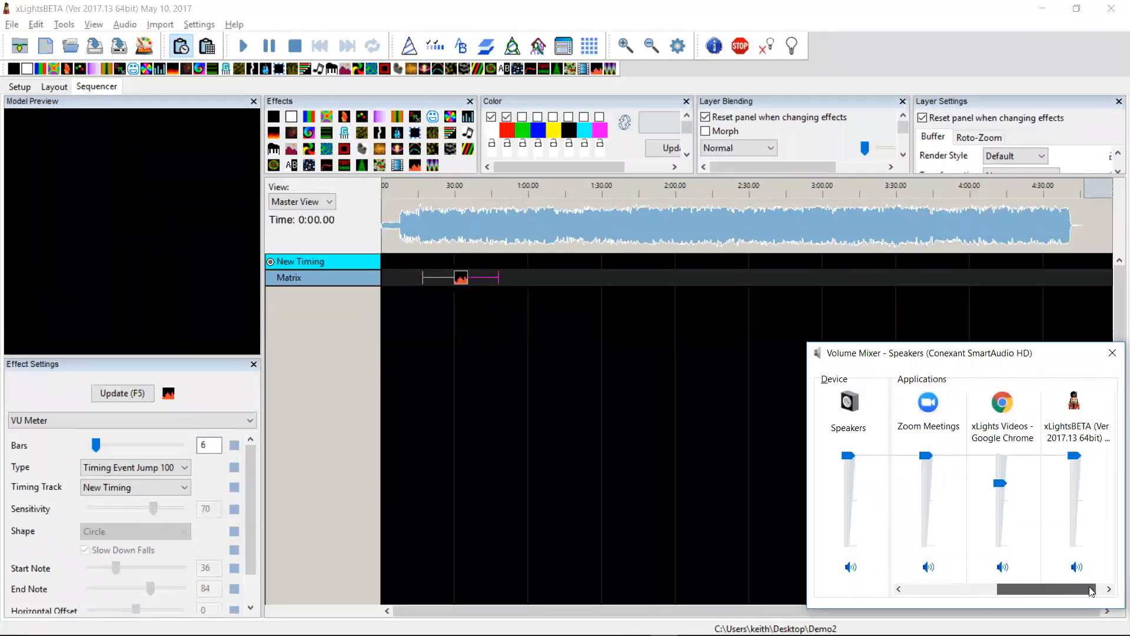
{"action": "left_click_drag", "start_coordinate": [1074, 456], "coordinate": [1081, 546]}
{"action": "left_click", "coordinate": [1111, 353]}
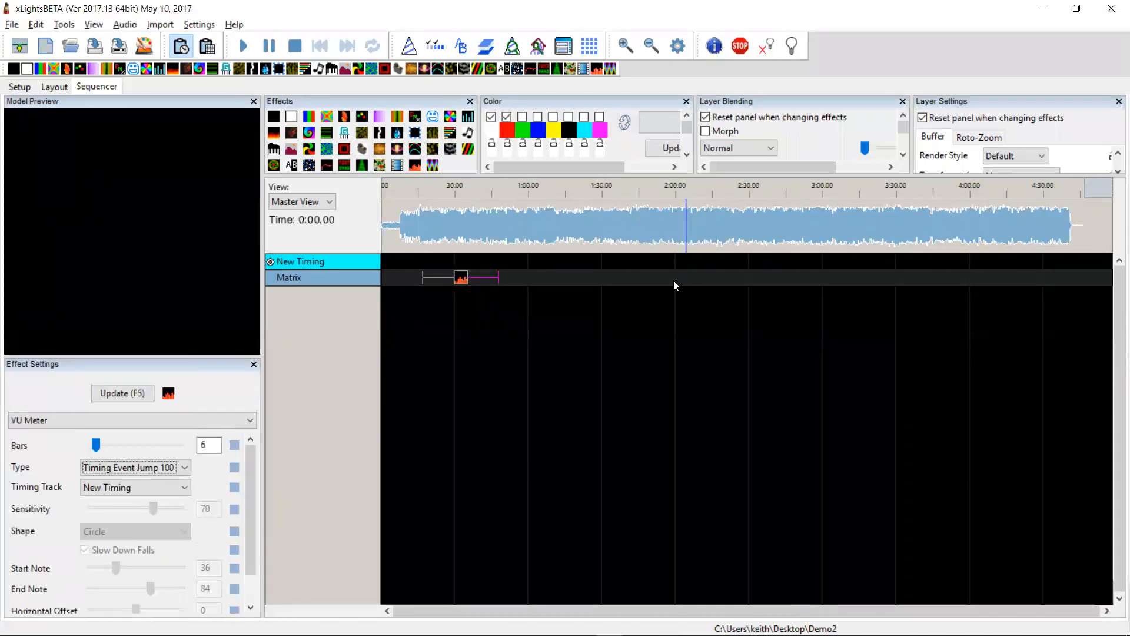
Add a run of timing marks to the New Timing track from about 0:21 to 0:29 during playback, and stop playback.
{"action": "left_click", "coordinate": [413, 184]}
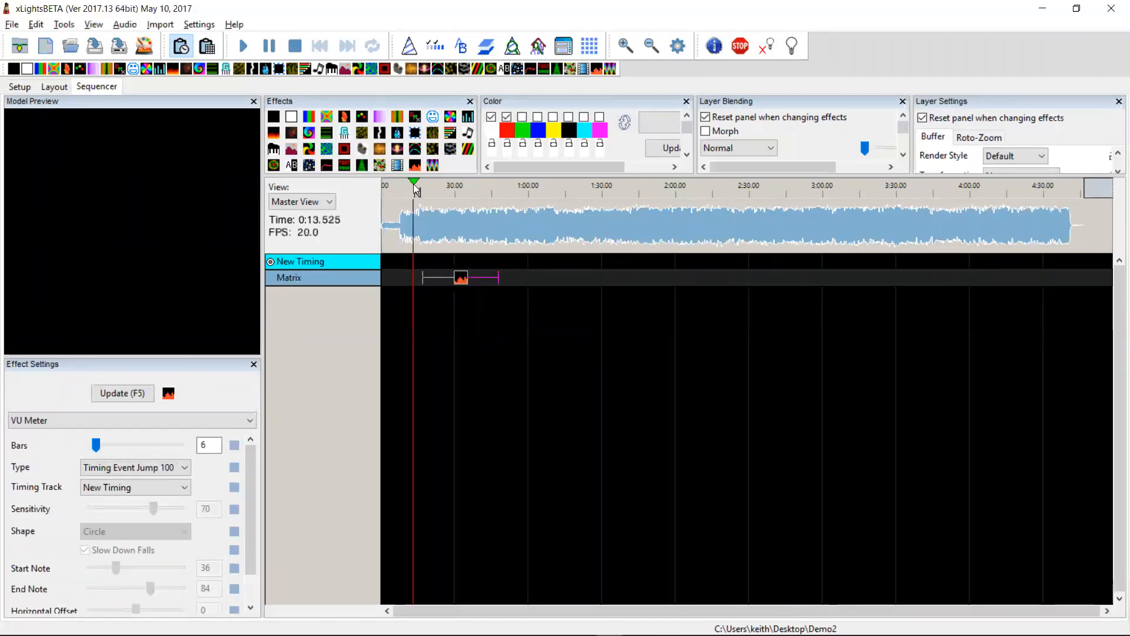
{"action": "key", "text": "space"}
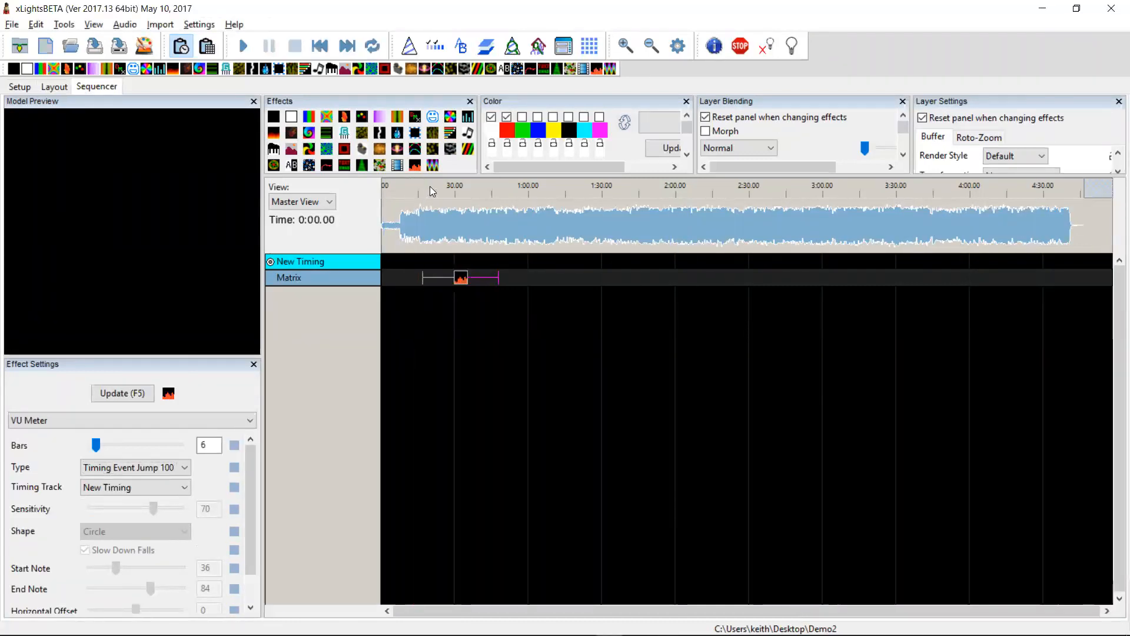
{"action": "left_click", "coordinate": [433, 190]}
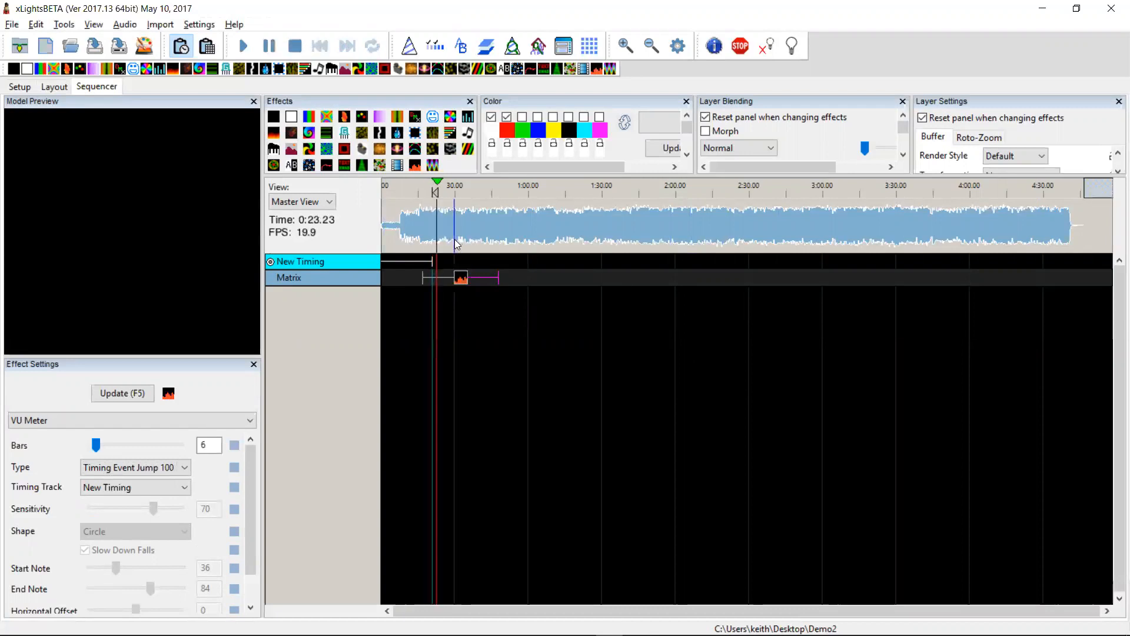
{"action": "key", "text": "t"}
{"action": "key", "text": "t"}
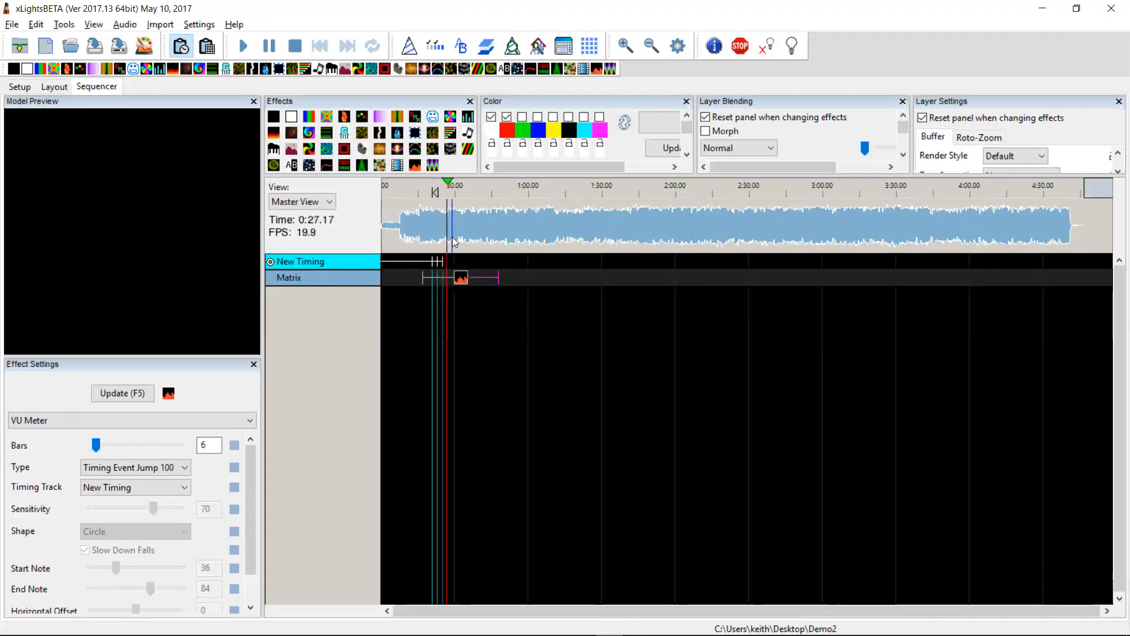
{"action": "key", "text": "t"}
{"action": "left_click", "coordinate": [292, 50]}
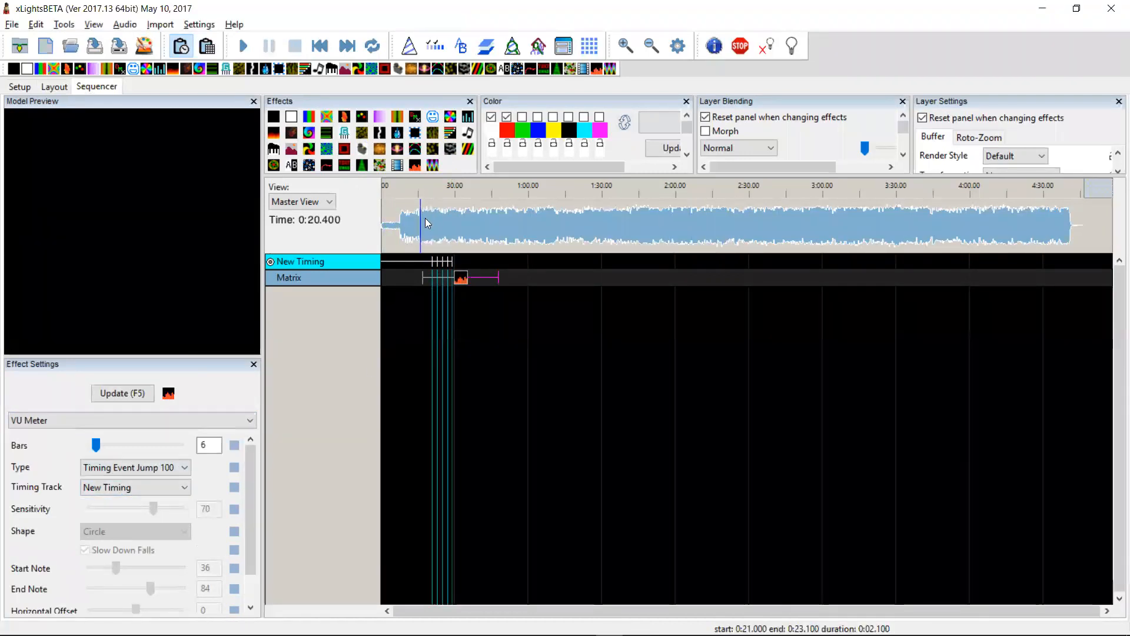
Select the VU Meter effect's time range on the Matrix and play it back.
{"action": "left_click", "coordinate": [464, 281]}
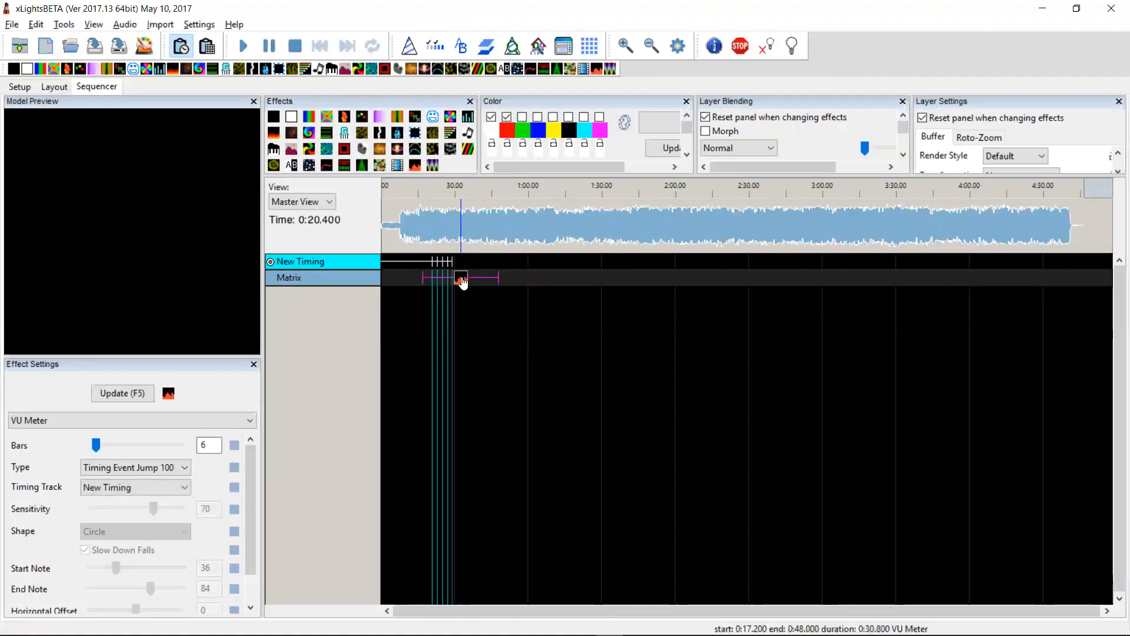
{"action": "left_click", "coordinate": [462, 281]}
{"action": "left_click", "coordinate": [243, 46]}
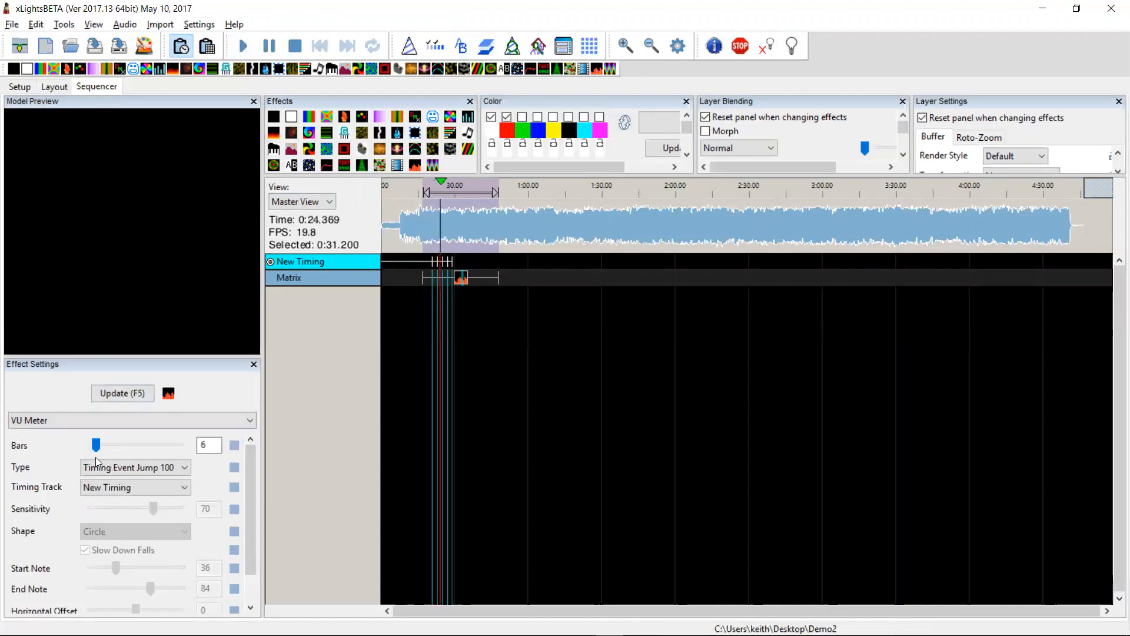
Set the VU Meter effect's Bars to 42 and replay the selected range to check the change.
{"action": "left_click_drag", "start_coordinate": [96, 445], "coordinate": [128, 446]}
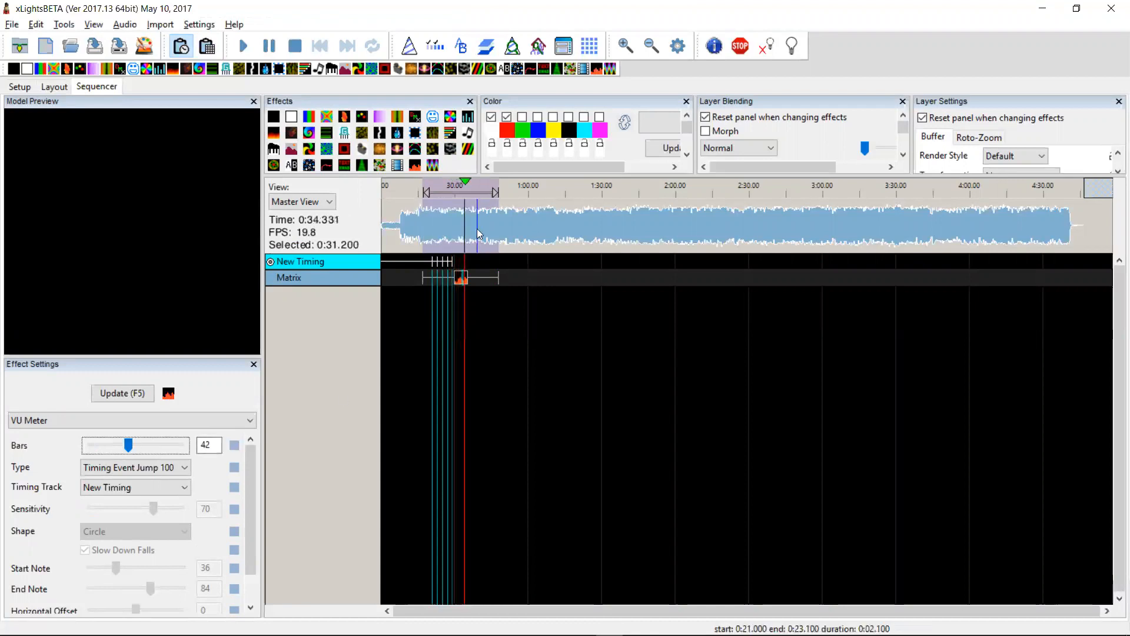
{"action": "left_click", "coordinate": [294, 46]}
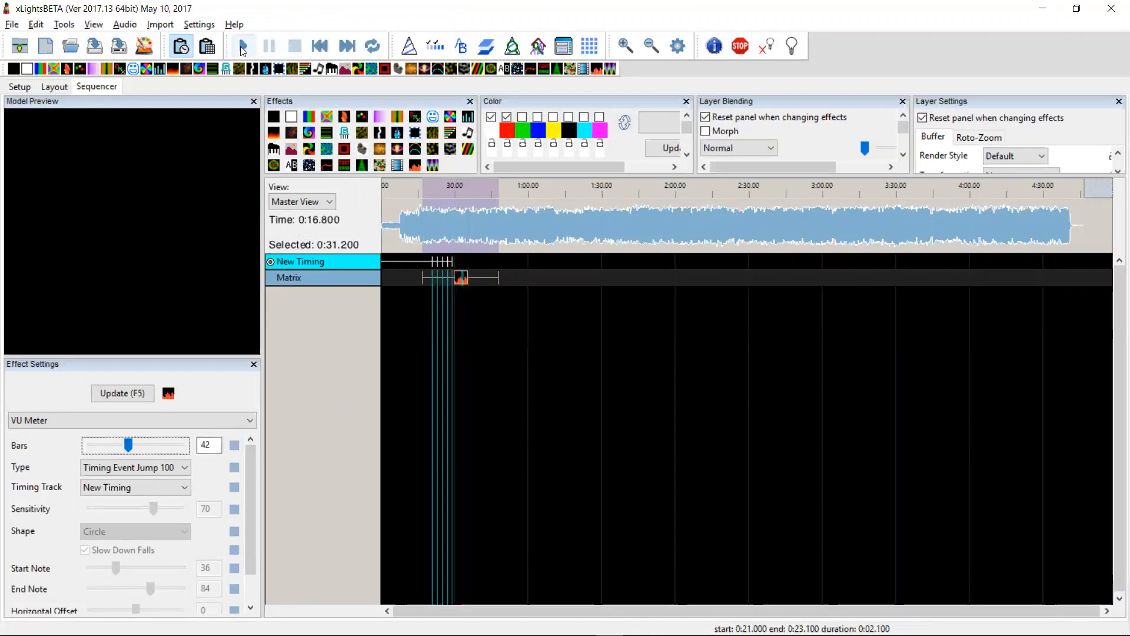
{"action": "left_click", "coordinate": [243, 47]}
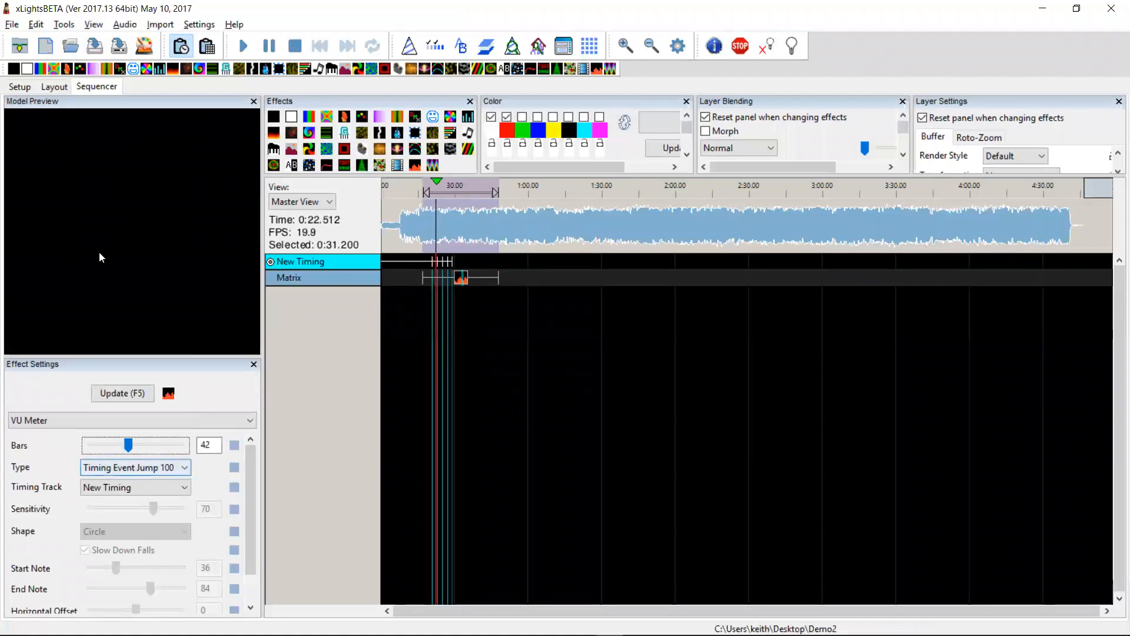
{"action": "left_click", "coordinate": [292, 45]}
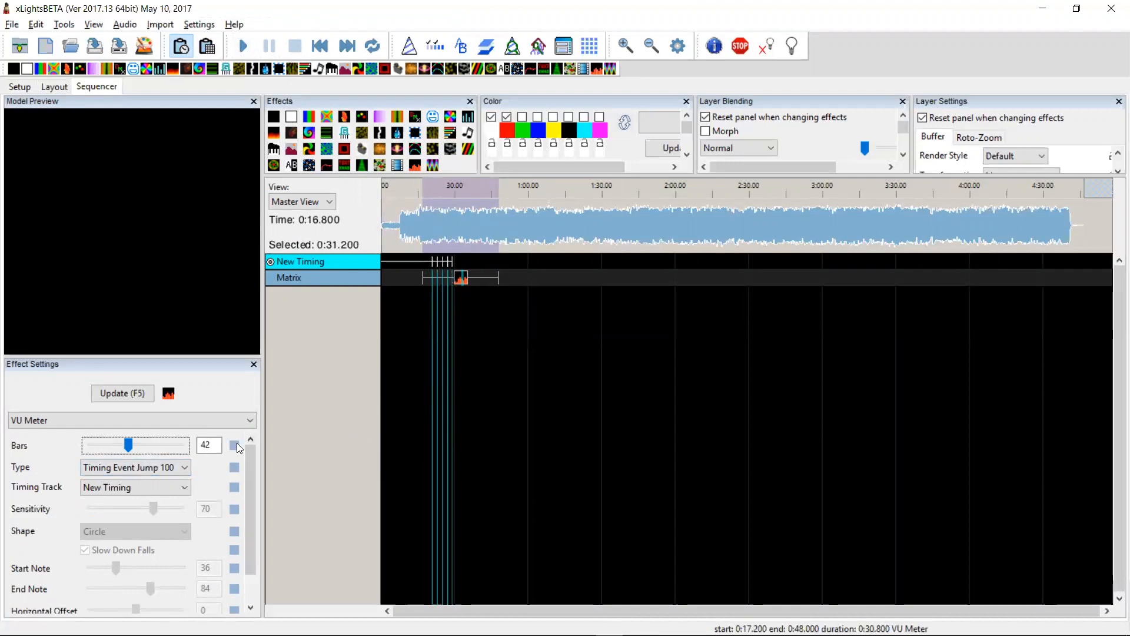
Try the VU Meter type Timing Event Pulse by playing back the timing-mark range, and stop playback.
{"action": "left_click", "coordinate": [183, 467]}
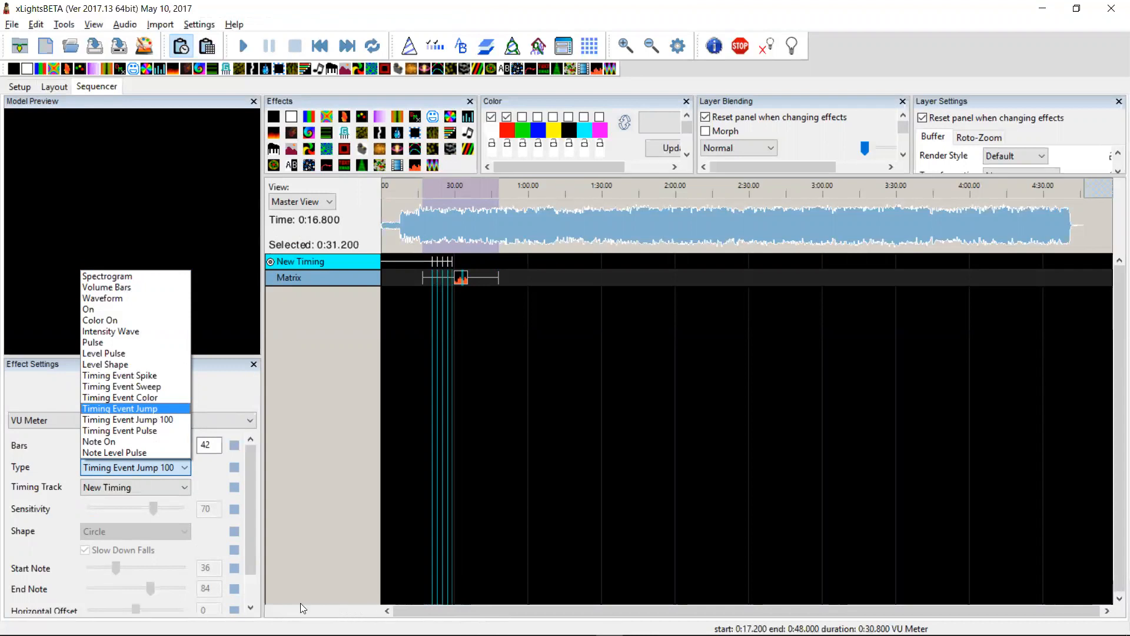
{"action": "left_click", "coordinate": [233, 601]}
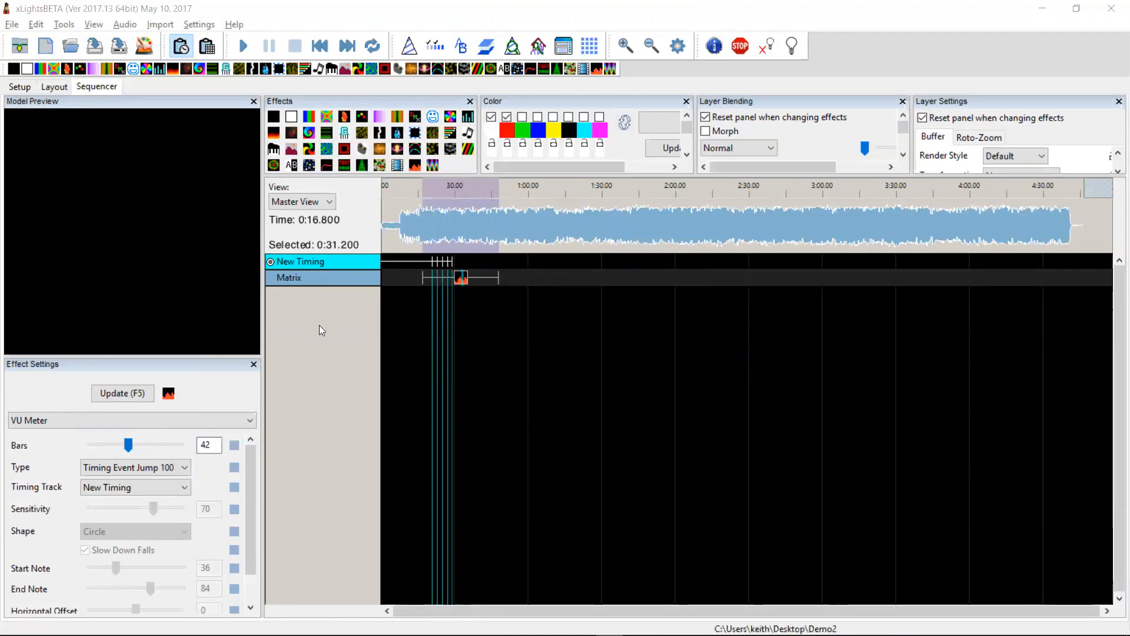
{"action": "left_click", "coordinate": [156, 469]}
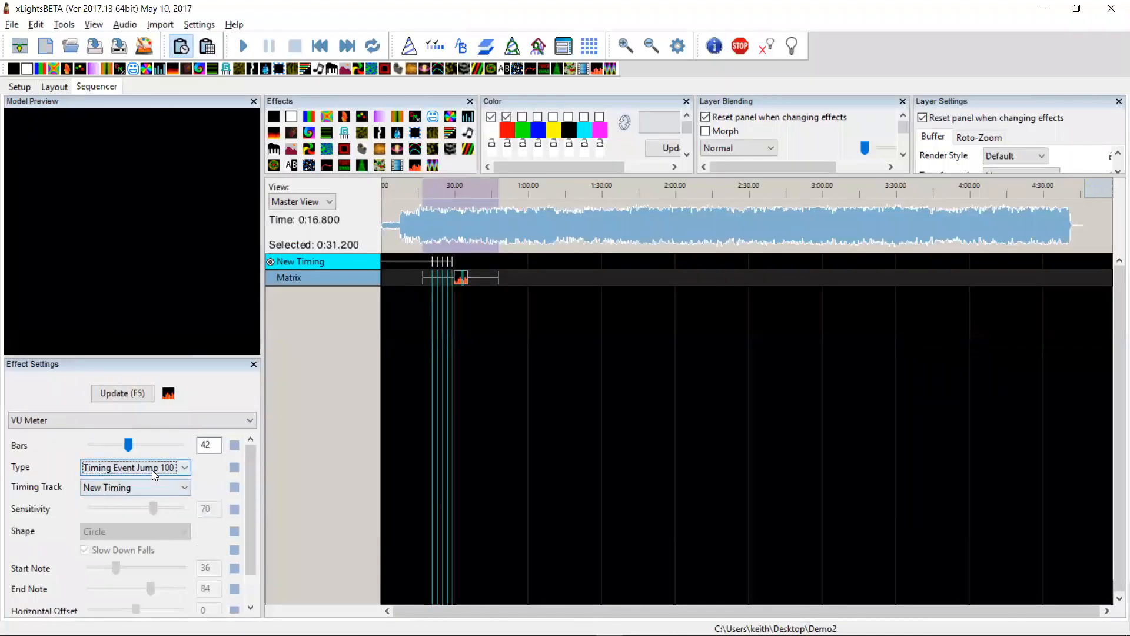
{"action": "left_click", "coordinate": [152, 469]}
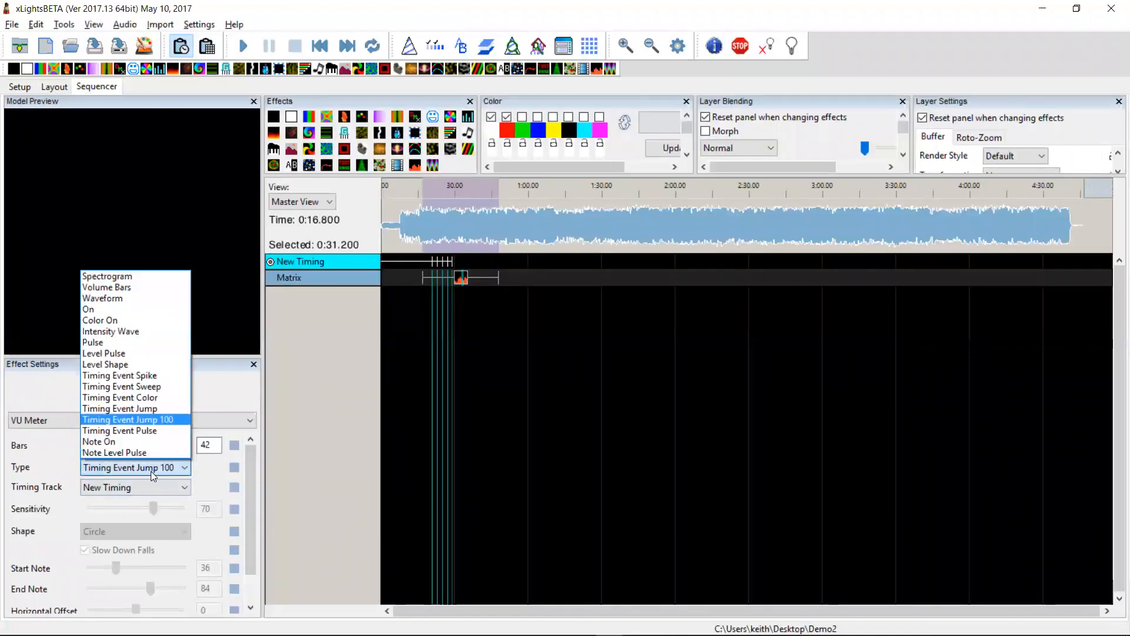
{"action": "left_click", "coordinate": [141, 431]}
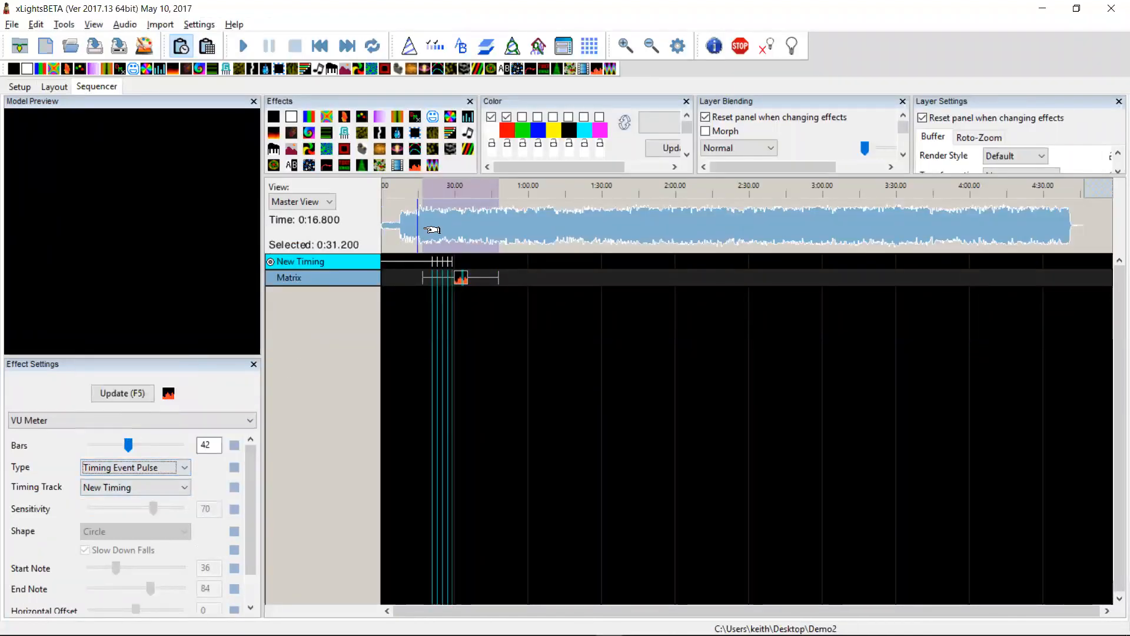
{"action": "left_click", "coordinate": [430, 209]}
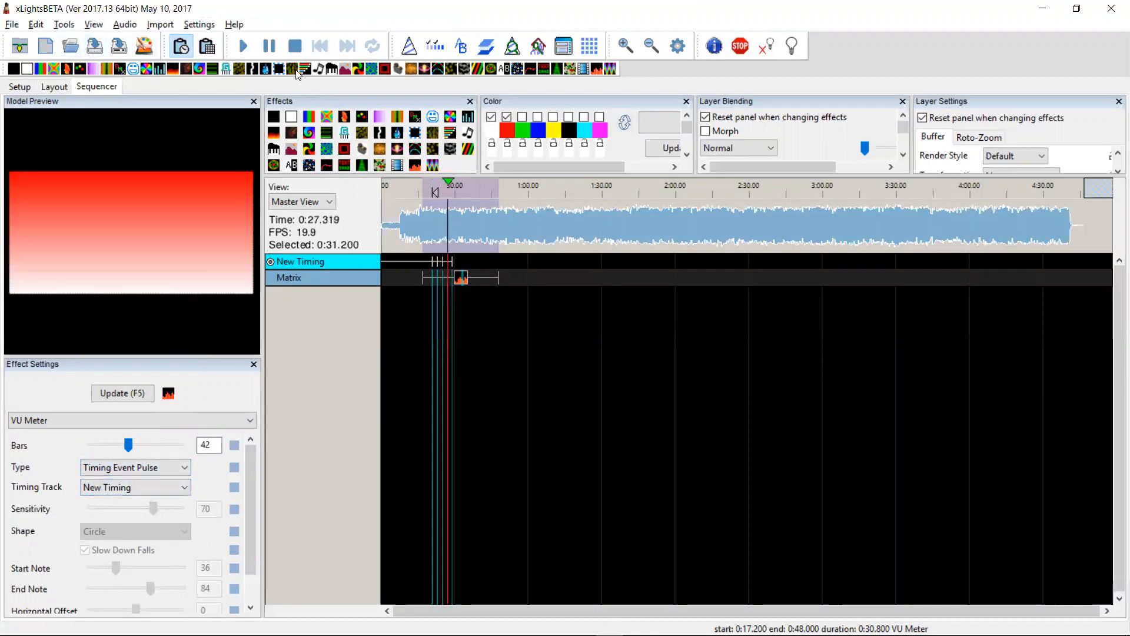
{"action": "left_click", "coordinate": [296, 47]}
Select the VU Meter effect on the Matrix, render the sequence, and replay the timing marks with its type set to Timing Event Pulse.
{"action": "left_click", "coordinate": [462, 279]}
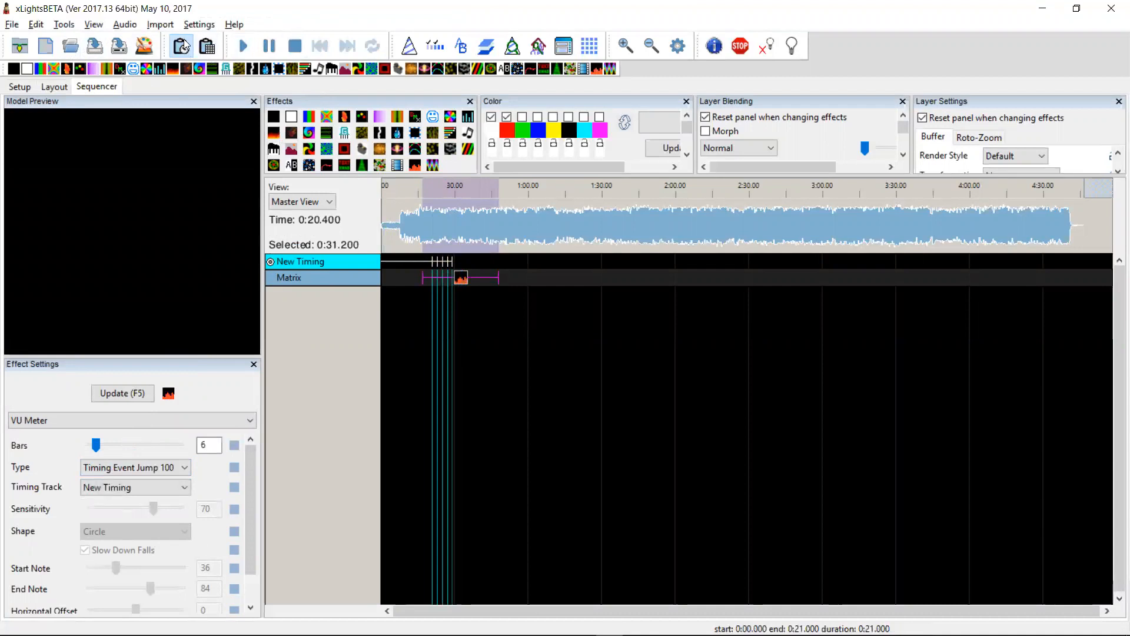
{"action": "left_click", "coordinate": [145, 46]}
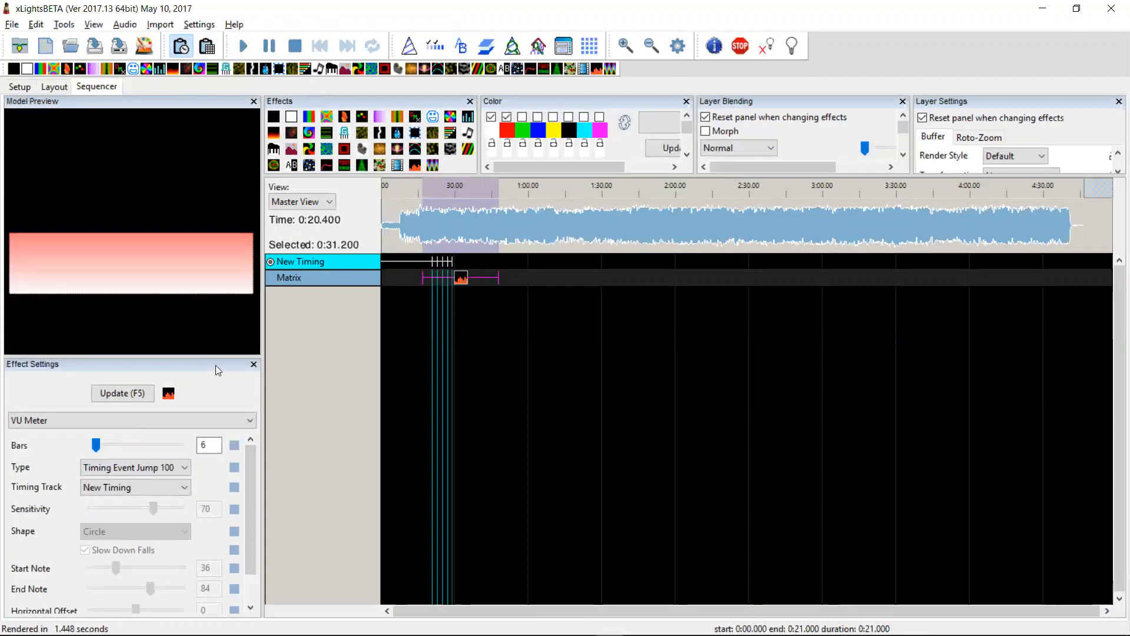
{"action": "left_click", "coordinate": [168, 468]}
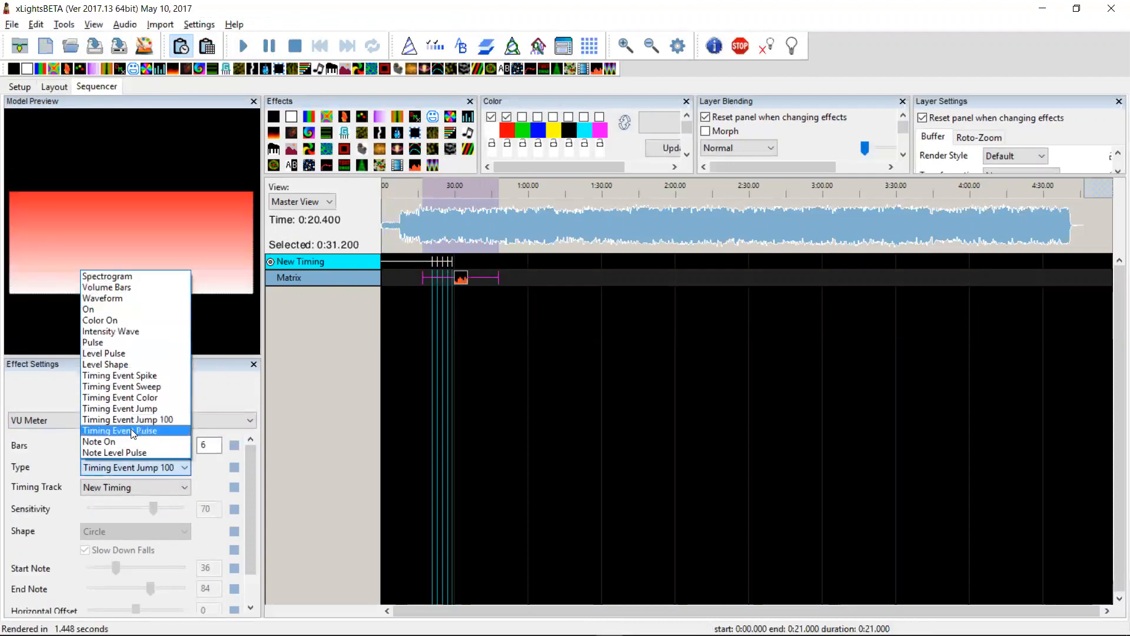
{"action": "left_click", "coordinate": [131, 430]}
{"action": "left_click", "coordinate": [431, 231]}
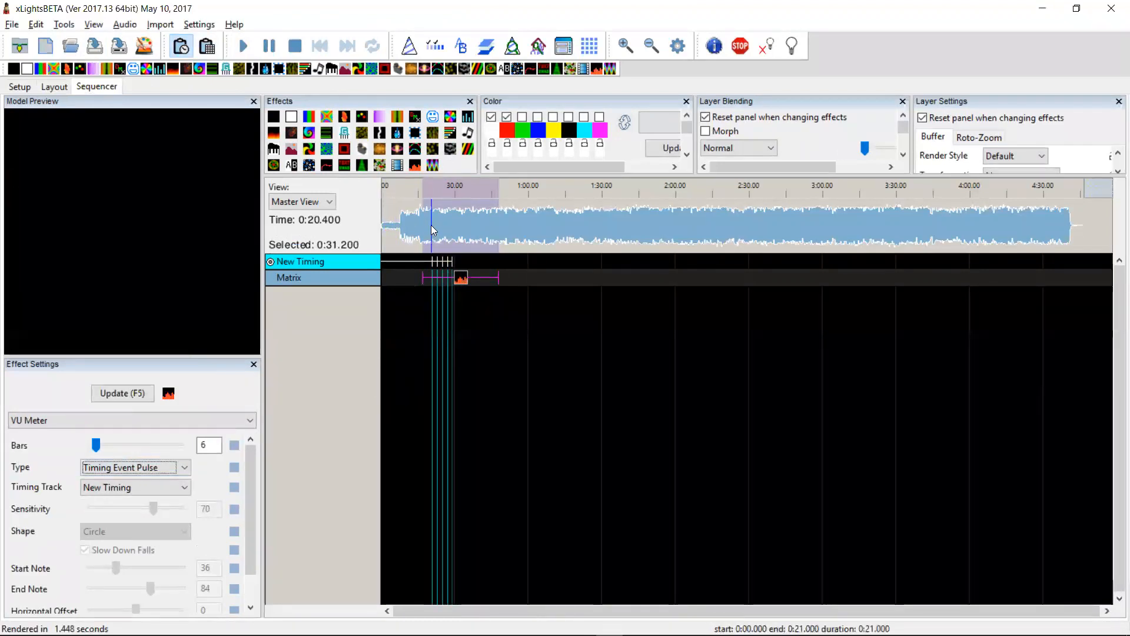
{"action": "left_click", "coordinate": [429, 190]}
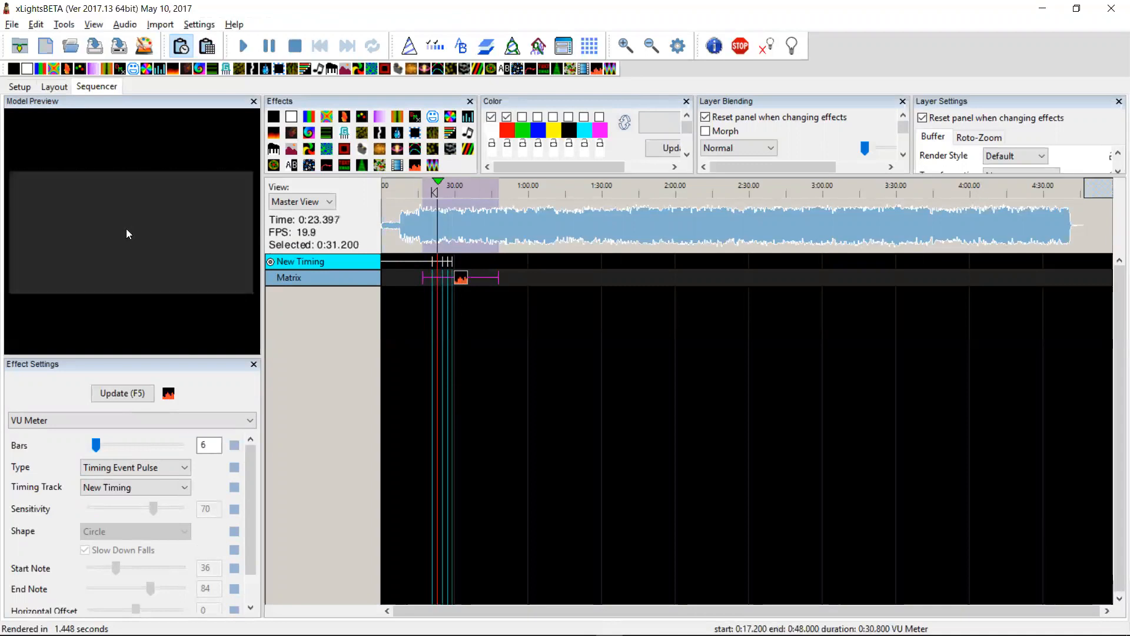
Set the VU Meter effect's Bars to 39 and replay the timing marks.
{"action": "left_click_drag", "start_coordinate": [94, 446], "coordinate": [103, 446]}
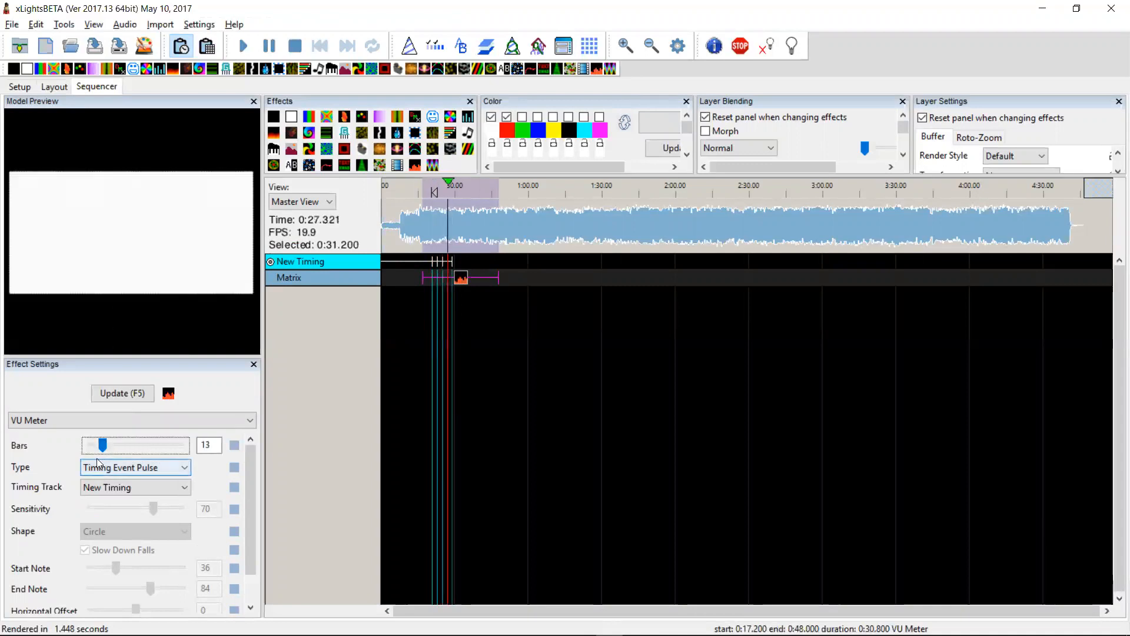
{"action": "left_click_drag", "start_coordinate": [97, 458], "coordinate": [120, 458]}
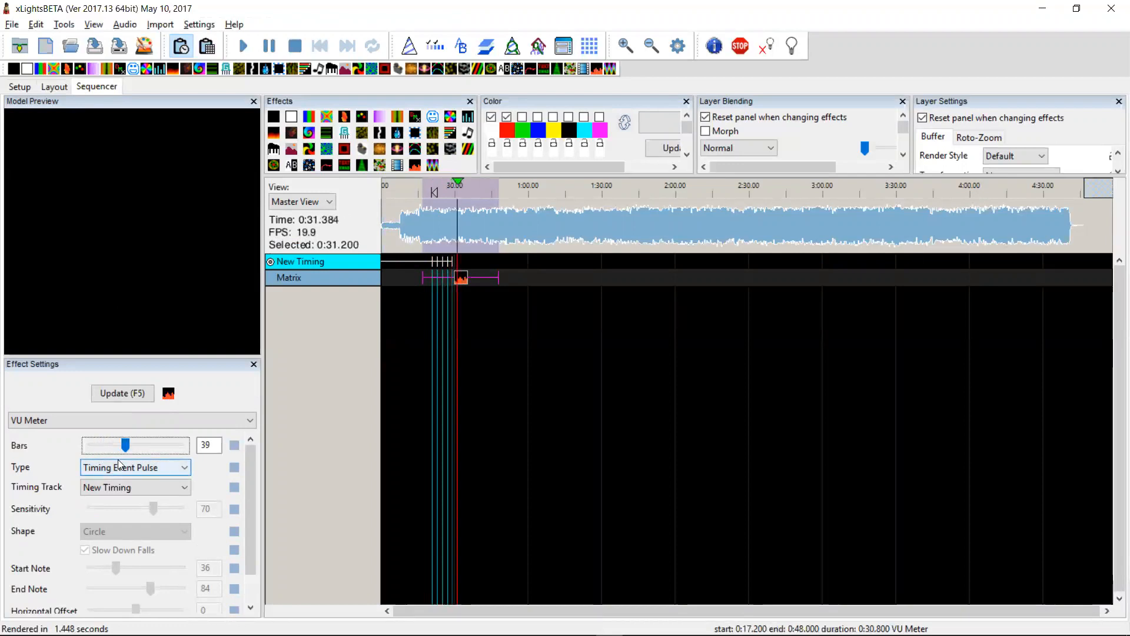
{"action": "left_click", "coordinate": [436, 203]}
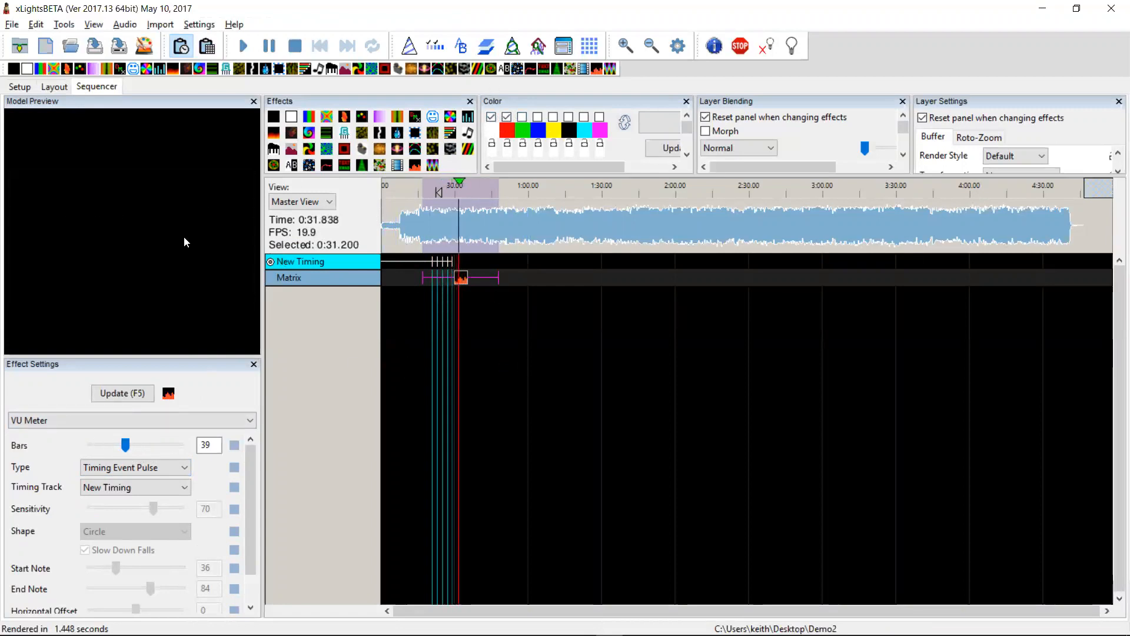
Replay the timing marks, disable white in the VU Meter effect's colour palette, and stop playback.
{"action": "left_click", "coordinate": [434, 191]}
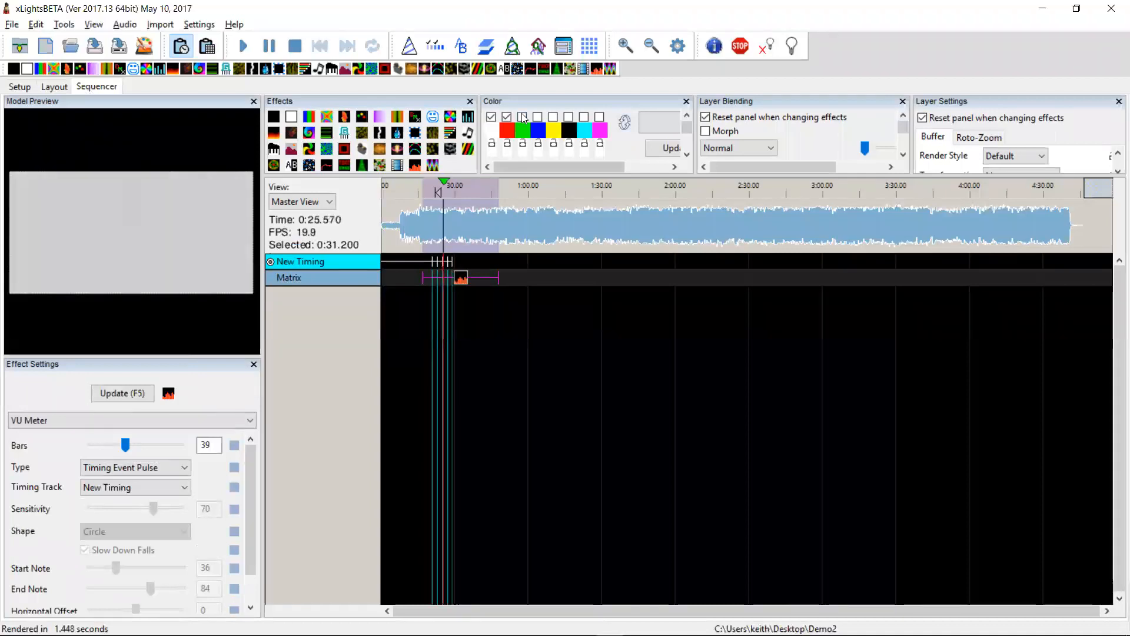
{"action": "left_click", "coordinate": [491, 116]}
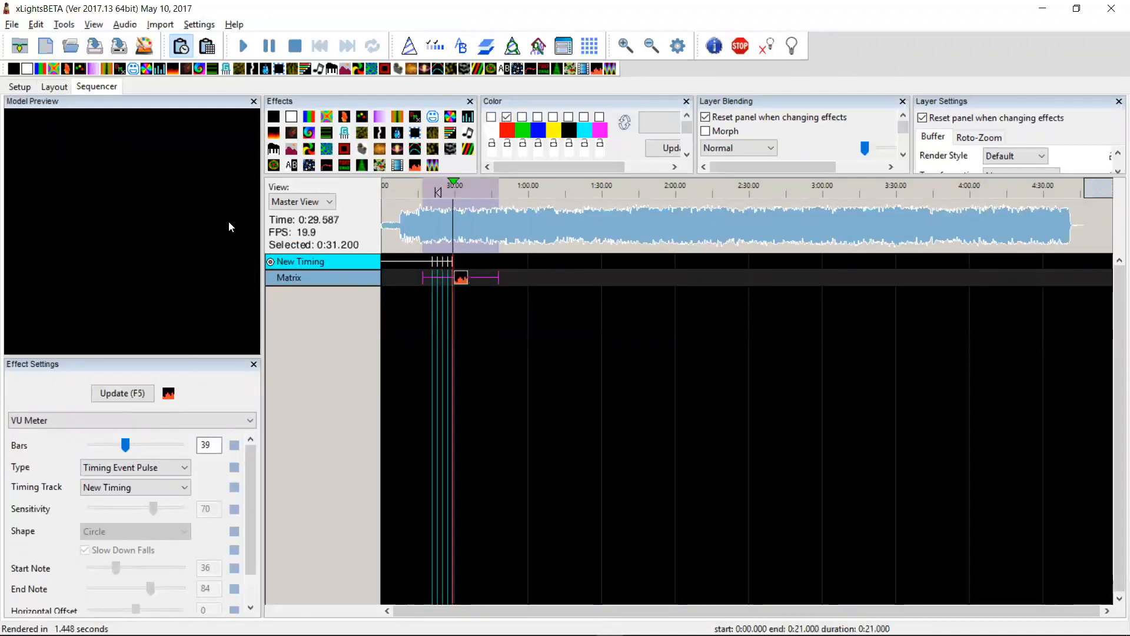
{"action": "left_click", "coordinate": [291, 43]}
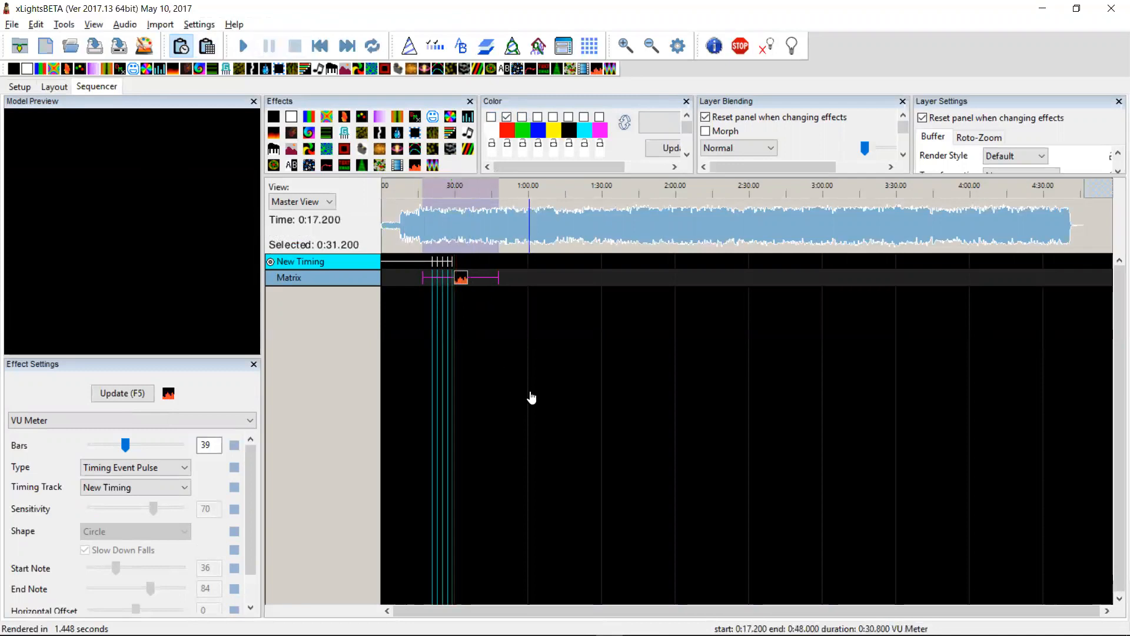
Switch to README.txt in Notepad and highlight the timing event pulse and timing event jump 100 entry.
{"action": "key", "text": "alt+Tab"}
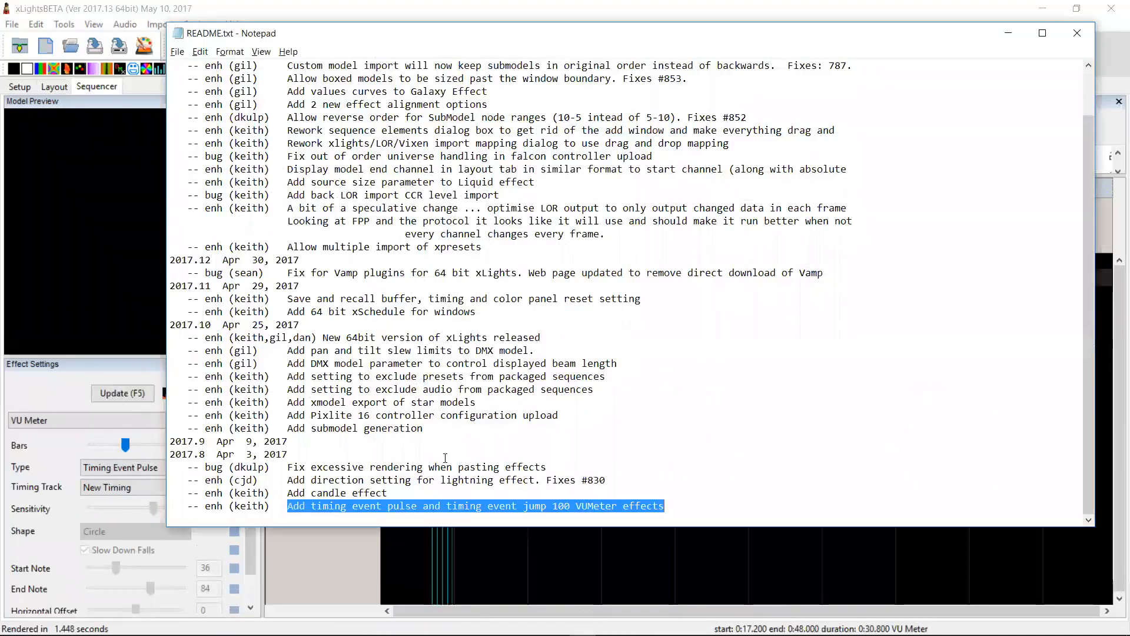
{"action": "left_click_drag", "start_coordinate": [673, 505], "coordinate": [163, 508]}
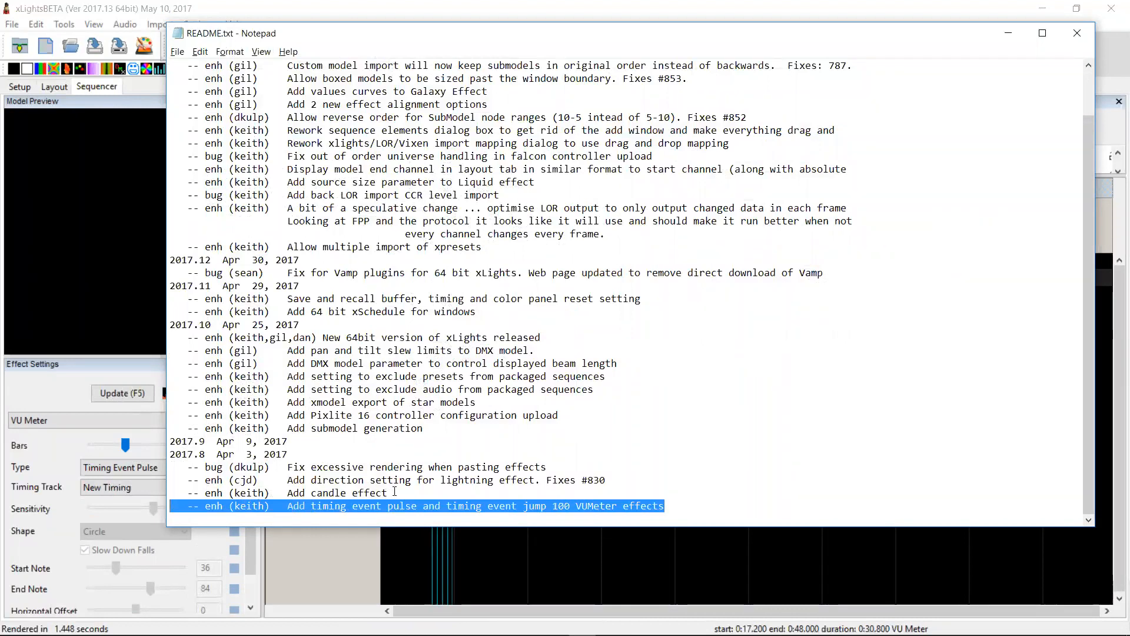
Return to xLights and add a Candle effect to the Matrix from about 1:04 to 1:23.
{"action": "left_click", "coordinate": [518, 550]}
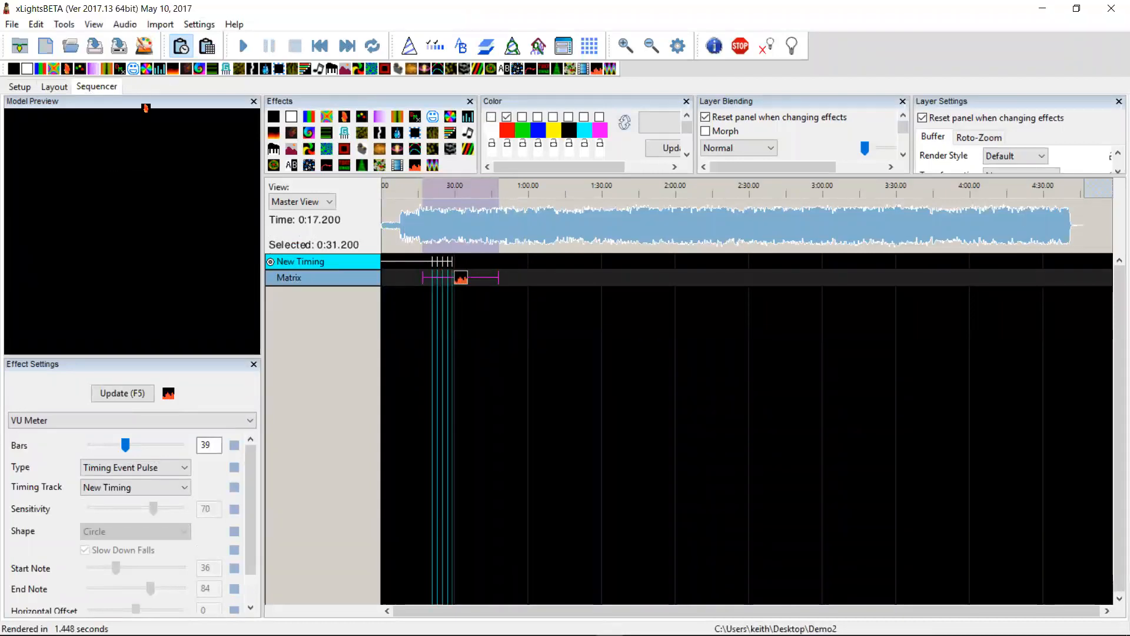
{"action": "left_click_drag", "start_coordinate": [542, 279], "coordinate": [585, 283]}
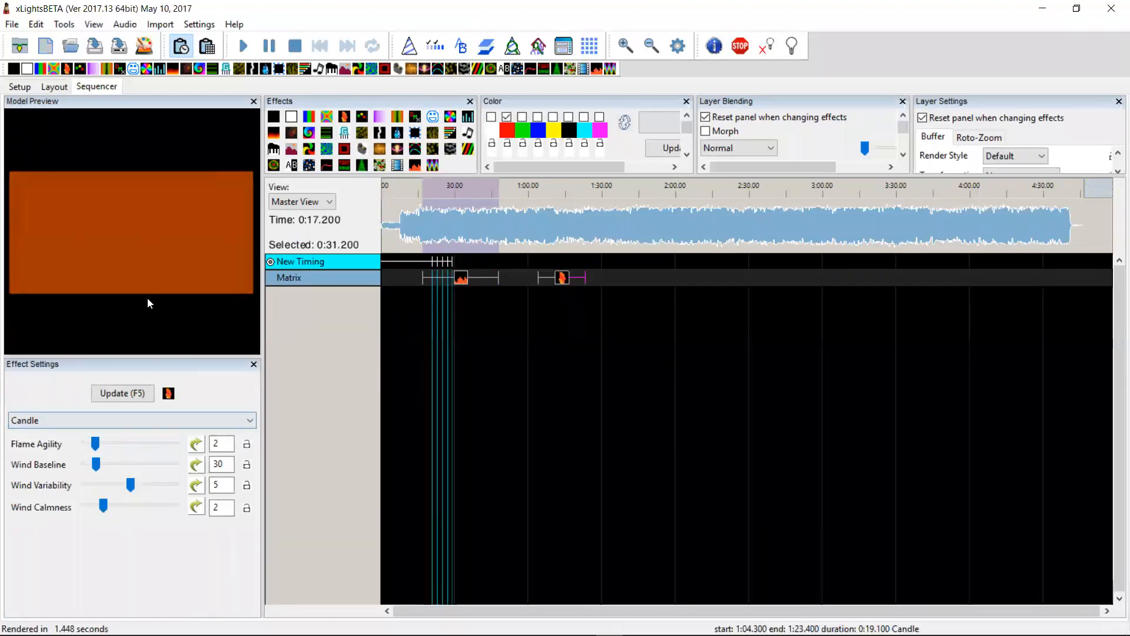
Try extreme Candle settings, leaving Flame Agility at 2, Wind Baseline at 16, Wind Variability at 5 and Wind Calmness at 0.
{"action": "left_click_drag", "start_coordinate": [95, 443], "coordinate": [177, 444]}
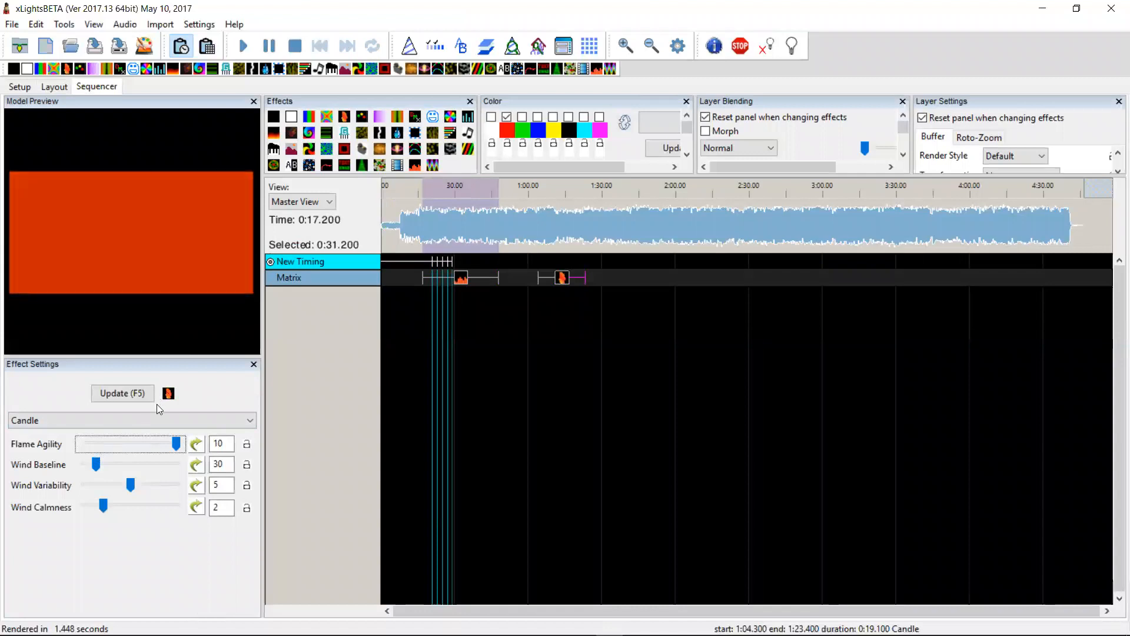
{"action": "left_click_drag", "start_coordinate": [176, 446], "coordinate": [174, 471]}
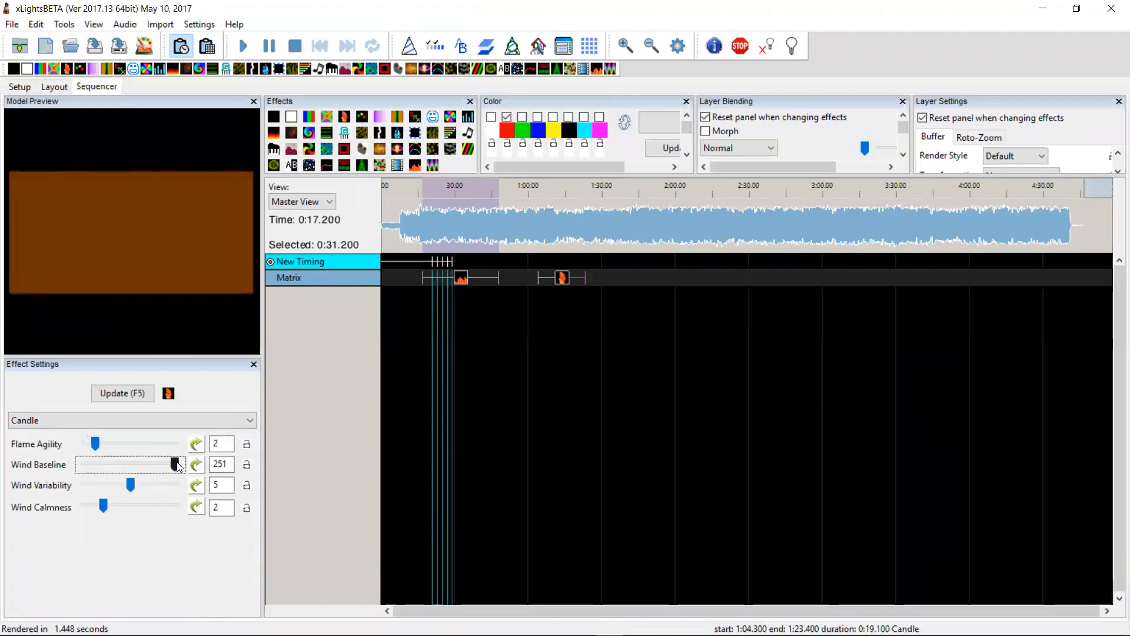
{"action": "mouse_move", "coordinate": [177, 465]}
{"action": "left_mouse_down"}
{"action": "mouse_move", "coordinate": [96, 467]}
{"action": "mouse_move", "coordinate": [179, 488]}
{"action": "left_mouse_up"}
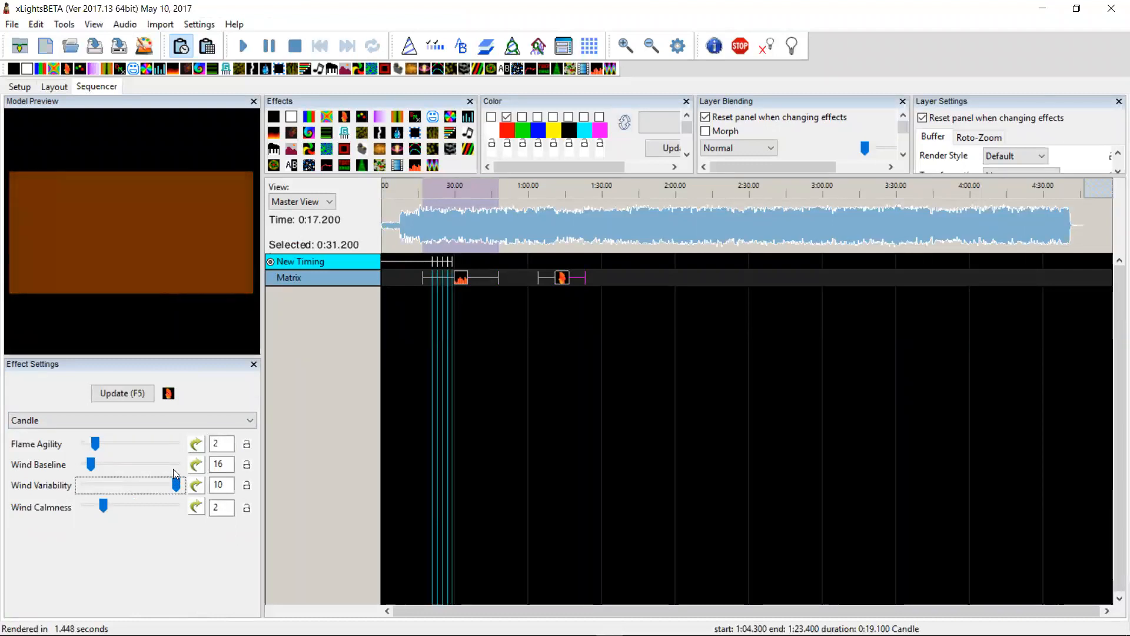
{"action": "left_click_drag", "start_coordinate": [178, 486], "coordinate": [83, 484]}
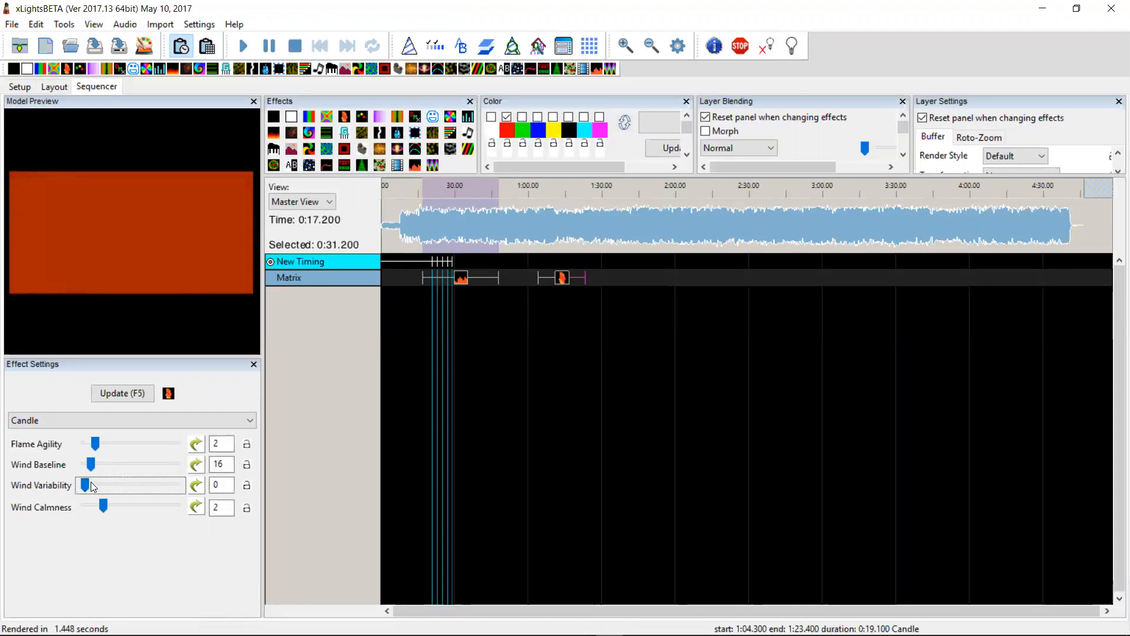
{"action": "left_click_drag", "start_coordinate": [84, 483], "coordinate": [177, 506]}
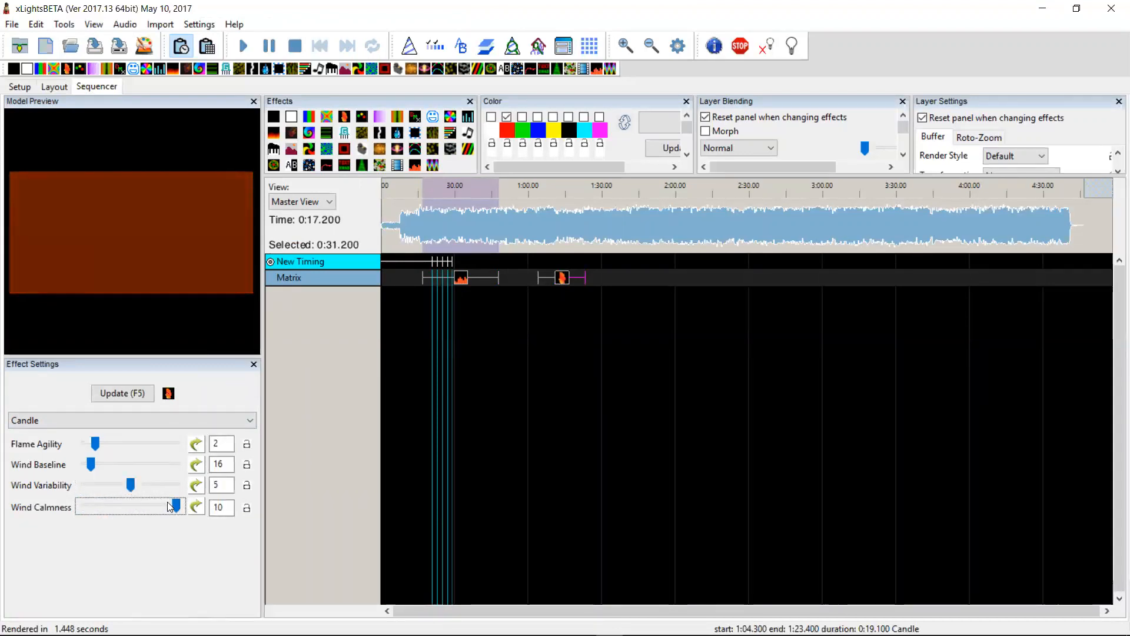
{"action": "left_click_drag", "start_coordinate": [176, 507], "coordinate": [86, 504]}
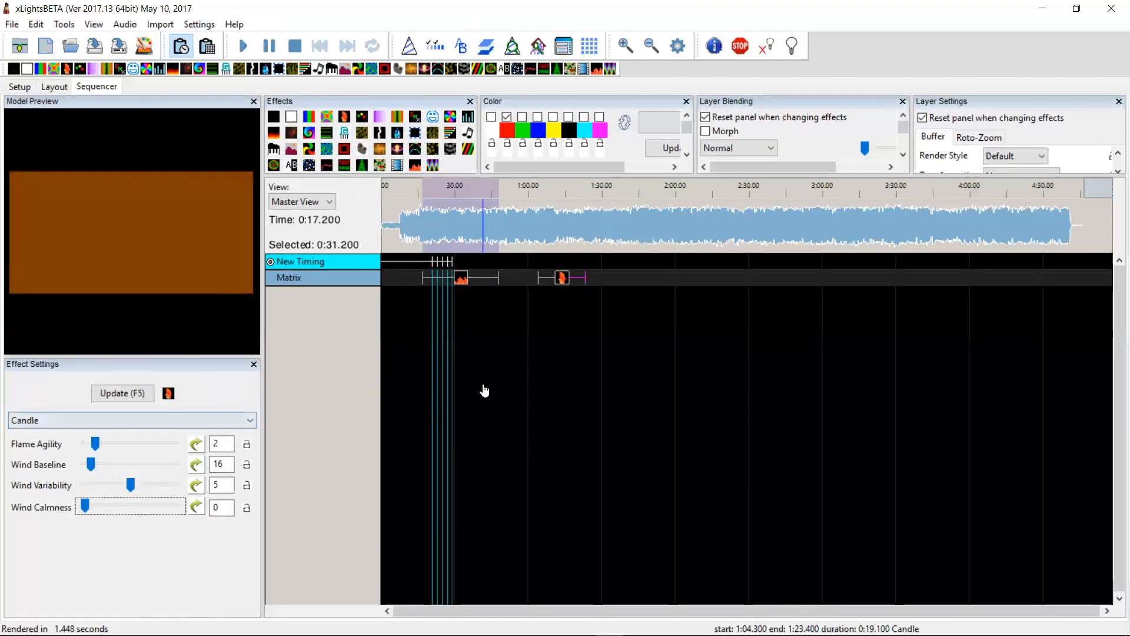
Enable green, blue and yellow instead of red for the Candle effect, and set the colour Hue adjustment to 65.
{"action": "left_click", "coordinate": [522, 116]}
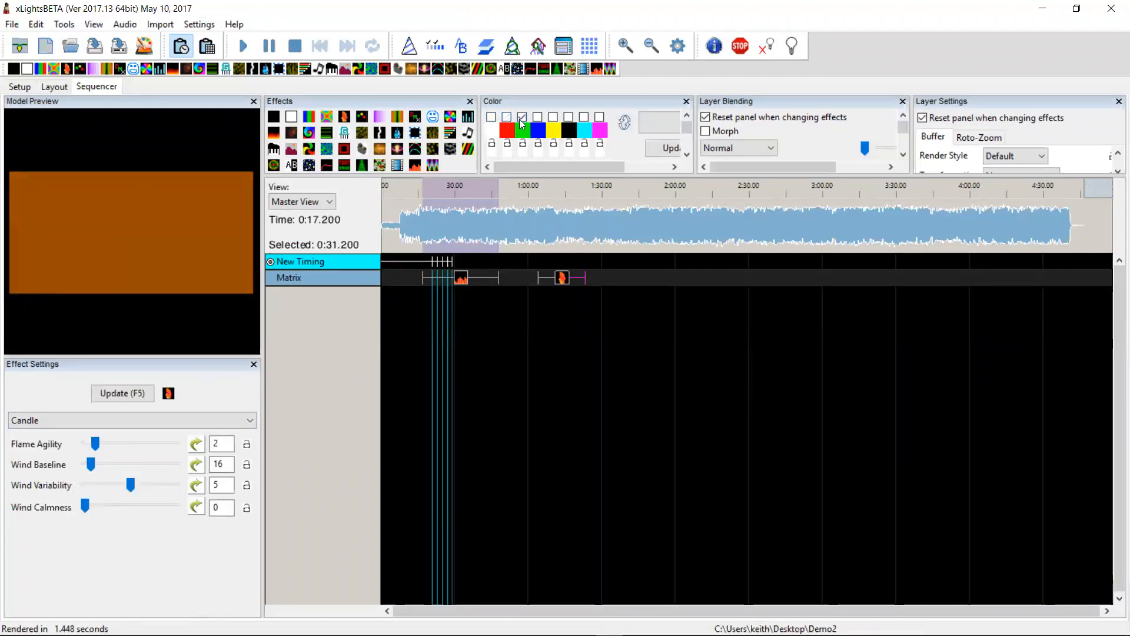
{"action": "left_click", "coordinate": [537, 118]}
{"action": "left_click", "coordinate": [553, 117]}
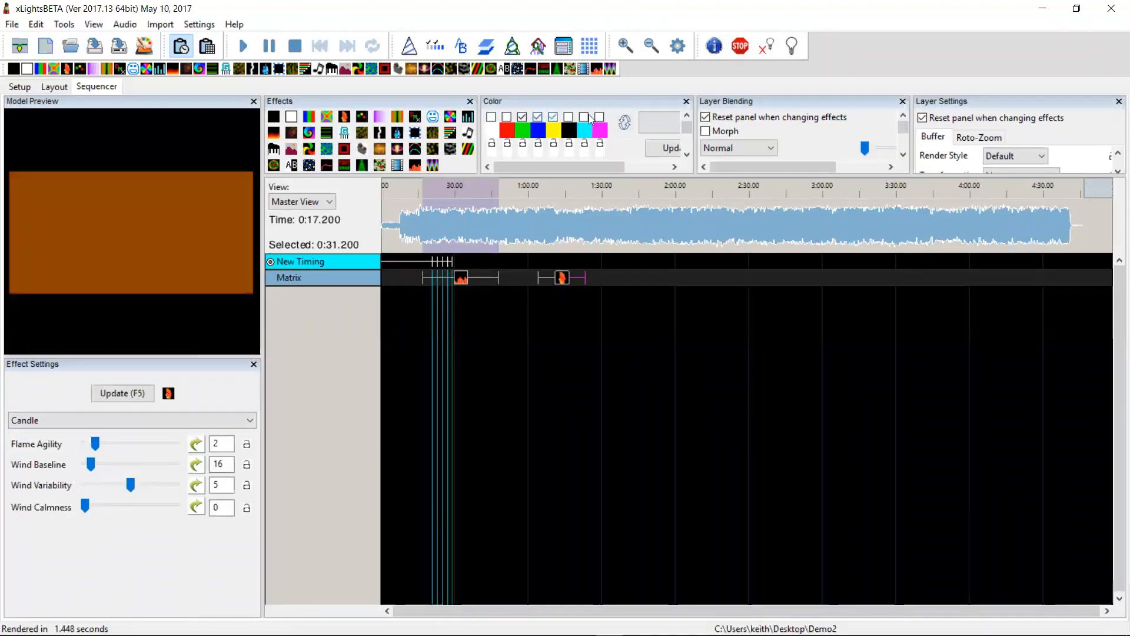
{"action": "left_click_drag", "start_coordinate": [642, 333], "coordinate": [650, 305]}
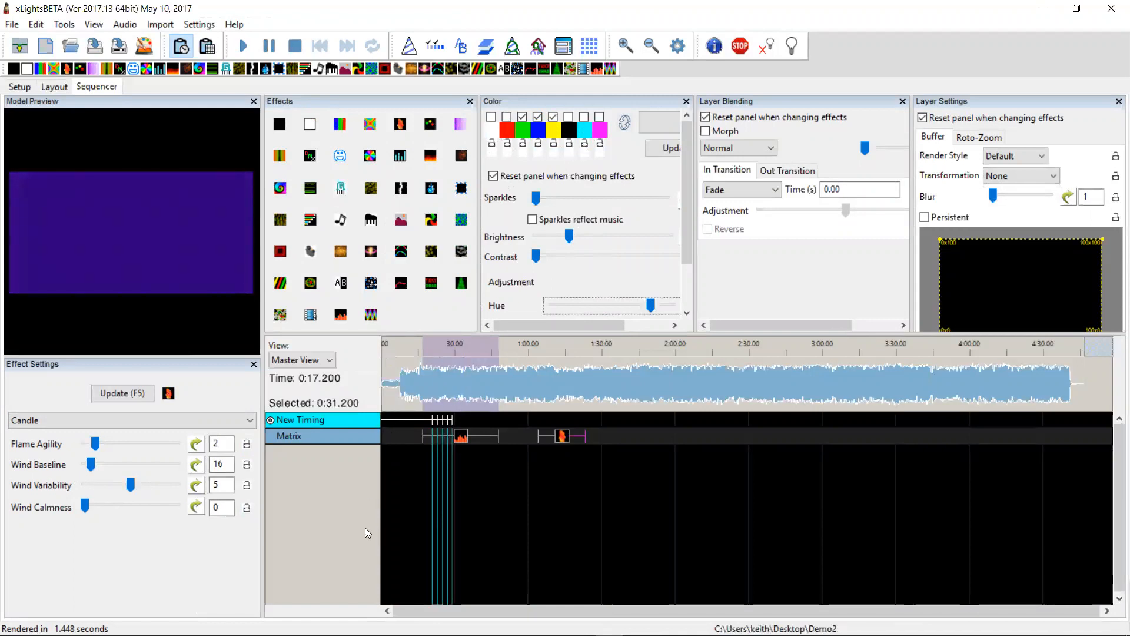
Switch to README.txt in Notepad, highlight the lightning effect direction entry, and return to xLights.
{"action": "key", "text": "alt+Tab"}
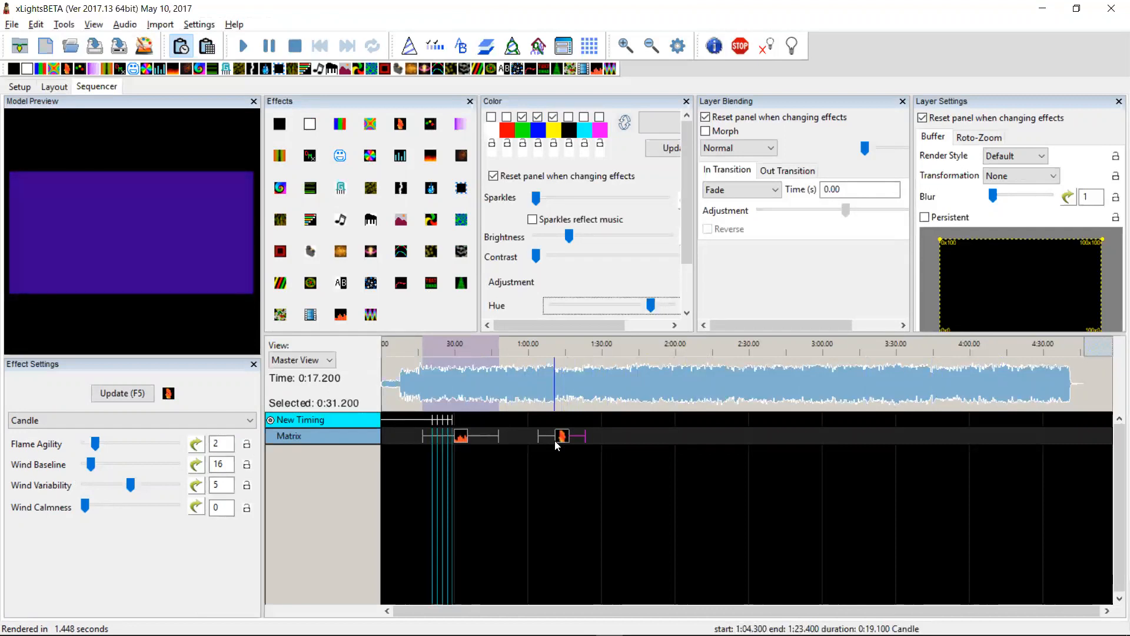
{"action": "key", "text": "alt+Tab"}
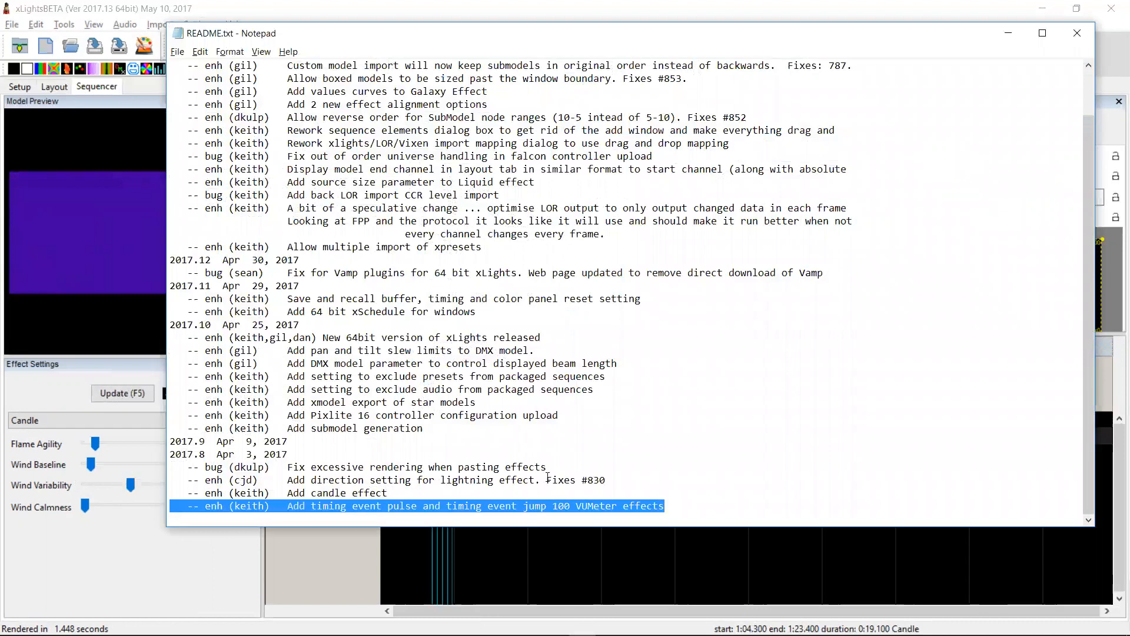
{"action": "left_click_drag", "start_coordinate": [612, 478], "coordinate": [175, 476]}
{"action": "key", "text": "alt+Tab"}
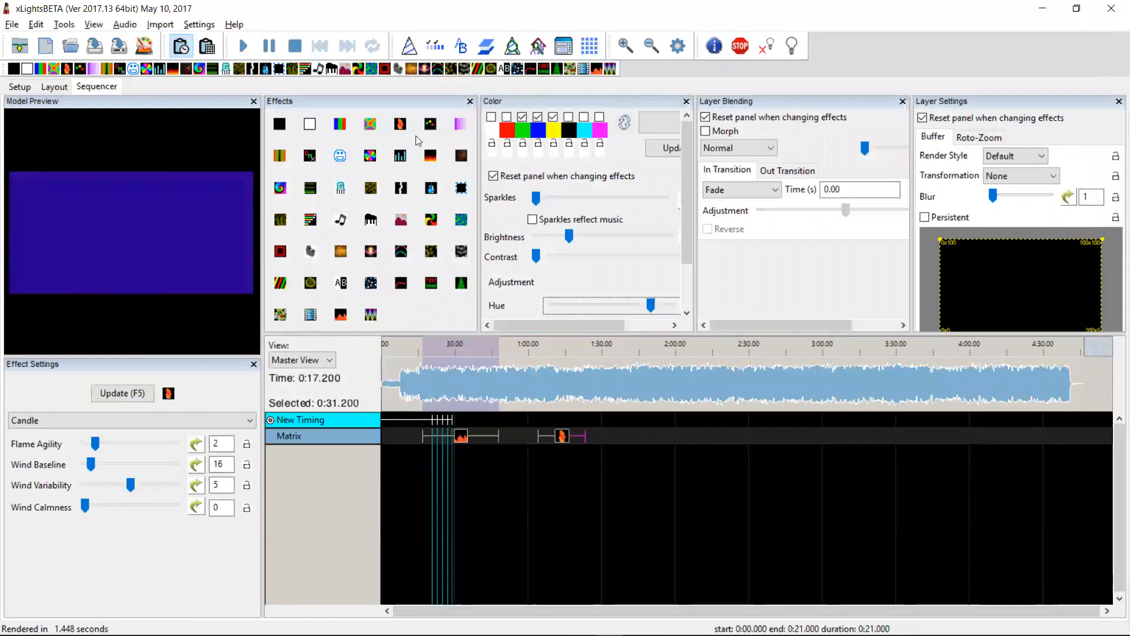
Close the Effects window and add a Lightning effect to the Matrix from about 1:39 to 2:00.
{"action": "left_click", "coordinate": [470, 101]}
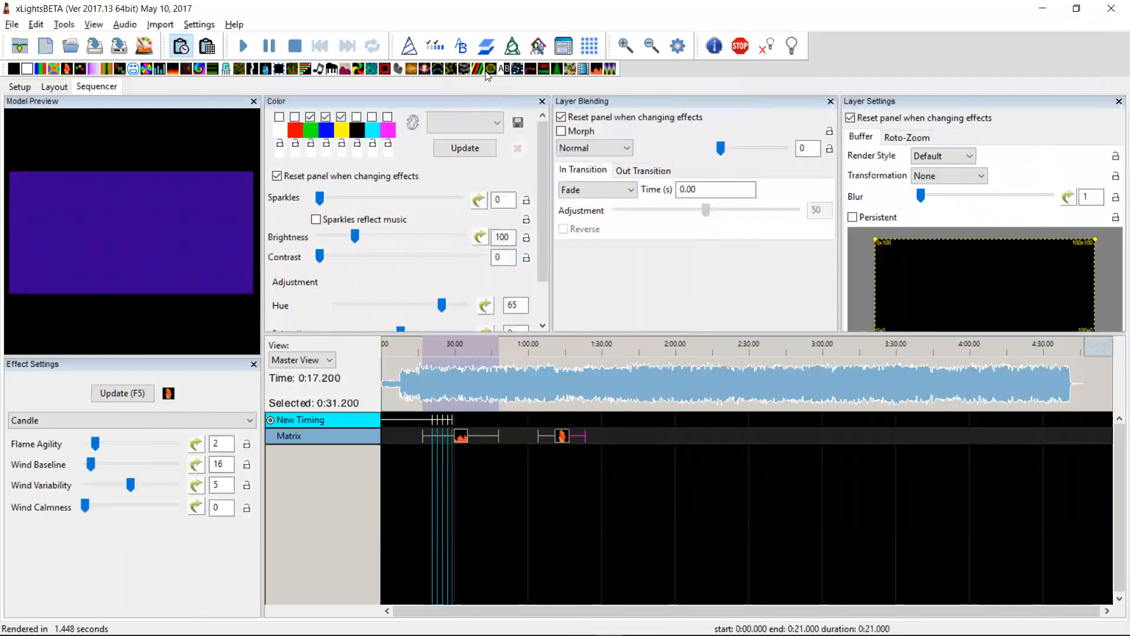
{"action": "mouse_move", "coordinate": [252, 69]}
{"action": "left_mouse_down"}
{"action": "mouse_move", "coordinate": [617, 392]}
{"action": "mouse_move", "coordinate": [628, 439]}
{"action": "left_mouse_up"}
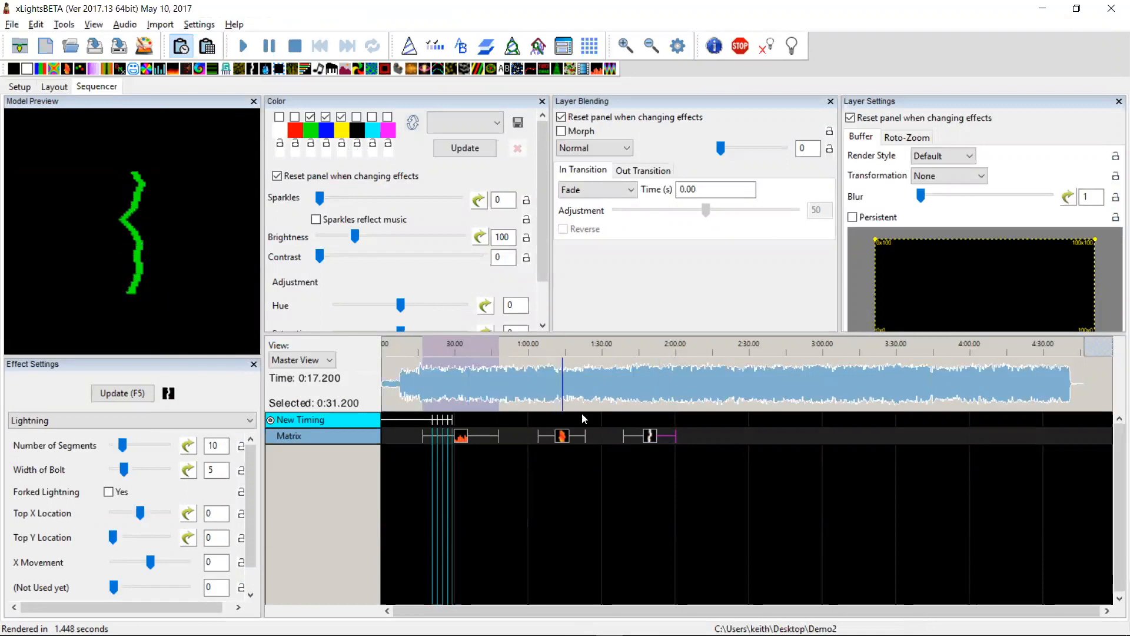
Set the Direction of the Matrix's Lightning effect to Down.
{"action": "left_click", "coordinate": [653, 443]}
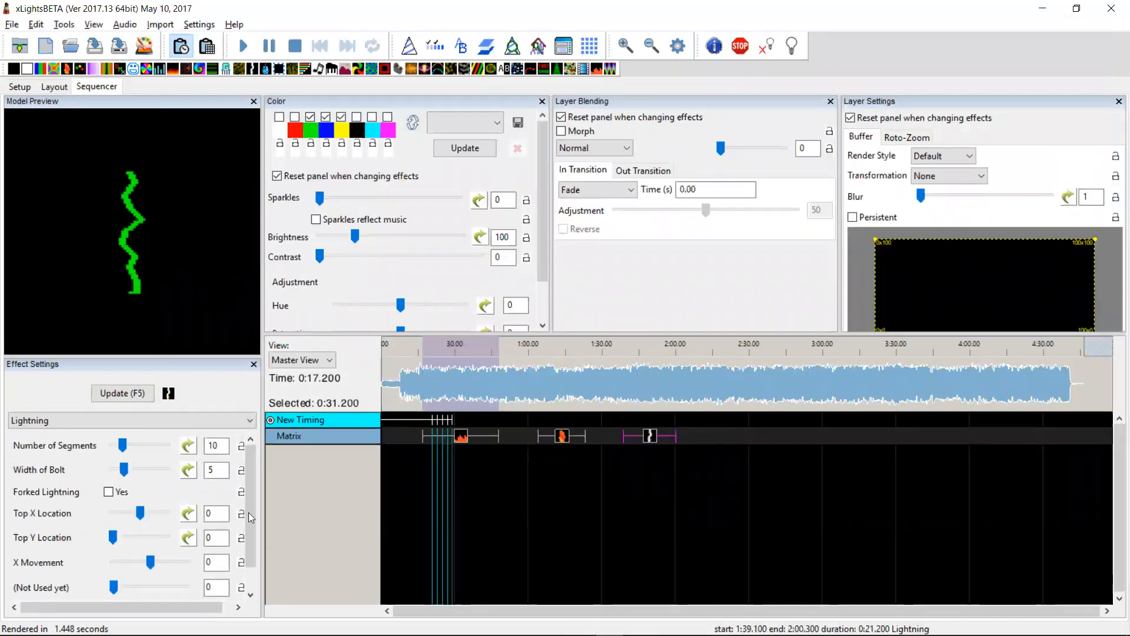
{"action": "left_click_drag", "start_coordinate": [251, 512], "coordinate": [251, 553]}
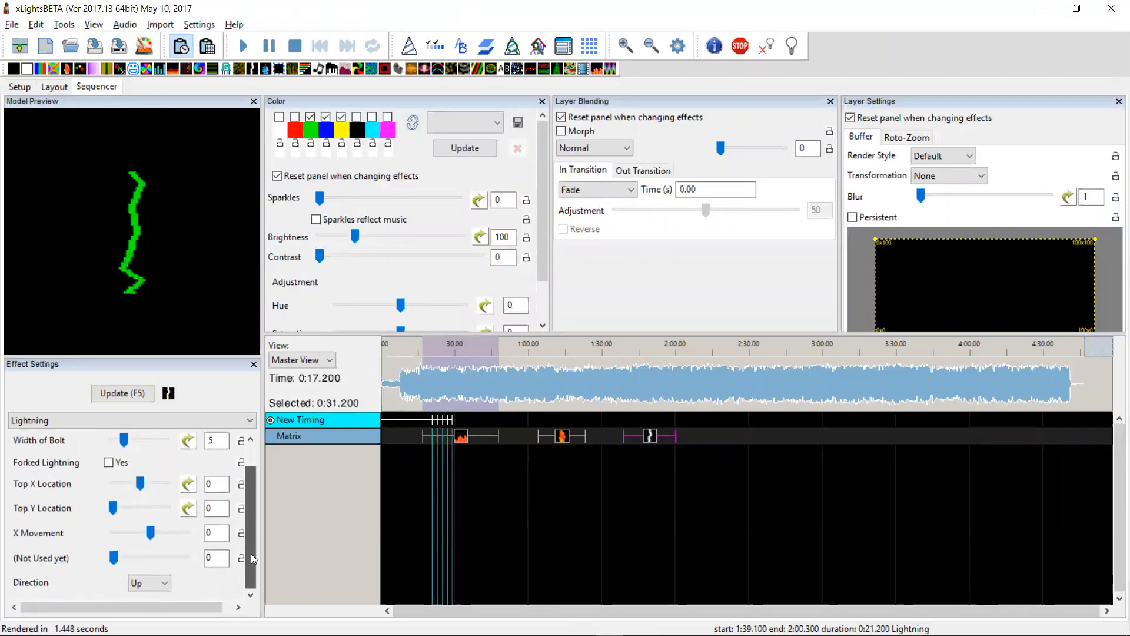
{"action": "left_click", "coordinate": [154, 583]}
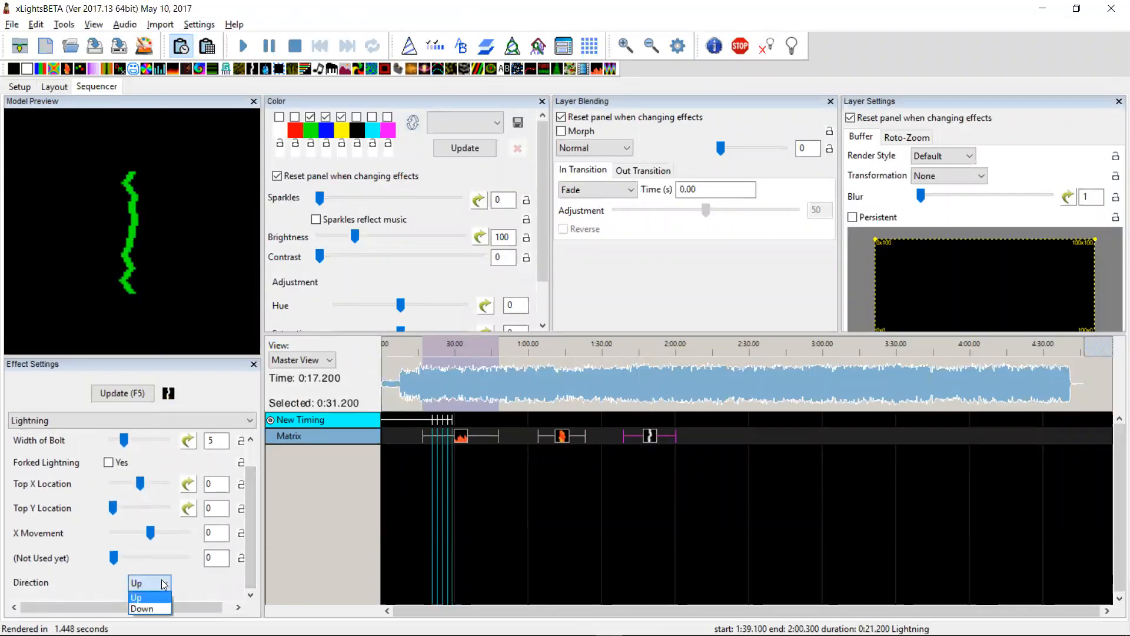
{"action": "left_click", "coordinate": [162, 612]}
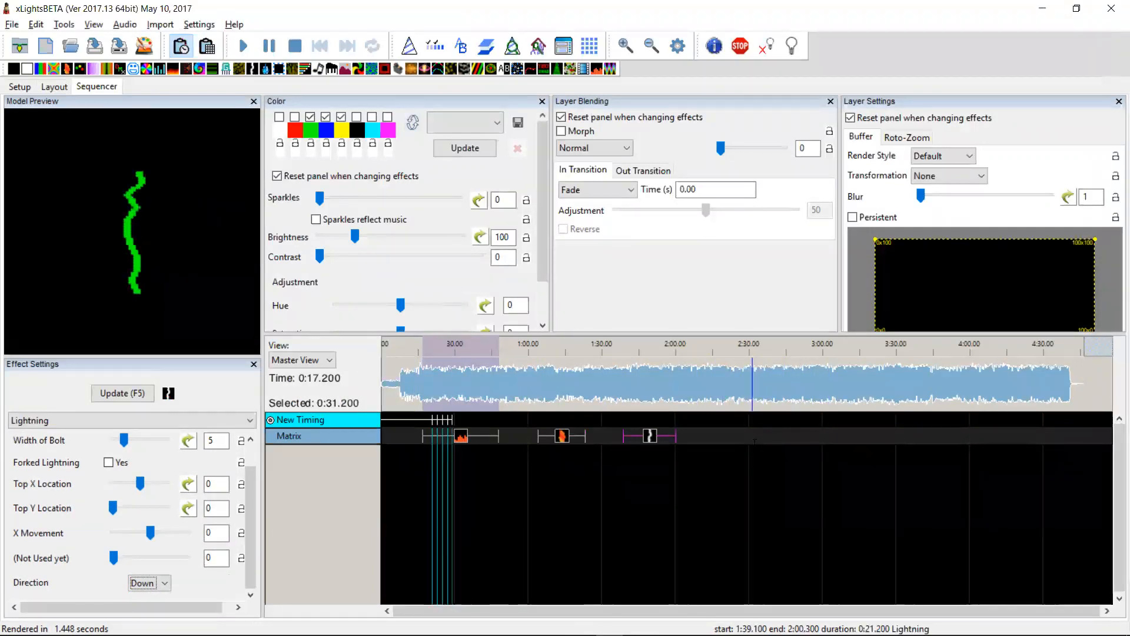
Switch to README.txt in Notepad, highlight the entry about excessive rendering when pasting effects, and return to xLights.
{"action": "left_click", "coordinate": [583, 635]}
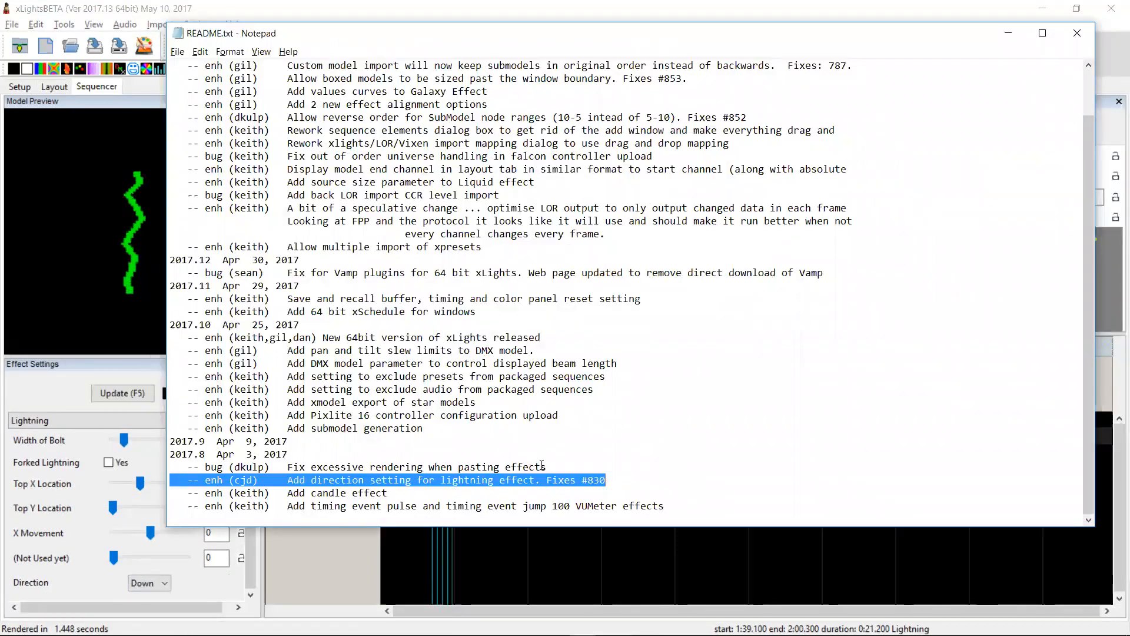
{"action": "left_click_drag", "start_coordinate": [569, 466], "coordinate": [170, 471]}
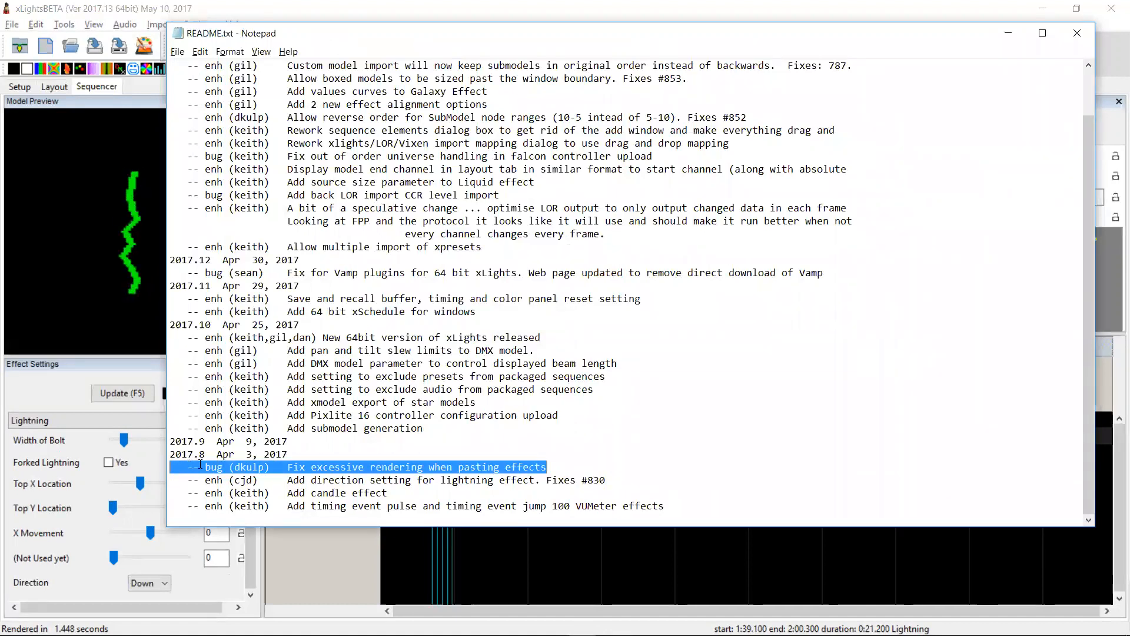
{"action": "key", "text": "alt+Tab"}
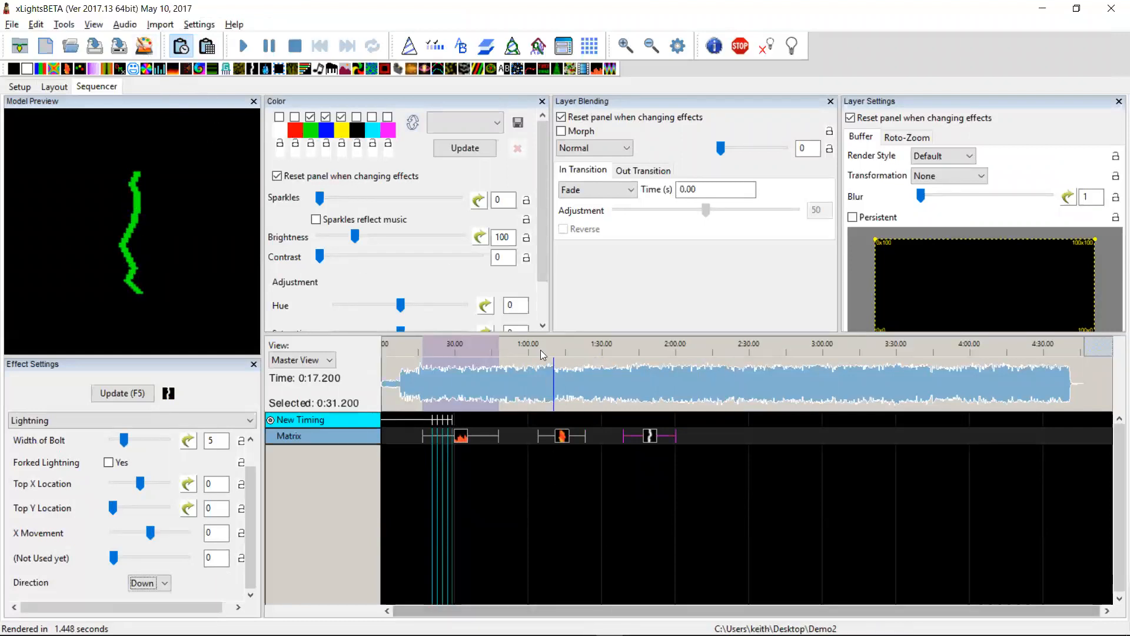
Switch to README.txt in Notepad and highlight the 2017.9 heading, followed by the 2017.10 submodel generation entry.
{"action": "key", "text": "alt+Tab"}
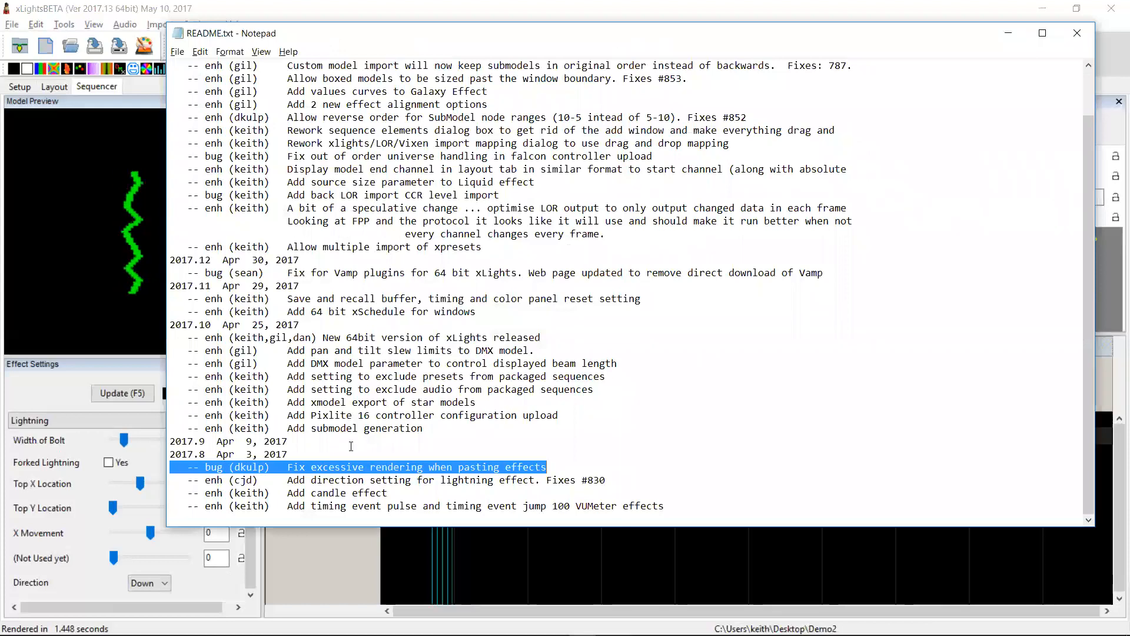
{"action": "left_click", "coordinate": [317, 453]}
{"action": "left_click_drag", "start_coordinate": [288, 442], "coordinate": [169, 442]}
{"action": "left_click", "coordinate": [281, 440]}
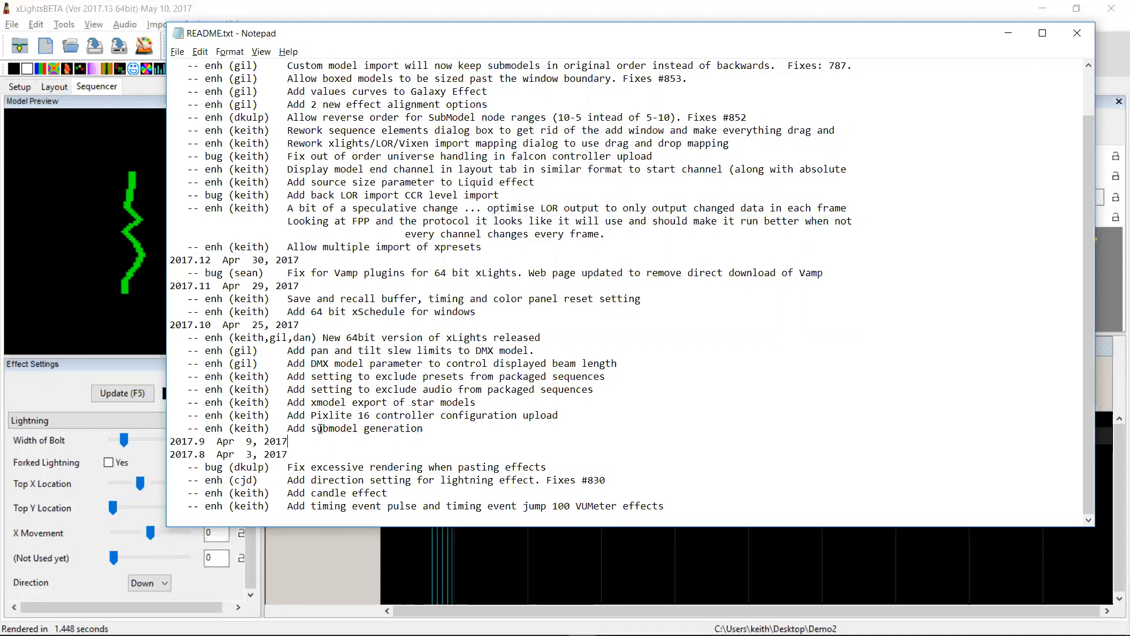
{"action": "left_click_drag", "start_coordinate": [434, 428], "coordinate": [170, 427]}
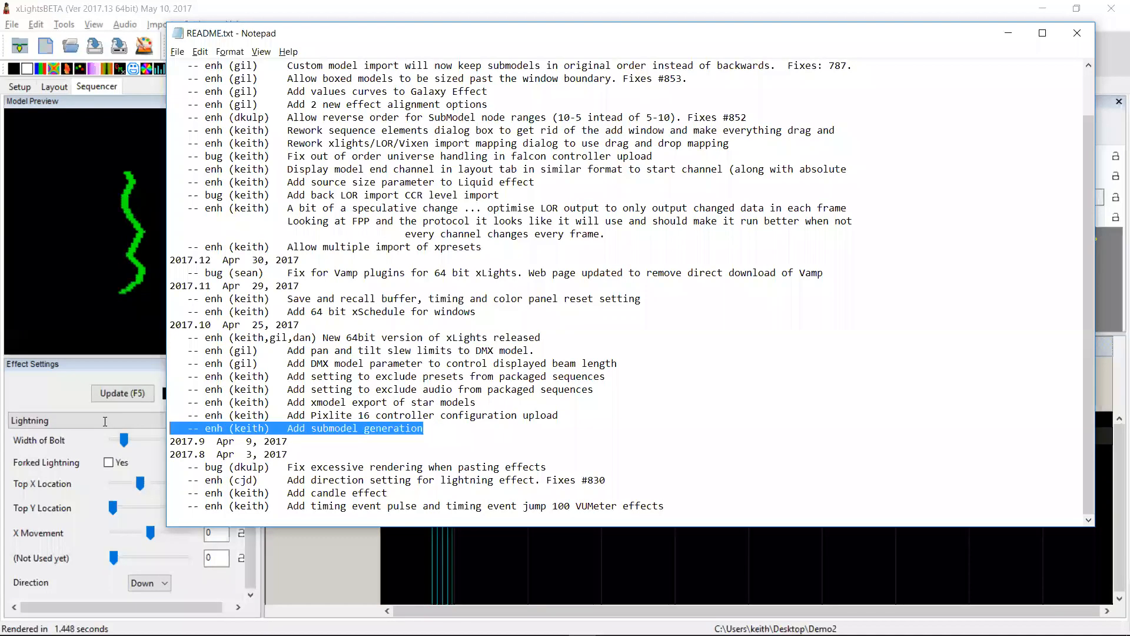
Return to xLights and open the Sub-Models editor of the Matrix model in the layout, enlarging its dialog.
{"action": "left_click", "coordinate": [534, 564]}
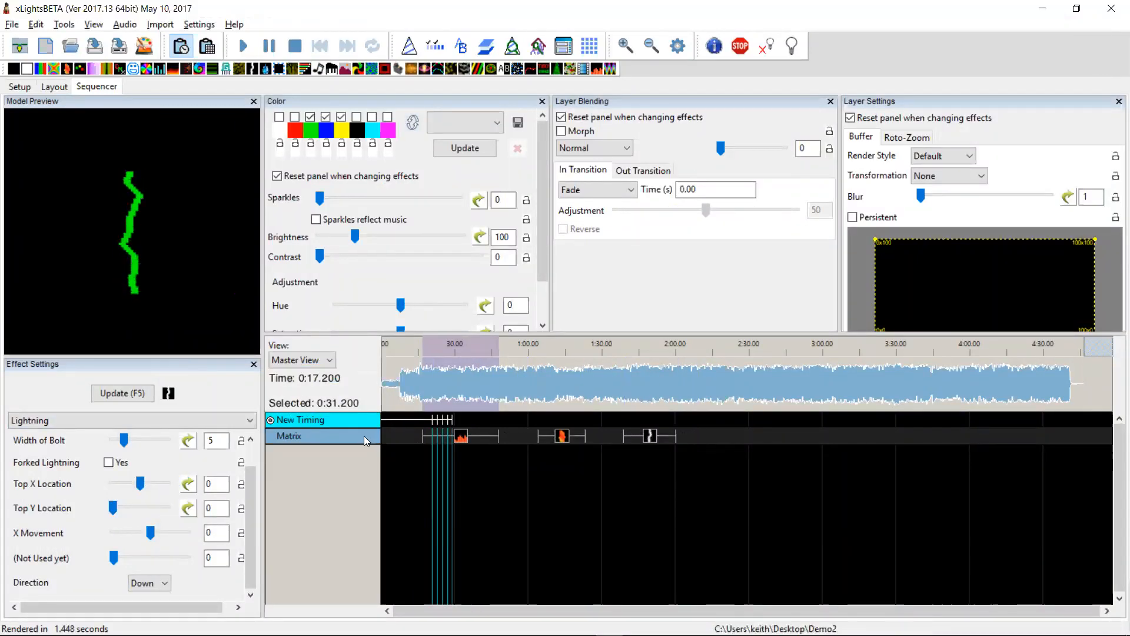
{"action": "left_click", "coordinate": [52, 87]}
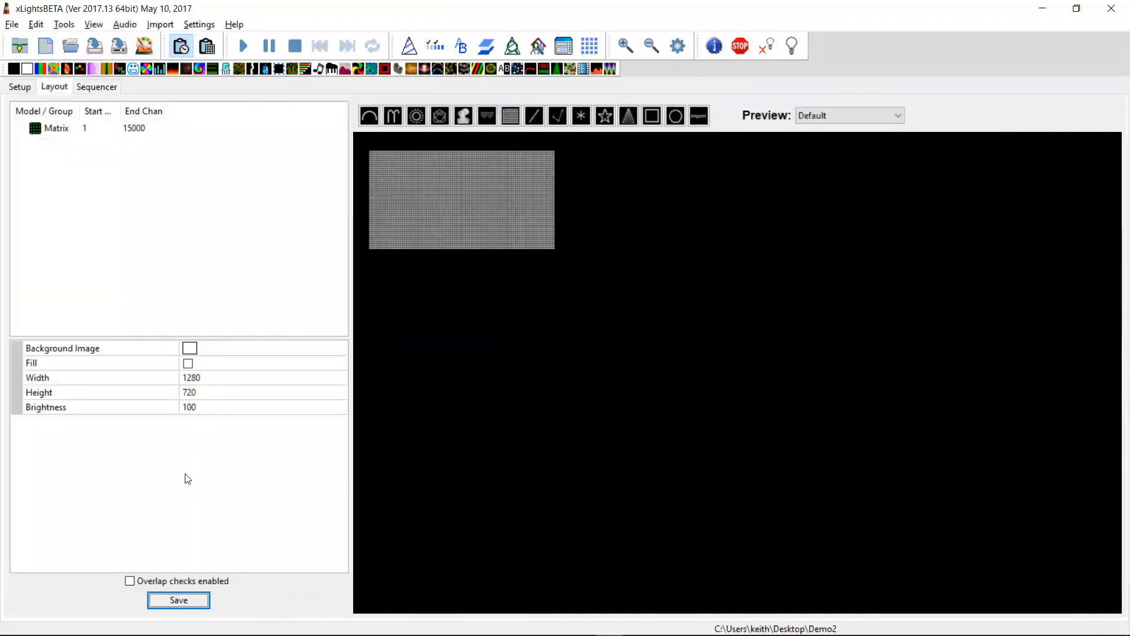
{"action": "left_click", "coordinate": [462, 201]}
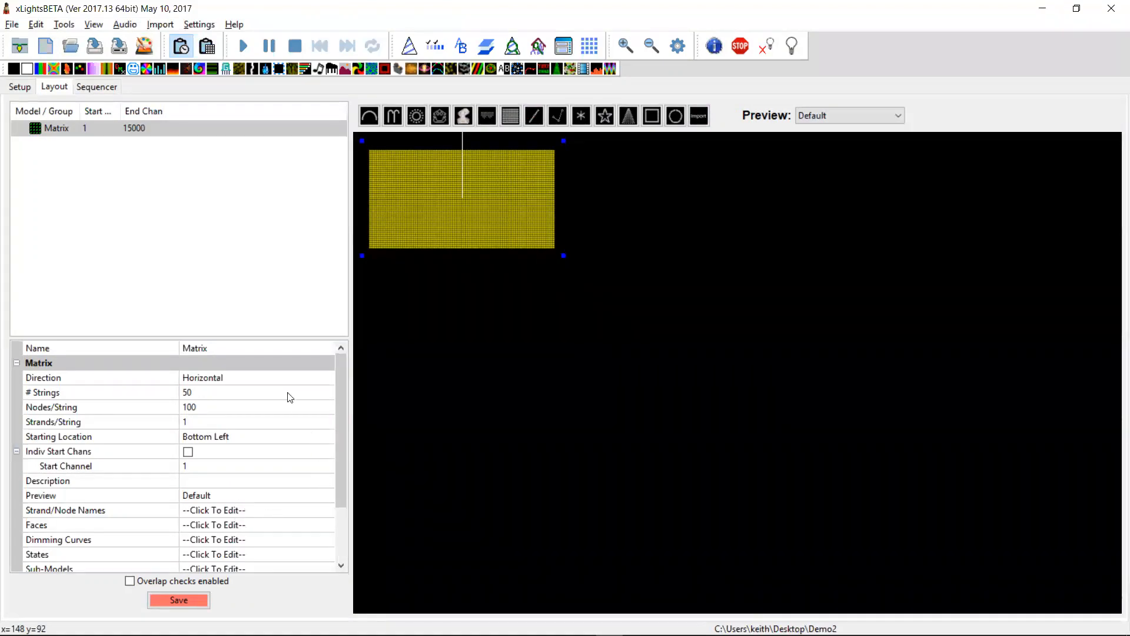
{"action": "left_click_drag", "start_coordinate": [335, 439], "coordinate": [338, 491]}
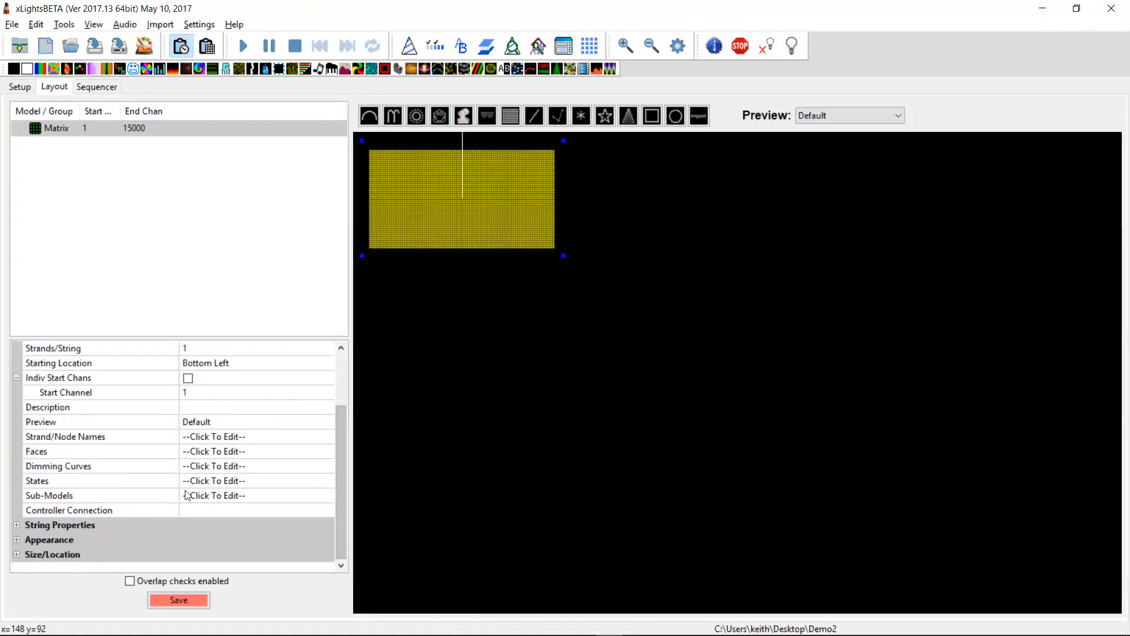
{"action": "left_click", "coordinate": [301, 497]}
{"action": "left_click", "coordinate": [326, 493]}
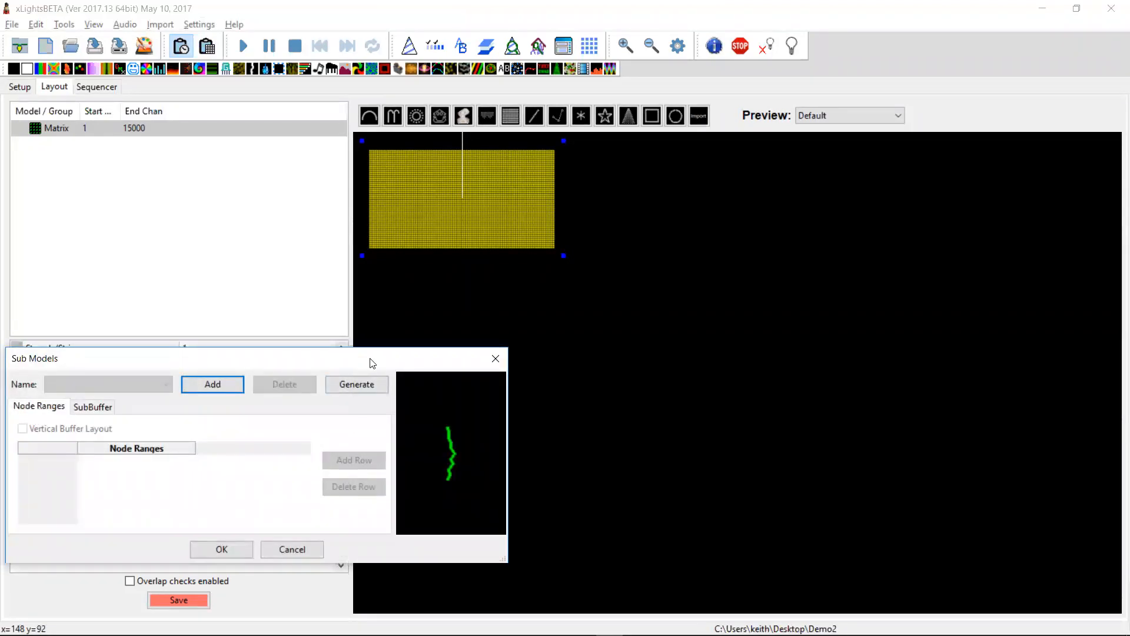
{"action": "left_click_drag", "start_coordinate": [372, 362], "coordinate": [481, 226]}
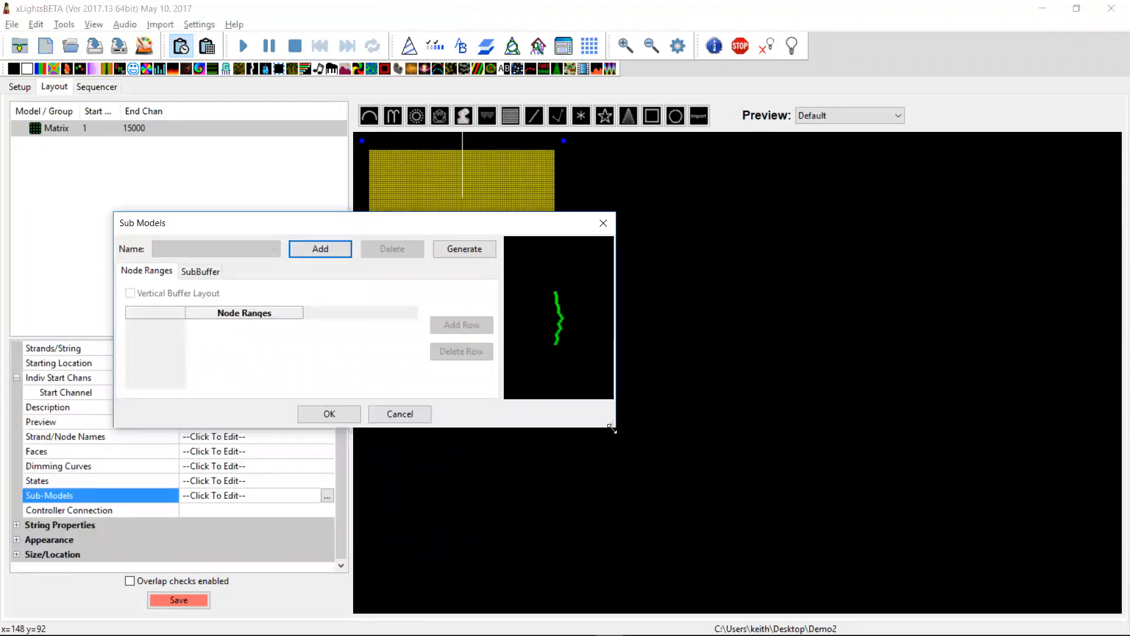
{"action": "left_click_drag", "start_coordinate": [610, 422], "coordinate": [684, 485]}
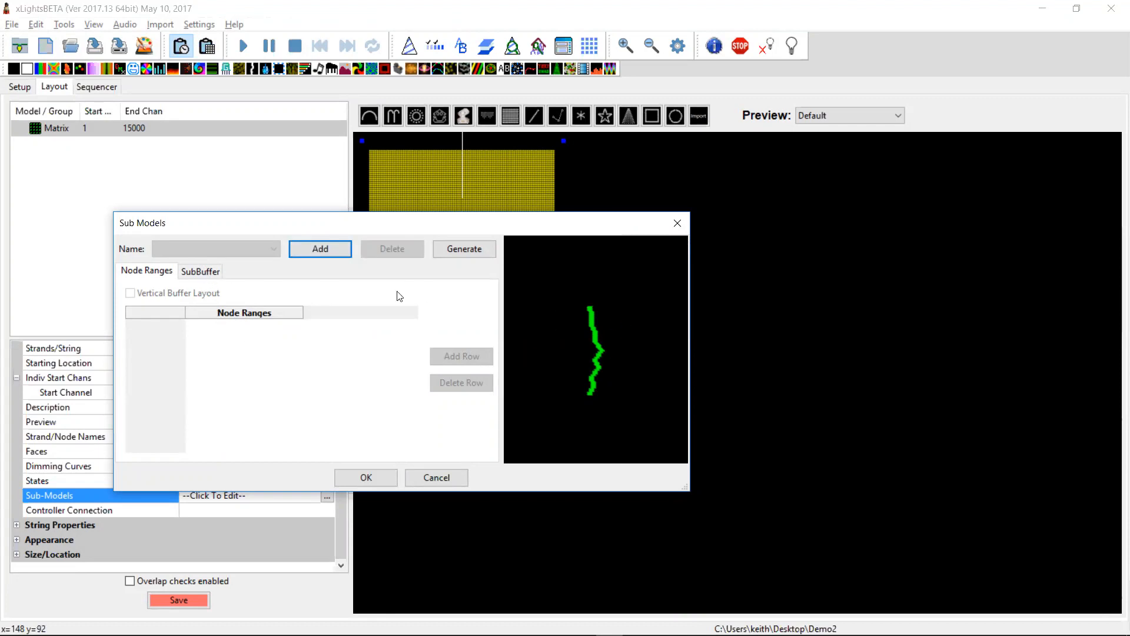
Add a submodel named test and set its first node range line to 1-1000.
{"action": "left_click", "coordinate": [301, 248]}
{"action": "type", "text": "test"}
{"action": "key", "text": "Return"}
{"action": "left_click", "coordinate": [266, 326]}
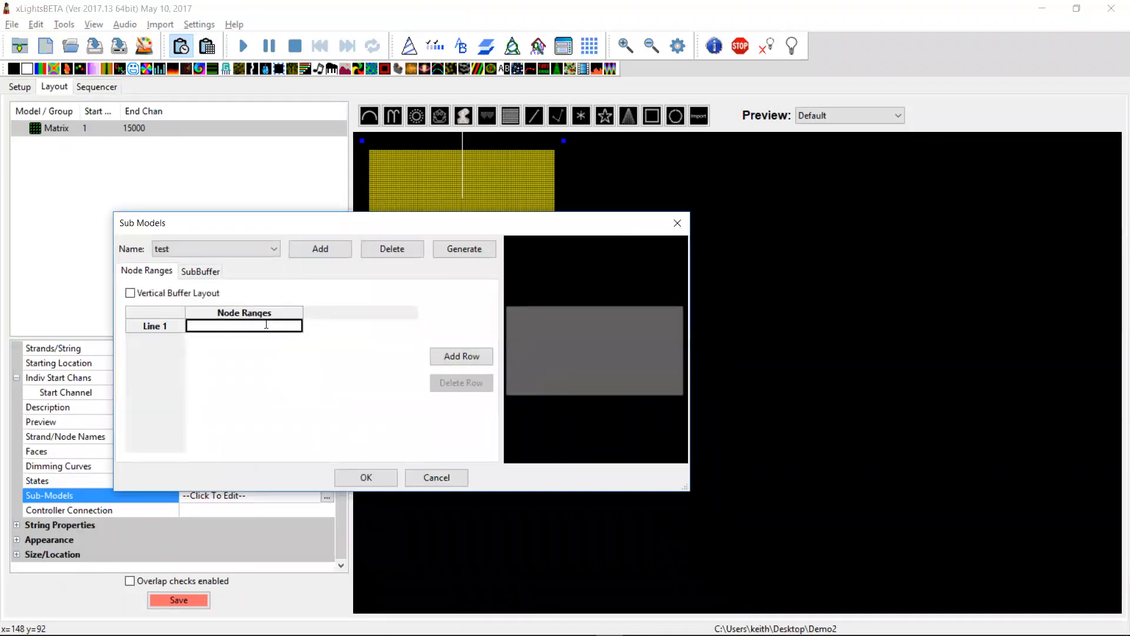
{"action": "type", "text": "1-1000"}
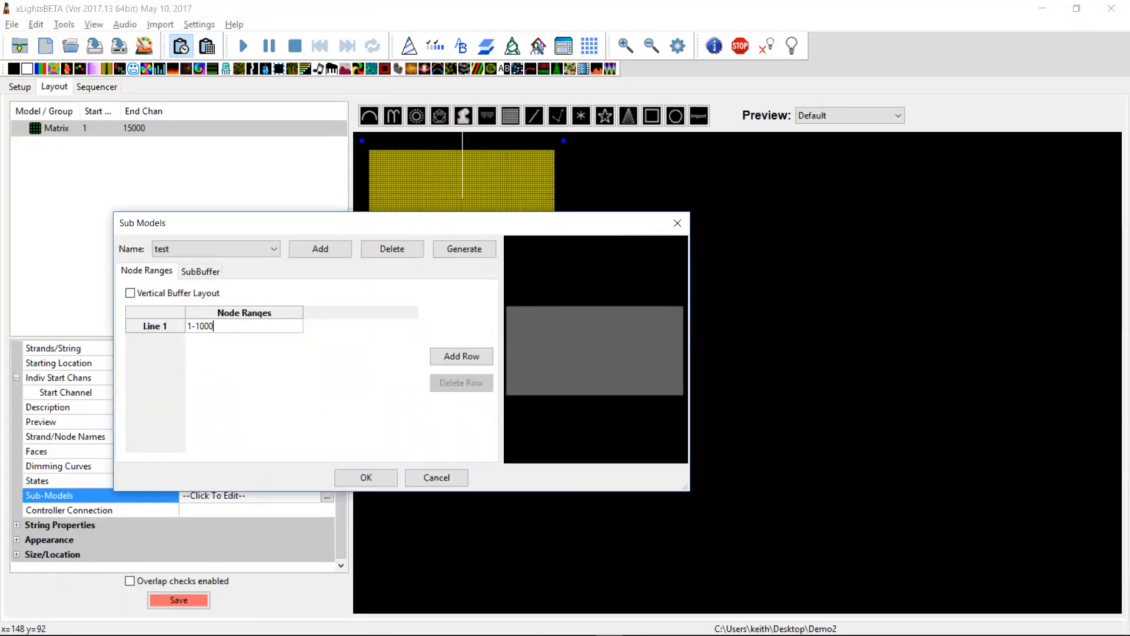
{"action": "key", "text": "Return"}
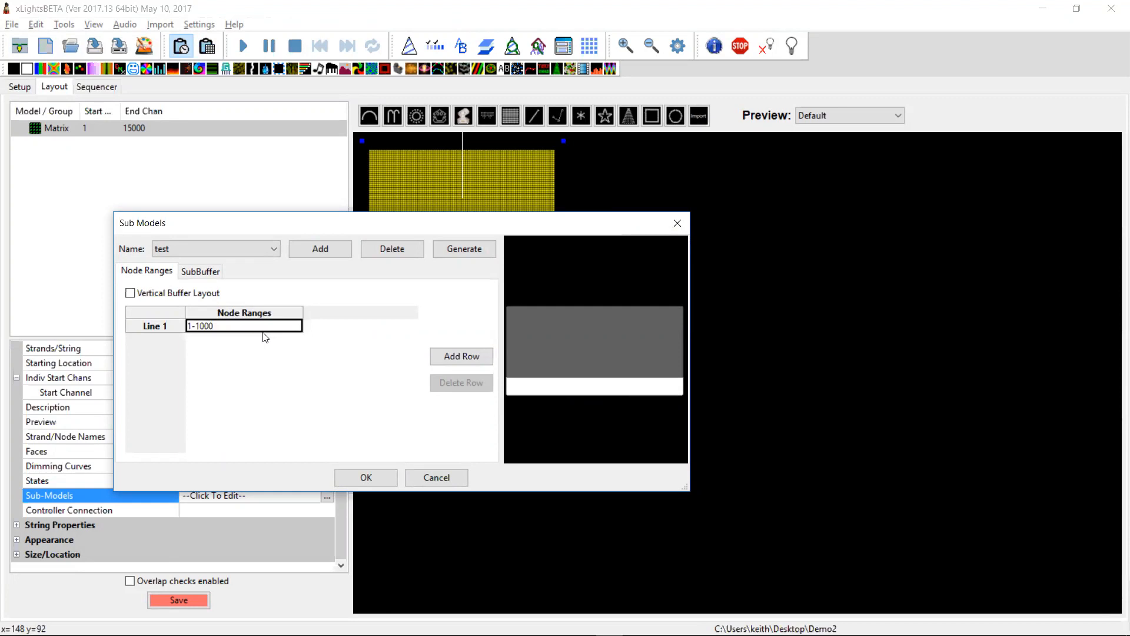
Clear the test submodel's node range and define it as a subbuffer from about 45x14 to 82x56.
{"action": "left_click", "coordinate": [224, 327]}
{"action": "key", "text": "BackSpace"}
{"action": "left_click", "coordinate": [203, 272]}
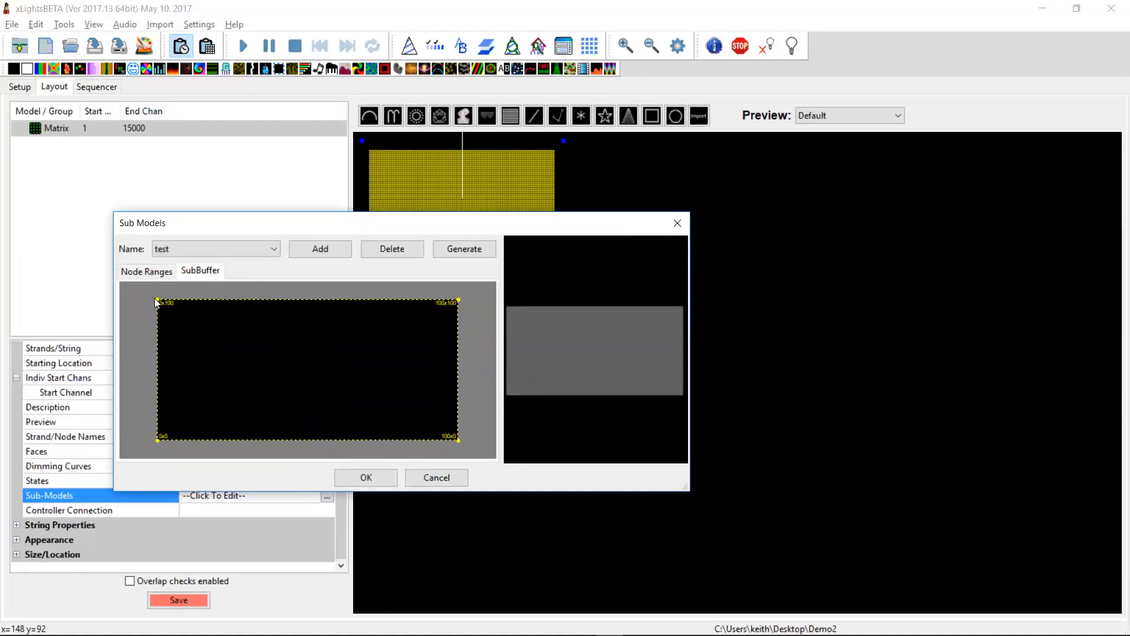
{"action": "left_click_drag", "start_coordinate": [157, 300], "coordinate": [294, 361]}
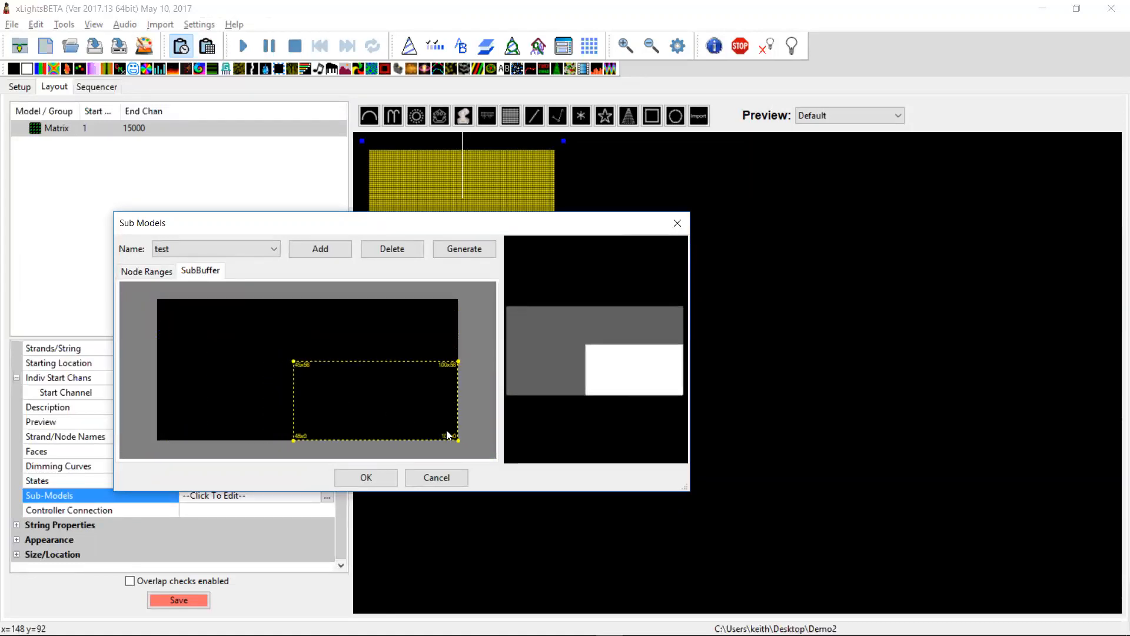
{"action": "left_click_drag", "start_coordinate": [458, 440], "coordinate": [404, 420]}
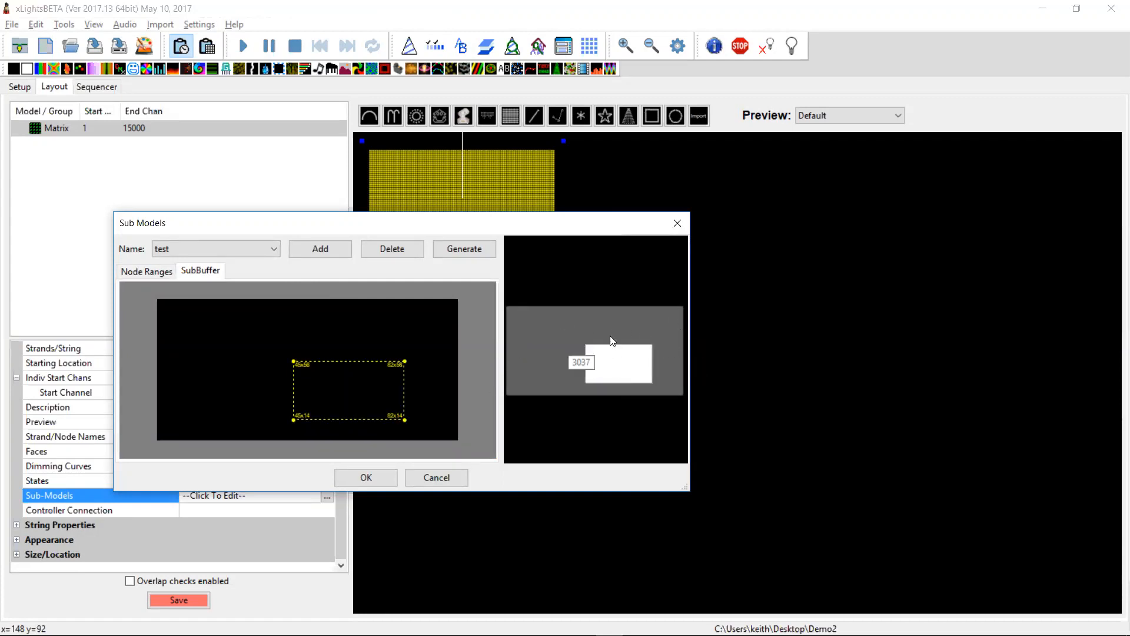
Generate 10 submodels of type Horizontal Subbuffer with the base name Horiz.
{"action": "left_click", "coordinate": [476, 247]}
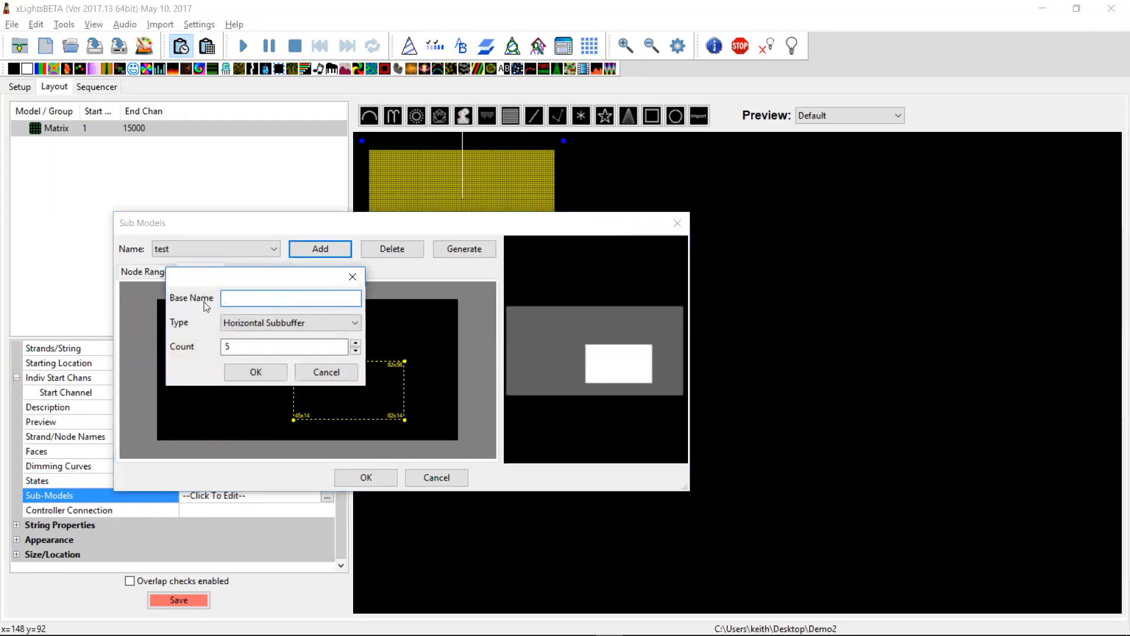
{"action": "type", "text": "Horiz"}
{"action": "key", "text": "Tab"}
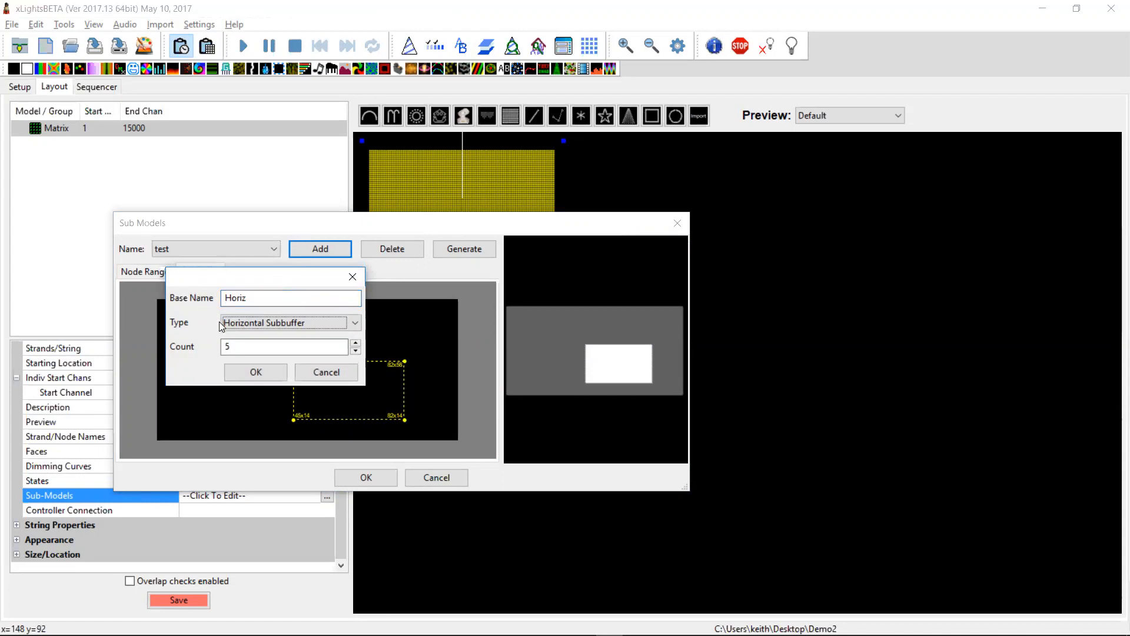
{"action": "key", "text": "Tab"}
{"action": "type", "text": "10"}
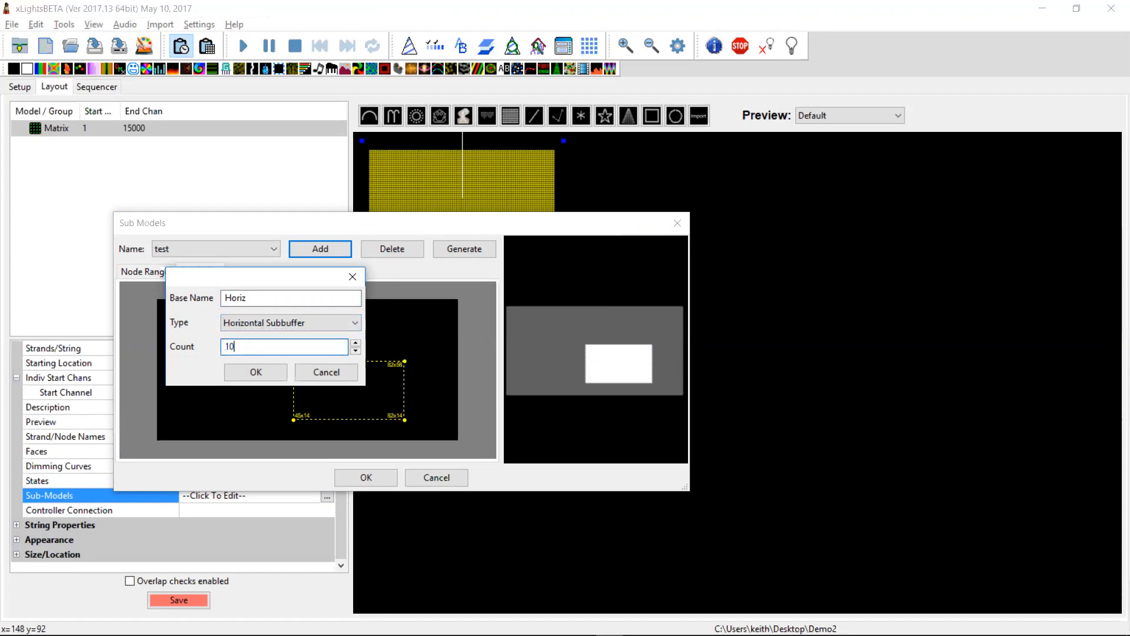
{"action": "left_click", "coordinate": [253, 372]}
Examine the areas covered by the generated submodels Horiz-1, Horiz-2 and Horiz-3.
{"action": "left_click", "coordinate": [224, 252]}
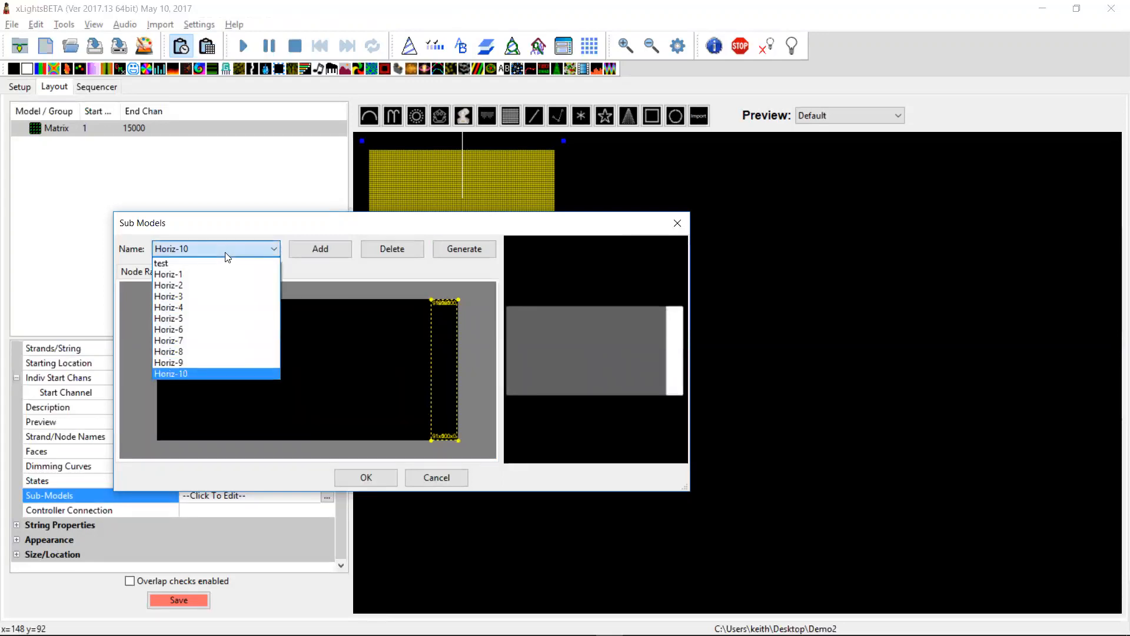
{"action": "left_click", "coordinate": [207, 271]}
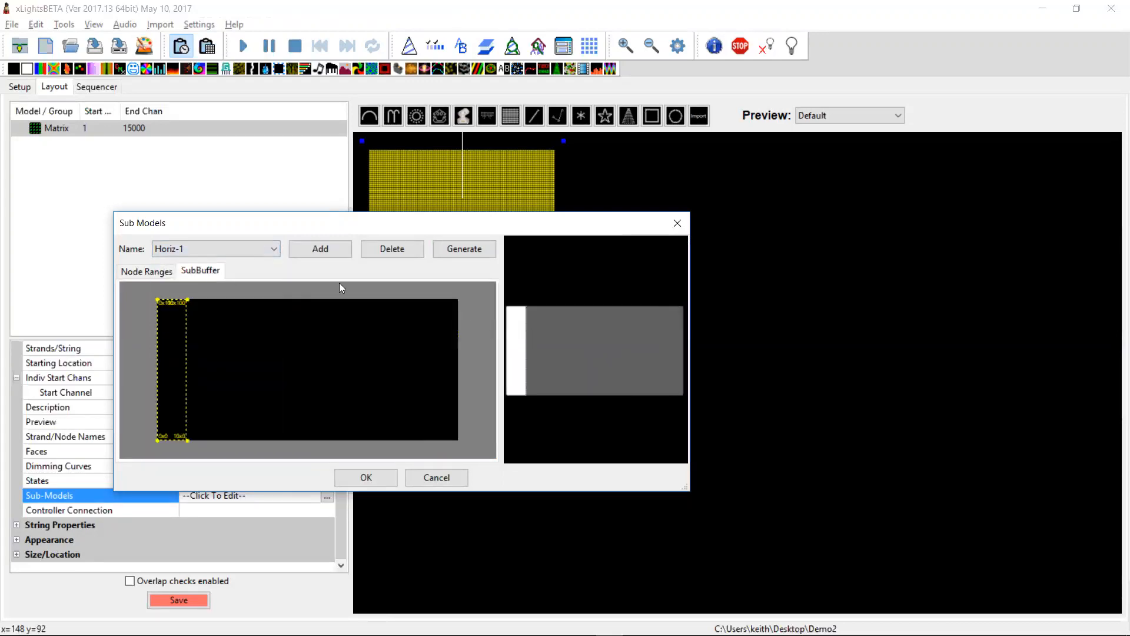
{"action": "left_click", "coordinate": [257, 251]}
{"action": "left_click", "coordinate": [215, 285]}
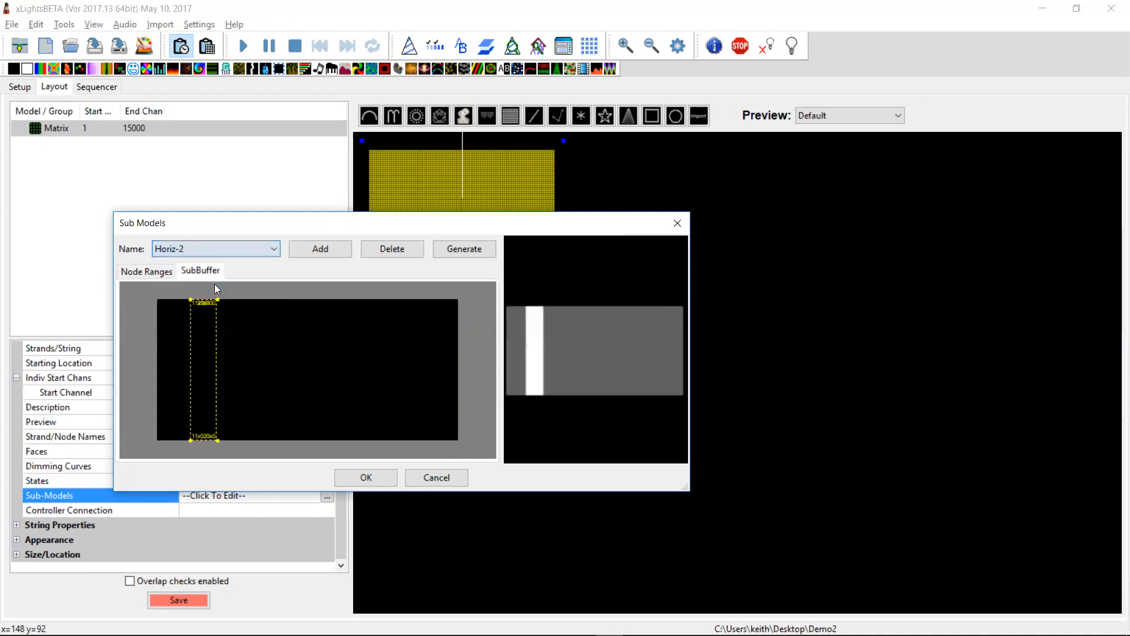
{"action": "left_click", "coordinate": [199, 248]}
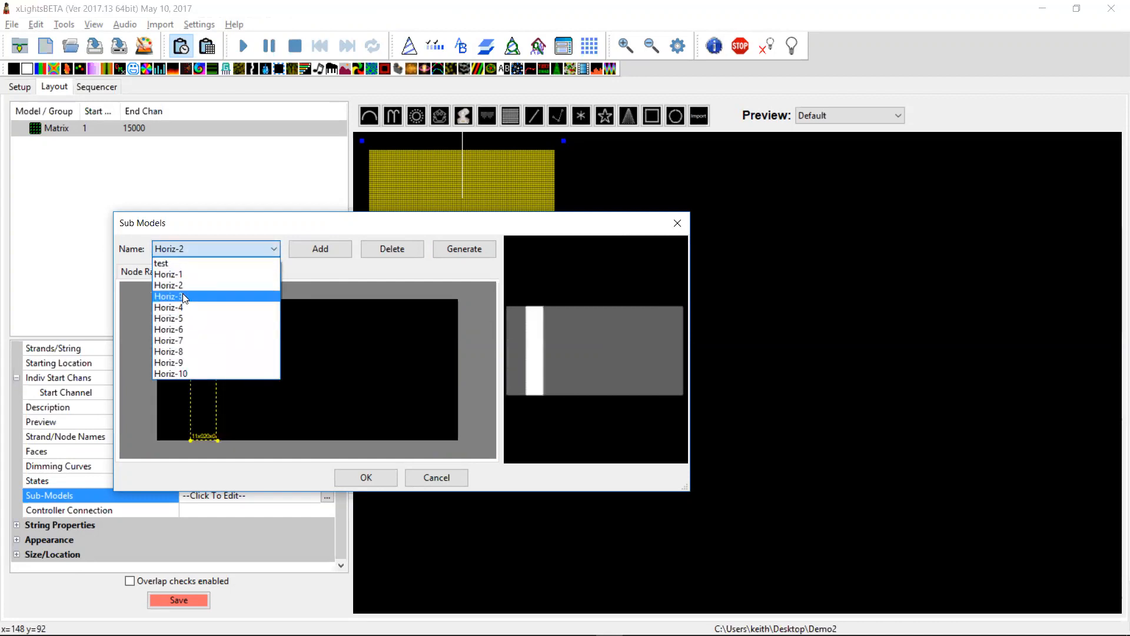
{"action": "left_click", "coordinate": [183, 296]}
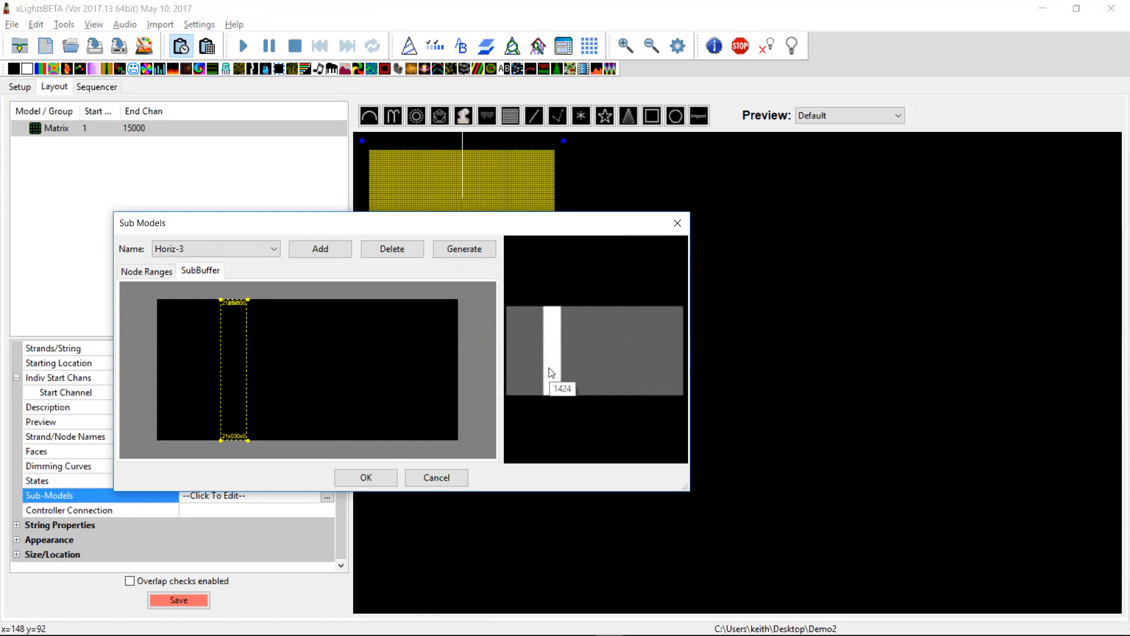
Generate 53 submodels of type Nodes with the base name SubModel.
{"action": "left_click", "coordinate": [462, 254]}
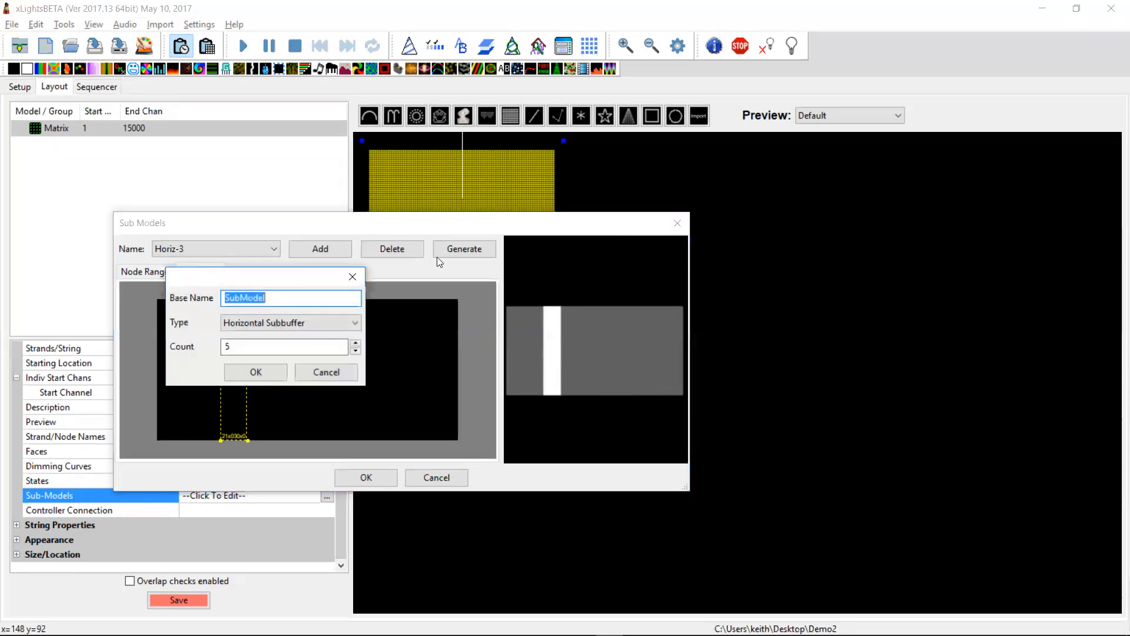
{"action": "left_click", "coordinate": [269, 324]}
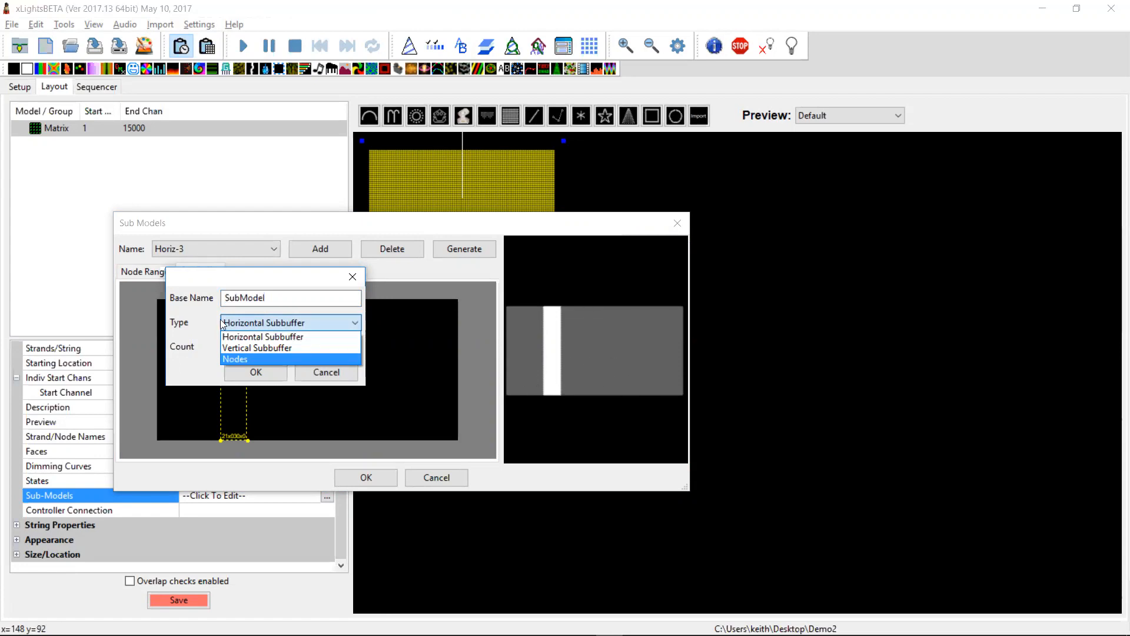
{"action": "left_click", "coordinate": [246, 356]}
{"action": "left_click", "coordinate": [248, 346]}
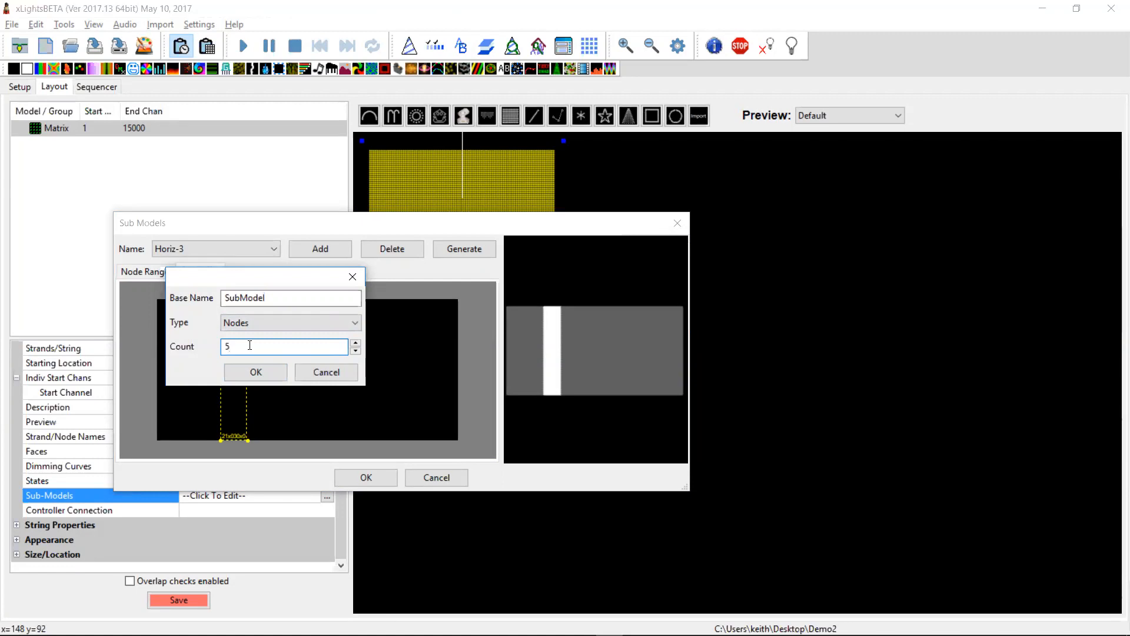
{"action": "type", "text": "3"}
{"action": "left_click", "coordinate": [256, 371]}
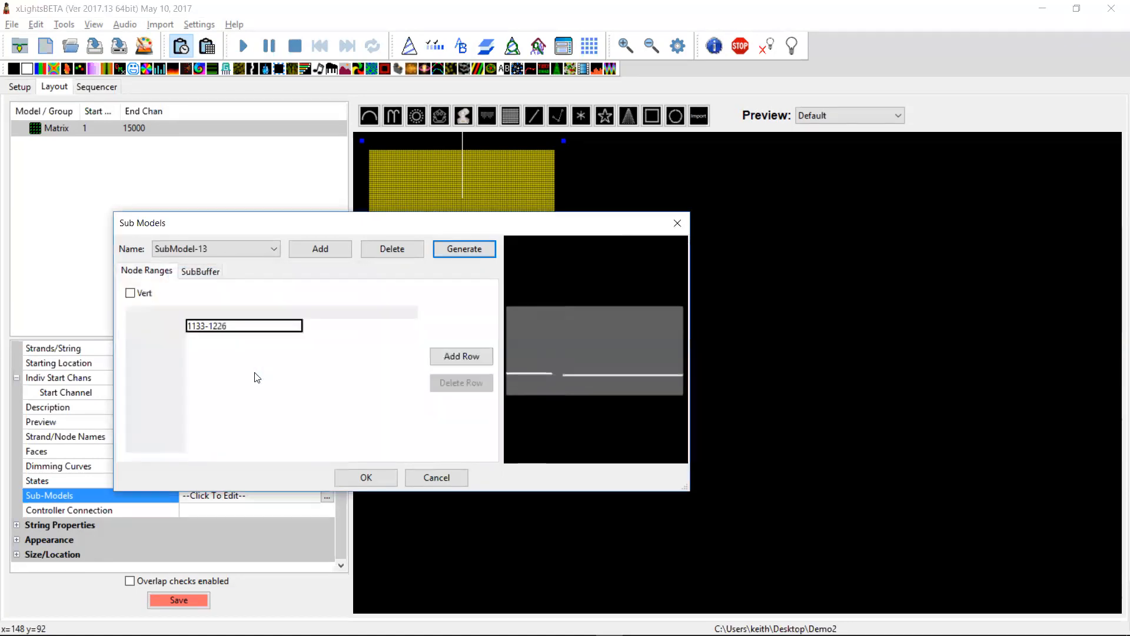
View the node range of SubModel-13 and discard the submodels generated for the Matrix model.
{"action": "left_click", "coordinate": [226, 252]}
{"action": "left_click_drag", "start_coordinate": [271, 472], "coordinate": [276, 355]}
{"action": "left_click", "coordinate": [197, 395]}
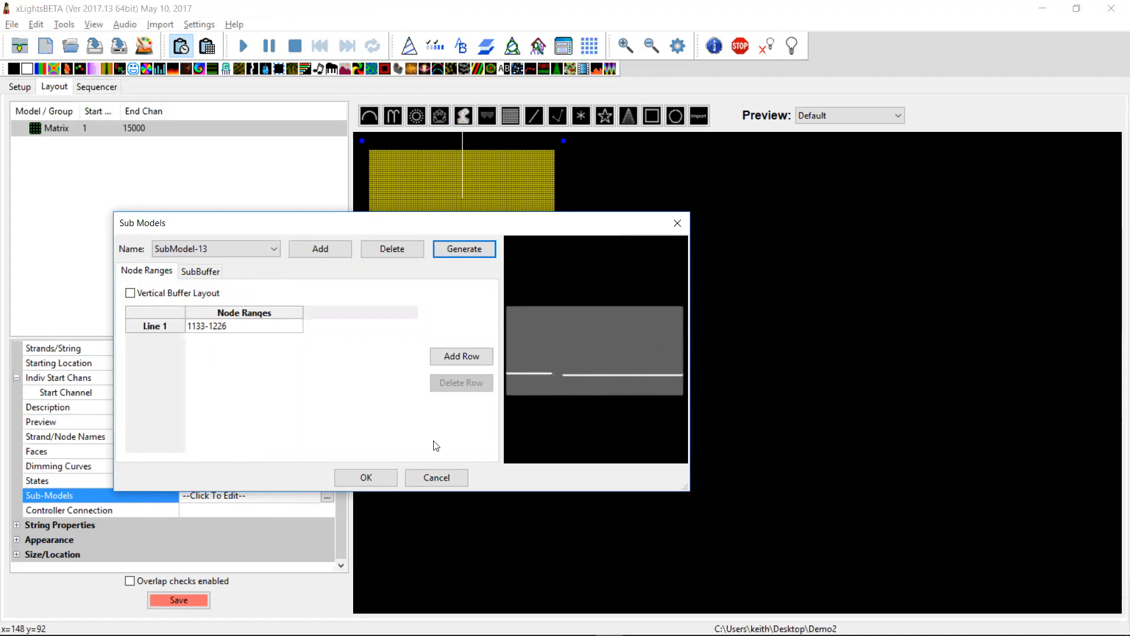
{"action": "left_click", "coordinate": [433, 477]}
Draw a horizontal Single Line model beside the matrix and generate 3 submodels of type Nodes for it with the base name SubModel.
{"action": "left_click", "coordinate": [534, 116]}
{"action": "left_click_drag", "start_coordinate": [617, 225], "coordinate": [886, 225]}
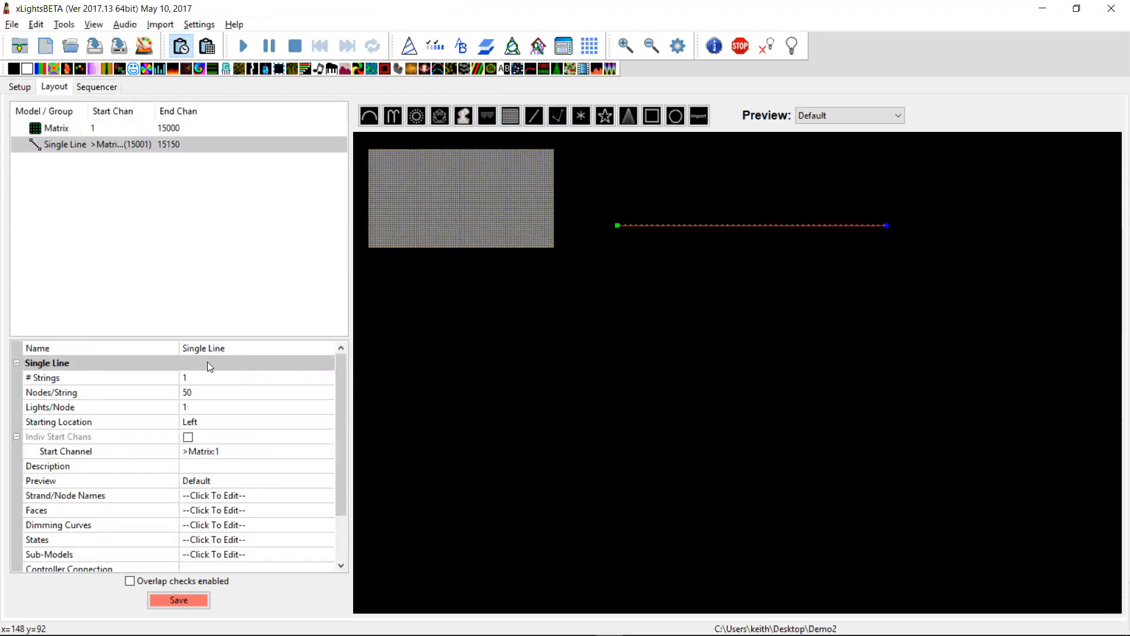
{"action": "left_click", "coordinate": [284, 558]}
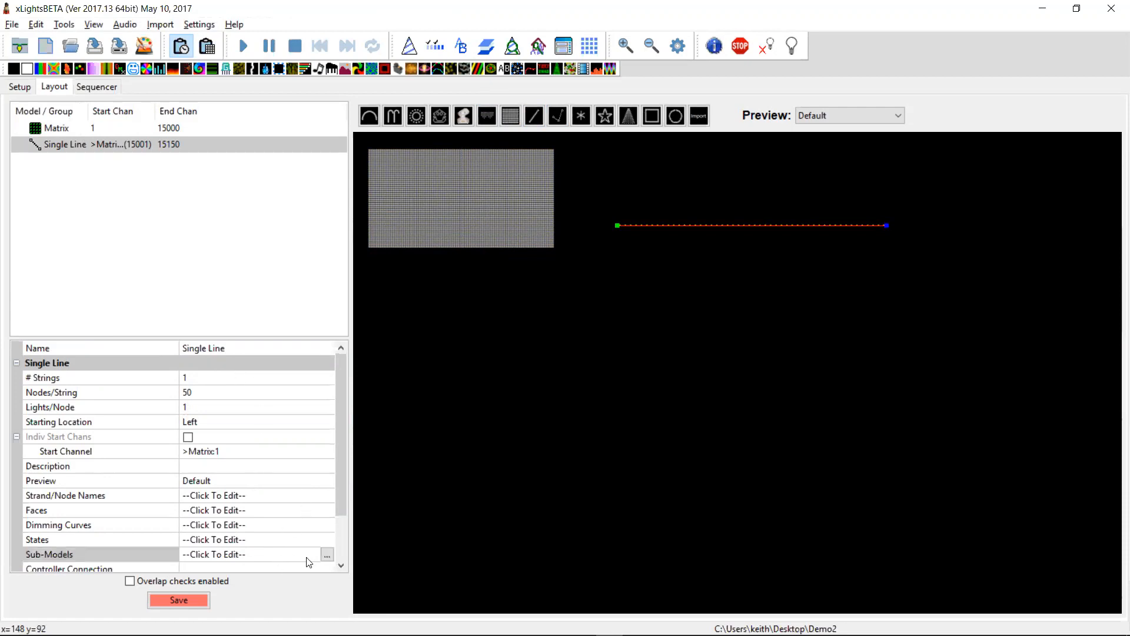
{"action": "left_click", "coordinate": [323, 555]}
{"action": "left_click", "coordinate": [354, 384]}
{"action": "left_click", "coordinate": [161, 461]}
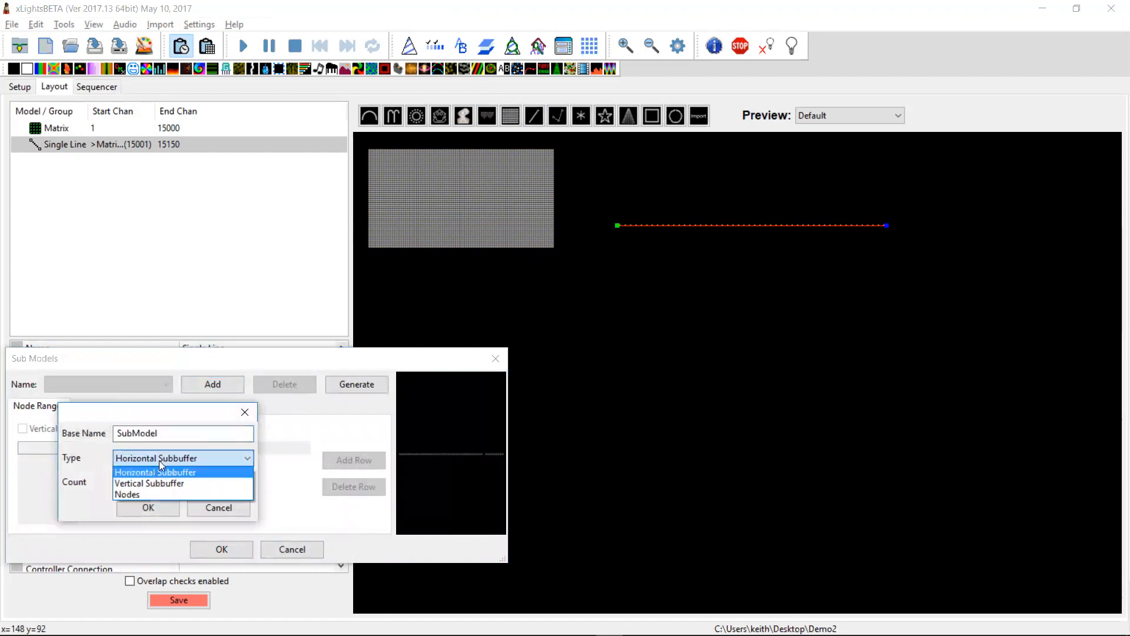
{"action": "left_click", "coordinate": [139, 495]}
{"action": "double_click", "coordinate": [143, 482]}
{"action": "type", "text": "3"}
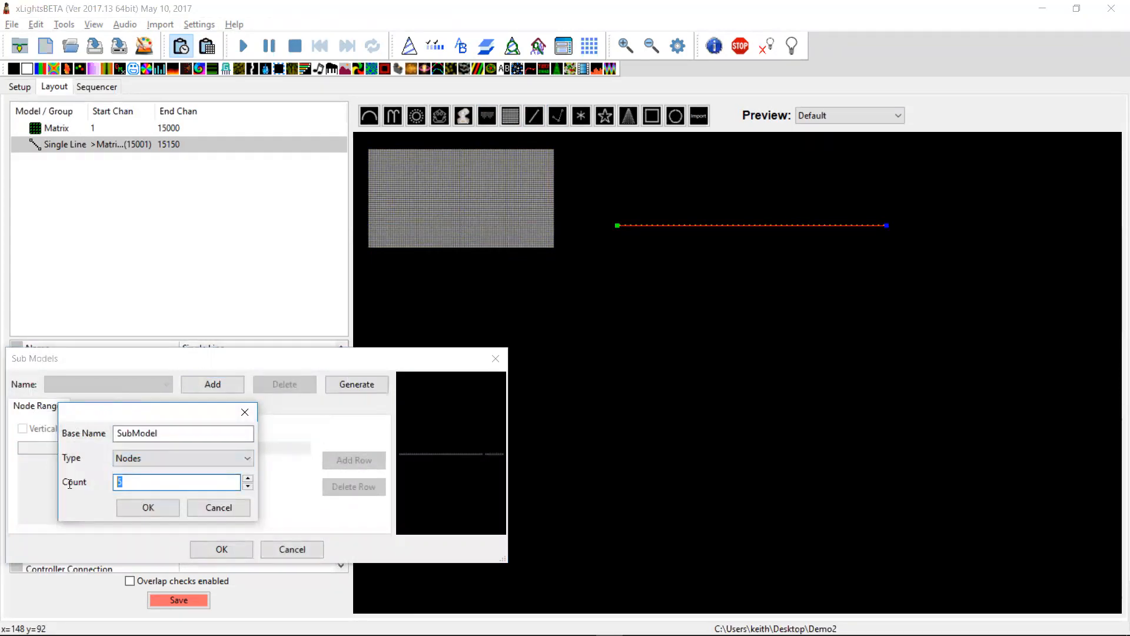
{"action": "left_click", "coordinate": [147, 508]}
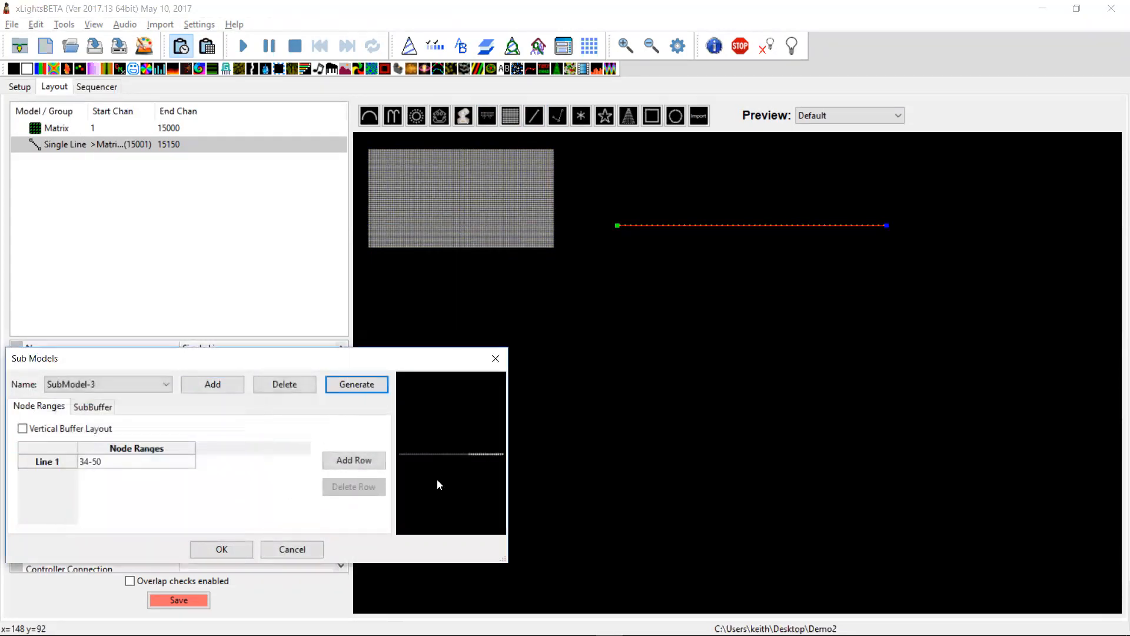
Examine the node ranges of the line's SubModel-1, SubModel-2 and SubModel-3, and accept the generated submodels.
{"action": "left_click", "coordinate": [142, 387]}
{"action": "left_click", "coordinate": [110, 409]}
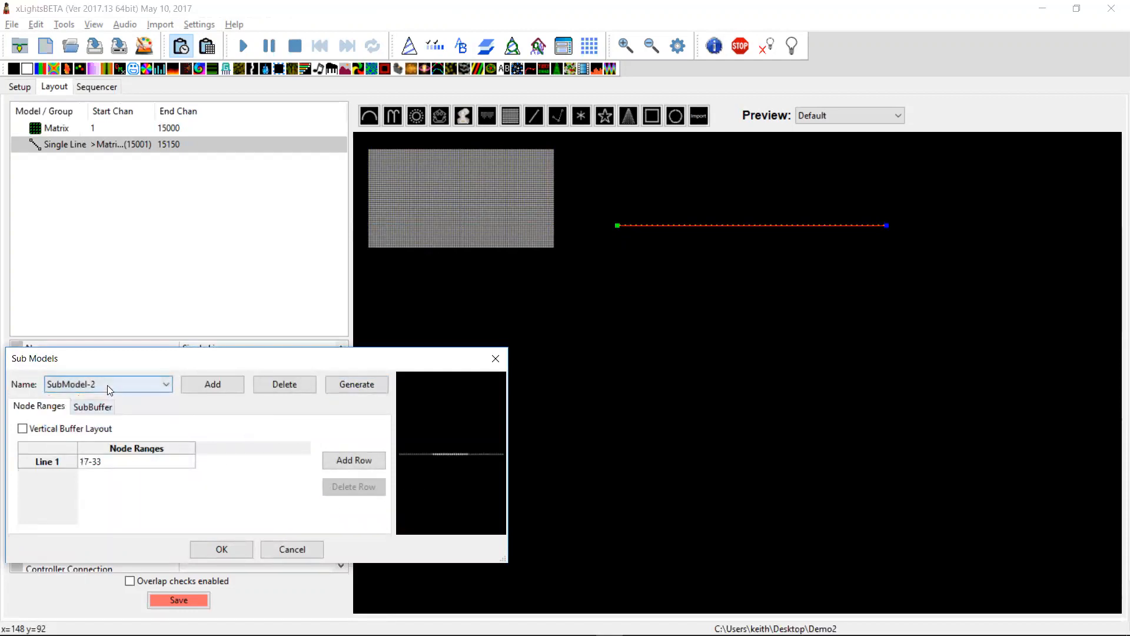
{"action": "left_click", "coordinate": [107, 385]}
{"action": "left_click", "coordinate": [99, 398]}
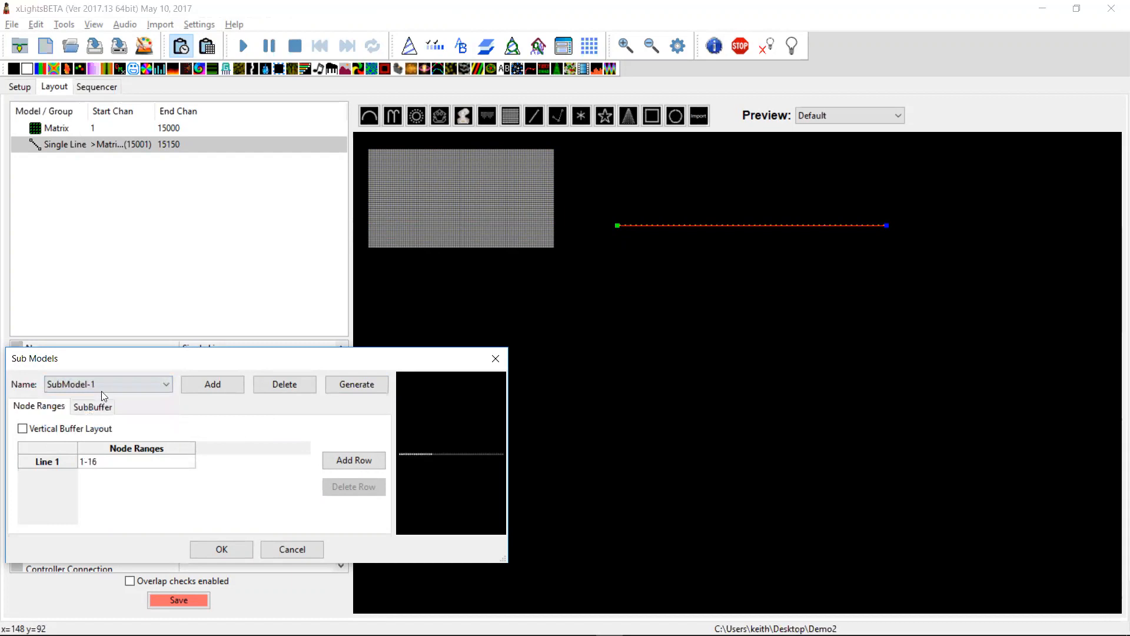
{"action": "left_click", "coordinate": [104, 384]}
{"action": "left_click", "coordinate": [99, 409]}
{"action": "left_click", "coordinate": [112, 383]}
{"action": "left_click", "coordinate": [109, 420]}
{"action": "left_click", "coordinate": [107, 385]}
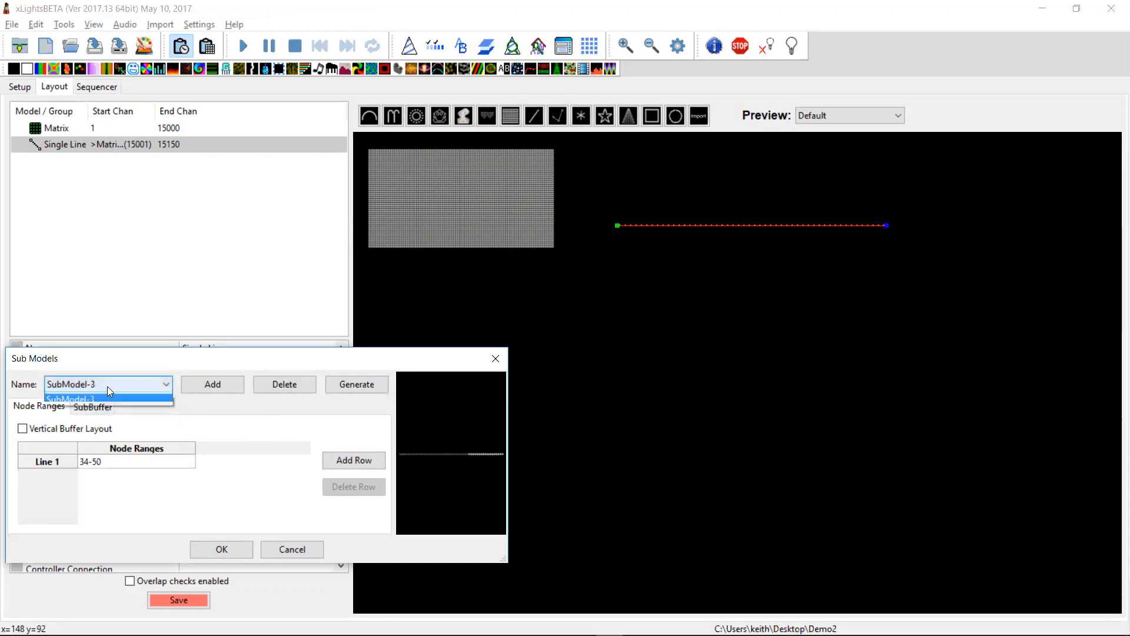
{"action": "left_click", "coordinate": [99, 397]}
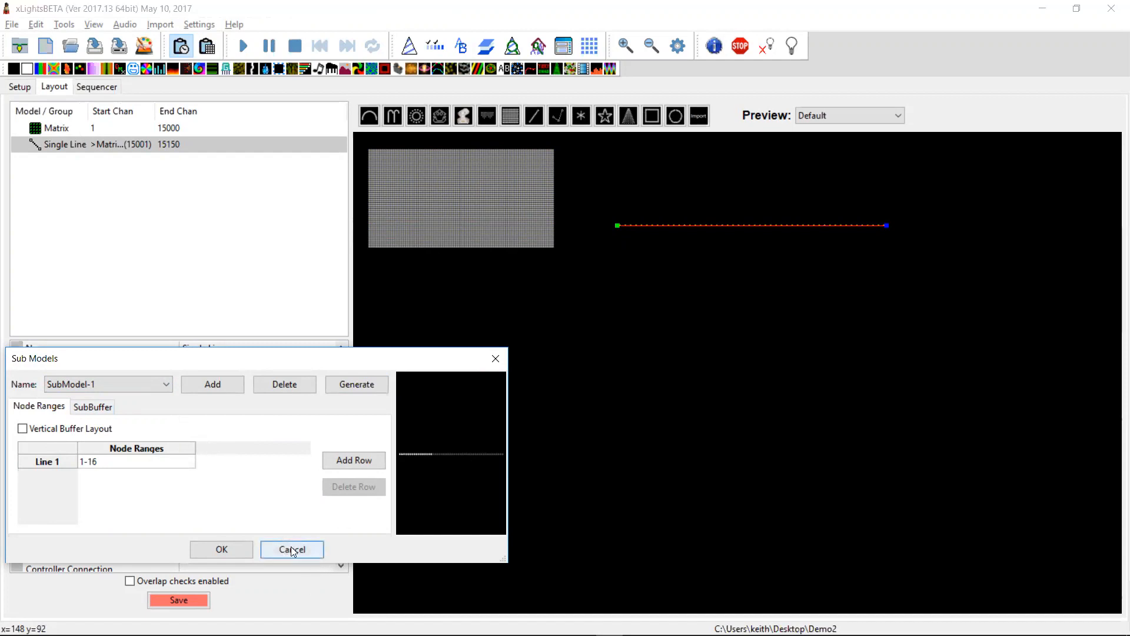
{"action": "left_click", "coordinate": [242, 549]}
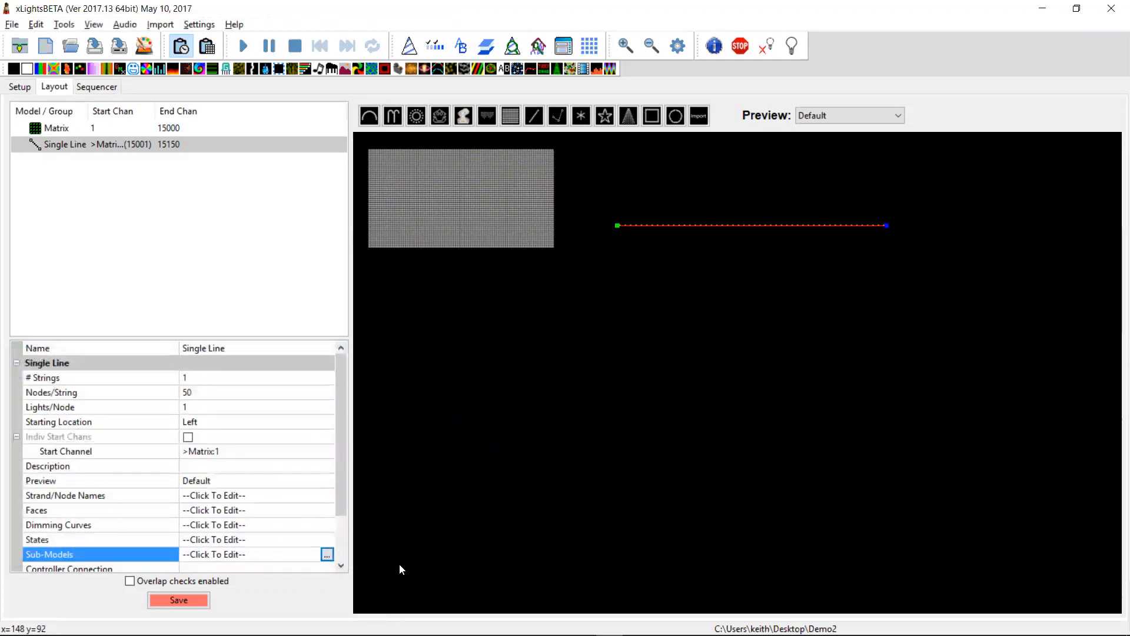
Switch to the README in Notepad and highlight the 2017.10 entry about Pixlite 16 controller configuration upload.
{"action": "left_click", "coordinate": [96, 87]}
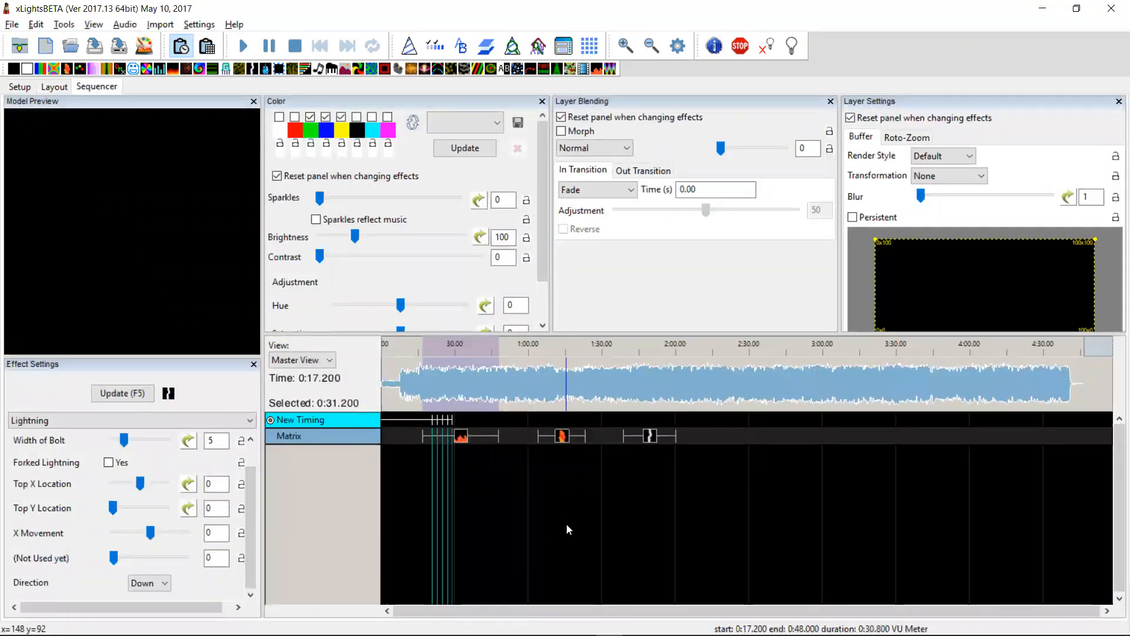
{"action": "key", "text": "alt+Tab"}
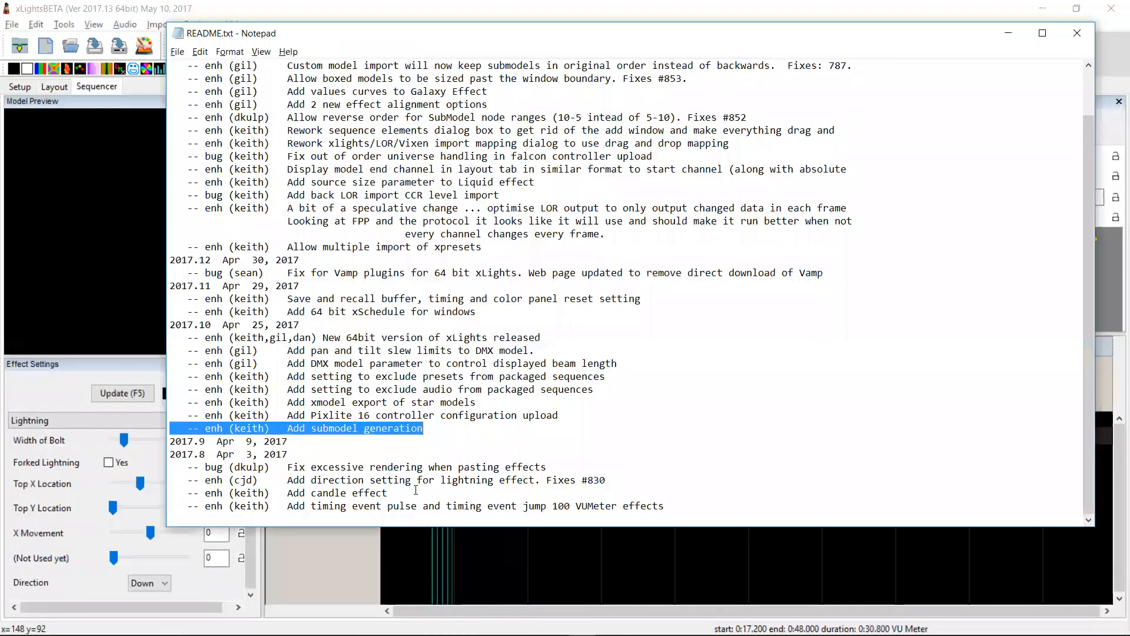
{"action": "left_click_drag", "start_coordinate": [564, 414], "coordinate": [172, 416]}
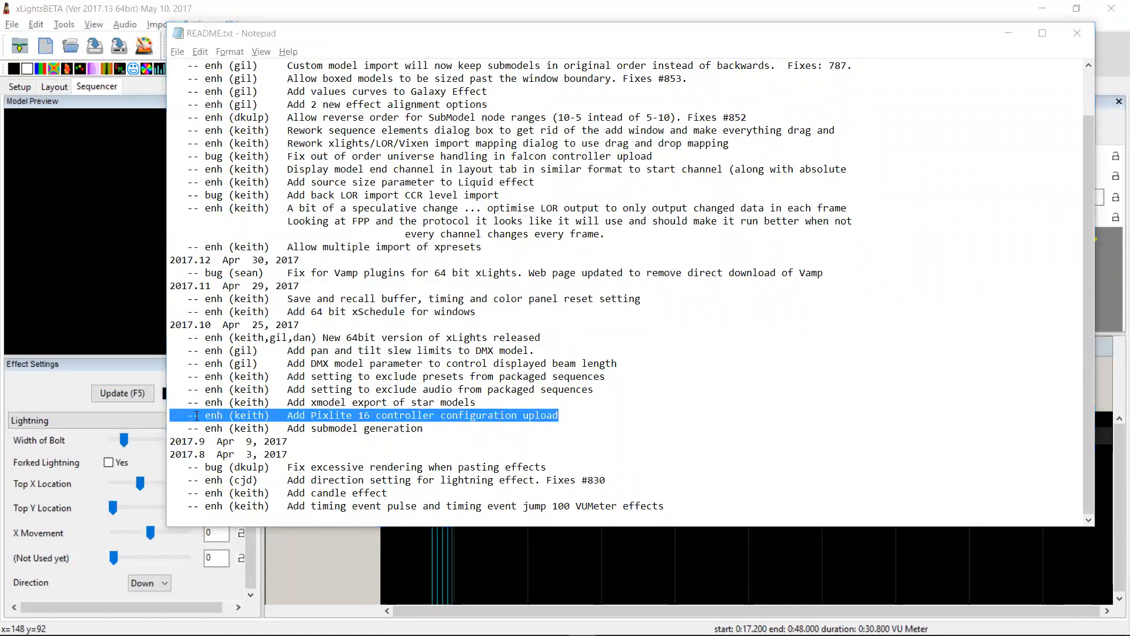
Return to xLights and add an E1.31 output to the lighting networks using Unicast with IP address 192.168.0.1.
{"action": "left_click", "coordinate": [105, 173]}
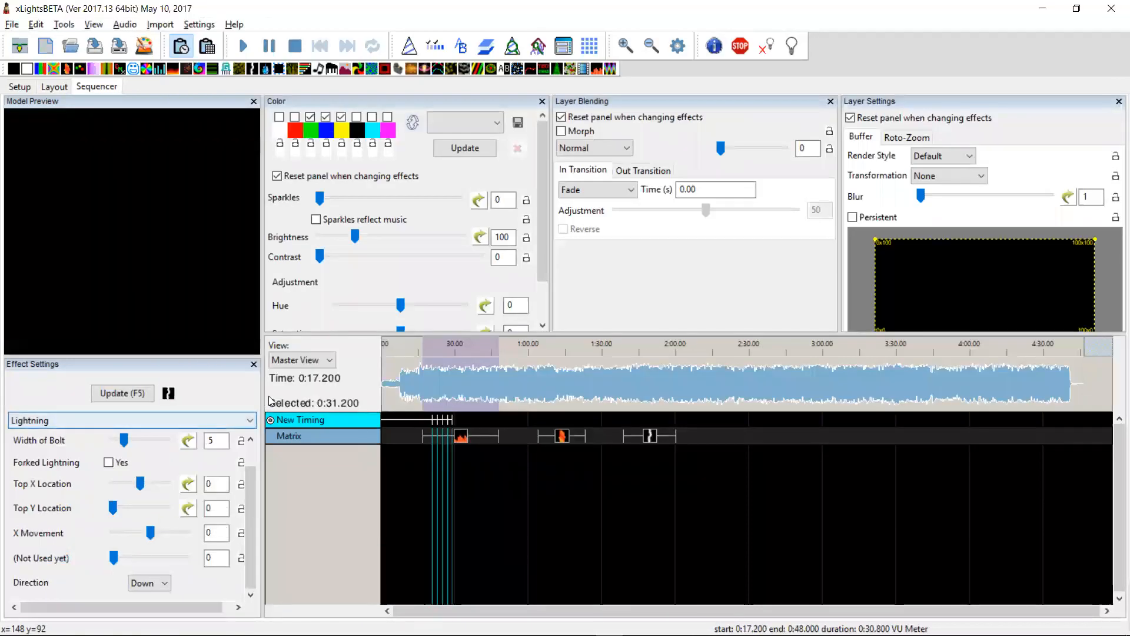
{"action": "left_click", "coordinate": [20, 86]}
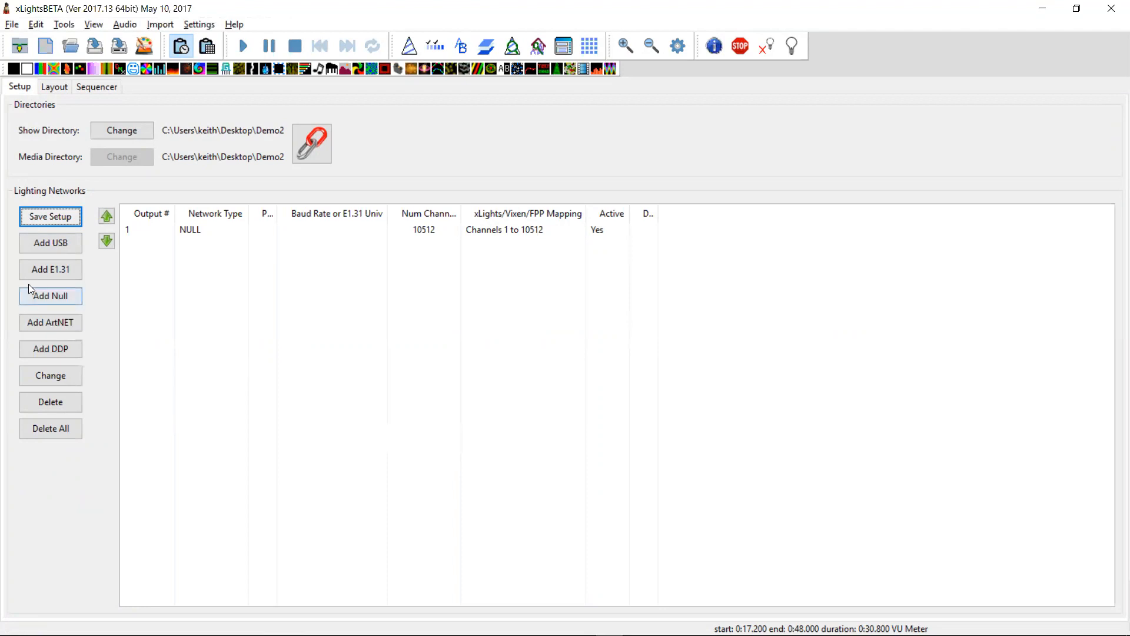
{"action": "left_click", "coordinate": [56, 271]}
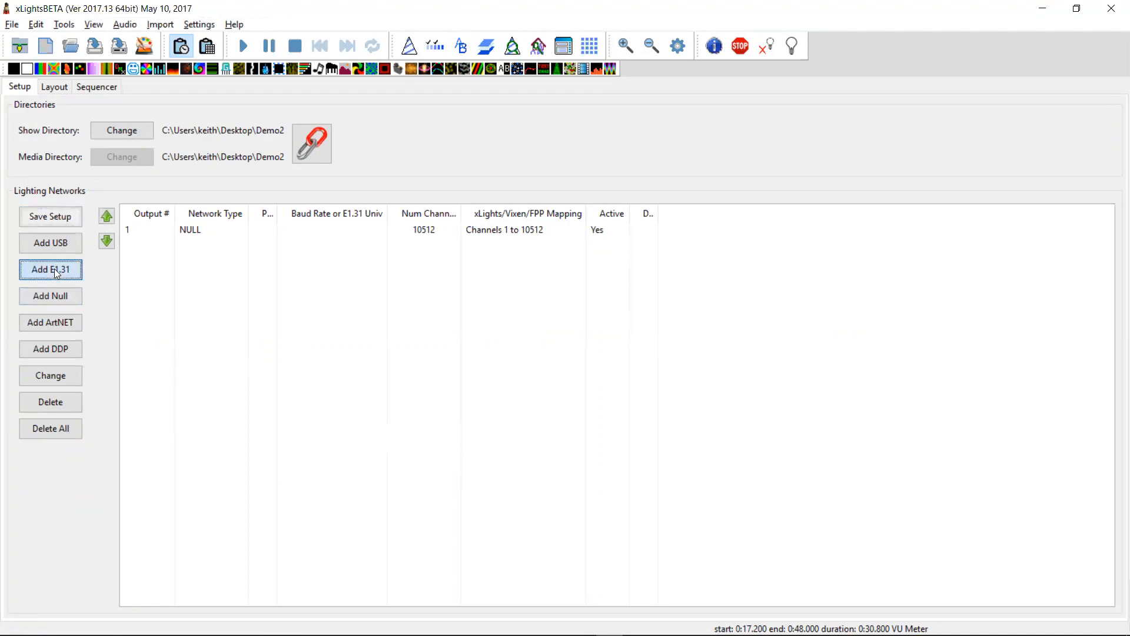
{"action": "left_click", "coordinate": [157, 236]}
{"action": "left_click", "coordinate": [160, 262]}
{"action": "type", "text": "192."}
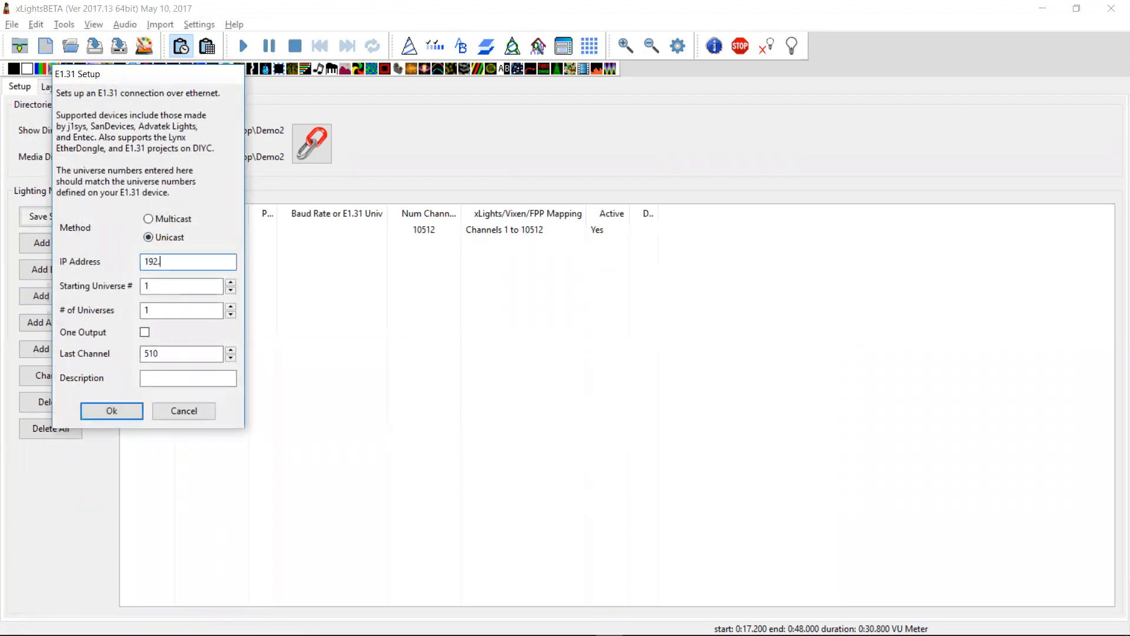
{"action": "type", "text": "168.0.1"}
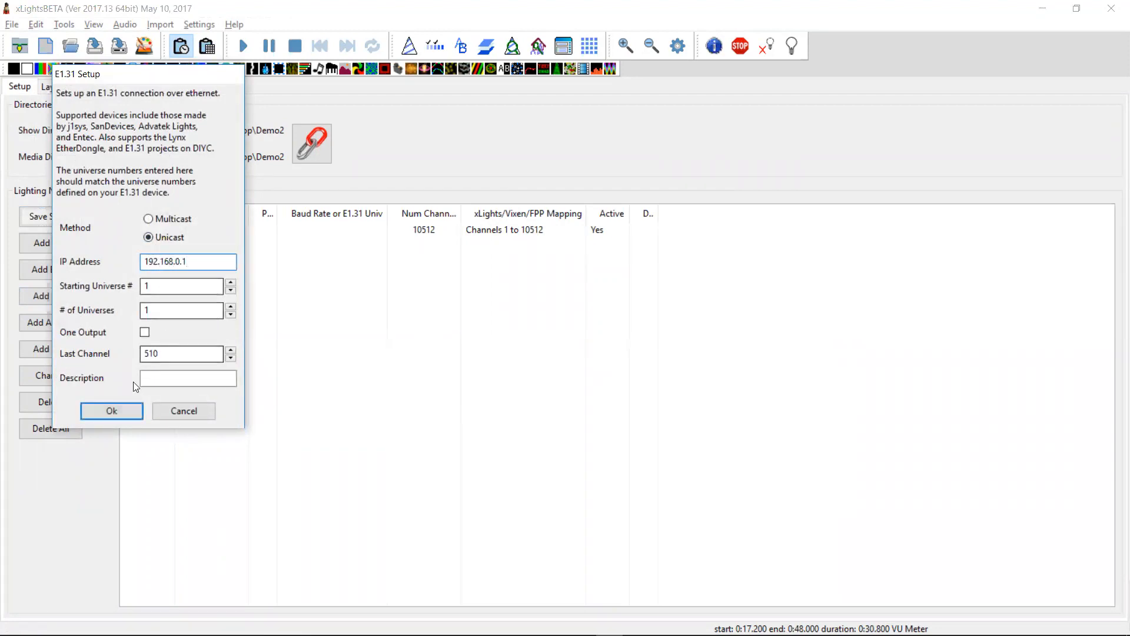
{"action": "left_click", "coordinate": [110, 406]}
Look through the controller upload options of the E1.31 output, covering both input definition and output targets.
{"action": "left_click", "coordinate": [265, 245]}
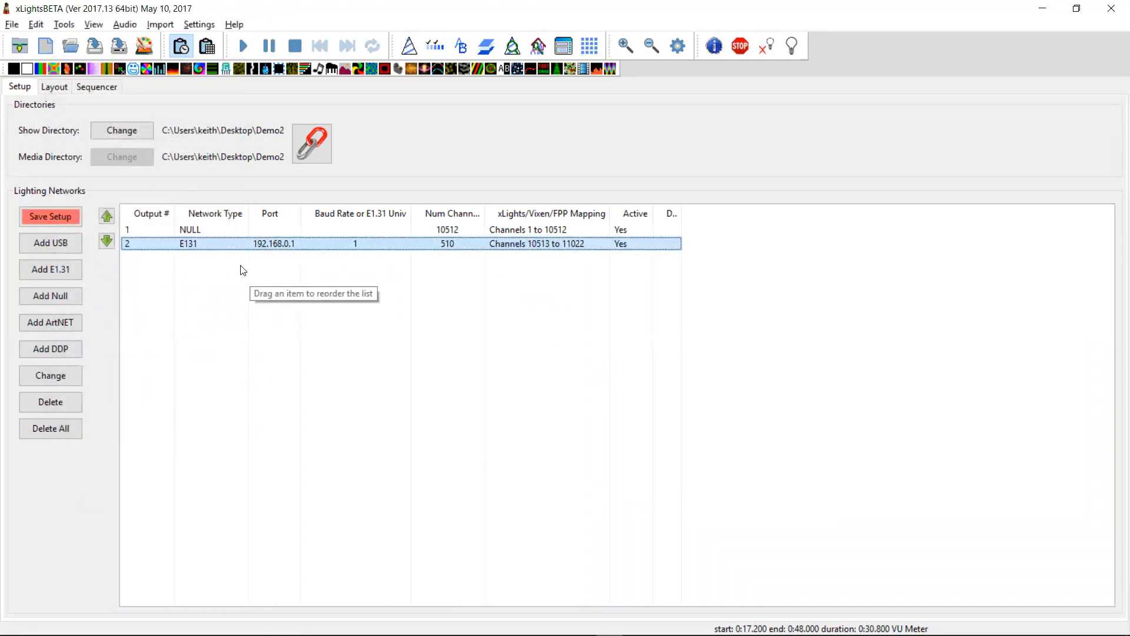
{"action": "right_click", "coordinate": [286, 243]}
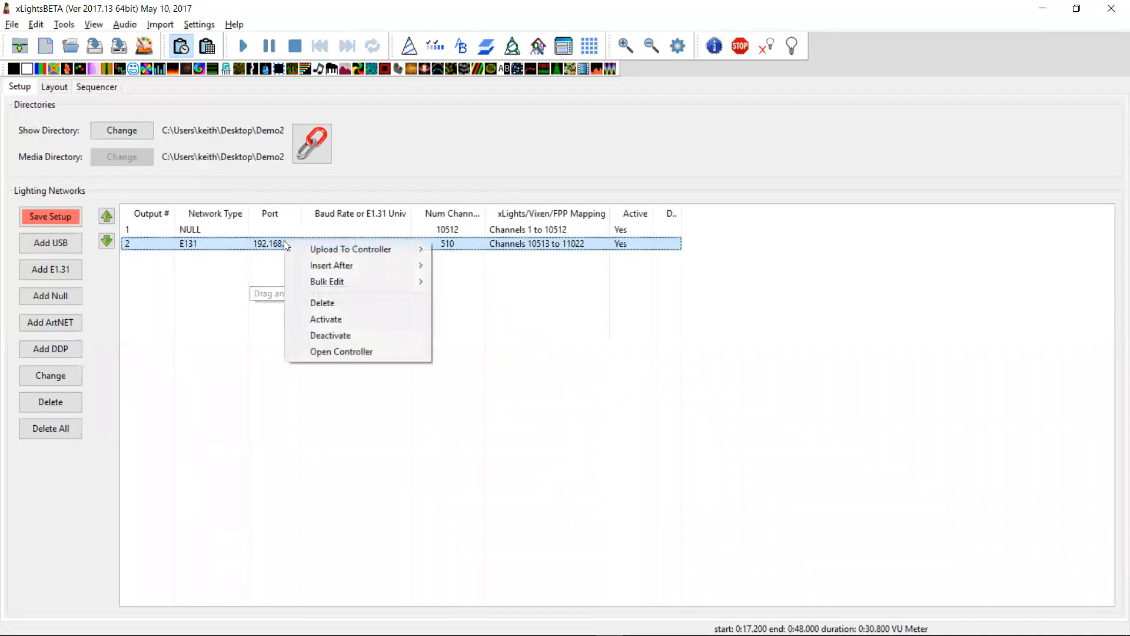
{"action": "mouse_move", "coordinate": [352, 250]}
{"action": "mouse_move", "coordinate": [220, 249]}
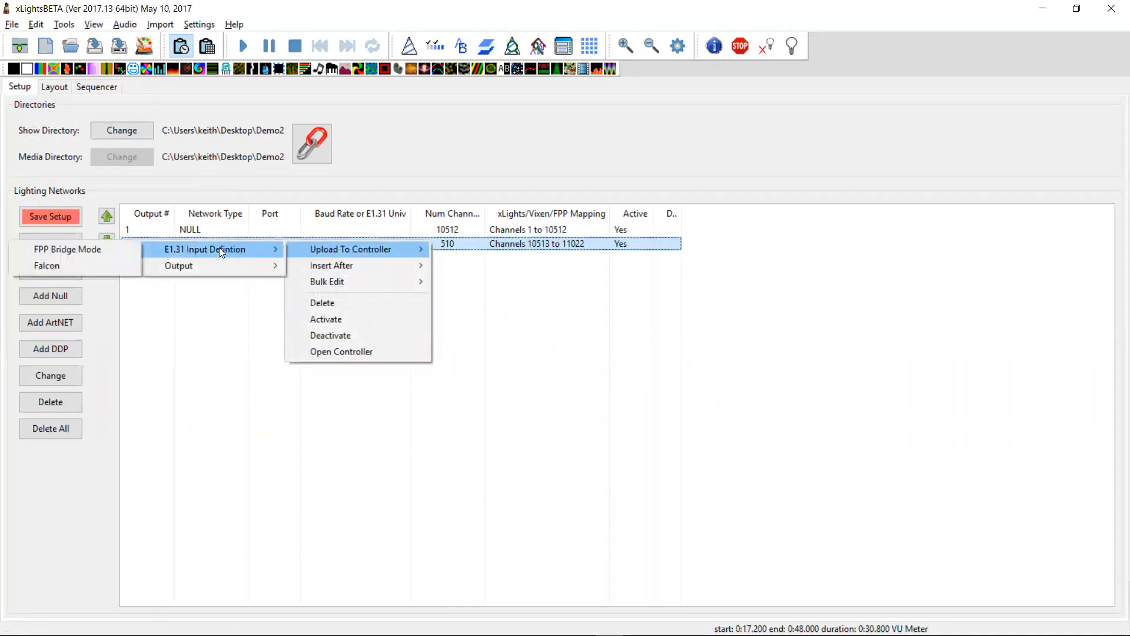
{"action": "mouse_move", "coordinate": [188, 263]}
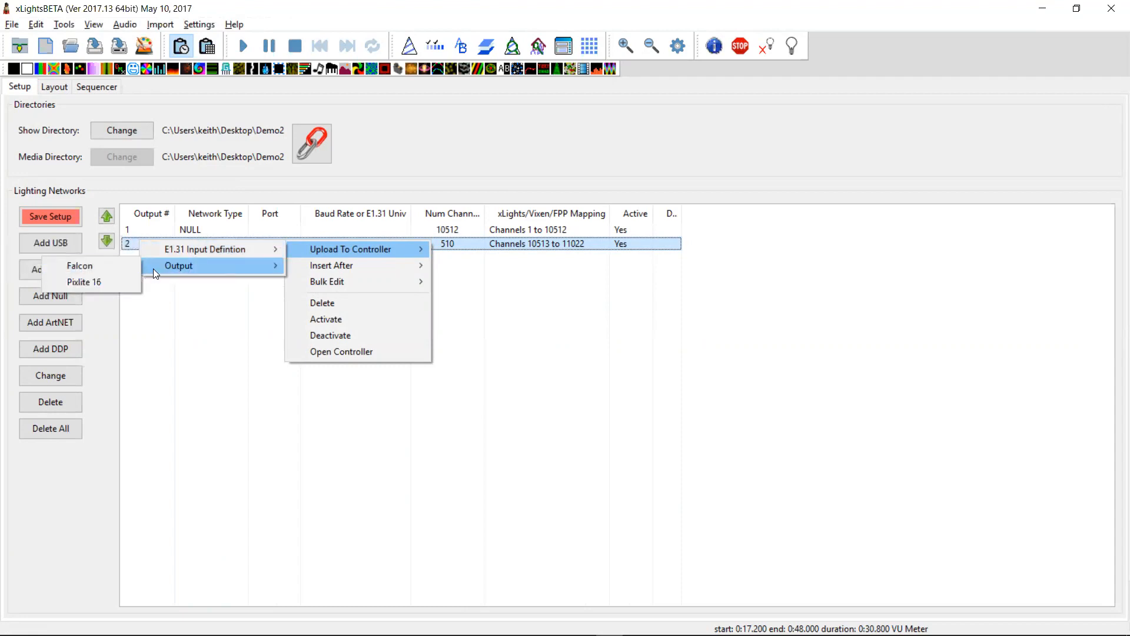
{"action": "left_click", "coordinate": [152, 300]}
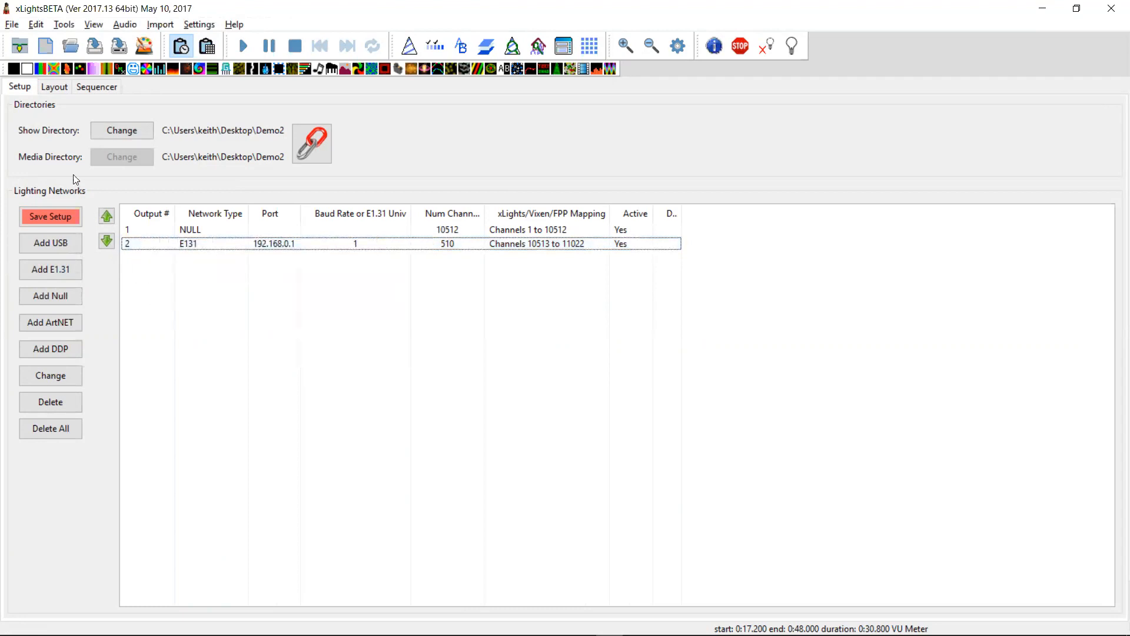
Set the Matrix model's controller connection to WS2811:1 in the layout.
{"action": "left_click", "coordinate": [59, 89]}
{"action": "left_click", "coordinate": [397, 222]}
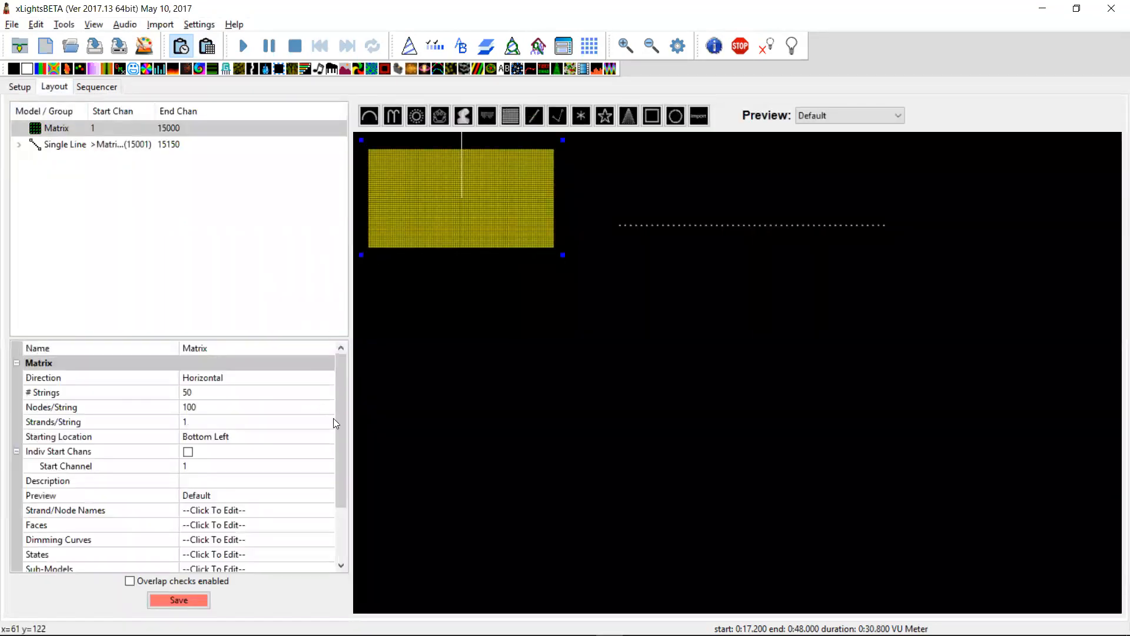
{"action": "left_click_drag", "start_coordinate": [337, 416], "coordinate": [338, 485]}
{"action": "left_click", "coordinate": [229, 511]}
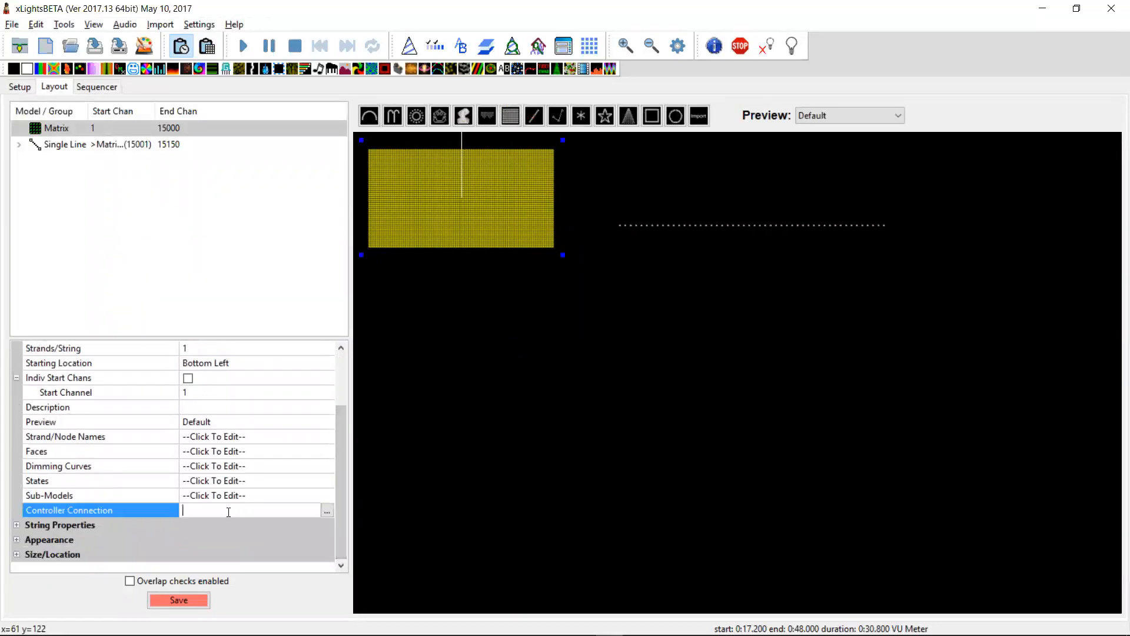
{"action": "type", "text": "WS28"}
{"action": "type", "text": "11"}
{"action": "type", "text": "\"1"}
{"action": "key", "text": "BackSpace"}
{"action": "key", "text": "BackSpace"}
{"action": "type", "text": ":1"}
{"action": "key", "text": "Return"}
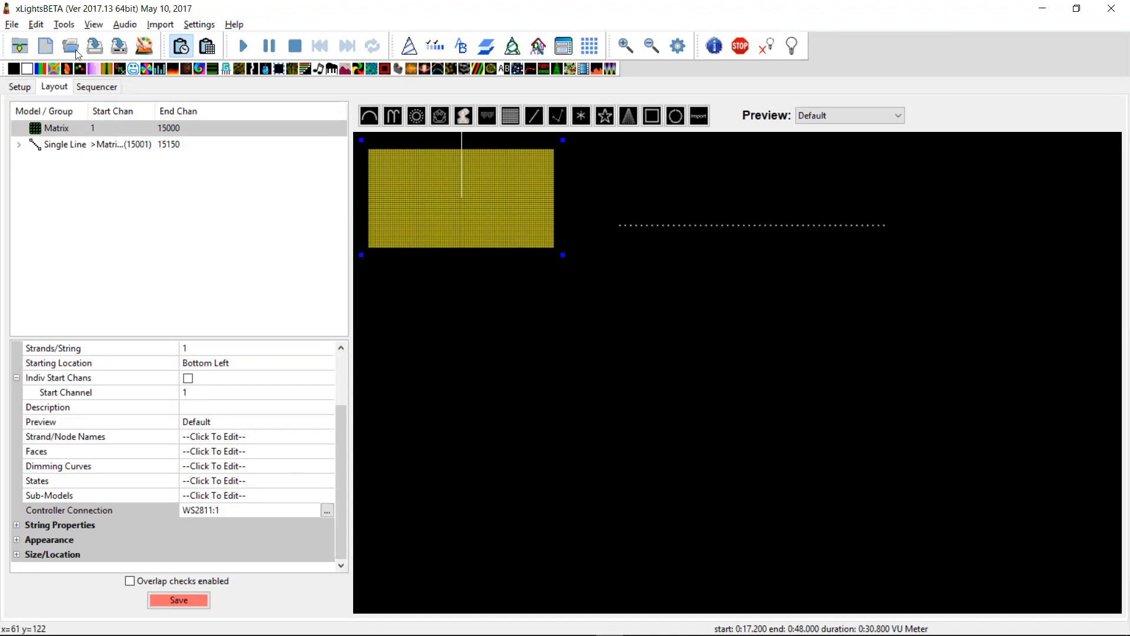
Locate the Pixlite 16 output upload option for the E1.31 output at 192.168.0.1, without running the upload.
{"action": "left_click", "coordinate": [24, 87]}
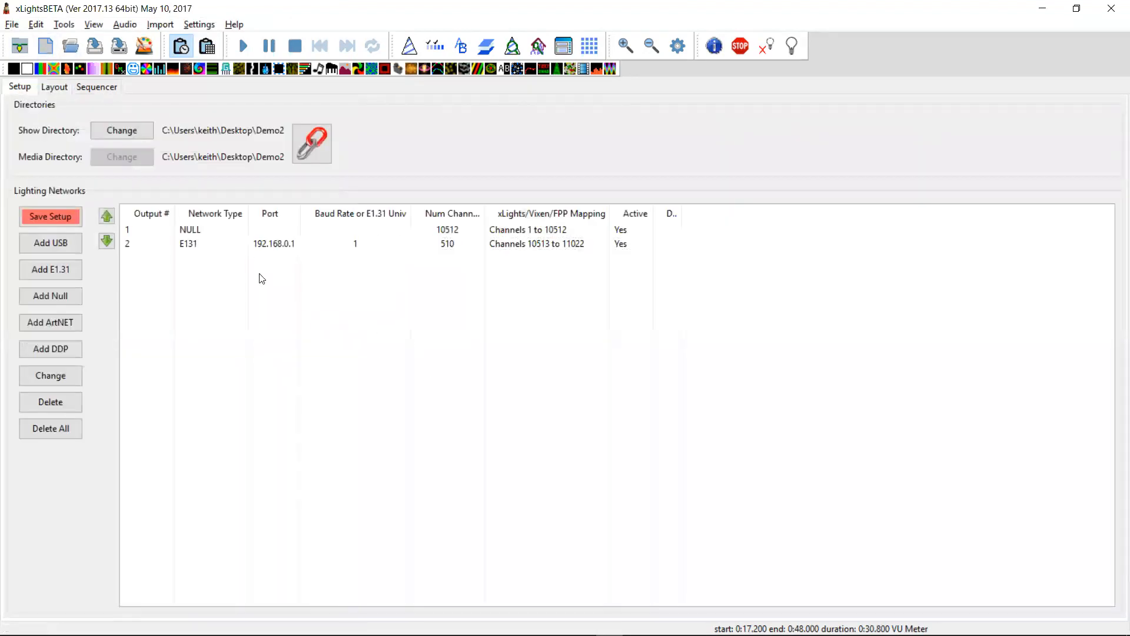
{"action": "left_click", "coordinate": [203, 246]}
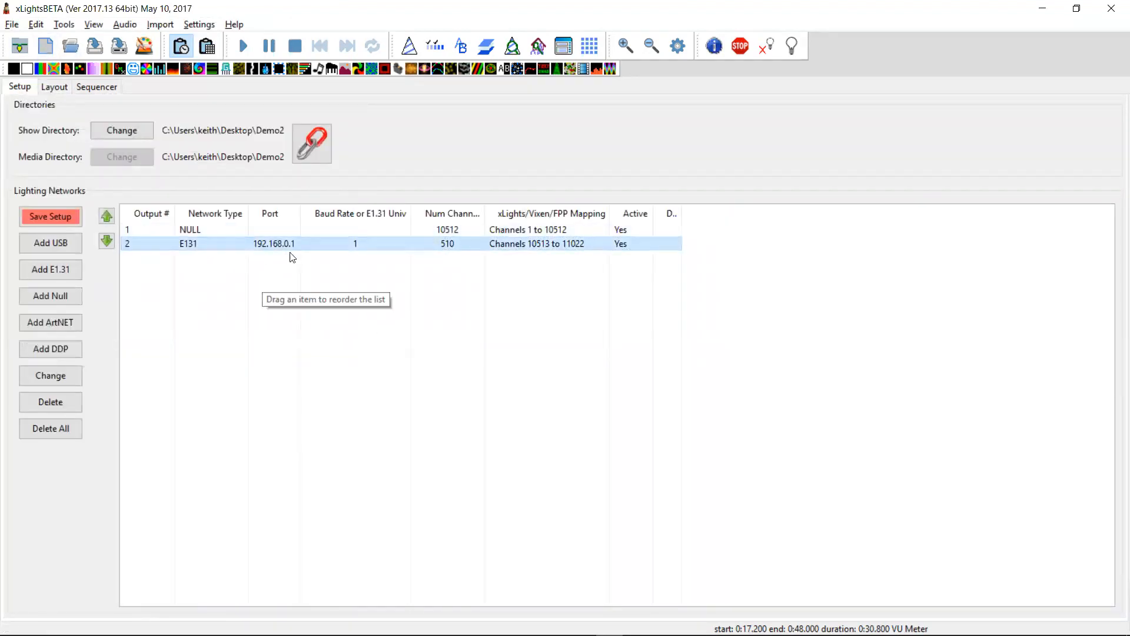
{"action": "right_click", "coordinate": [253, 244]}
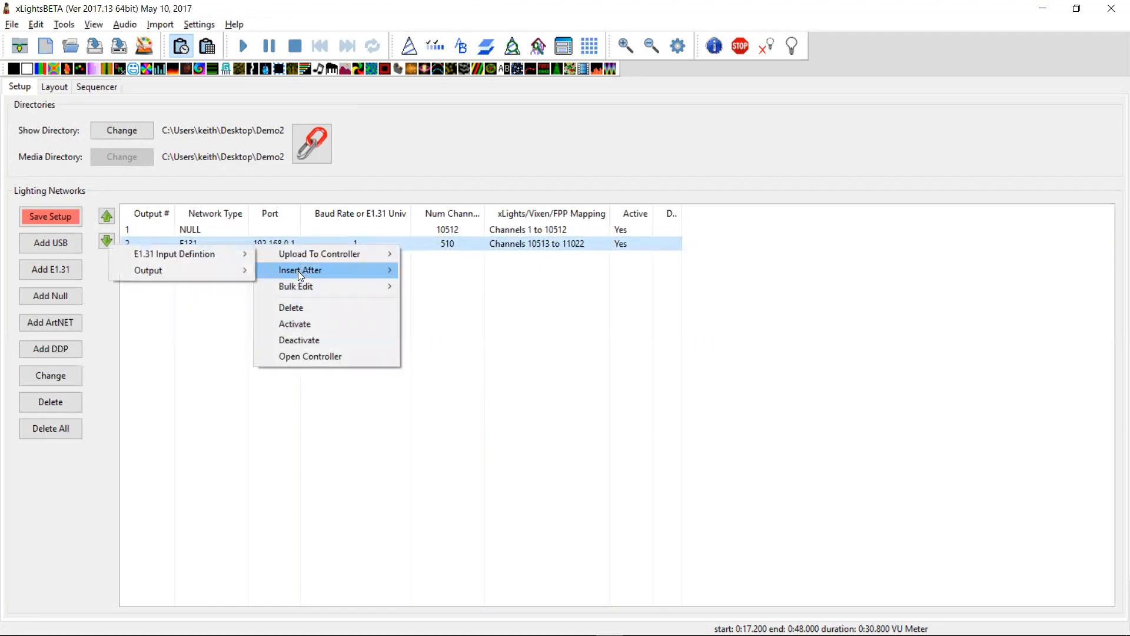
{"action": "mouse_move", "coordinate": [205, 269]}
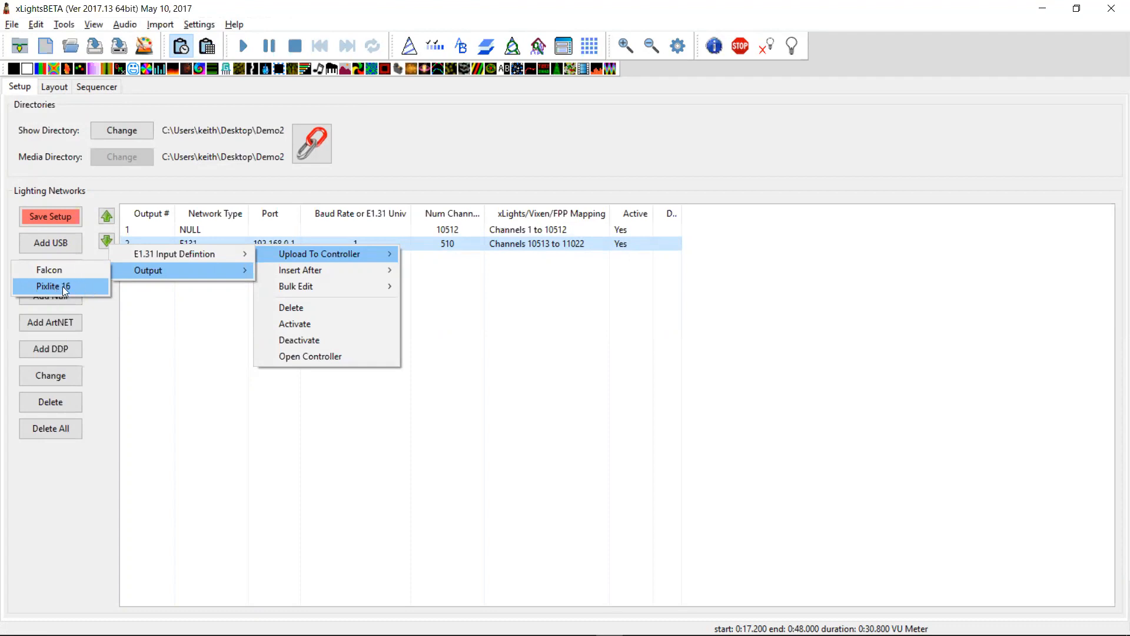
{"action": "left_click", "coordinate": [195, 316]}
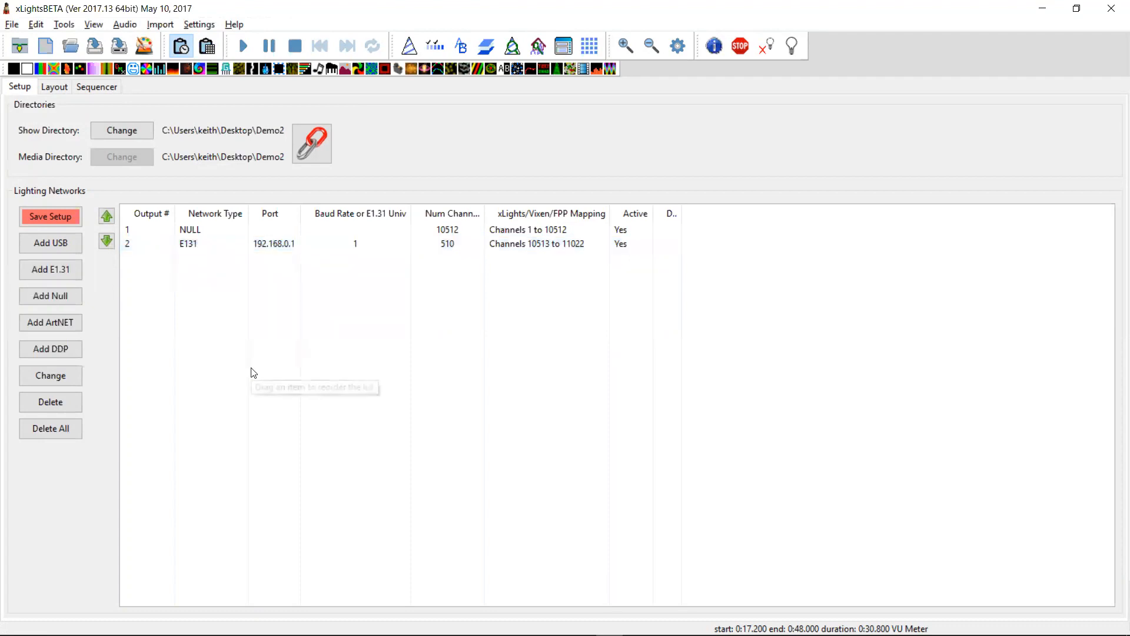
Highlight the README entry about xmodel export of star models in Notepad, and return to xLights.
{"action": "key", "text": "alt+Tab"}
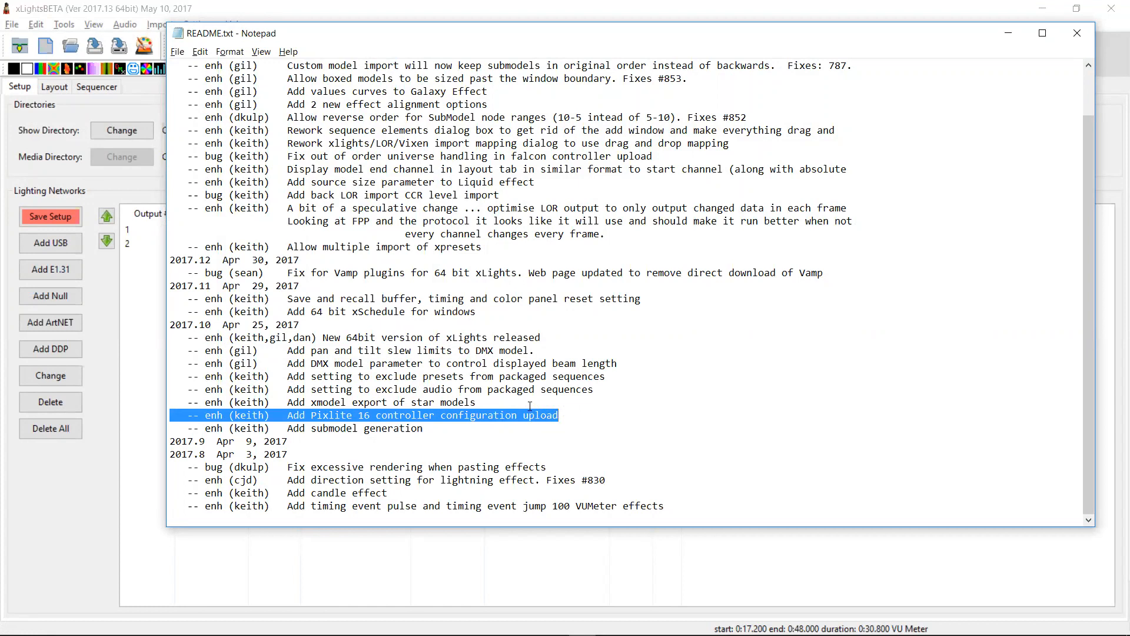
{"action": "left_click", "coordinate": [500, 402]}
{"action": "left_click_drag", "start_coordinate": [476, 402], "coordinate": [168, 398]}
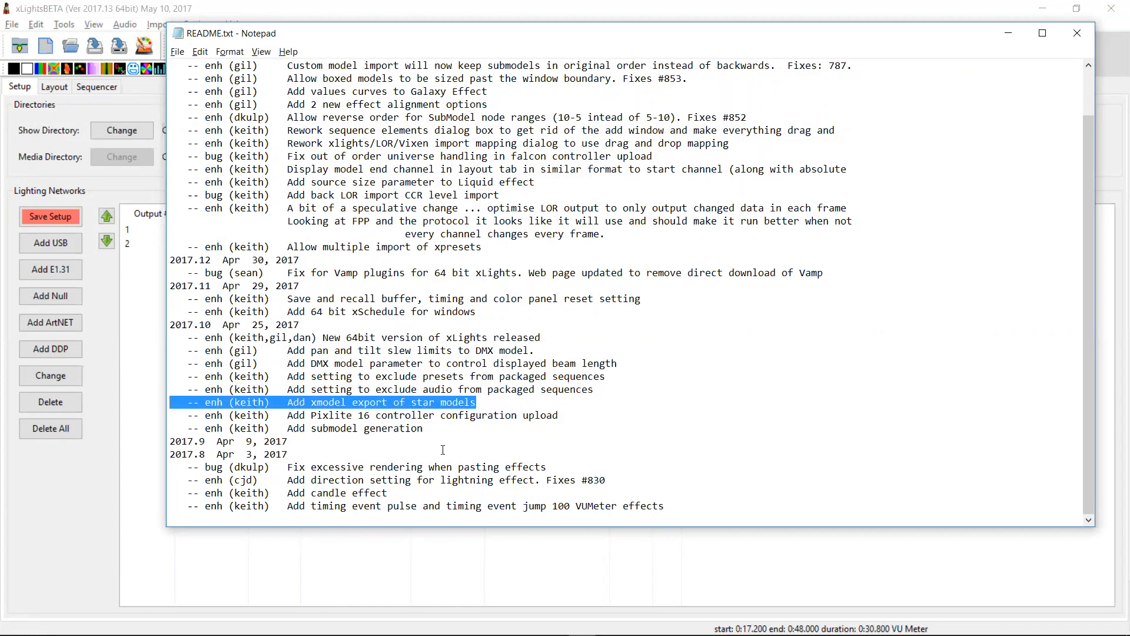
{"action": "left_click", "coordinate": [141, 412]}
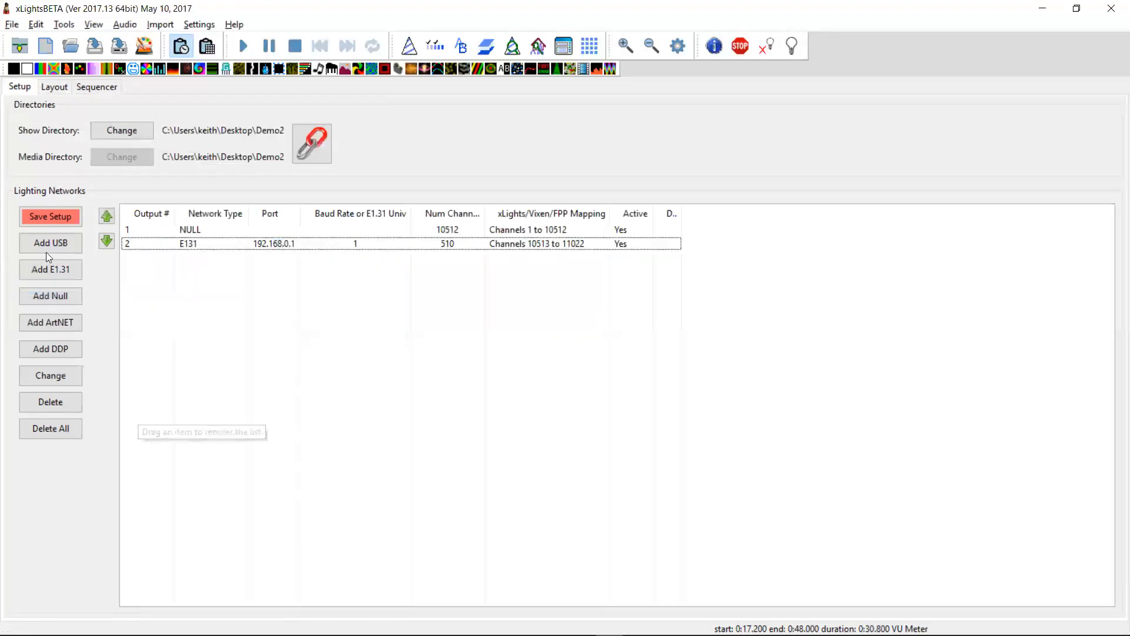
Draw a new Star model in the empty area below the matrix in the layout.
{"action": "left_click", "coordinate": [51, 87]}
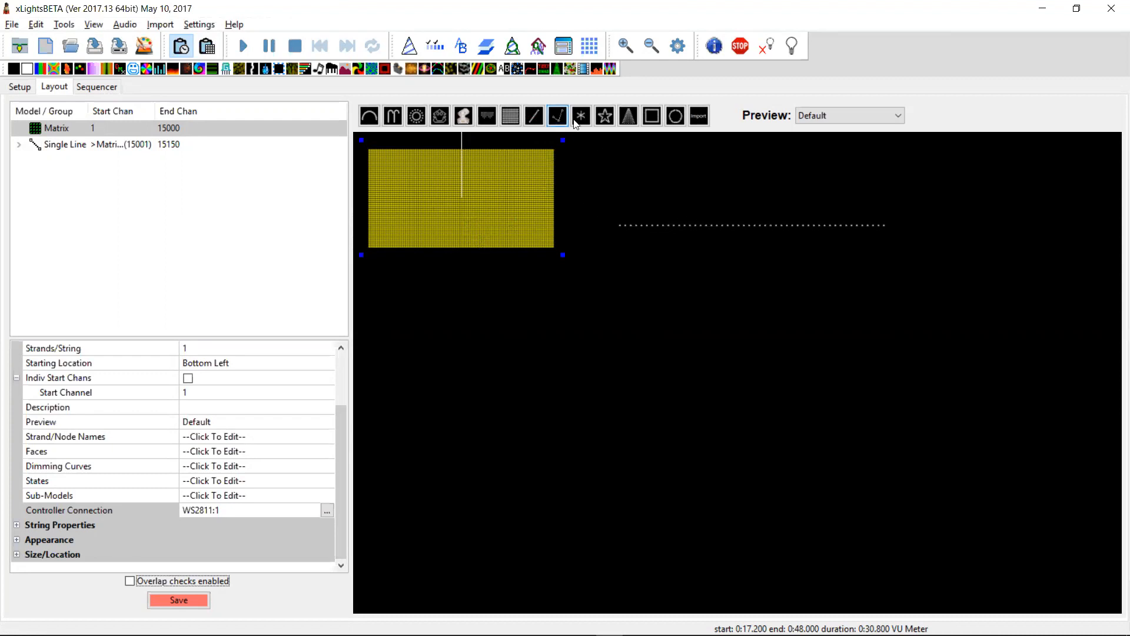
{"action": "left_click", "coordinate": [604, 115]}
{"action": "left_click_drag", "start_coordinate": [545, 451], "coordinate": [613, 374]}
{"action": "left_click", "coordinate": [674, 461]}
{"action": "left_click", "coordinate": [565, 457]}
Export the star as an xLights model named Star.xmodel in the Christmas Music folder.
{"action": "right_click", "coordinate": [559, 454]}
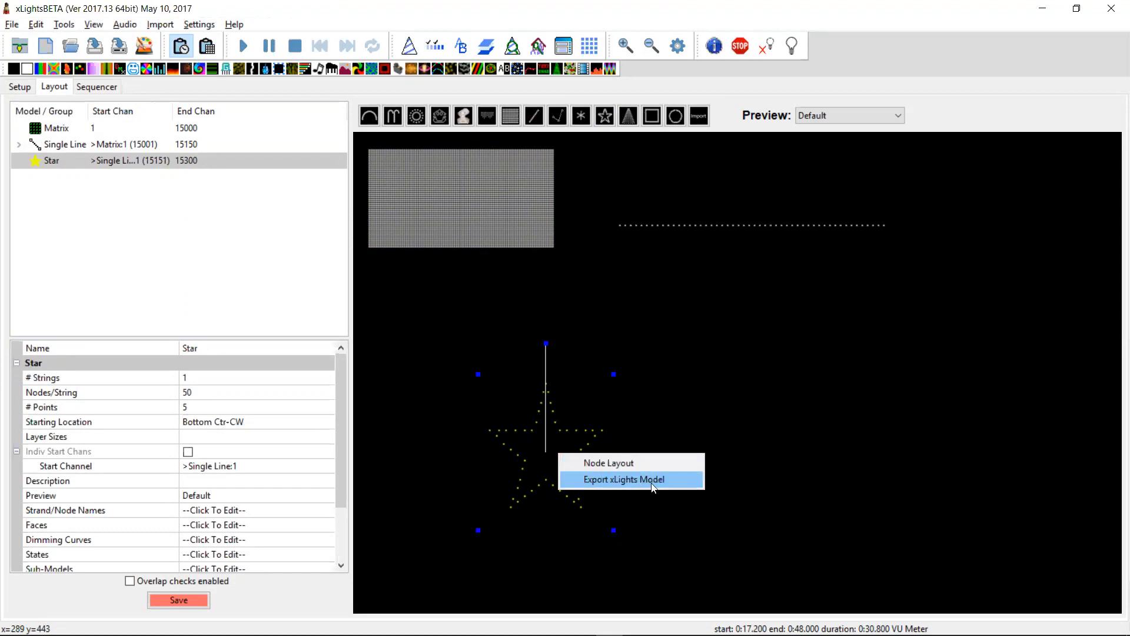
{"action": "left_click", "coordinate": [635, 478]}
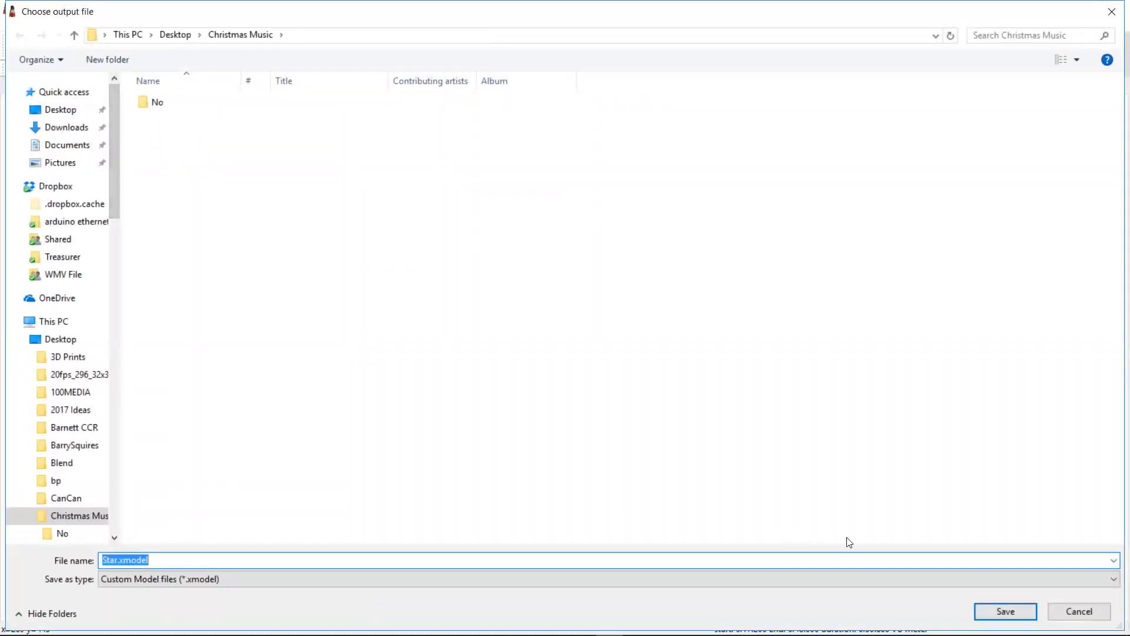
{"action": "left_click", "coordinate": [990, 610]}
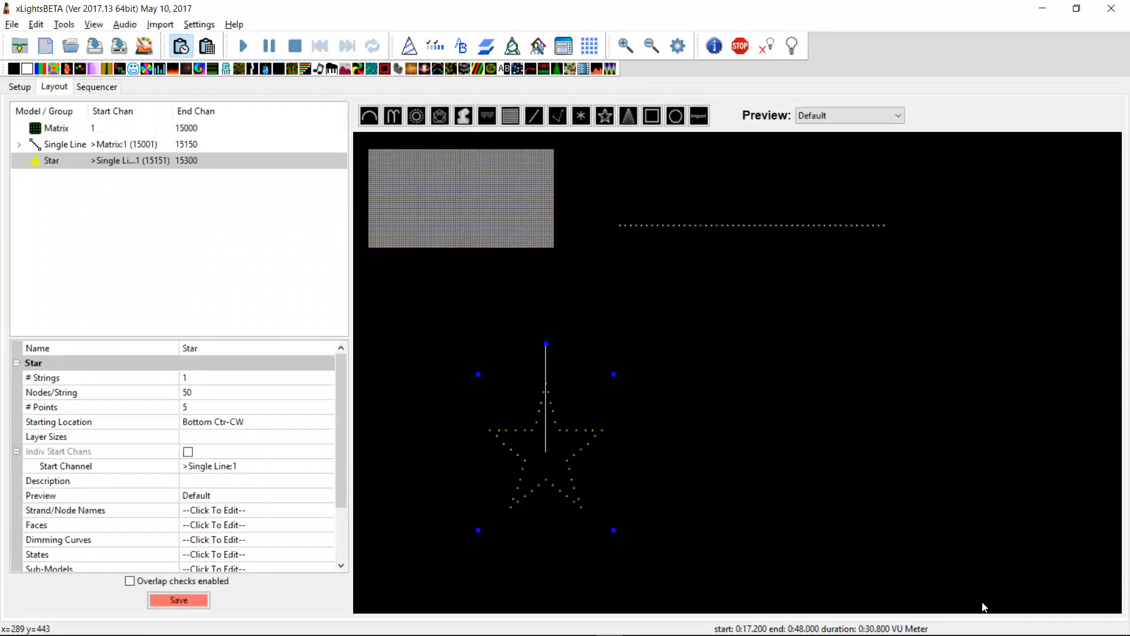
Export the star model again as Star.xmodel, this time into the Demo2 folder on the Desktop.
{"action": "right_click", "coordinate": [555, 481]}
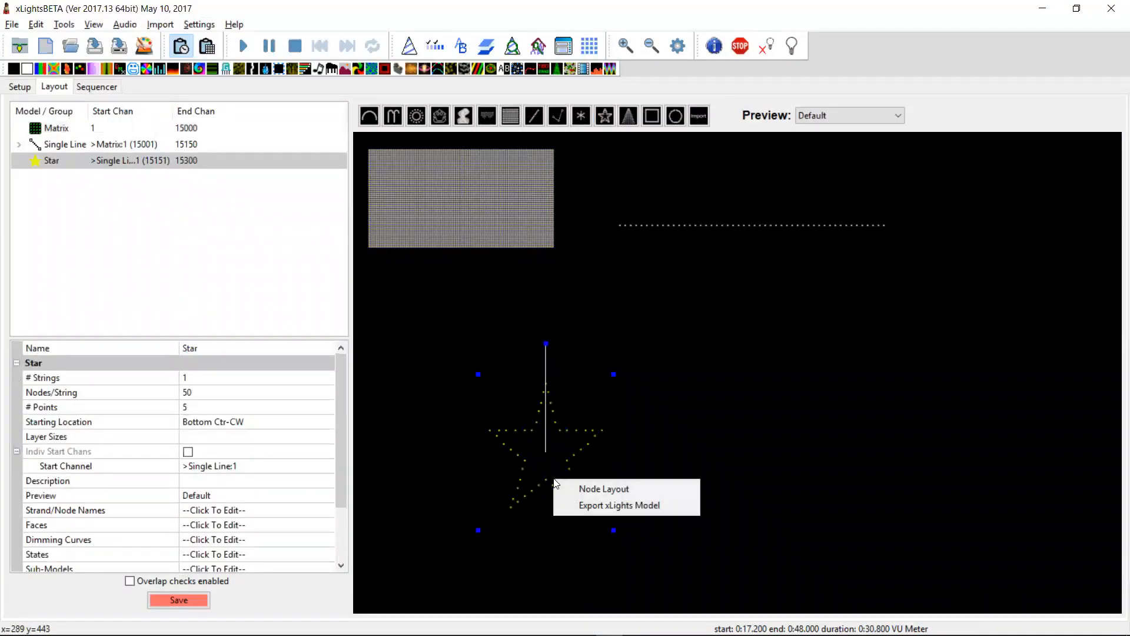
{"action": "left_click", "coordinate": [607, 505]}
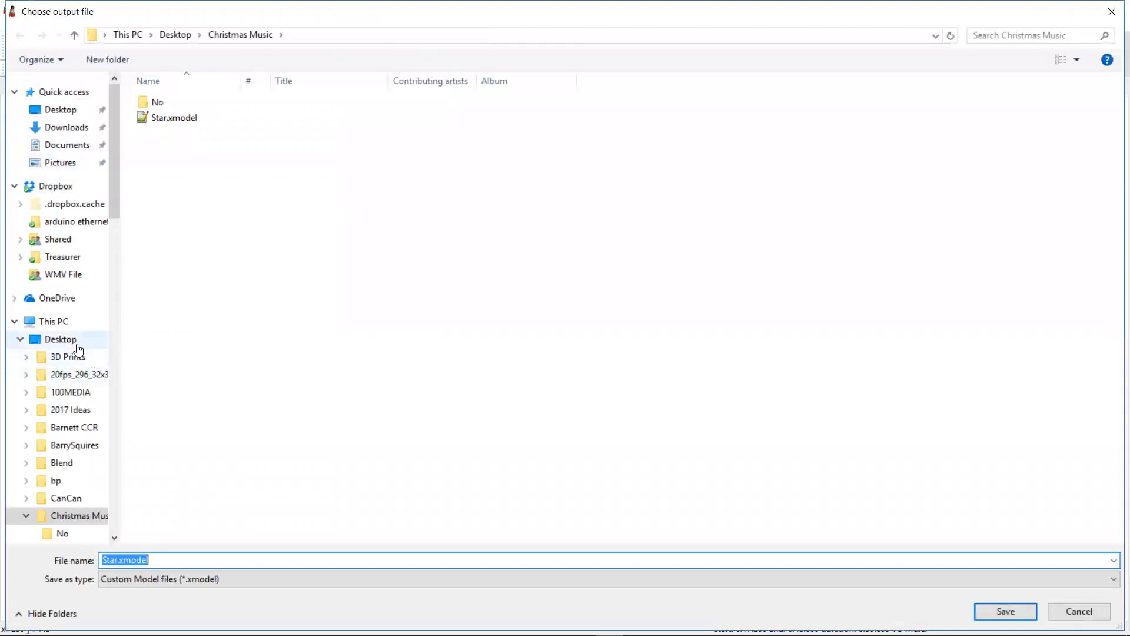
{"action": "left_click", "coordinate": [72, 341]}
{"action": "left_click", "coordinate": [158, 108]}
{"action": "double_click", "coordinate": [157, 108]}
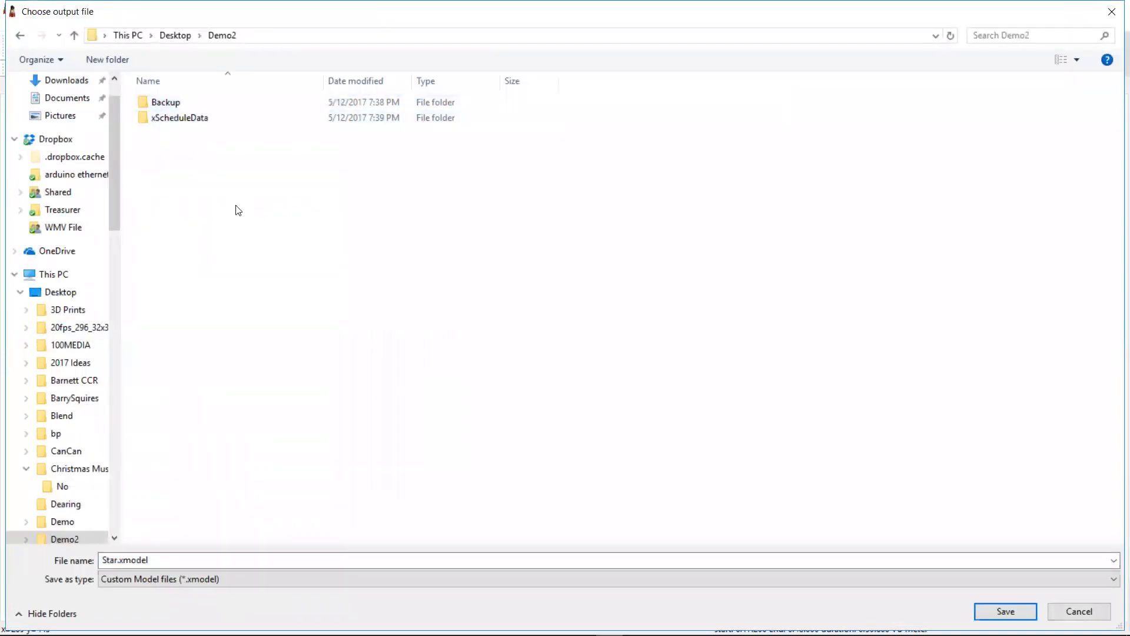
{"action": "left_click", "coordinate": [1006, 611]}
Import Star.xmodel from the Demo2 folder as a second star below the single line model.
{"action": "left_click", "coordinate": [741, 415]}
{"action": "left_click_drag", "start_coordinate": [774, 351], "coordinate": [828, 411]}
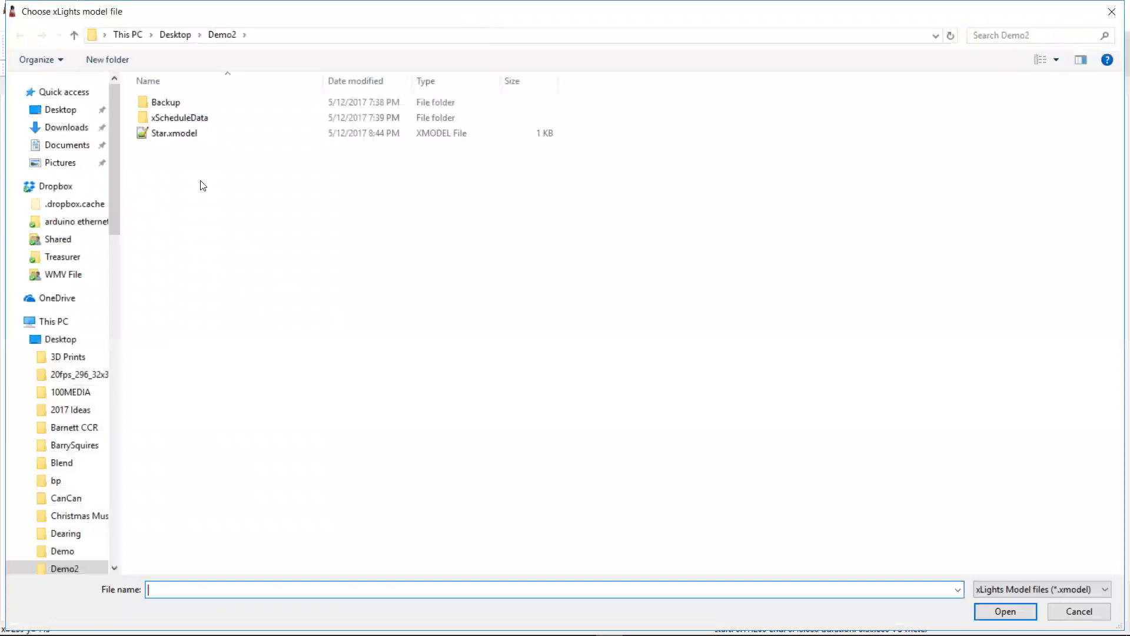
{"action": "double_click", "coordinate": [173, 133]}
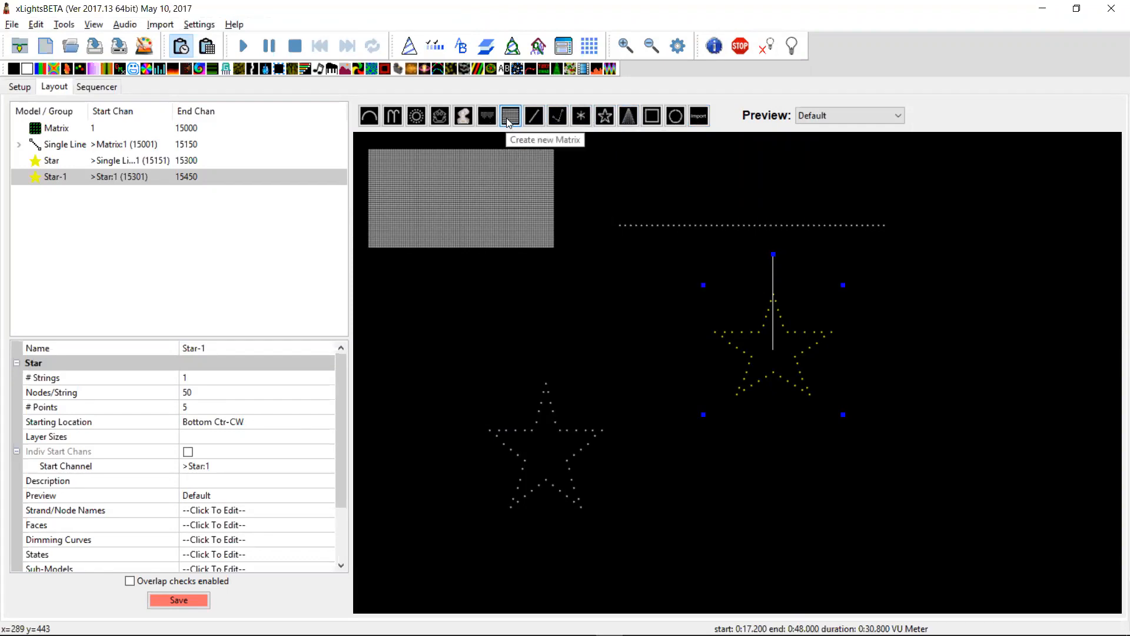
{"action": "left_click", "coordinate": [464, 118]}
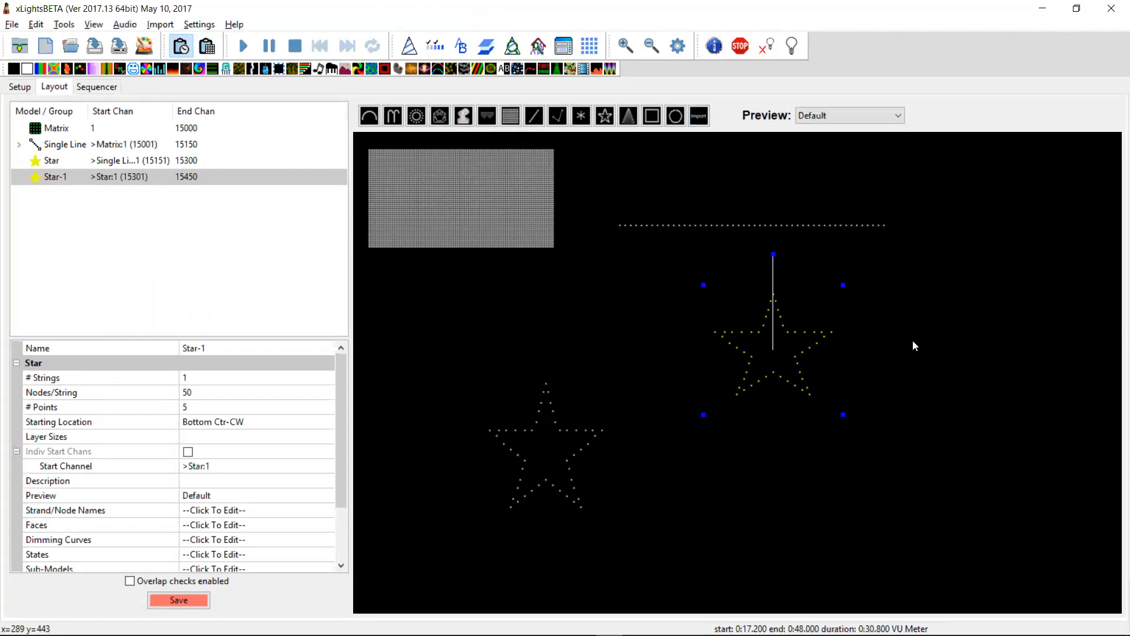
Highlight the README entry about excluding audio from packaged sequences in Notepad, and return to xLights.
{"action": "key", "text": "alt+Tab"}
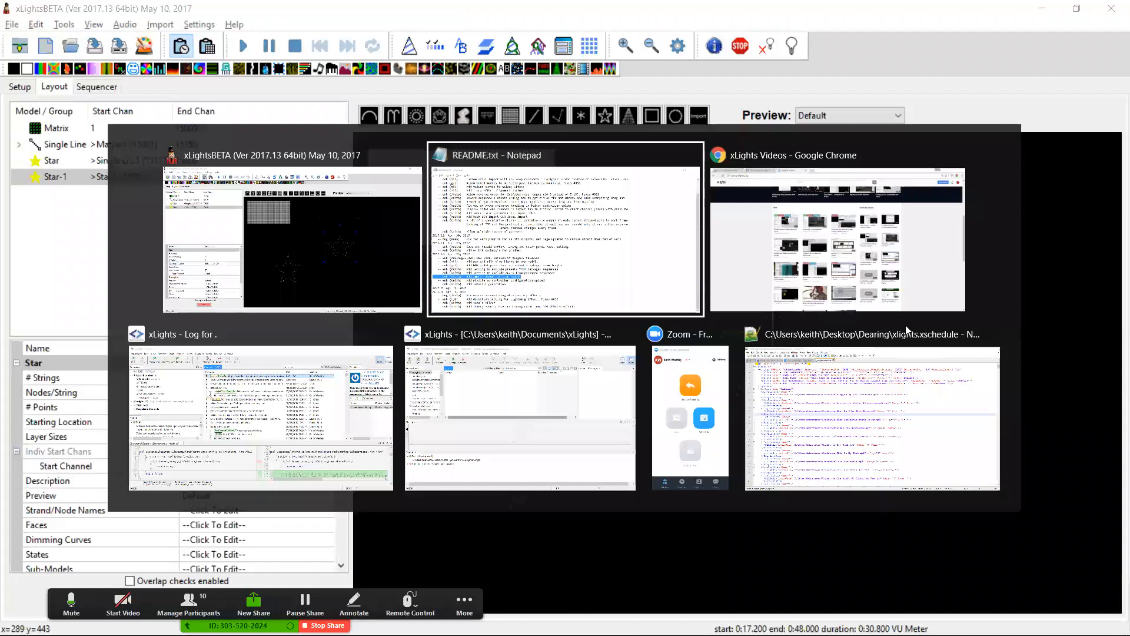
{"action": "left_click", "coordinate": [481, 402]}
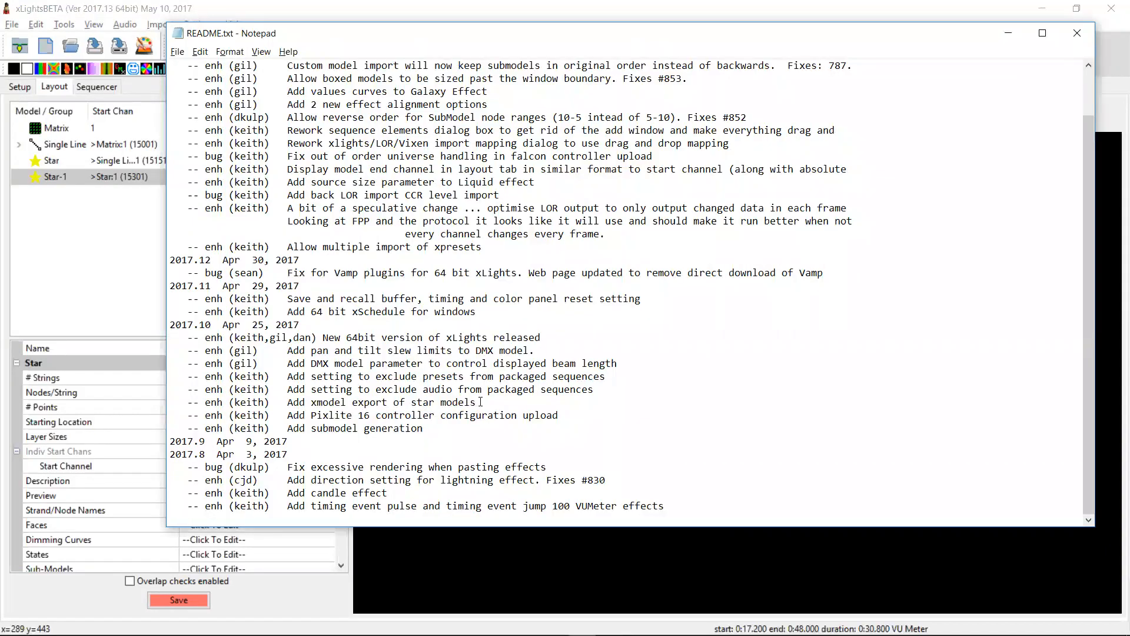
{"action": "left_click_drag", "start_coordinate": [603, 389], "coordinate": [164, 391]}
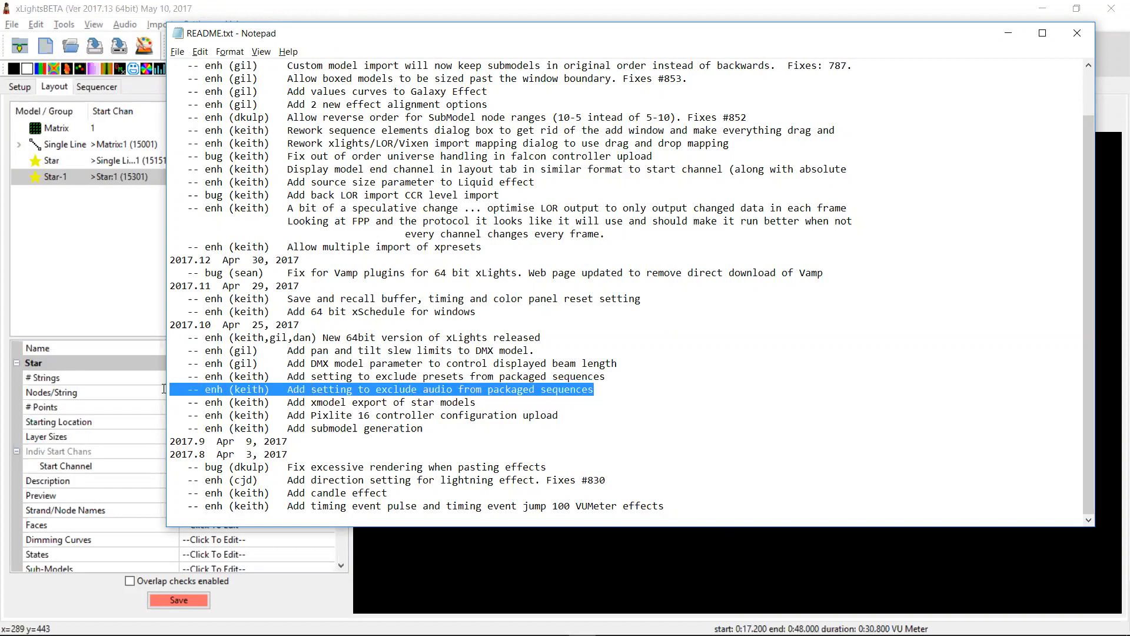
{"action": "key", "text": "alt+Tab"}
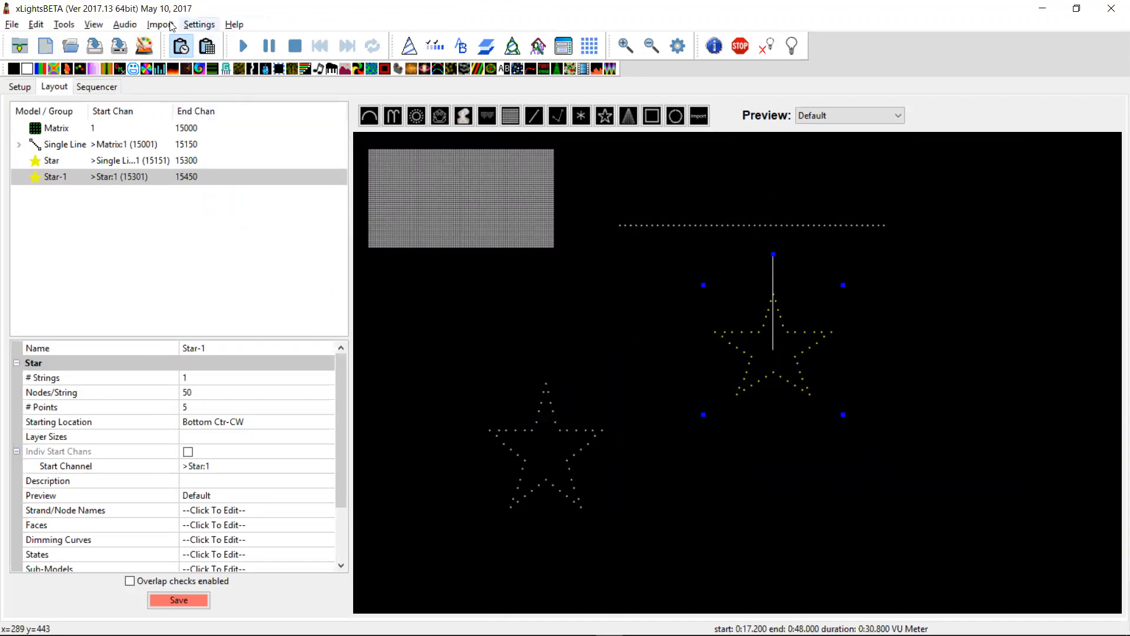
Look at the Package Sequence tool and the settings that exclude presets and audio from packaged sequences.
{"action": "left_click", "coordinate": [62, 27]}
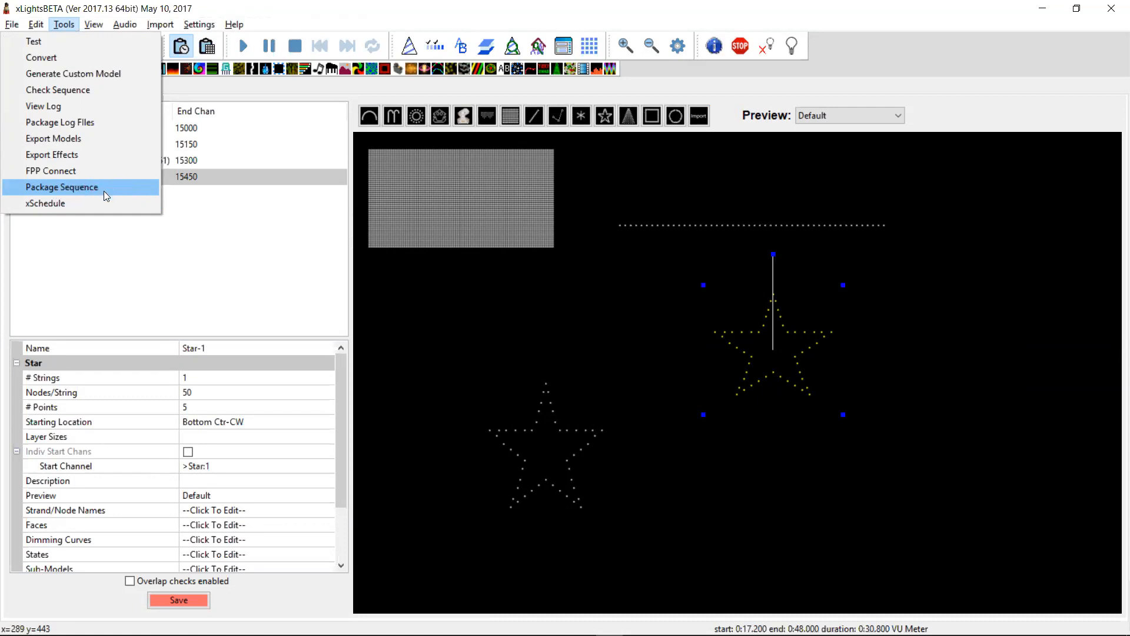
{"action": "mouse_move", "coordinate": [206, 27]}
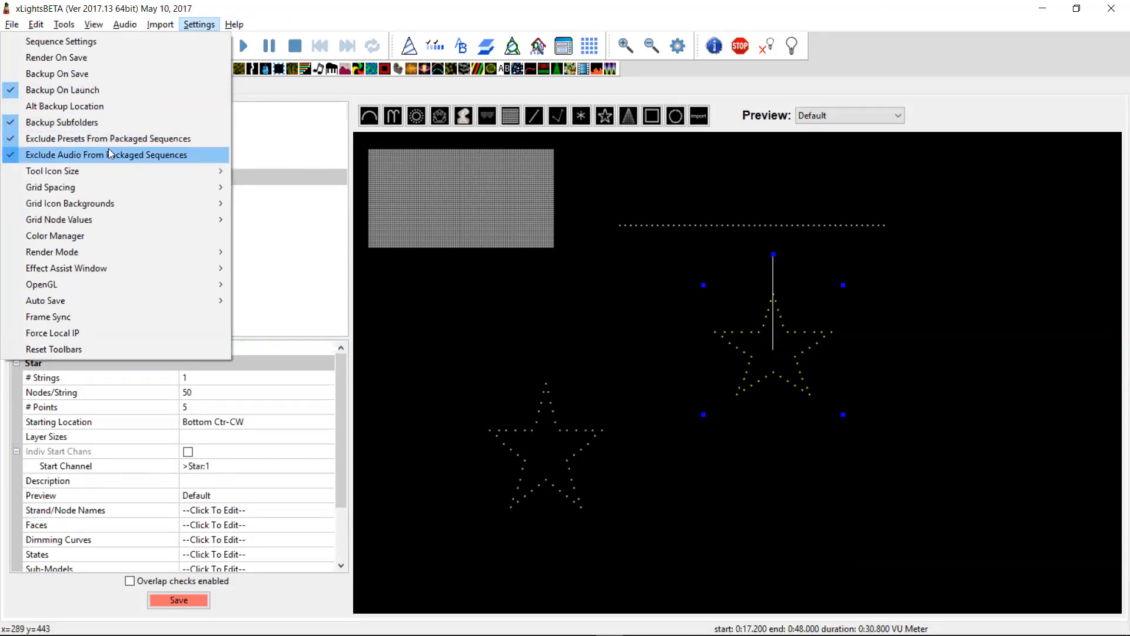
{"action": "left_click", "coordinate": [433, 288]}
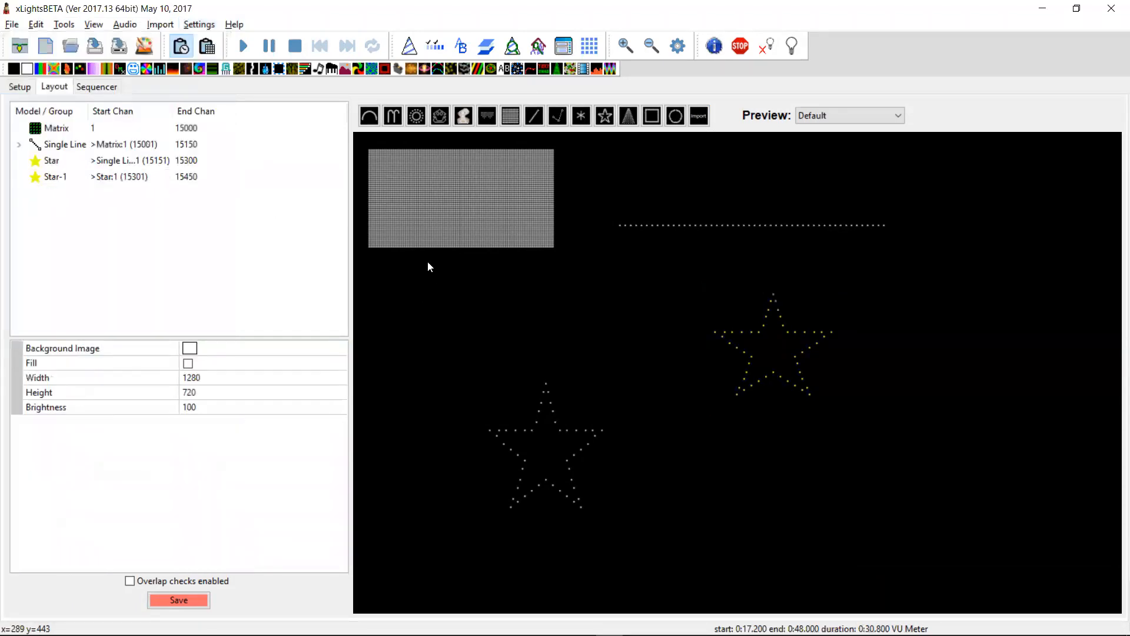
Highlight both README entries about excluding presets and audio from packaged sequences in Notepad, and return to xLights.
{"action": "key", "text": "alt+Tab"}
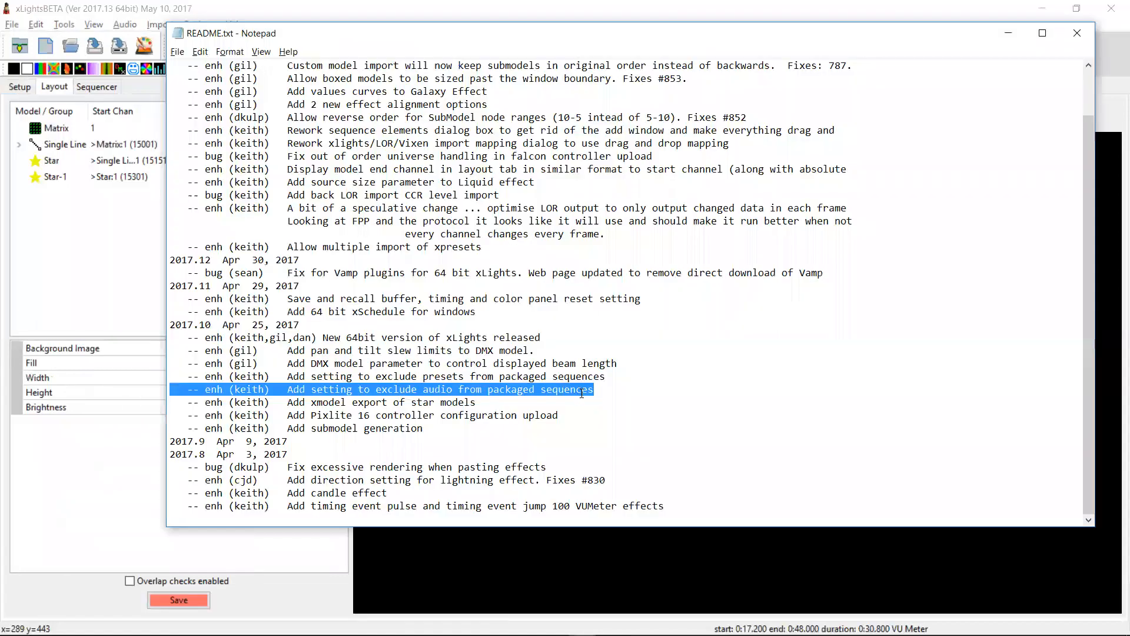
{"action": "left_click_drag", "start_coordinate": [594, 391], "coordinate": [145, 374]}
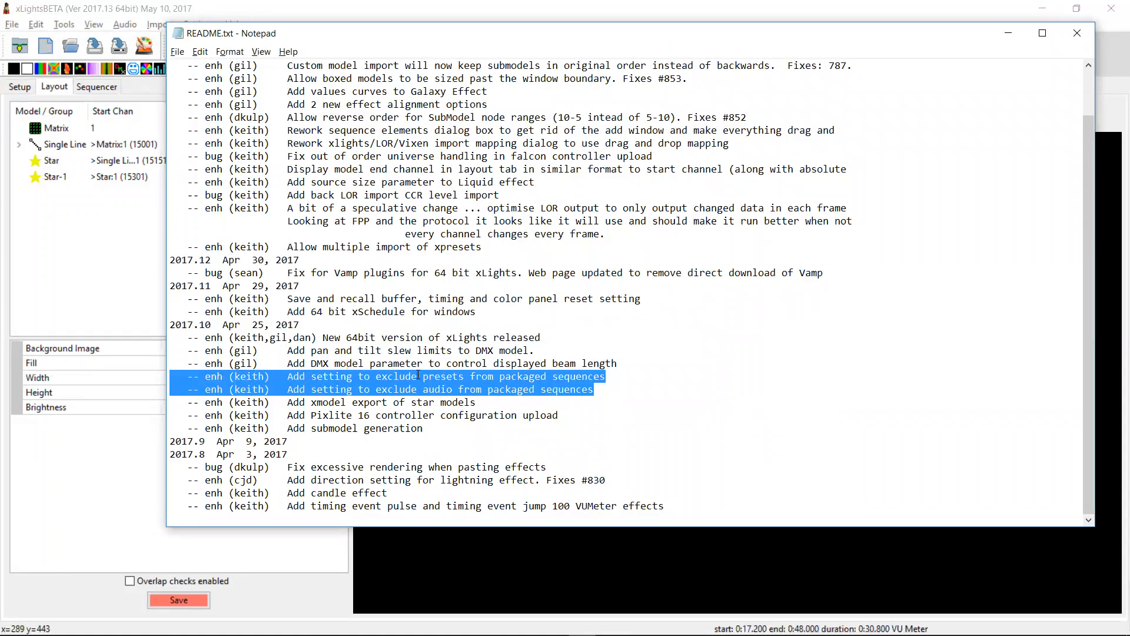
{"action": "key", "text": "alt+Tab"}
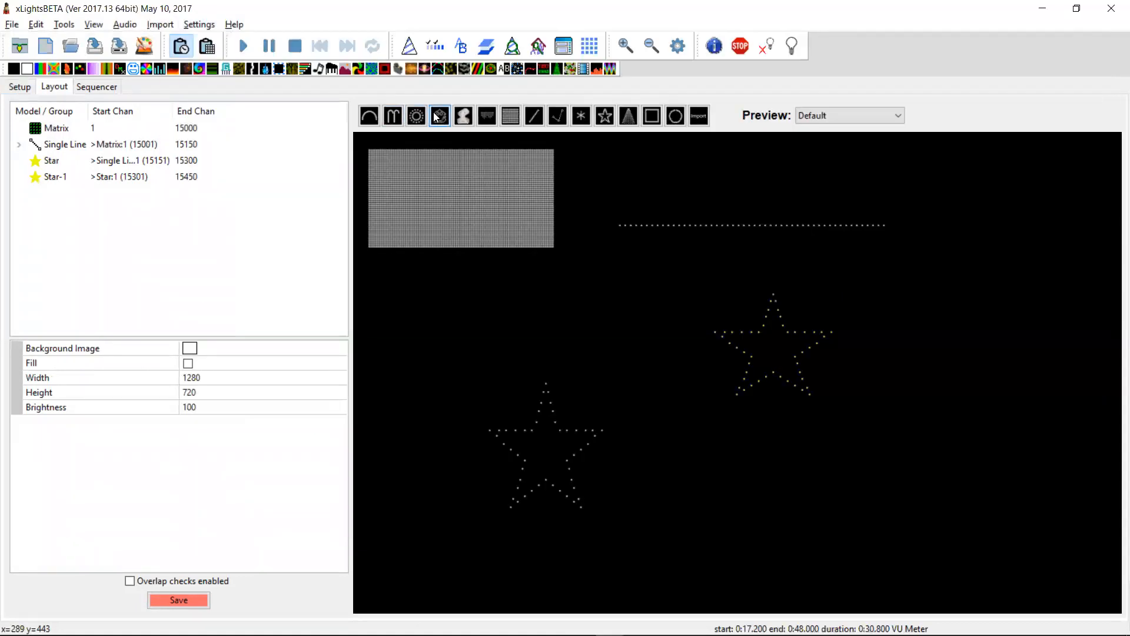
Draw a DMX model in the empty area below the matrix, beside the first star.
{"action": "left_click", "coordinate": [463, 115]}
{"action": "left_click", "coordinate": [422, 371]}
{"action": "left_click_drag", "start_coordinate": [441, 361], "coordinate": [460, 323]}
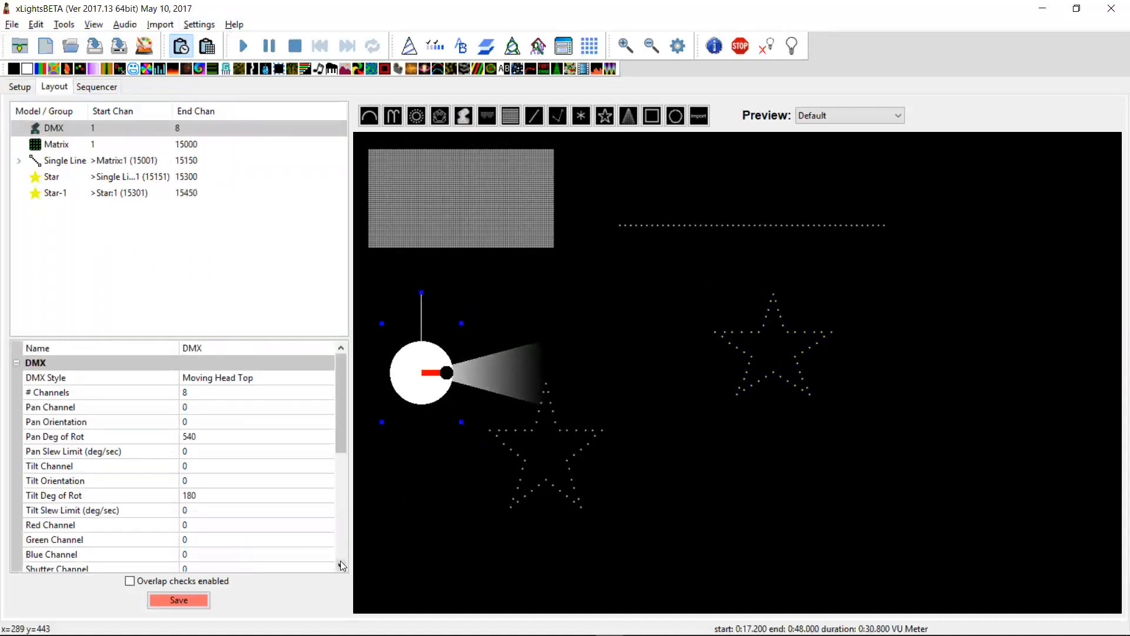
Set the DMX model's beam display length to 6.
{"action": "mouse_move", "coordinate": [337, 417]}
{"action": "left_mouse_down"}
{"action": "mouse_move", "coordinate": [344, 520]}
{"action": "mouse_move", "coordinate": [353, 410]}
{"action": "left_mouse_up"}
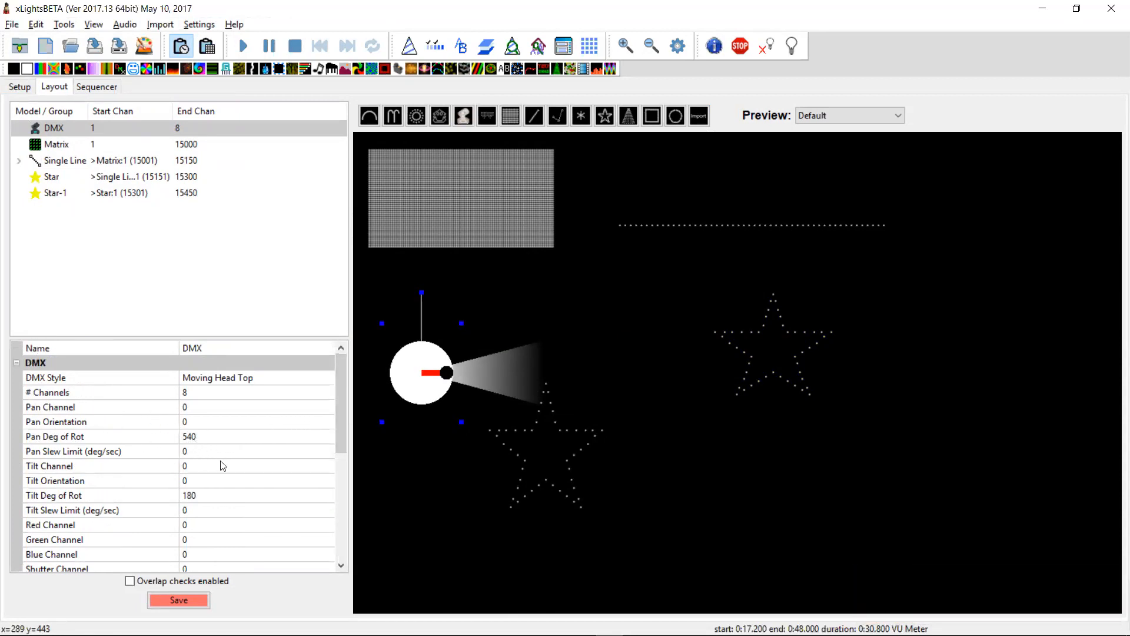
{"action": "mouse_move", "coordinate": [341, 413]}
{"action": "left_mouse_down"}
{"action": "mouse_move", "coordinate": [340, 422]}
{"action": "mouse_move", "coordinate": [342, 398]}
{"action": "left_mouse_up"}
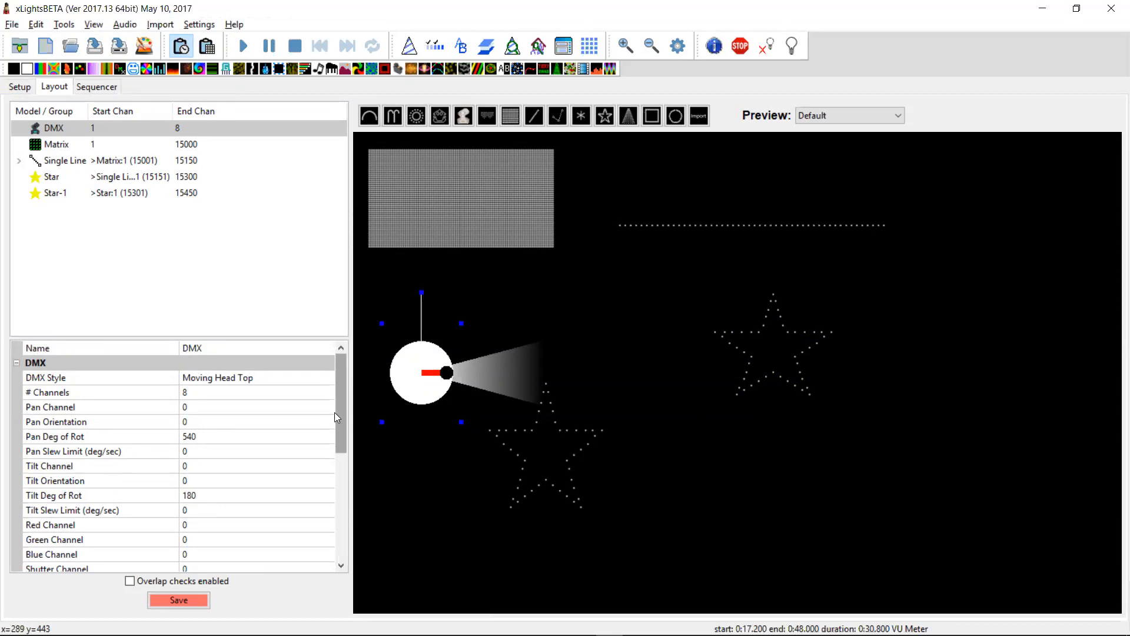
{"action": "left_click_drag", "start_coordinate": [340, 418], "coordinate": [339, 466]}
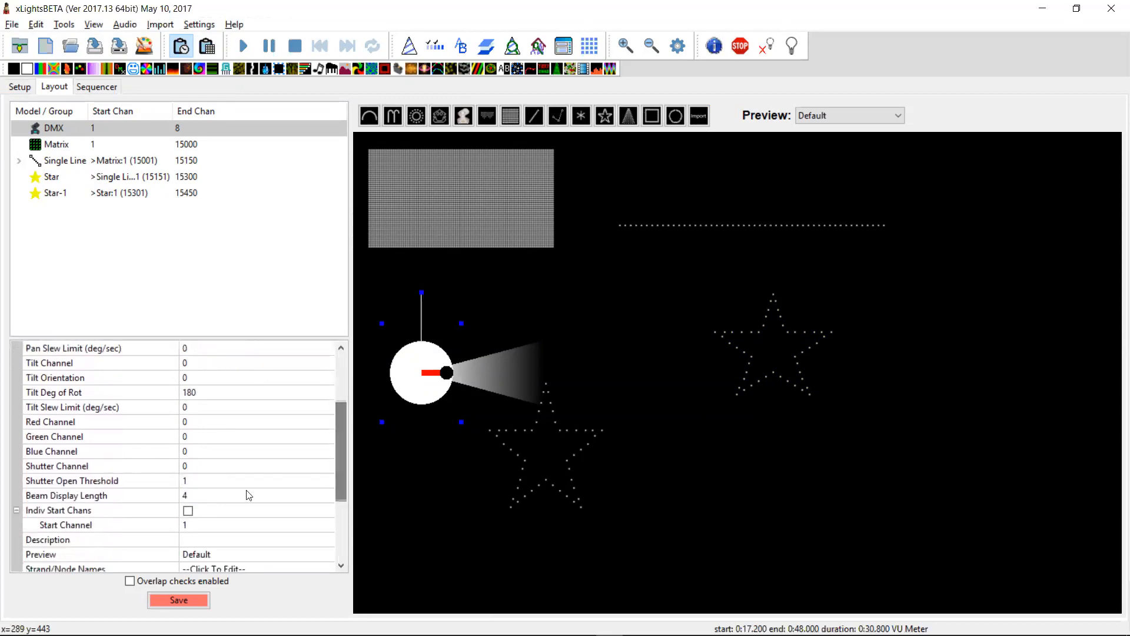
{"action": "left_click", "coordinate": [273, 496]}
{"action": "left_click", "coordinate": [327, 492]}
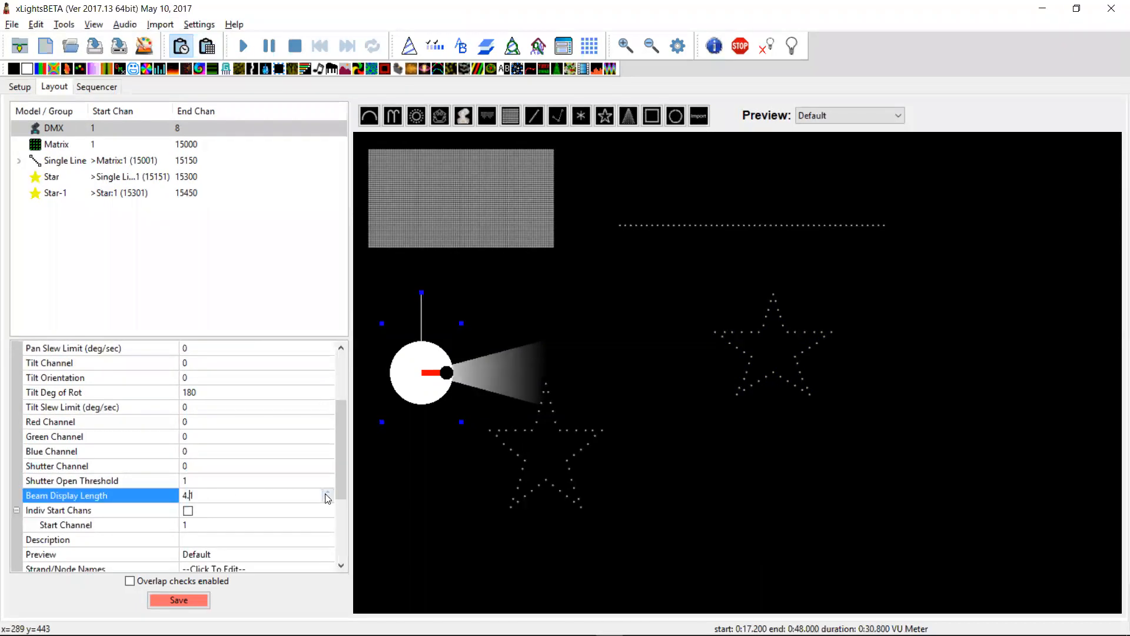
{"action": "left_click", "coordinate": [327, 492]}
{"action": "left_click", "coordinate": [327, 492]}
{"action": "left_click", "coordinate": [327, 492]}
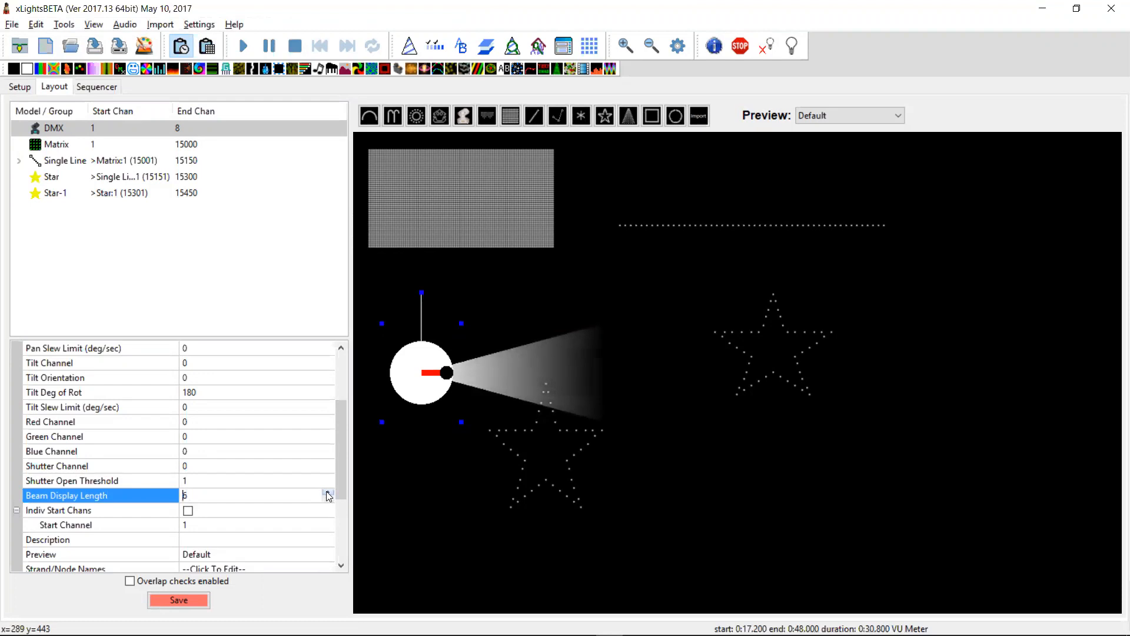
Change the DMX model's style to Moving Head 3D.
{"action": "left_click_drag", "start_coordinate": [338, 458], "coordinate": [275, 386]}
{"action": "left_click", "coordinate": [269, 377]}
{"action": "left_click", "coordinate": [269, 377]}
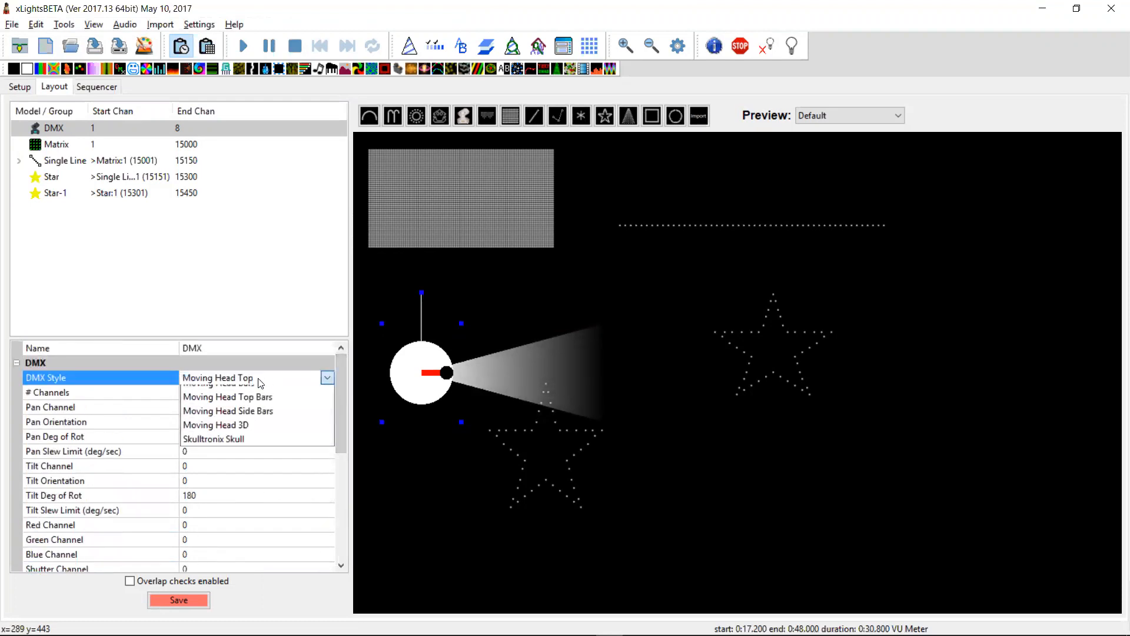
{"action": "left_click", "coordinate": [243, 461]}
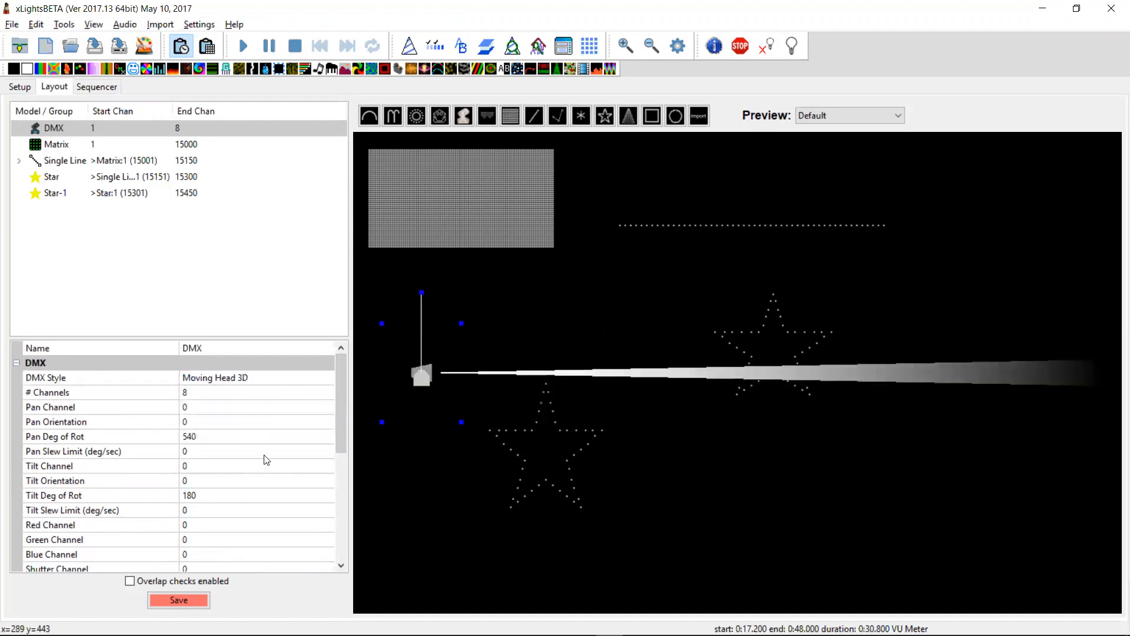
Set the Moving Head 3D model's beam display length to 1.
{"action": "scroll", "coordinate": [341, 424], "scroll_direction": "down", "scroll_amount": 3}
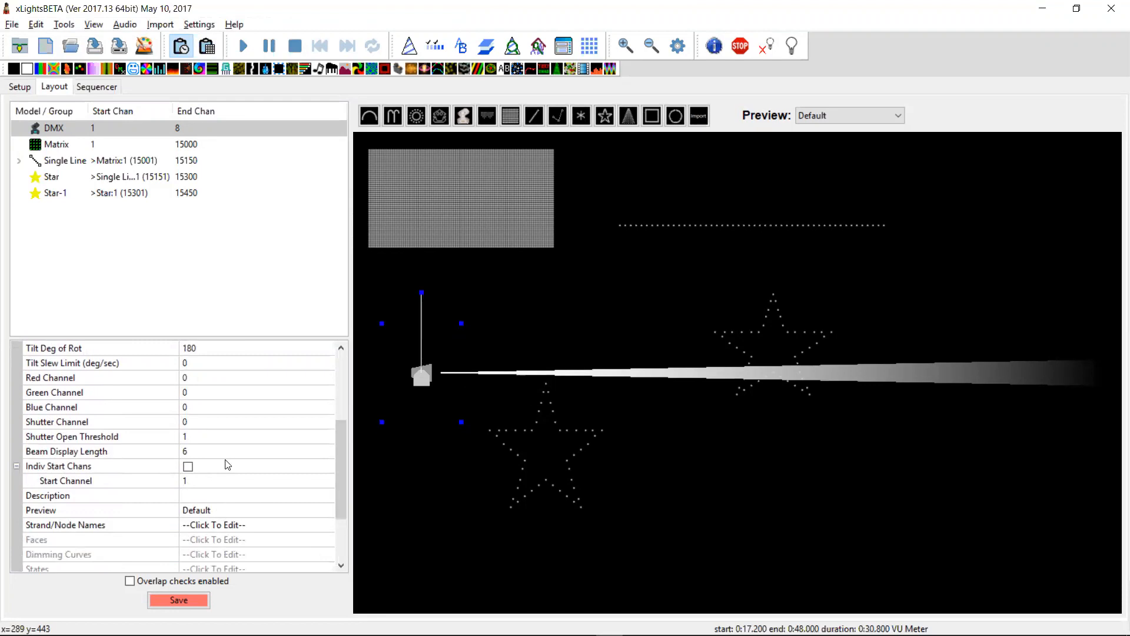
{"action": "left_click", "coordinate": [250, 452]}
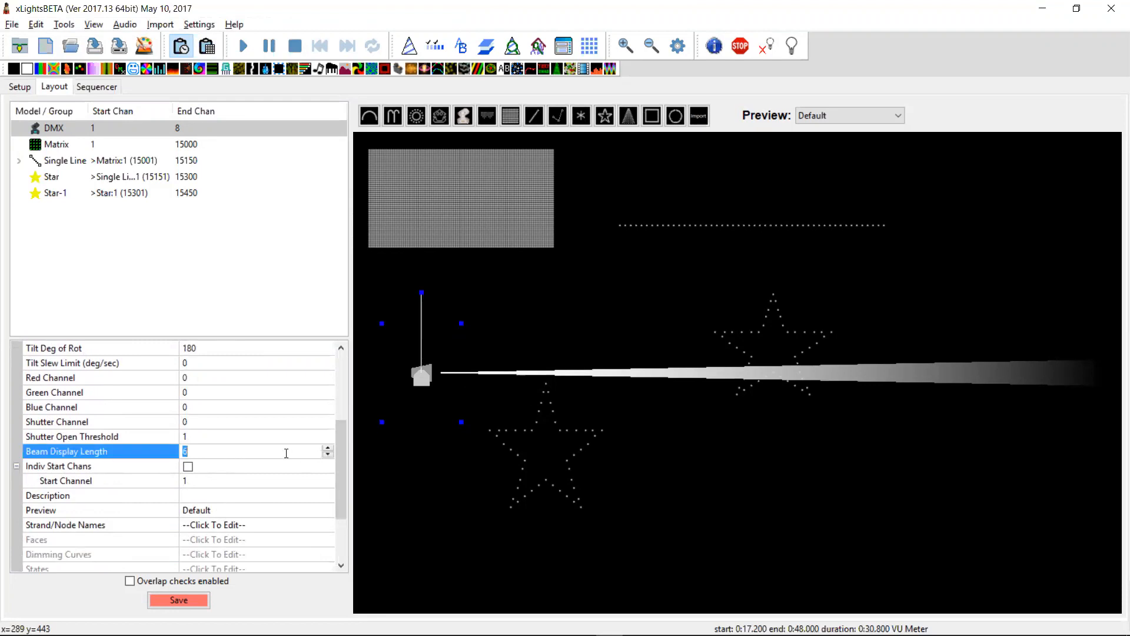
{"action": "type", "text": "1"}
{"action": "key", "text": "Tab"}
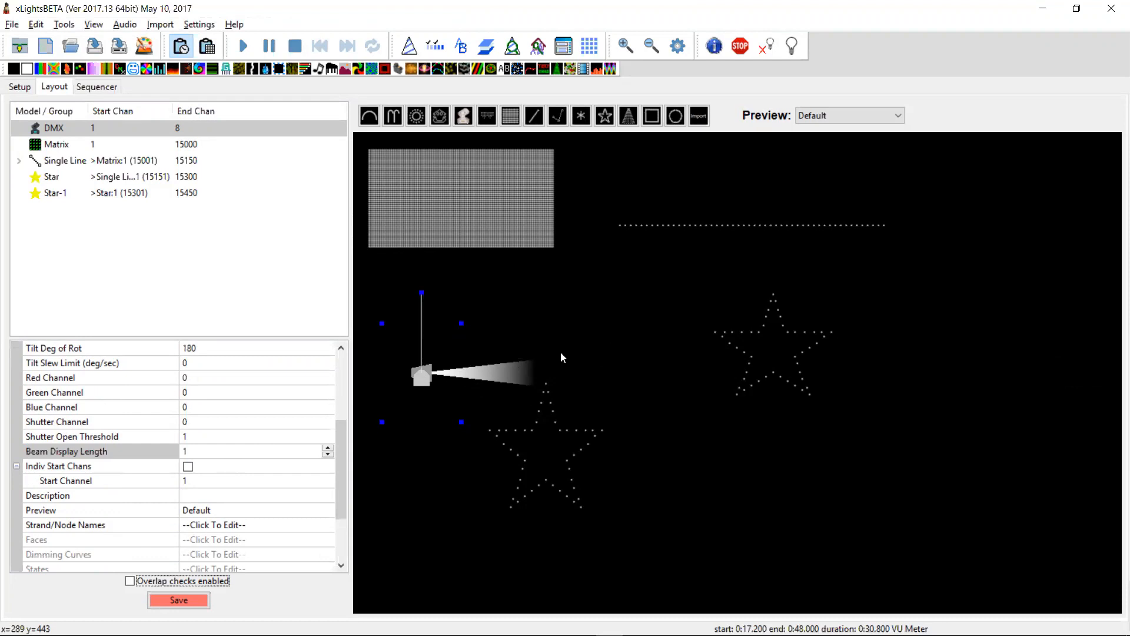
Check the README entries in Notepad and examine the pan and tilt slew limit properties of the DMX model in xLights.
{"action": "key", "text": "alt+Tab"}
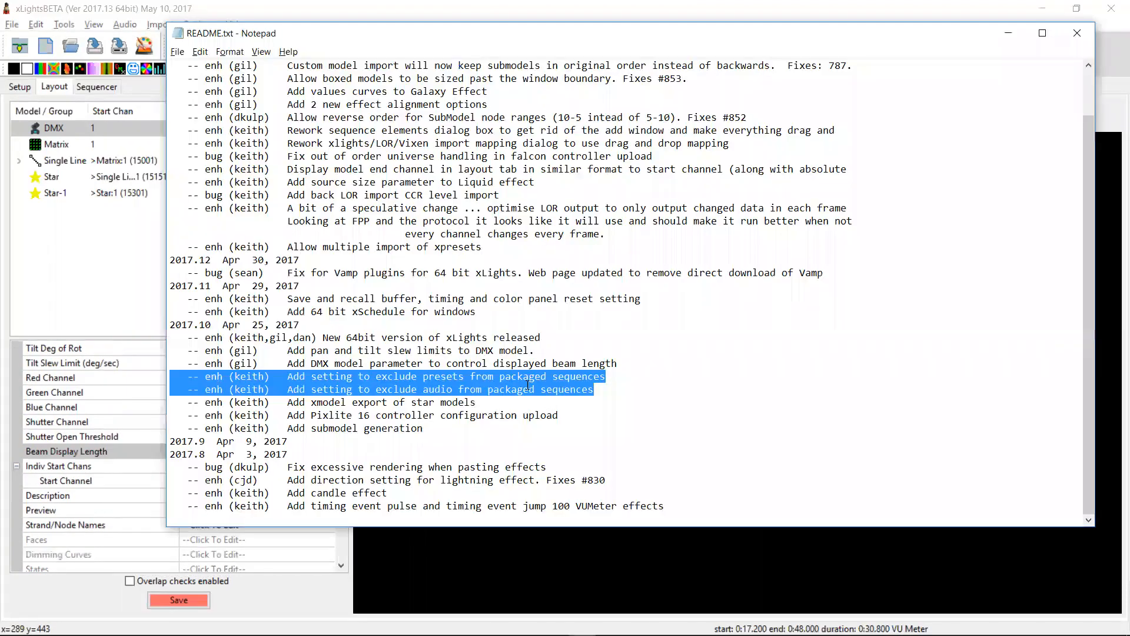
{"action": "key", "text": "alt+Tab"}
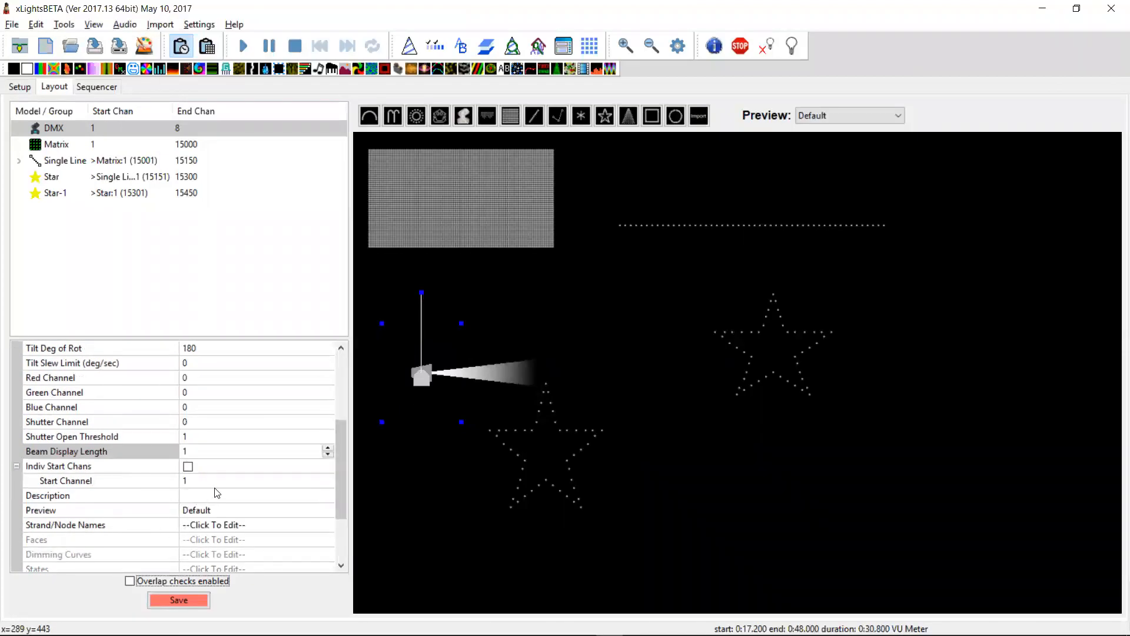
{"action": "left_click_drag", "start_coordinate": [339, 467], "coordinate": [345, 415]}
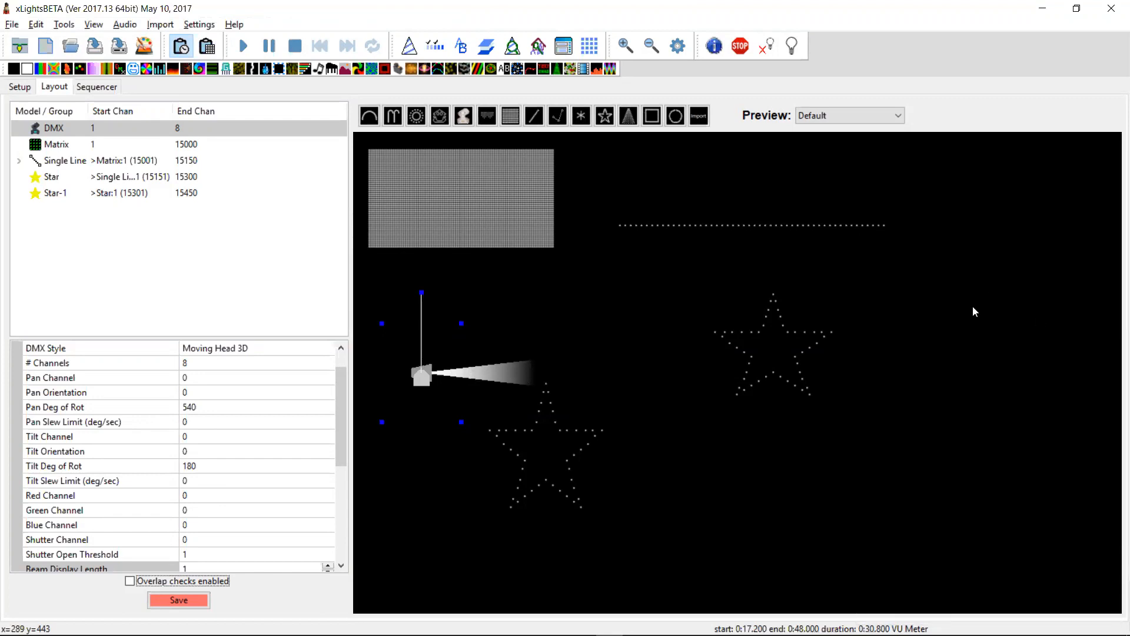
{"action": "key", "text": "alt+Tab"}
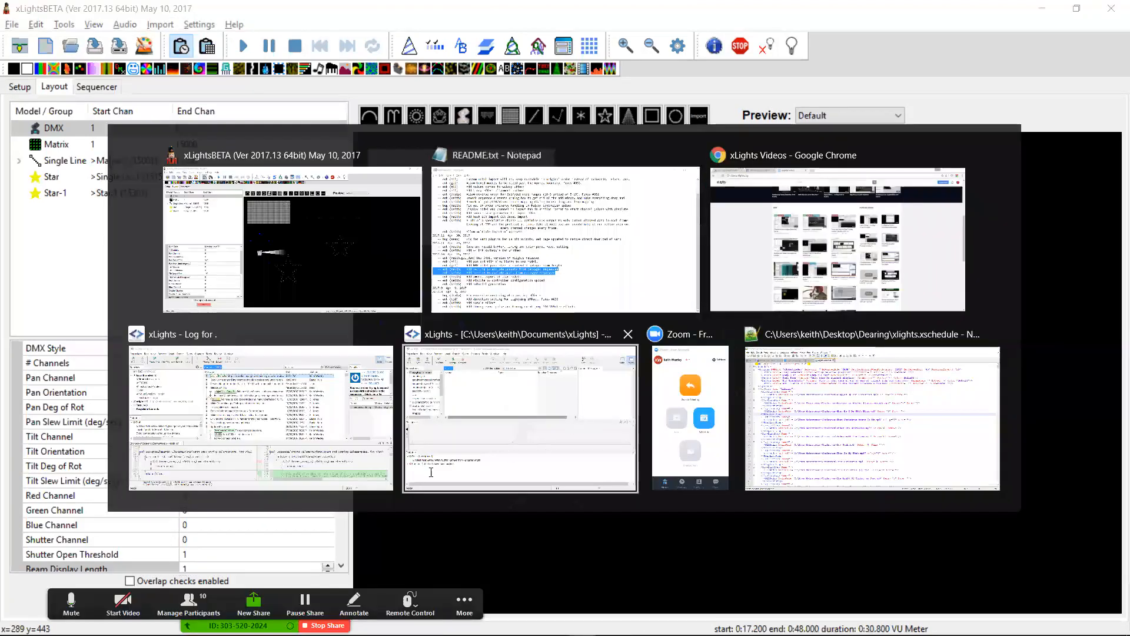
Highlight the Notepad README entries on DMX beam length, the new 64bit xLights version and 64 bit xSchedule for Windows.
{"action": "left_click", "coordinate": [604, 311]}
{"action": "left_click_drag", "start_coordinate": [222, 377], "coordinate": [169, 365]}
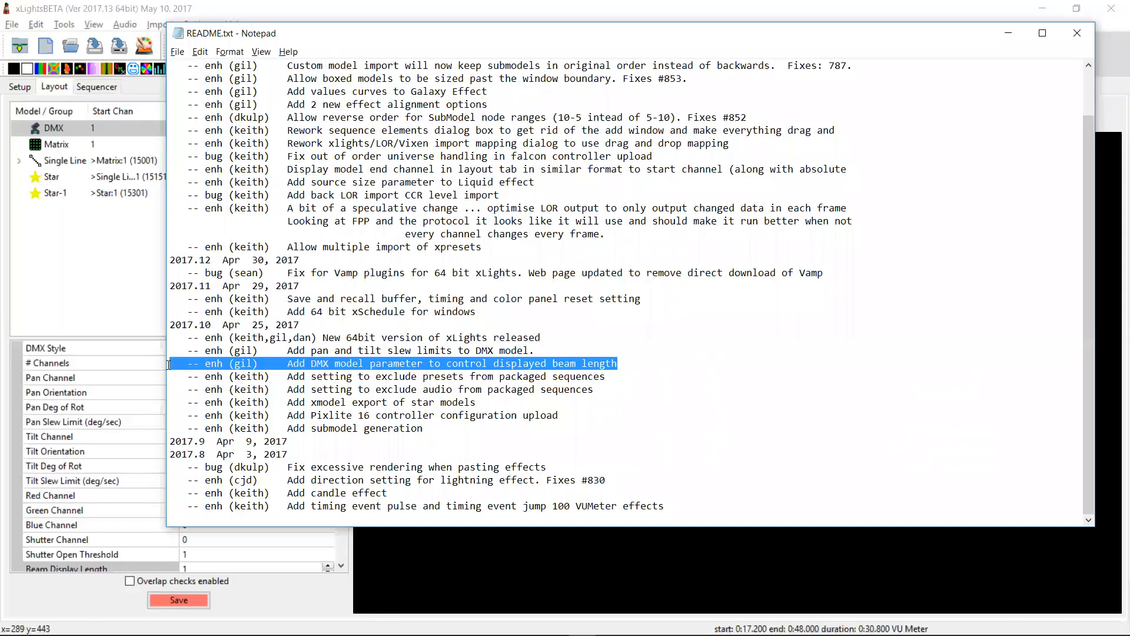
{"action": "left_click_drag", "start_coordinate": [622, 359], "coordinate": [168, 364]}
{"action": "left_click", "coordinate": [546, 350]}
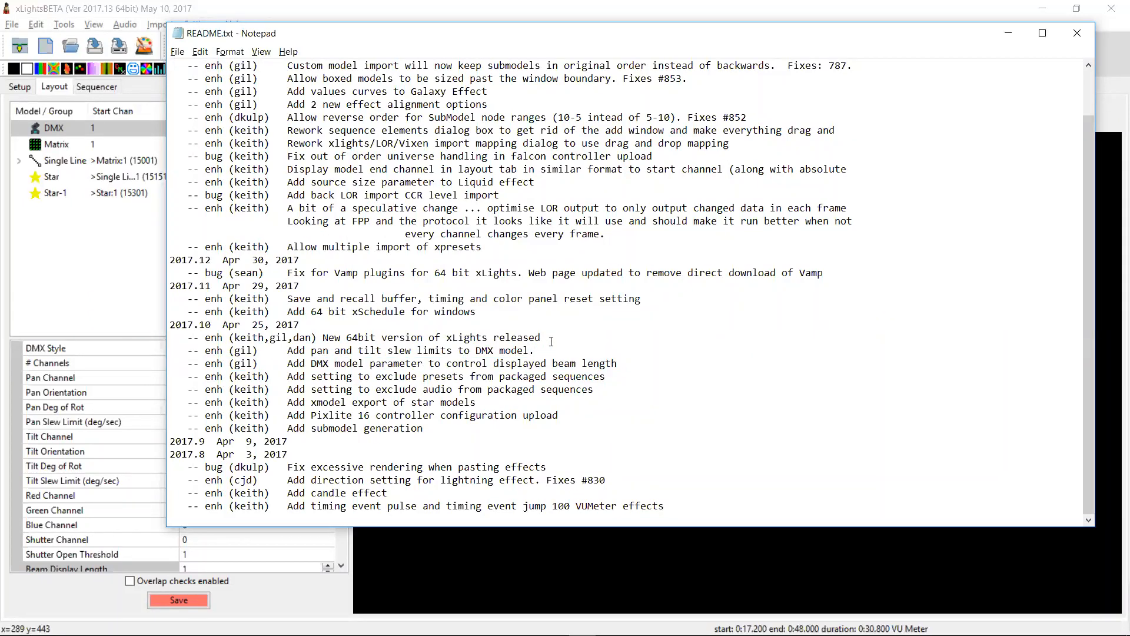
{"action": "left_click_drag", "start_coordinate": [552, 340], "coordinate": [171, 341]}
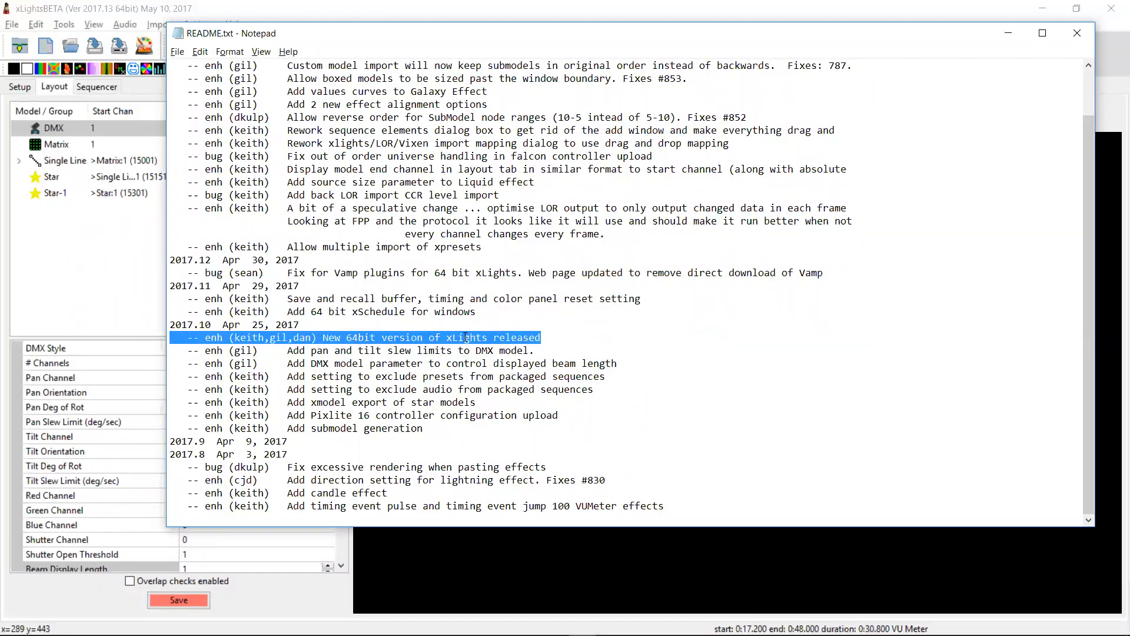
{"action": "left_click", "coordinate": [553, 336]}
{"action": "left_click_drag", "start_coordinate": [540, 337], "coordinate": [167, 338]}
{"action": "left_click_drag", "start_coordinate": [558, 336], "coordinate": [174, 341]}
{"action": "left_click_drag", "start_coordinate": [501, 309], "coordinate": [169, 314]}
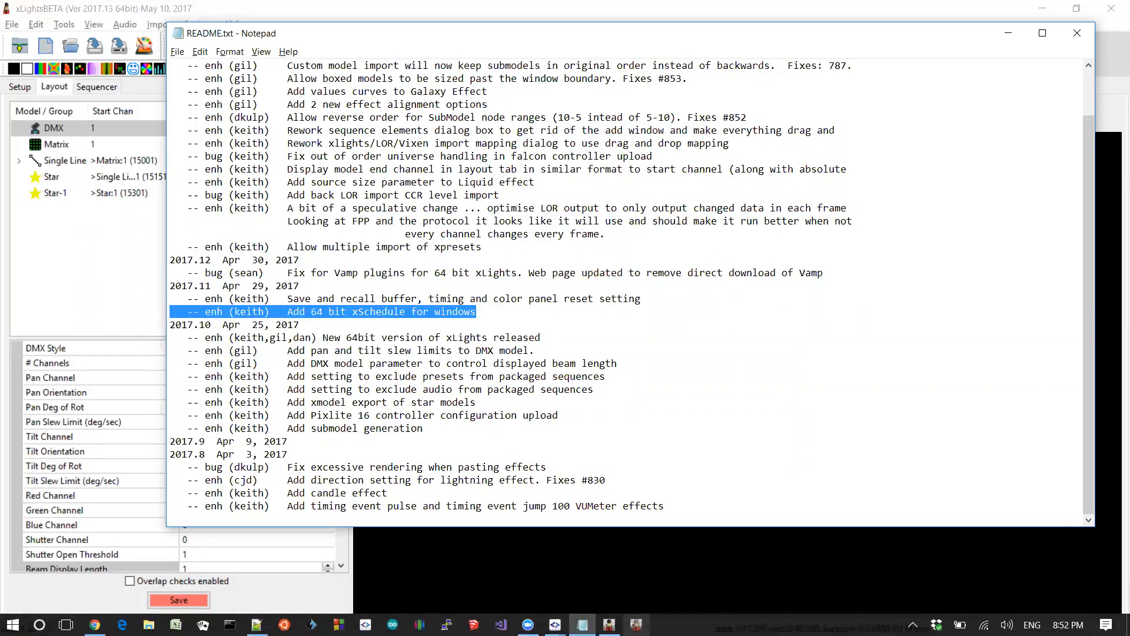
Clear the windows to show the xSchedule and xLights shortcuts on the desktop, and return to xLights.
{"action": "left_click", "coordinate": [1039, 7]}
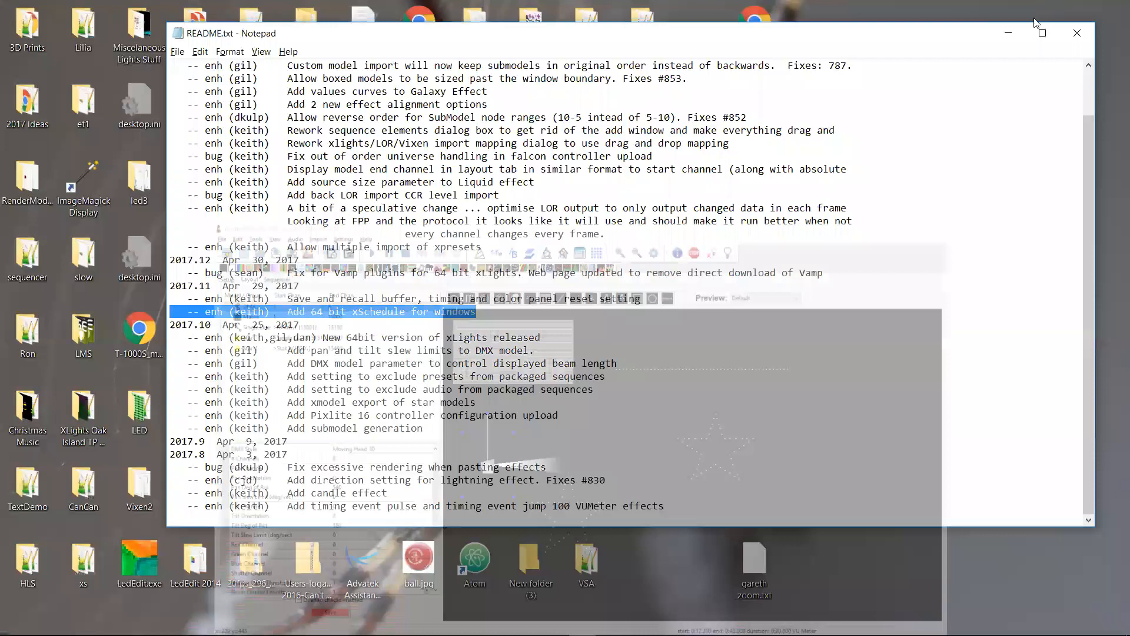
{"action": "left_click", "coordinate": [1015, 30]}
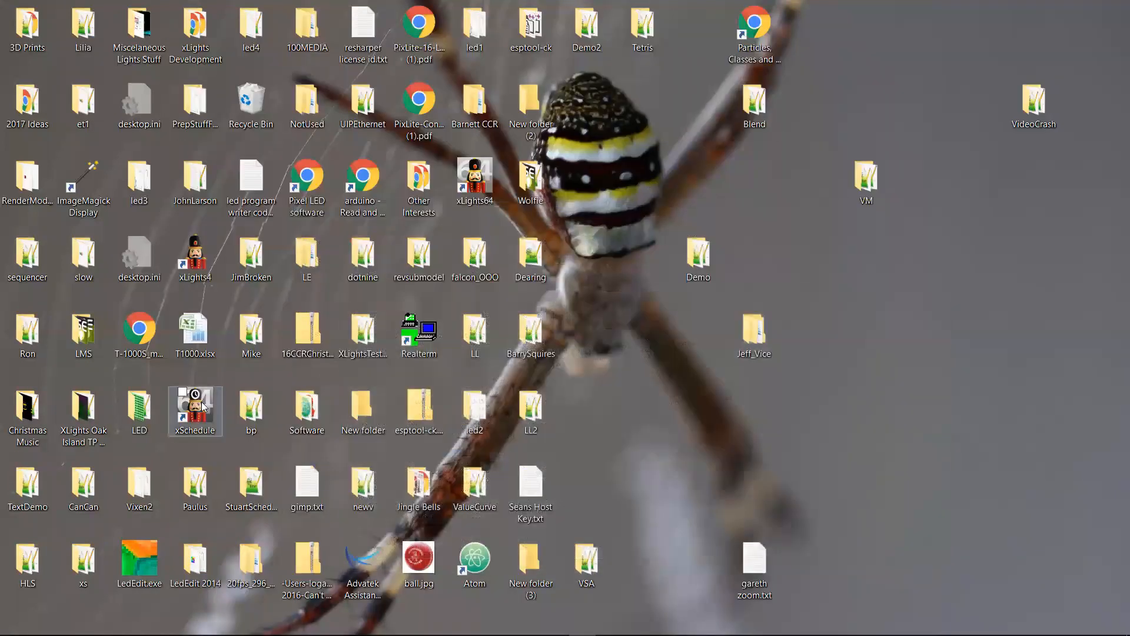
{"action": "left_click", "coordinate": [203, 406]}
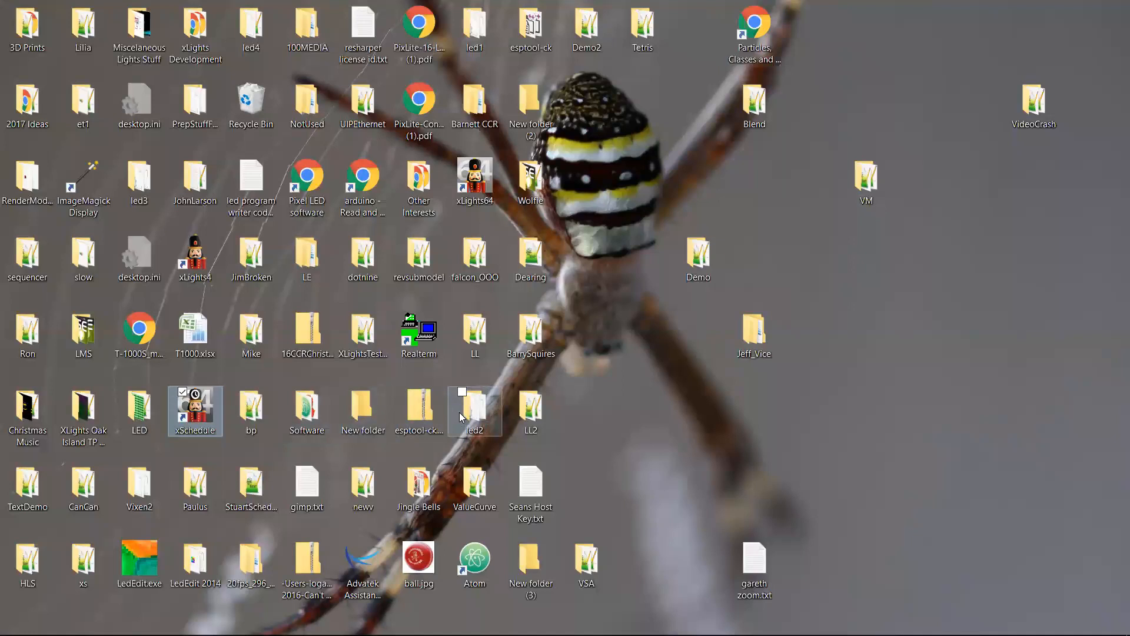
{"action": "mouse_move", "coordinate": [459, 416]}
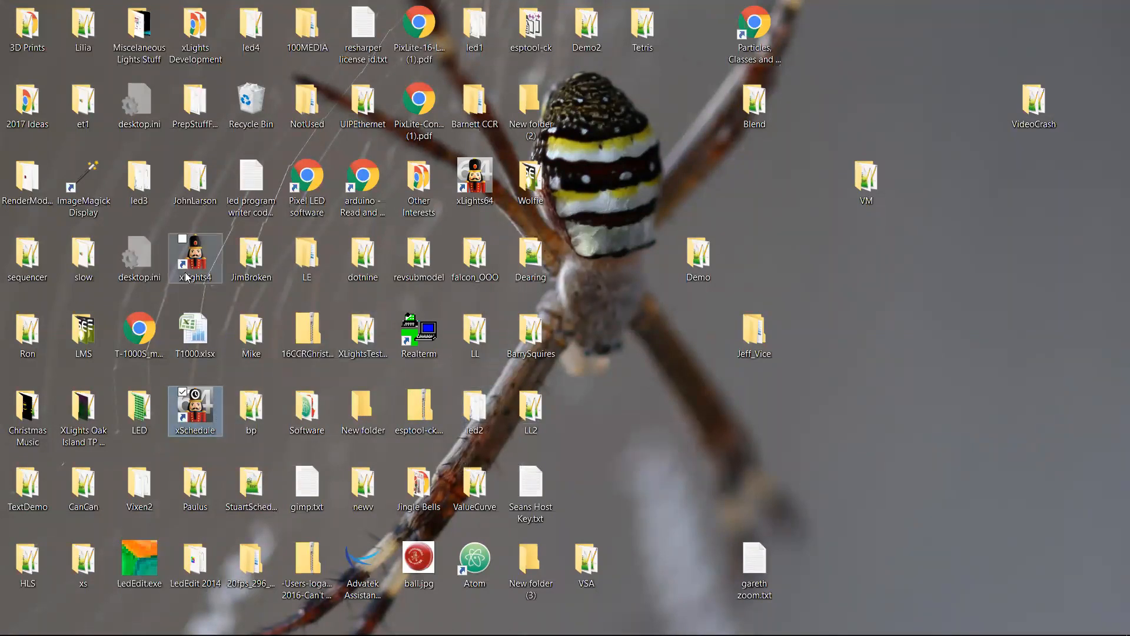
{"action": "mouse_move", "coordinate": [197, 269]}
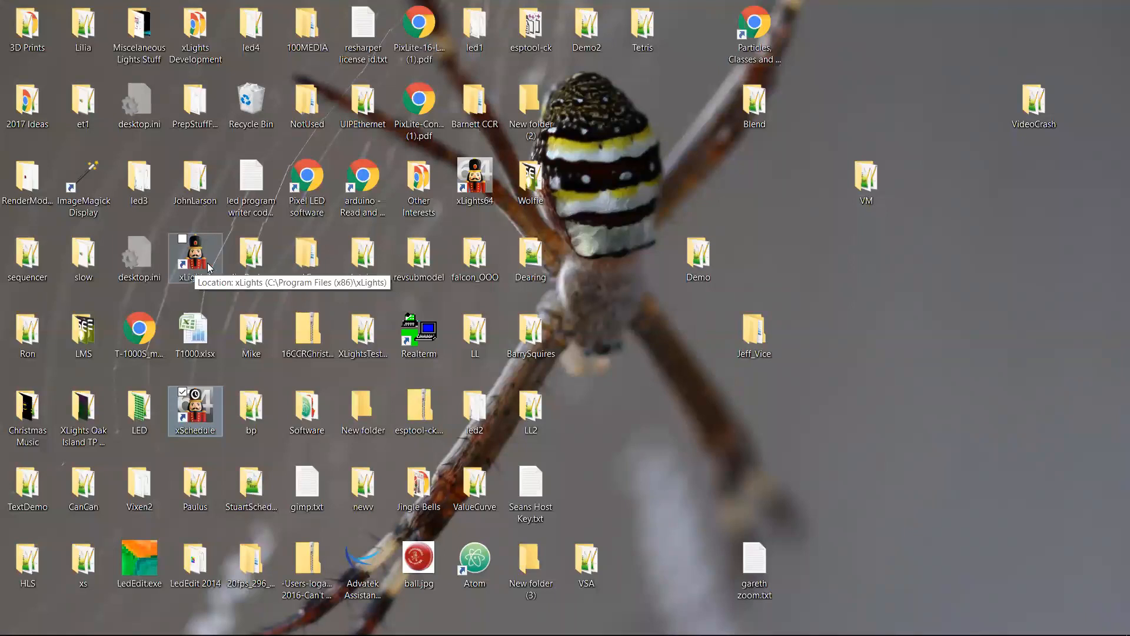
{"action": "key", "text": "alt+Tab"}
{"action": "key", "text": "alt+Tab"}
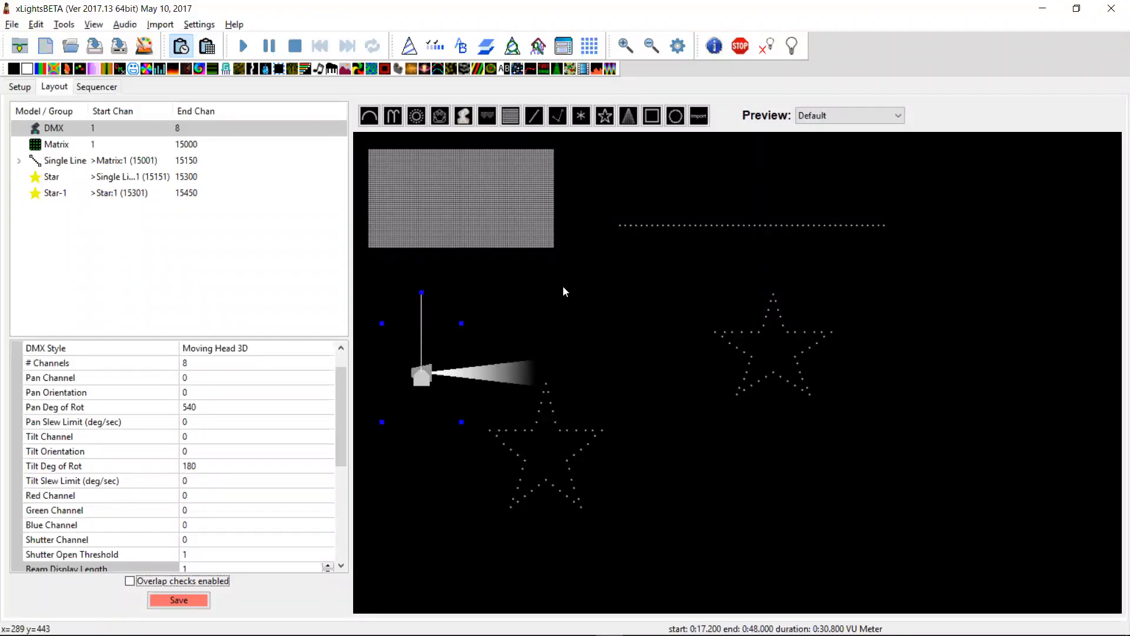
Highlight the Notepad README entry about saving and recalling the buffer, timing and color panel reset setting.
{"action": "key", "text": "alt+Tab"}
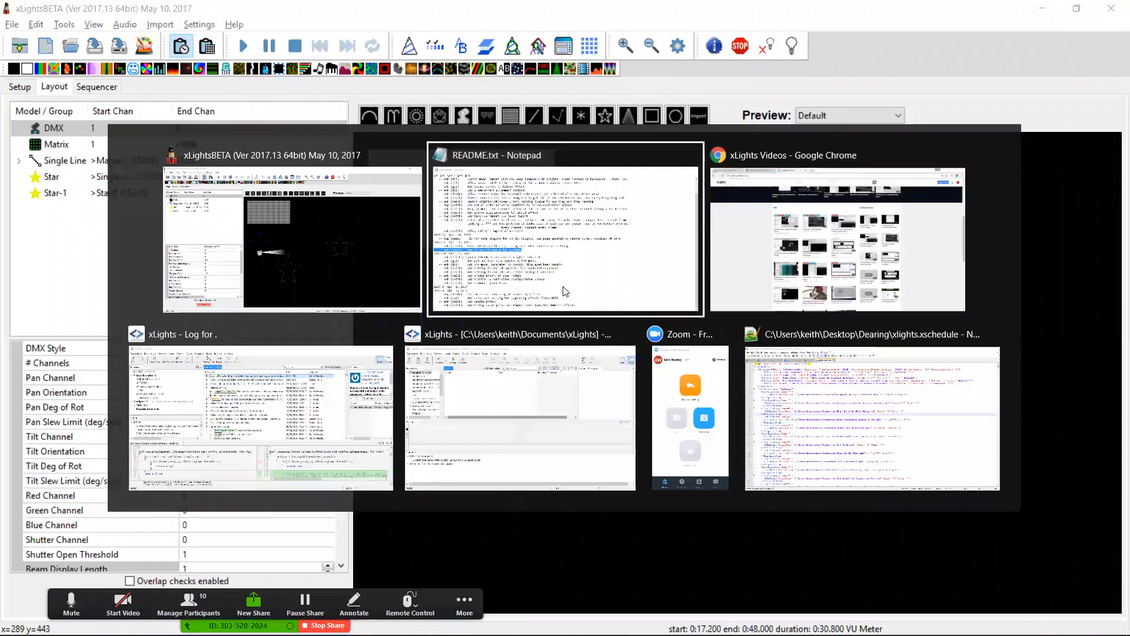
{"action": "left_click", "coordinate": [565, 291]}
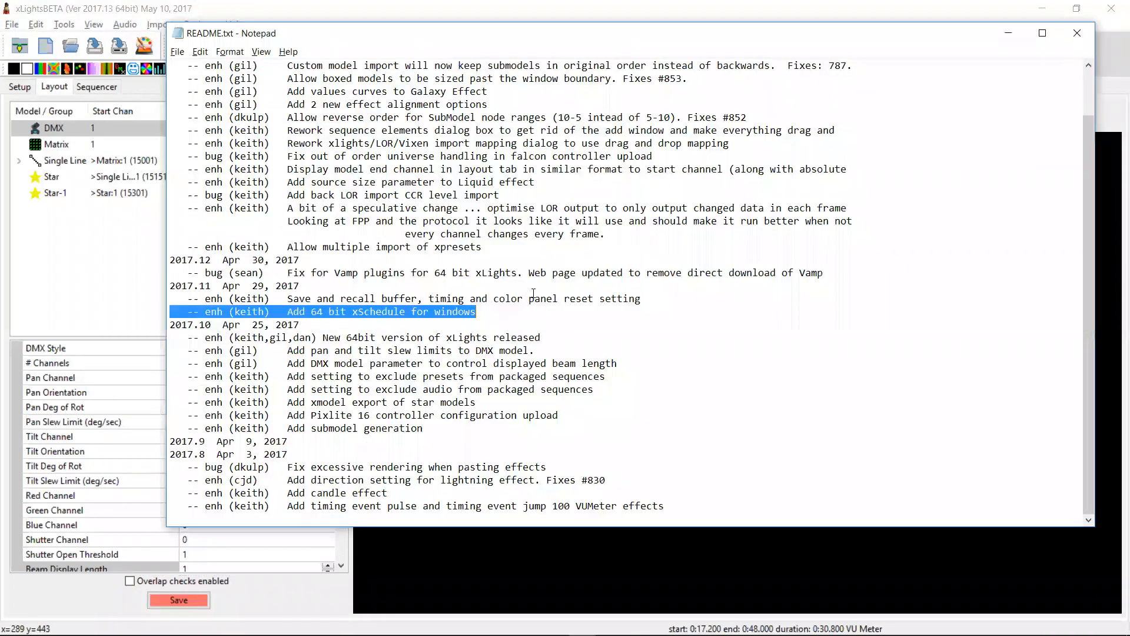
{"action": "left_click_drag", "start_coordinate": [410, 312], "coordinate": [149, 298]}
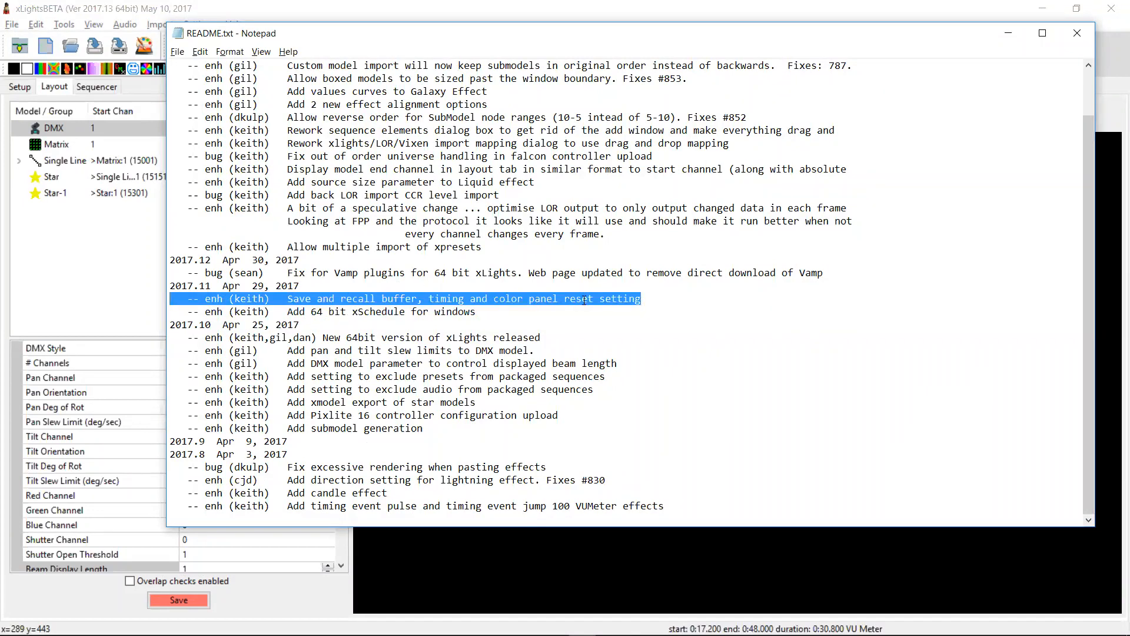
Show the xLights sequencer and disable resetting when changing effects for the Color, Layer Blending and Layer Settings panels.
{"action": "key", "text": "alt+Tab"}
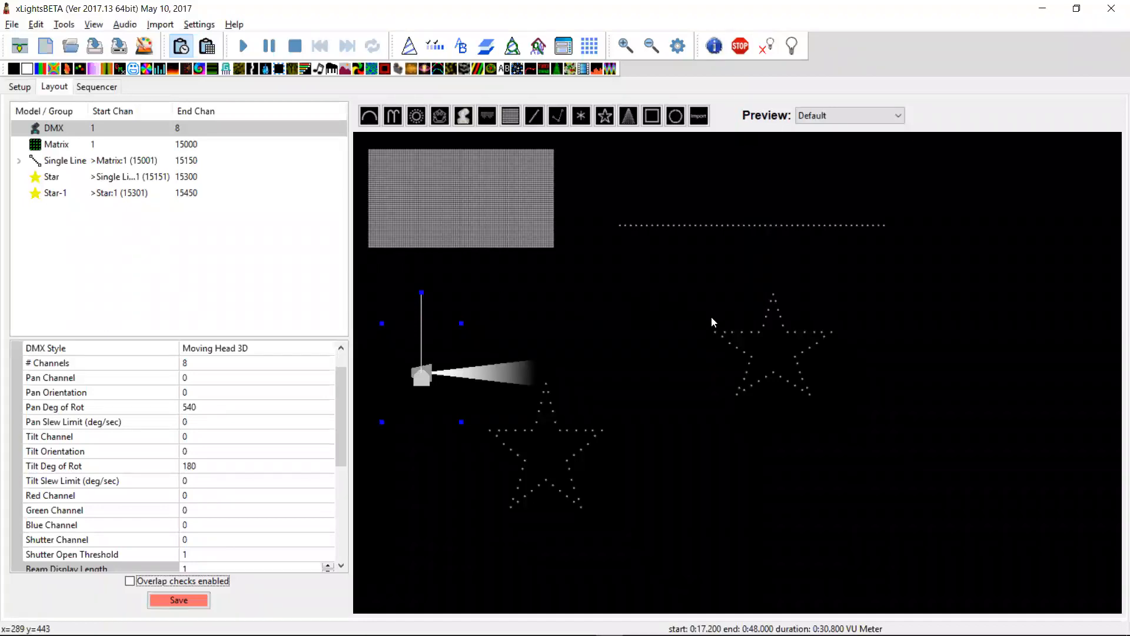
{"action": "left_click", "coordinate": [112, 88]}
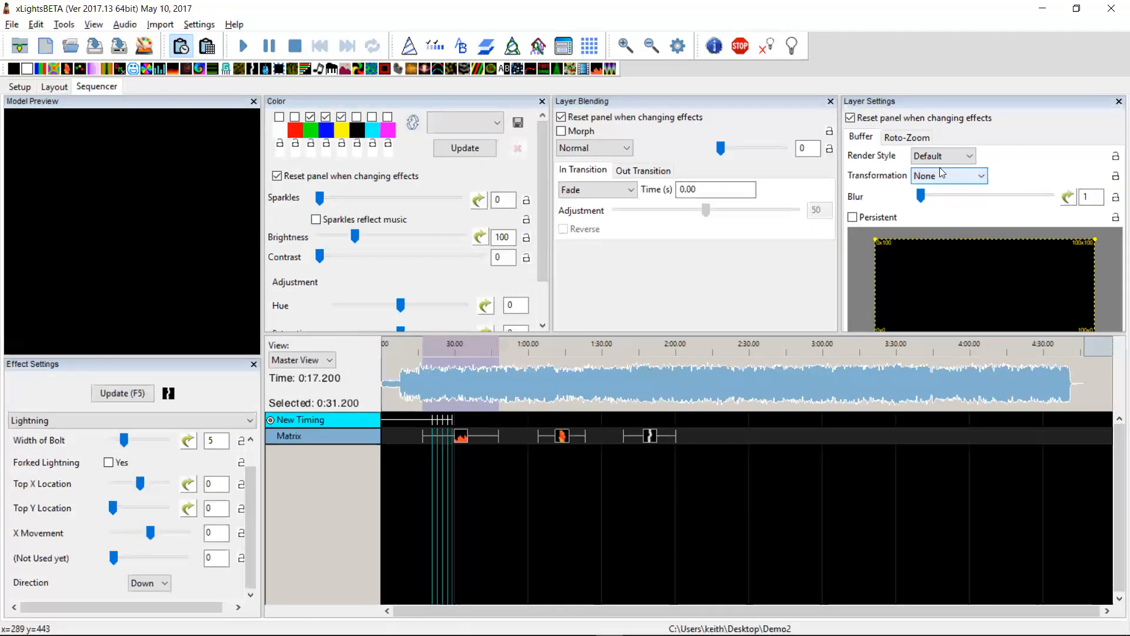
{"action": "left_click", "coordinate": [277, 177]}
{"action": "left_click", "coordinate": [562, 118]}
{"action": "left_click", "coordinate": [850, 118]}
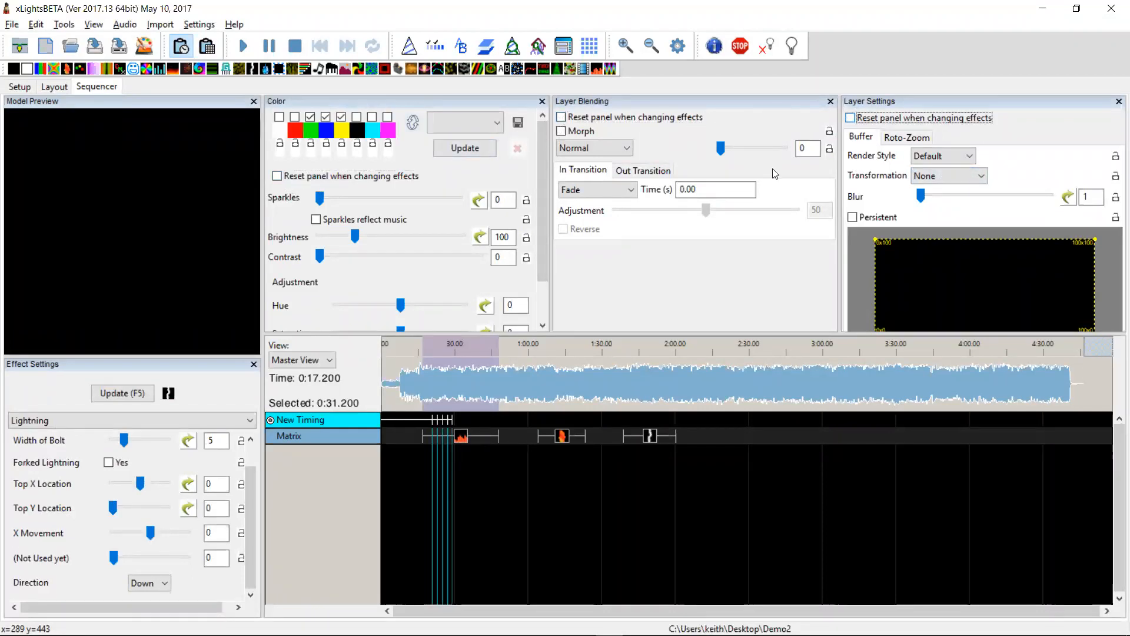
Add a Color Wash effect with a 2-second Fade in-transition to the Matrix row, followed by a Fire effect.
{"action": "left_click", "coordinate": [726, 438]}
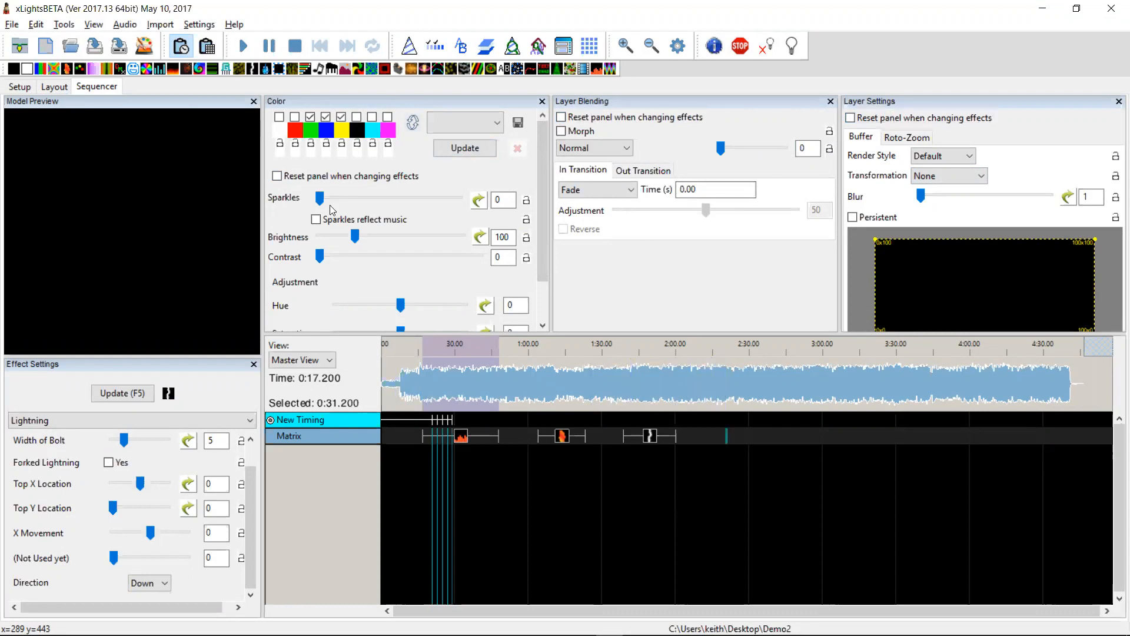
{"action": "mouse_move", "coordinate": [93, 70]}
{"action": "left_mouse_down"}
{"action": "mouse_move", "coordinate": [815, 440]}
{"action": "mouse_move", "coordinate": [716, 436]}
{"action": "left_mouse_up"}
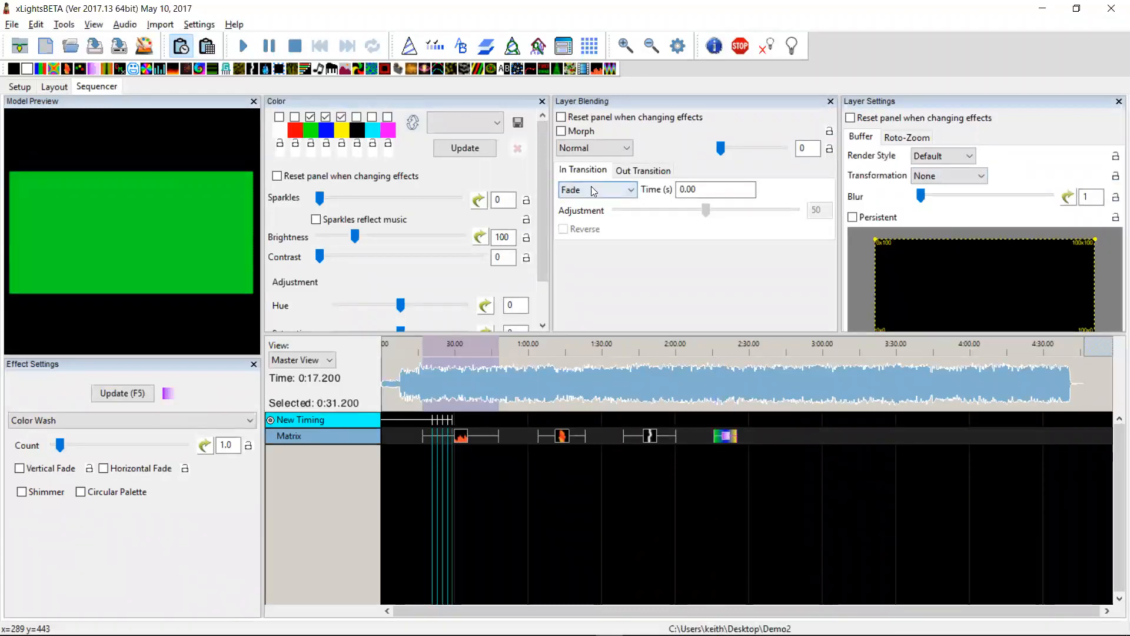
{"action": "left_click", "coordinate": [685, 190]}
{"action": "left_click_drag", "start_coordinate": [685, 189], "coordinate": [668, 194]}
{"action": "type", "text": "2"}
{"action": "key", "text": "Tab"}
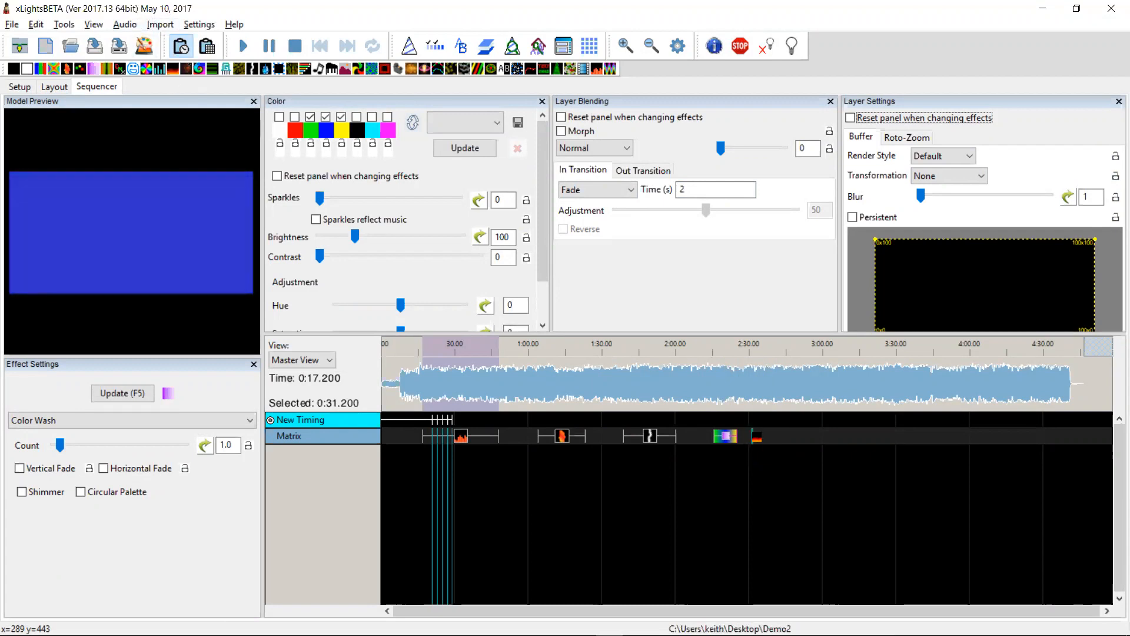
{"action": "left_click_drag", "start_coordinate": [756, 433], "coordinate": [756, 435]}
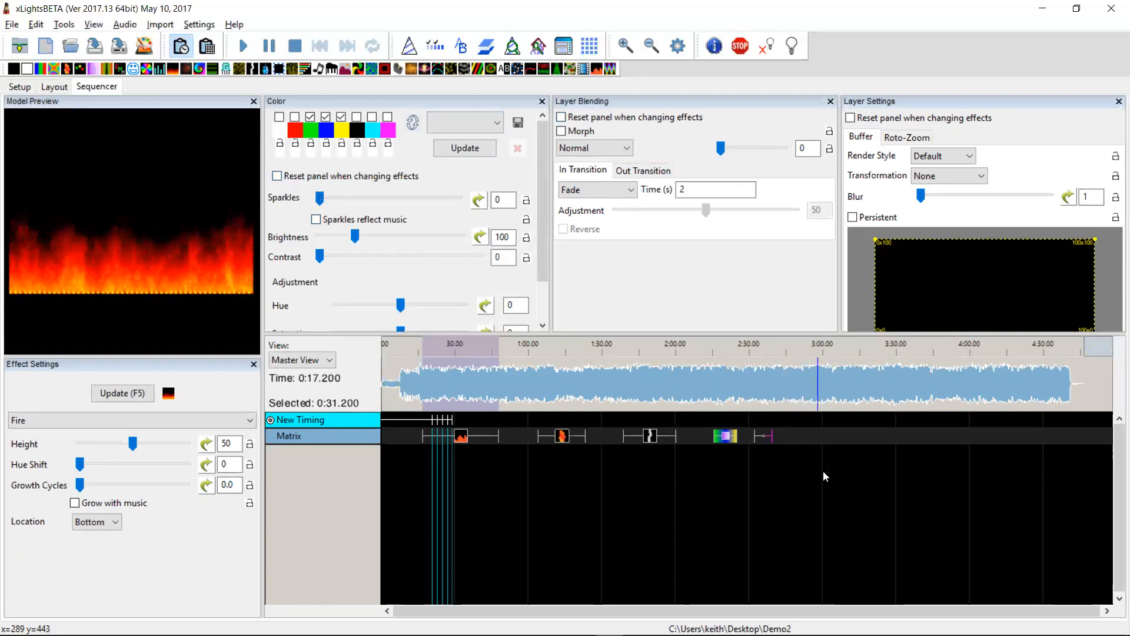
Re-enable resetting of the Layer Blending panel and add a Pinwheel effect with a 1-second Fade in-transition to the Matrix row.
{"action": "left_click", "coordinate": [569, 121]}
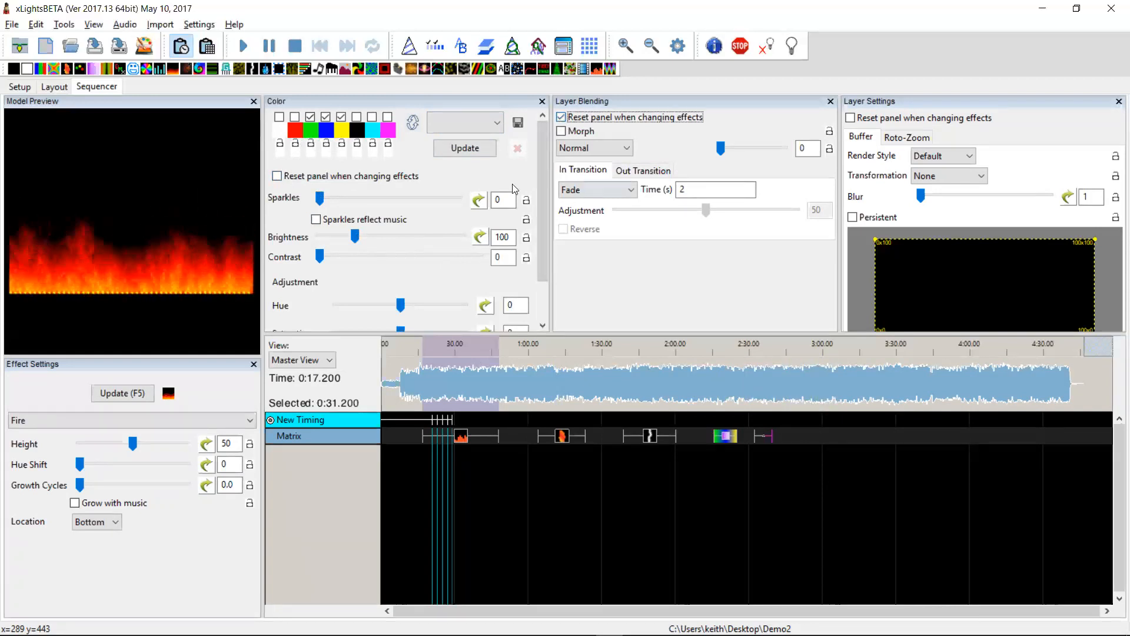
{"action": "left_click_drag", "start_coordinate": [360, 74], "coordinate": [811, 436]}
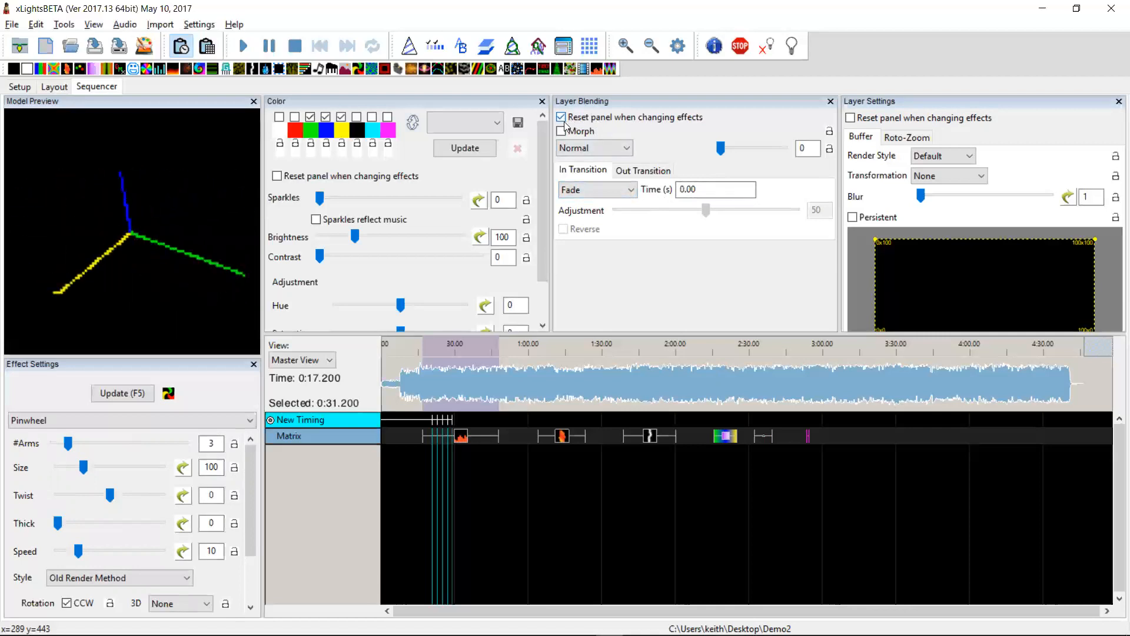
{"action": "double_click", "coordinate": [686, 189]}
{"action": "type", "text": "1"}
{"action": "key", "text": "Tab"}
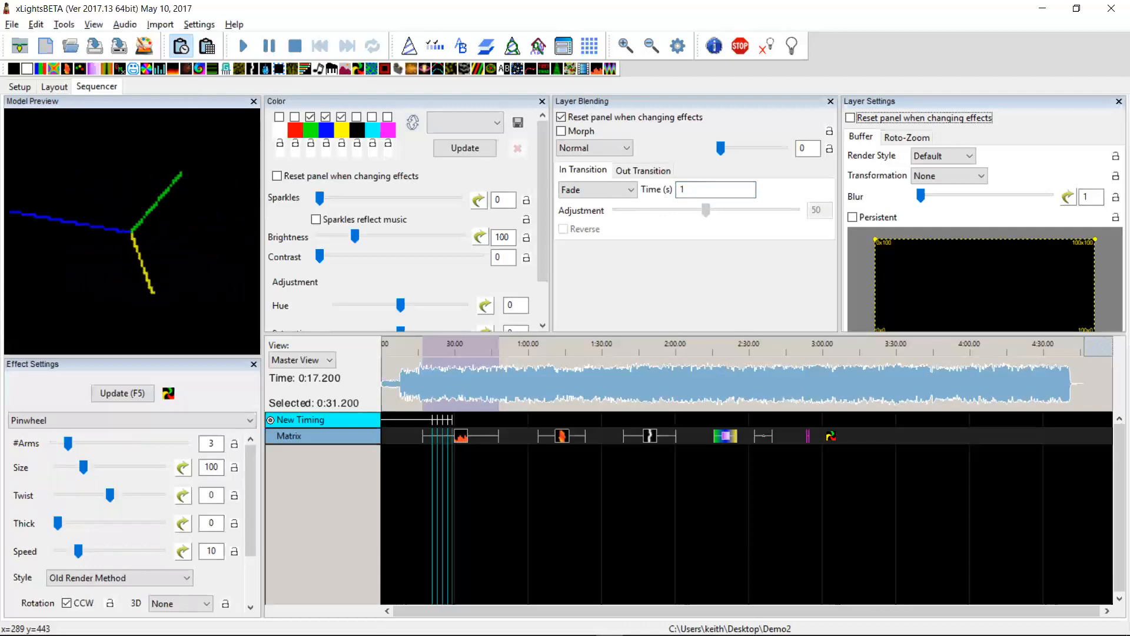
Set the second Pinwheel effect's Fade in-transition time to 1 second and add a Shimmer effect after it.
{"action": "left_click", "coordinate": [682, 189]}
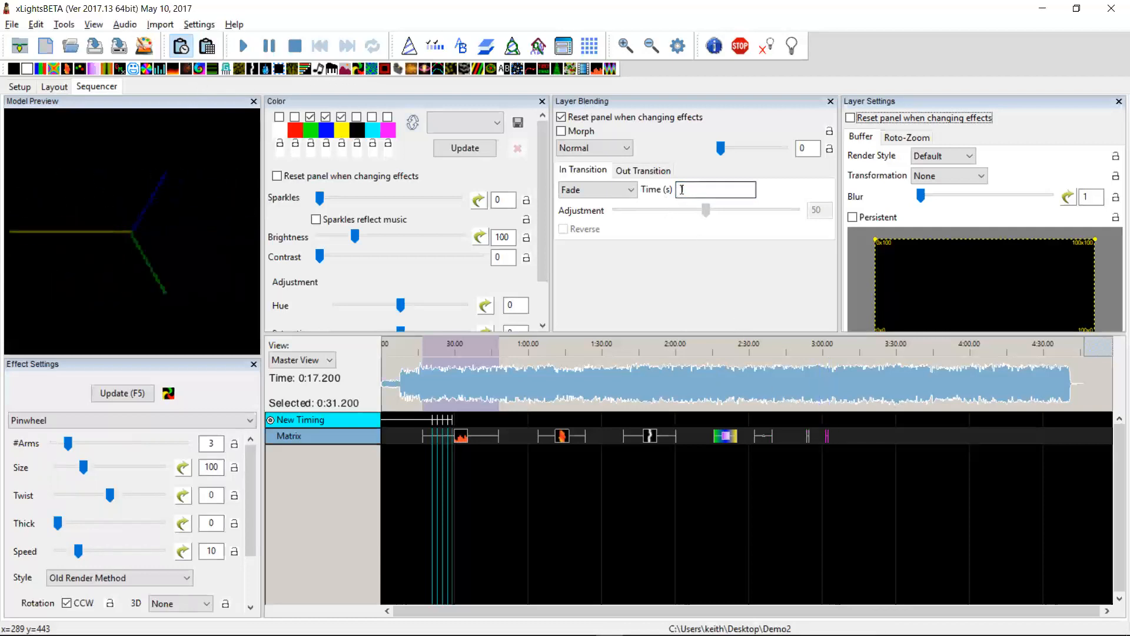
{"action": "type", "text": "1"}
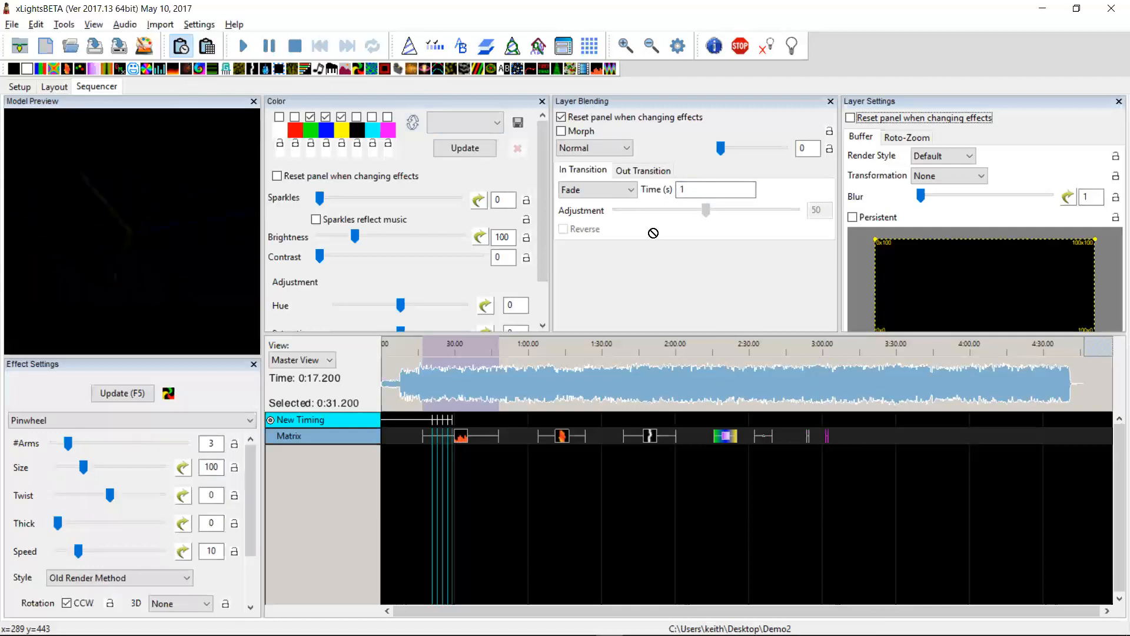
{"action": "left_click", "coordinate": [852, 436]}
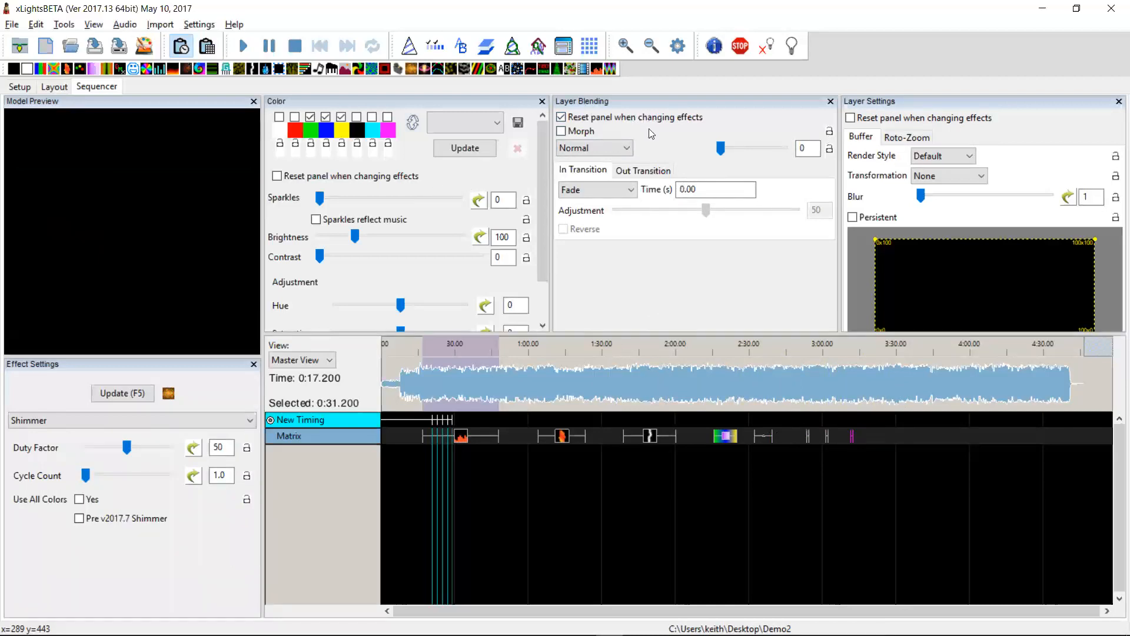
Re-enable resetting of the Layer Settings and Color panels, save the current color palette and check the saved palette list.
{"action": "left_click", "coordinate": [885, 119]}
{"action": "left_click", "coordinate": [277, 176]}
{"action": "left_click", "coordinate": [485, 125]}
{"action": "left_click", "coordinate": [479, 125]}
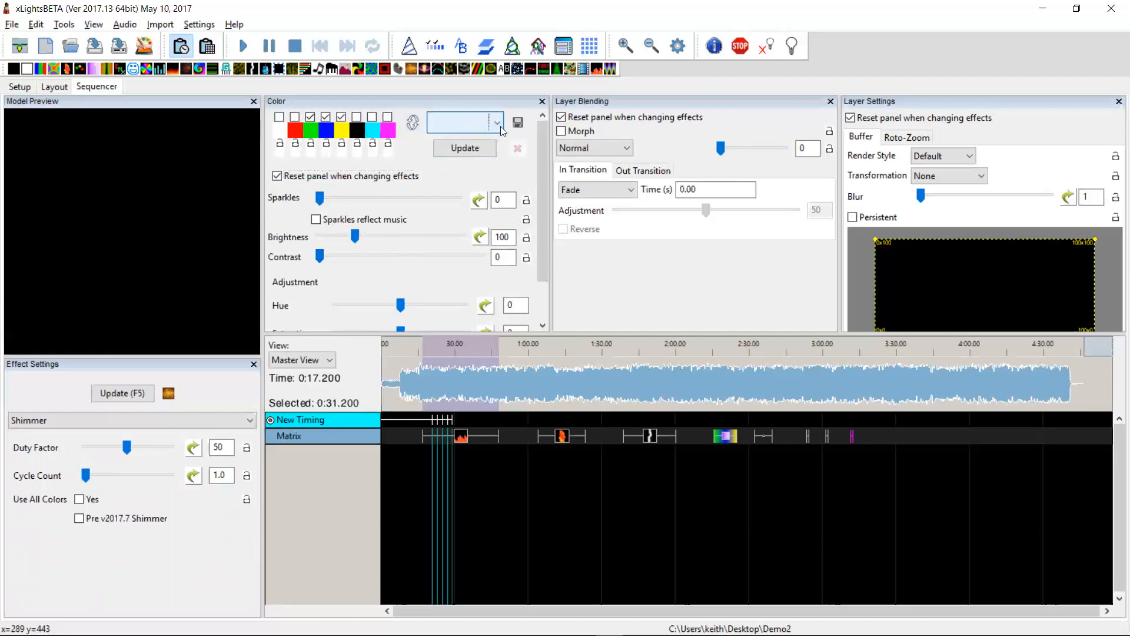
{"action": "left_click", "coordinate": [518, 123]}
{"action": "left_click", "coordinate": [497, 124]}
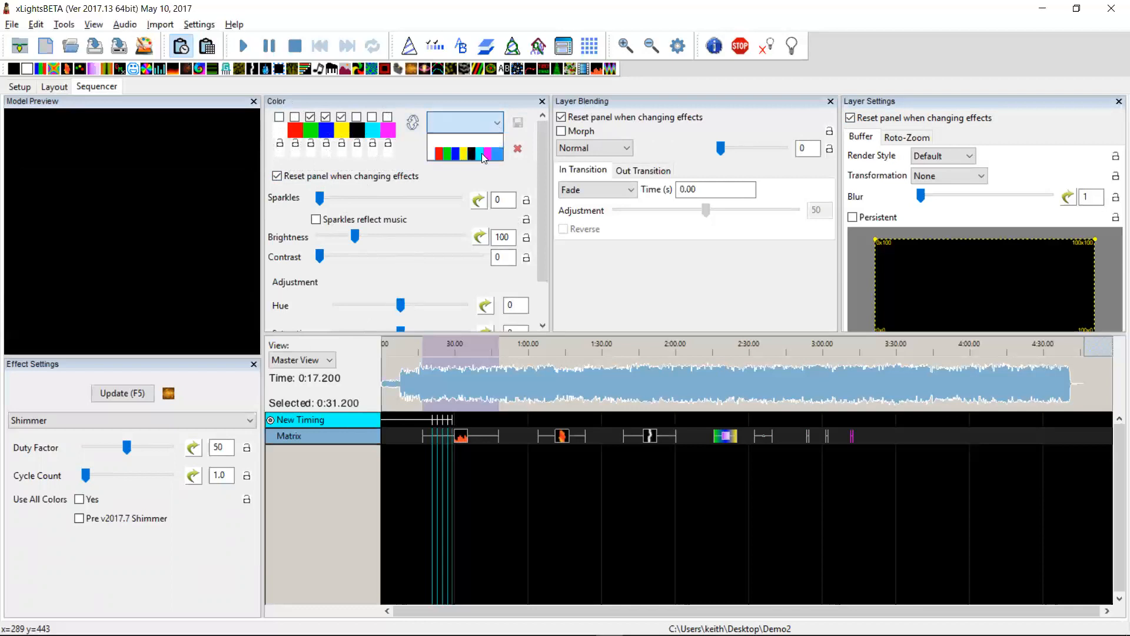
{"action": "left_click", "coordinate": [448, 178]}
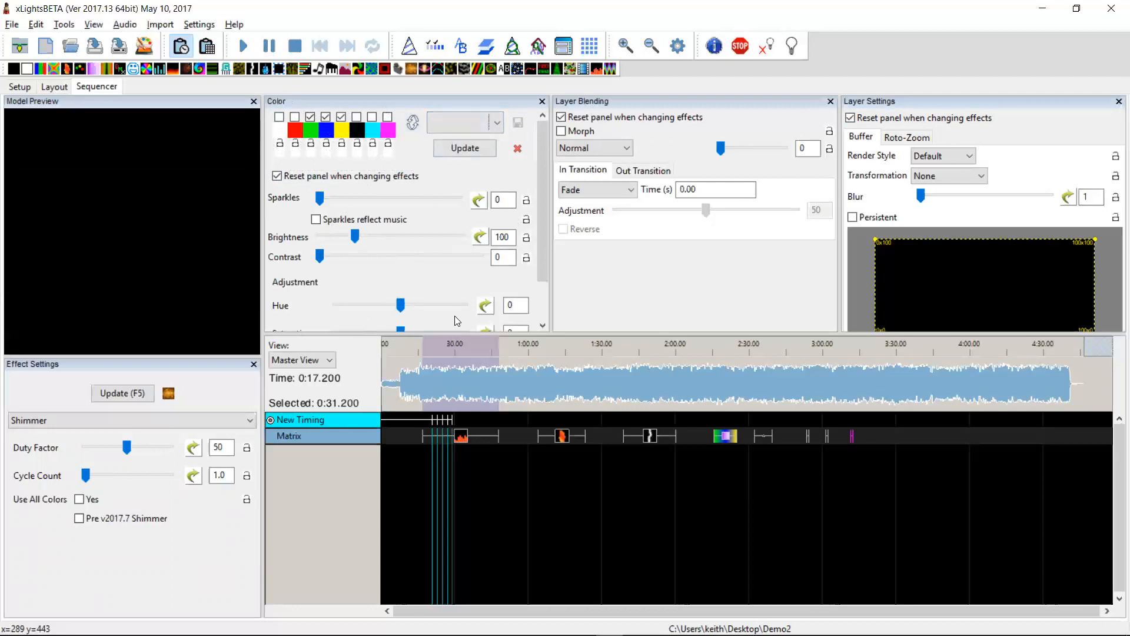
Highlight the Notepad README entry about the Vamp plugins fix for 64 bit xLights.
{"action": "key", "text": "alt+Tab"}
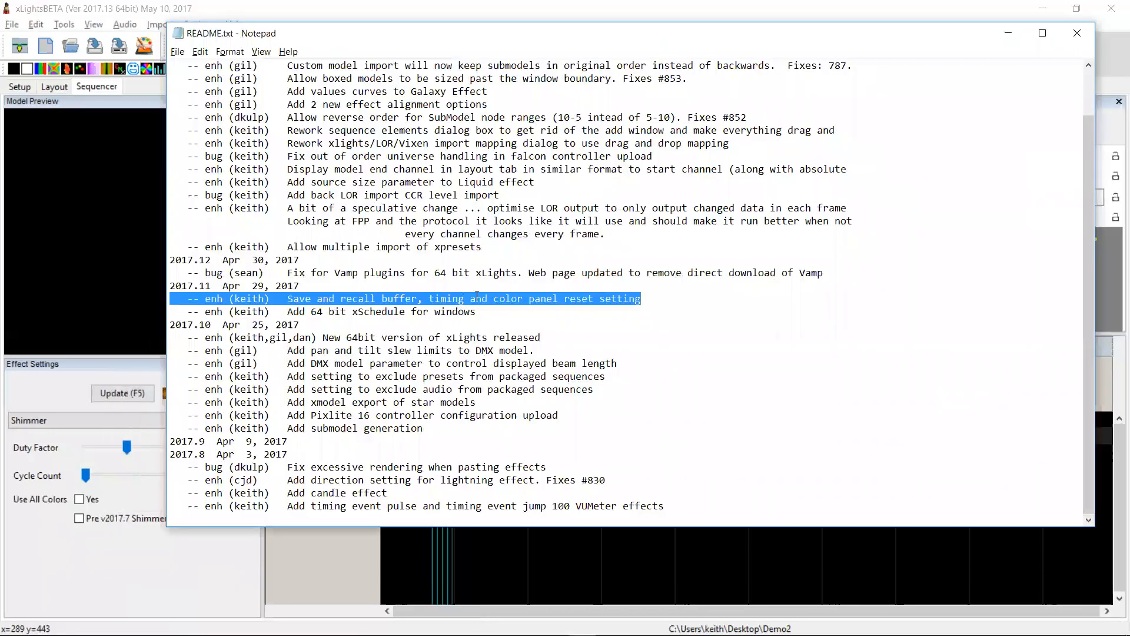
{"action": "left_click_drag", "start_coordinate": [651, 298], "coordinate": [176, 300]}
{"action": "left_click_drag", "start_coordinate": [824, 272], "coordinate": [226, 285]}
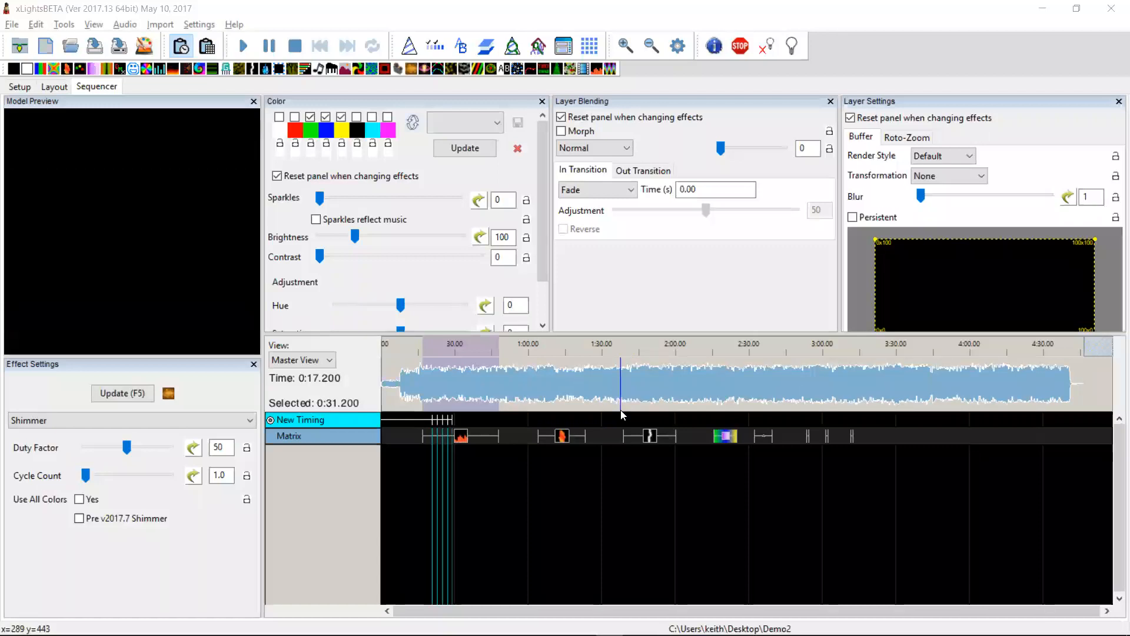
Review the Windows beta and QM Vamp plugin downloads on the xLights Downloads page in Chrome, and return to xLights.
{"action": "key", "text": "alt+Tab"}
{"action": "left_click", "coordinate": [689, 298]}
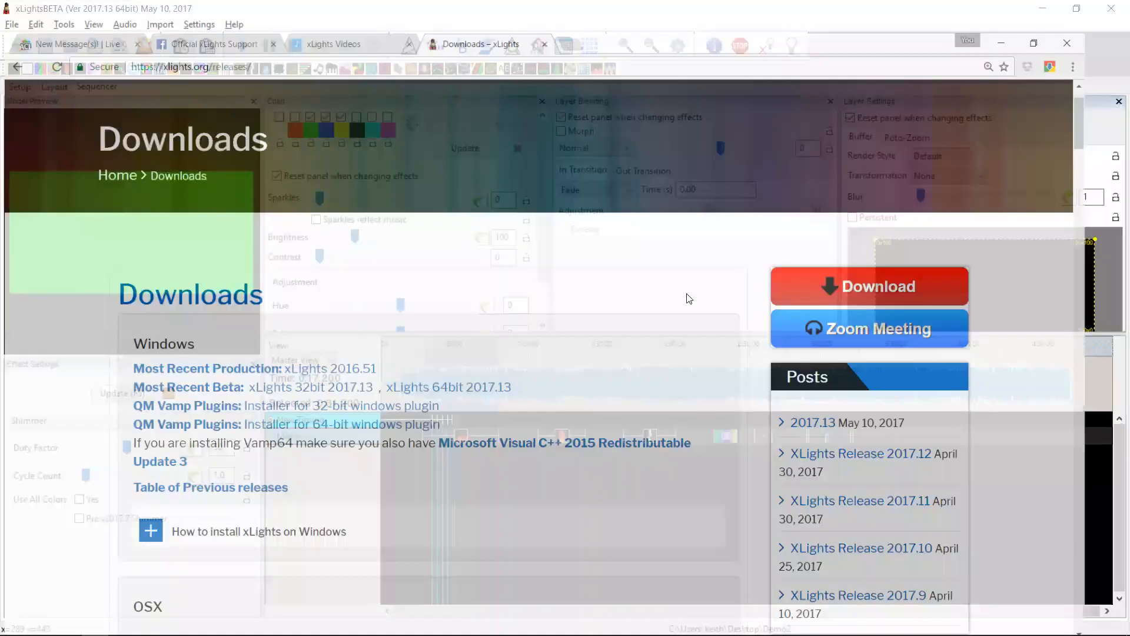
{"action": "scroll", "coordinate": [383, 147], "scroll_direction": "up", "scroll_amount": 2}
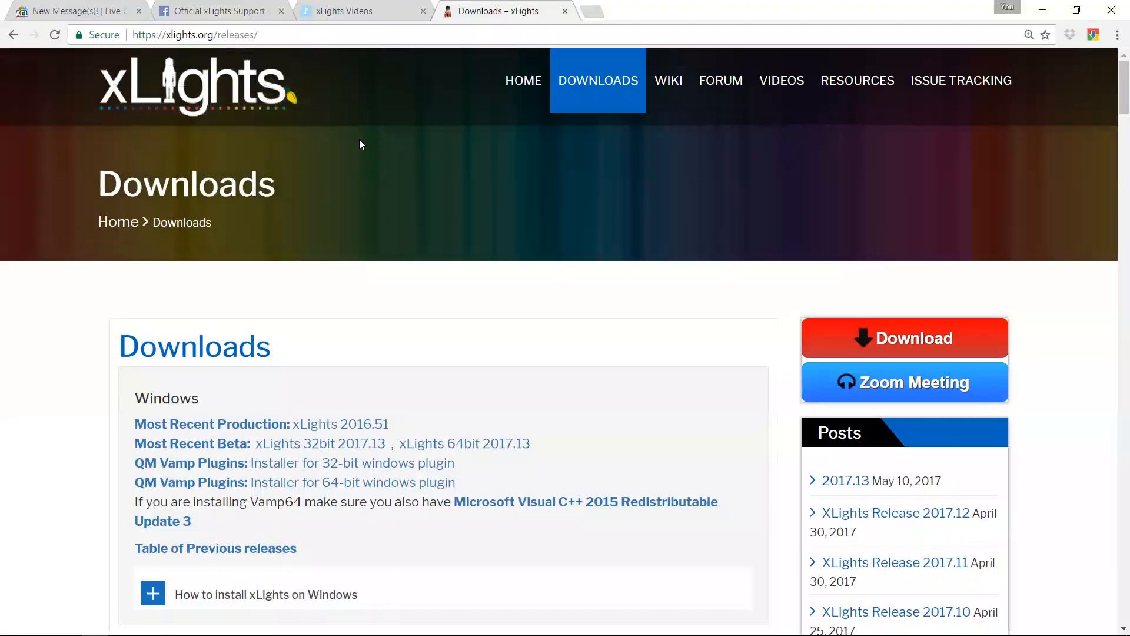
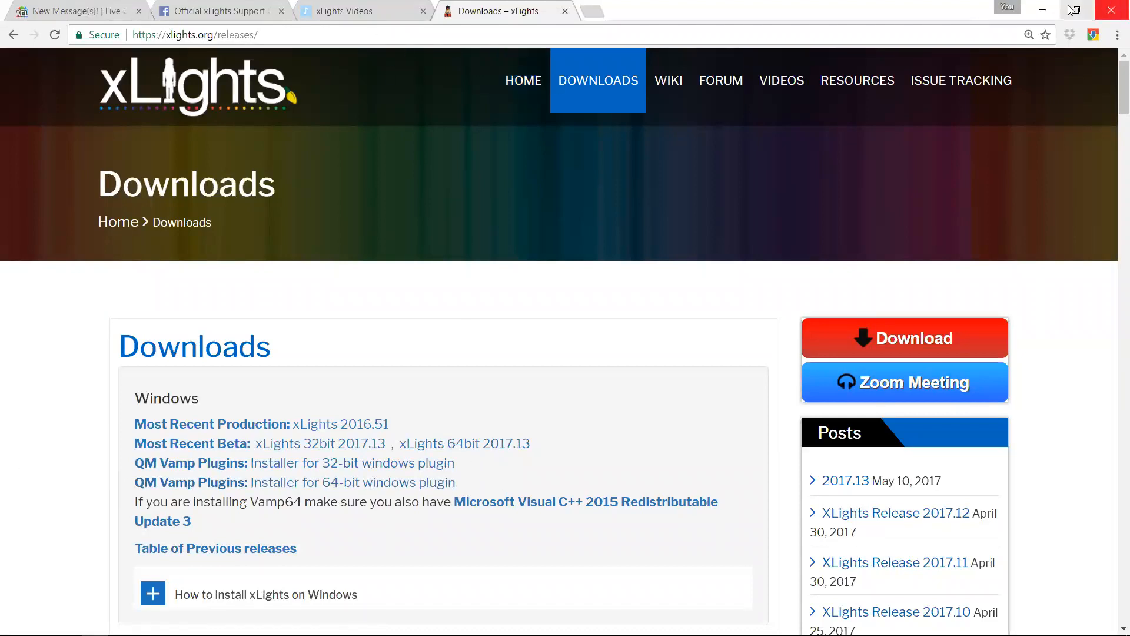
{"action": "left_click", "coordinate": [1047, 12]}
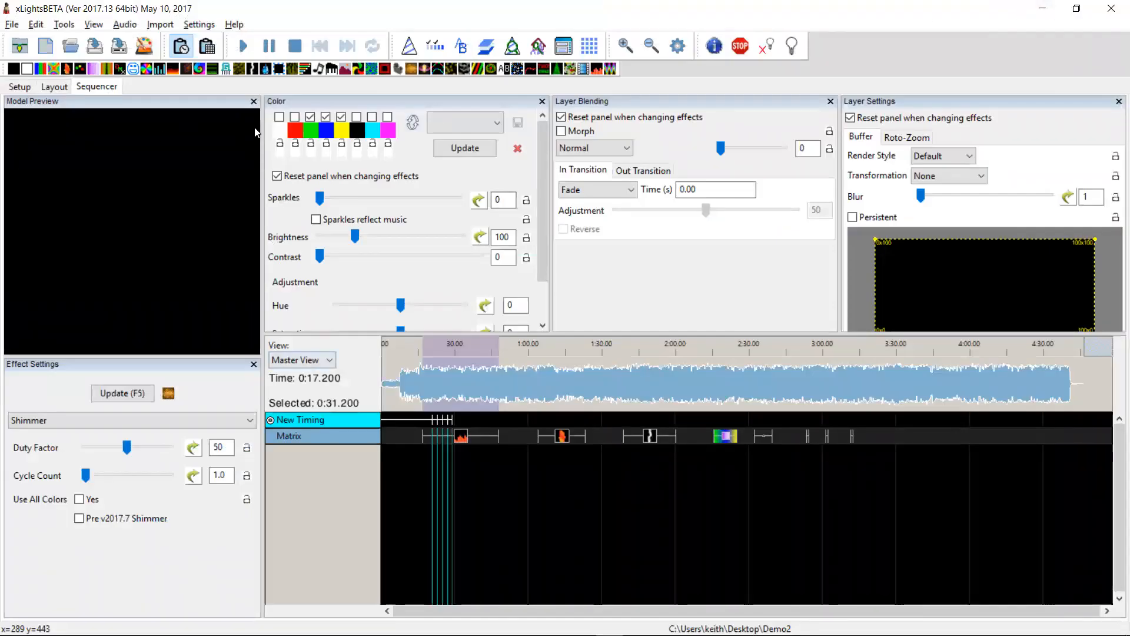
Open the sequence's timing settings, start a new timing and review the available interval and Vamp plugin options.
{"action": "left_click", "coordinate": [197, 25]}
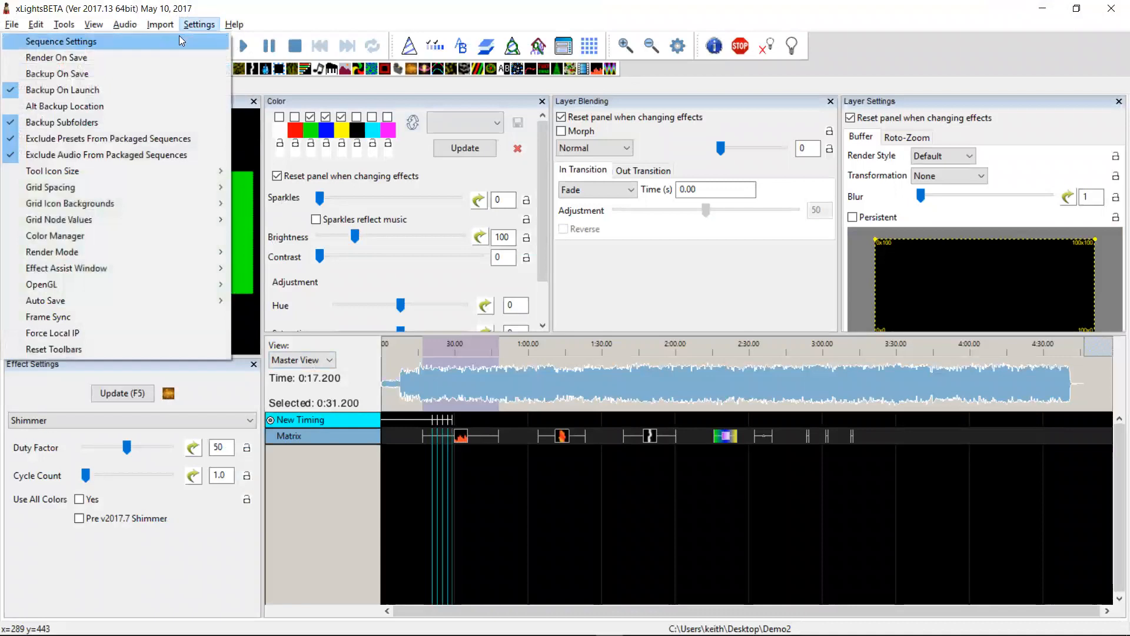
{"action": "left_click", "coordinate": [179, 36]}
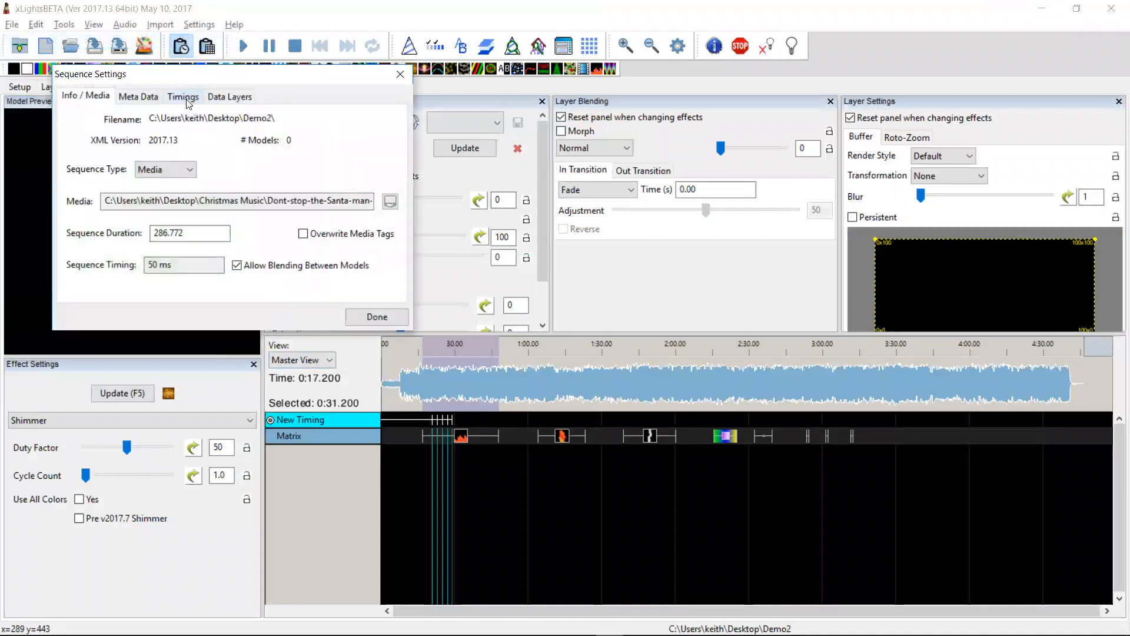
{"action": "left_click", "coordinate": [186, 99]}
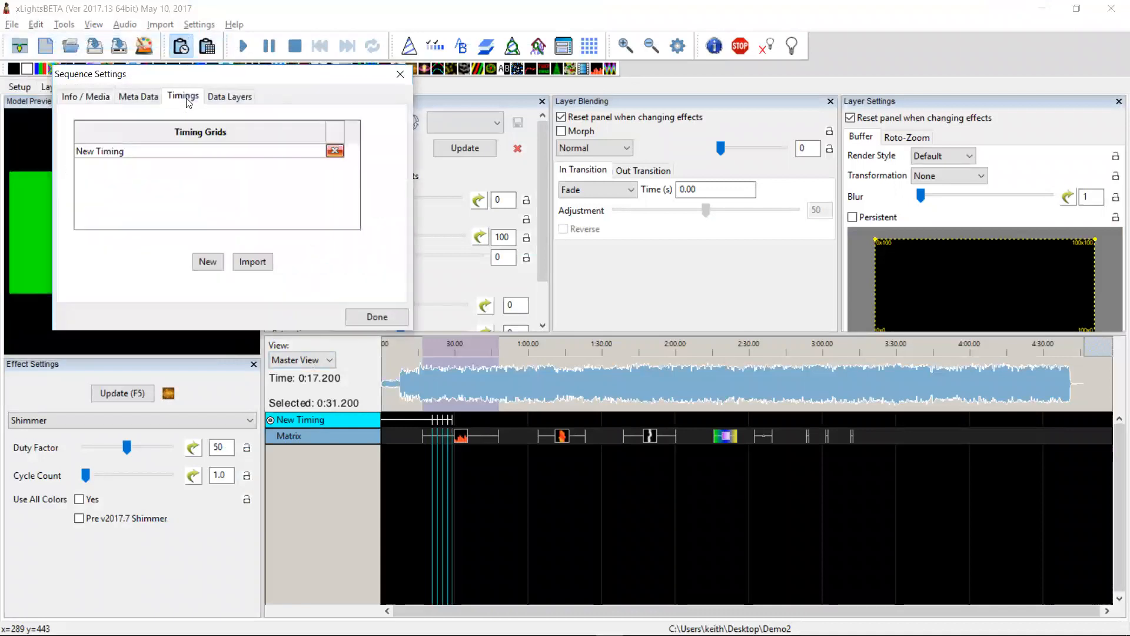
{"action": "left_click", "coordinate": [208, 265]}
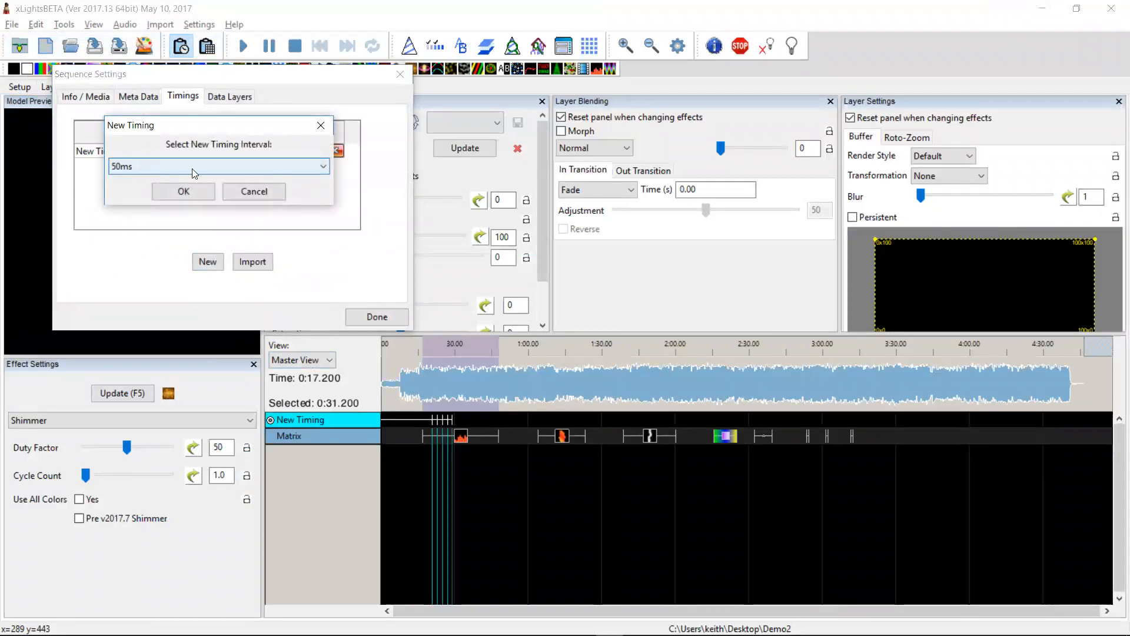
{"action": "left_click", "coordinate": [317, 167]}
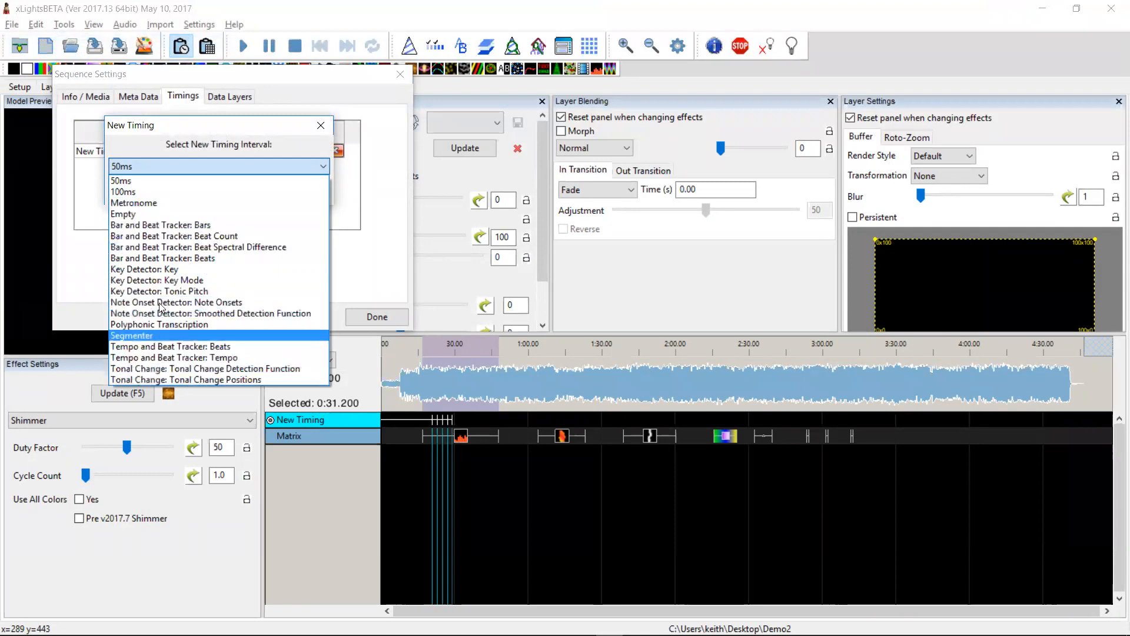
{"action": "left_click", "coordinate": [351, 262]}
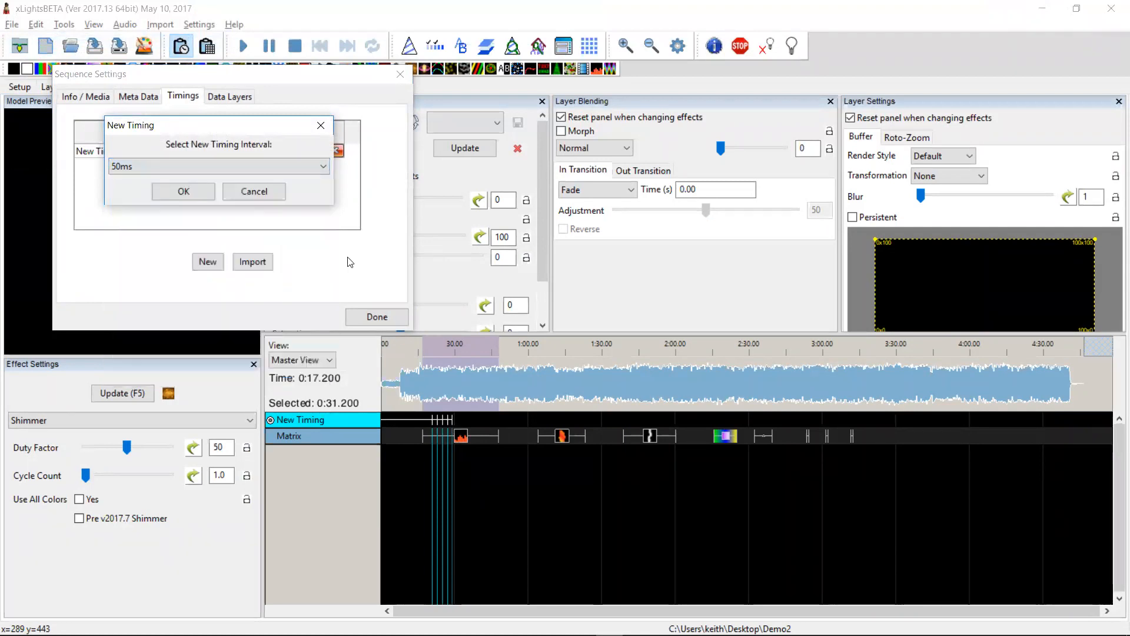
Check the QM Vamp plugin downloads in Chrome, return to xLights and close the sequence settings without adding a timing.
{"action": "key", "text": "alt+Tab"}
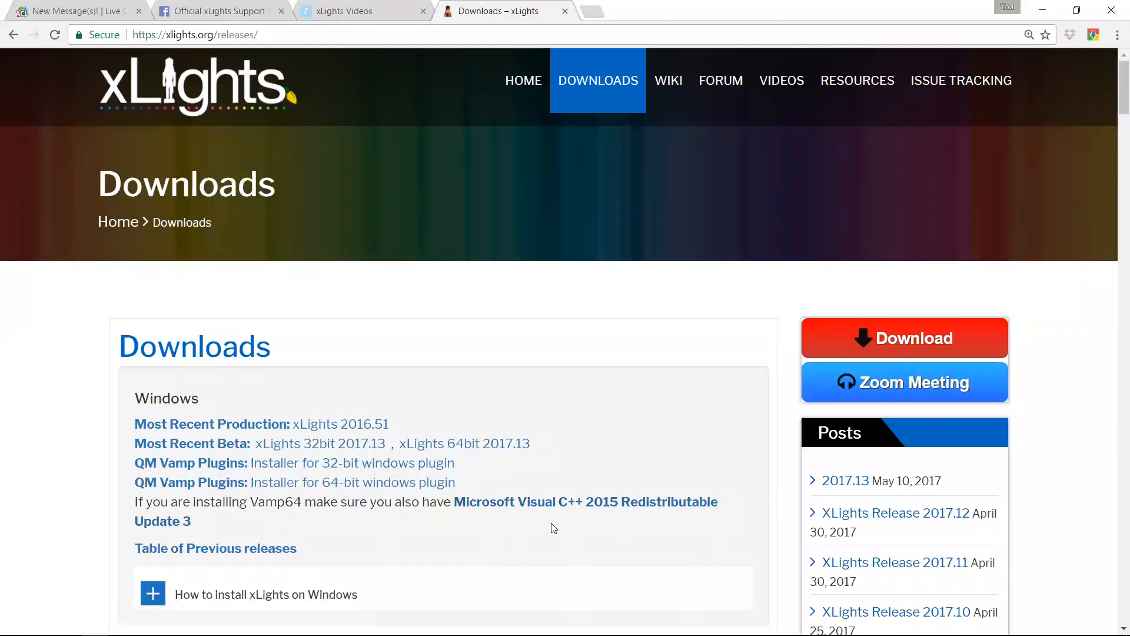
{"action": "key", "text": "alt+Tab"}
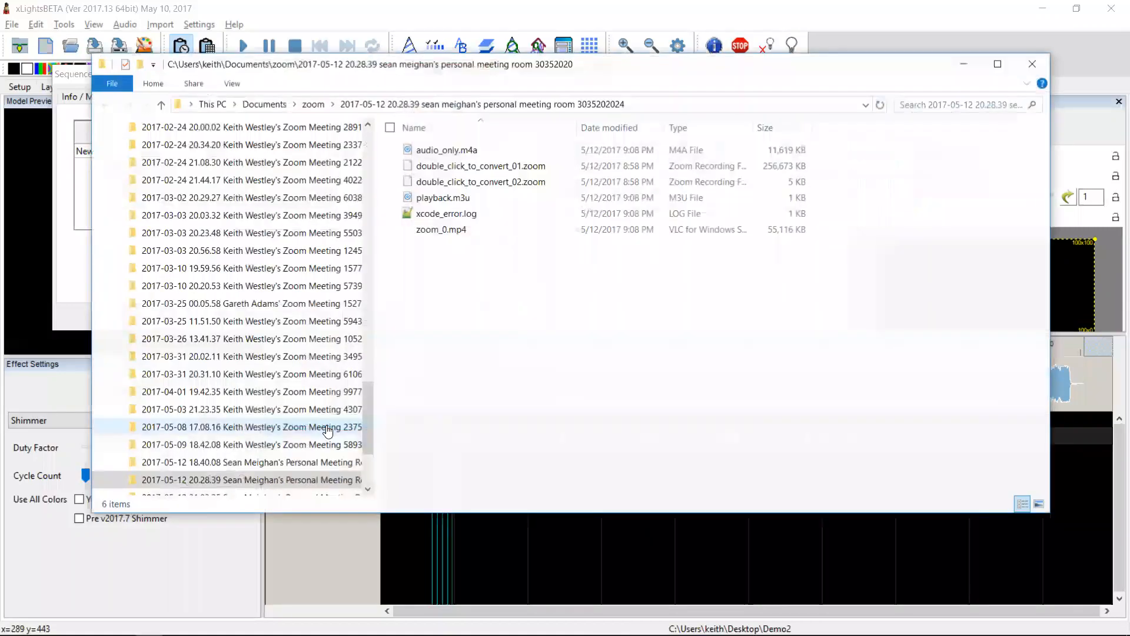
{"action": "left_click", "coordinate": [961, 65]}
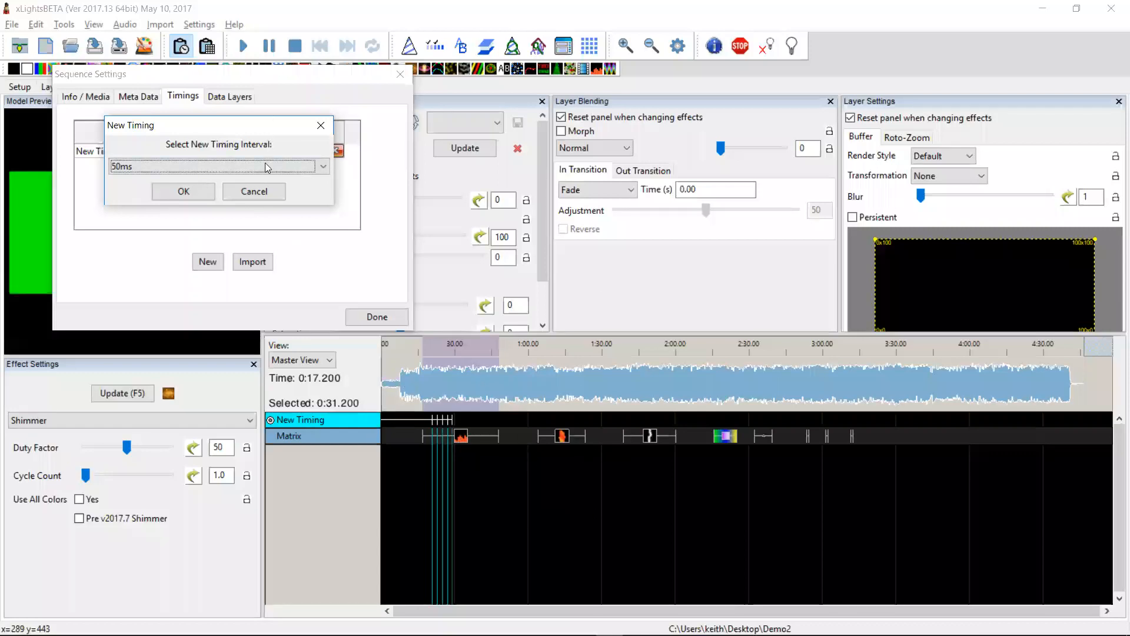
{"action": "left_click", "coordinate": [256, 196]}
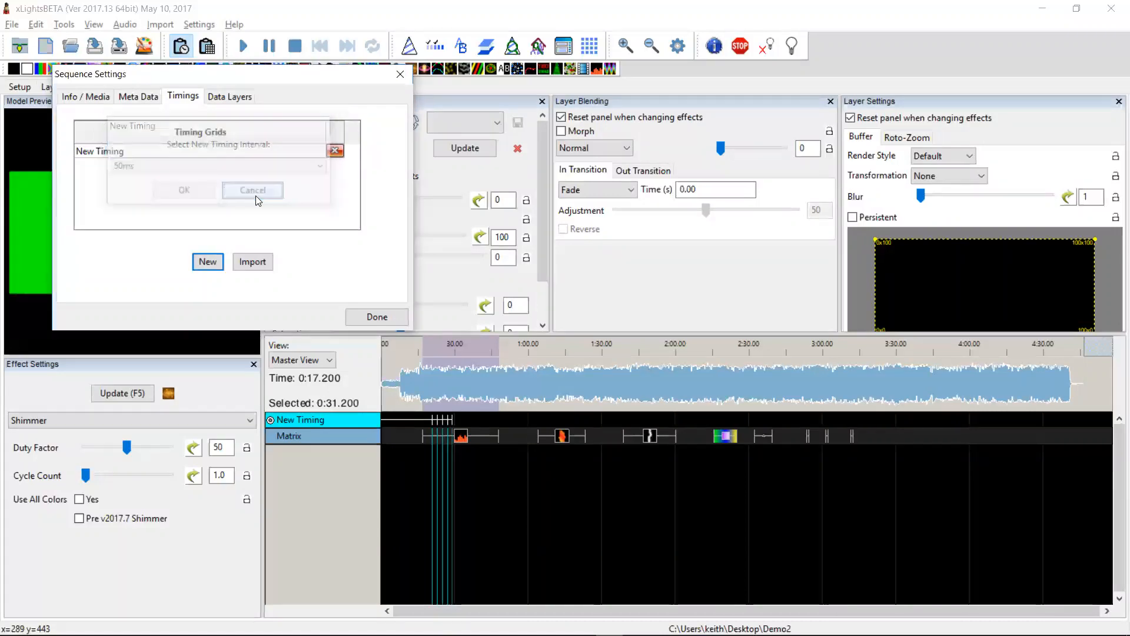
{"action": "left_click", "coordinate": [376, 317]}
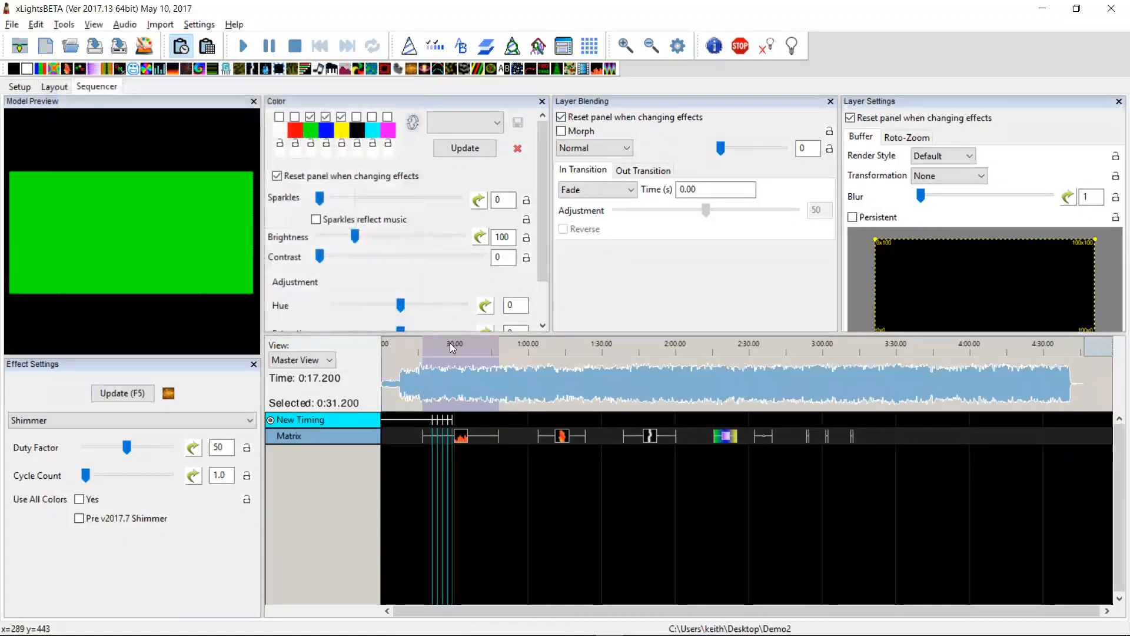
Highlight the Notepad README entry about allowing multiple import of xpresets, and return to the xLights sequencer.
{"action": "key", "text": "alt+Tab"}
{"action": "key", "text": "Tab"}
{"action": "key", "text": "Tab"}
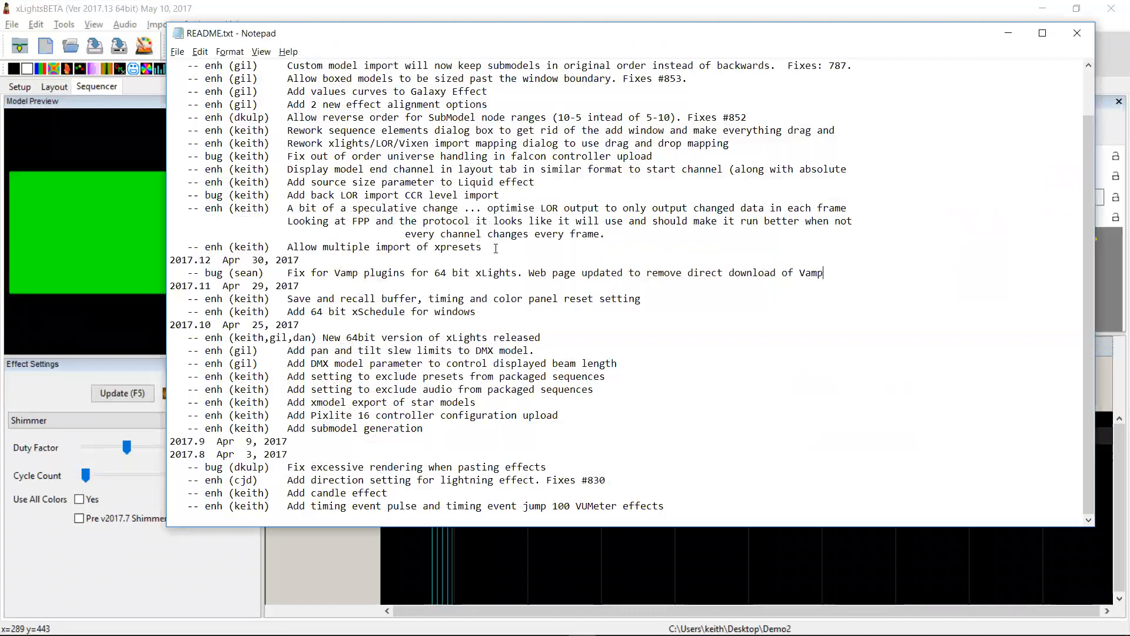
{"action": "left_click_drag", "start_coordinate": [497, 248], "coordinate": [164, 252]}
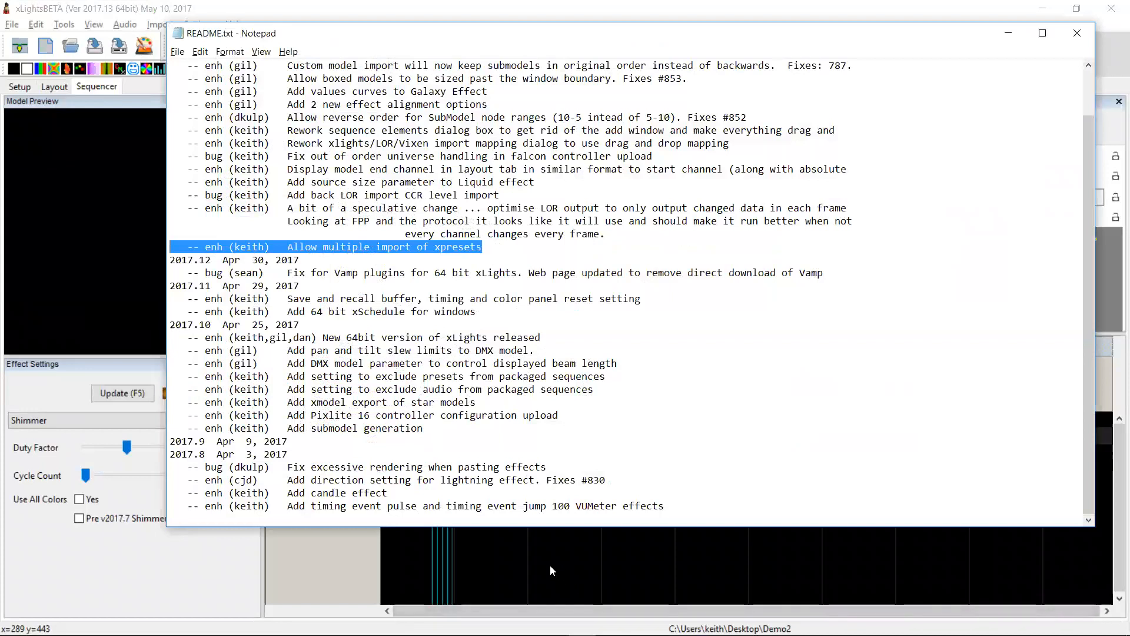
{"action": "left_click", "coordinate": [542, 550]}
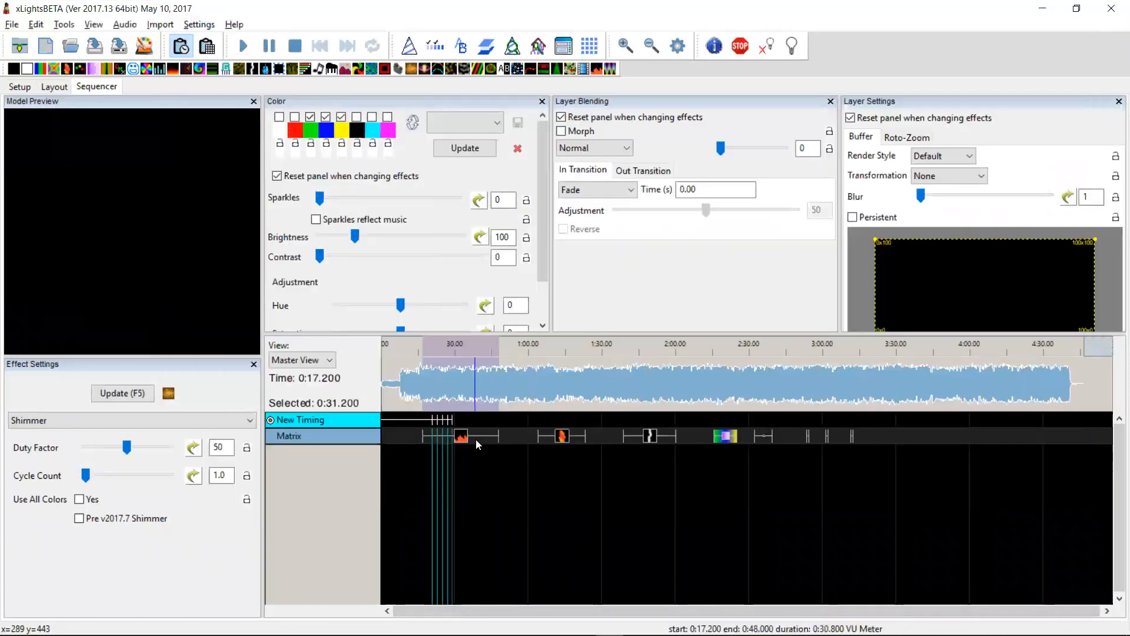
Open the Effect Presets window from the Matrix row and enlarge it.
{"action": "right_click", "coordinate": [512, 440]}
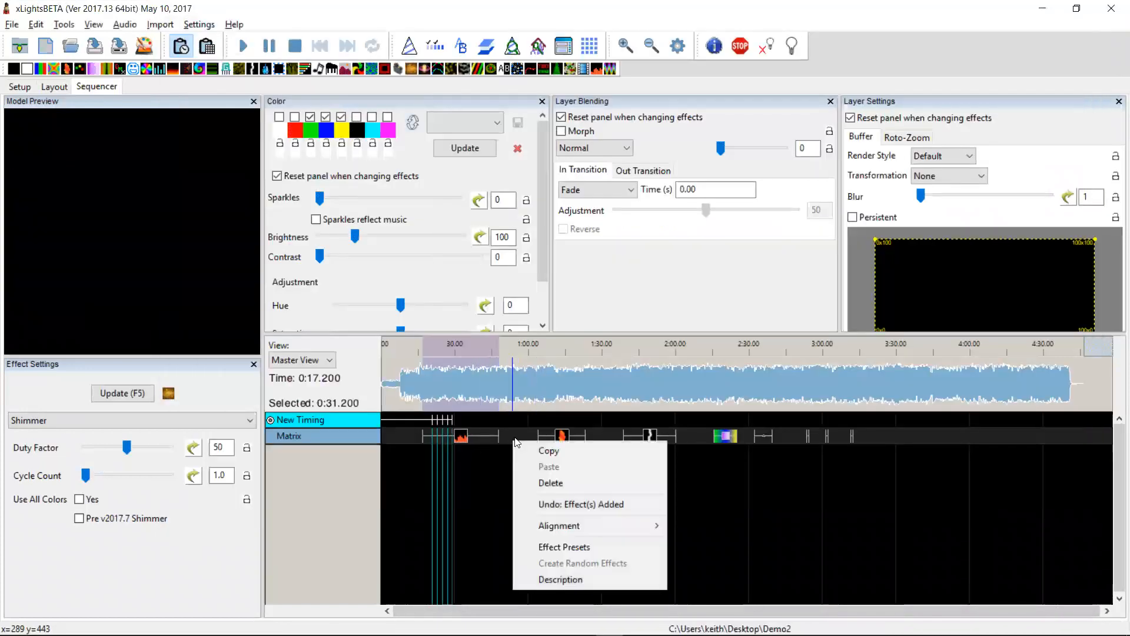
{"action": "left_click", "coordinate": [566, 547]}
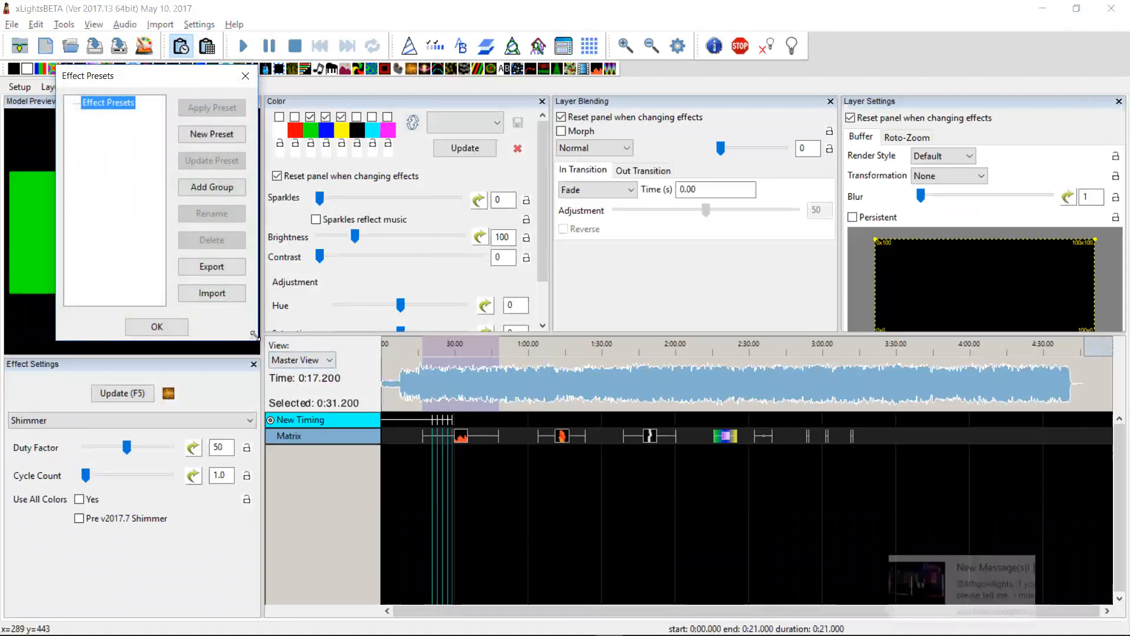
{"action": "left_click_drag", "start_coordinate": [254, 334], "coordinate": [334, 446]}
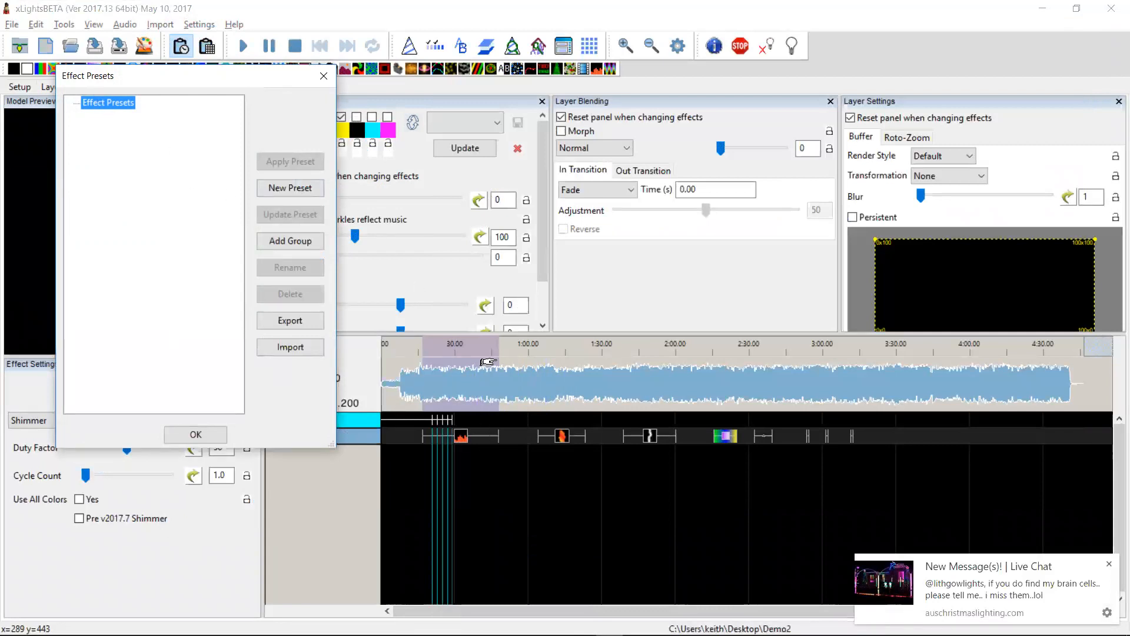
Insert a second effect layer below the Matrix row and place a Shockwave effect on it beneath the VU Meter effect.
{"action": "left_click", "coordinate": [533, 437]}
{"action": "left_click", "coordinate": [526, 439]}
{"action": "right_click", "coordinate": [400, 437]}
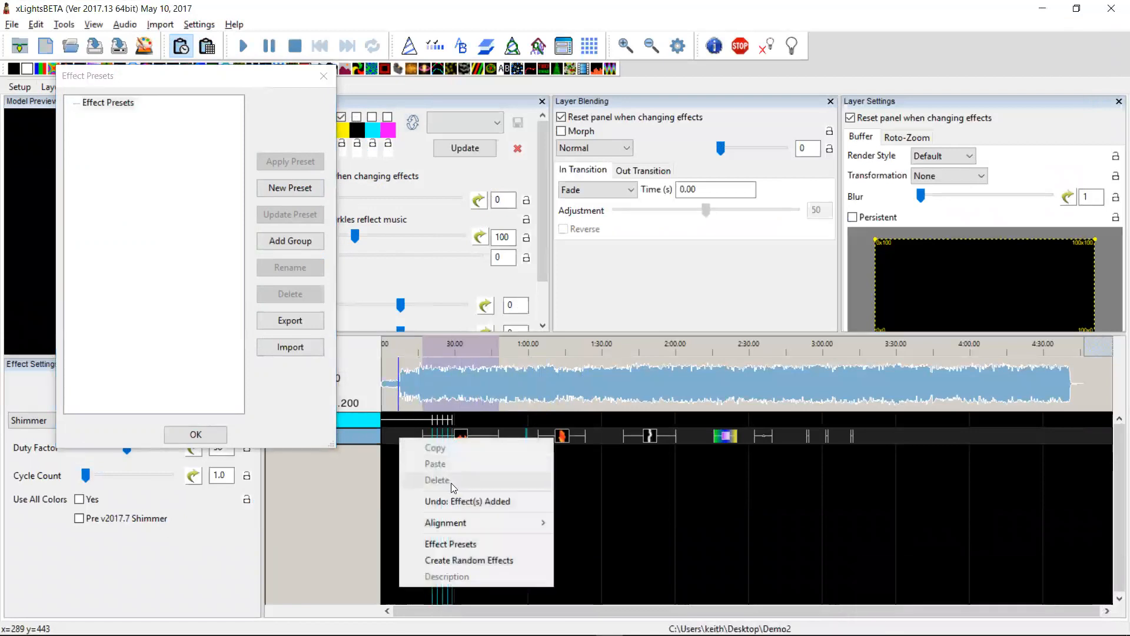
{"action": "left_click", "coordinate": [558, 556]}
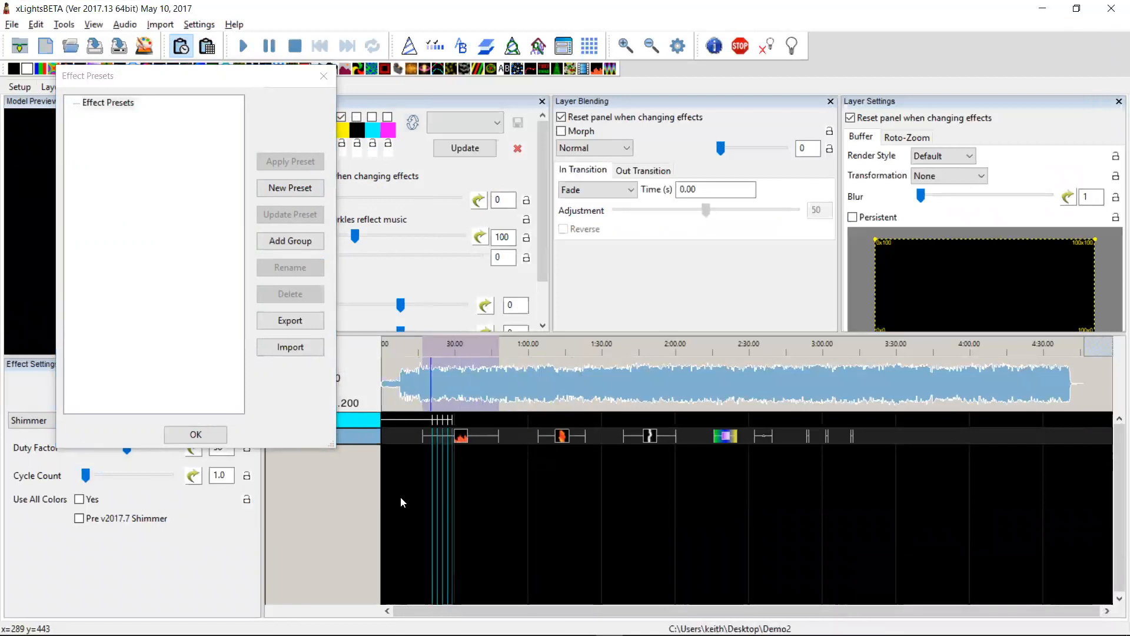
{"action": "right_click", "coordinate": [359, 434]}
{"action": "left_click", "coordinate": [418, 260]}
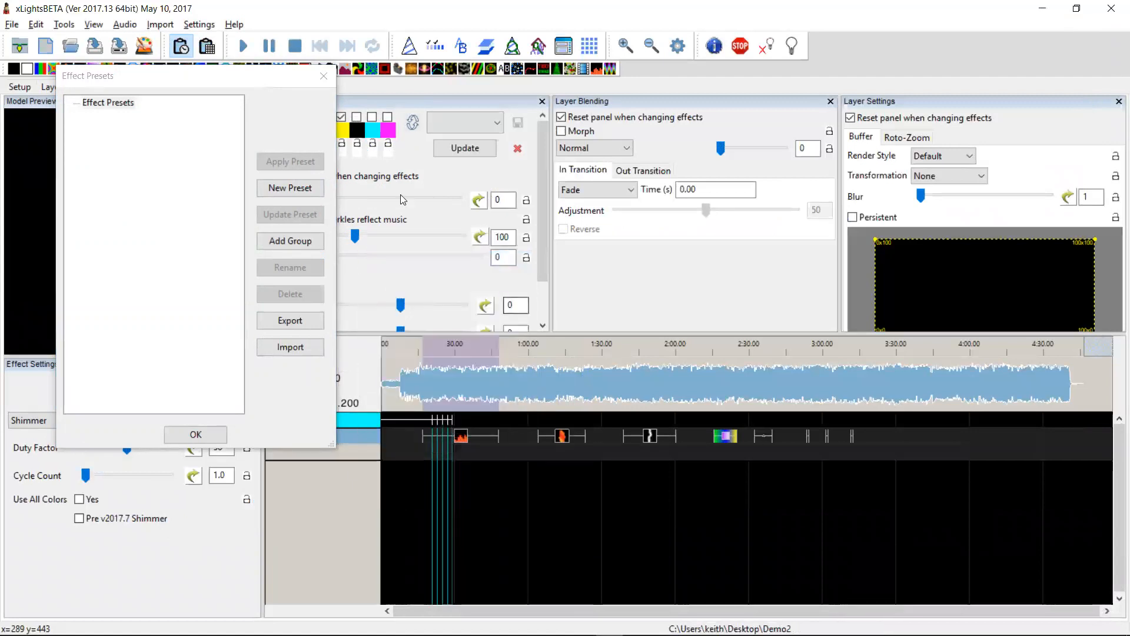
{"action": "left_click_drag", "start_coordinate": [428, 73], "coordinate": [485, 453]}
{"action": "left_click", "coordinate": [502, 452]}
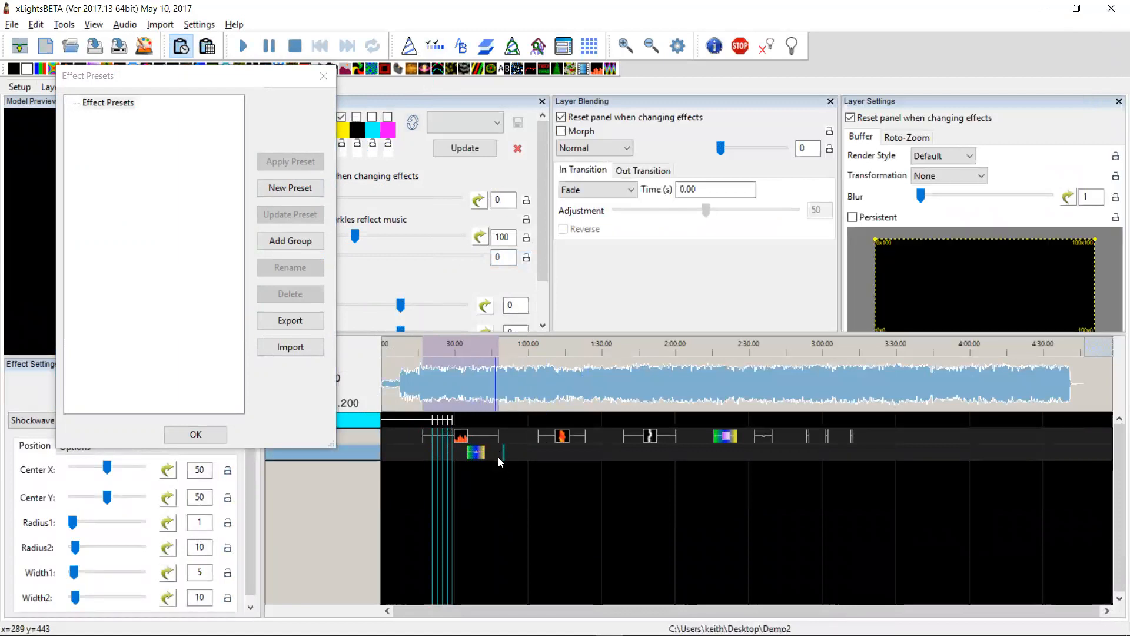
With the New Timing track turned off, select effects on the Matrix layers and save them as an effect preset named "fred".
{"action": "left_click", "coordinate": [207, 78]}
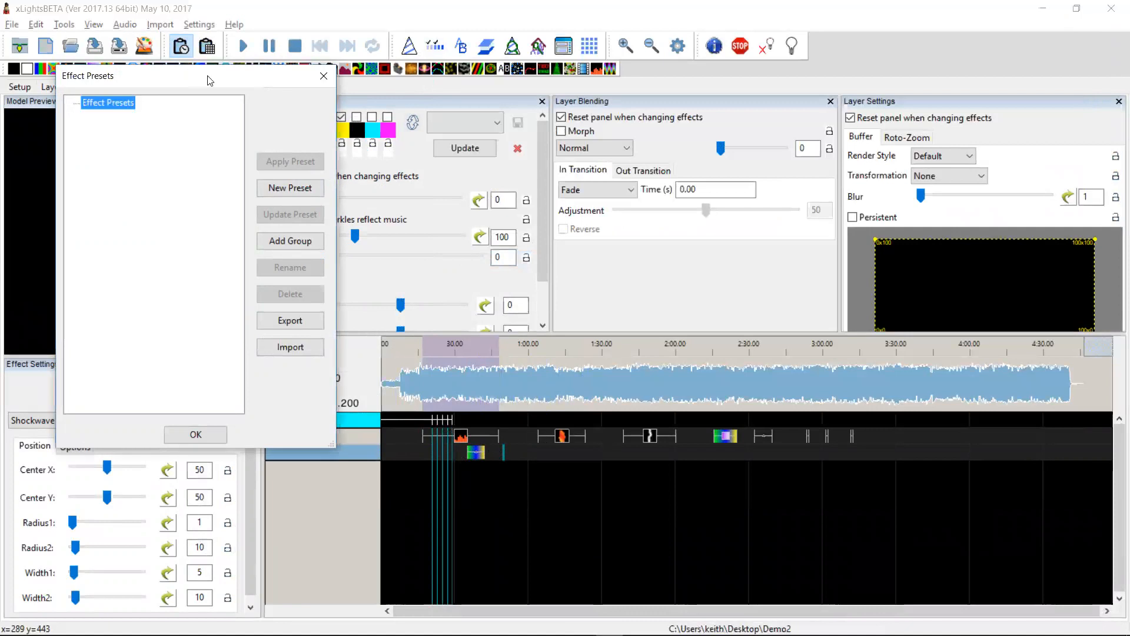
{"action": "left_click_drag", "start_coordinate": [198, 77], "coordinate": [707, 73]}
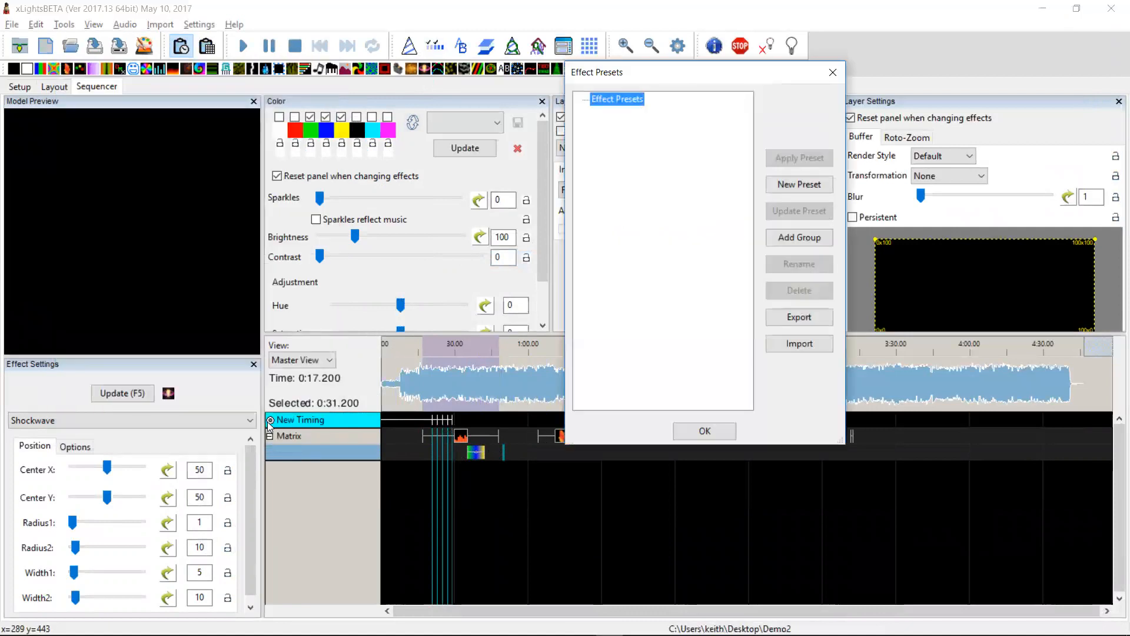
{"action": "left_click_drag", "start_coordinate": [406, 457], "coordinate": [507, 433]}
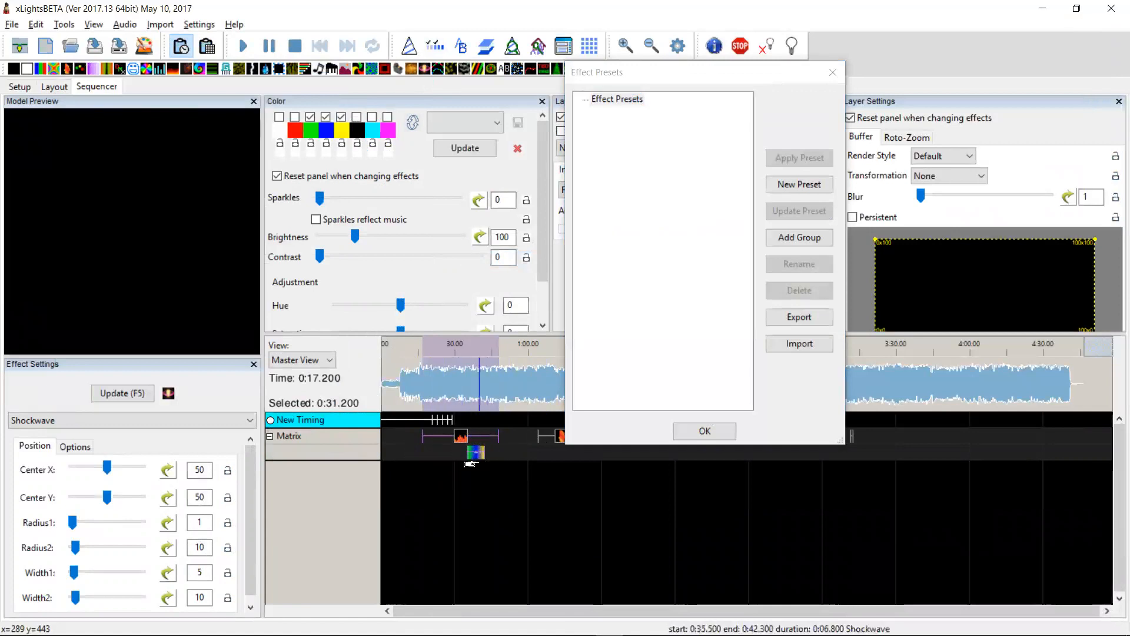
{"action": "left_click", "coordinate": [827, 184]}
{"action": "type", "text": "fire"}
{"action": "key", "text": "Return"}
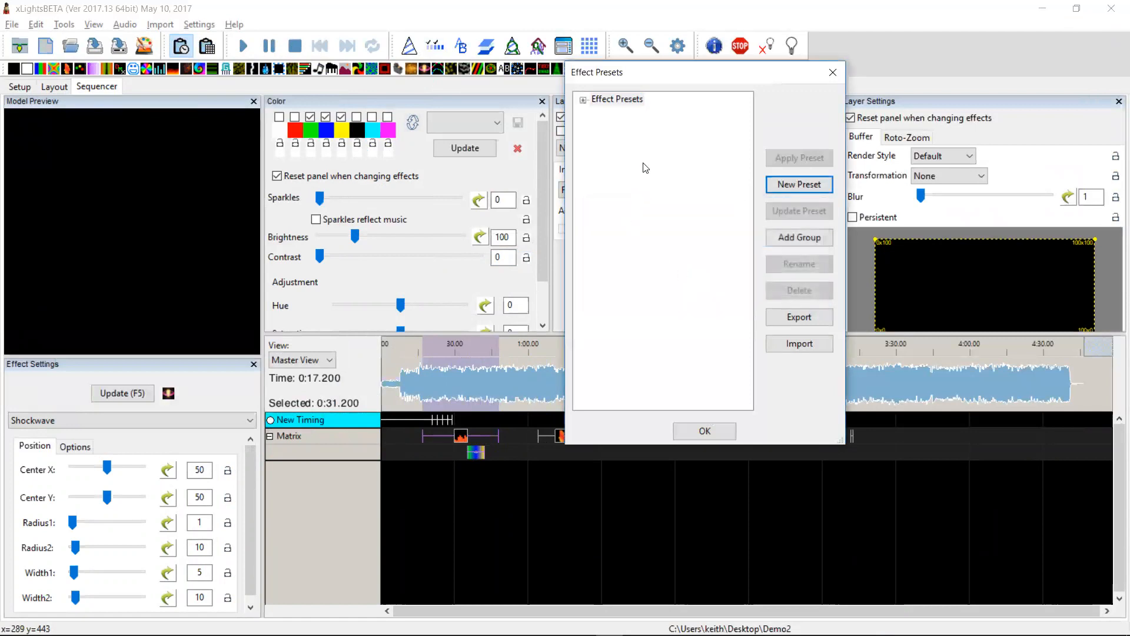
{"action": "left_click", "coordinate": [584, 101]}
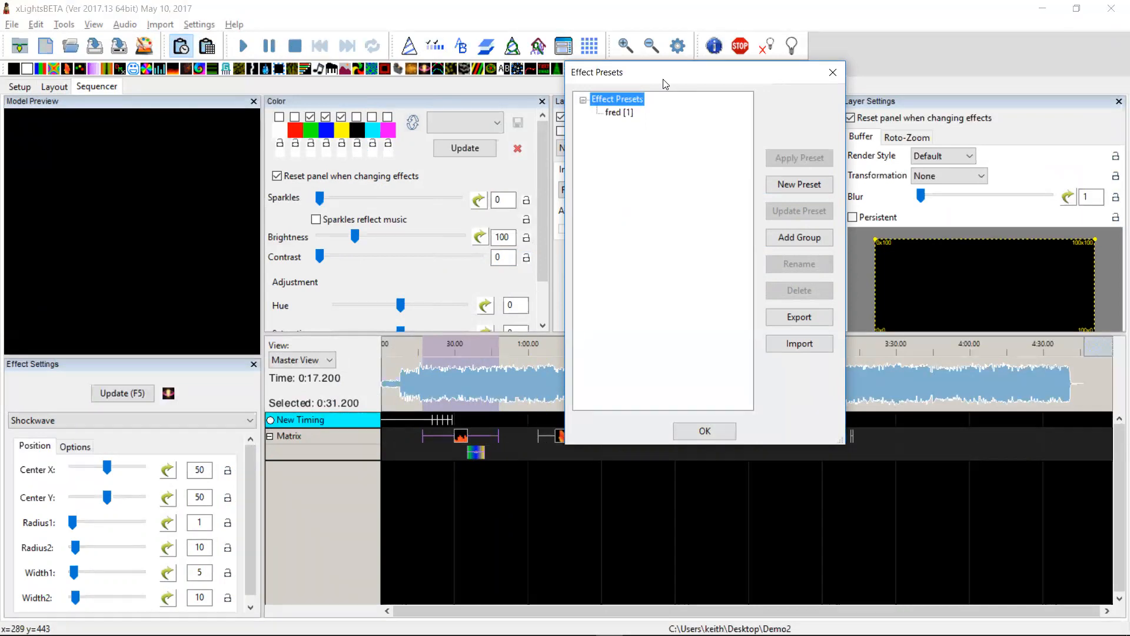
Move the Effect Presets window clear of the first effects, reactivate the New Timing track and try selecting both effect layers.
{"action": "left_click_drag", "start_coordinate": [665, 84], "coordinate": [235, 127]}
{"action": "left_click", "coordinate": [477, 453]}
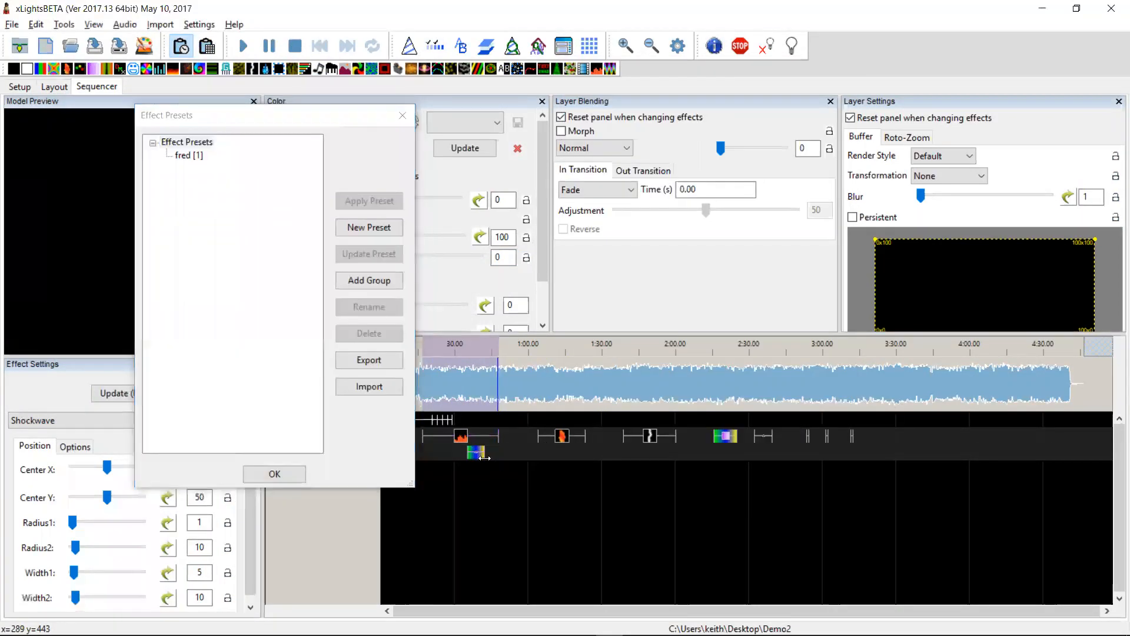
{"action": "left_click_drag", "start_coordinate": [493, 458], "coordinate": [450, 432]}
{"action": "left_click", "coordinate": [331, 123]}
{"action": "left_click_drag", "start_coordinate": [336, 120], "coordinate": [930, 133]}
{"action": "left_click", "coordinate": [270, 420]}
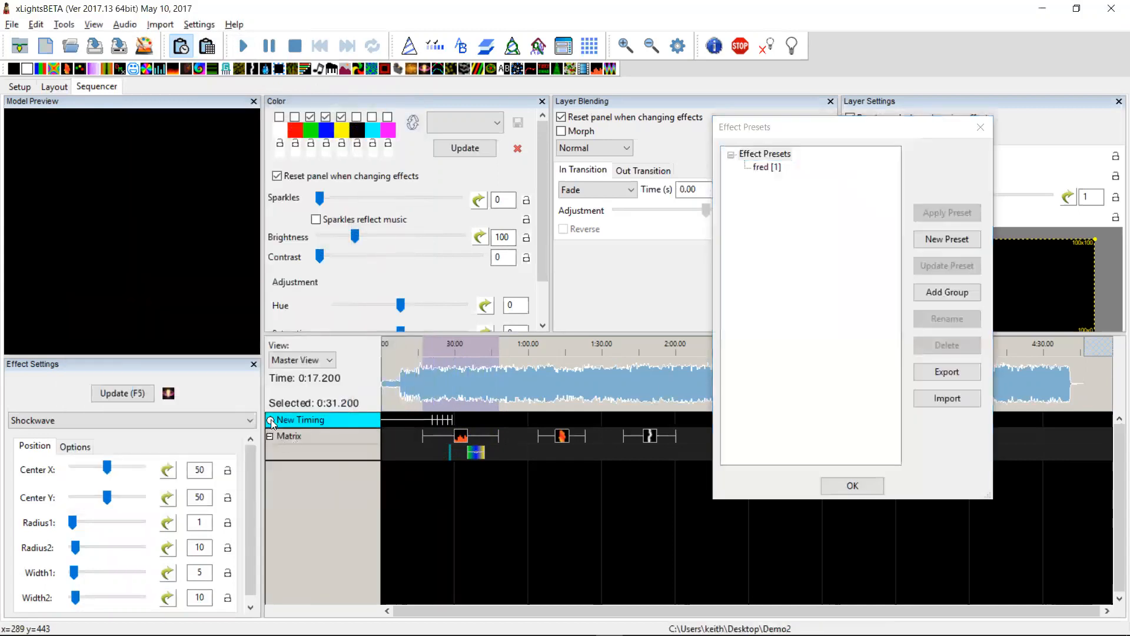
{"action": "left_click", "coordinate": [477, 447]}
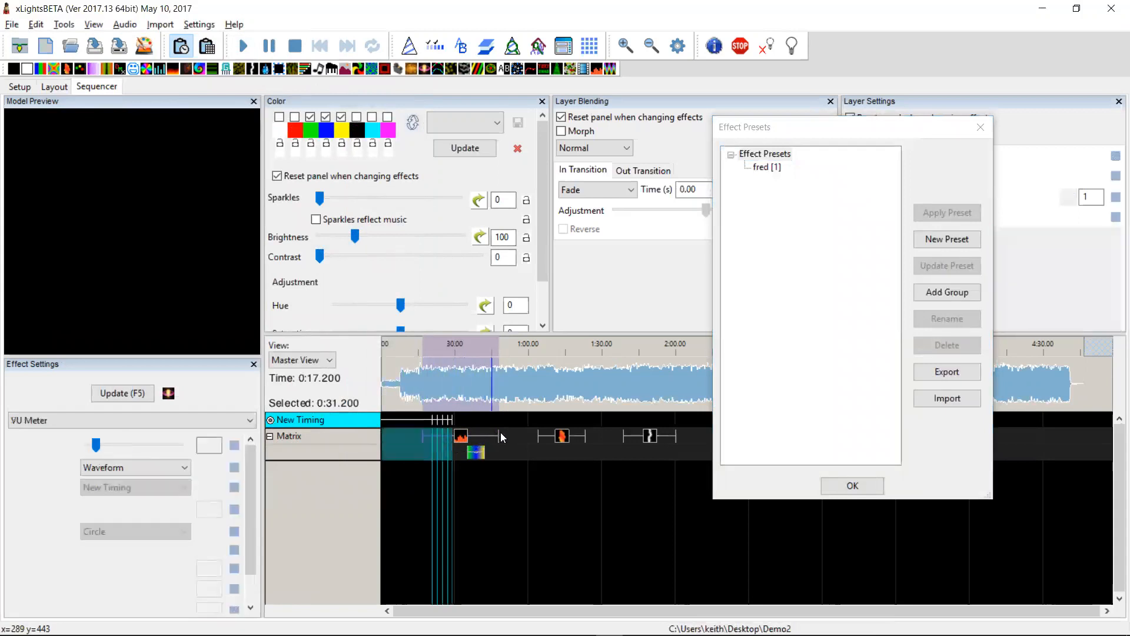
Add timing marks to the New Timing track at about 0:58 and near the start of the Shockwave effect.
{"action": "left_click", "coordinate": [524, 392]}
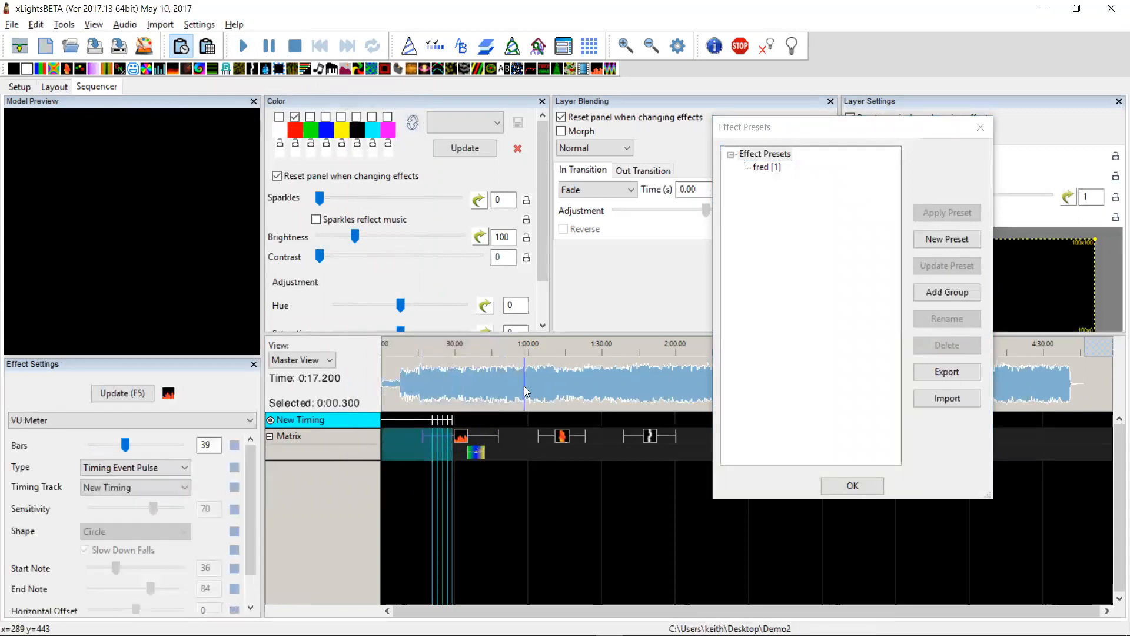
{"action": "key", "text": "t"}
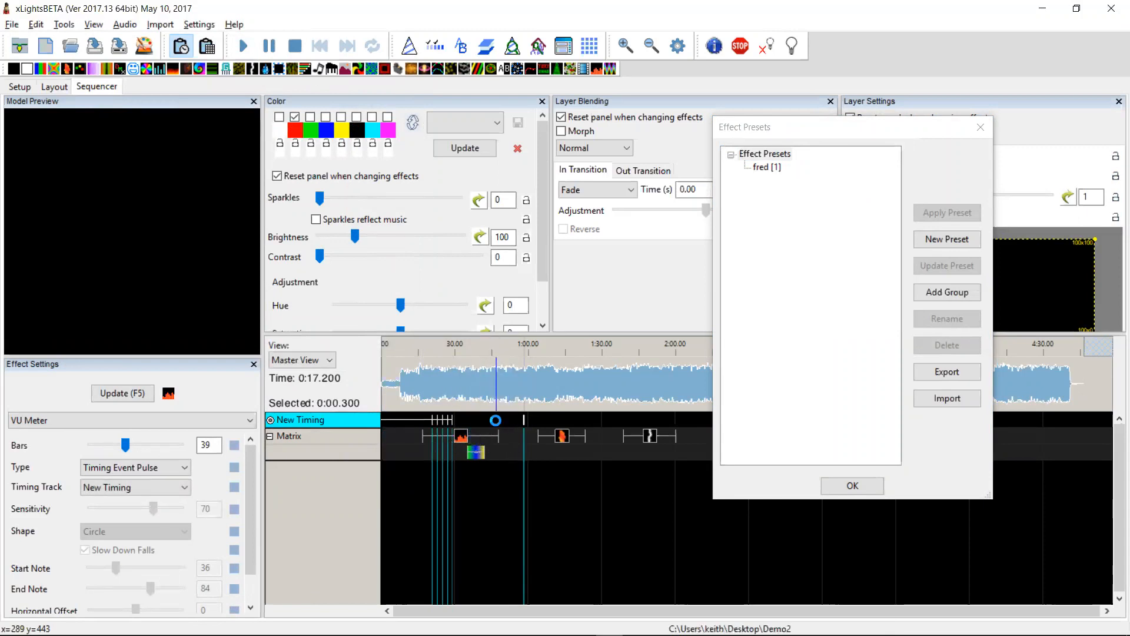
{"action": "key", "text": "t"}
{"action": "left_click", "coordinate": [619, 358]}
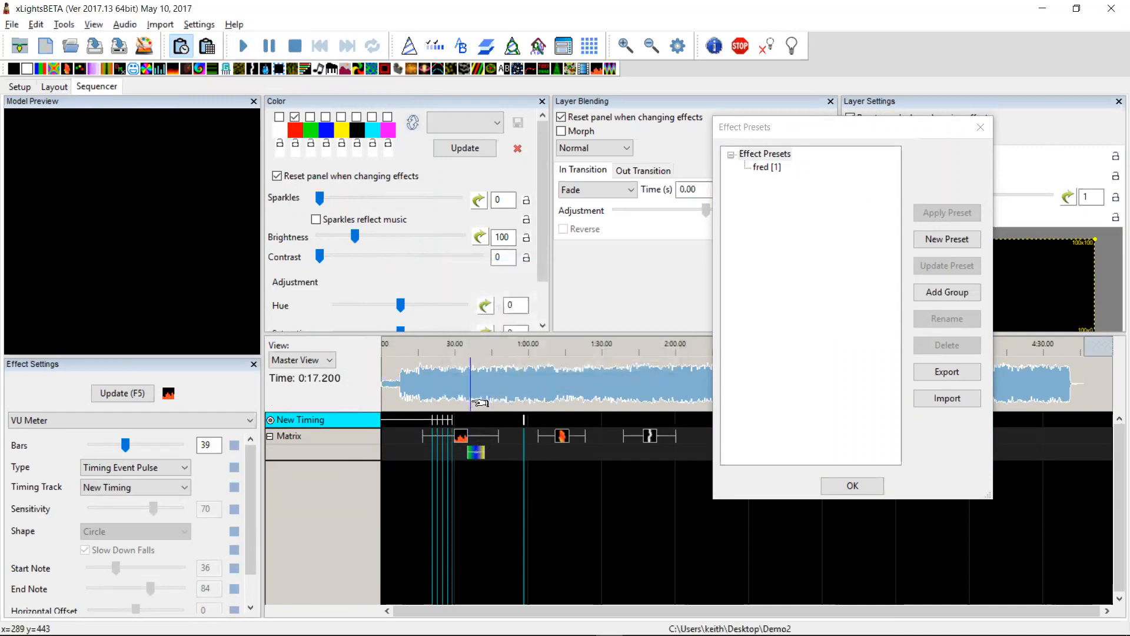
Select the timing cells covering the VU Meter and Shockwave effects on both Matrix layers and save them as preset "gt".
{"action": "left_click", "coordinate": [447, 436]}
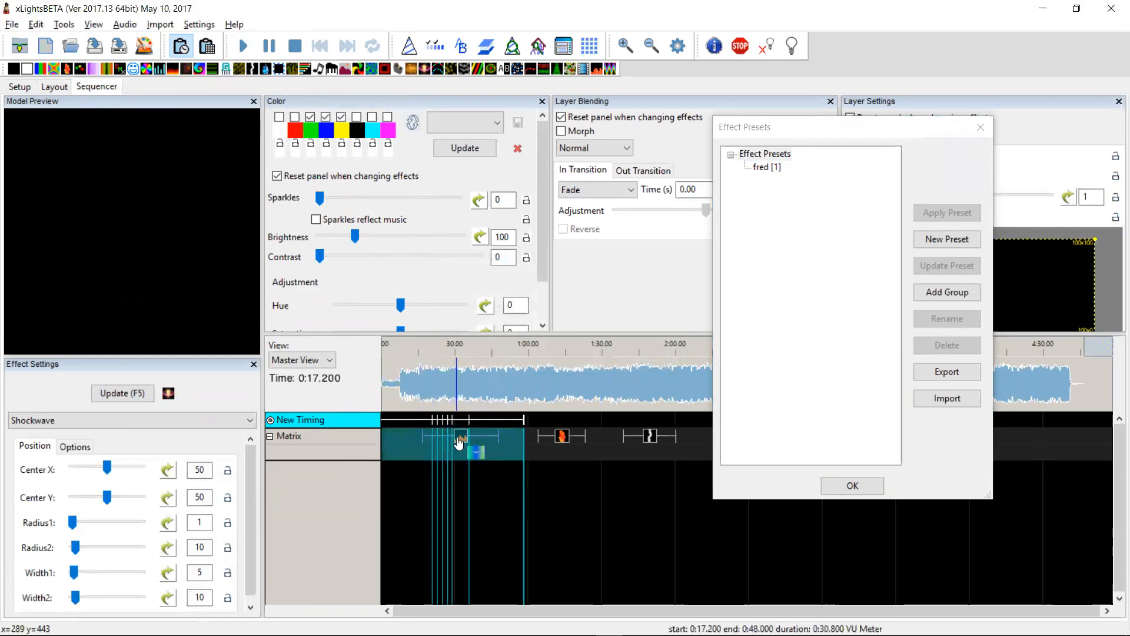
{"action": "left_click", "coordinate": [946, 238]}
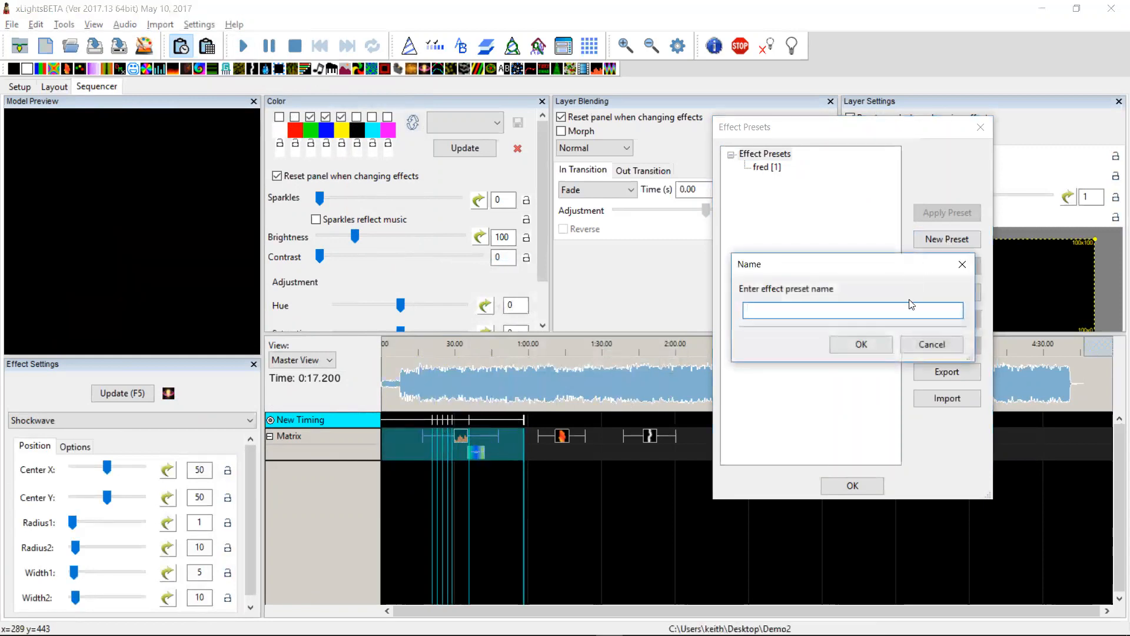
{"action": "key", "text": "Return"}
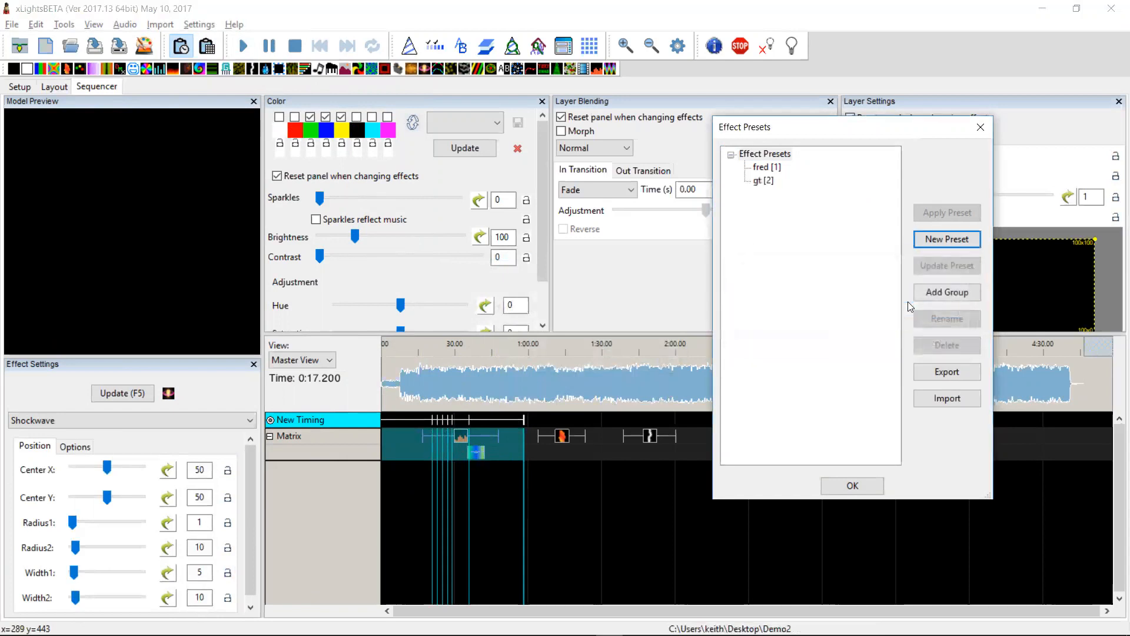
Apply the "gt" preset to the upper Matrix layer at about 2:05 and move the Effect Presets window clear of the timeline.
{"action": "left_click", "coordinate": [765, 181]}
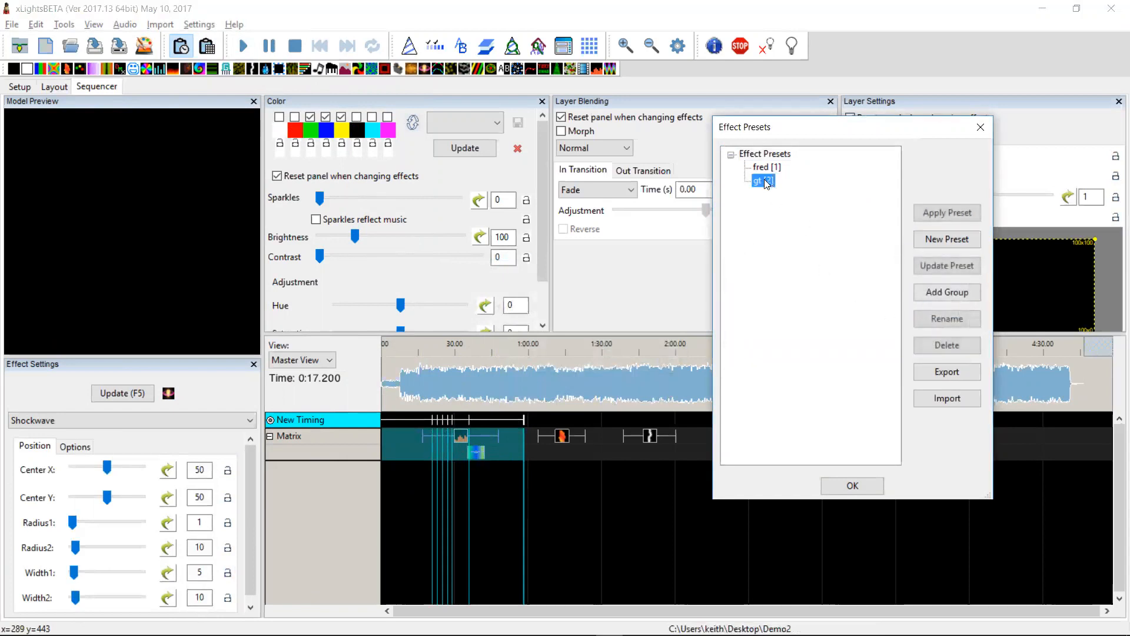
{"action": "left_click", "coordinate": [686, 436]}
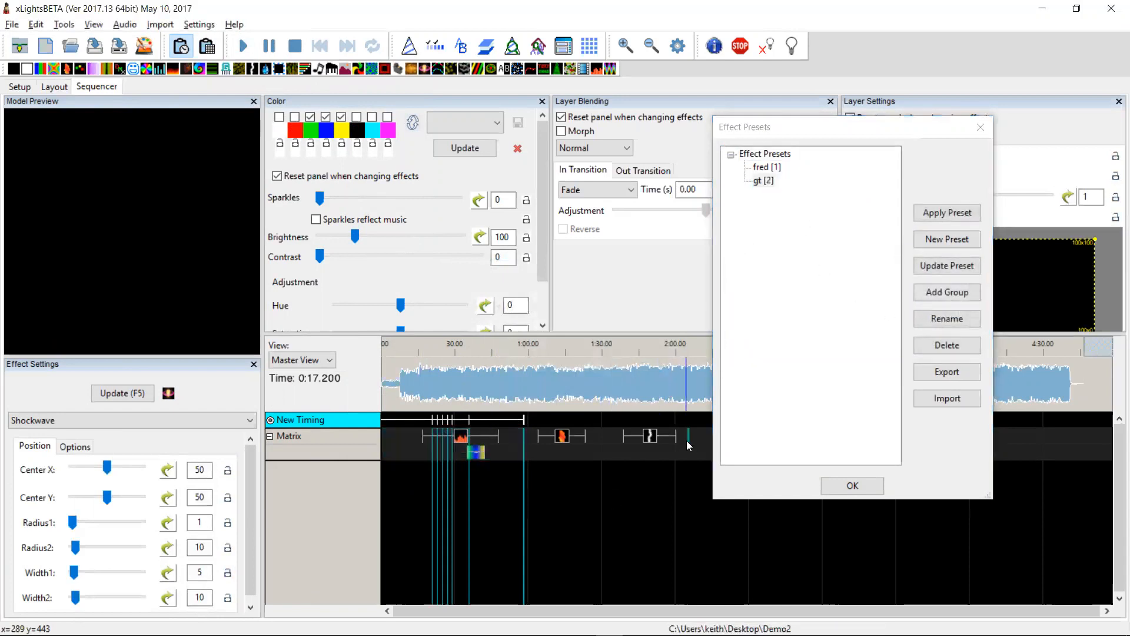
{"action": "left_click", "coordinate": [948, 213]}
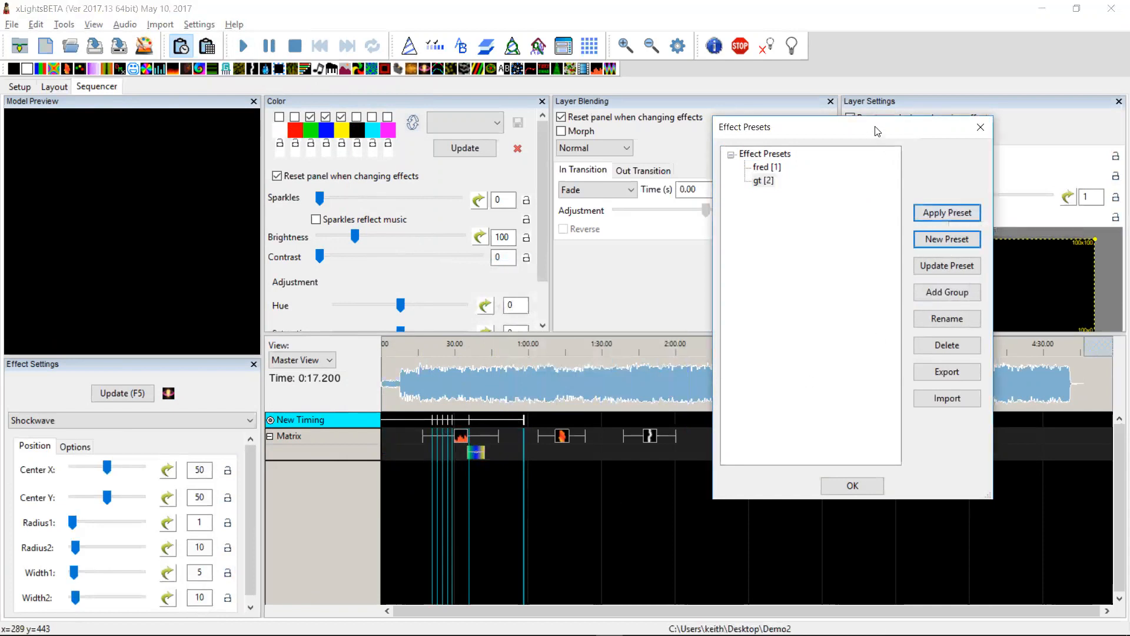
{"action": "left_click_drag", "start_coordinate": [889, 133], "coordinate": [1041, 109]}
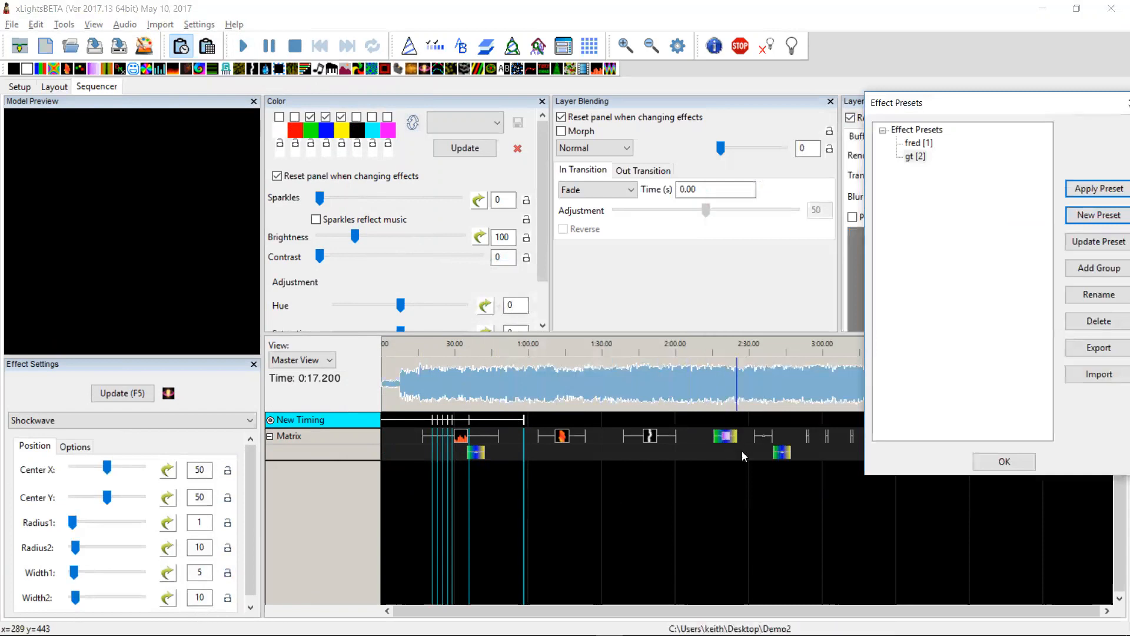
Turn off the New Timing track and delete the effects on both Matrix layers up to about 3:00.
{"action": "left_click", "coordinate": [270, 419]}
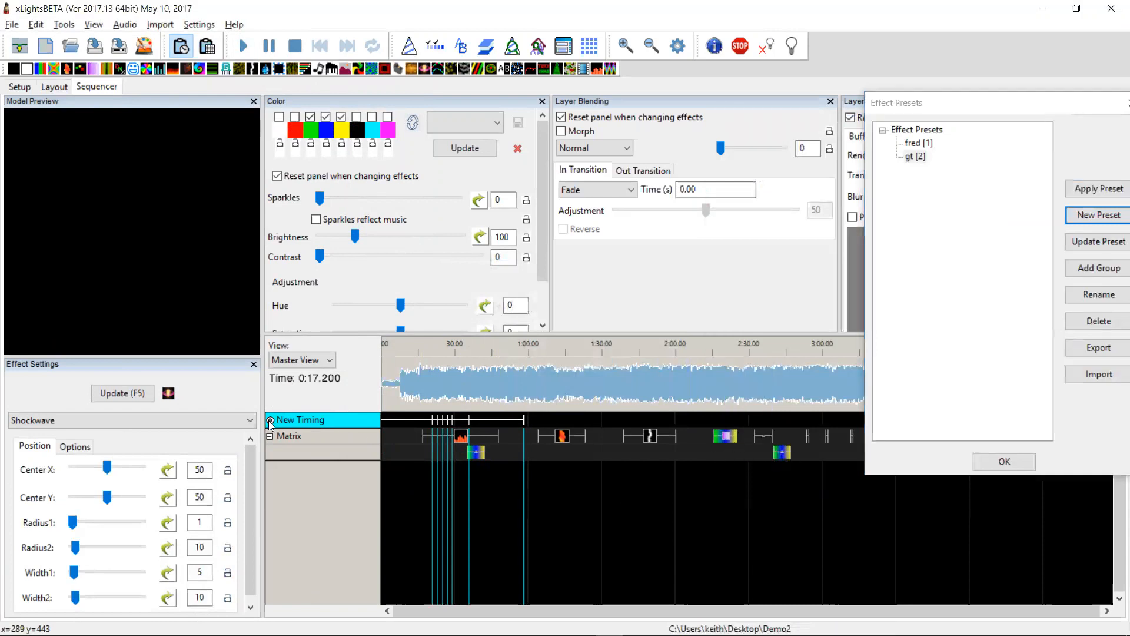
{"action": "left_click_drag", "start_coordinate": [411, 456], "coordinate": [829, 436]}
{"action": "key", "text": "Delete"}
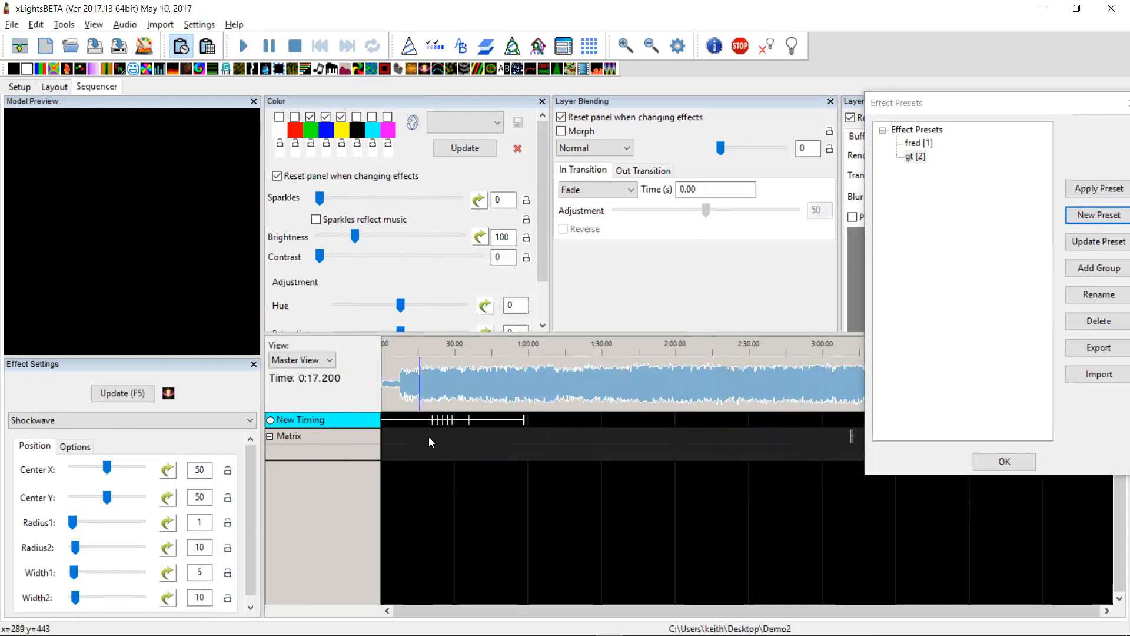
Apply the "gt" preset to the upper Matrix layer at about 0:33 and again at about 1:19.
{"action": "left_click", "coordinate": [461, 435]}
{"action": "left_click", "coordinate": [1096, 187]}
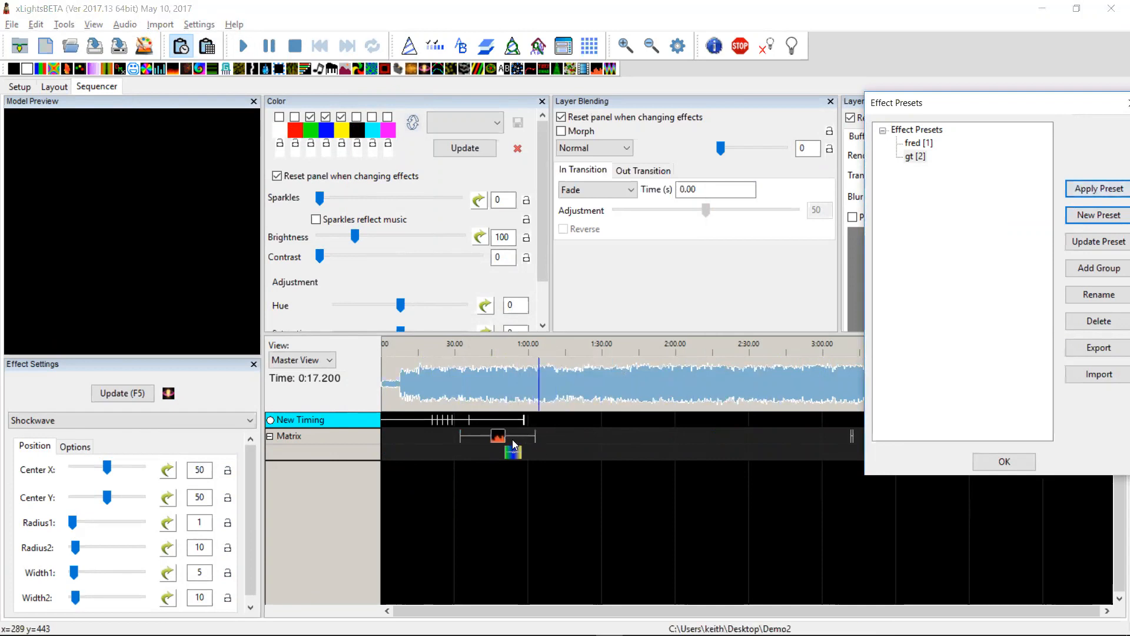
{"action": "left_click", "coordinate": [574, 439]}
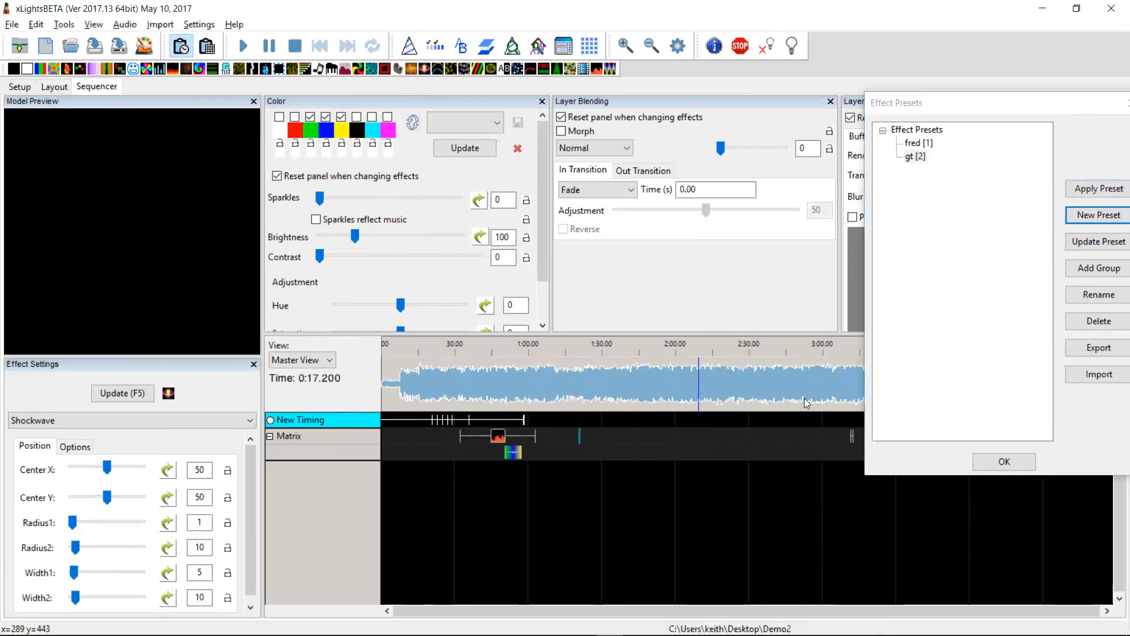
{"action": "left_click", "coordinate": [1100, 188]}
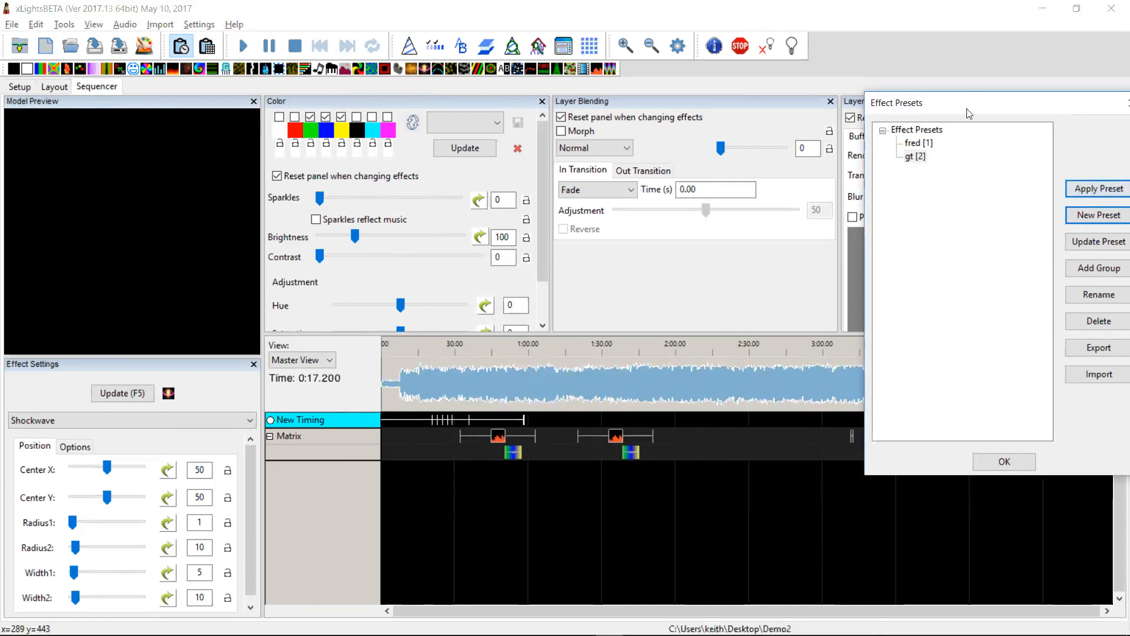
Bring the Effect Presets window fully into view and export the "gt" preset as gt.xpreset in the Demo2 folder.
{"action": "left_click_drag", "start_coordinate": [969, 113], "coordinate": [855, 116]}
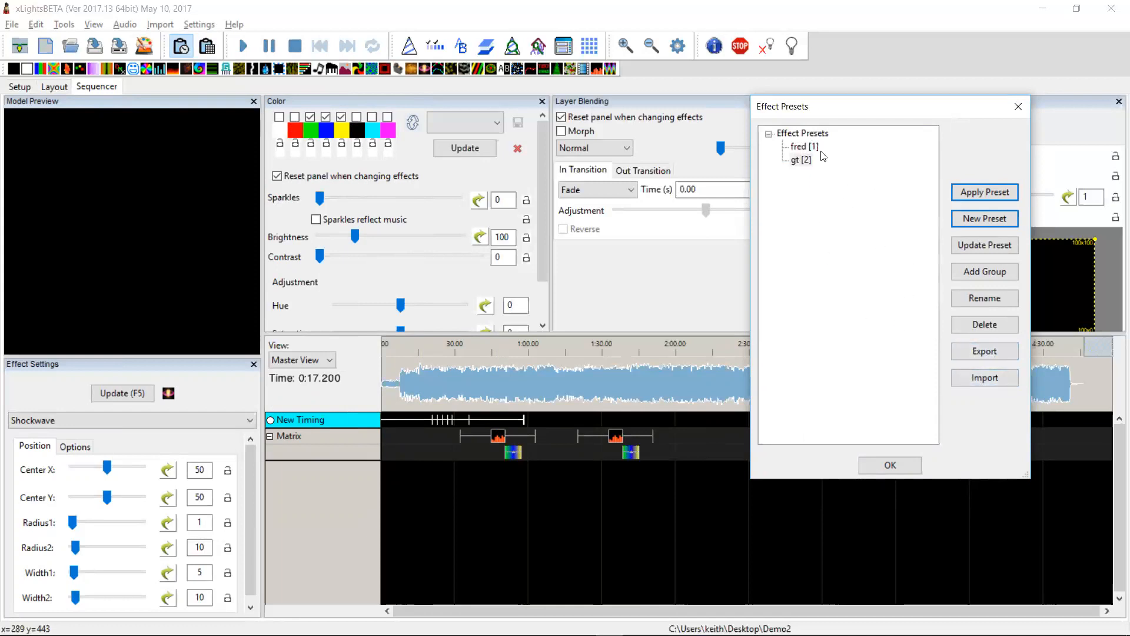
{"action": "left_click", "coordinate": [804, 160]}
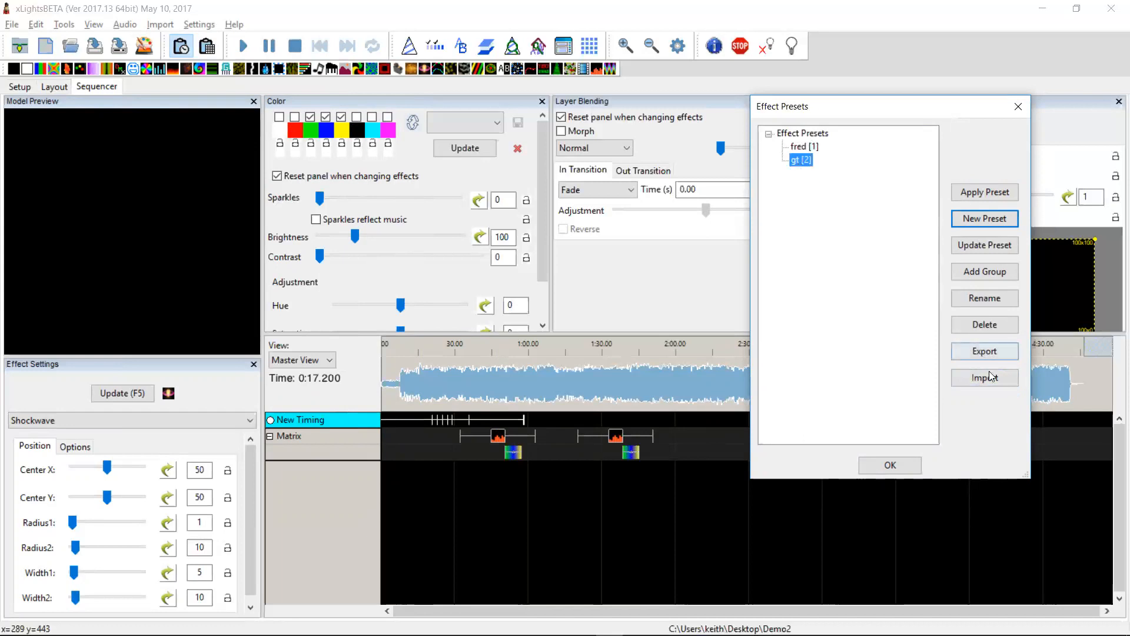
{"action": "left_click", "coordinate": [985, 352]}
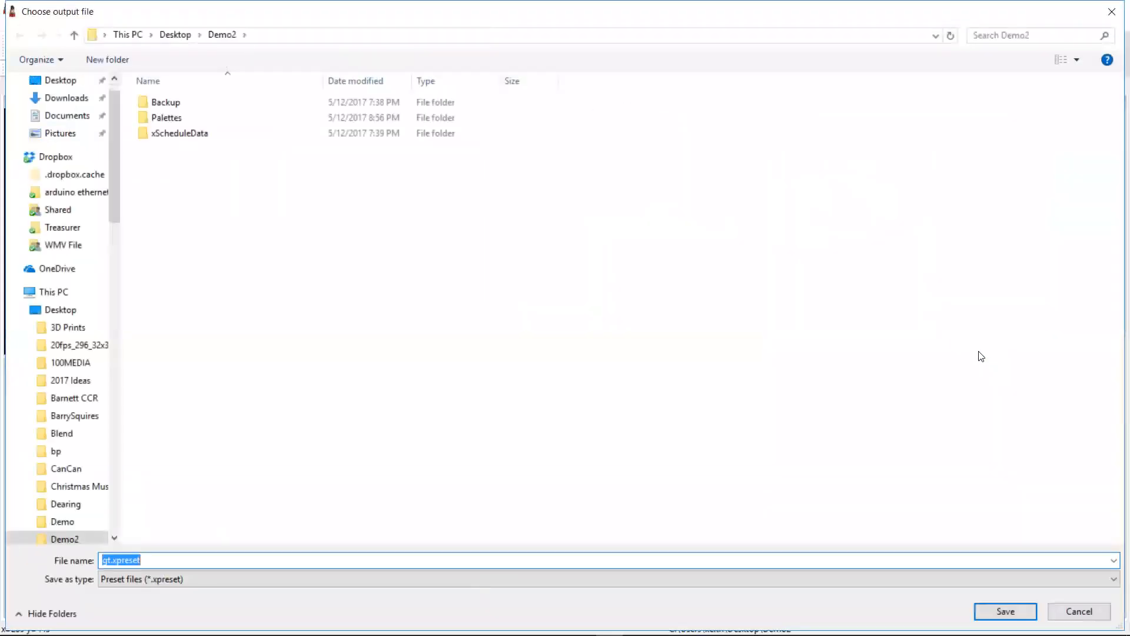
{"action": "left_click", "coordinate": [1006, 612]}
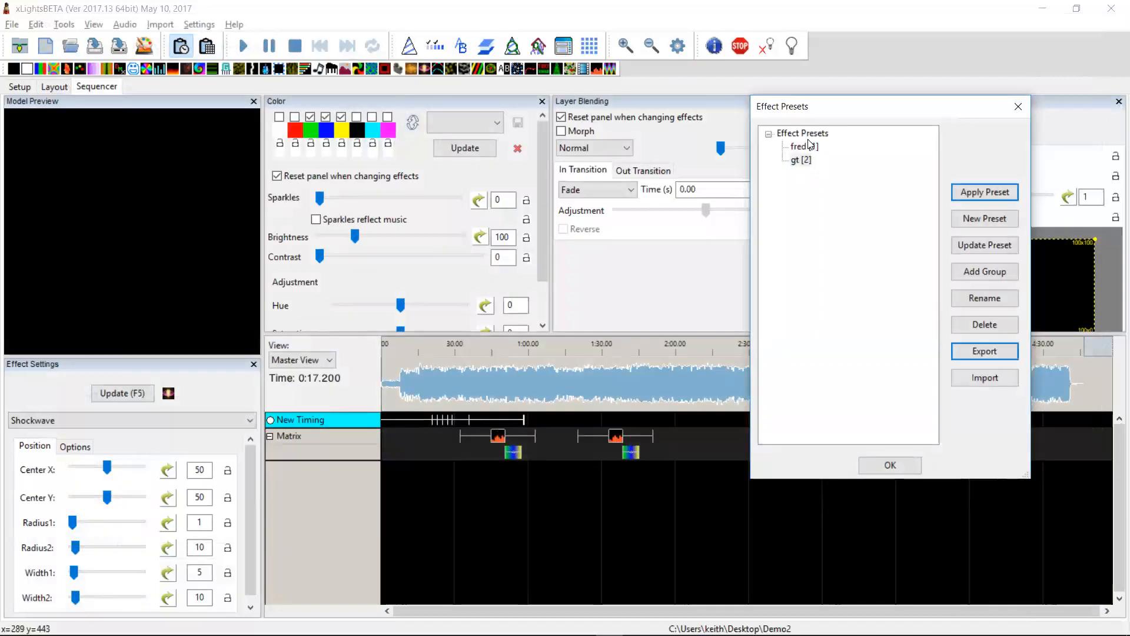
Export the whole Effect Presets root as Effect Presets.xpreset in the Demo2 folder.
{"action": "left_click", "coordinate": [773, 137]}
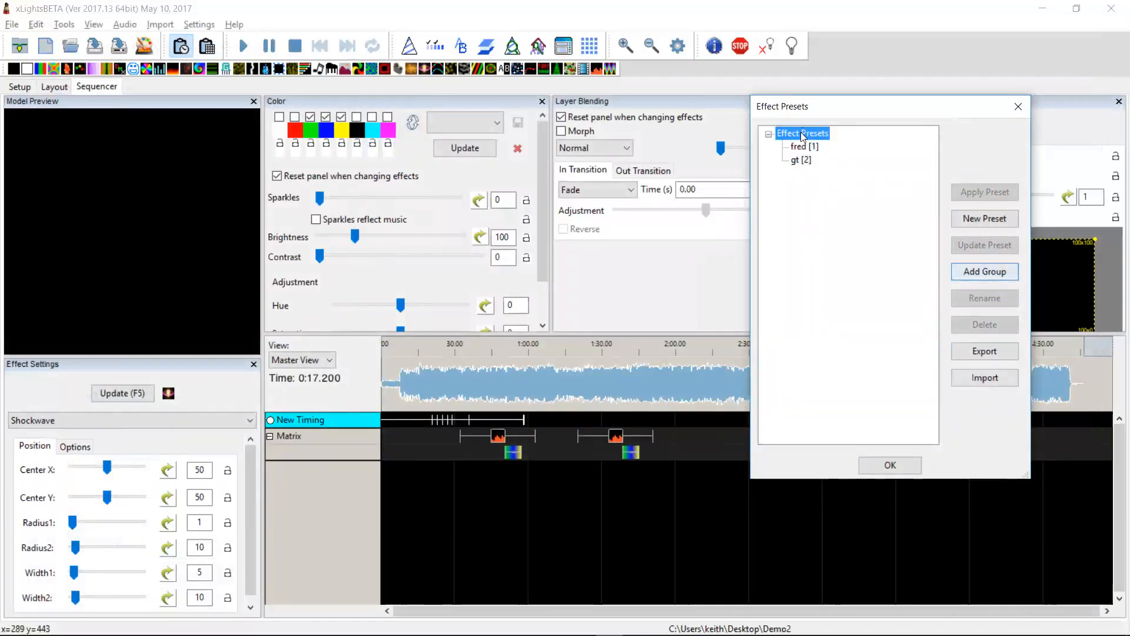
{"action": "left_click", "coordinate": [978, 352]}
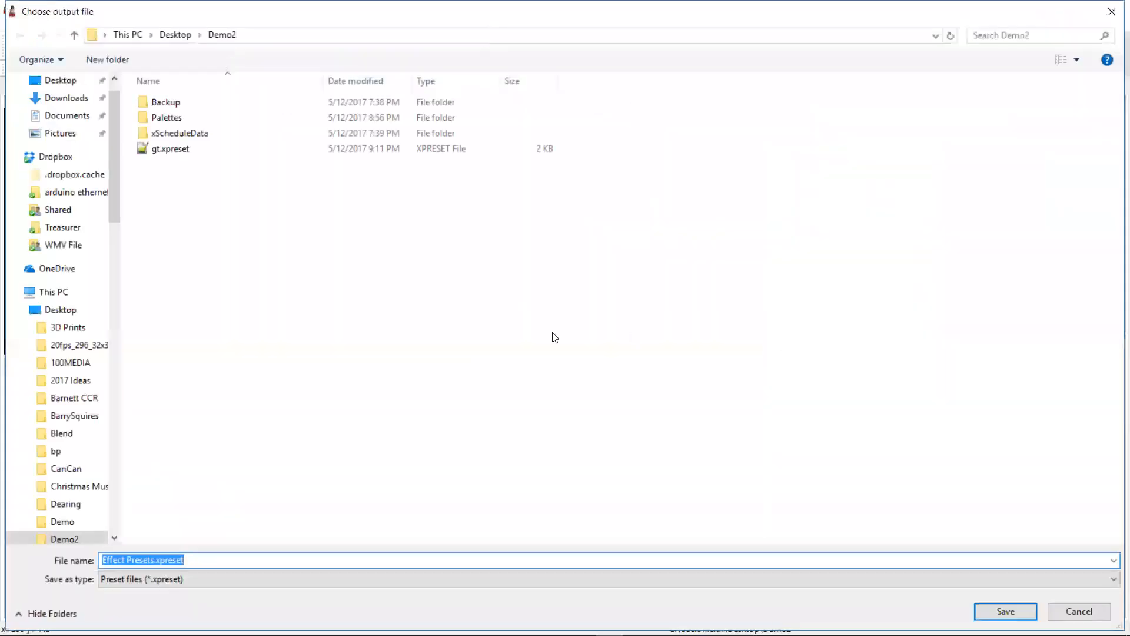
{"action": "left_click", "coordinate": [1000, 611]}
Add an effect preset group named "dfgsdf".
{"action": "left_click", "coordinate": [807, 160]}
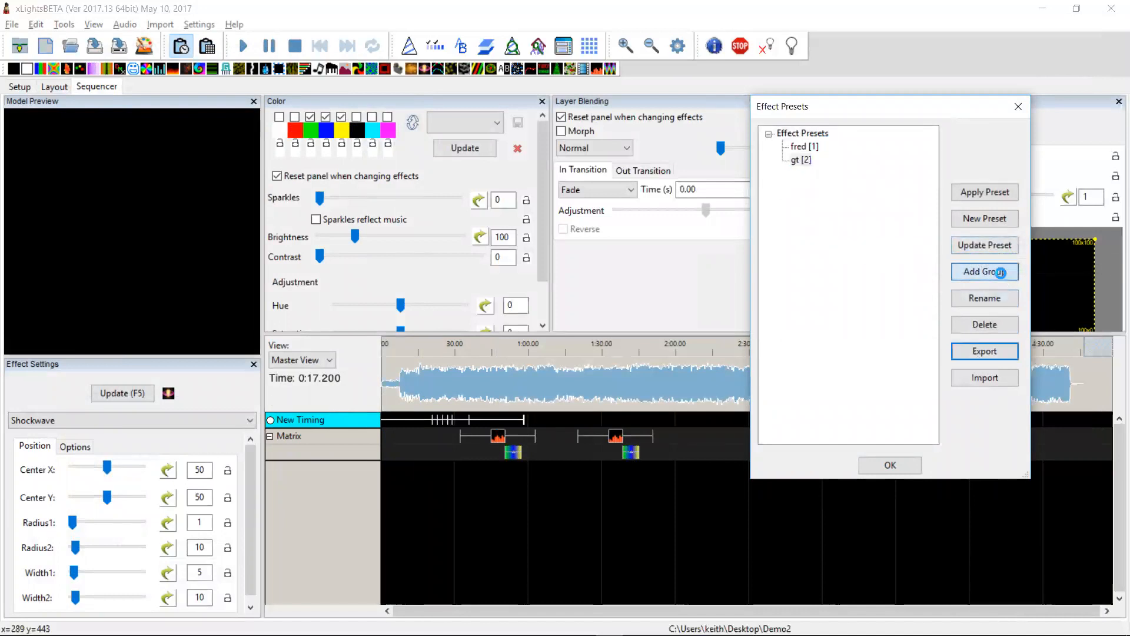
{"action": "left_click", "coordinate": [1000, 271]}
{"action": "type", "text": "dfgsdf"}
{"action": "left_click", "coordinate": [877, 324]}
Import Effect Presets.xpreset into the "dfgsdf" group and expand the group.
{"action": "left_click", "coordinate": [798, 176]}
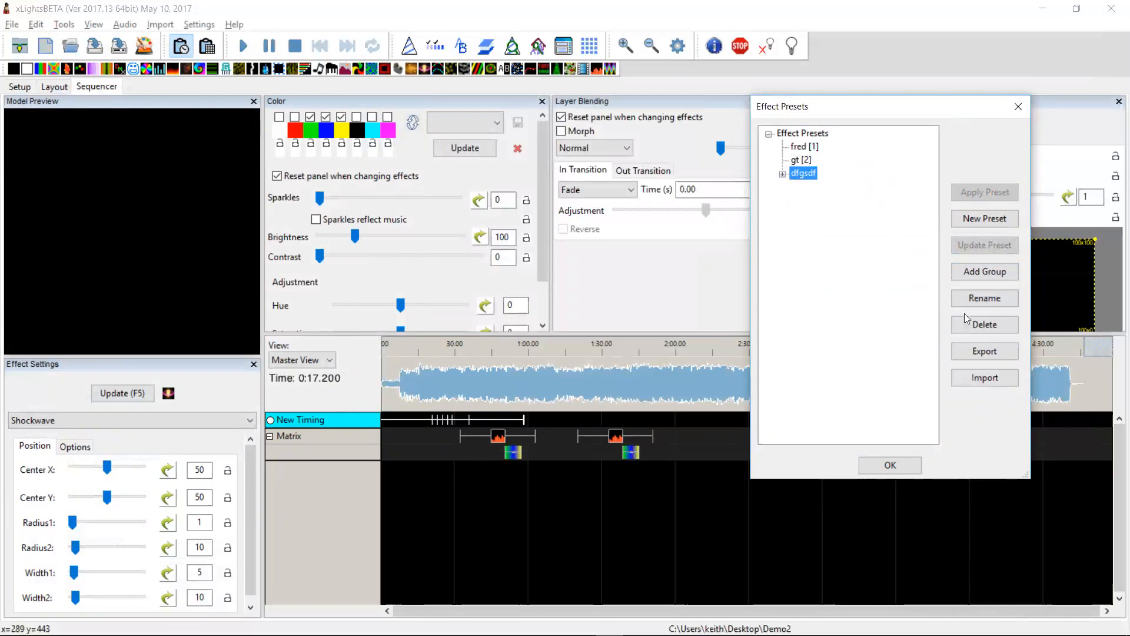
{"action": "left_click", "coordinate": [992, 380]}
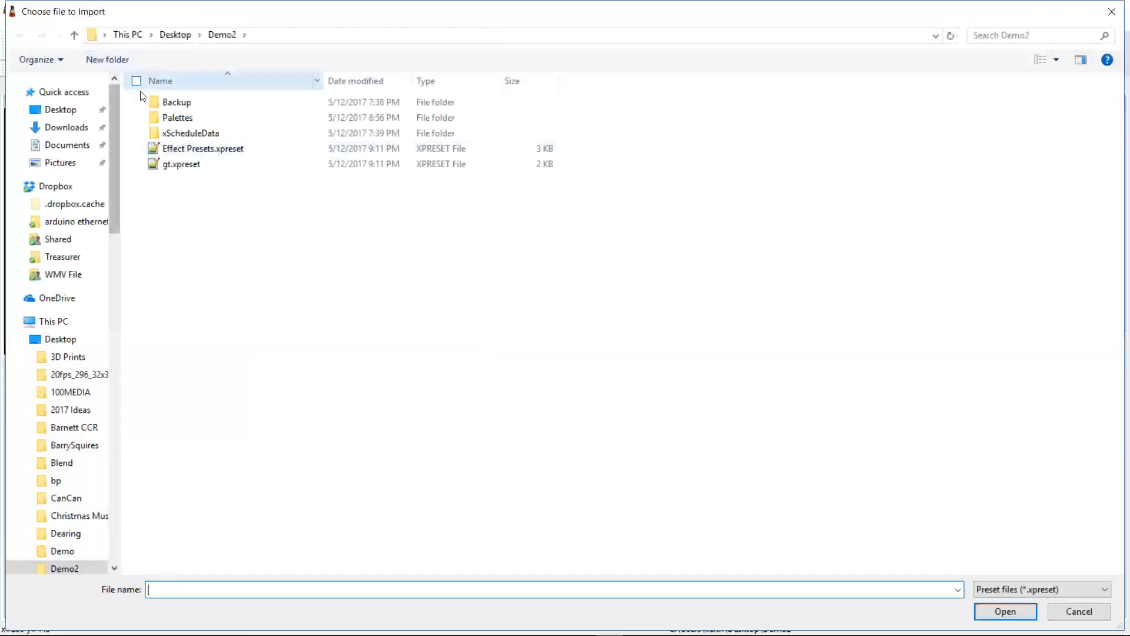
{"action": "double_click", "coordinate": [173, 152]}
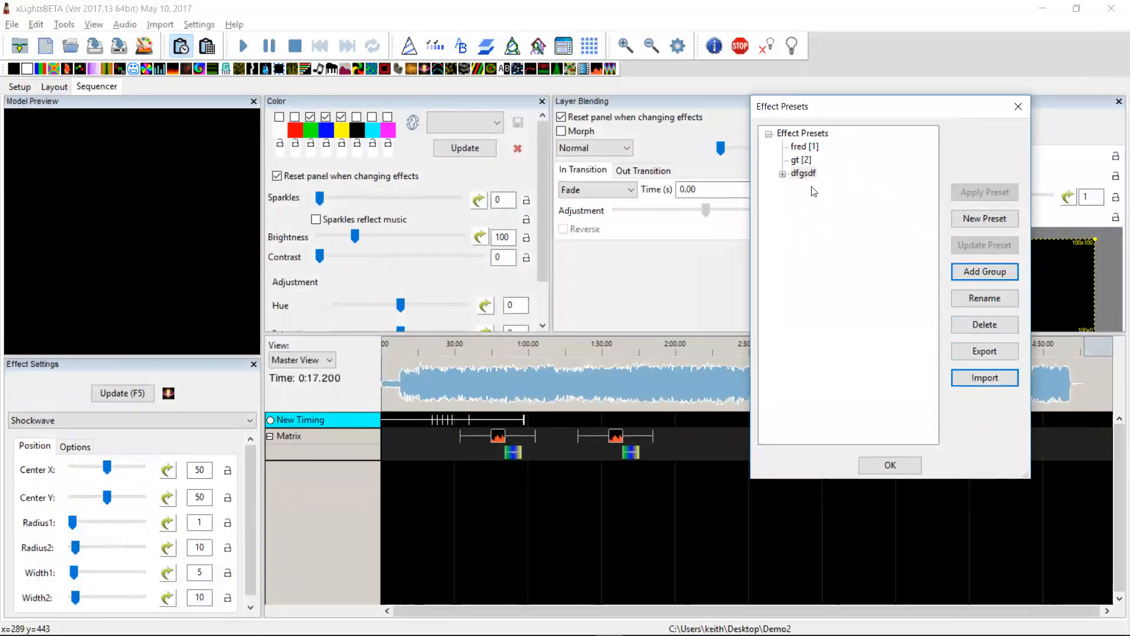
{"action": "left_click", "coordinate": [783, 175]}
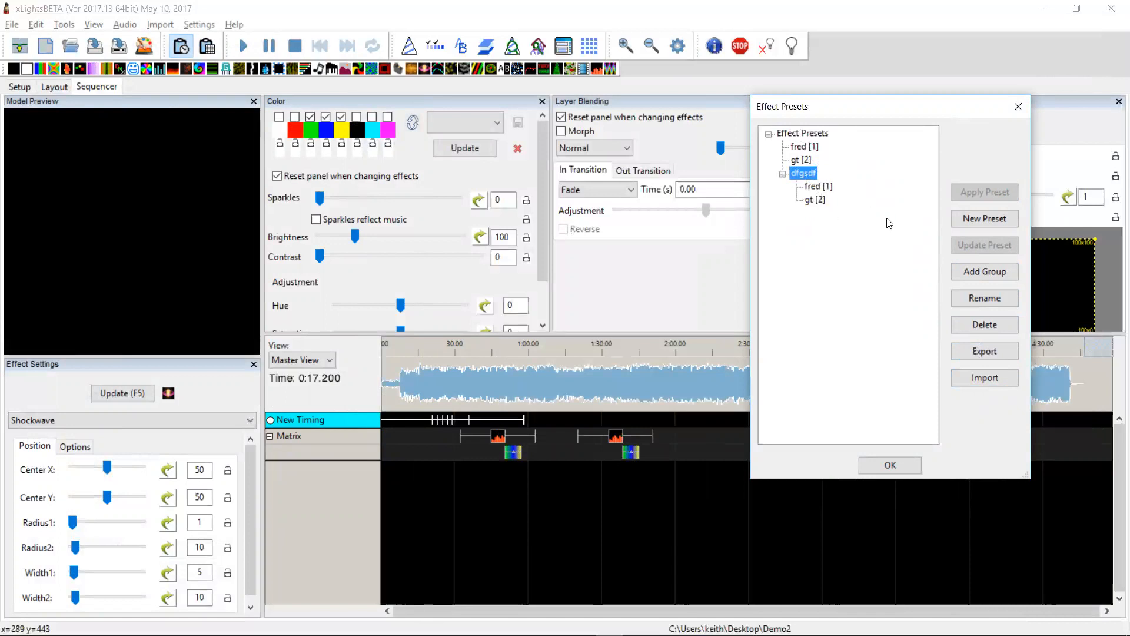
Add a second preset group named "fgdfgs" under the Effect Presets root.
{"action": "left_click", "coordinate": [798, 133]}
{"action": "left_click", "coordinate": [1000, 277]}
{"action": "type", "text": "fgdfgs"}
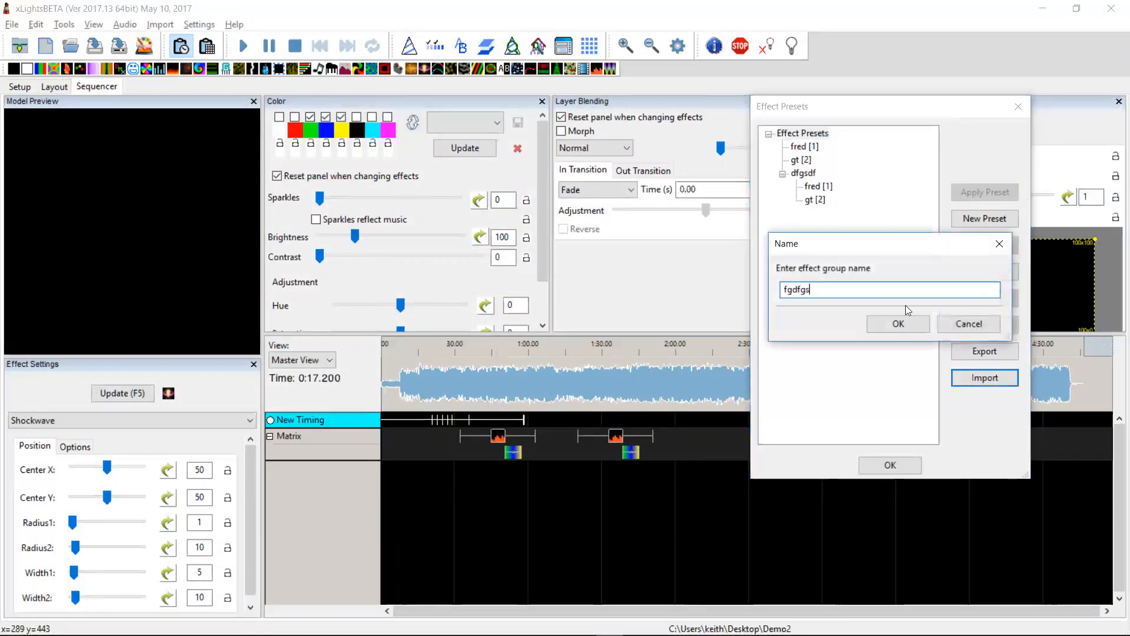
{"action": "left_click", "coordinate": [898, 324]}
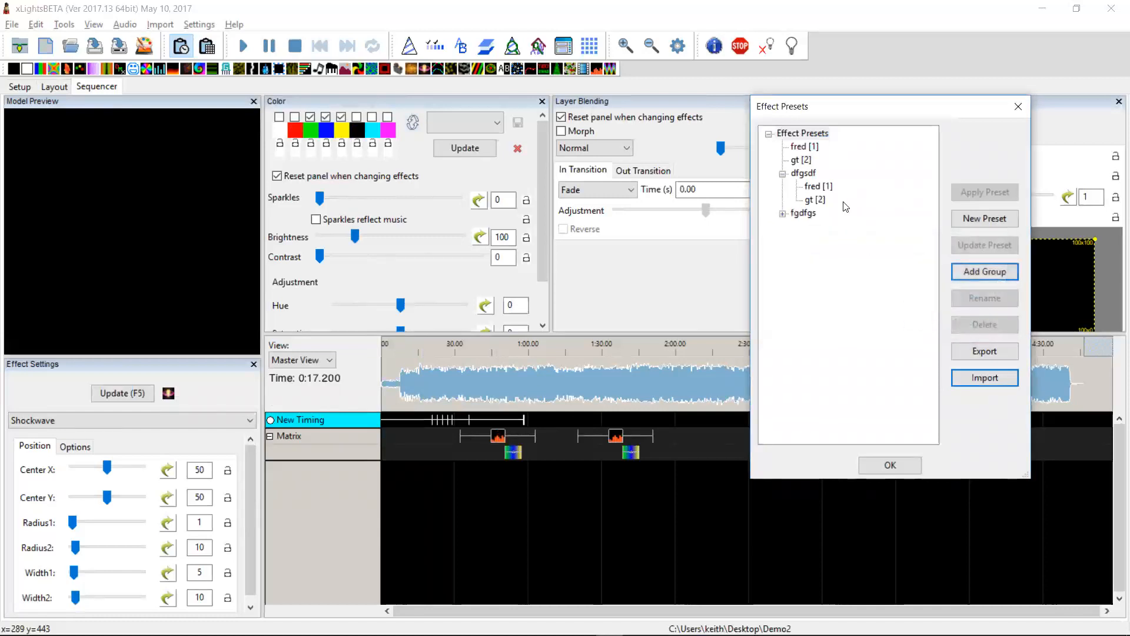
Import Effect Presets.xpreset and gt.xpreset together into the "fgdfgs" group and expand the group.
{"action": "left_click", "coordinate": [792, 214]}
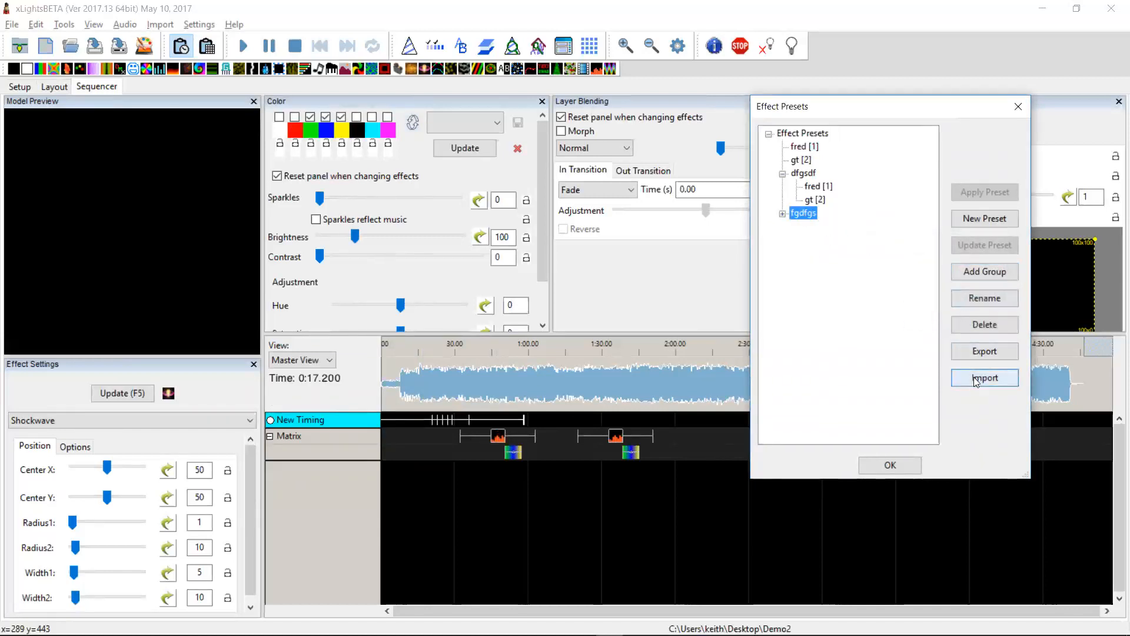
{"action": "left_click", "coordinate": [993, 384]}
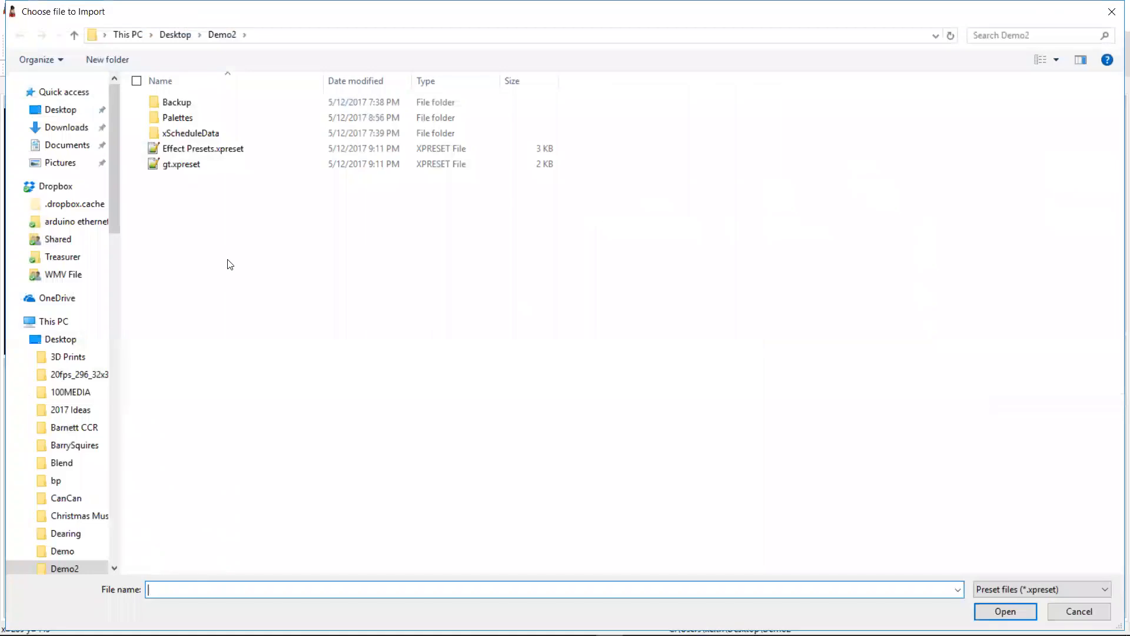
{"action": "left_click", "coordinate": [180, 151]}
{"action": "left_click", "coordinate": [181, 165], "text": "ctrl"}
{"action": "left_click", "coordinate": [1013, 612]}
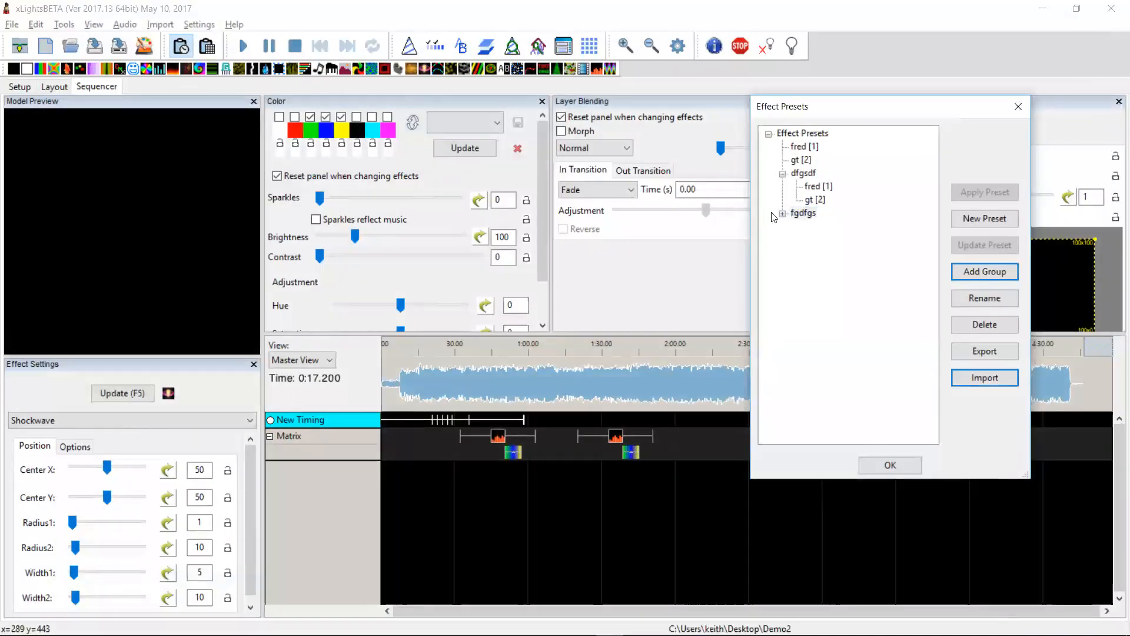
{"action": "left_click", "coordinate": [783, 214]}
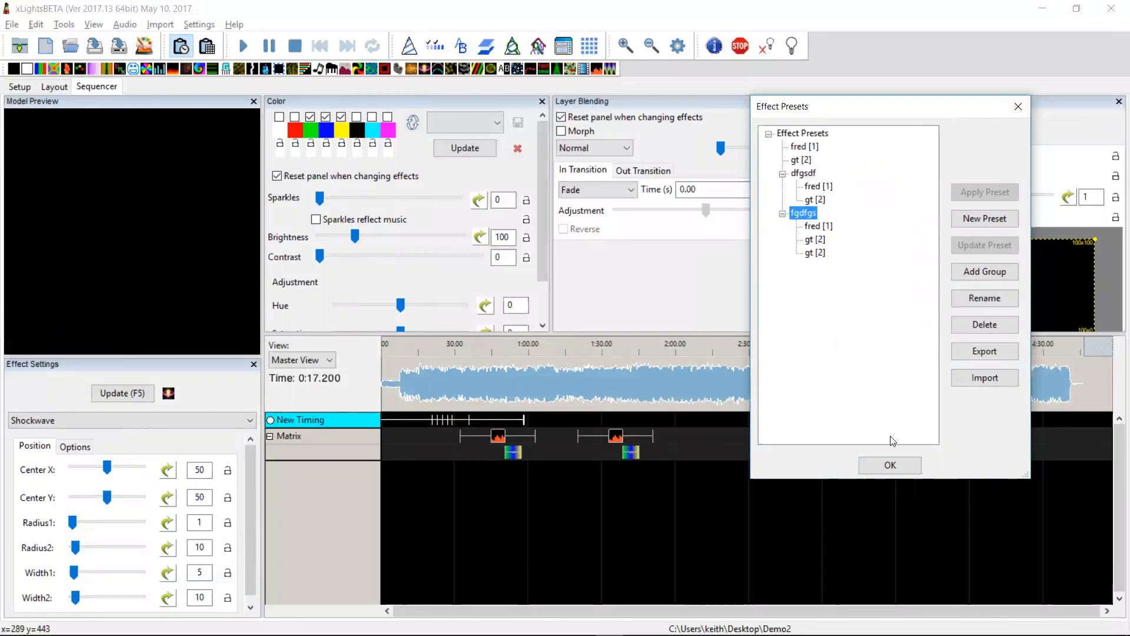
Switch to README.txt in Notepad and highlight the 2017.13 entries on optimised LOR output and restored LOR CCR level import.
{"action": "key", "text": "alt+Tab"}
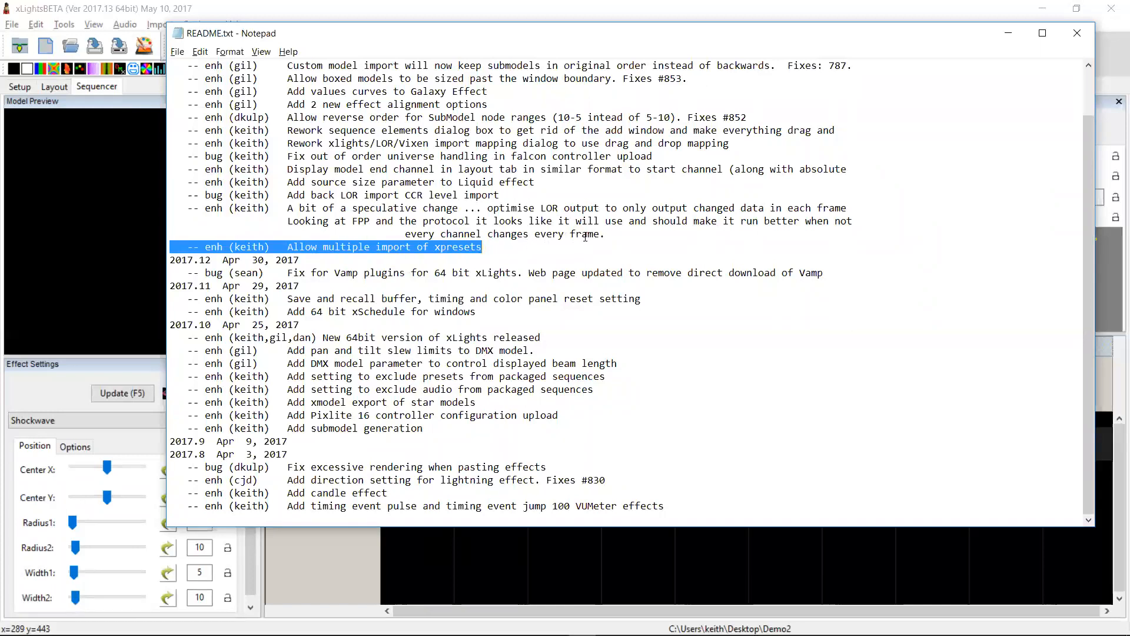
{"action": "left_click_drag", "start_coordinate": [606, 235], "coordinate": [169, 210]}
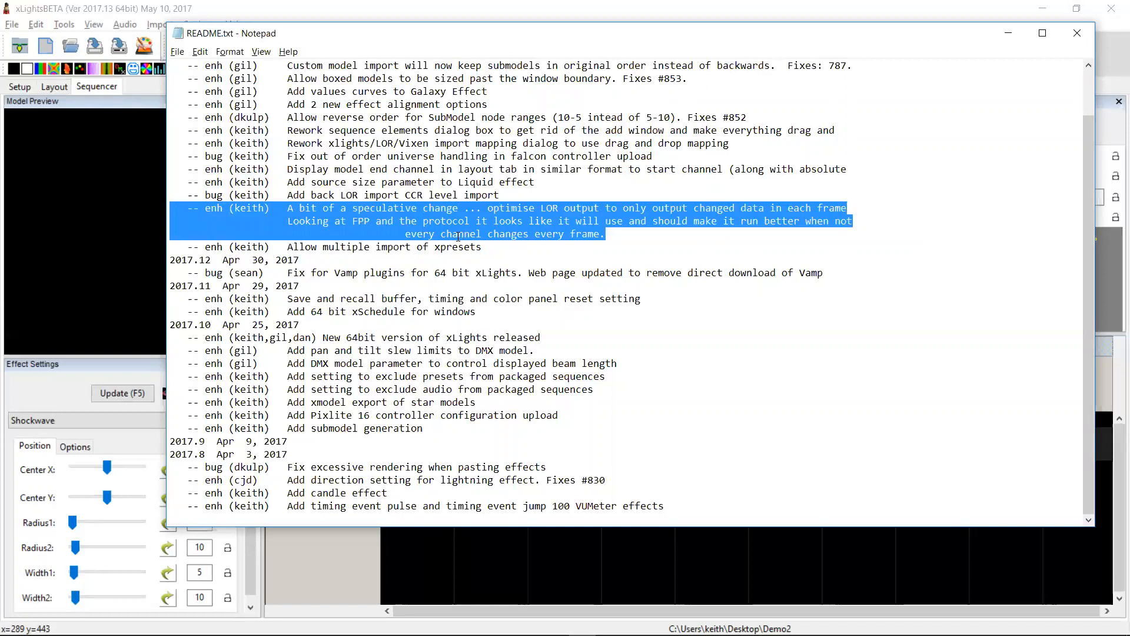
{"action": "scroll", "coordinate": [458, 236], "scroll_direction": "up", "scroll_amount": 2}
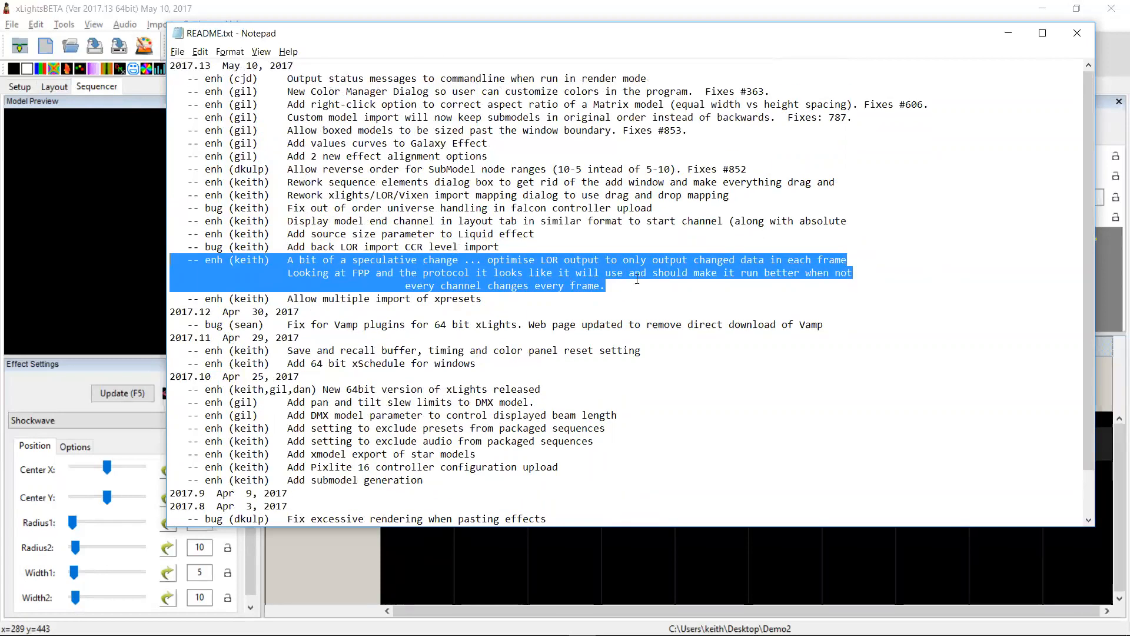
{"action": "left_click_drag", "start_coordinate": [605, 286], "coordinate": [163, 261]}
{"action": "left_click_drag", "start_coordinate": [607, 285], "coordinate": [173, 263]}
{"action": "left_click_drag", "start_coordinate": [625, 286], "coordinate": [169, 253]}
{"action": "left_click", "coordinate": [551, 244]}
{"action": "left_click_drag", "start_coordinate": [551, 243], "coordinate": [172, 243]}
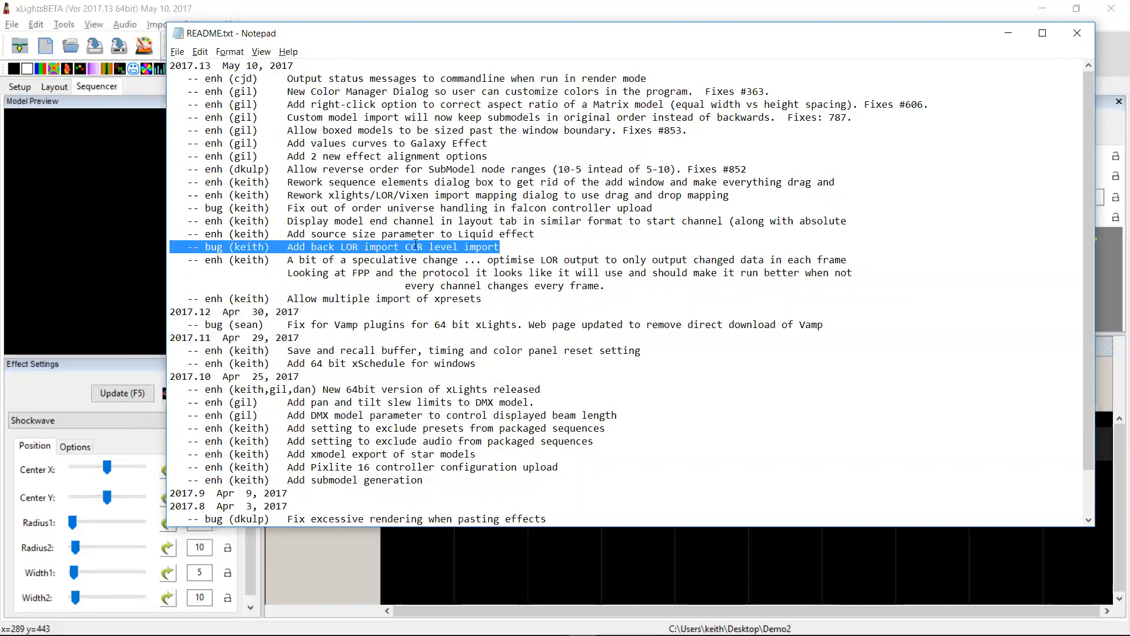
Switch to xLights and start an effects import with the file type set to LOR Music Sequences (*.lms).
{"action": "left_click", "coordinate": [515, 546]}
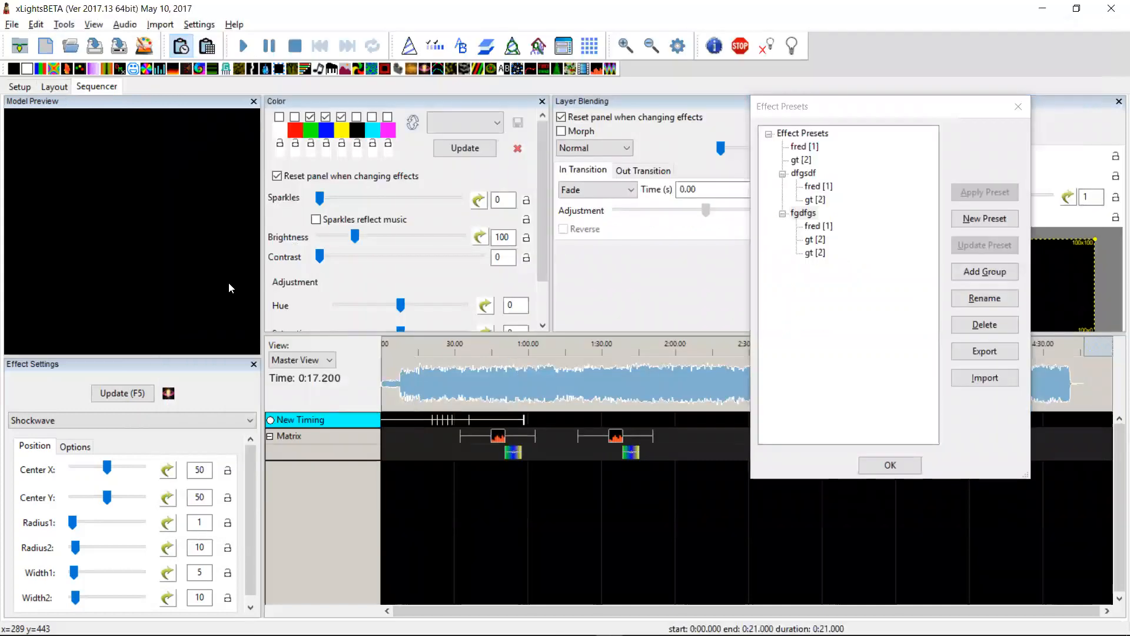
{"action": "left_click", "coordinate": [160, 24]}
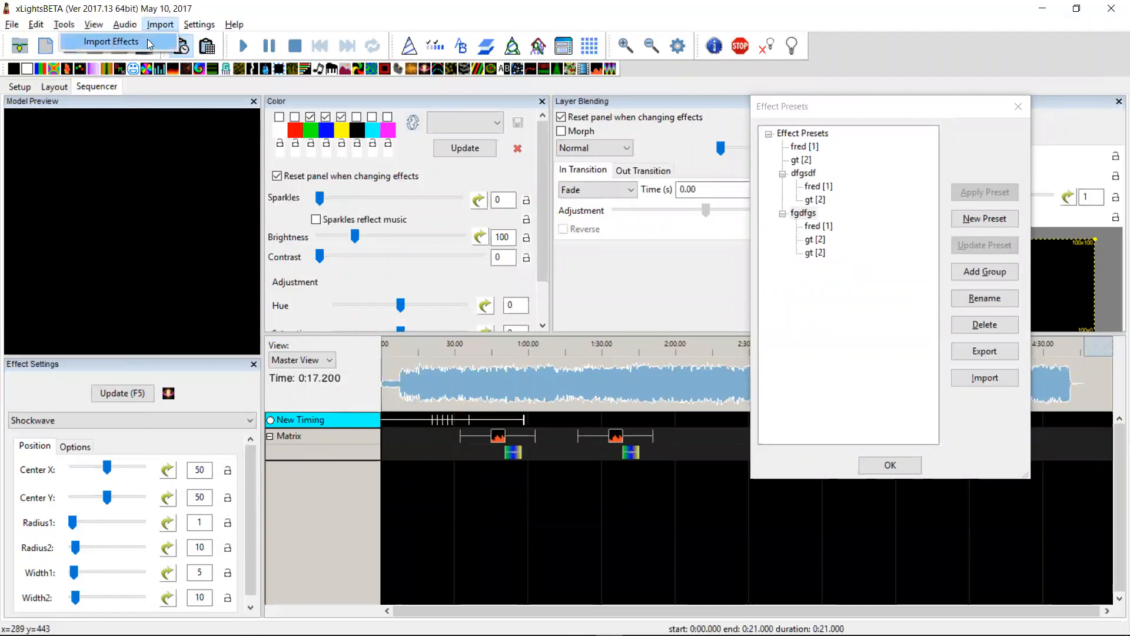
{"action": "left_click", "coordinate": [176, 40]}
{"action": "left_click", "coordinate": [999, 590]}
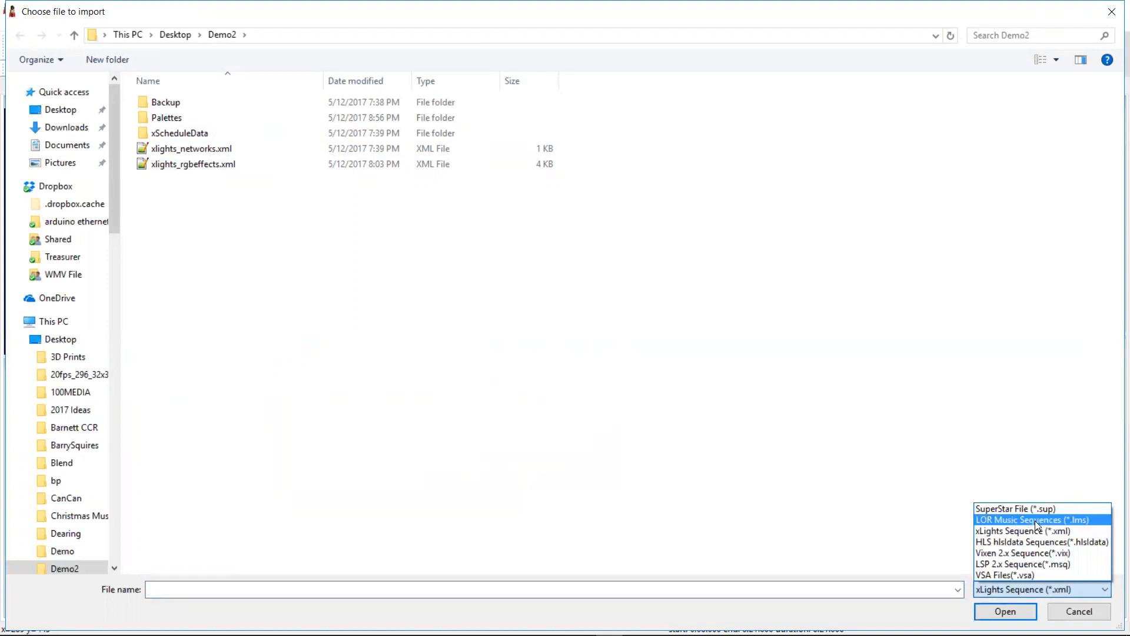
{"action": "left_click", "coordinate": [1008, 520]}
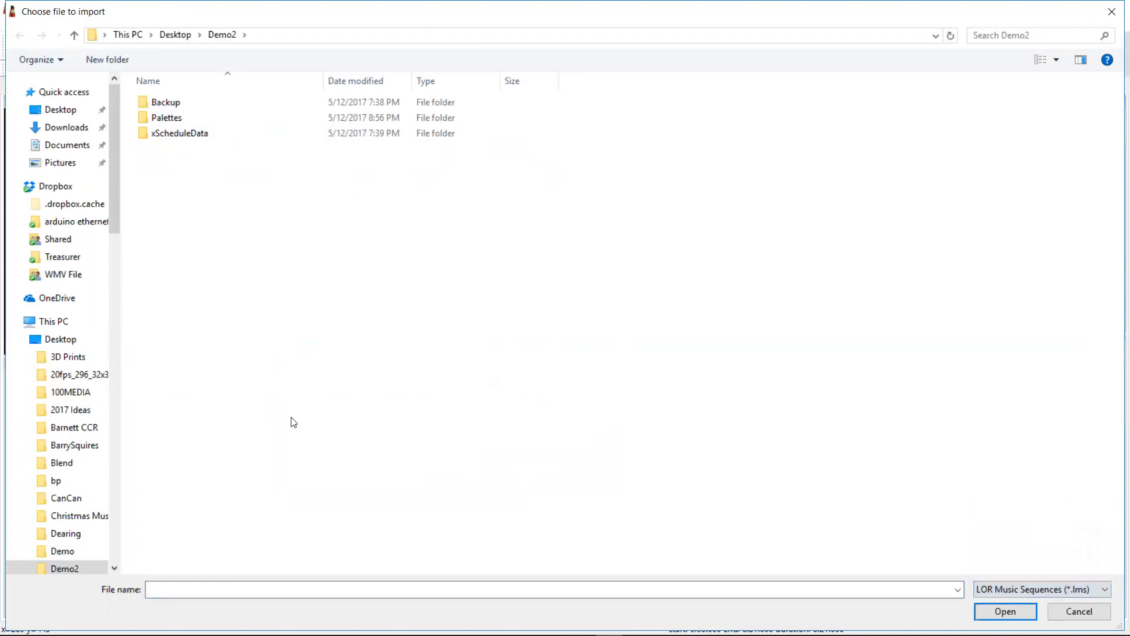
Browse the Desktop for LOR sequences and open the LMS folder.
{"action": "left_click", "coordinate": [64, 344]}
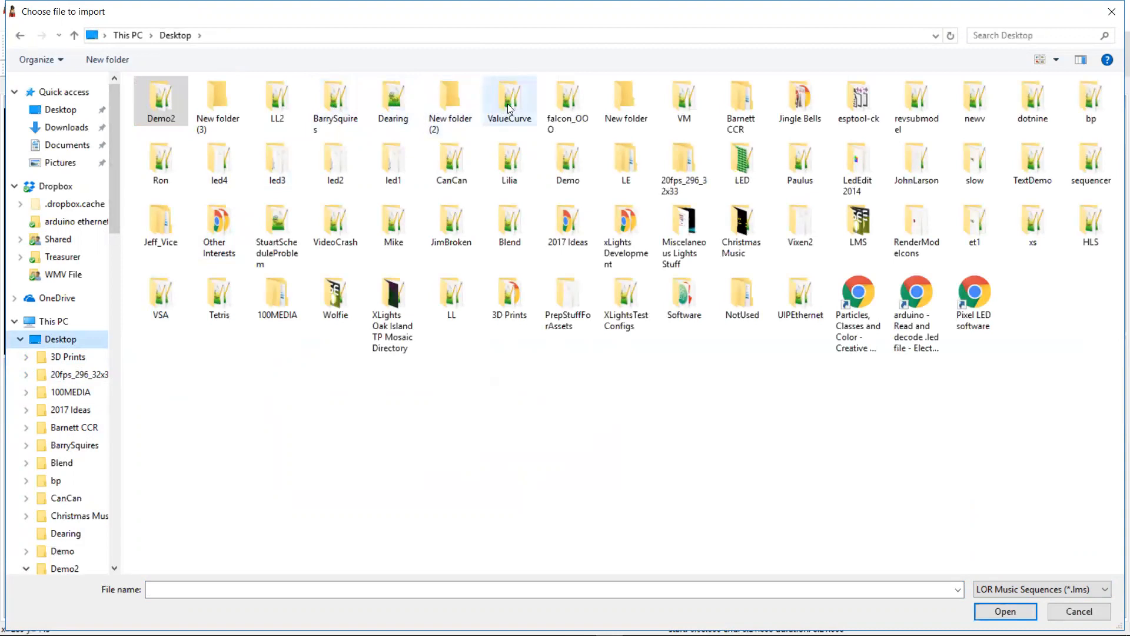
{"action": "left_click", "coordinate": [384, 177]}
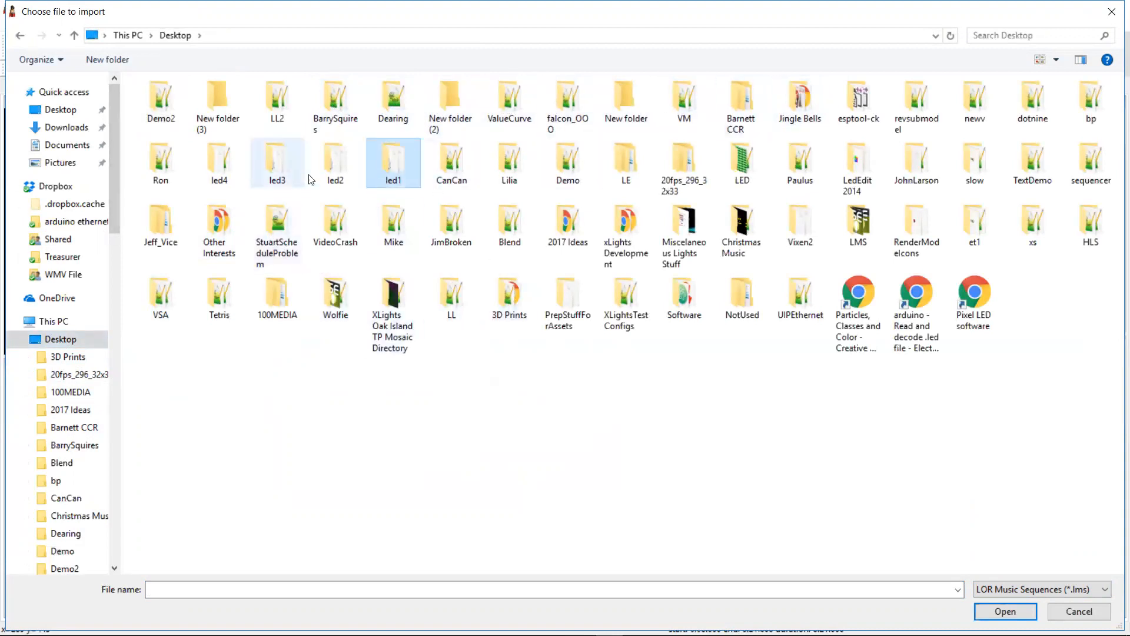
{"action": "key", "text": "l"}
{"action": "key", "text": "l"}
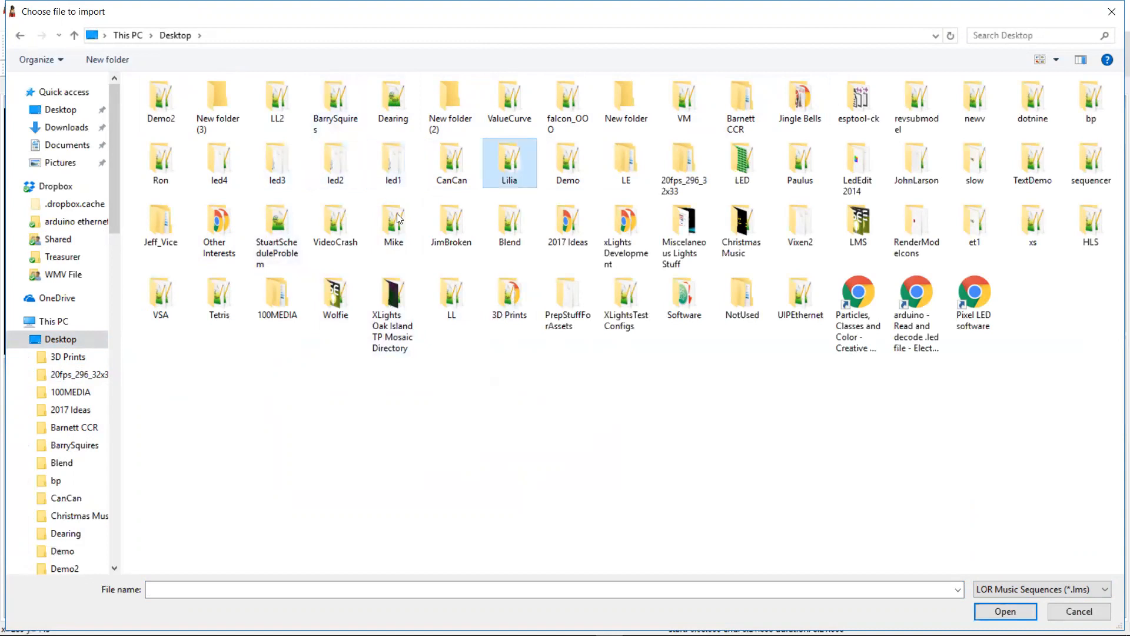
{"action": "key", "text": "l"}
{"action": "key", "text": "l"}
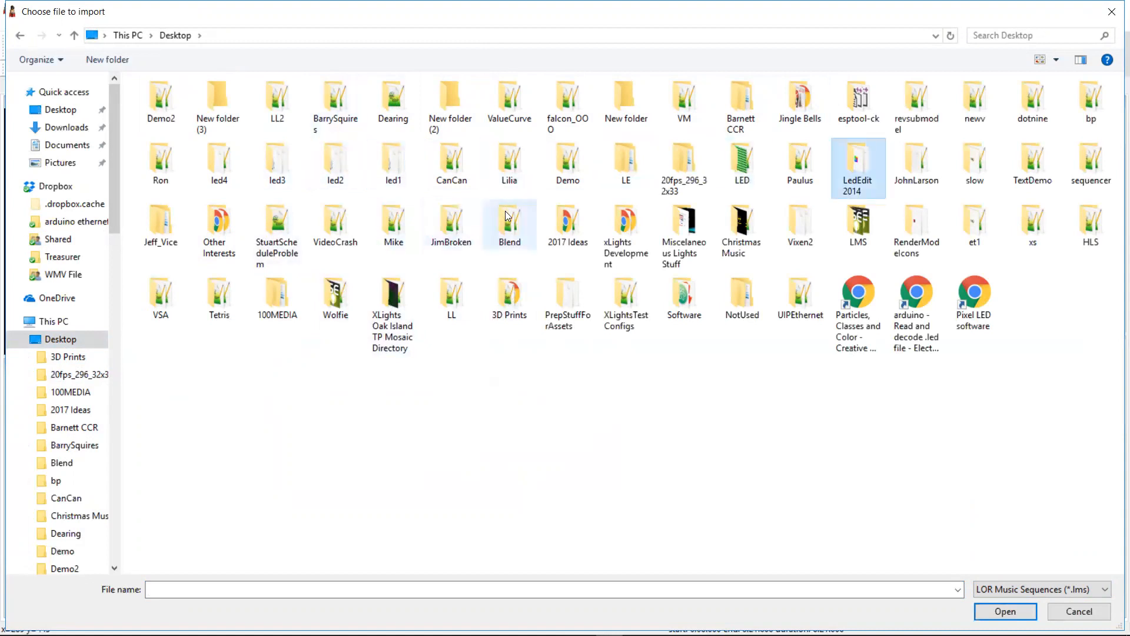
{"action": "key", "text": "l"}
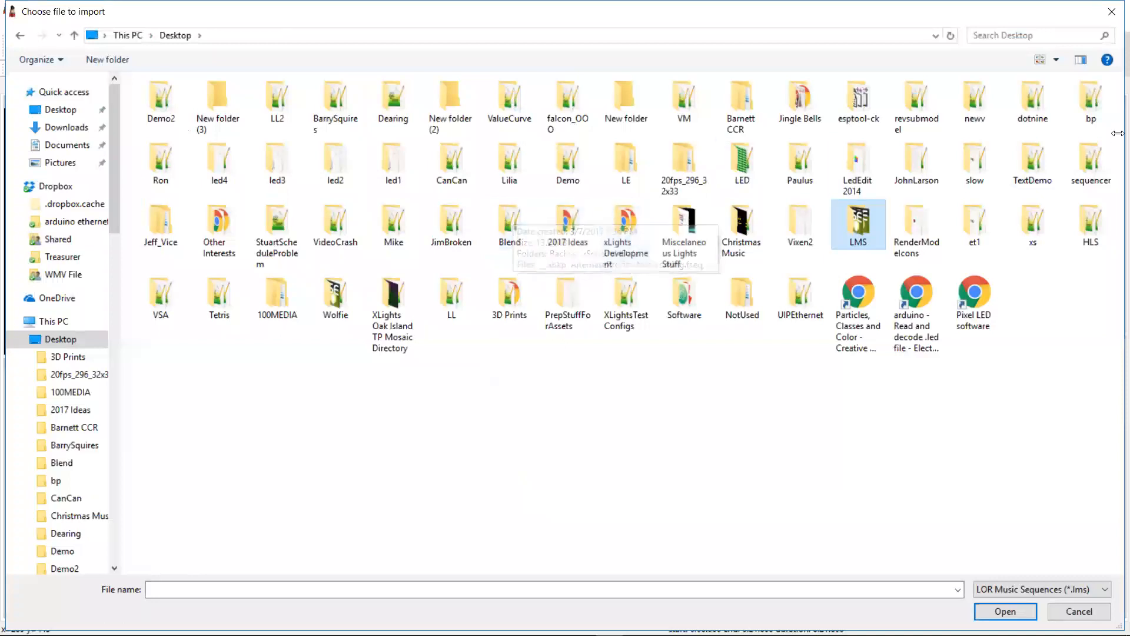
{"action": "double_click", "coordinate": [866, 225]}
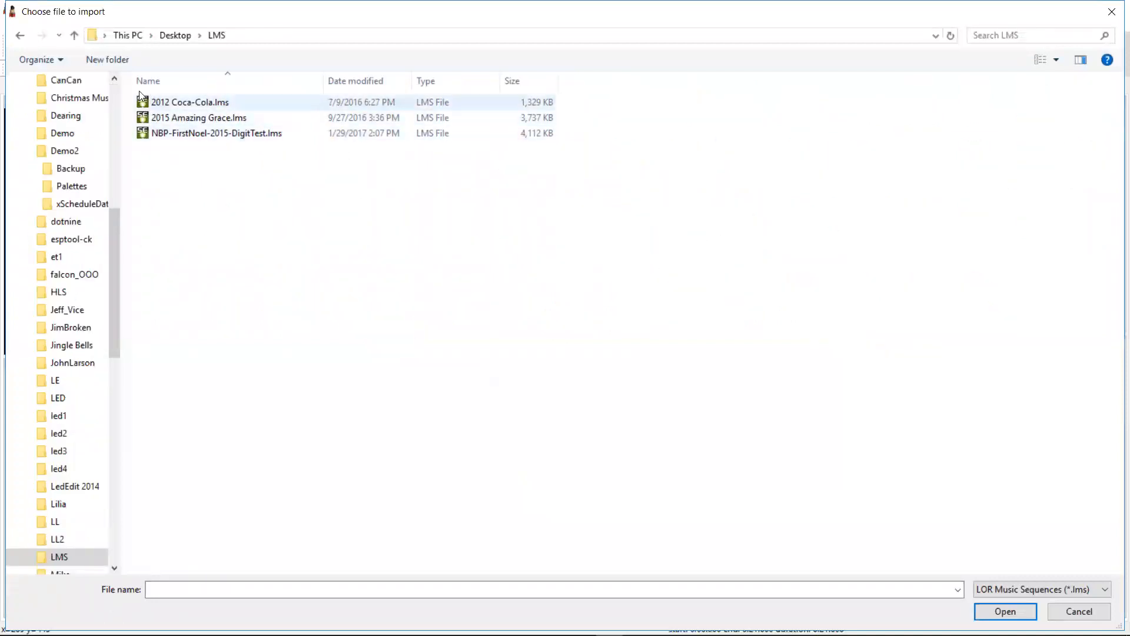
Import Foster Carol of Bells 2015_Xlights conversion.lms from the Desktop's Barnett CCR folder, inside FINAL 2016 Christmas Show.
{"action": "left_click", "coordinate": [176, 36]}
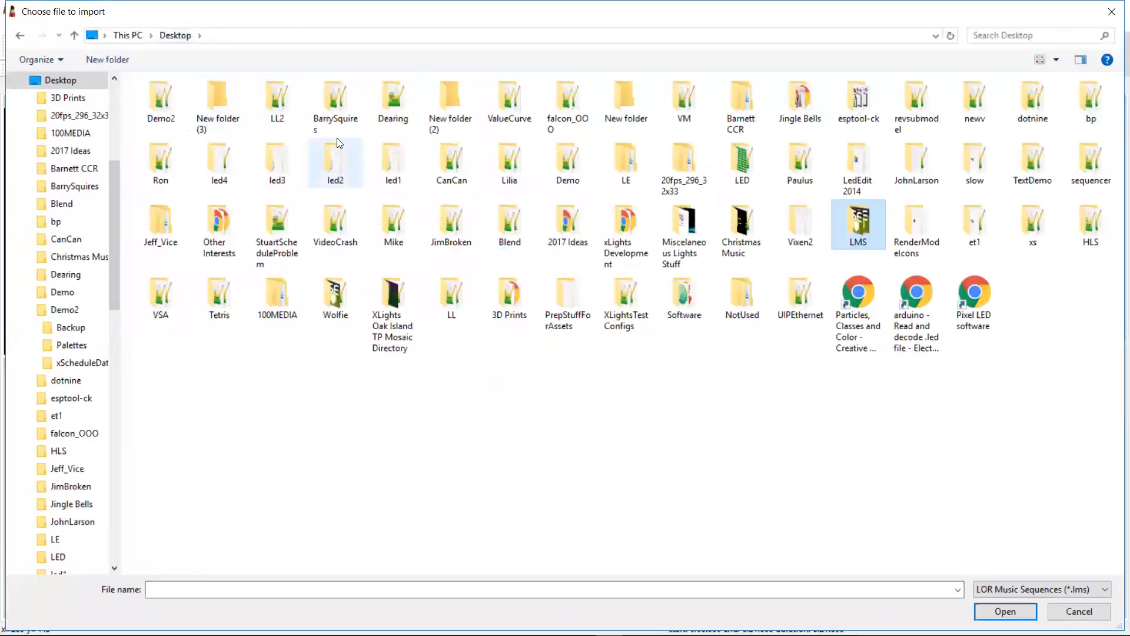
{"action": "double_click", "coordinate": [736, 103]}
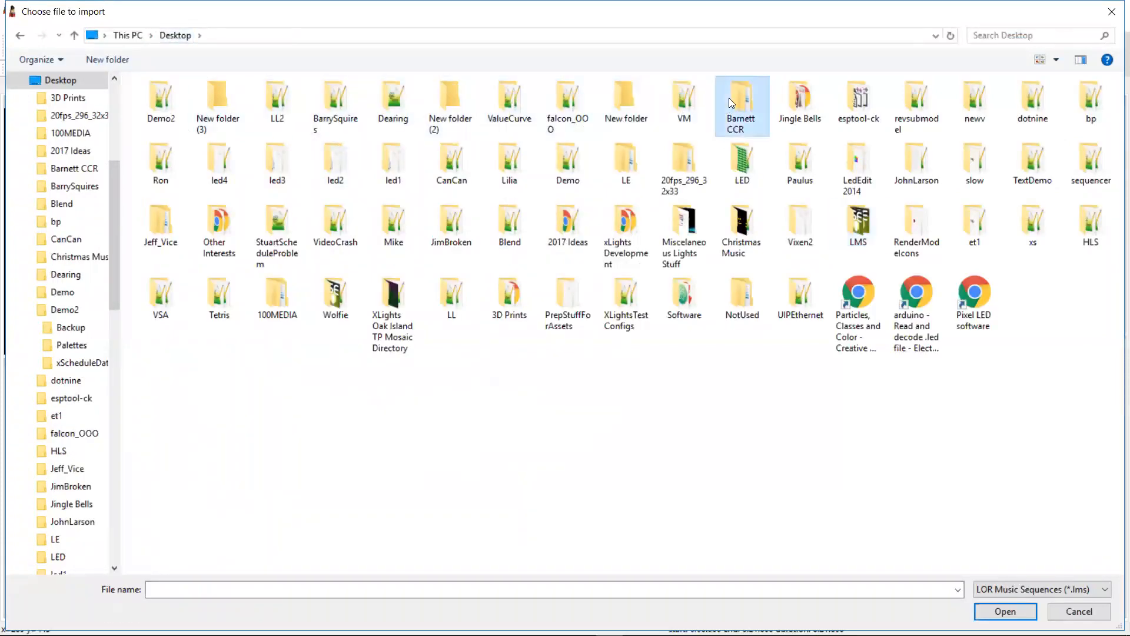
{"action": "left_click", "coordinate": [216, 105]}
{"action": "double_click", "coordinate": [217, 105]}
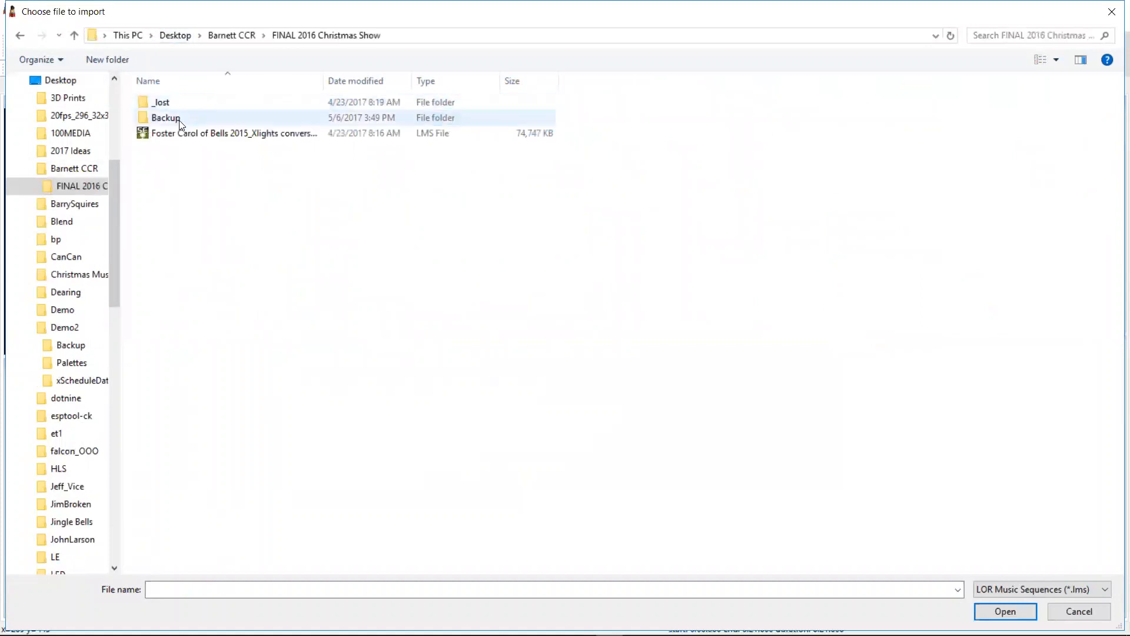
{"action": "left_click", "coordinate": [176, 132]}
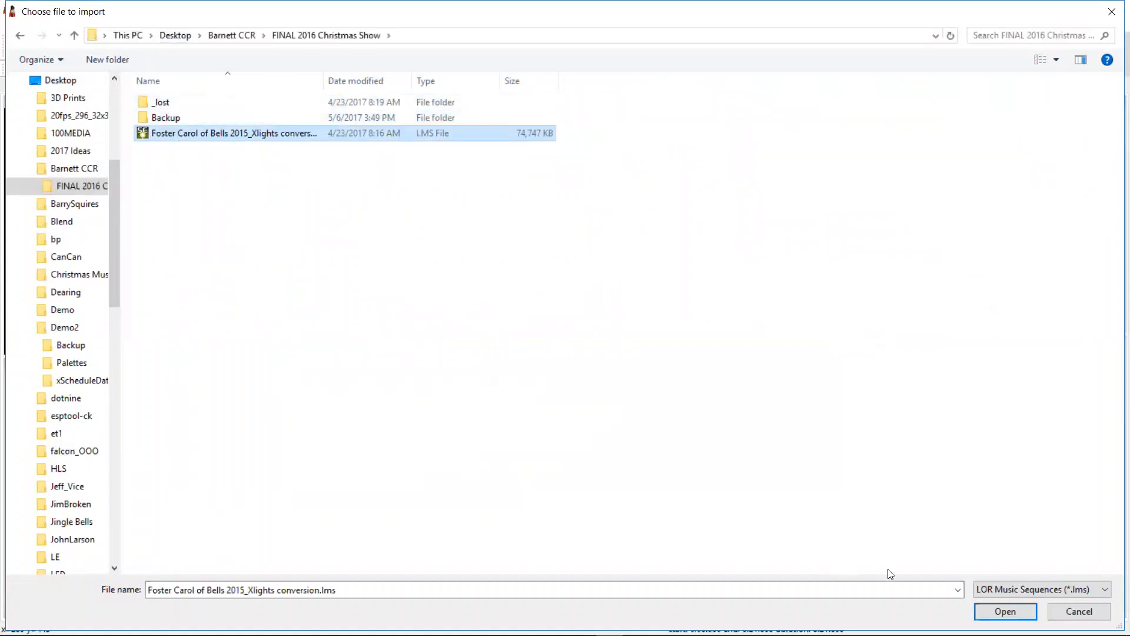
{"action": "left_click", "coordinate": [1004, 611]}
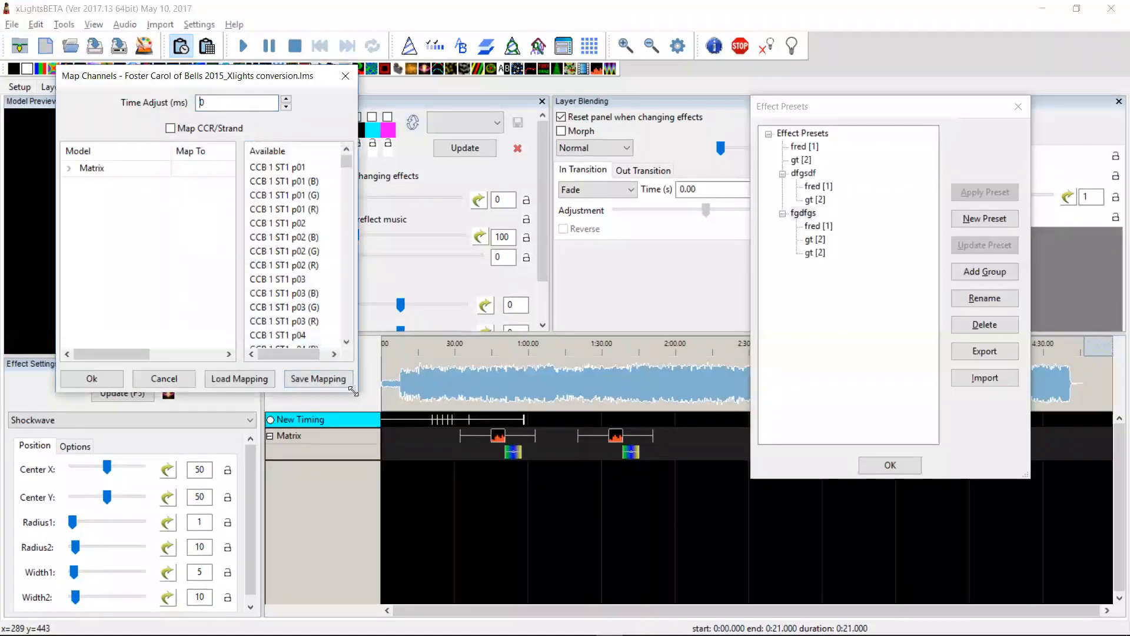
Enlarge the Map Channels dialog and look through the whole list of available channels.
{"action": "left_click_drag", "start_coordinate": [353, 391], "coordinate": [719, 565]}
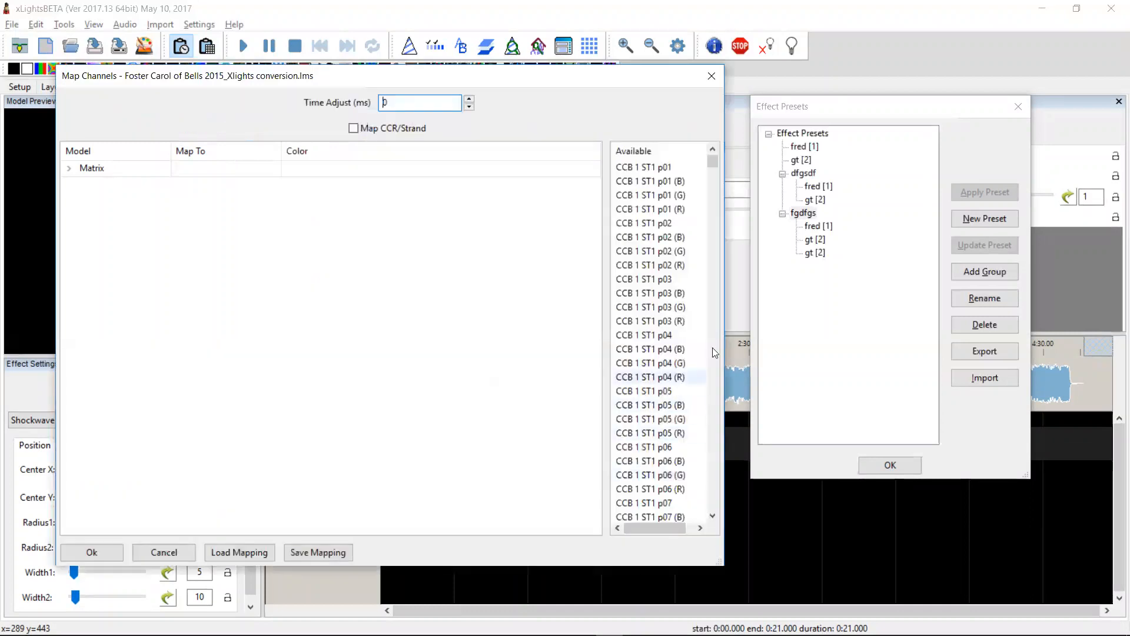
{"action": "left_click_drag", "start_coordinate": [713, 163], "coordinate": [707, 441]}
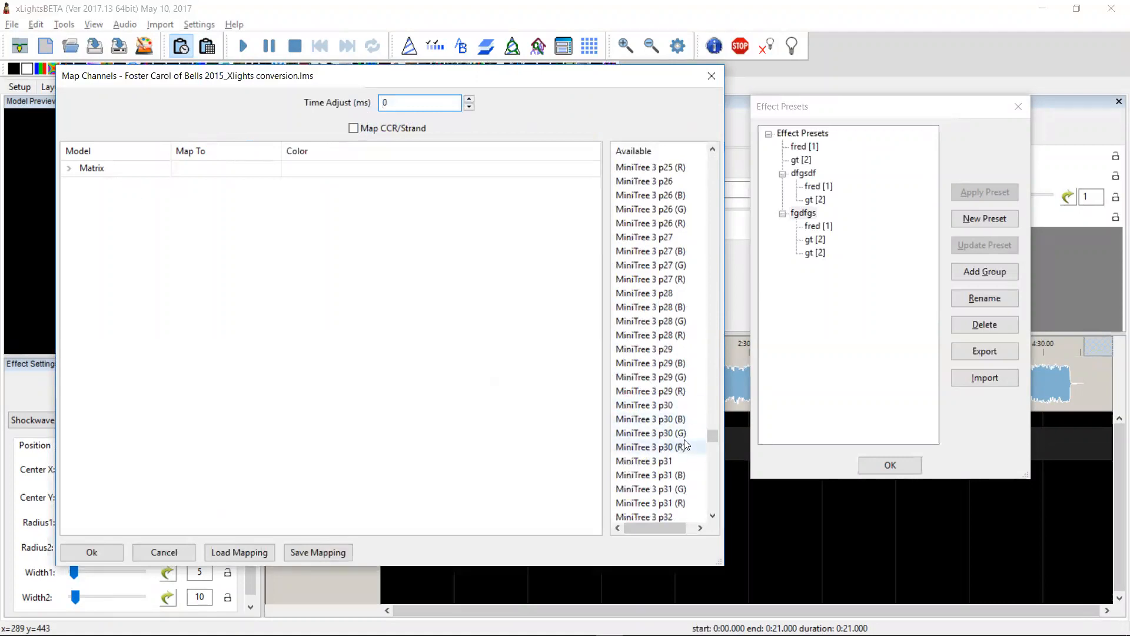
{"action": "left_click_drag", "start_coordinate": [713, 432], "coordinate": [714, 154]}
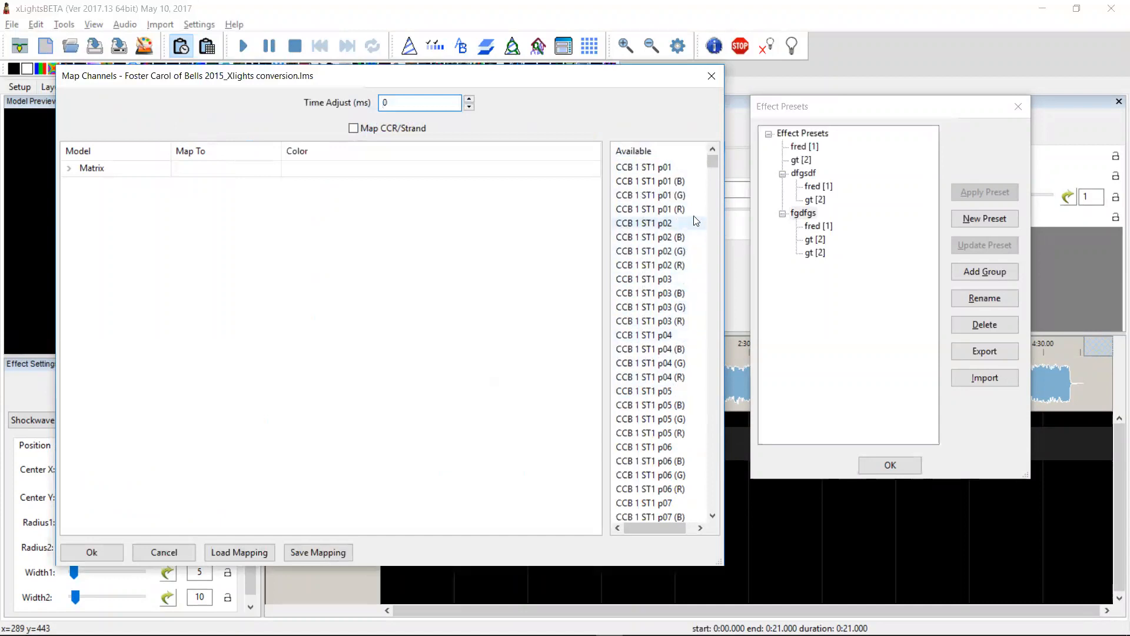
{"action": "mouse_move", "coordinate": [709, 161]}
{"action": "left_mouse_down"}
{"action": "mouse_move", "coordinate": [718, 340]}
{"action": "mouse_move", "coordinate": [718, 150]}
{"action": "left_mouse_up"}
Import with CCR/strand mapping enabled, assigning CCR 1 to the Matrix's Strand 1, without saving the mapping for future imports.
{"action": "left_click", "coordinate": [354, 128]}
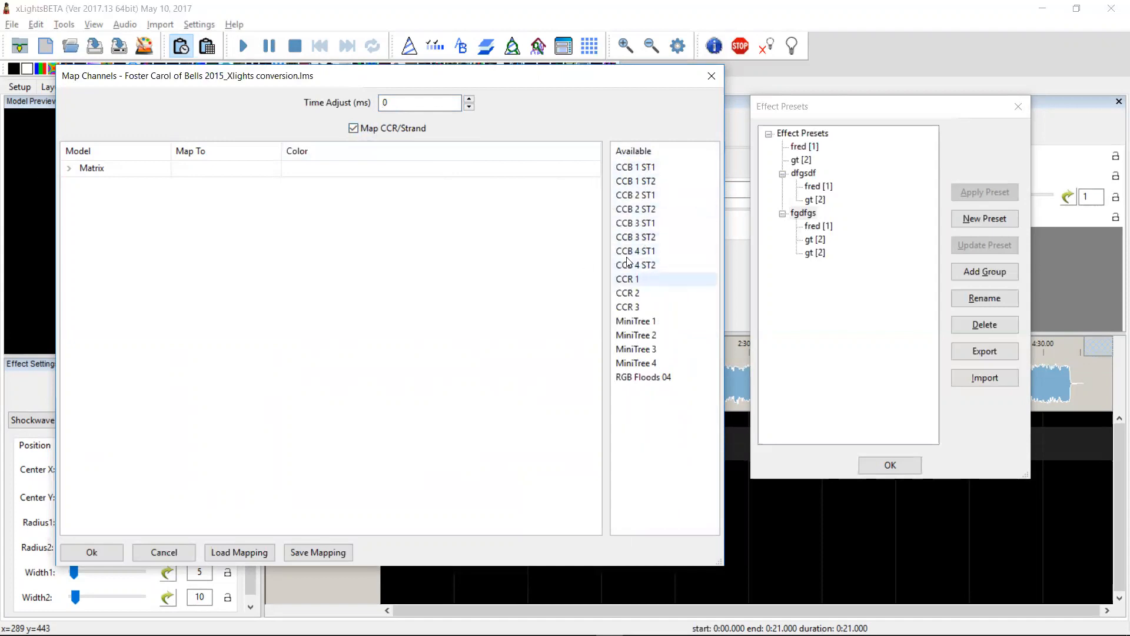
{"action": "left_click", "coordinate": [69, 169]}
{"action": "left_click_drag", "start_coordinate": [628, 280], "coordinate": [209, 190]}
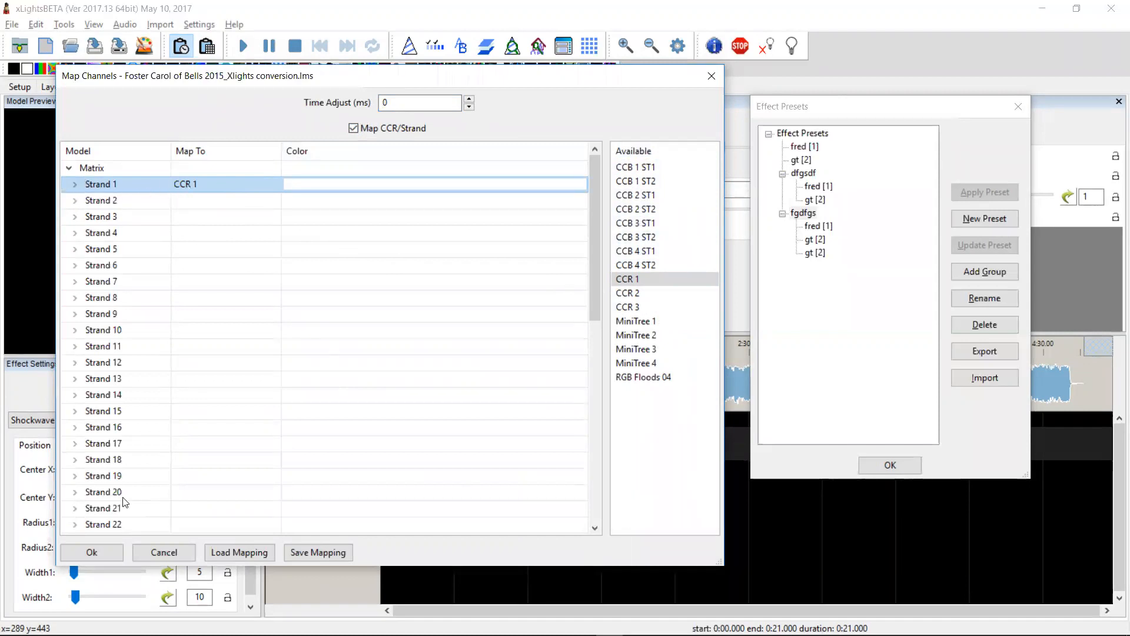
{"action": "left_click", "coordinate": [91, 552]}
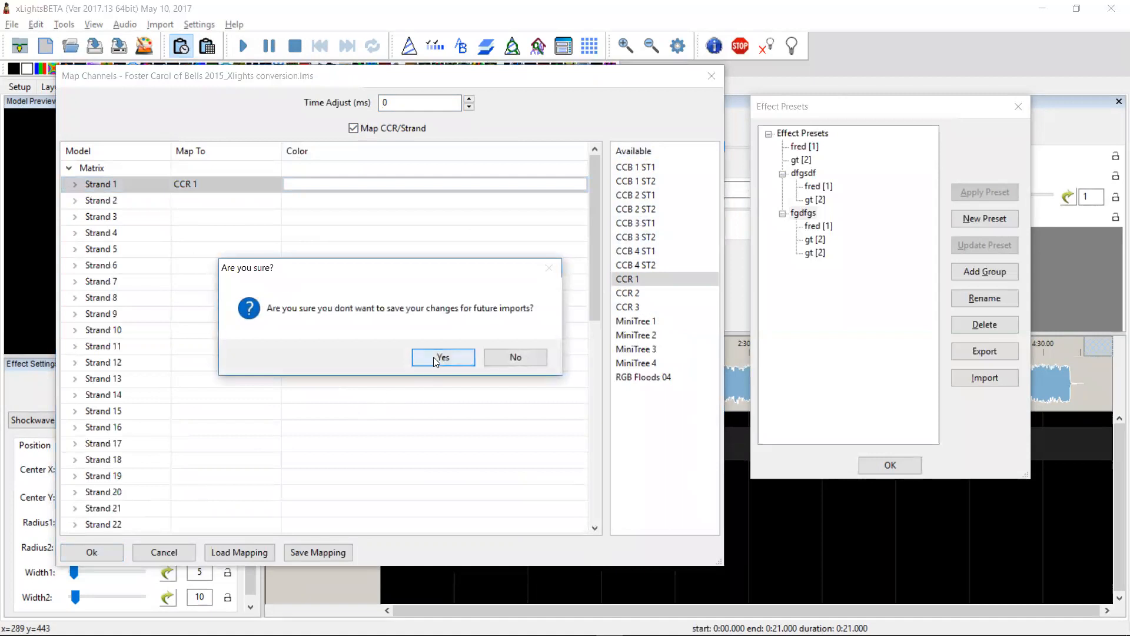
{"action": "left_click", "coordinate": [436, 358]}
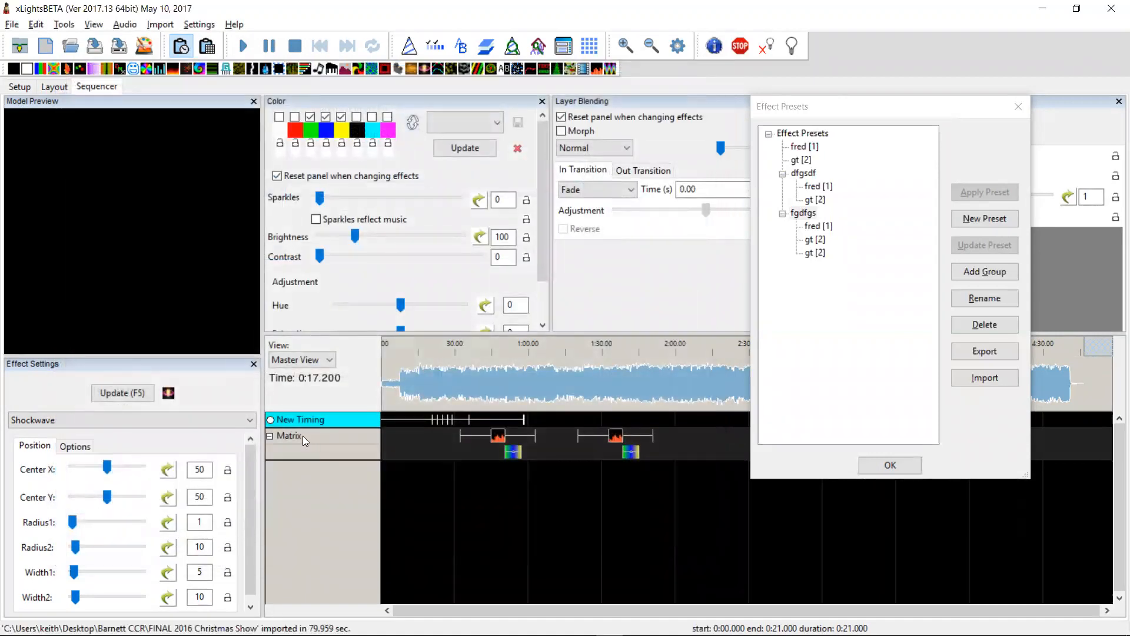
Expand the Matrix model and its Strand 1 in the sequencer and examine the imported effects across the nodes.
{"action": "double_click", "coordinate": [302, 436]}
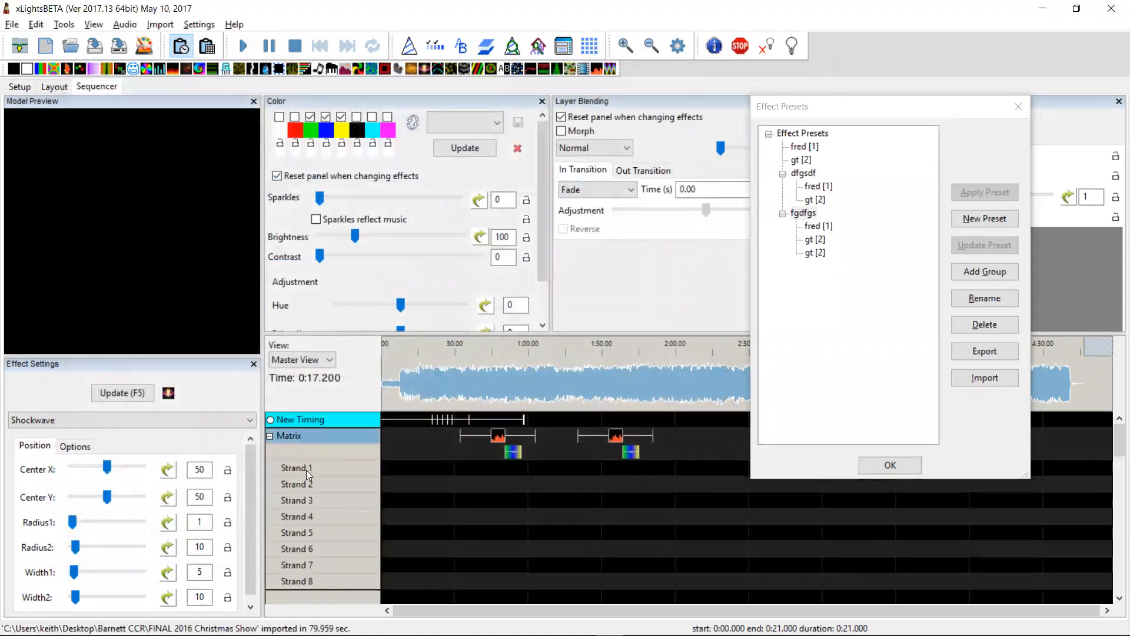
{"action": "double_click", "coordinate": [306, 470]}
{"action": "scroll", "coordinate": [463, 518], "scroll_direction": "down", "scroll_amount": 2}
{"action": "scroll", "coordinate": [463, 517], "scroll_direction": "up", "scroll_amount": 2}
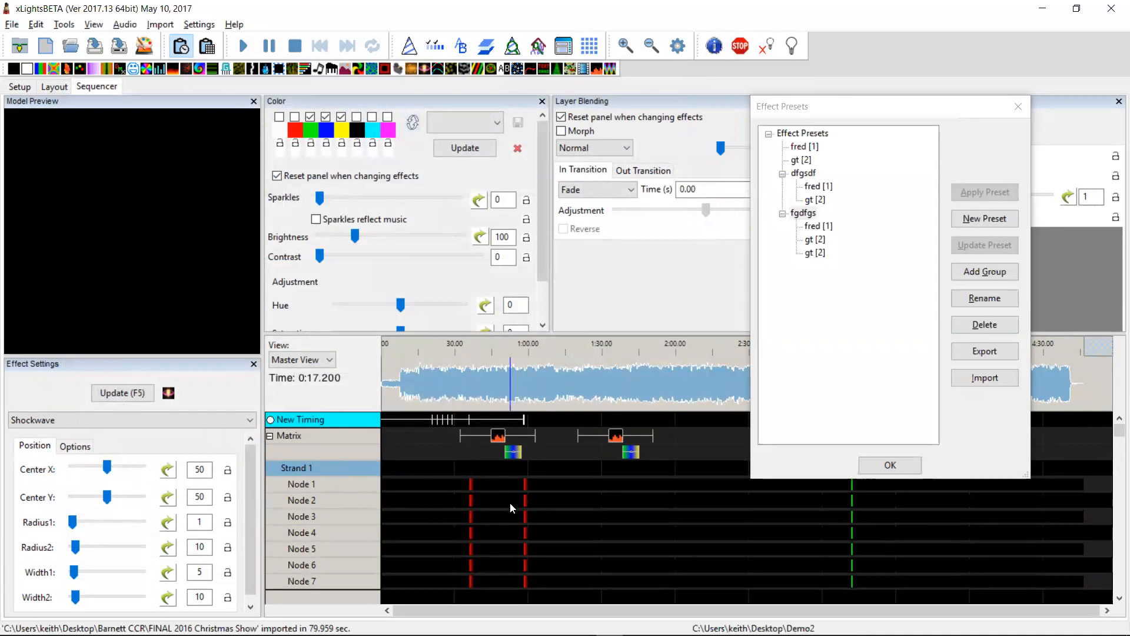
{"action": "scroll", "coordinate": [512, 505], "scroll_direction": "down", "scroll_amount": 10}
{"action": "scroll", "coordinate": [519, 512], "scroll_direction": "down", "scroll_amount": 3}
{"action": "scroll", "coordinate": [519, 516], "scroll_direction": "down", "scroll_amount": 5}
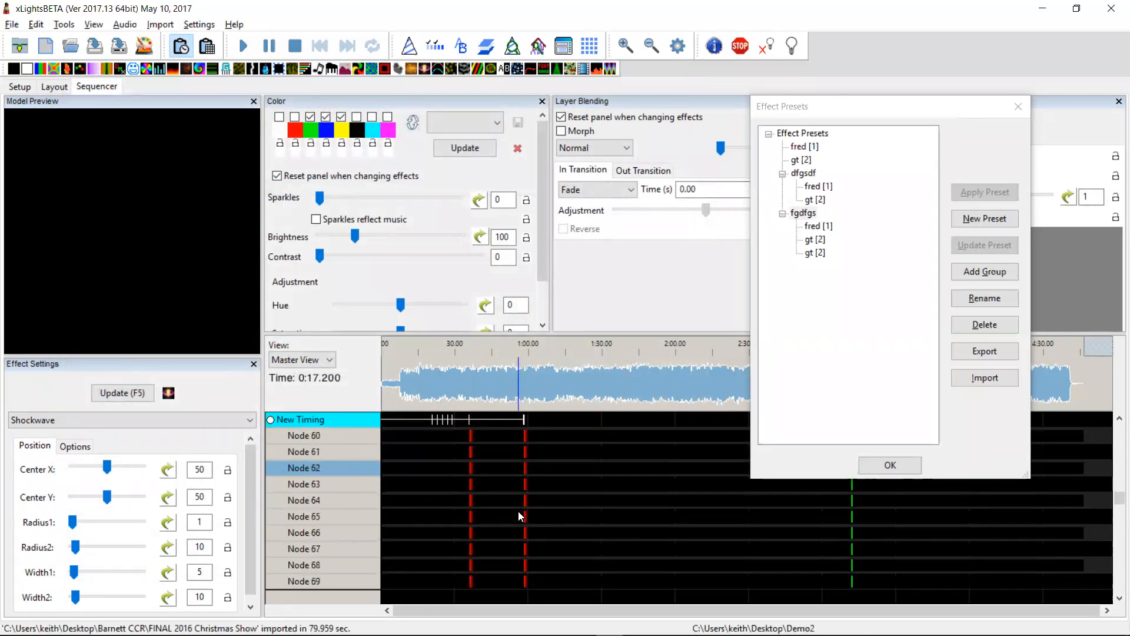
{"action": "scroll", "coordinate": [520, 511], "scroll_direction": "up", "scroll_amount": 1}
{"action": "scroll", "coordinate": [520, 516], "scroll_direction": "up", "scroll_amount": 8}
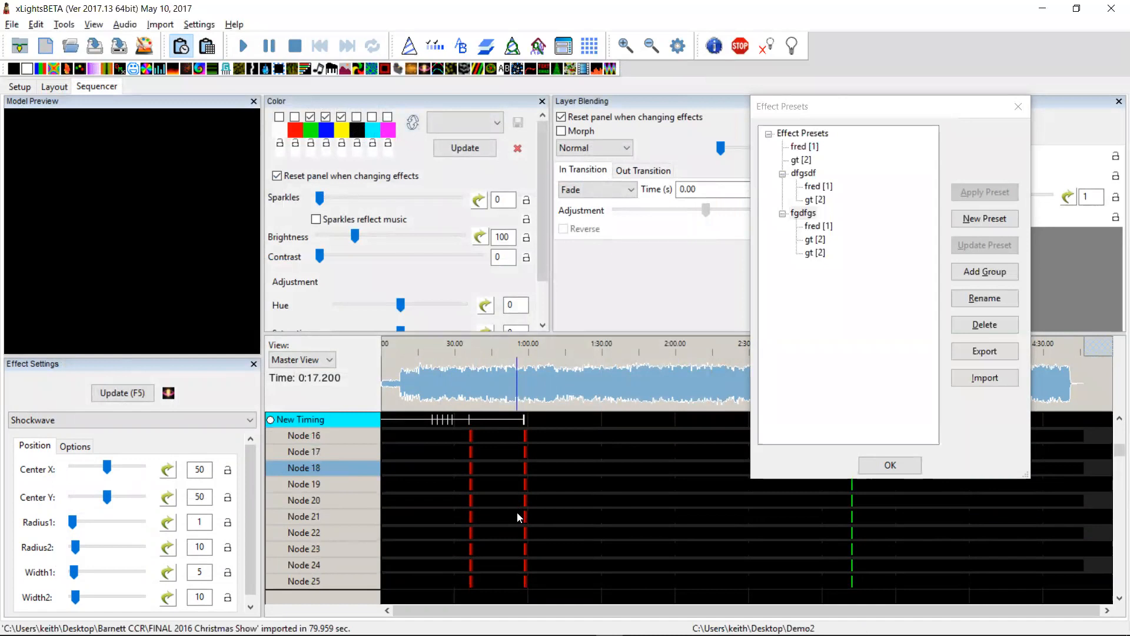
{"action": "scroll", "coordinate": [516, 512], "scroll_direction": "up", "scroll_amount": 2}
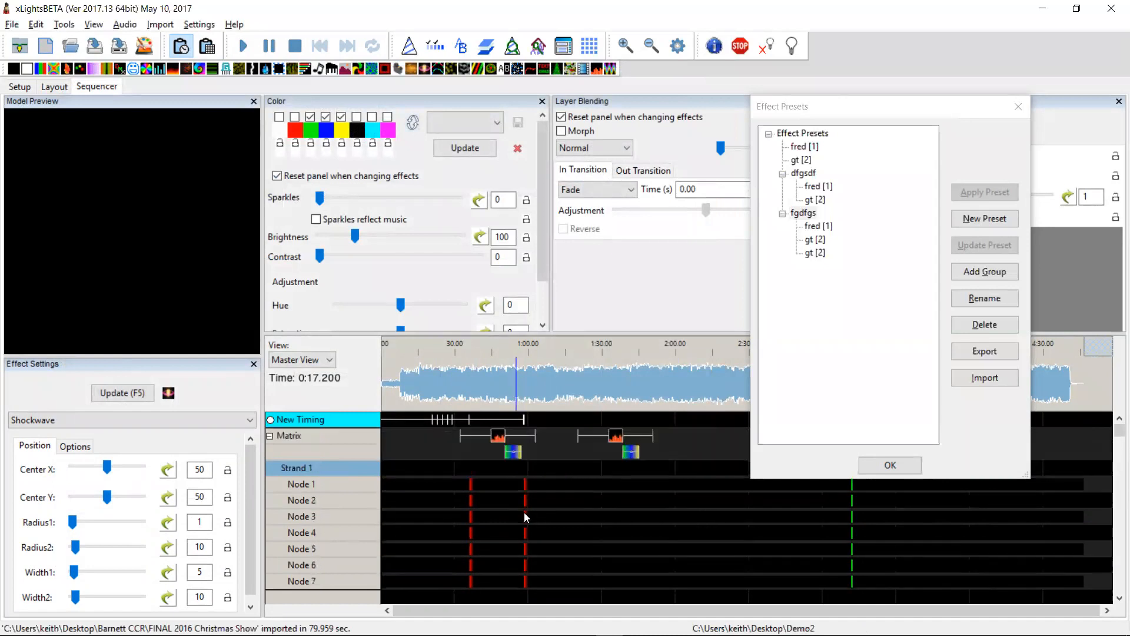
Close the Effect Presets dialog, then switch to README.txt in Notepad and highlight the note about the Liquid effect's source size parameter.
{"action": "left_click", "coordinate": [896, 463]}
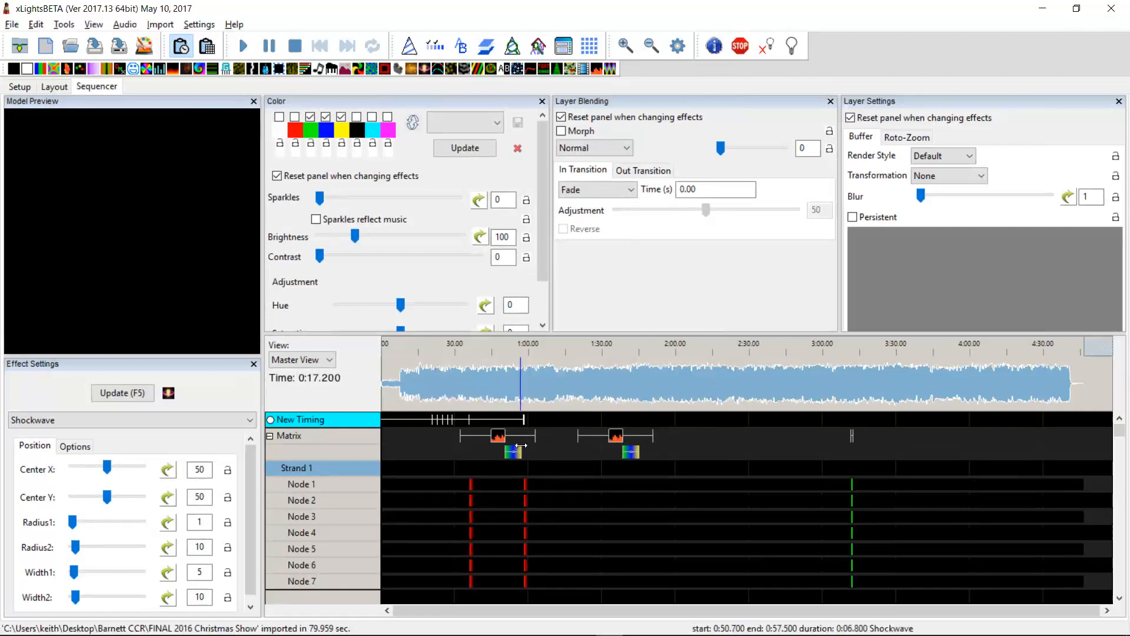
{"action": "key", "text": "alt+Tab"}
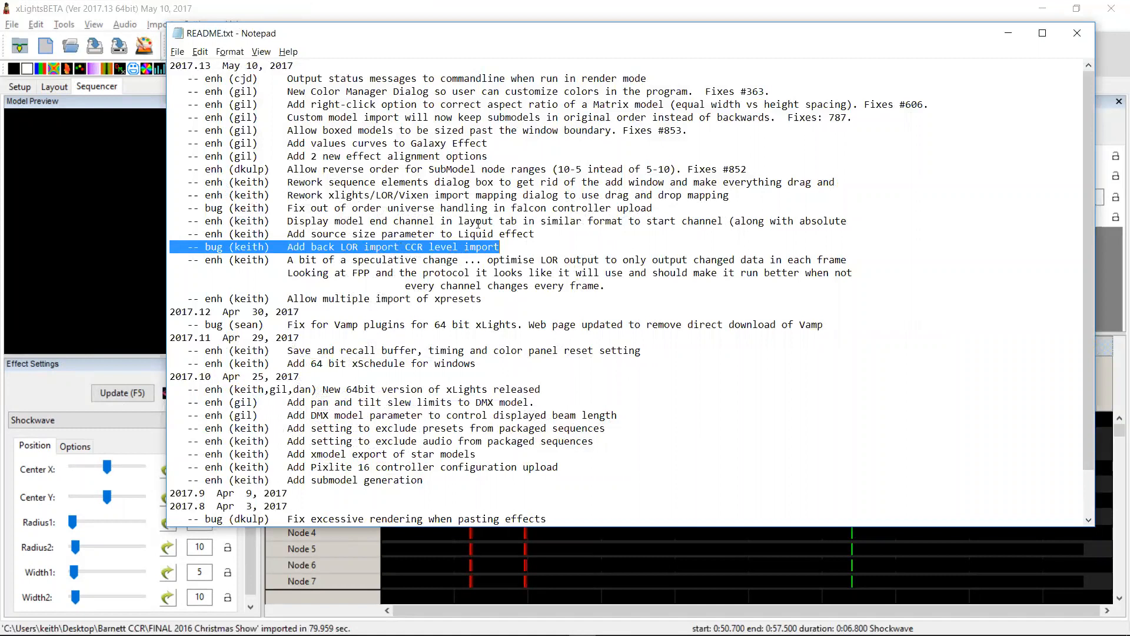
{"action": "left_click_drag", "start_coordinate": [535, 234], "coordinate": [319, 234]}
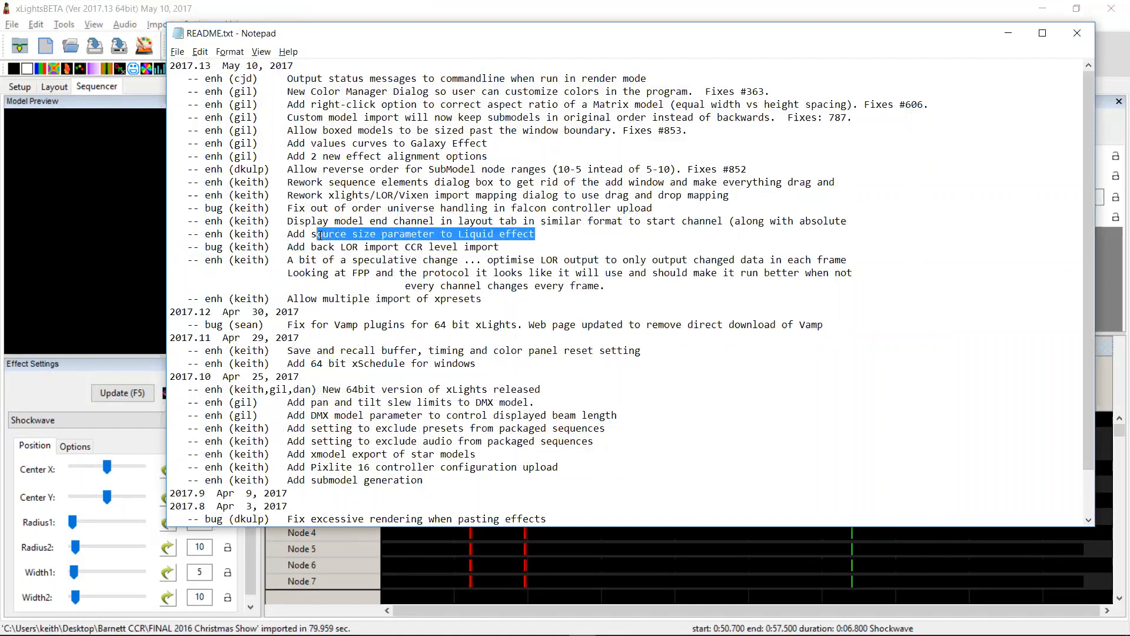
Switch back to xLights and place a Liquid effect on the Matrix row from about 2:08 to 2:42.
{"action": "left_click", "coordinate": [699, 545]}
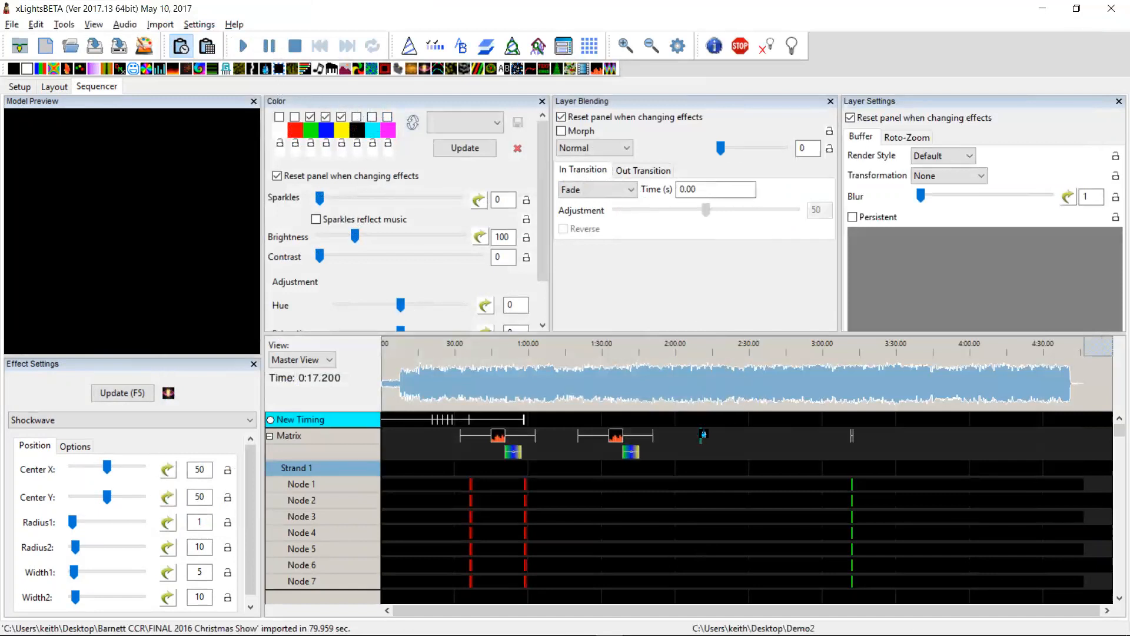
{"action": "left_click_drag", "start_coordinate": [701, 436], "coordinate": [777, 436]}
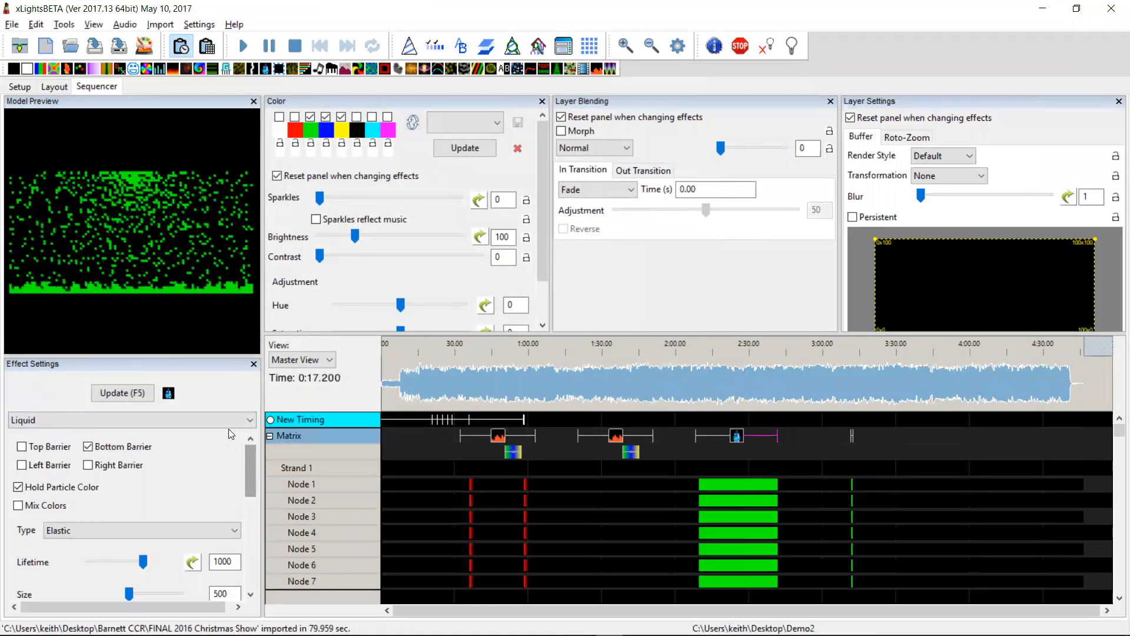
Set the Flow of the Liquid effect's first source to 3.
{"action": "left_click_drag", "start_coordinate": [250, 469], "coordinate": [256, 520]}
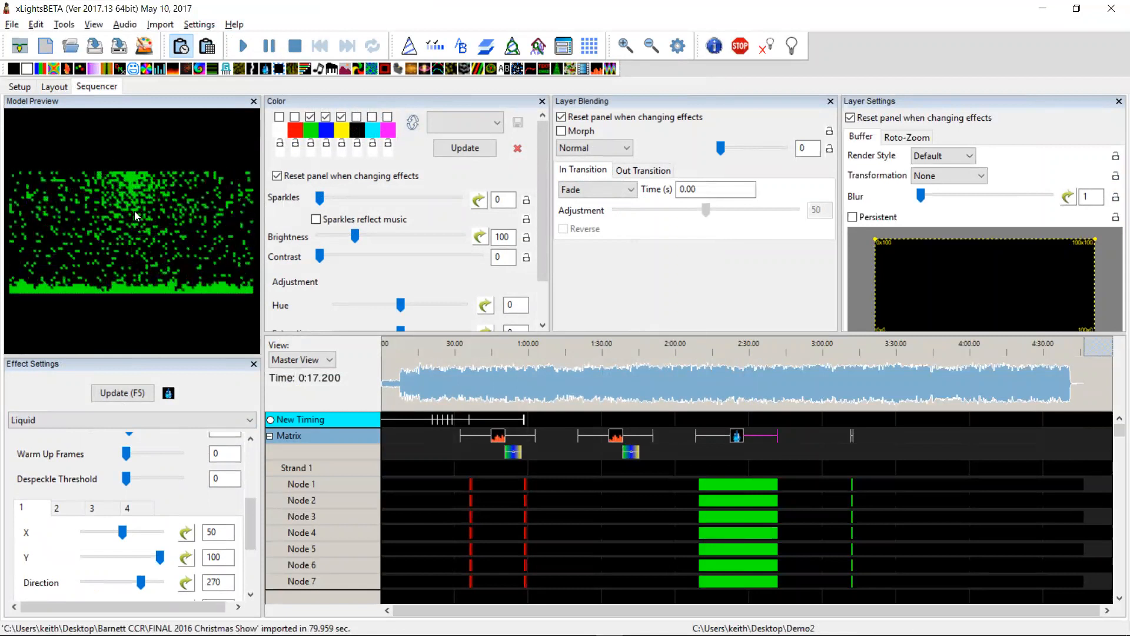
{"action": "left_click_drag", "start_coordinate": [251, 525], "coordinate": [250, 554]}
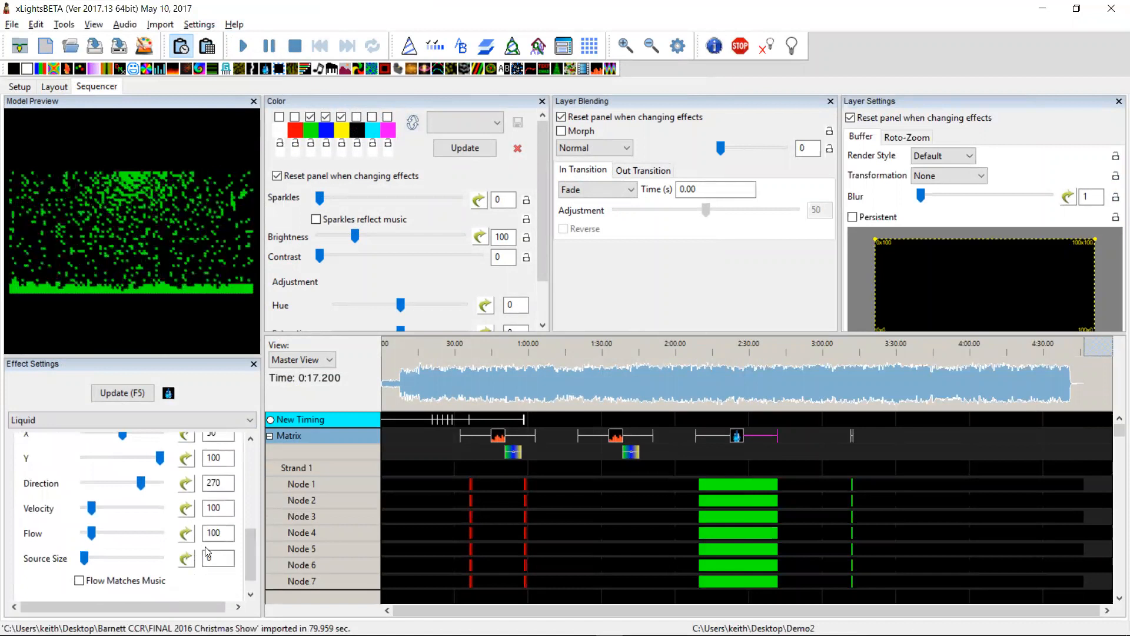
{"action": "left_click", "coordinate": [219, 531]}
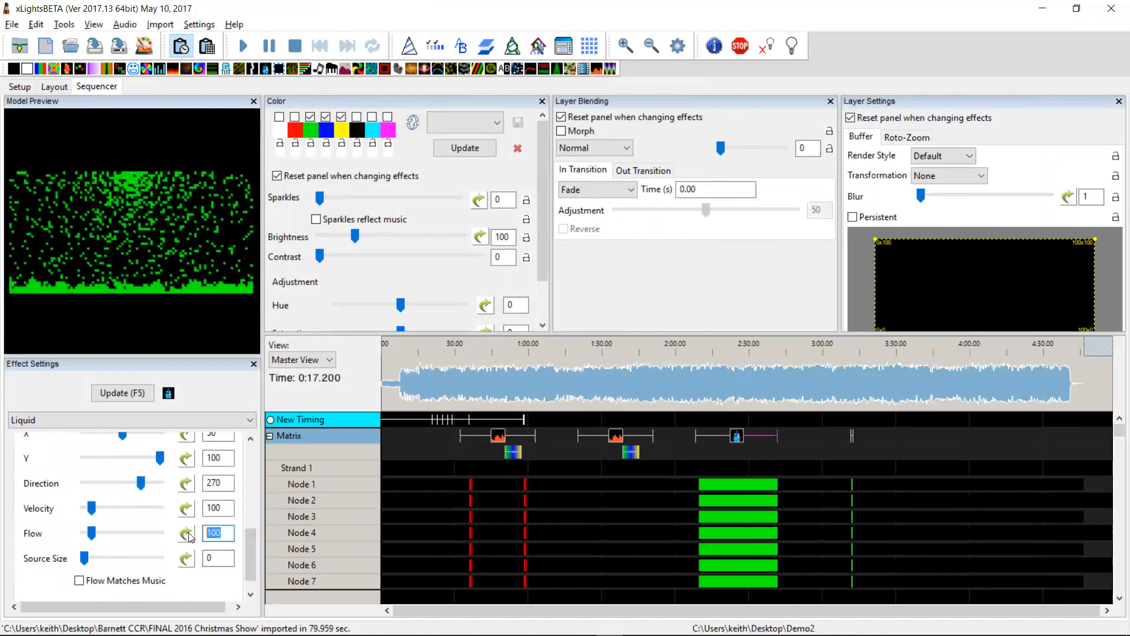
{"action": "key", "text": "BackSpace"}
{"action": "key", "text": "BackSpace"}
{"action": "key", "text": "BackSpace"}
{"action": "type", "text": "3"}
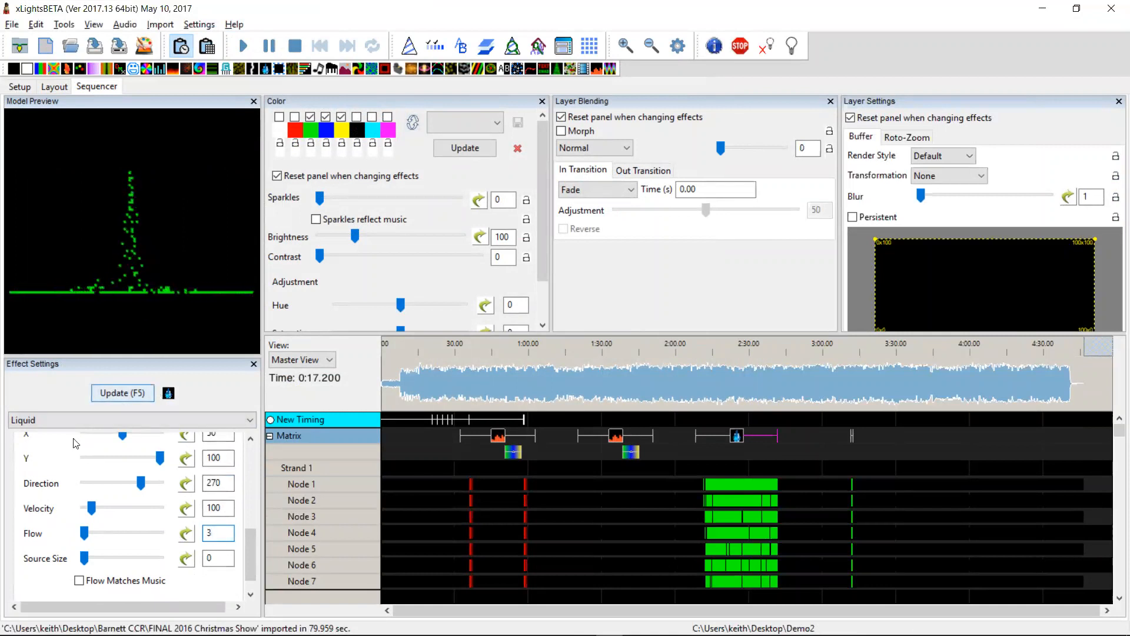
Set the first Liquid source's Source Size to 41, Flow to 10 and Velocity to 10.
{"action": "left_click", "coordinate": [86, 562]}
{"action": "left_click_drag", "start_coordinate": [87, 562], "coordinate": [90, 563]}
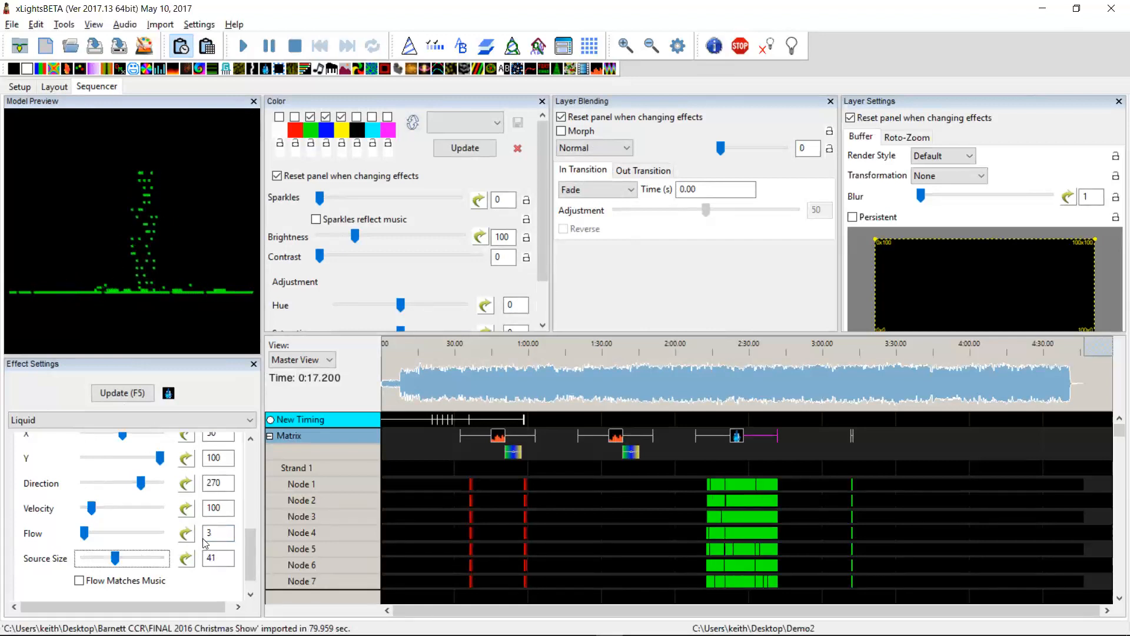
{"action": "left_click_drag", "start_coordinate": [85, 533], "coordinate": [84, 534]}
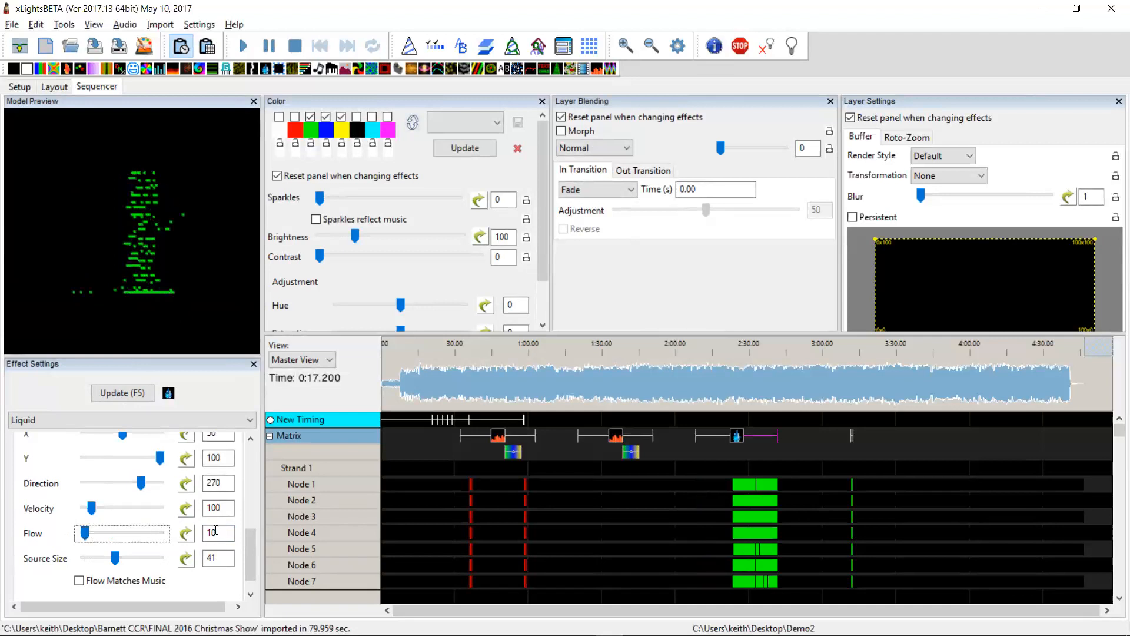
{"action": "left_click_drag", "start_coordinate": [97, 509], "coordinate": [88, 513]}
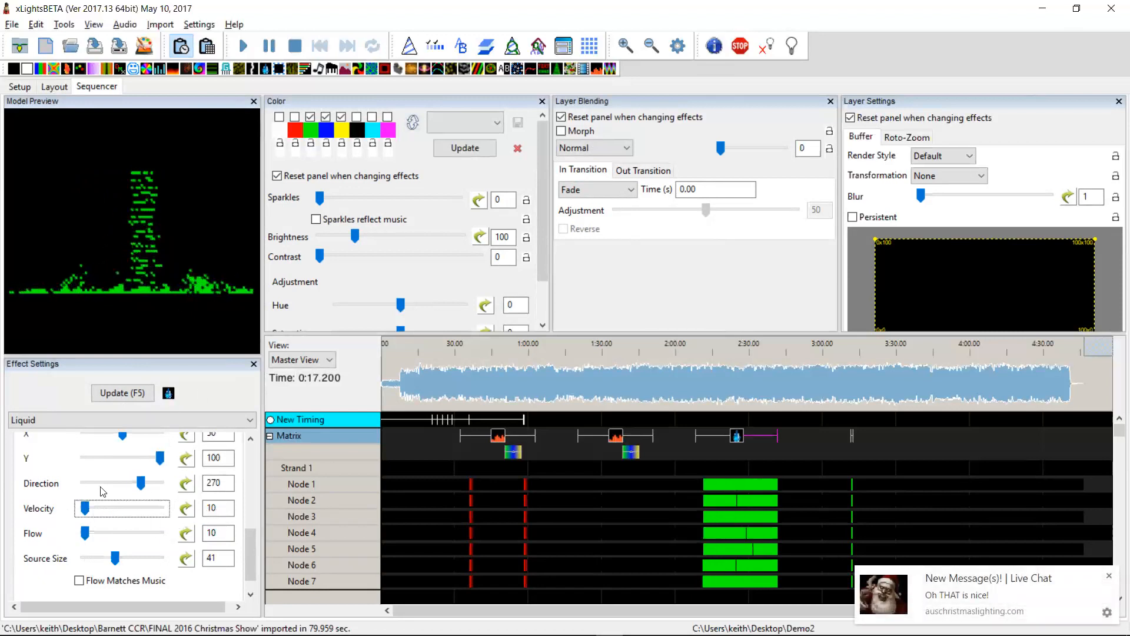
Set the first Liquid source's Direction to 180 and its position to X 100, Y 61.
{"action": "left_click_drag", "start_coordinate": [250, 542], "coordinate": [248, 536]}
{"action": "double_click", "coordinate": [217, 515]}
{"action": "type", "text": "1"}
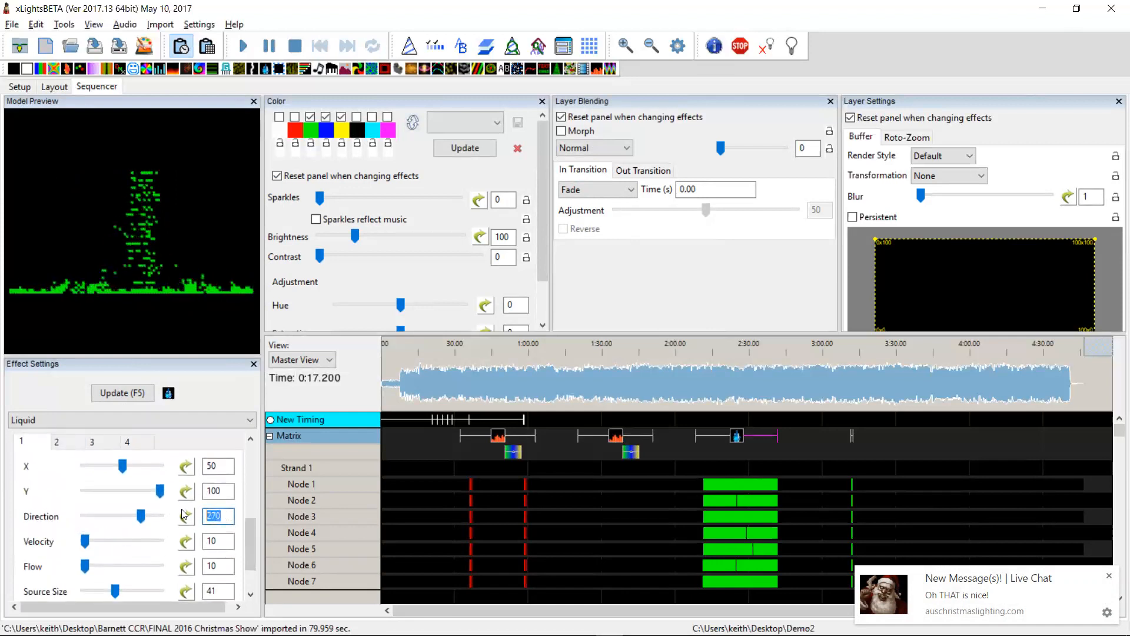
{"action": "type", "text": "80"}
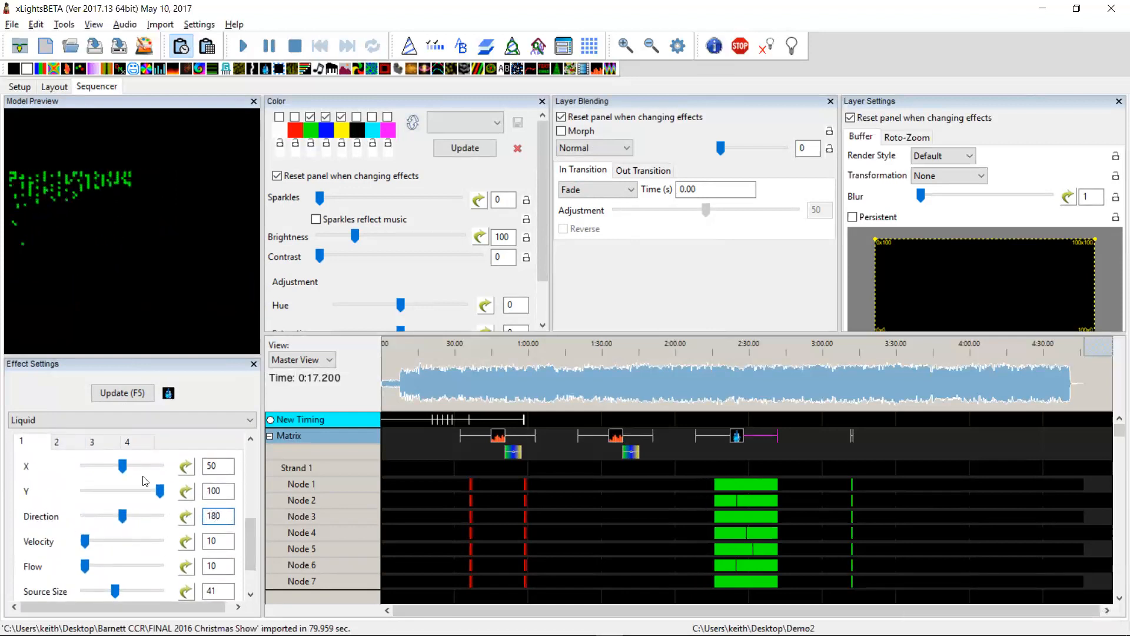
{"action": "left_click_drag", "start_coordinate": [122, 468], "coordinate": [130, 496]}
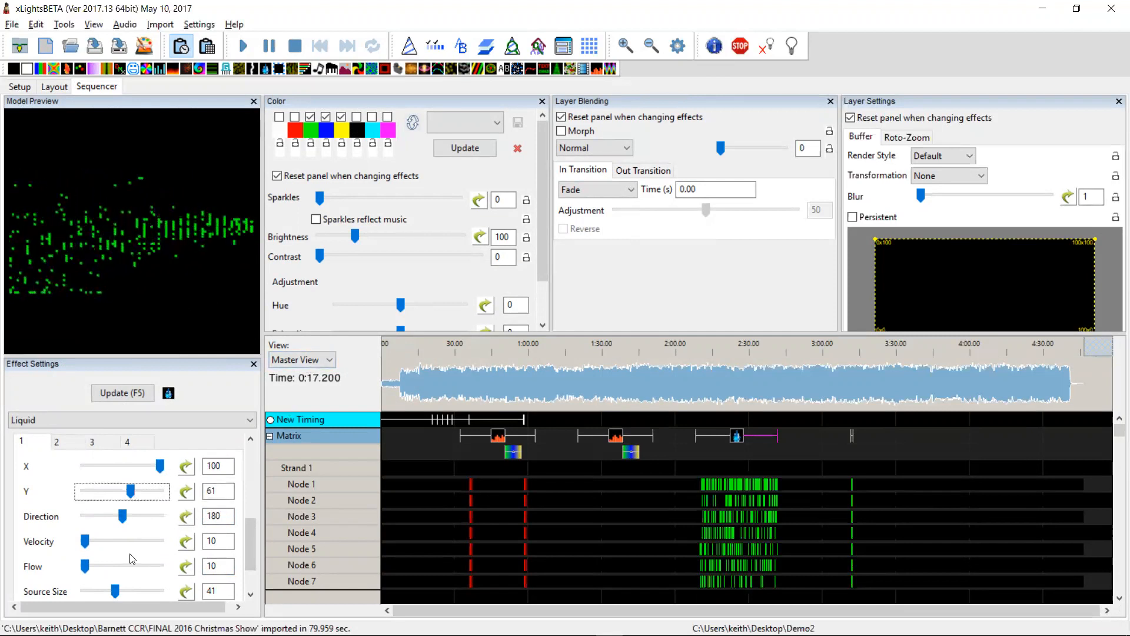
Set the first Liquid source's Source Size to 66 and its Velocity to 2.
{"action": "left_click", "coordinate": [121, 593]}
{"action": "left_click_drag", "start_coordinate": [121, 594], "coordinate": [136, 596]}
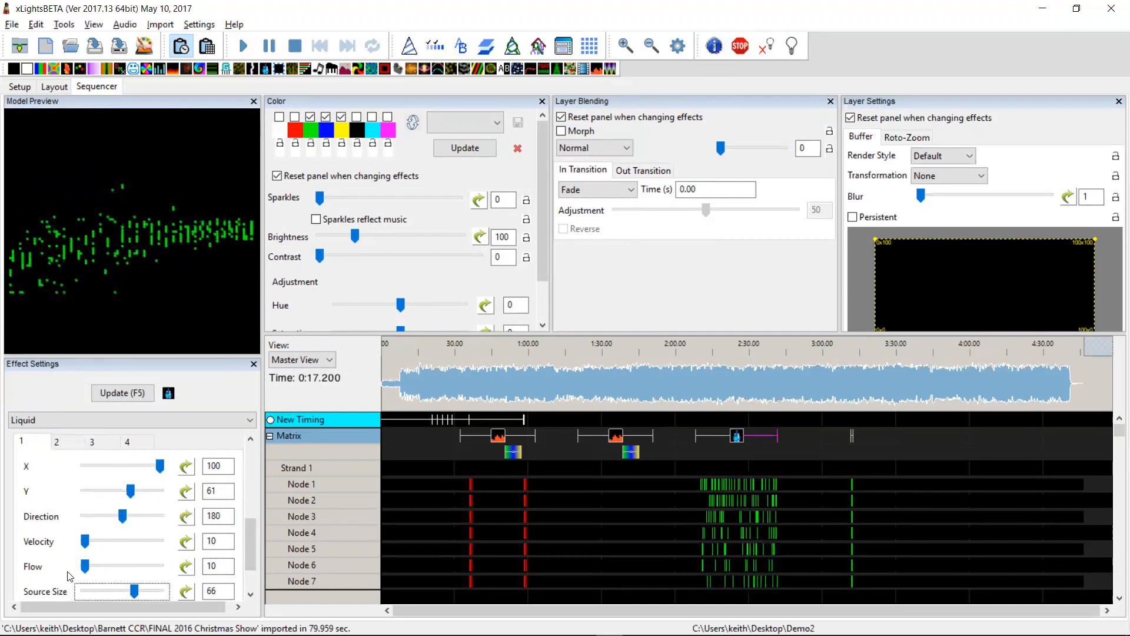
{"action": "double_click", "coordinate": [213, 540]}
{"action": "type", "text": "2"}
{"action": "key", "text": "Tab"}
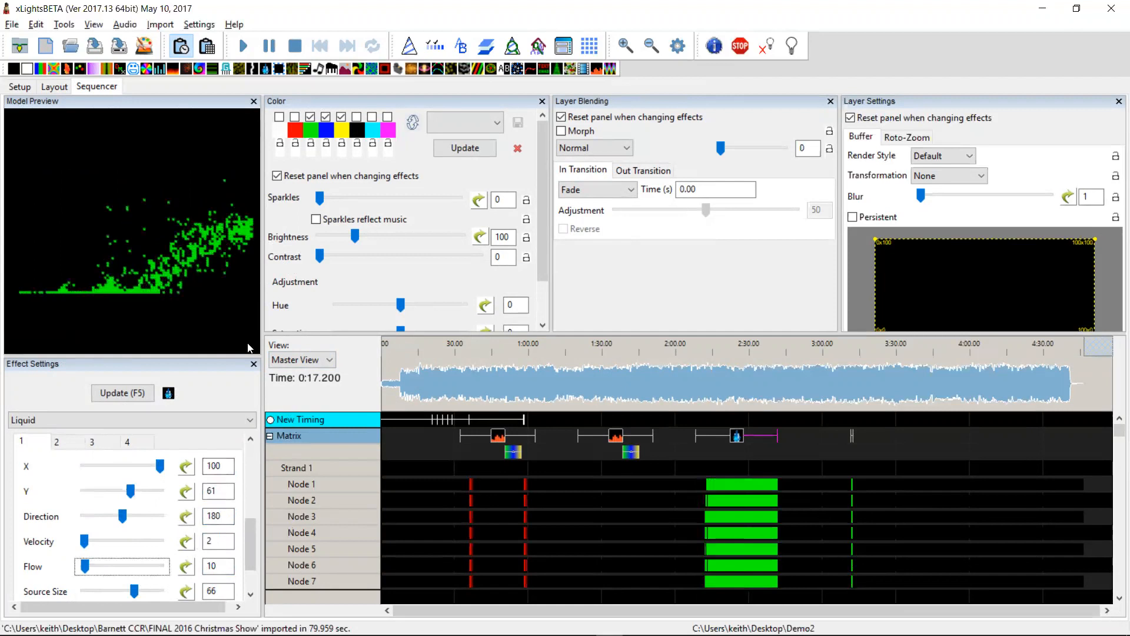
Collapse Strand 1's nodes, then switch to README.txt in Notepad and highlight the note about displaying the model end channel.
{"action": "double_click", "coordinate": [302, 466]}
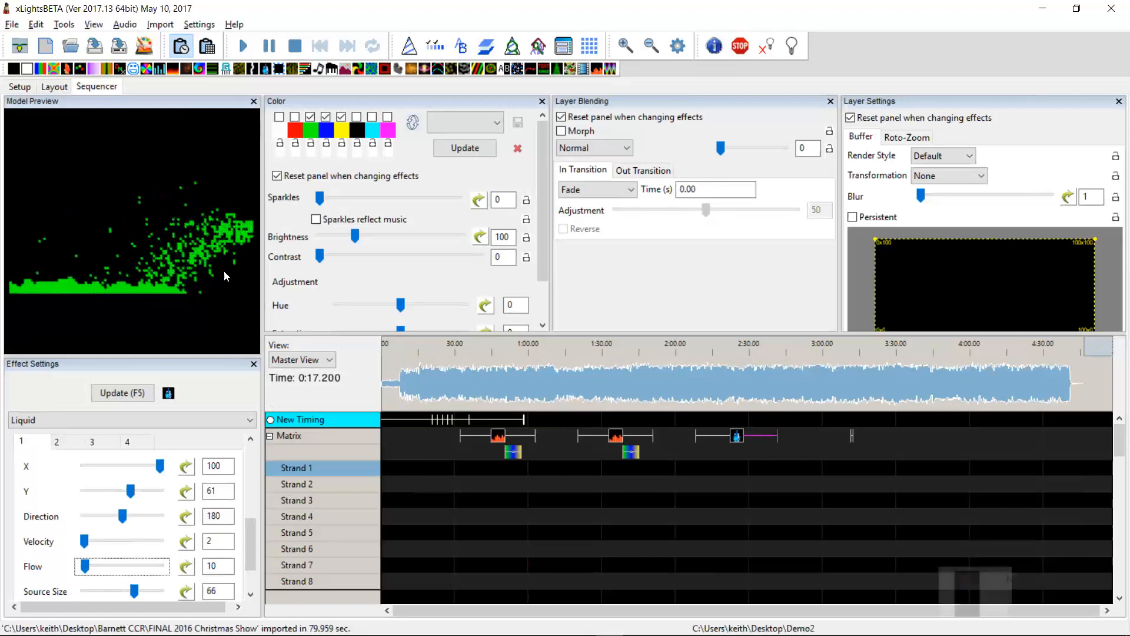
{"action": "key", "text": "alt+Tab"}
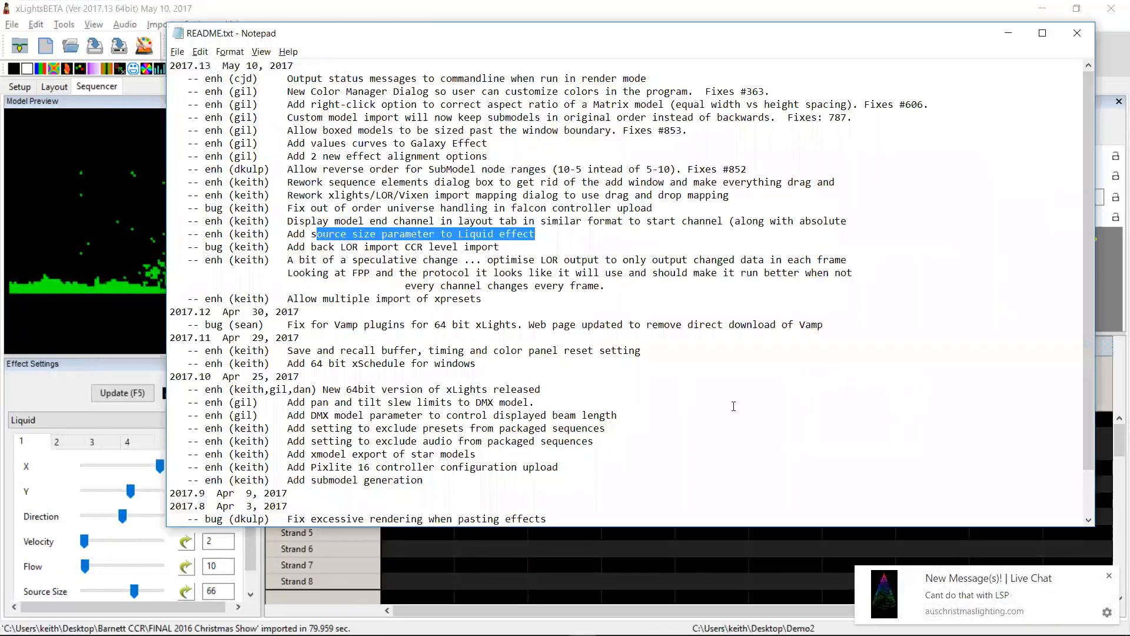
{"action": "left_click_drag", "start_coordinate": [847, 221], "coordinate": [286, 221]}
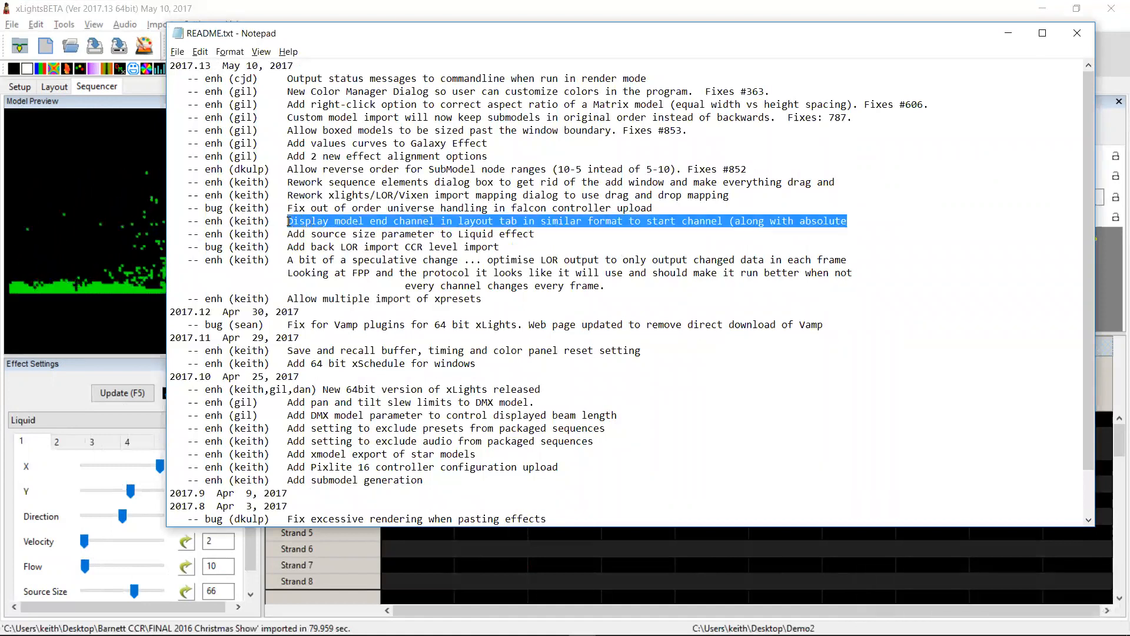
Switch back to xLights, show the model layout and widen the model list's Start Chan column to fit its entries.
{"action": "left_click", "coordinate": [144, 152]}
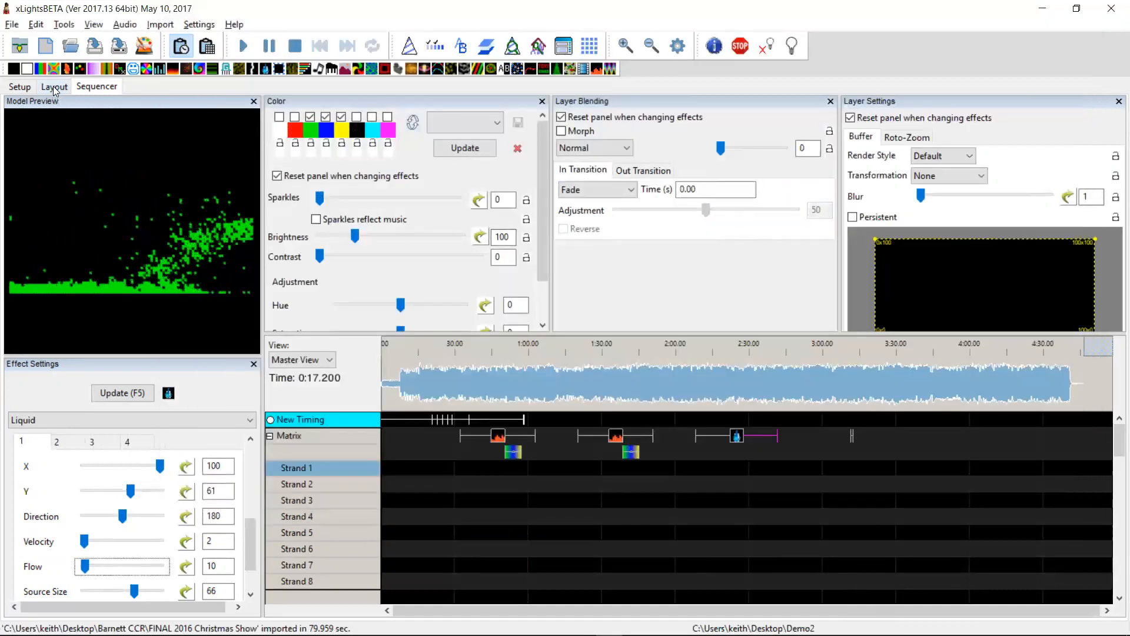
{"action": "left_click", "coordinate": [54, 87]}
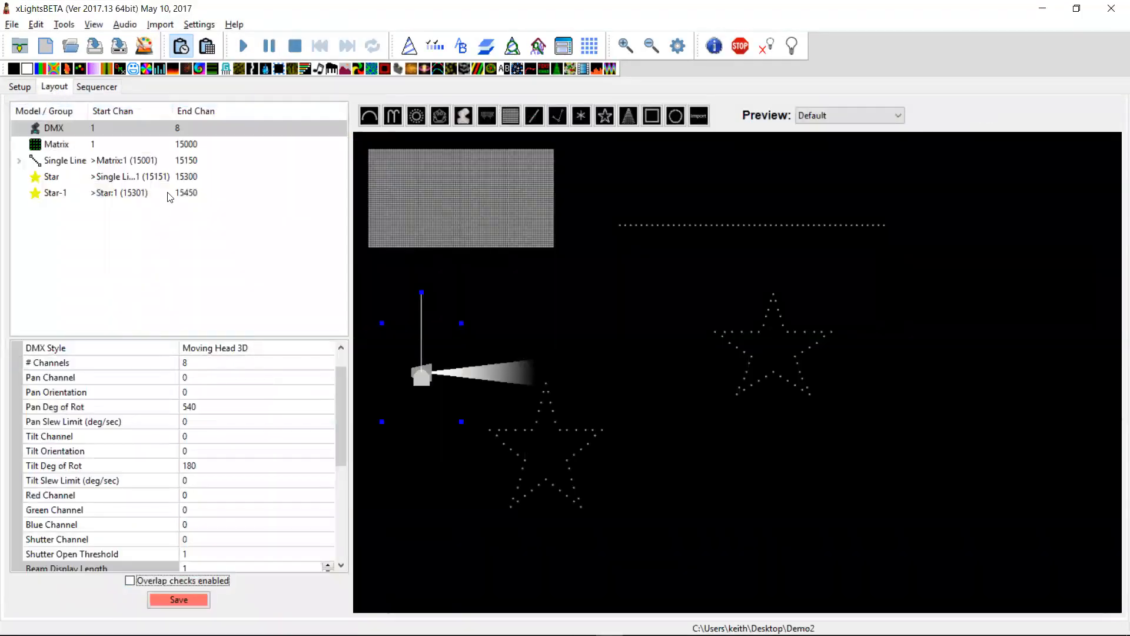
{"action": "left_click_drag", "start_coordinate": [175, 111], "coordinate": [194, 111]}
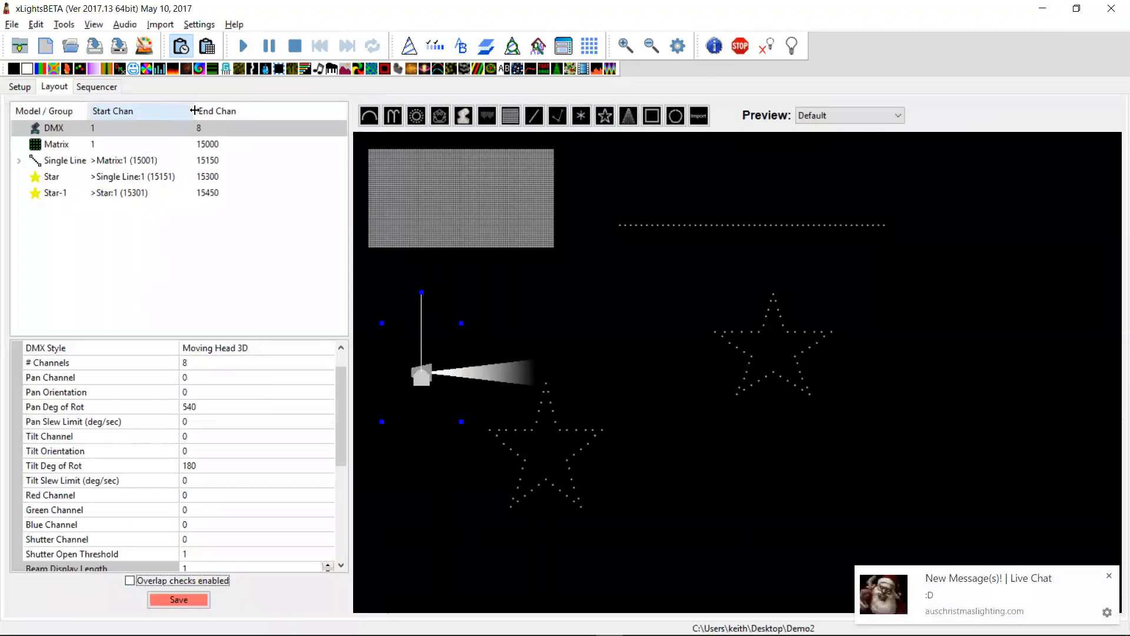
Try to set the Matrix model's Start Channel to #1:1 and submit the xLights debug report.
{"action": "left_click", "coordinate": [140, 126]}
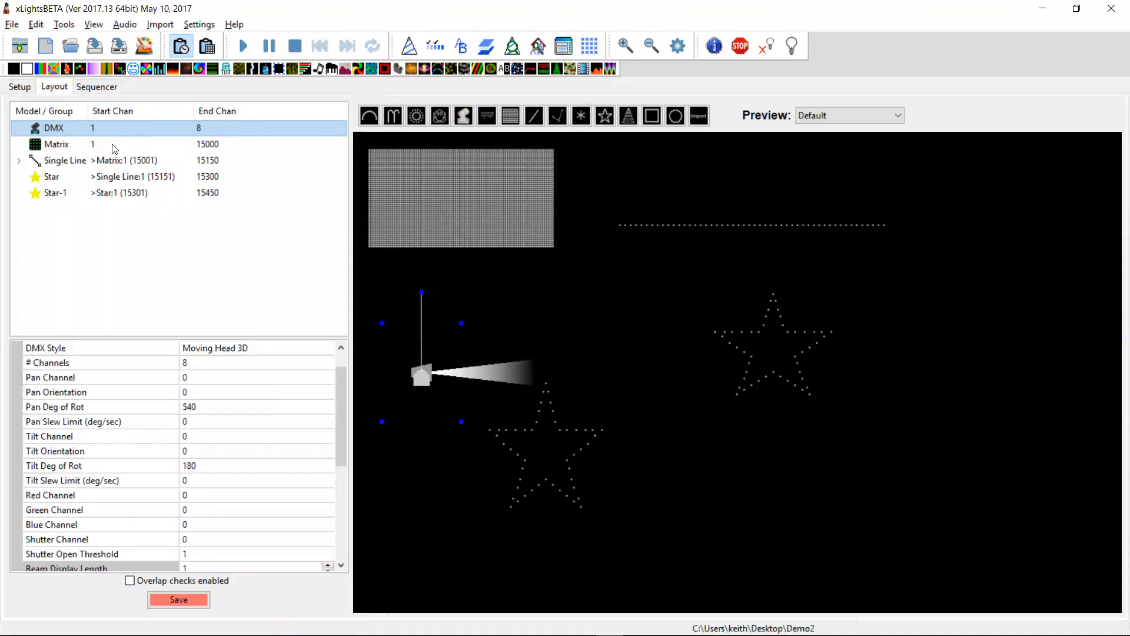
{"action": "left_click", "coordinate": [113, 147]}
{"action": "mouse_move", "coordinate": [92, 144]}
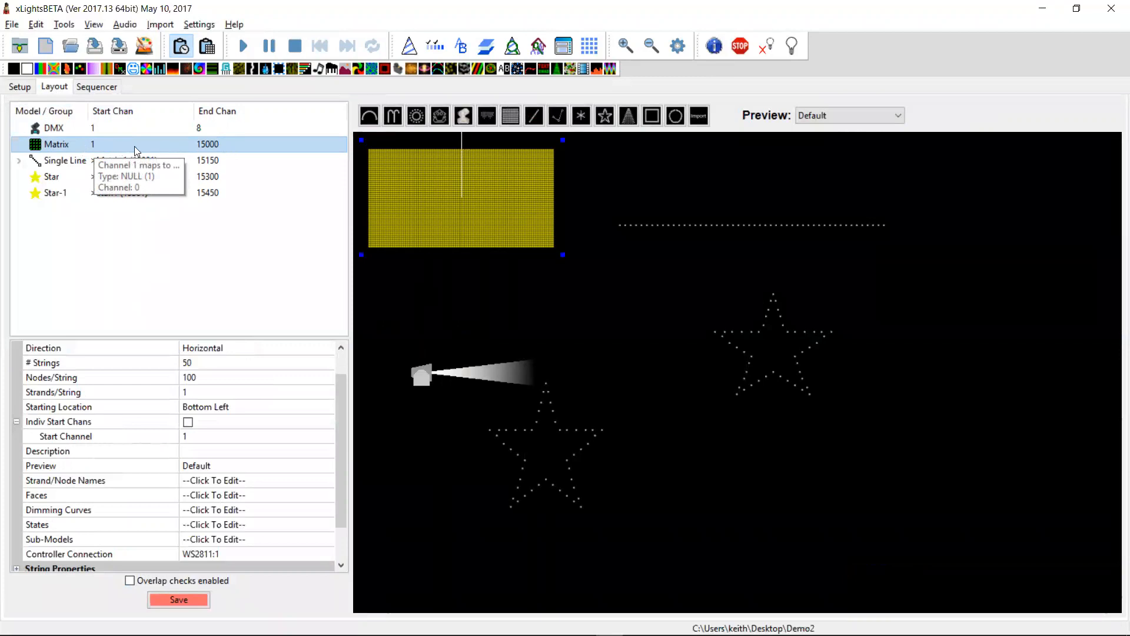
{"action": "left_click", "coordinate": [200, 436]}
{"action": "type", "text": "#"}
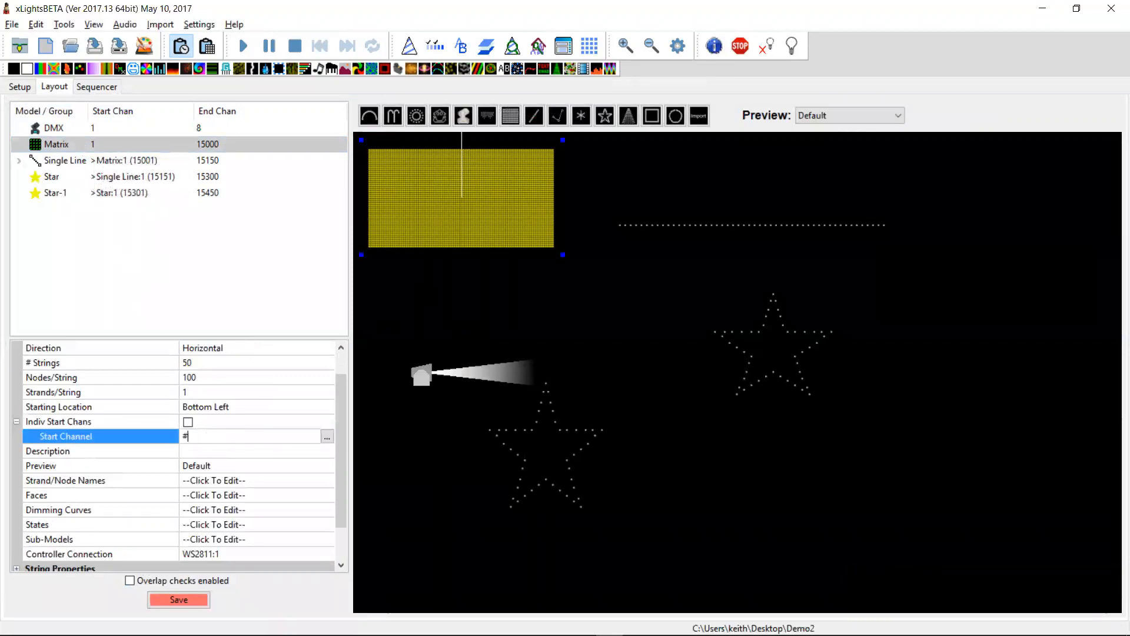
{"action": "type", "text": "1:1"}
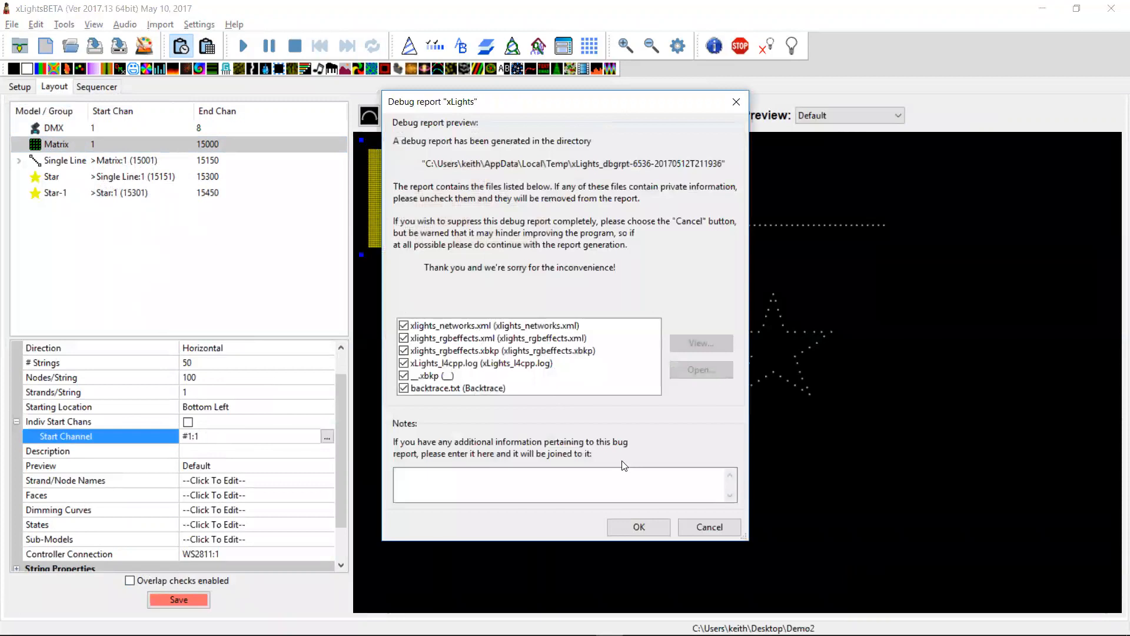
{"action": "left_click", "coordinate": [653, 529]}
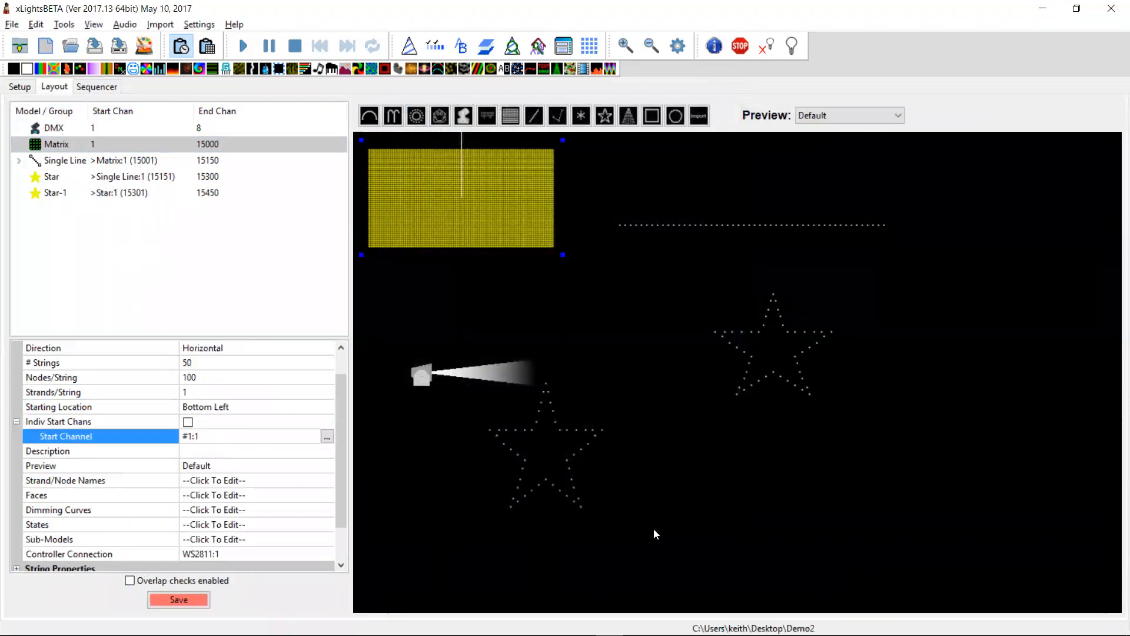
Close and restart xLights, declining to open the newer autosaved rgbeffects file.
{"action": "left_click", "coordinate": [1112, 11]}
{"action": "left_click", "coordinate": [671, 362]}
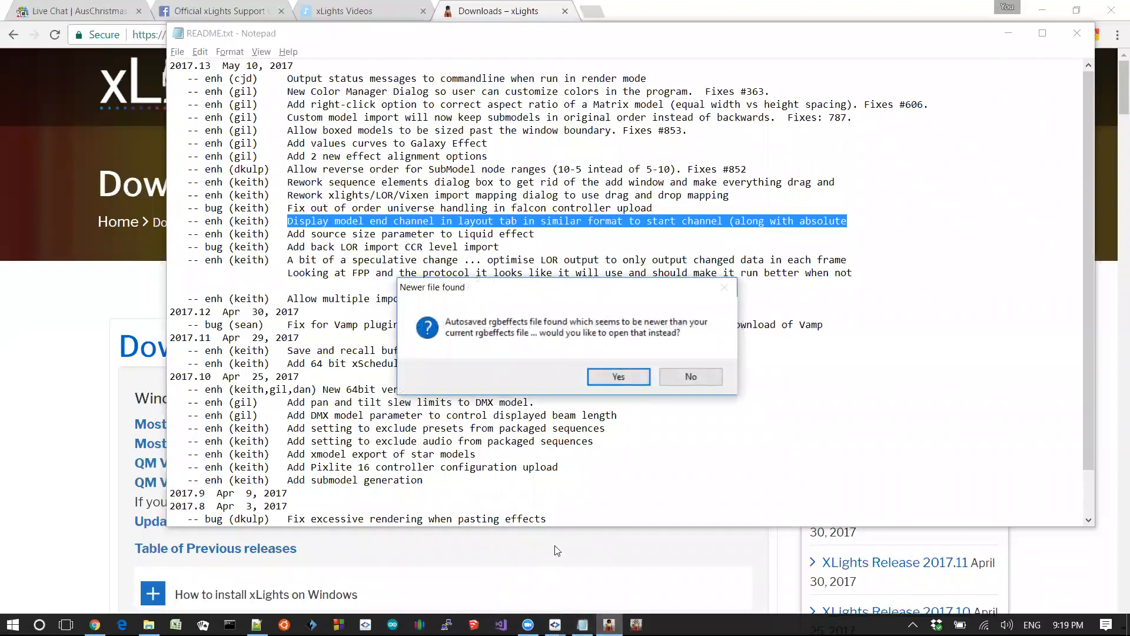
{"action": "left_click", "coordinate": [682, 376]}
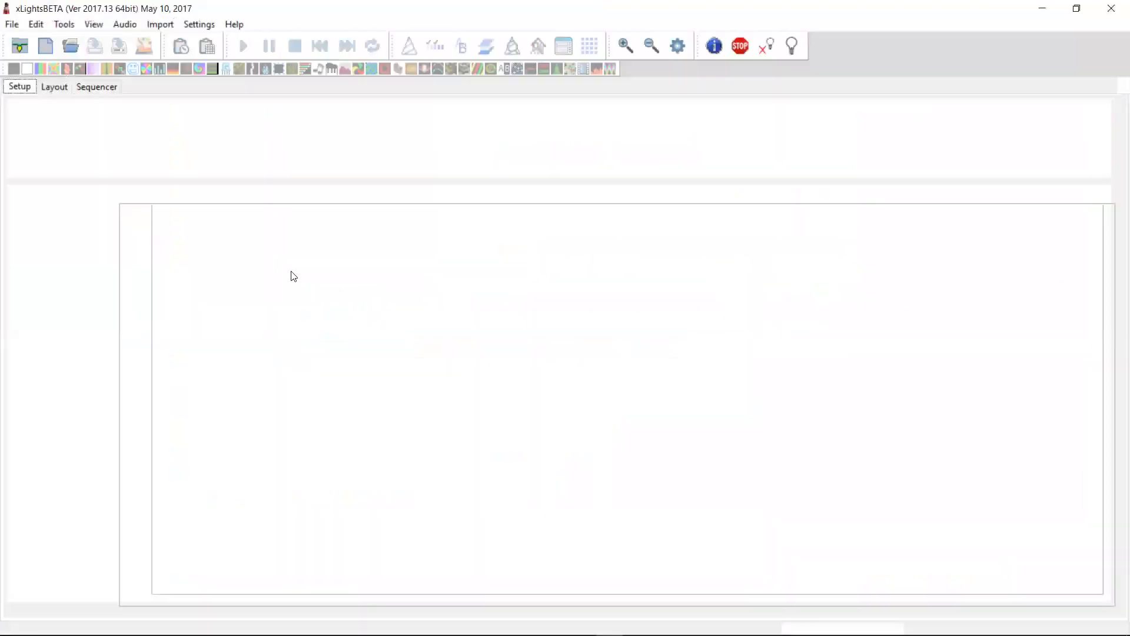
Start adding an E1.31 output with Starting Universe 1 and 16 universes.
{"action": "left_click", "coordinate": [60, 267]}
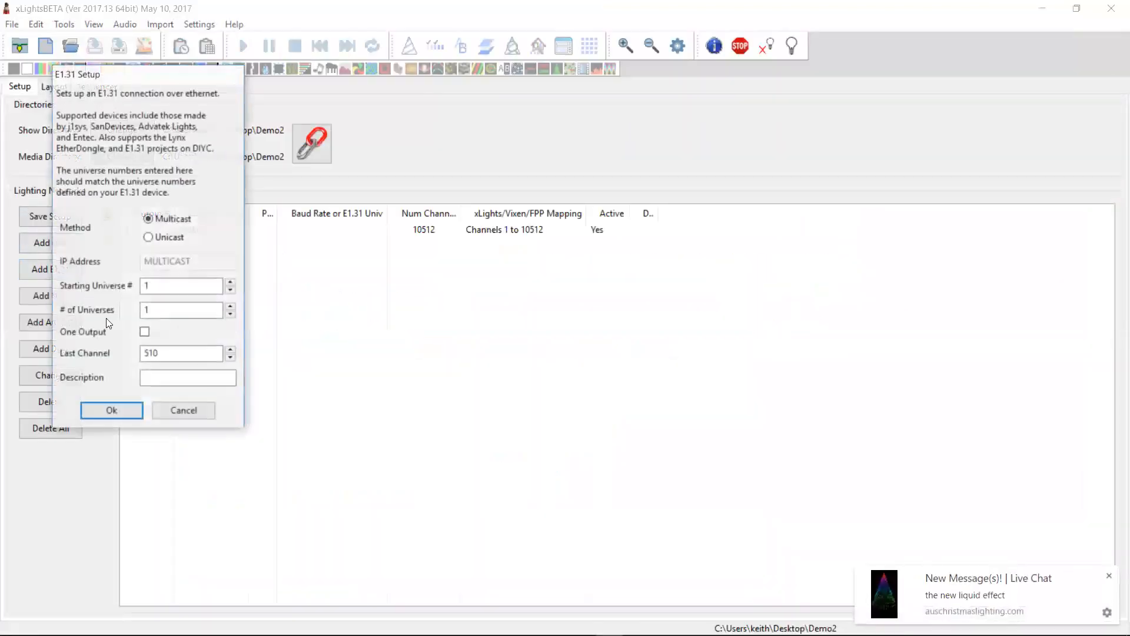
{"action": "left_click", "coordinate": [180, 285]}
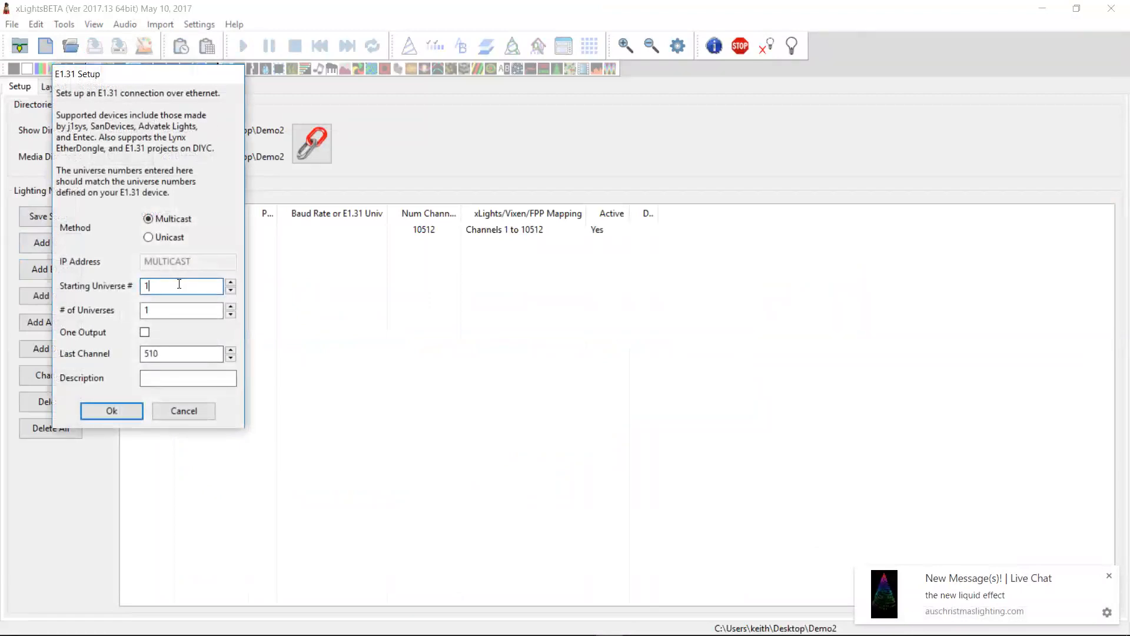
{"action": "left_click", "coordinate": [164, 309]}
{"action": "type", "text": "6"}
{"action": "left_click", "coordinate": [144, 353]}
Make the E1.31 output unicast to IP address 192.168.0.1, add it and save the network setup.
{"action": "left_click", "coordinate": [149, 237]}
{"action": "left_click", "coordinate": [167, 264]}
{"action": "type", "text": "192.1"}
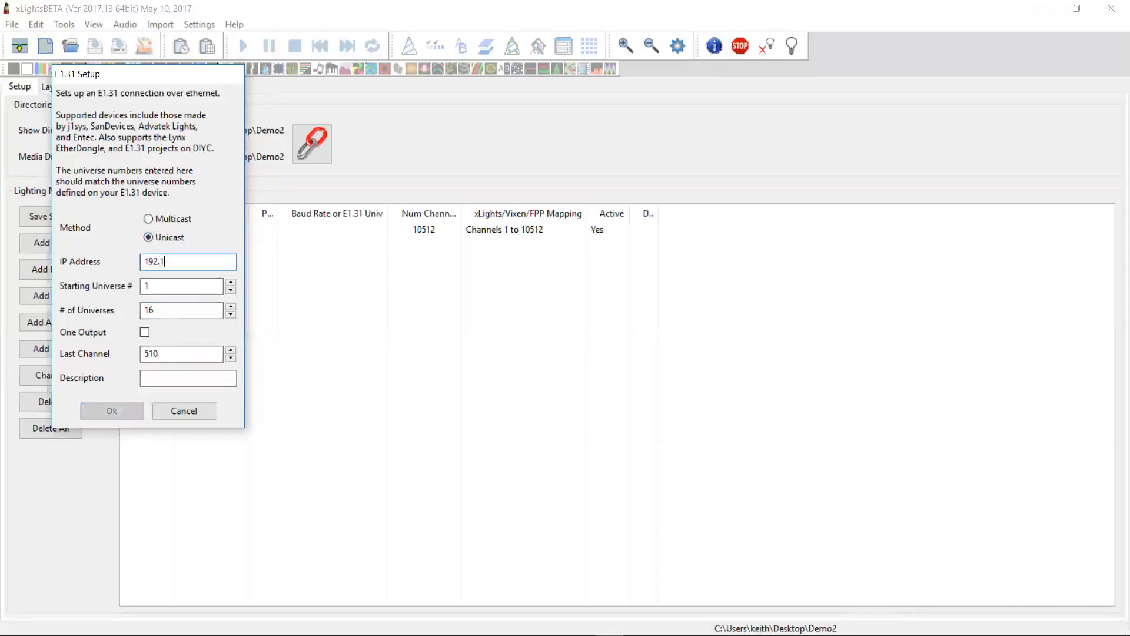
{"action": "type", "text": "68.0.1"}
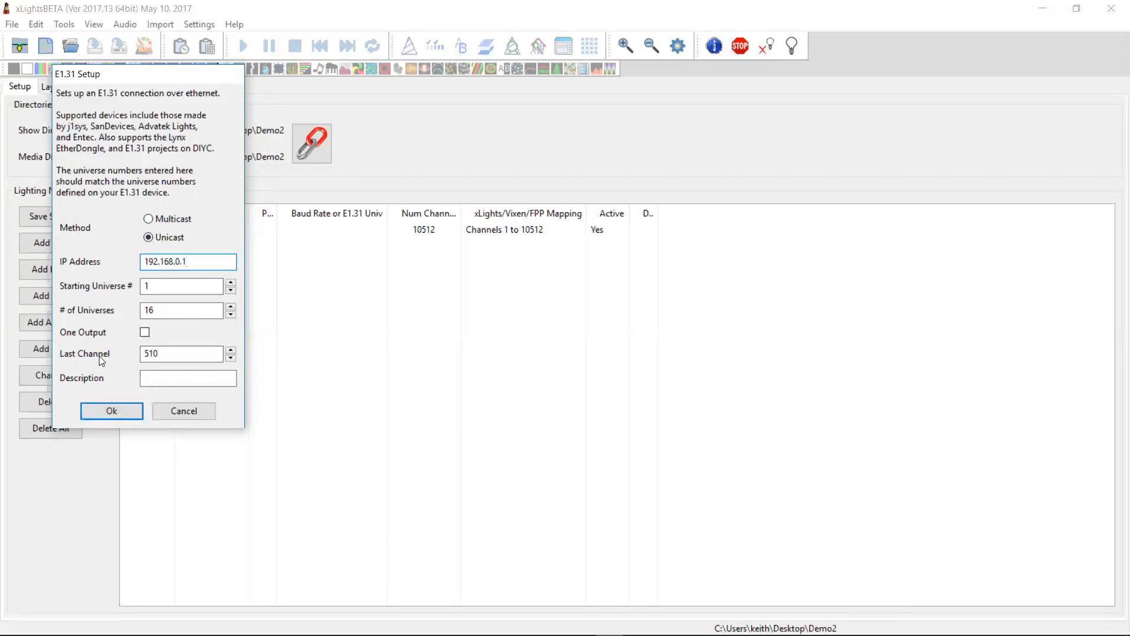
{"action": "left_click", "coordinate": [109, 410]}
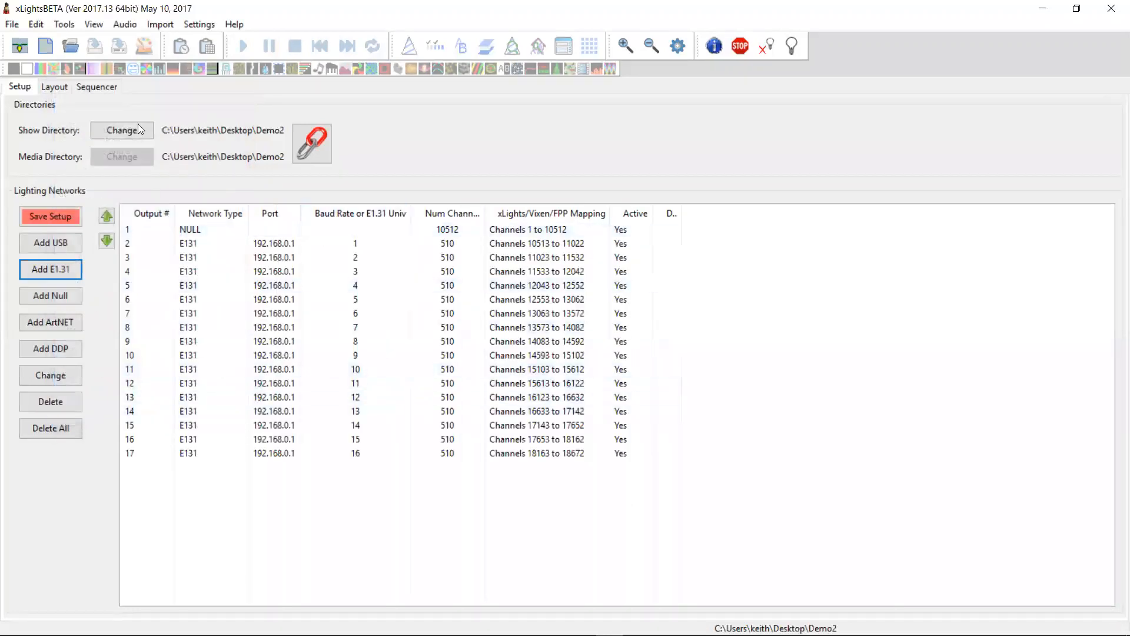
{"action": "left_click", "coordinate": [66, 215]}
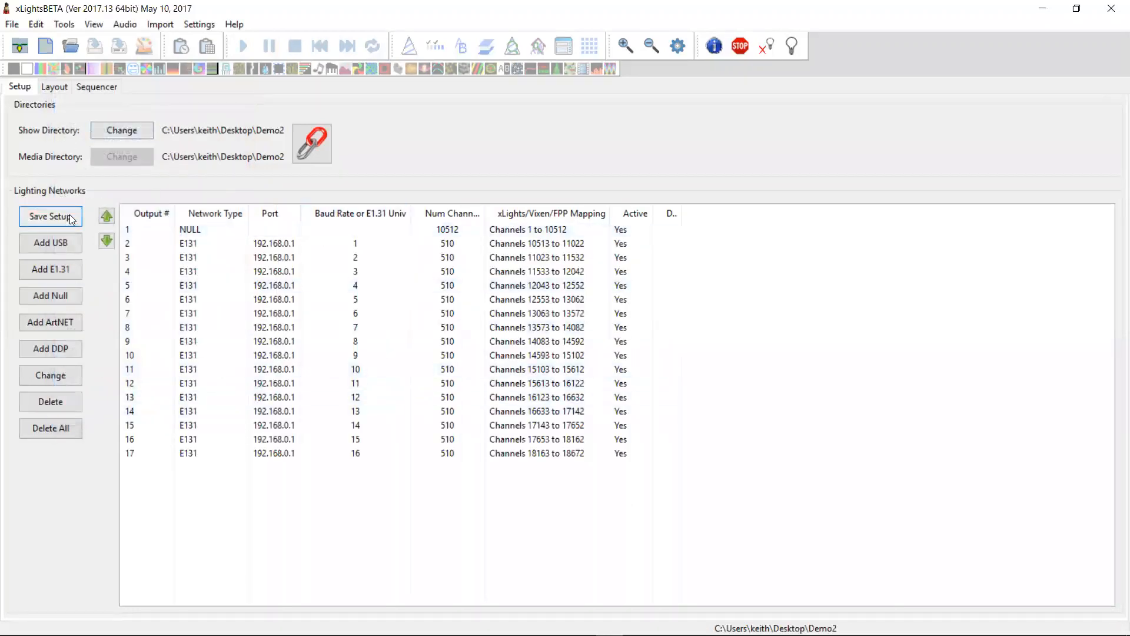
Try again in the layout to set the Matrix's Start Channel to #1:1 and submit the new debug report.
{"action": "left_click", "coordinate": [48, 87]}
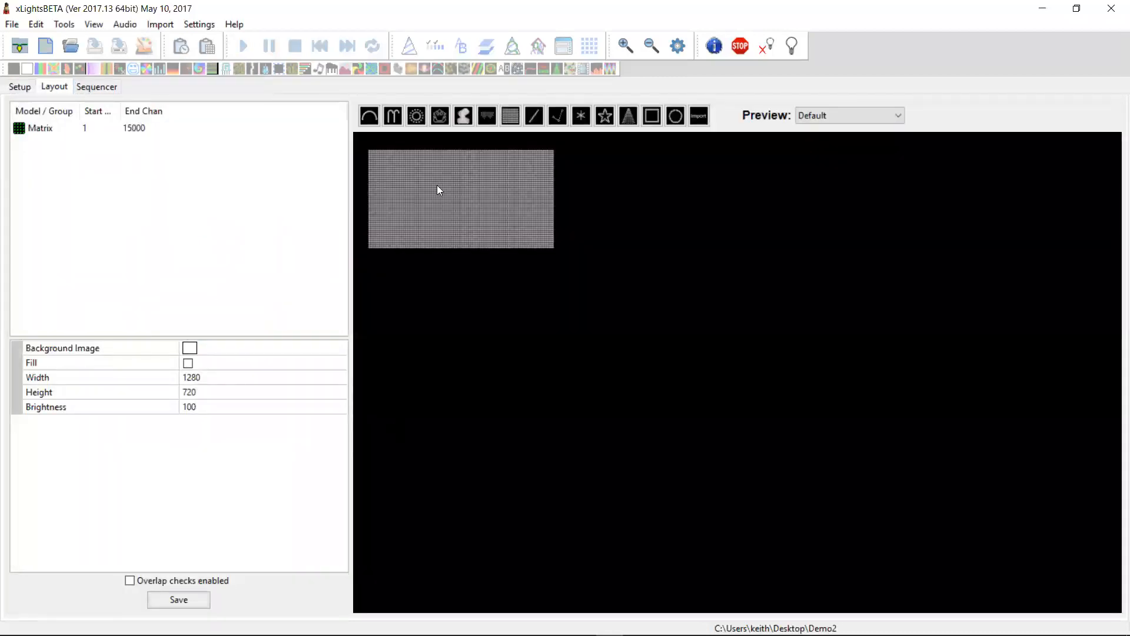
{"action": "left_click", "coordinate": [473, 180]}
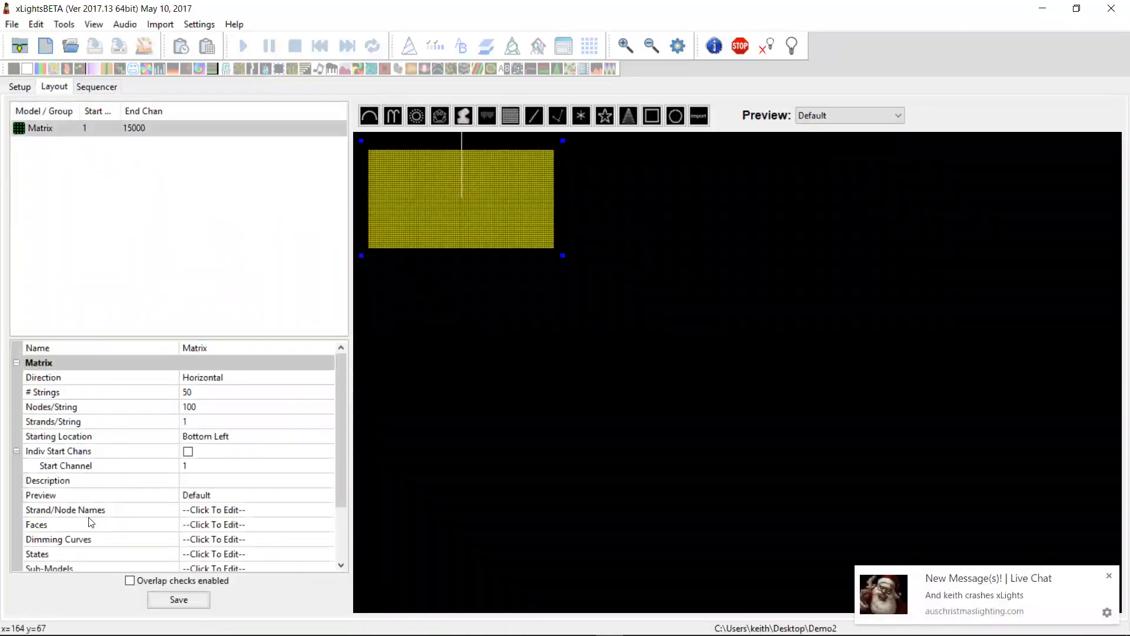
{"action": "left_click", "coordinate": [200, 469]}
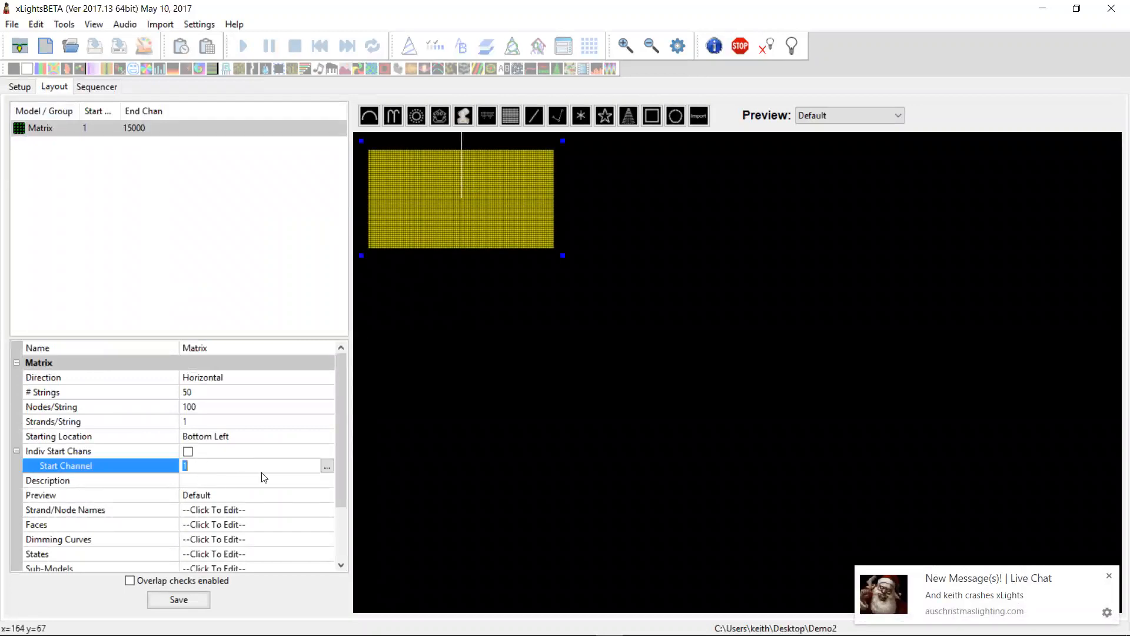
{"action": "type", "text": "#1:1"}
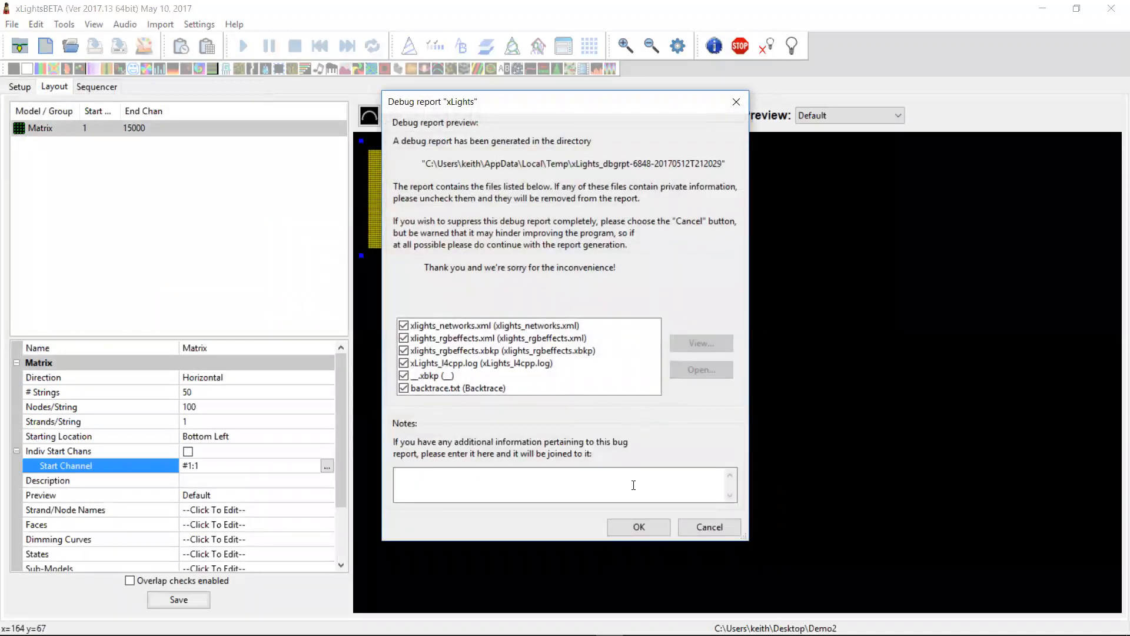
{"action": "left_click", "coordinate": [639, 526]}
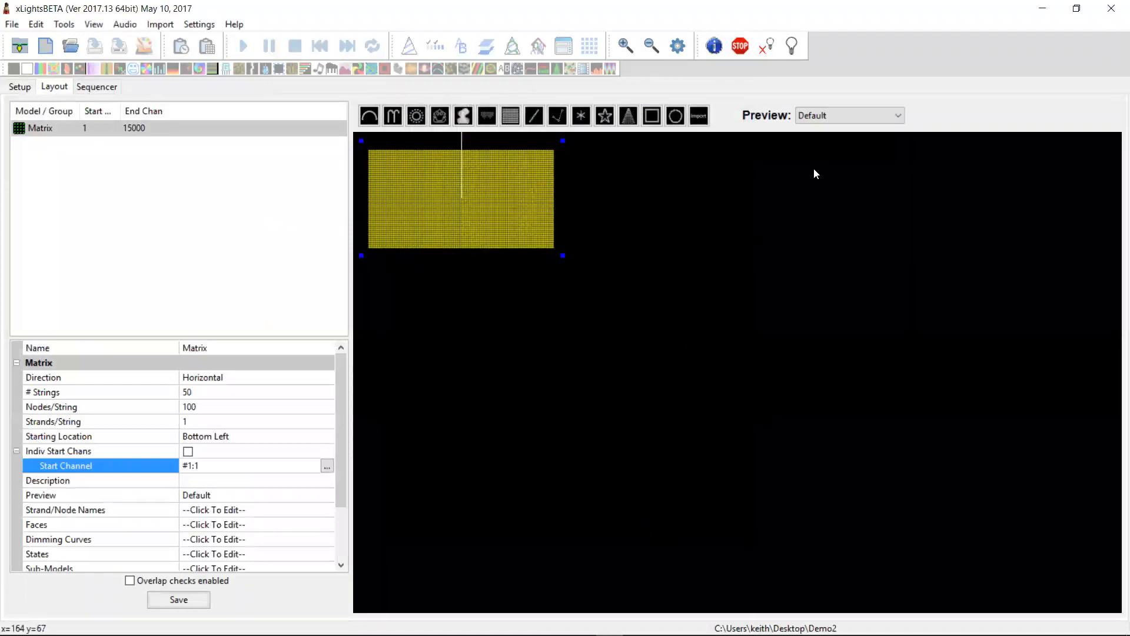
Restart xLights and delete the NULL output from the lighting networks.
{"action": "left_click", "coordinate": [707, 366]}
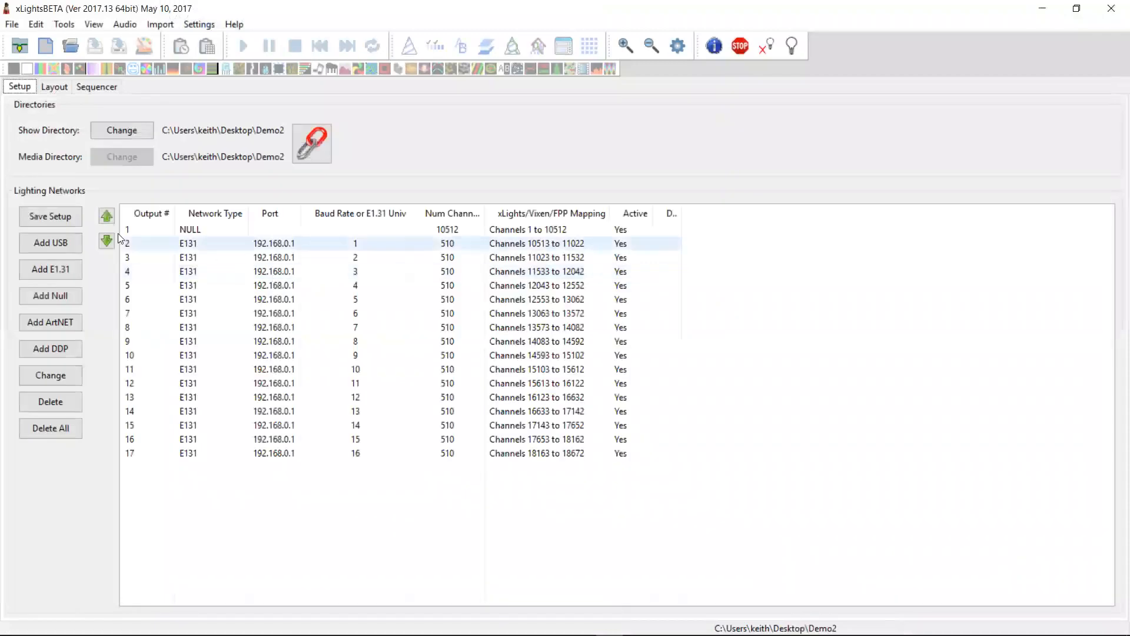
{"action": "left_click", "coordinate": [185, 229]}
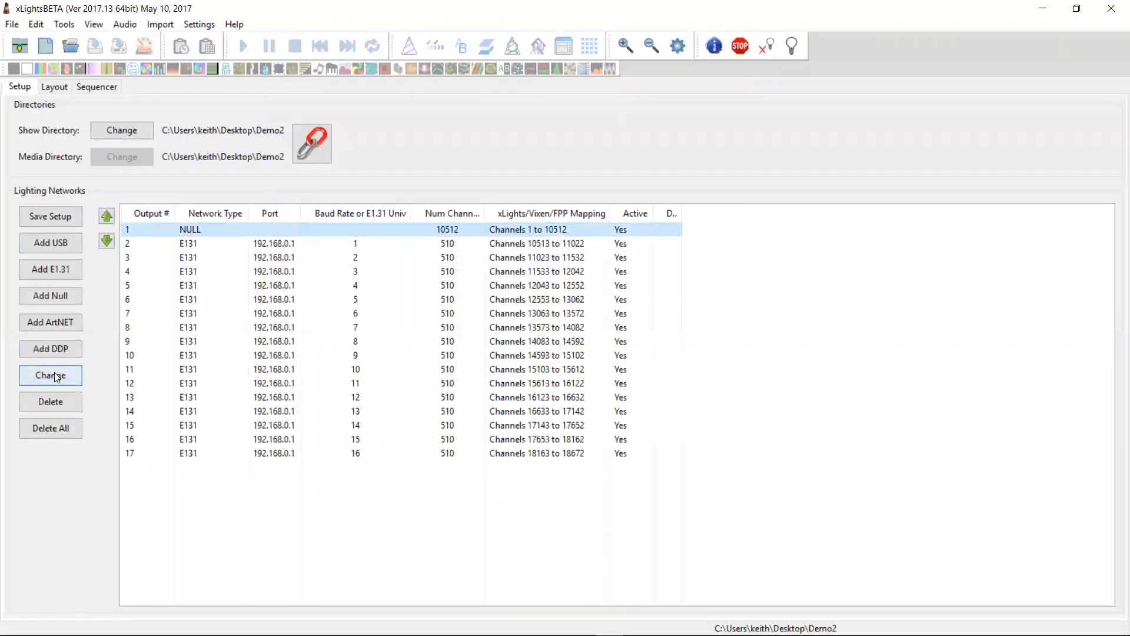
{"action": "left_click", "coordinate": [52, 399]}
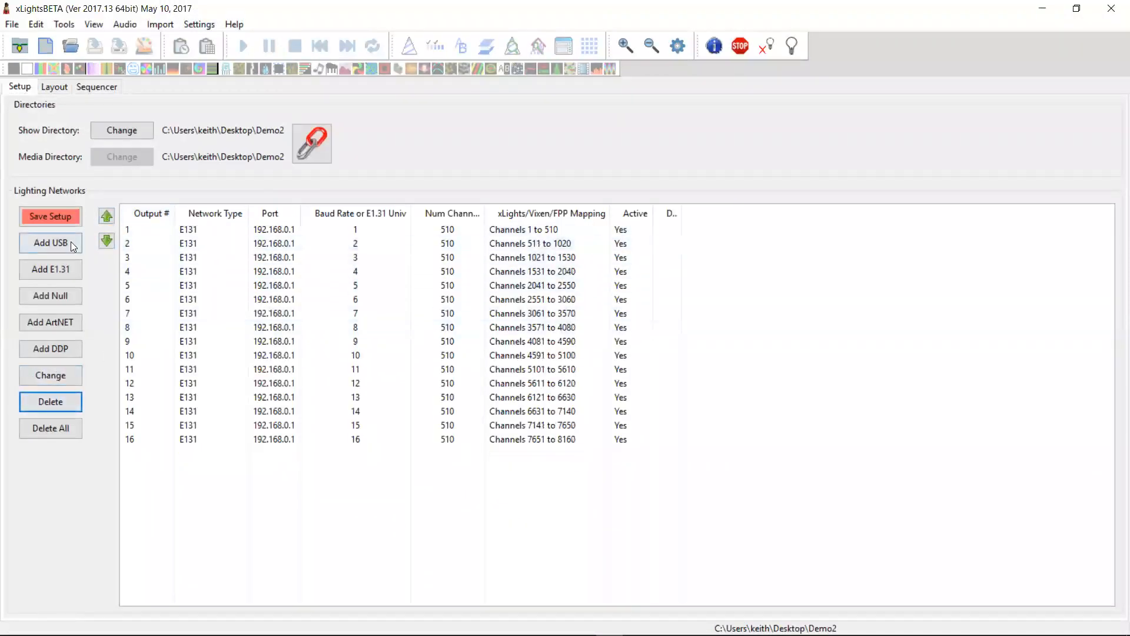
Add 100 multicast E1.31 universes starting at universe 100 and save the network setup.
{"action": "left_click", "coordinate": [52, 269]}
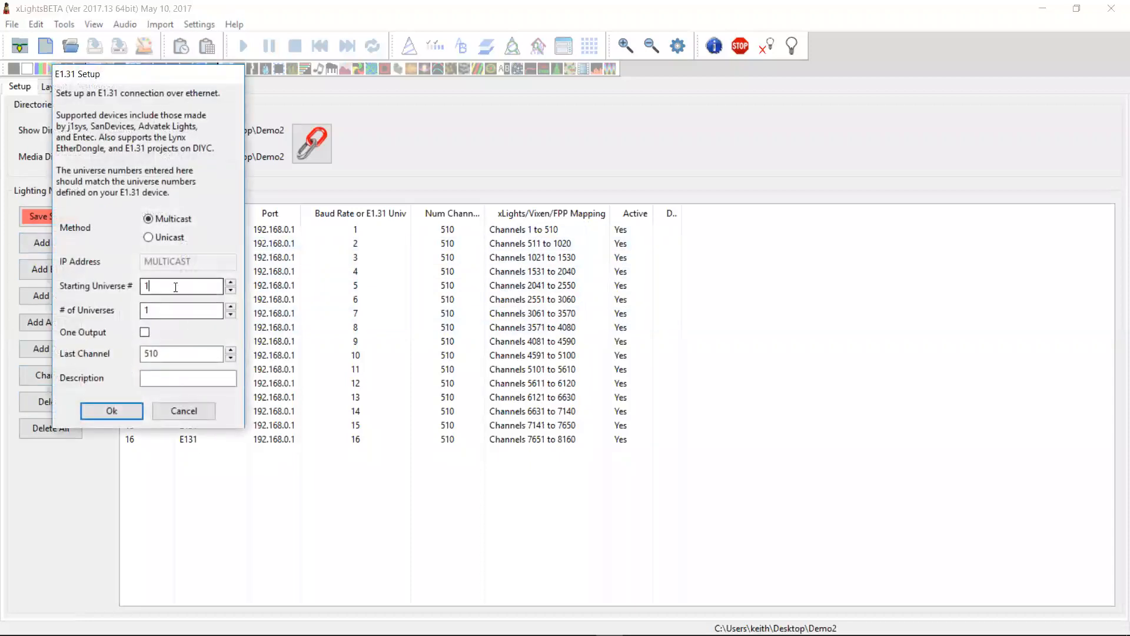
{"action": "type", "text": "0000"}
{"action": "left_click", "coordinate": [131, 408]}
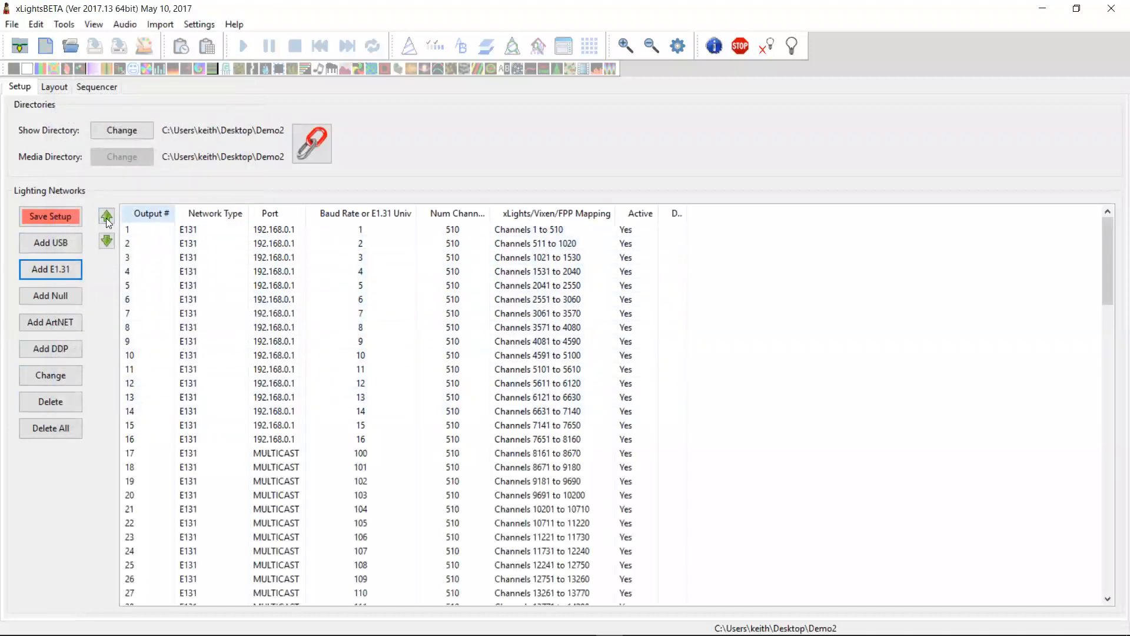
{"action": "left_click", "coordinate": [66, 217]}
Select the Matrix model in the layout and set its Start Channel to #1:1.
{"action": "left_click", "coordinate": [54, 86]}
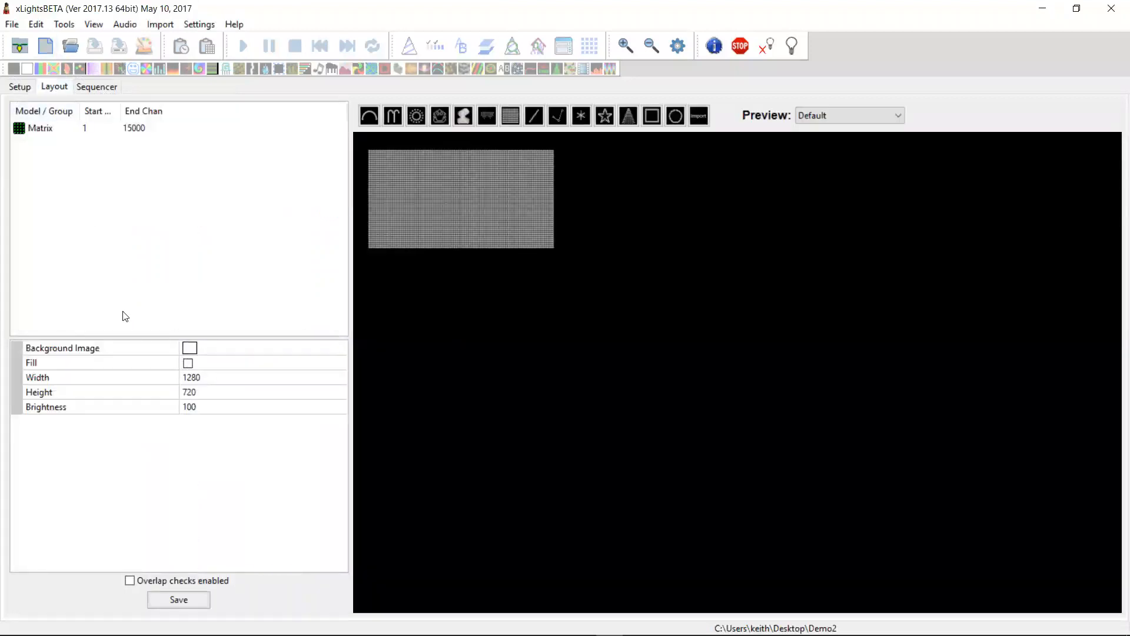
{"action": "left_click", "coordinate": [398, 192]}
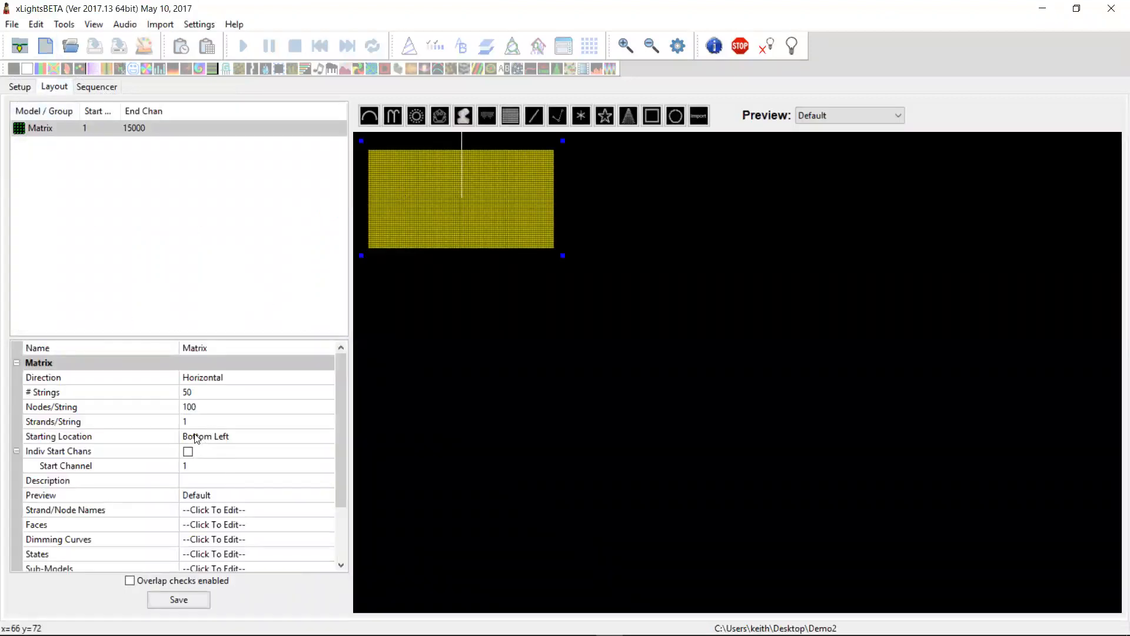
{"action": "left_click", "coordinate": [203, 466]}
{"action": "type", "text": "#1:1"}
{"action": "key", "text": "Return"}
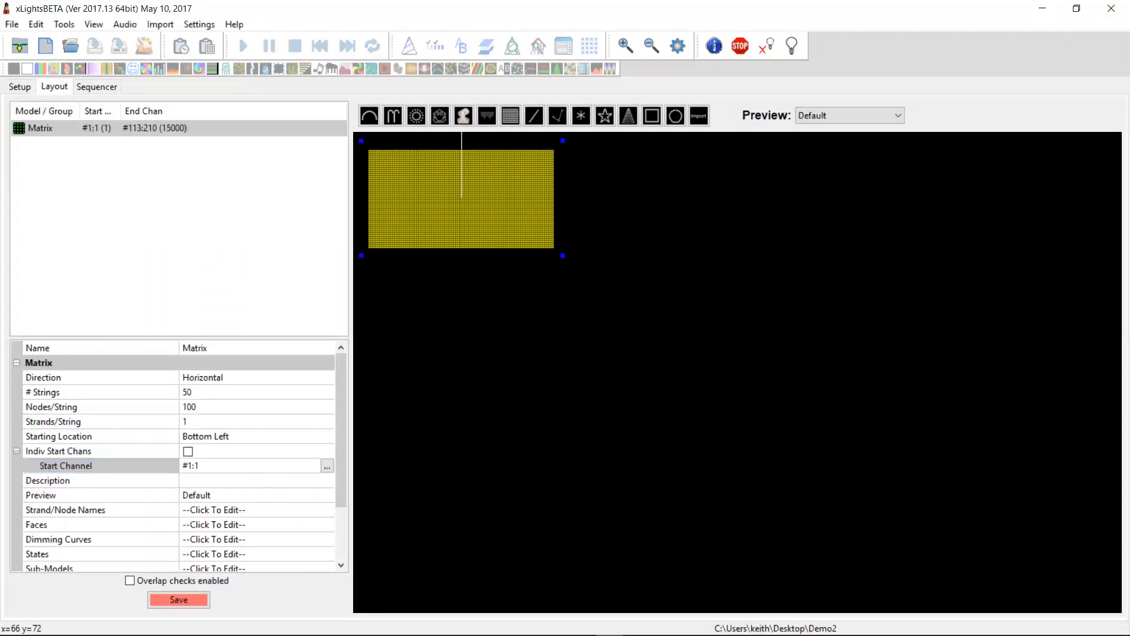
Inspect the Matrix's start and end channels and its controller mapping in the model list, then deselect it.
{"action": "left_click", "coordinate": [108, 140]}
{"action": "left_click", "coordinate": [121, 134]}
{"action": "mouse_move", "coordinate": [128, 129]}
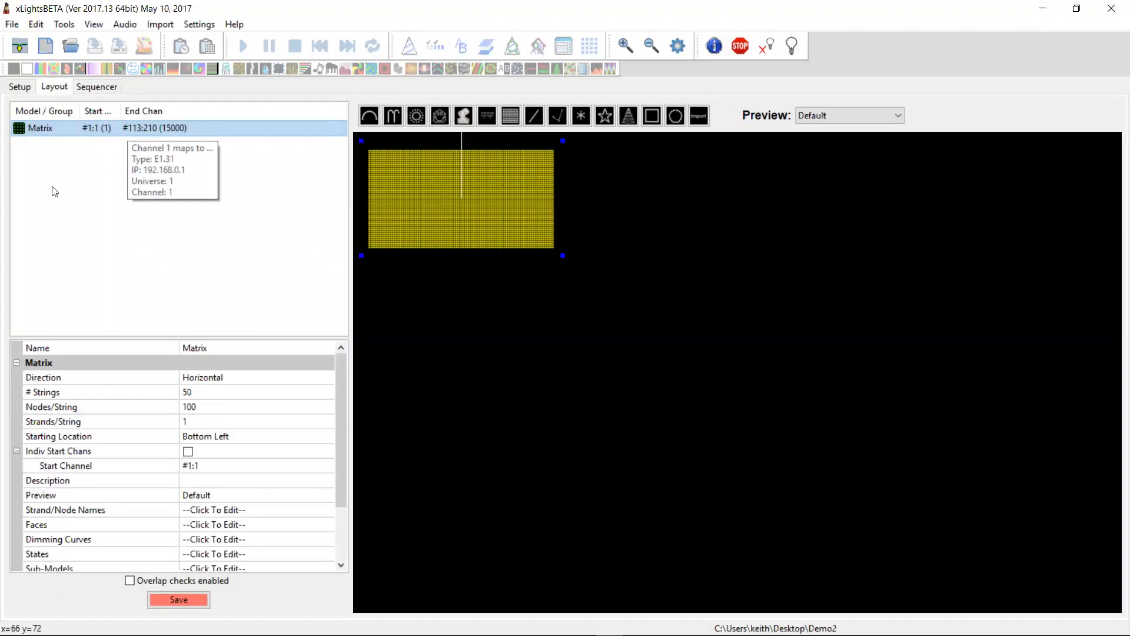
{"action": "left_click", "coordinate": [93, 157]}
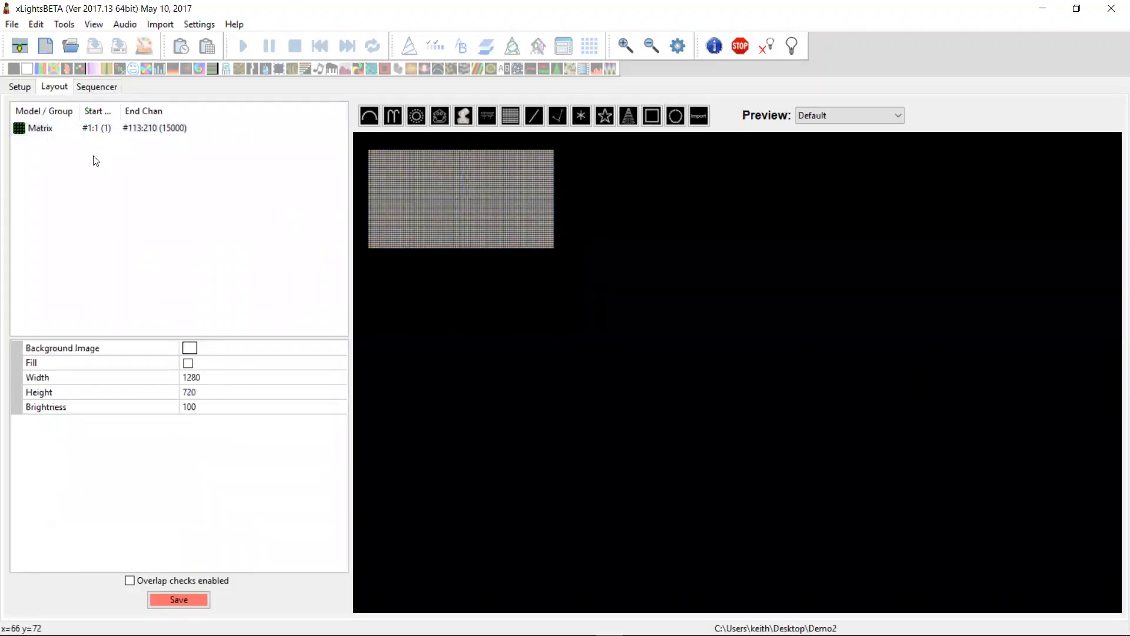
Set the Matrix's Start Channel to 1:1 and check its channel mapping in the model list.
{"action": "left_click", "coordinate": [144, 132]}
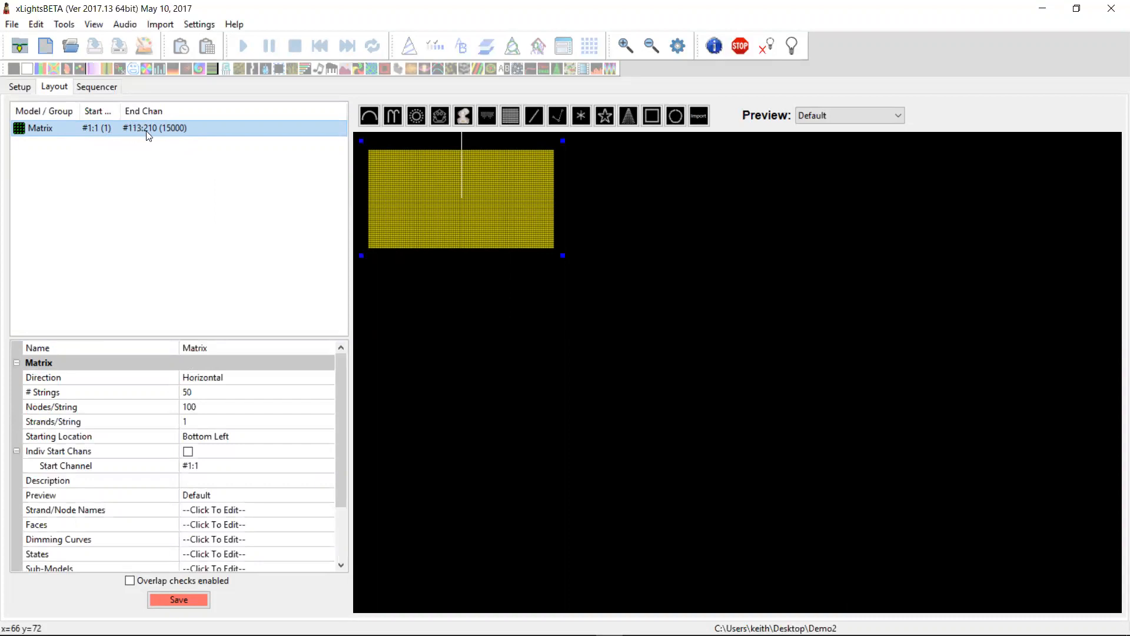
{"action": "left_click", "coordinate": [201, 465]}
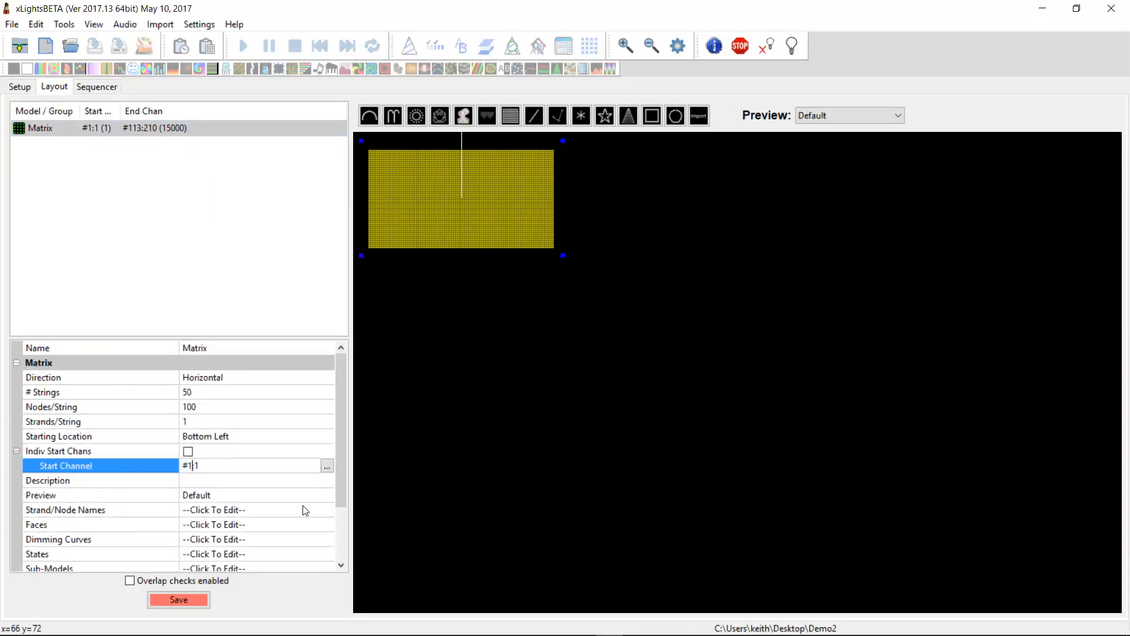
{"action": "key", "text": "BackSpace"}
{"action": "key", "text": "Return"}
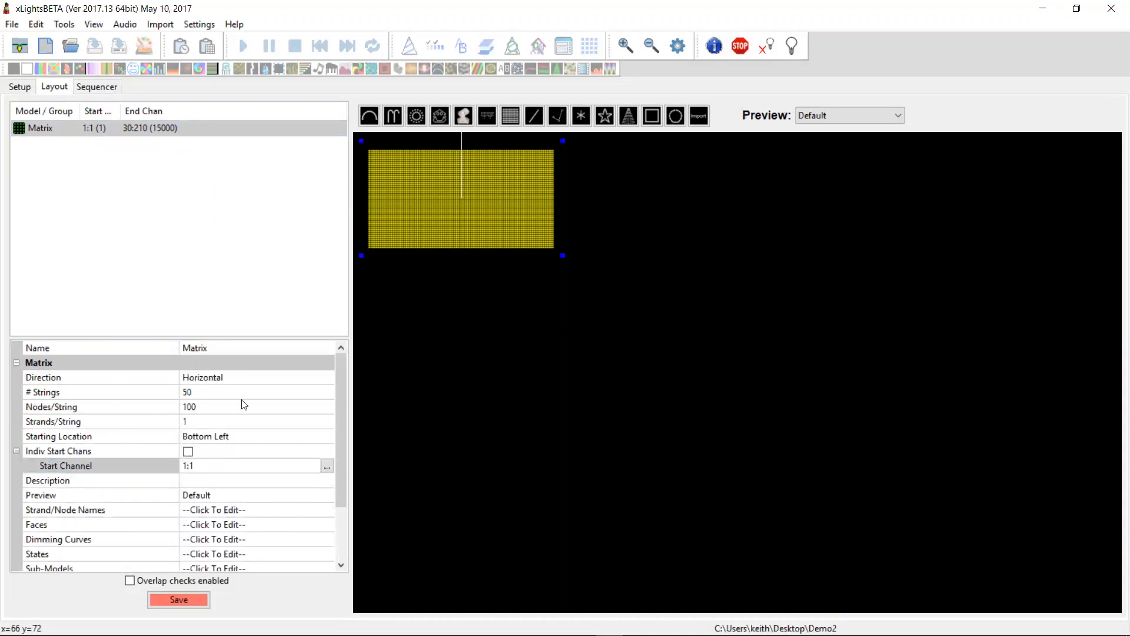
{"action": "mouse_move", "coordinate": [101, 125]}
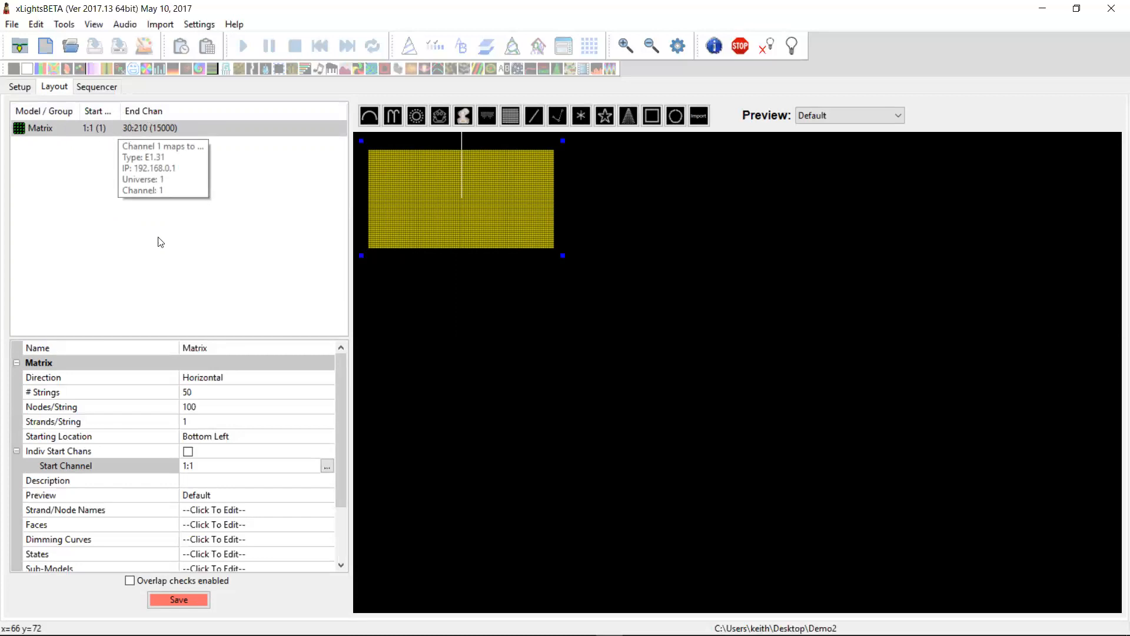
Switch to README.txt in Notepad, review the Falcon controller upload fix entry, and return to xLights.
{"action": "key", "text": "alt+Tab"}
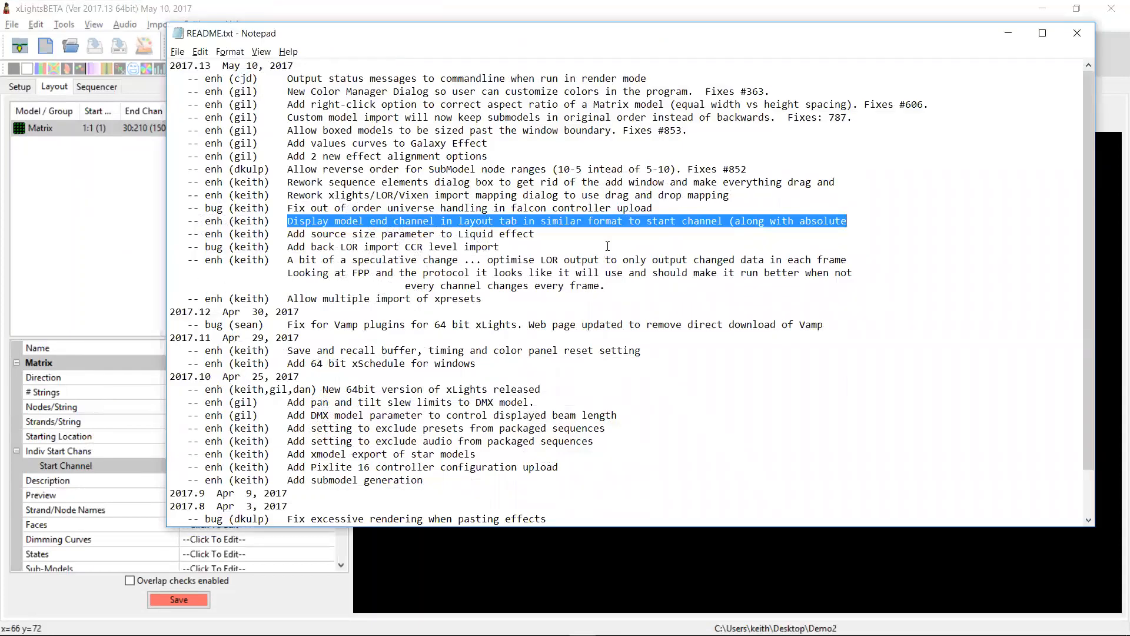
{"action": "left_click", "coordinate": [443, 209]}
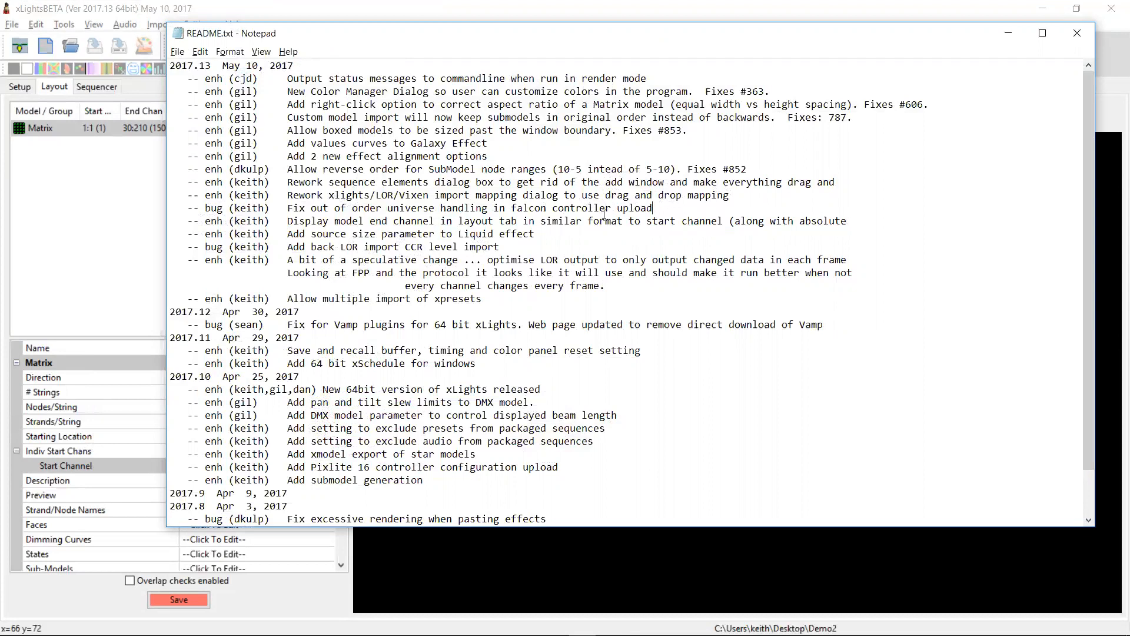
{"action": "key", "text": "alt+Tab"}
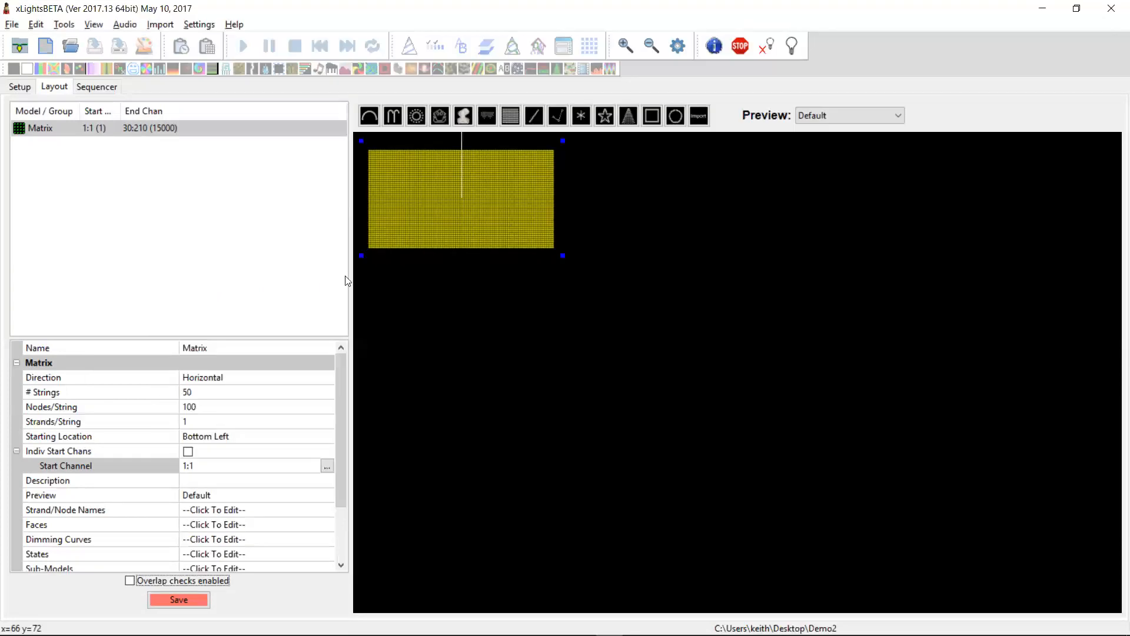
Examine the Upload To Controller output options for output 6 in the lighting networks setup, then dismiss them.
{"action": "left_click", "coordinate": [21, 87]}
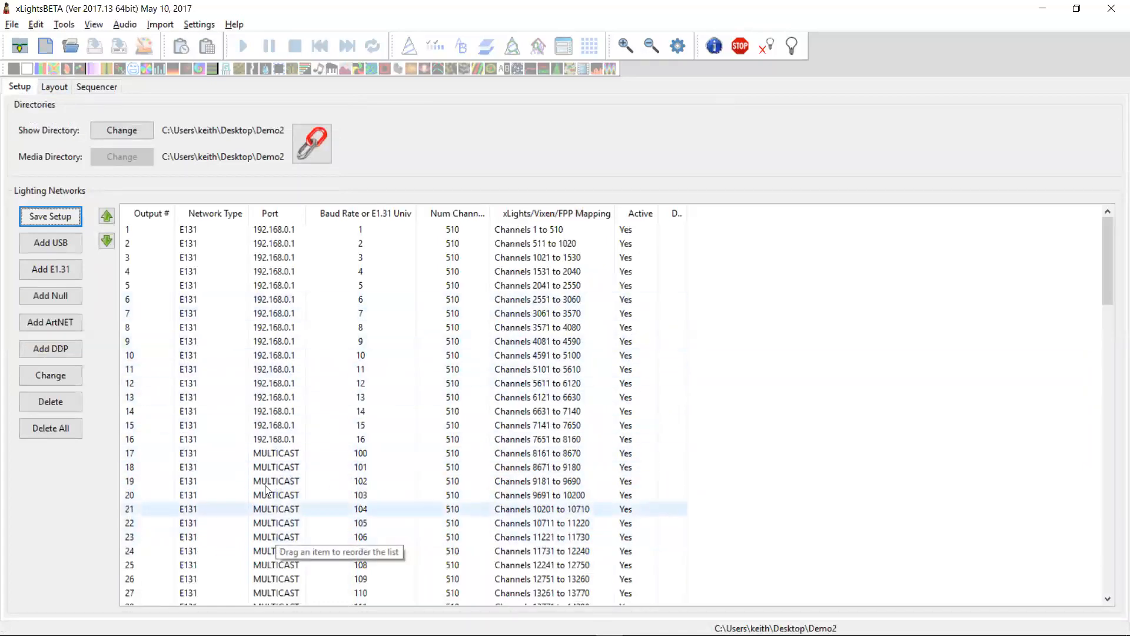
{"action": "right_click", "coordinate": [274, 300]}
{"action": "mouse_move", "coordinate": [347, 315]}
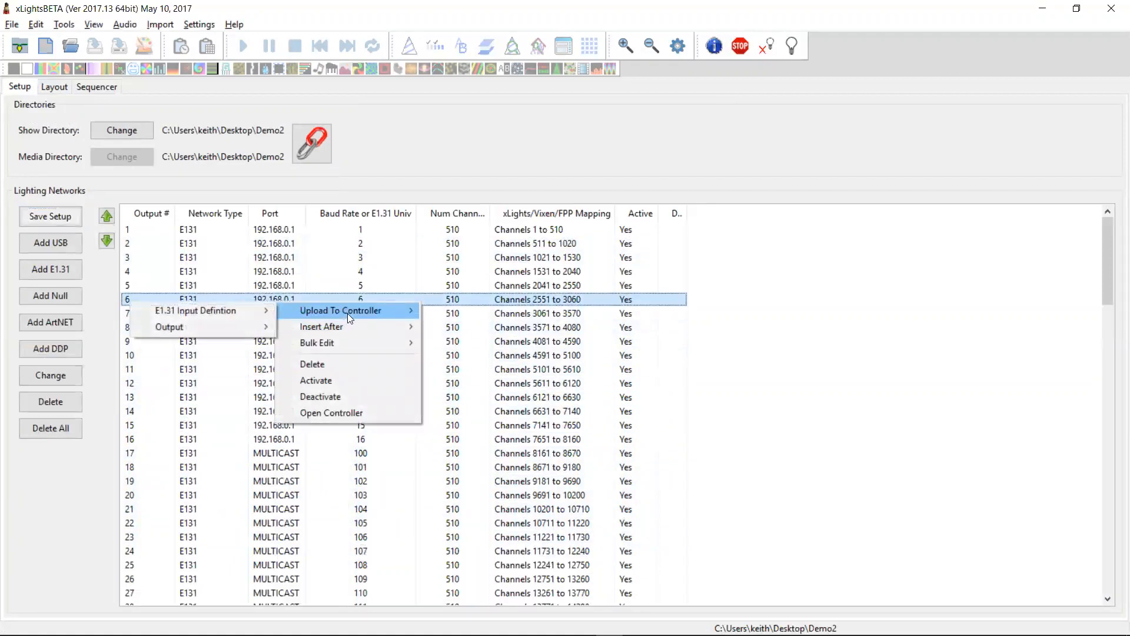
{"action": "mouse_move", "coordinate": [196, 328]}
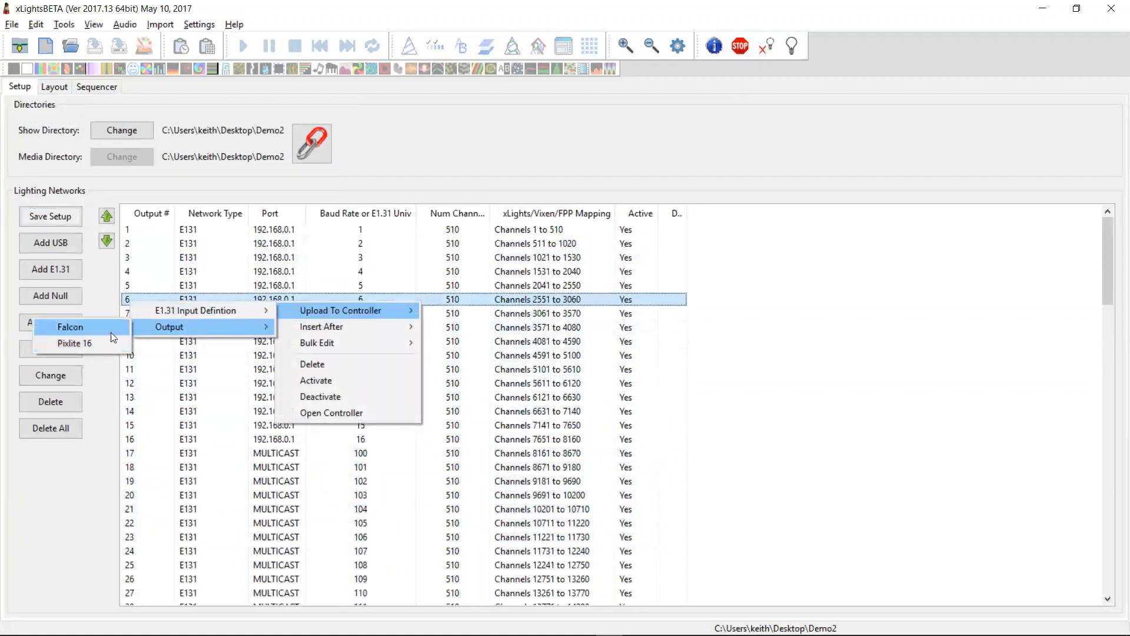
{"action": "mouse_move", "coordinate": [156, 312]}
{"action": "left_click", "coordinate": [503, 304]}
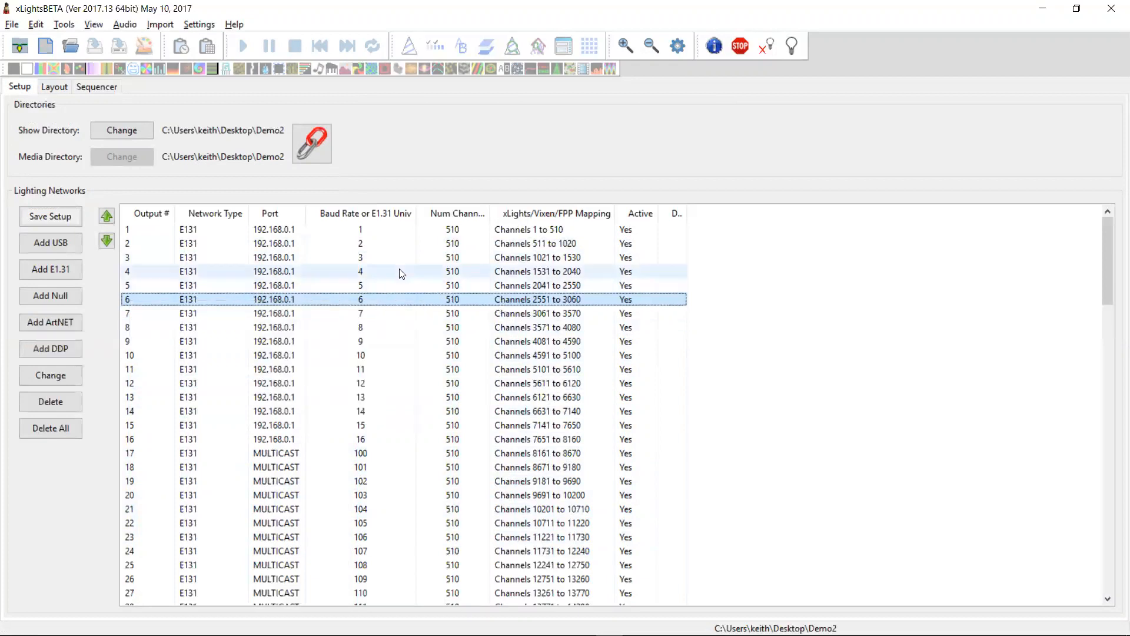
Reorder the lighting networks by moving the universe 9 output up to the output 4 position.
{"action": "left_click", "coordinate": [377, 229]}
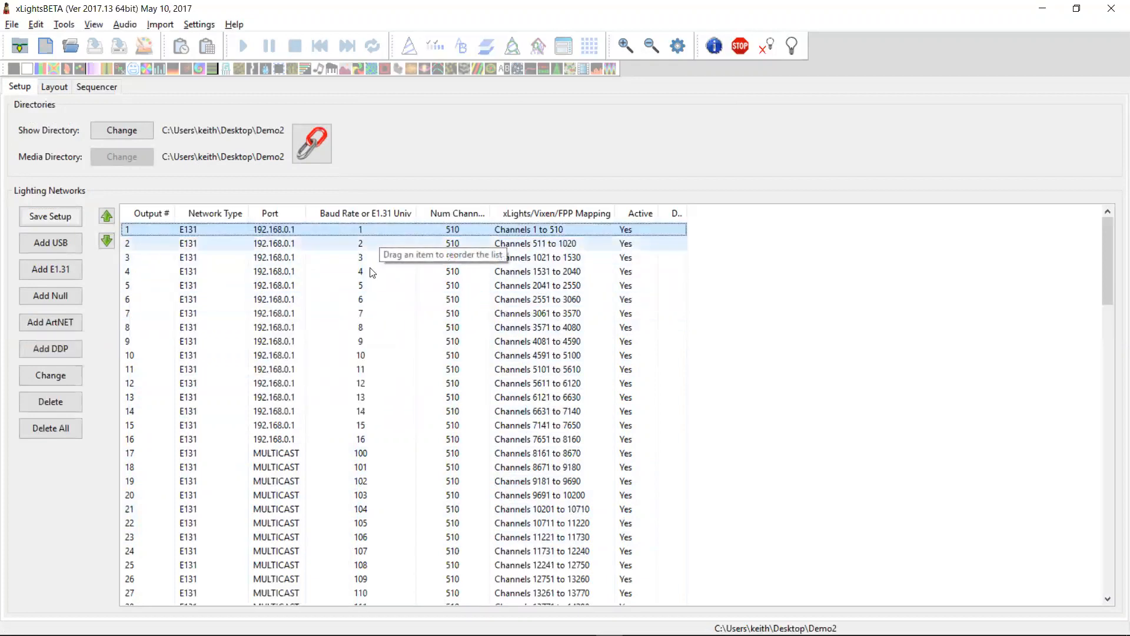
{"action": "left_click", "coordinate": [387, 441], "text": "shift"}
{"action": "left_click", "coordinate": [393, 343]}
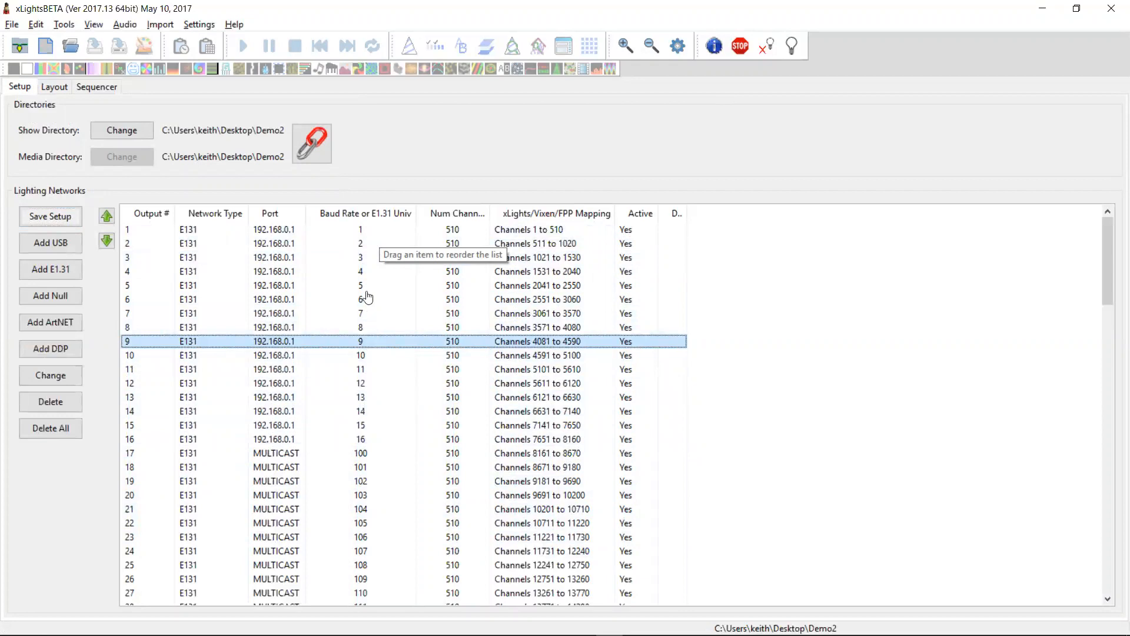
{"action": "left_click_drag", "start_coordinate": [366, 277], "coordinate": [366, 279]}
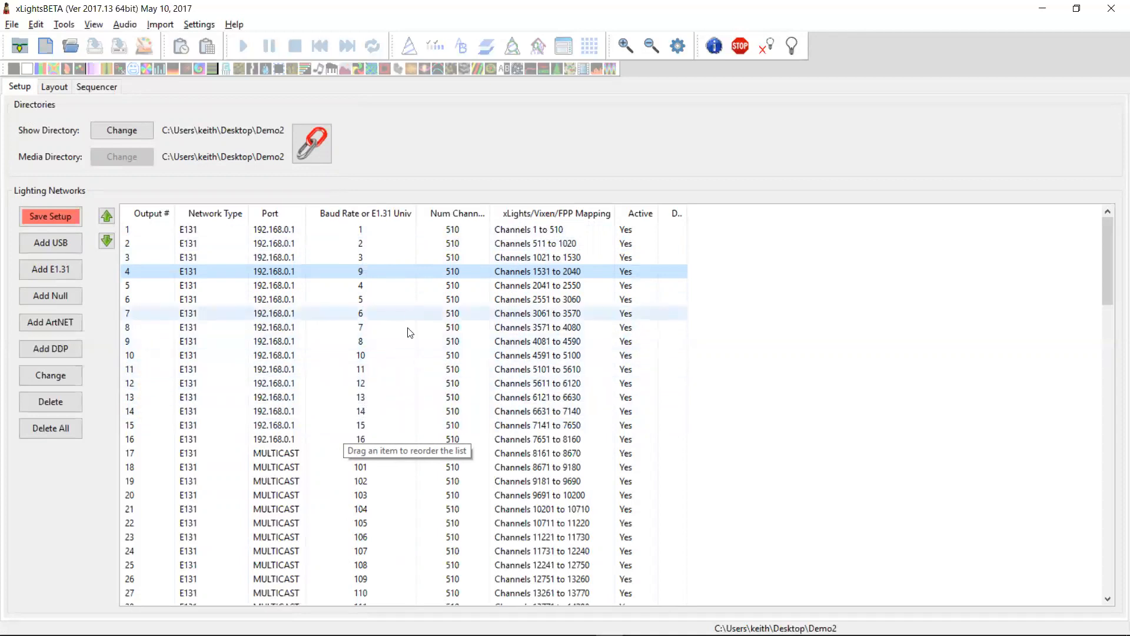
Switch to README.txt in Notepad, review the xLights/LOR/Vixen import mapping drag-and-drop entry, and return to xLights.
{"action": "key", "text": "alt+Tab"}
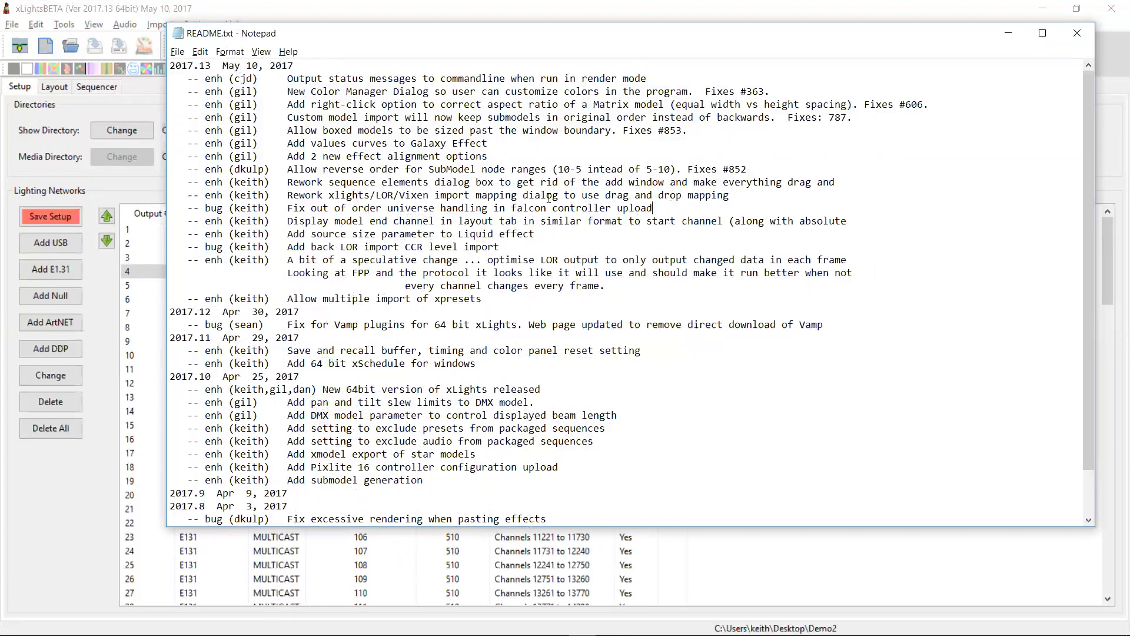
{"action": "left_click_drag", "start_coordinate": [736, 194], "coordinate": [165, 195]}
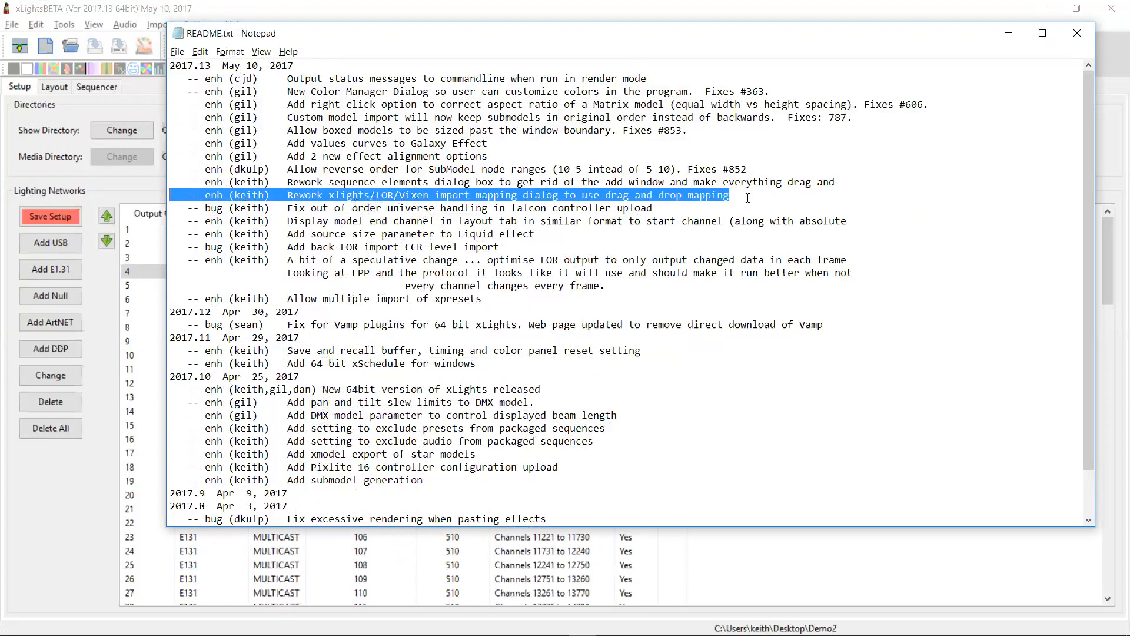
{"action": "left_click_drag", "start_coordinate": [741, 194], "coordinate": [163, 198]}
{"action": "left_click", "coordinate": [739, 199]}
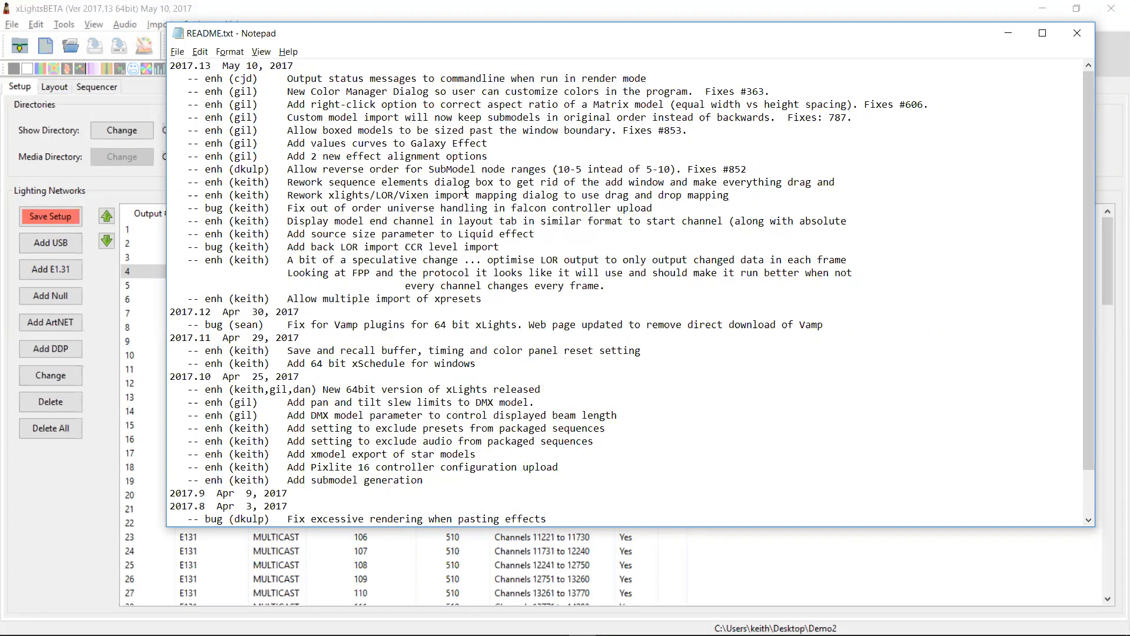
{"action": "left_click", "coordinate": [513, 12]}
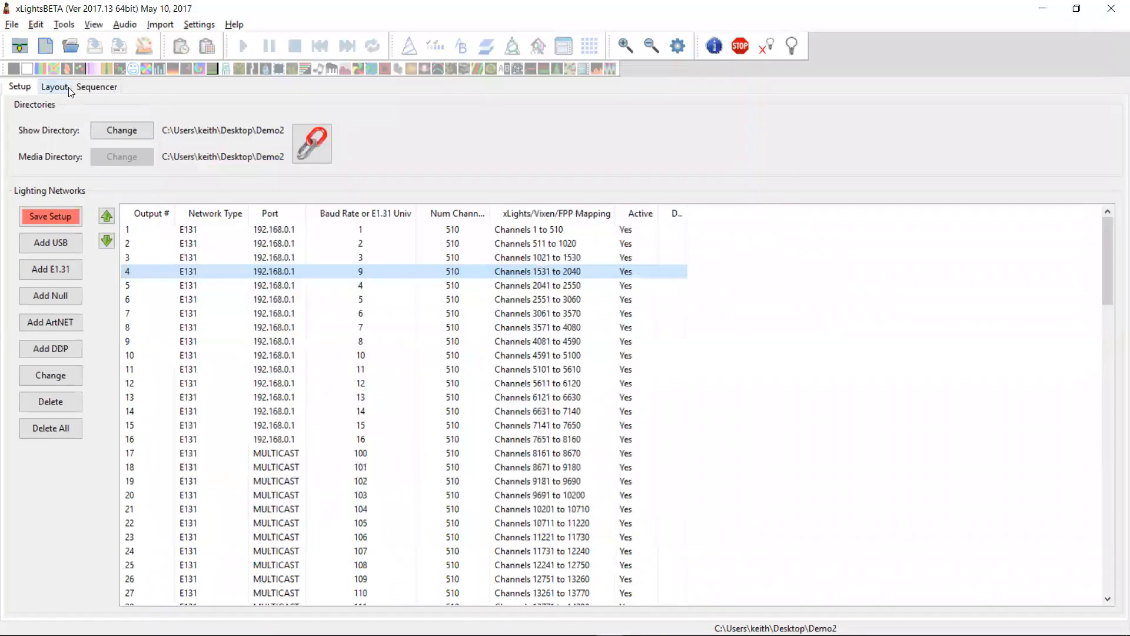
Create a new sequence, finishing the wizard without choosing a frame rate.
{"action": "left_click", "coordinate": [45, 46]}
{"action": "left_click", "coordinate": [240, 262]}
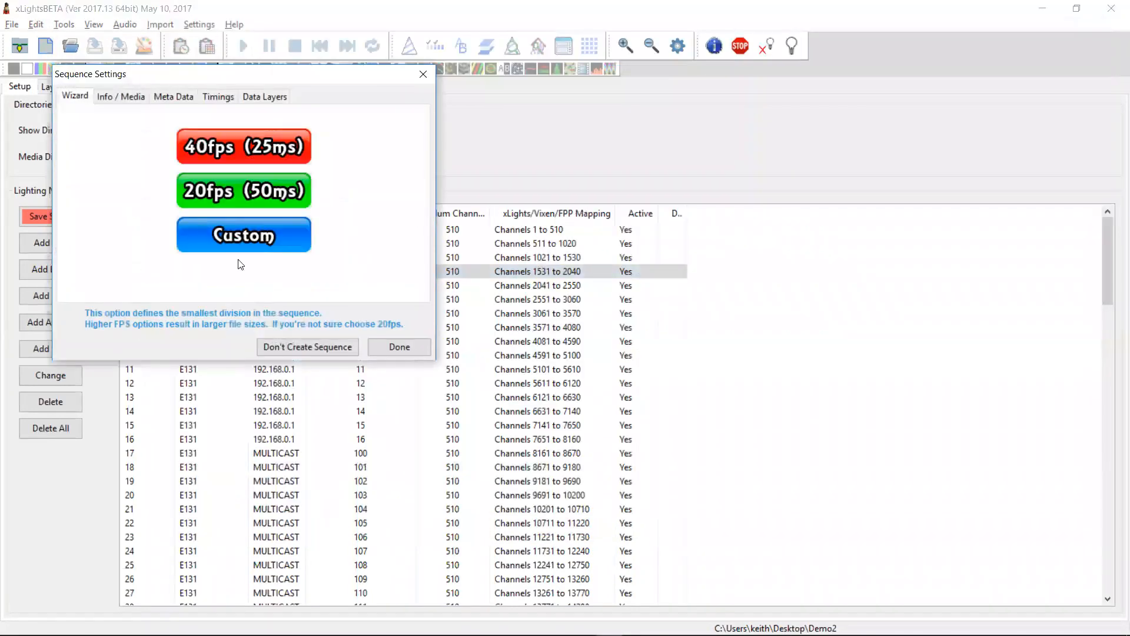
{"action": "left_click", "coordinate": [393, 344]}
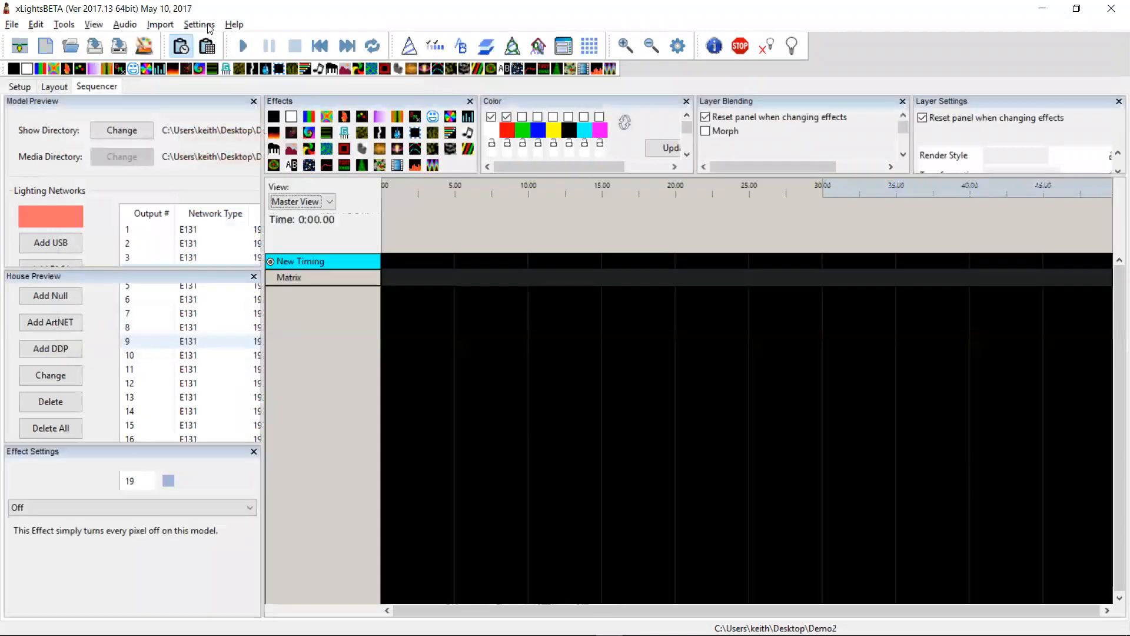
Start an effects import, browse to the Demo2 folder and show xLights Sequence (*.xml) files.
{"action": "left_click", "coordinate": [207, 26]}
{"action": "left_click", "coordinate": [168, 25]}
{"action": "left_click", "coordinate": [154, 26]}
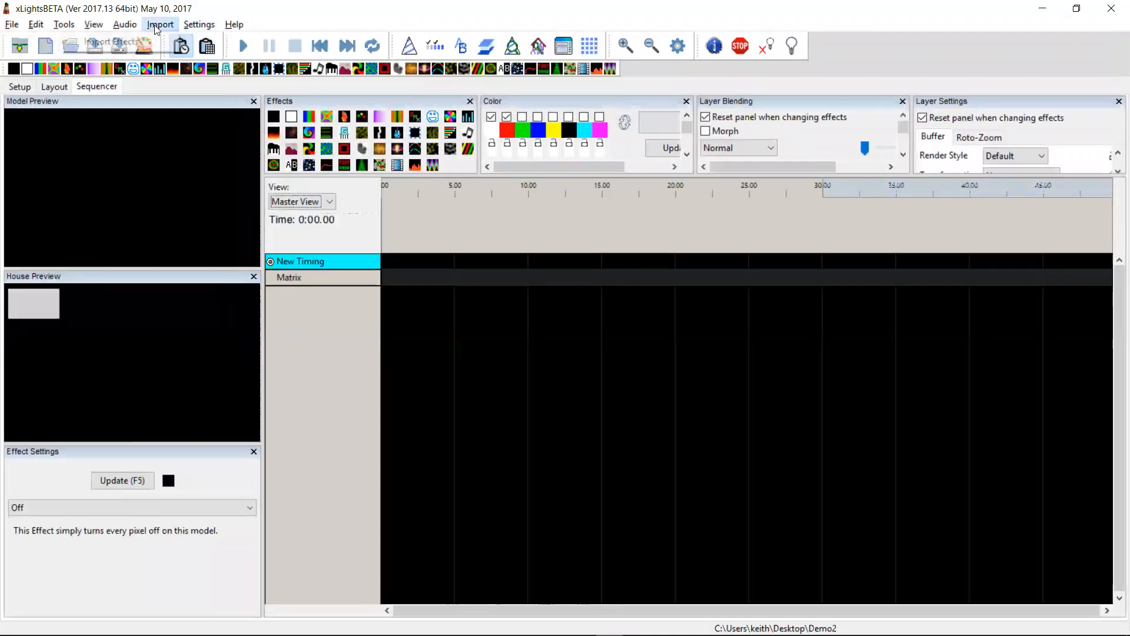
{"action": "left_click", "coordinate": [149, 40]}
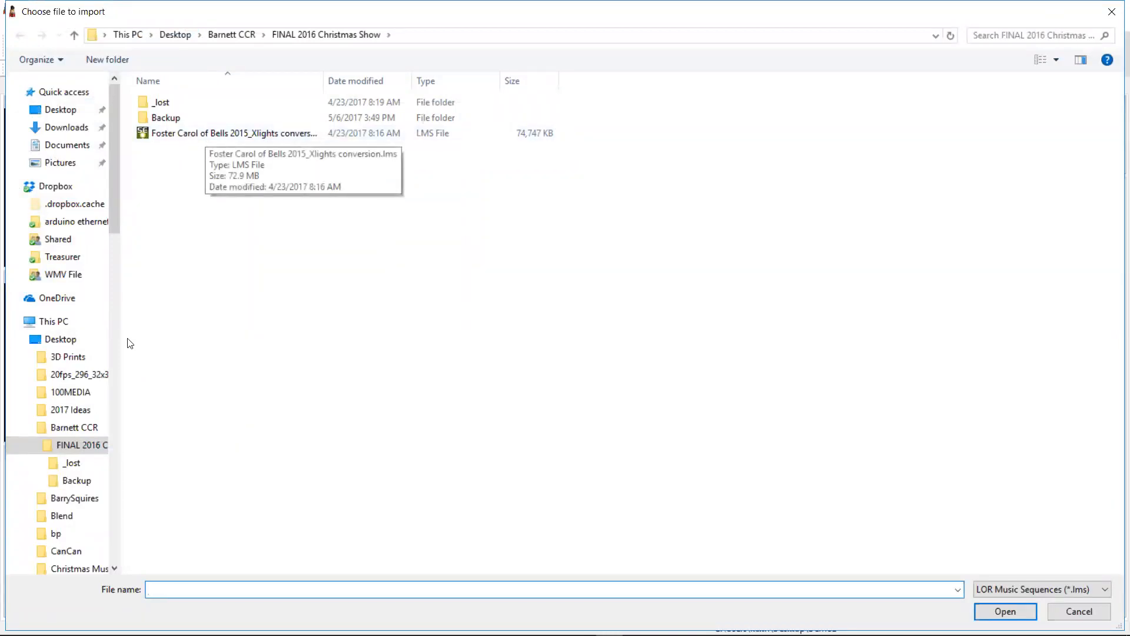
{"action": "left_click", "coordinate": [59, 339]}
{"action": "double_click", "coordinate": [166, 92]}
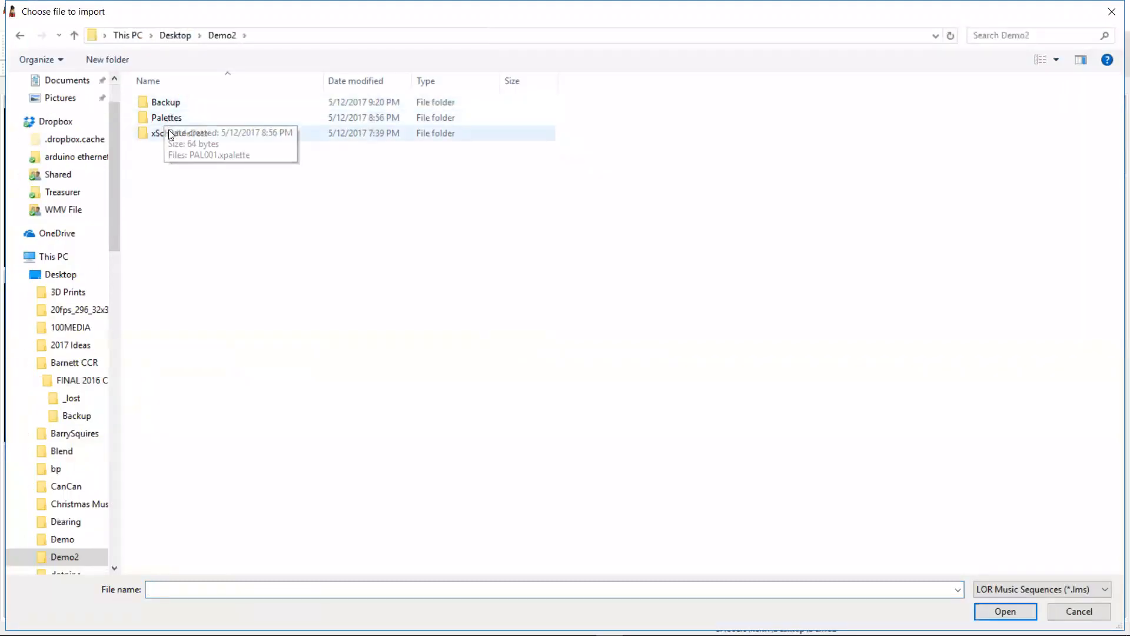
{"action": "left_click", "coordinate": [1000, 587]}
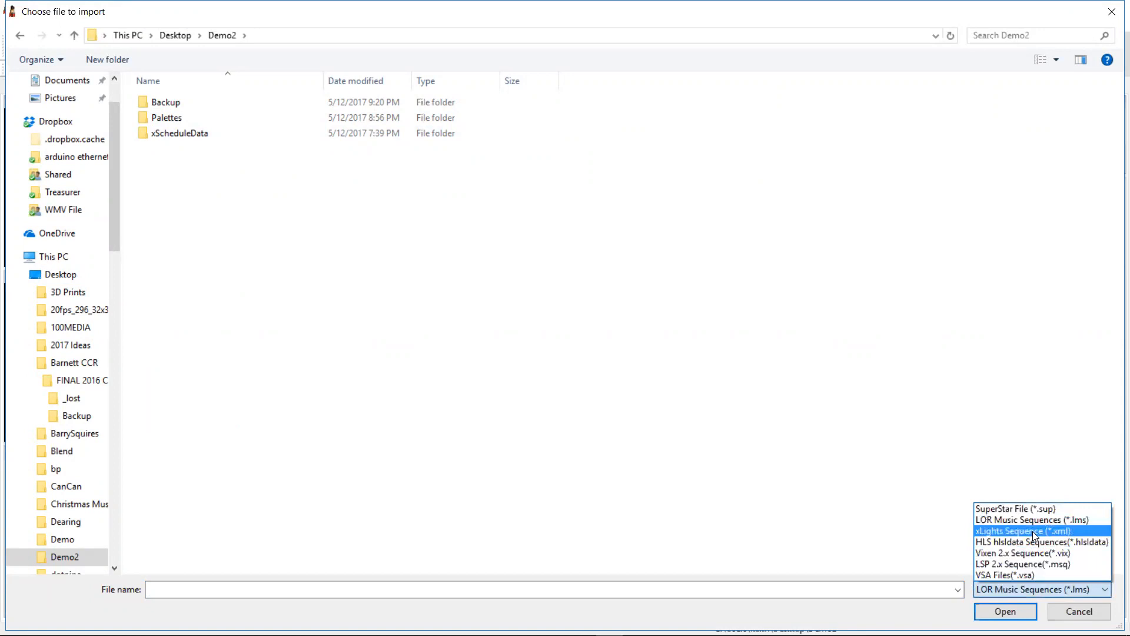
{"action": "left_click", "coordinate": [1032, 531]}
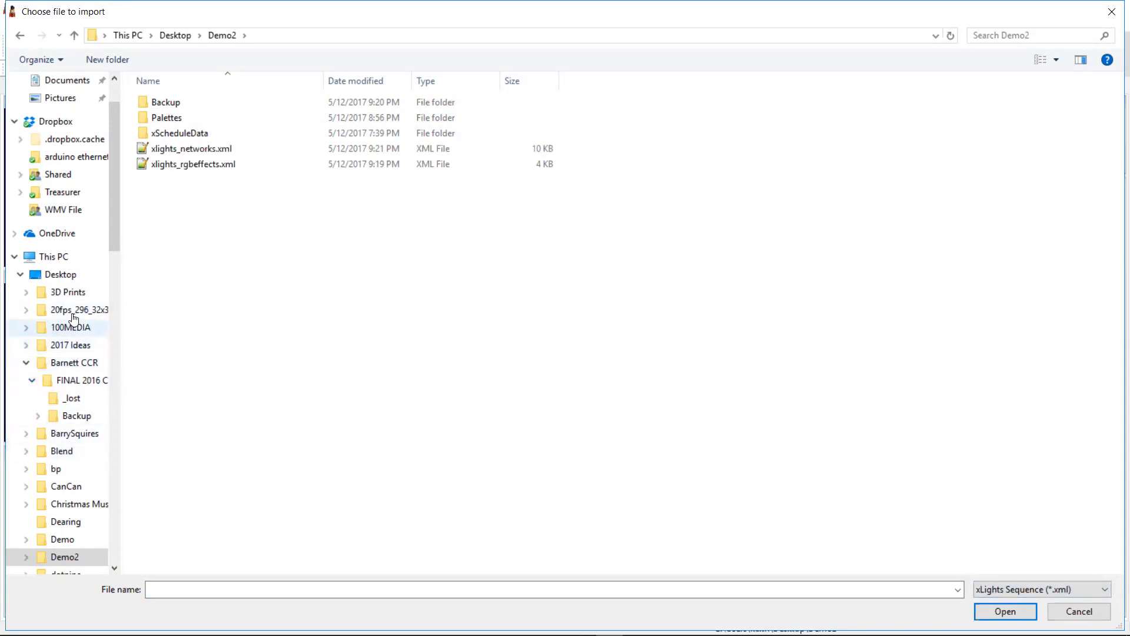
Try importing 36.xml from the falcon_OOO folder on the Desktop, then cancel the channel mapping.
{"action": "left_click", "coordinate": [72, 274]}
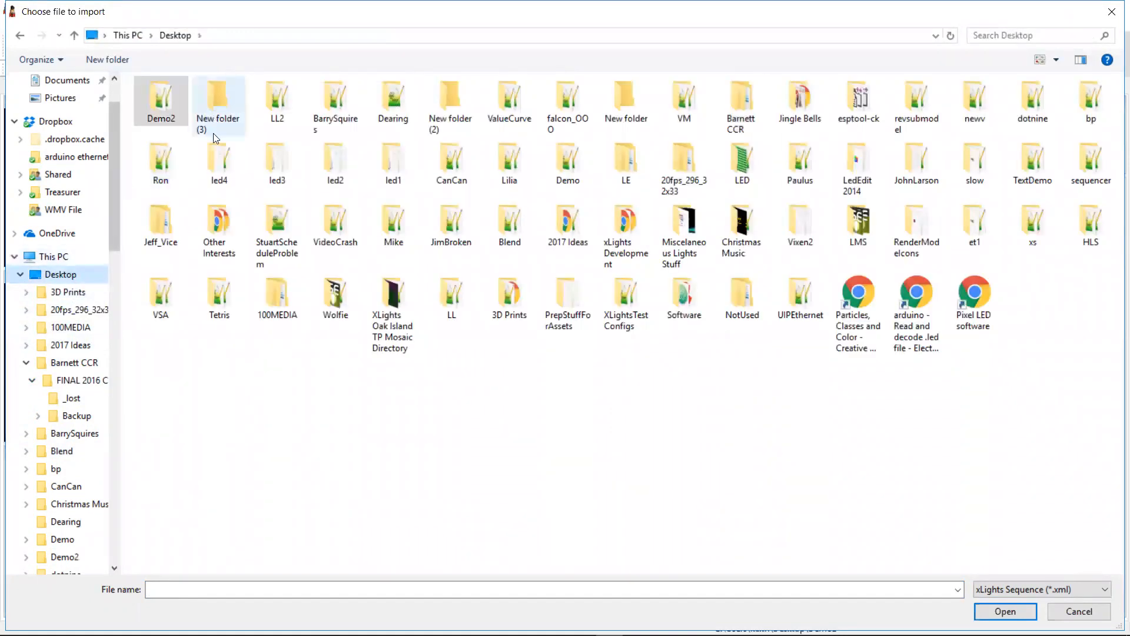
{"action": "double_click", "coordinate": [344, 104]}
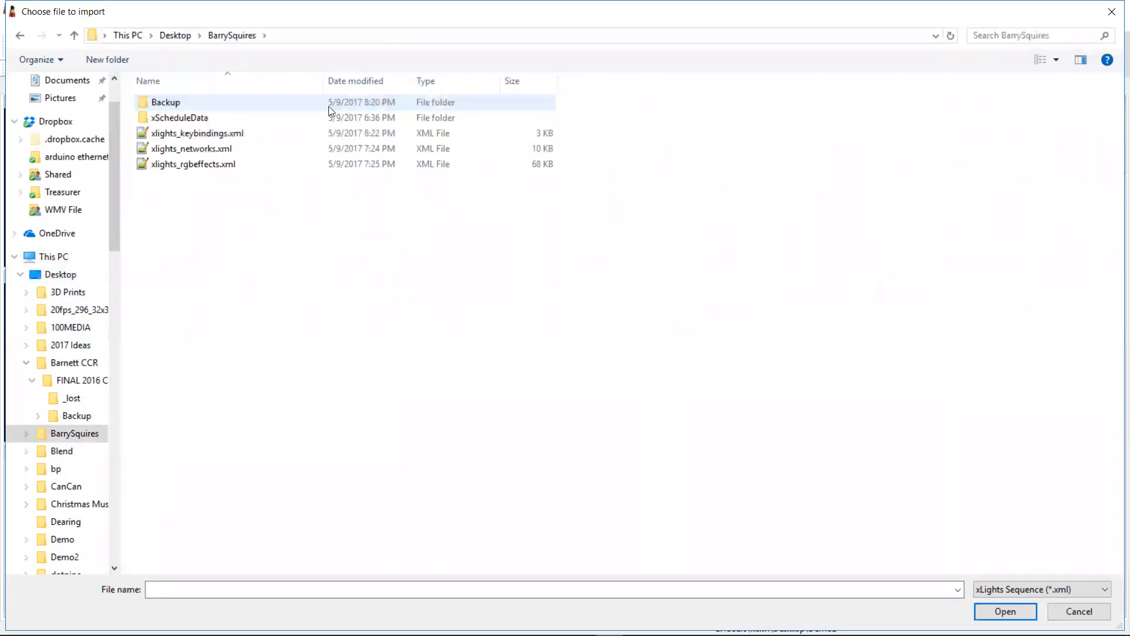
{"action": "left_click", "coordinate": [64, 275]}
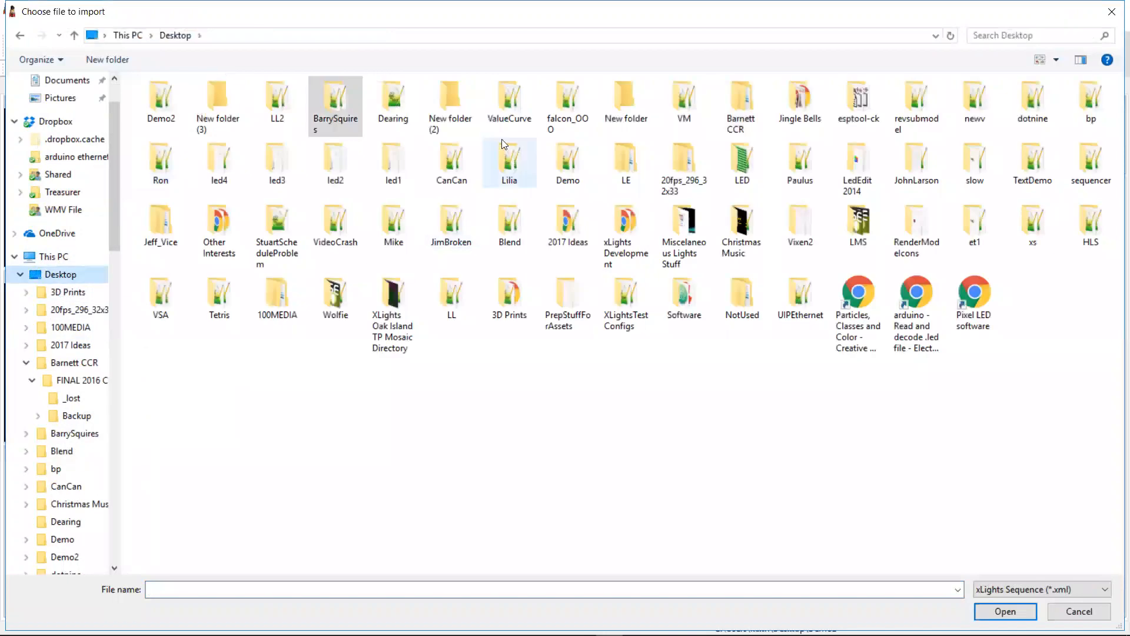
{"action": "double_click", "coordinate": [565, 102]}
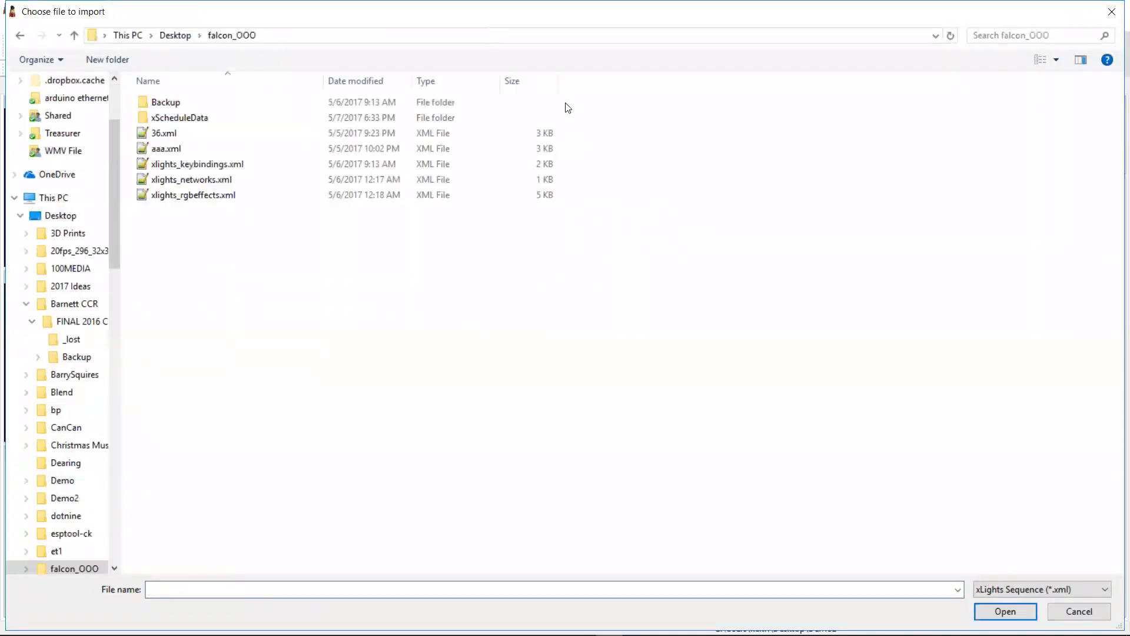
{"action": "double_click", "coordinate": [162, 134]}
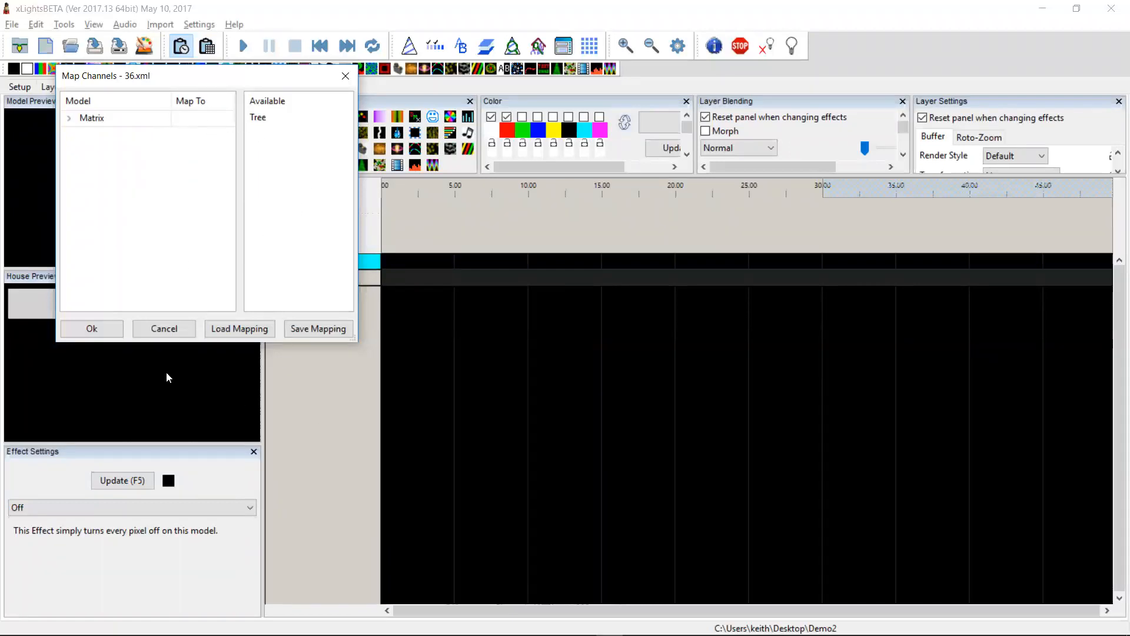
{"action": "left_click", "coordinate": [169, 336]}
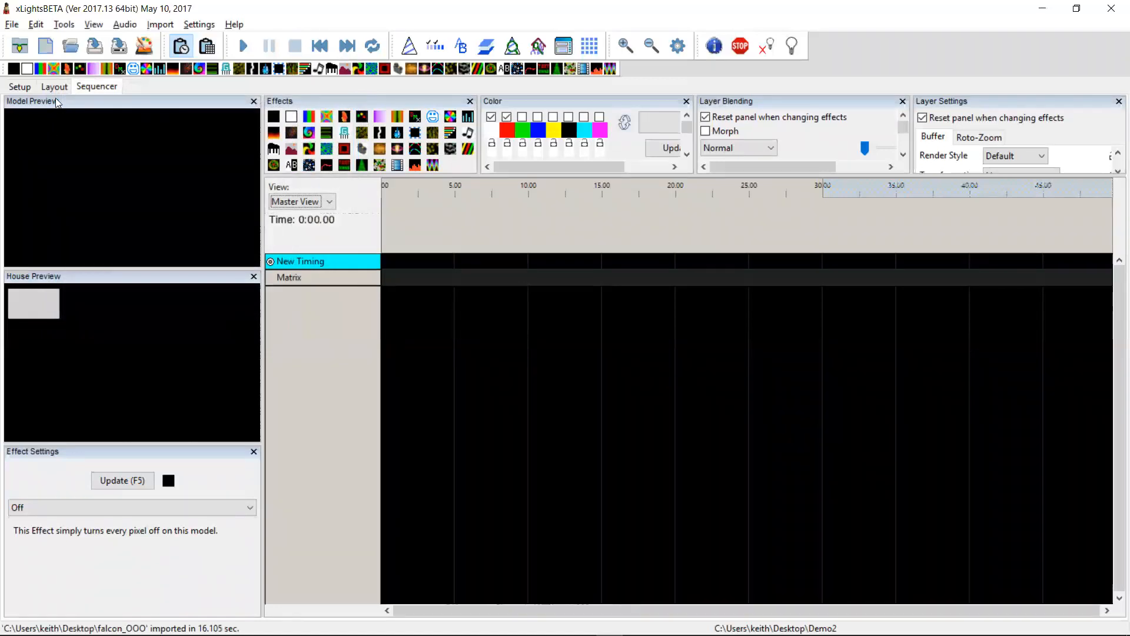
Add a Single Line model to the layout, sloping slightly upward in the space beside the matrix.
{"action": "left_click", "coordinate": [56, 89]}
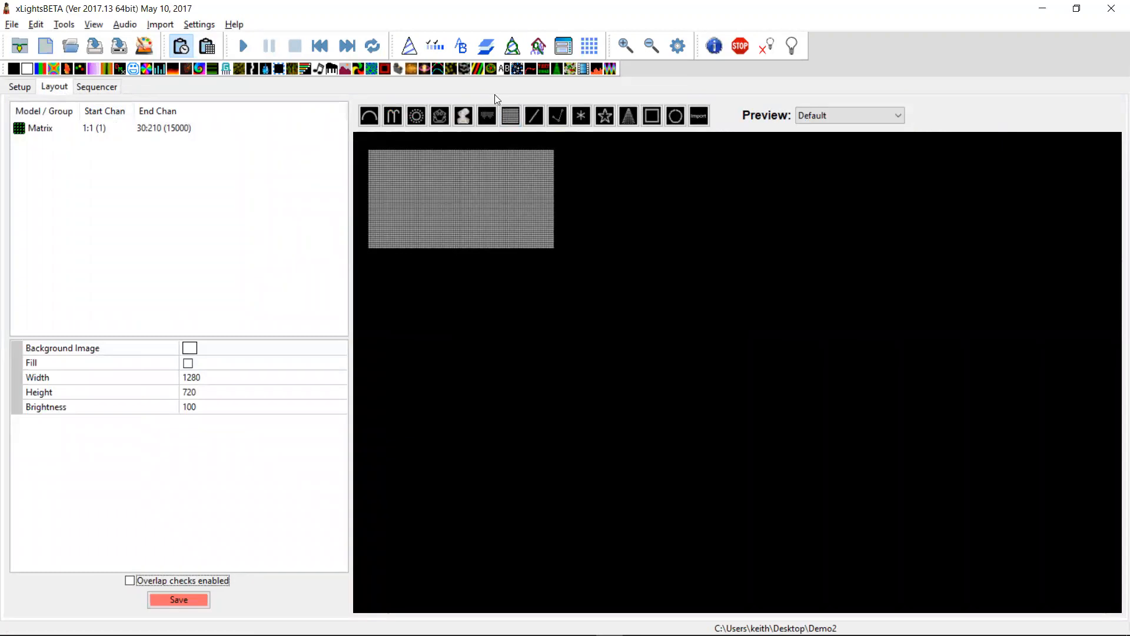
{"action": "left_click", "coordinate": [539, 122]}
{"action": "left_click_drag", "start_coordinate": [618, 230], "coordinate": [823, 207]}
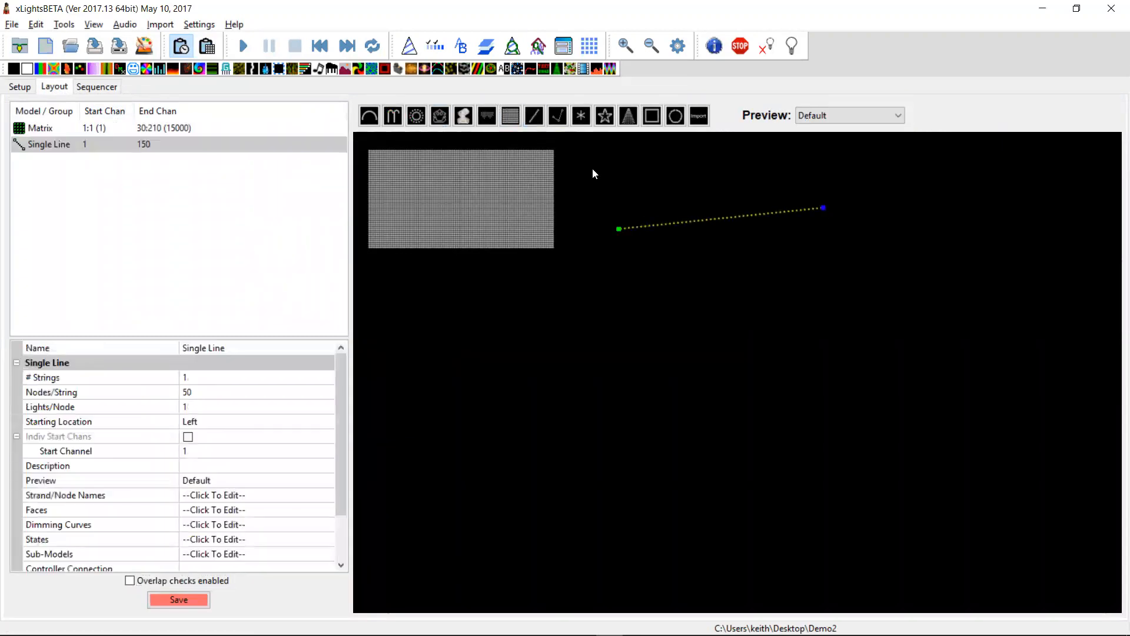
Add a Circle model below the matrix and a rising set of Candy Canes below the single line.
{"action": "left_click", "coordinate": [419, 119]}
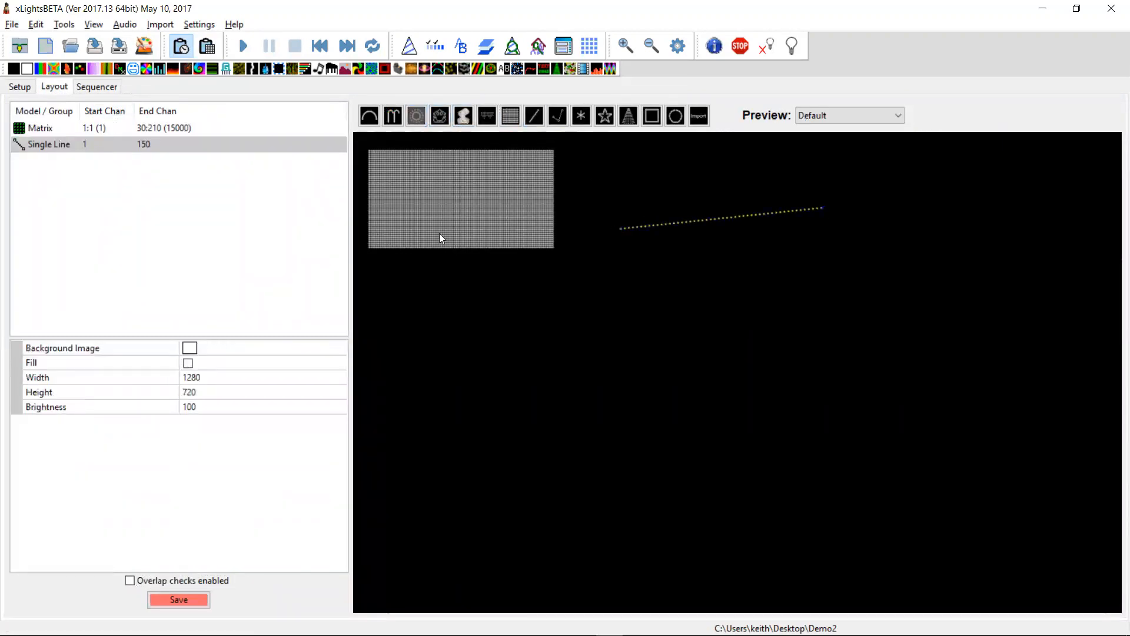
{"action": "left_click", "coordinate": [442, 345]}
{"action": "left_click", "coordinate": [392, 115]}
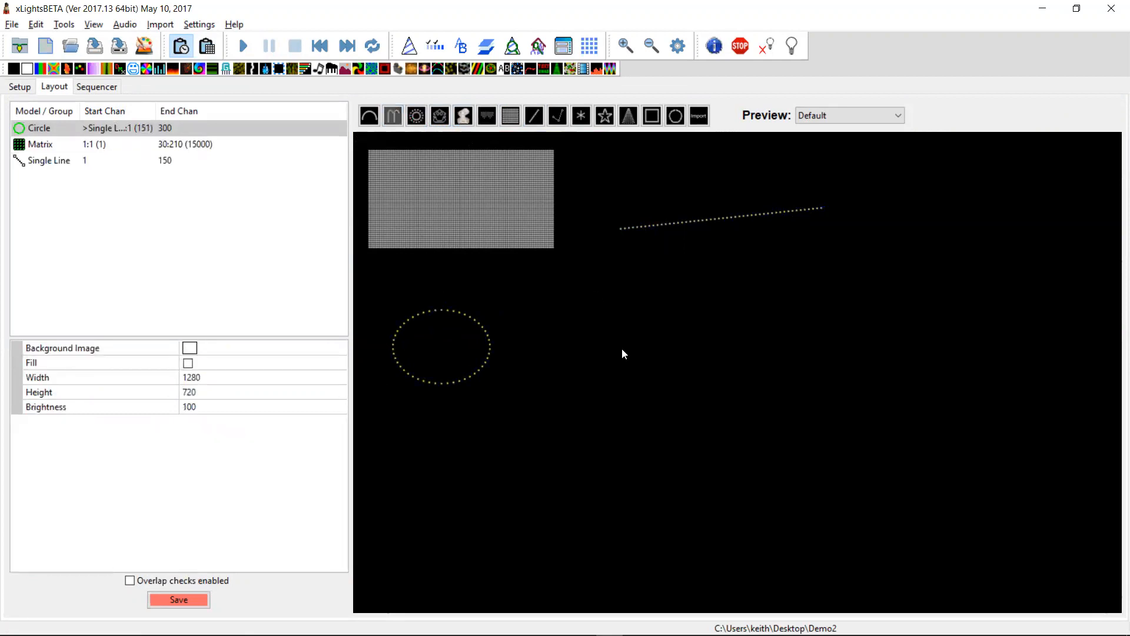
{"action": "left_click_drag", "start_coordinate": [621, 349], "coordinate": [768, 315]}
Add a Tree model and a Window Frame model in the lower part of the layout, then deselect them.
{"action": "left_click", "coordinate": [628, 115]}
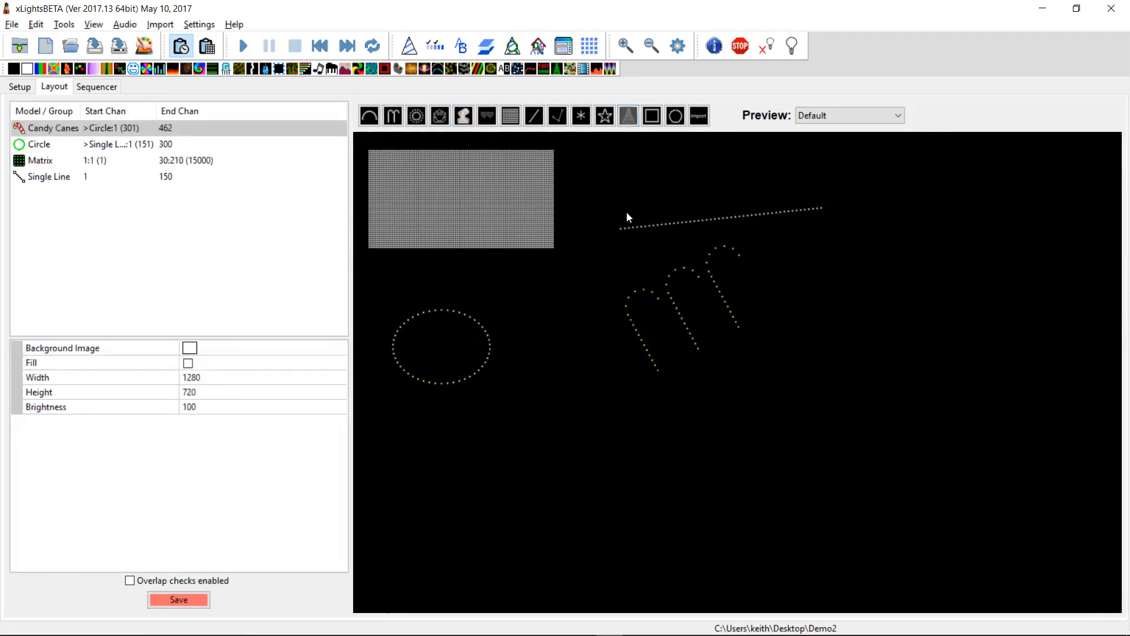
{"action": "left_click", "coordinate": [560, 481]}
{"action": "left_click", "coordinate": [652, 115]}
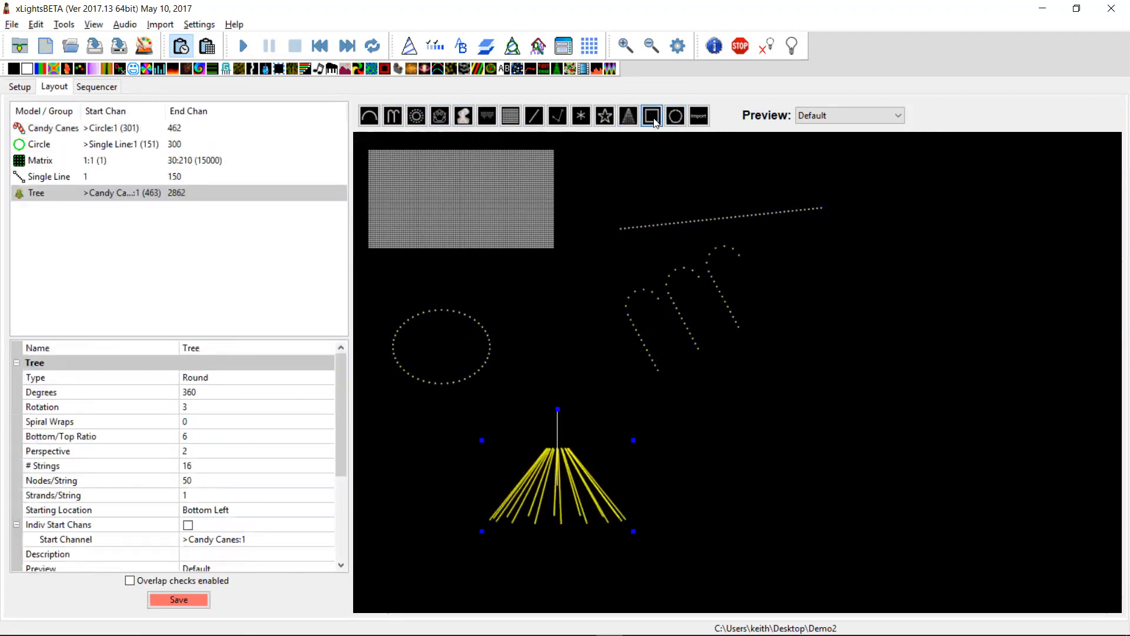
{"action": "left_click", "coordinate": [804, 491]}
{"action": "left_click", "coordinate": [841, 350]}
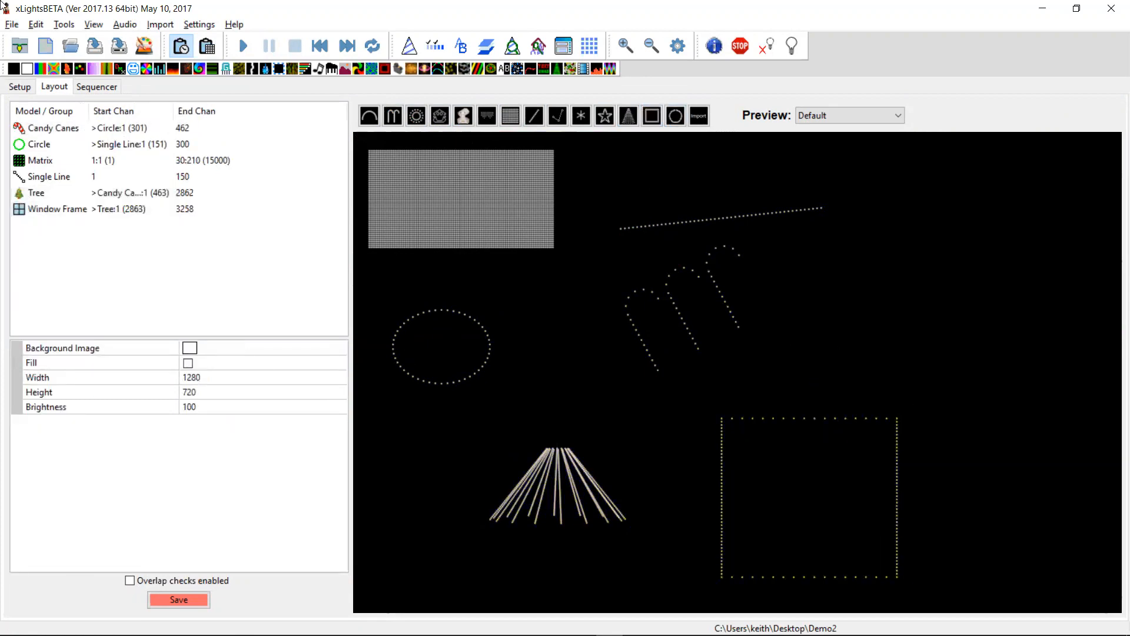
Open the sequencer's display elements editor, enlarge the dialog, and add Candy Canes below Matrix in the Master View.
{"action": "left_click", "coordinate": [97, 87]}
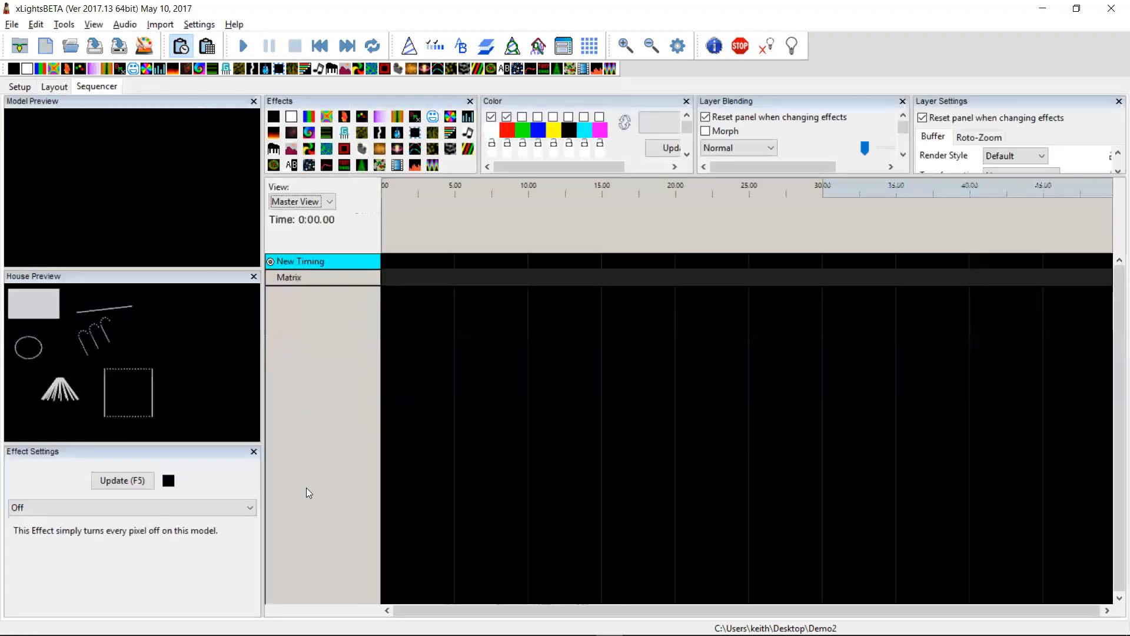
{"action": "right_click", "coordinate": [348, 279]}
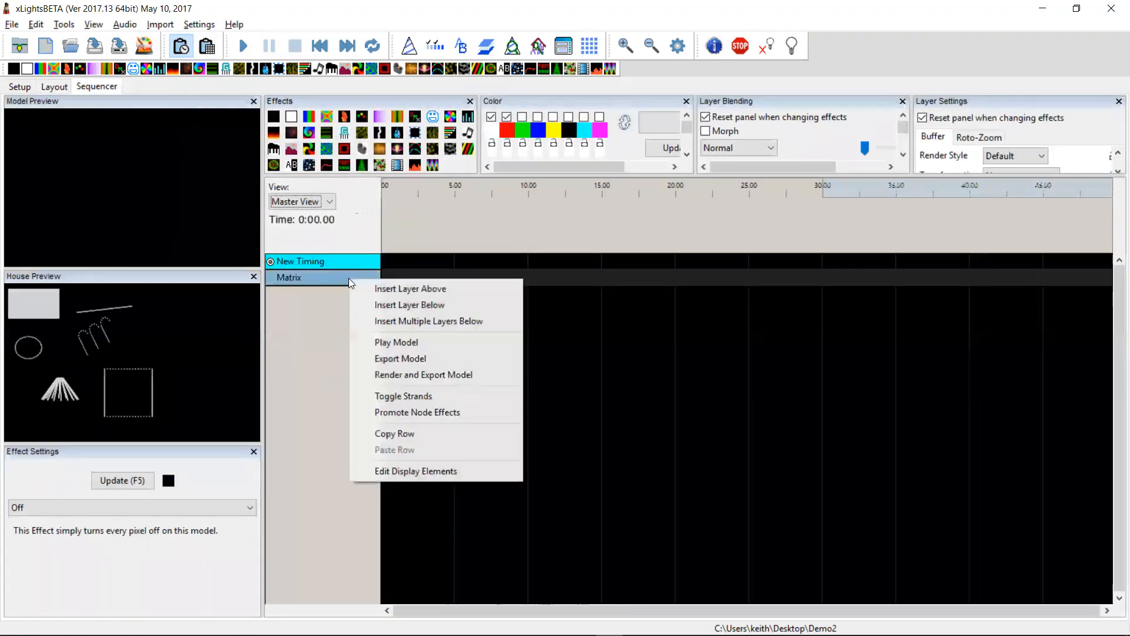
{"action": "left_click", "coordinate": [412, 469]}
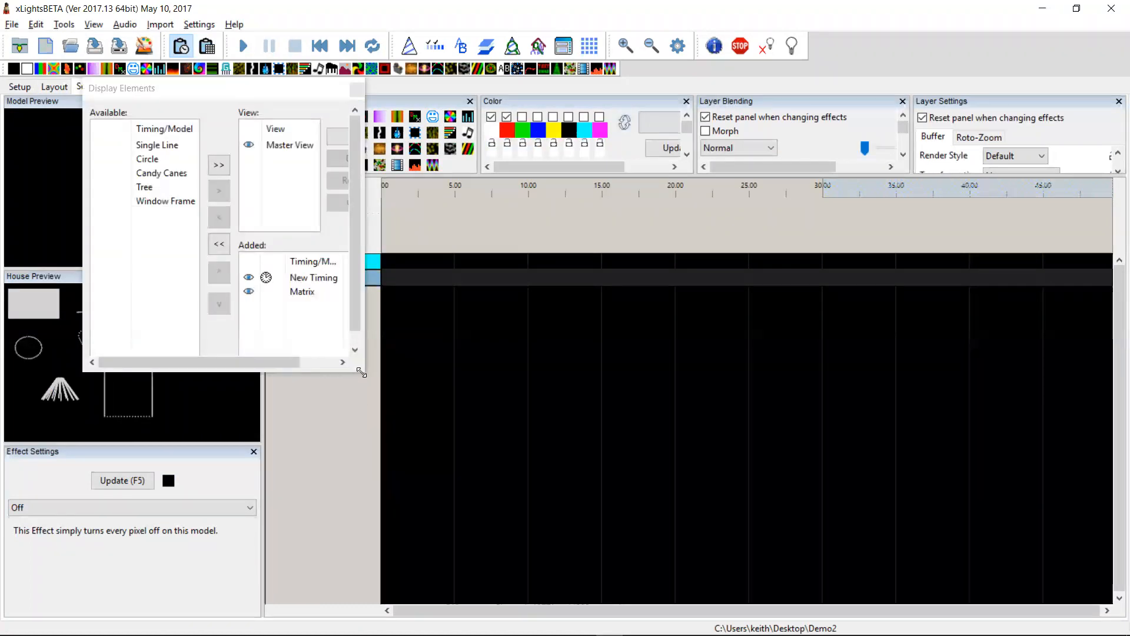
{"action": "left_click_drag", "start_coordinate": [361, 373], "coordinate": [905, 439]}
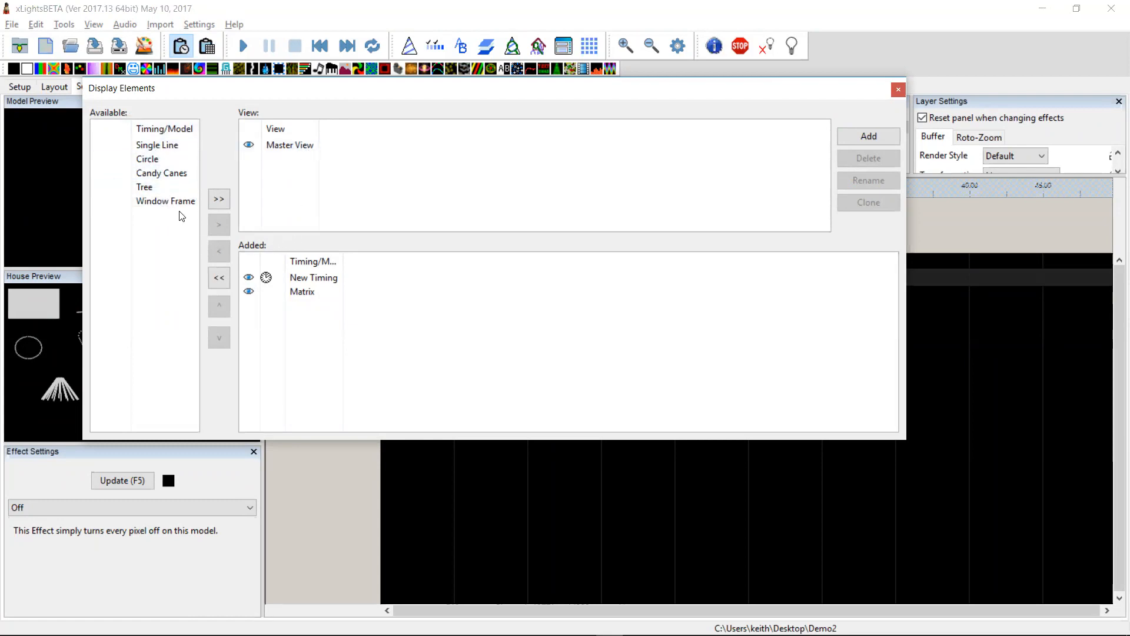
{"action": "left_click", "coordinate": [177, 172]}
{"action": "left_click_drag", "start_coordinate": [282, 308], "coordinate": [281, 306]}
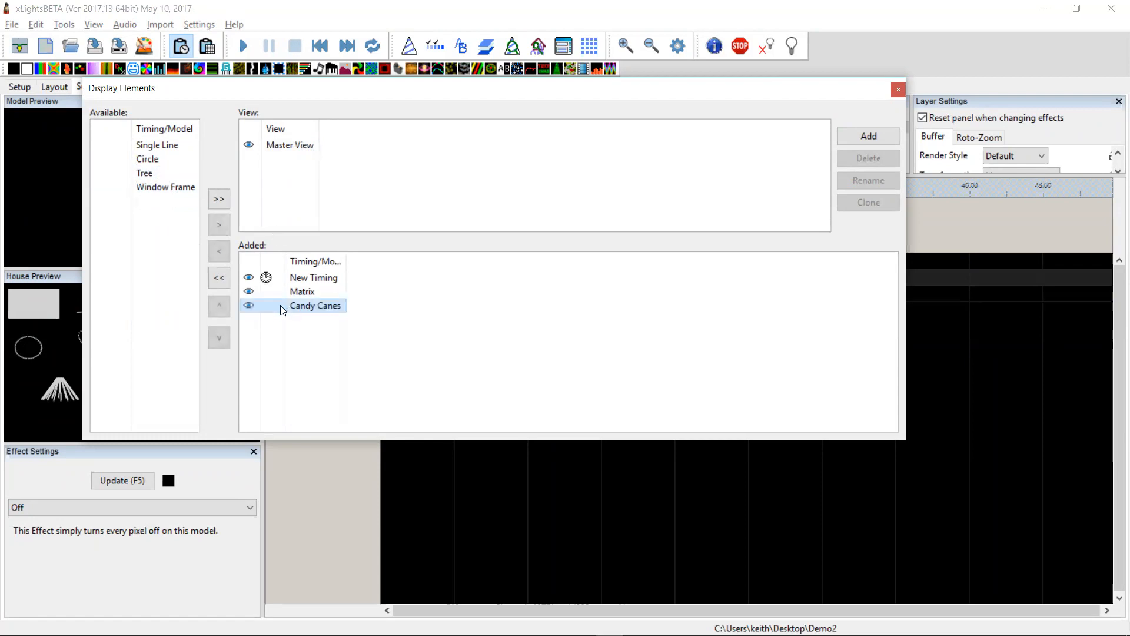
Add Circle to the Master View's elements and remove it again.
{"action": "left_click", "coordinate": [150, 161]}
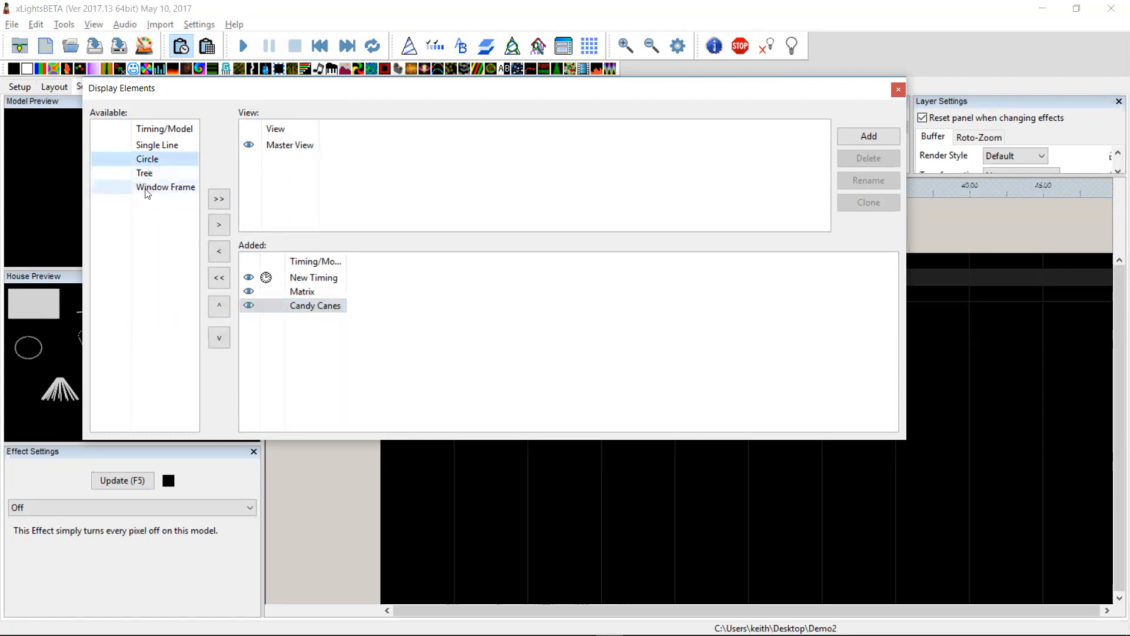
{"action": "key", "text": "Right"}
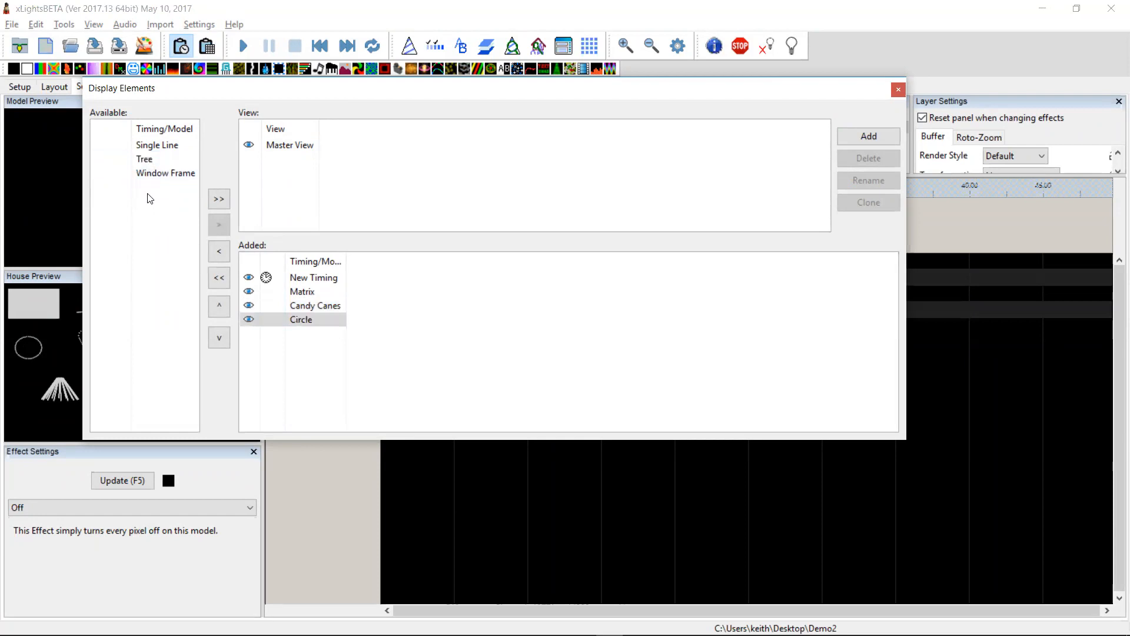
{"action": "double_click", "coordinate": [285, 318]}
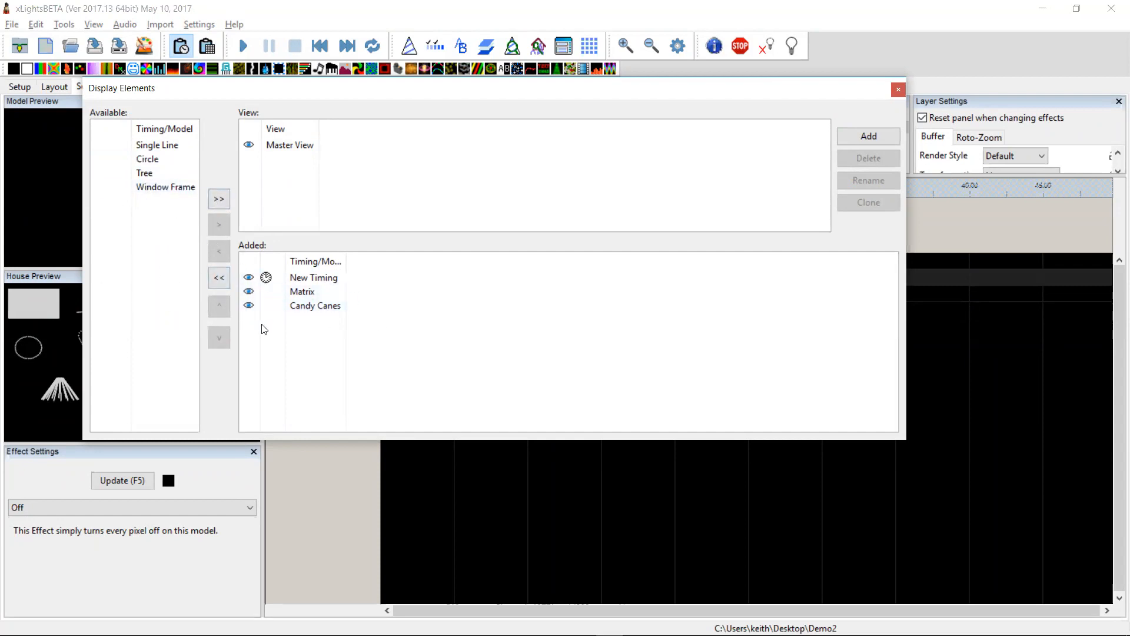
Reorder Candy Canes above Matrix, and add Single Line and Window Frame together at the end of the Master View.
{"action": "left_click_drag", "start_coordinate": [307, 308], "coordinate": [310, 296]}
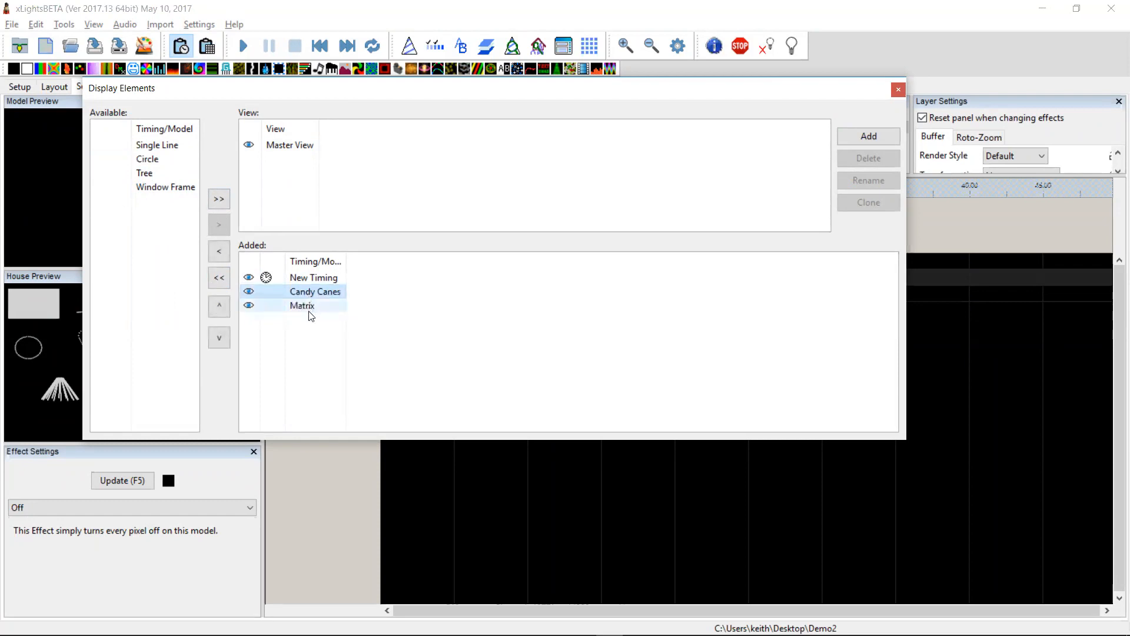
{"action": "left_click", "coordinate": [306, 279]}
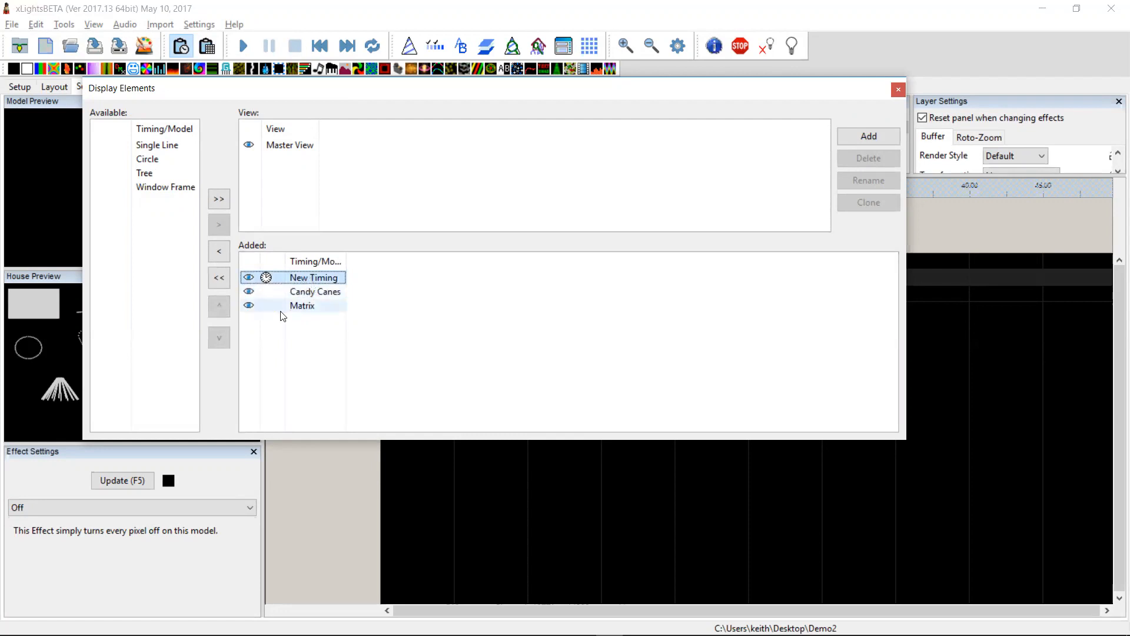
{"action": "left_click", "coordinate": [156, 145]}
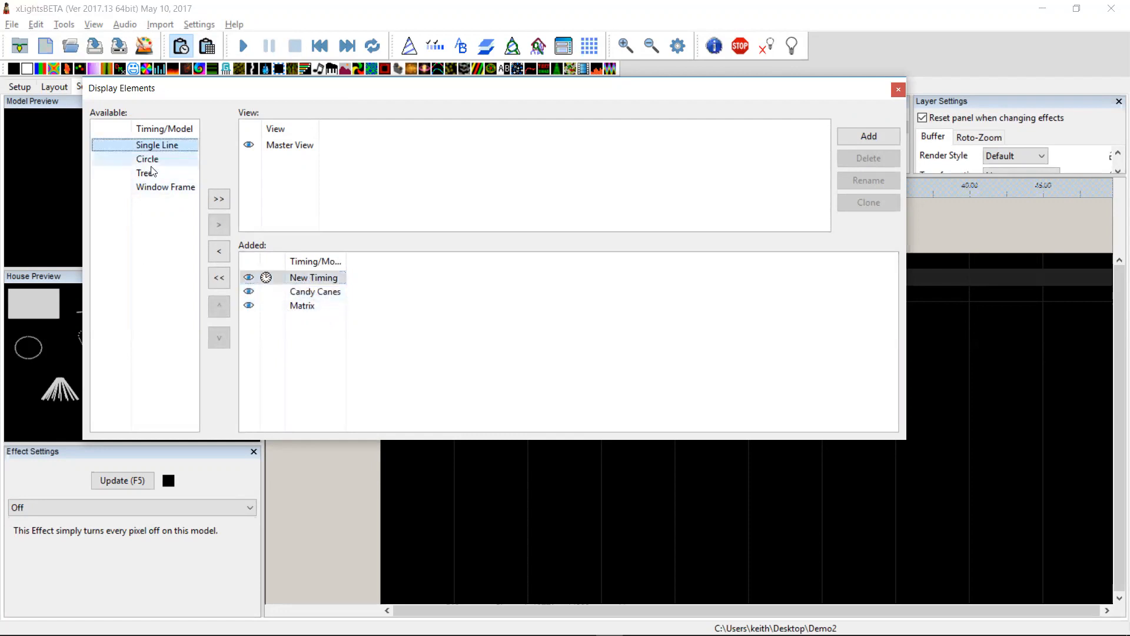
{"action": "left_click_drag", "start_coordinate": [150, 148], "coordinate": [286, 342]}
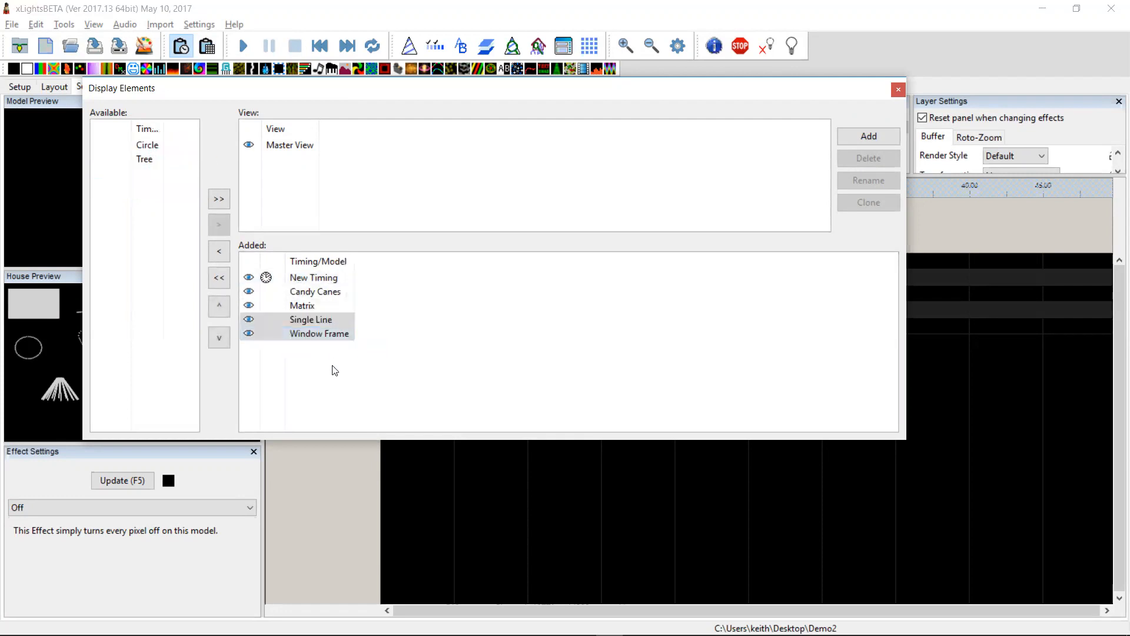
Move Matrix and Window Frame together above Candy Canes in the Master View's element order.
{"action": "left_click", "coordinate": [279, 374]}
{"action": "left_click", "coordinate": [300, 337]}
{"action": "left_click", "coordinate": [306, 305], "text": "ctrl"}
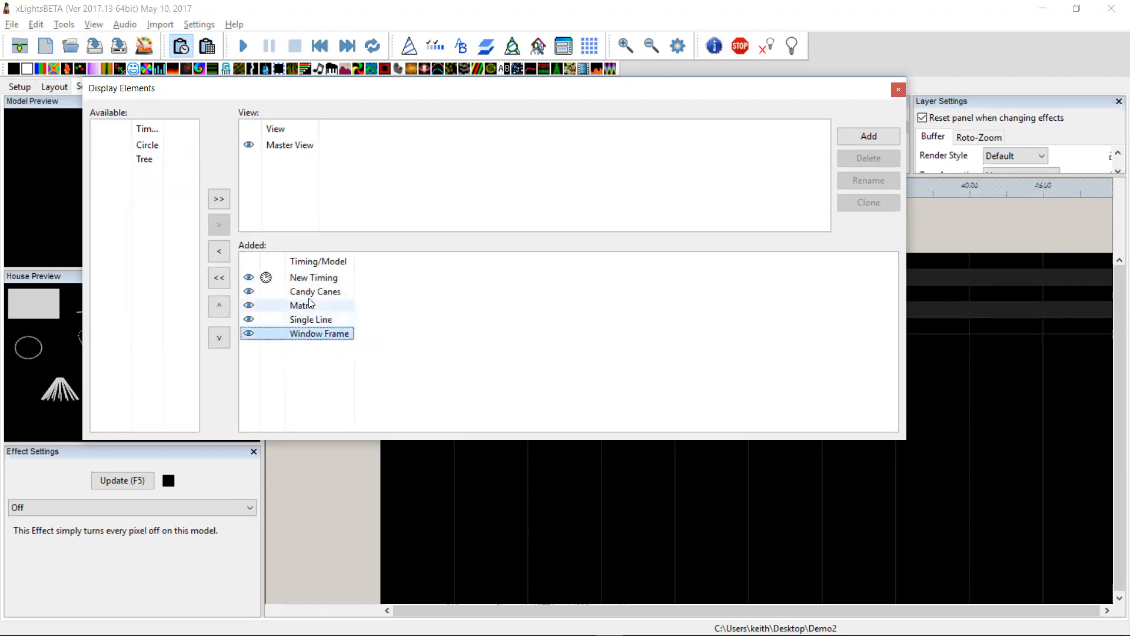
{"action": "left_click_drag", "start_coordinate": [301, 307], "coordinate": [303, 296]}
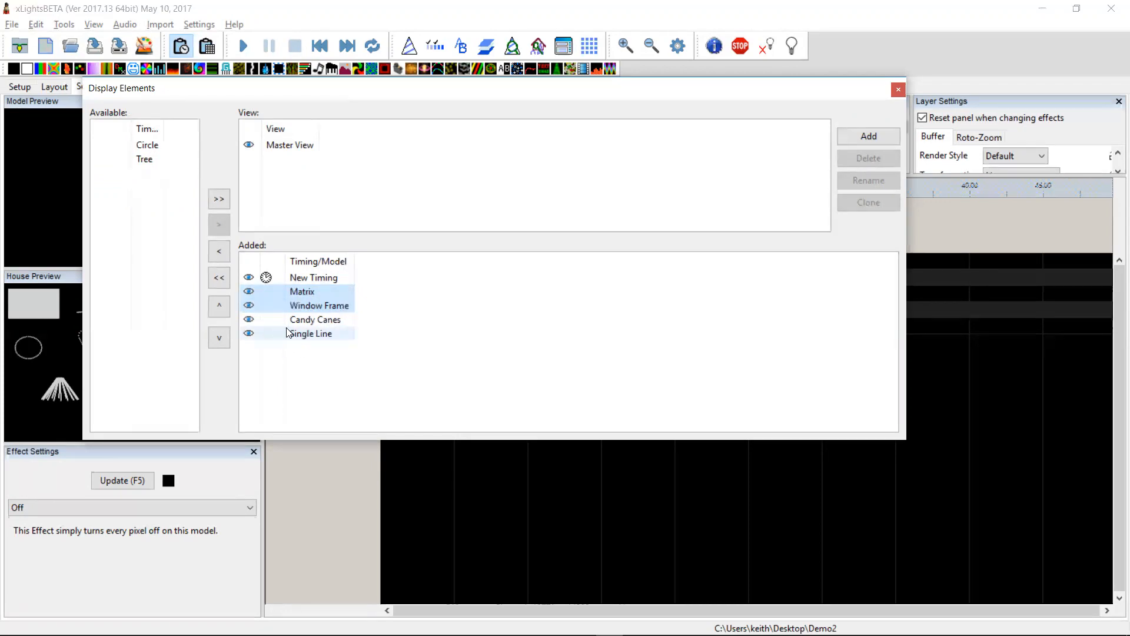
{"action": "right_click", "coordinate": [312, 307]}
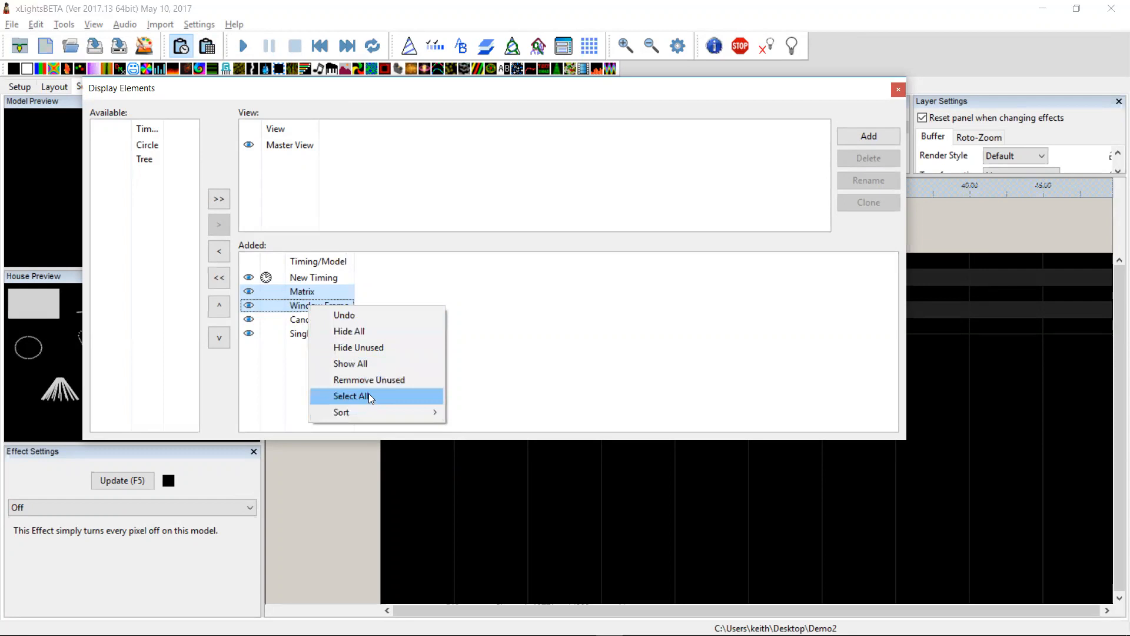
{"action": "left_click", "coordinate": [289, 381]}
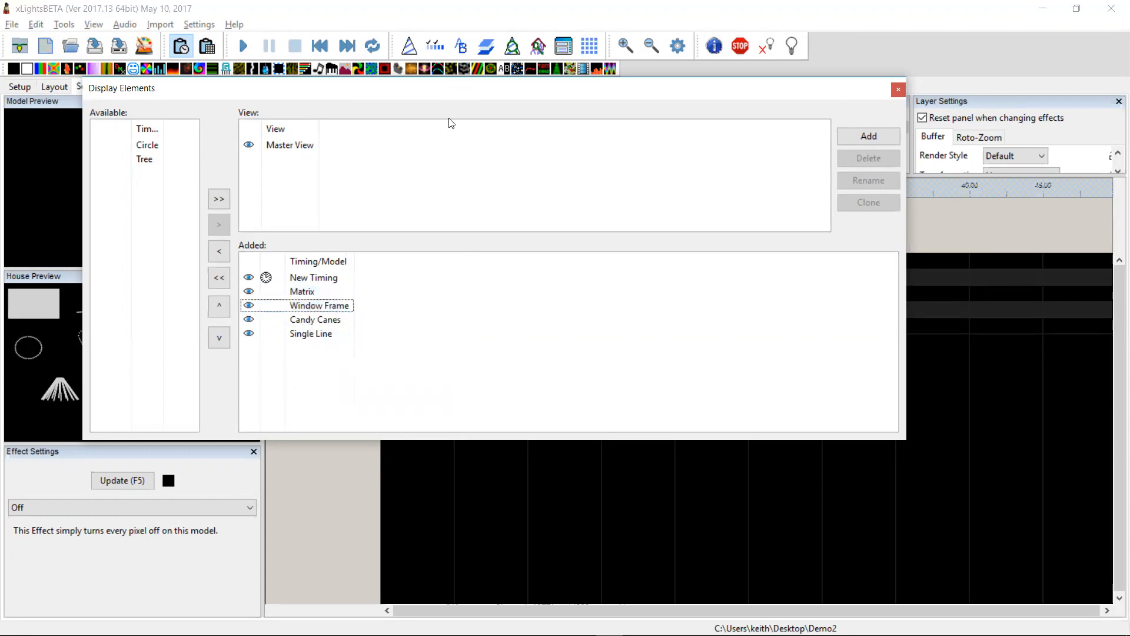
Create a view named dfsdgf and clone it.
{"action": "left_click", "coordinate": [874, 137]}
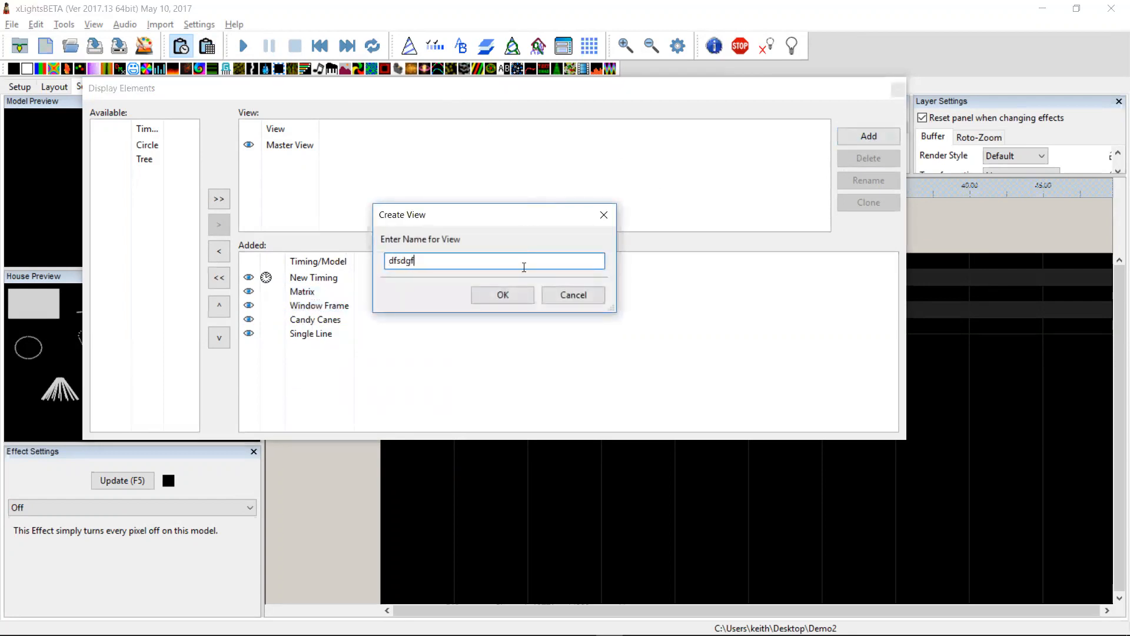
{"action": "left_click", "coordinate": [517, 295]}
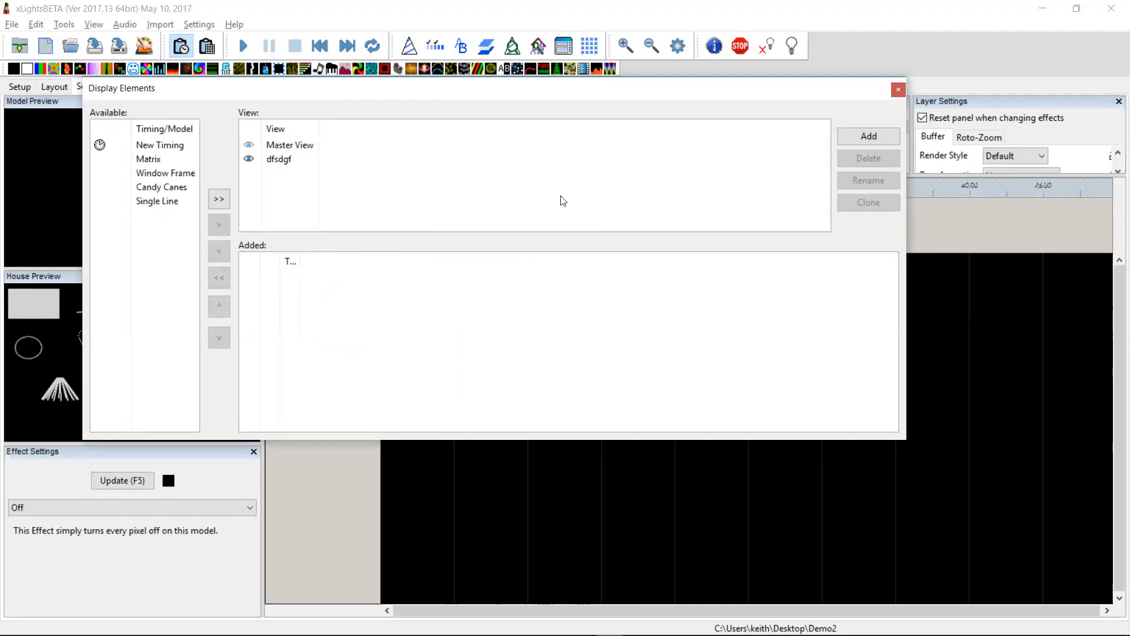
{"action": "left_click", "coordinate": [286, 160]}
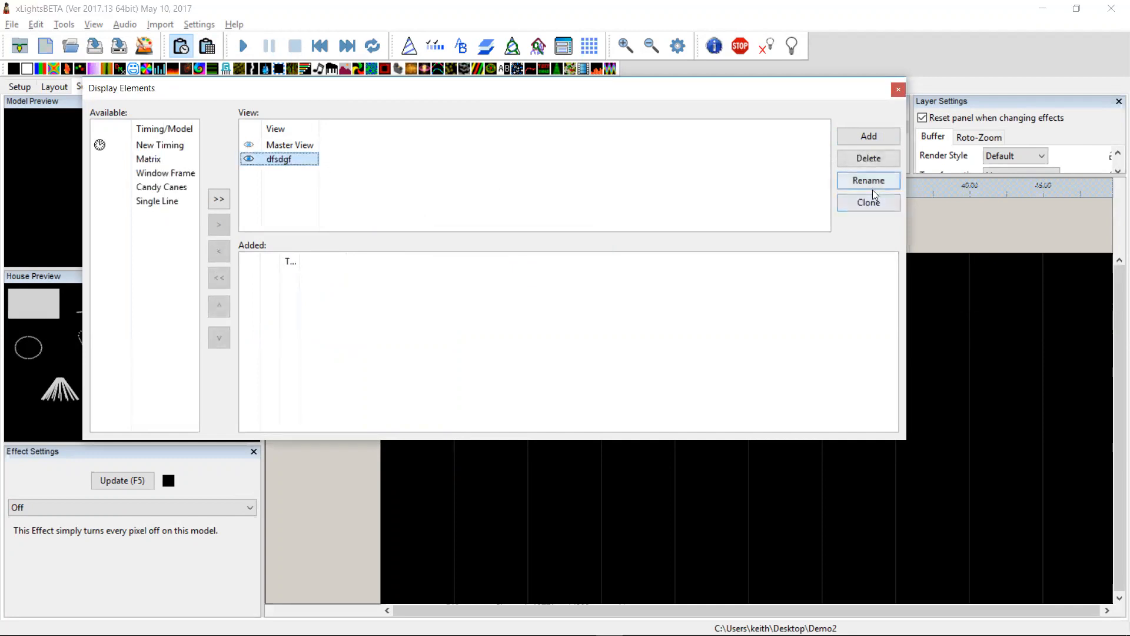
{"action": "left_click", "coordinate": [867, 203]}
{"action": "left_click", "coordinate": [512, 300]}
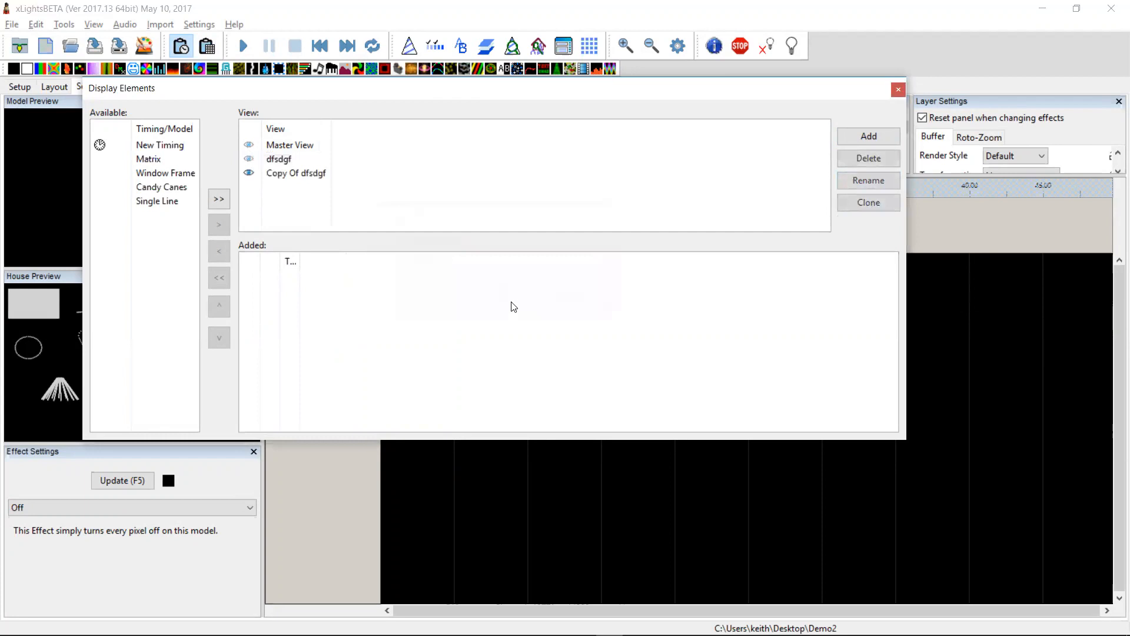
Switch to the dfsdgf view and its copy, and return to the Master View.
{"action": "left_click", "coordinate": [279, 163]}
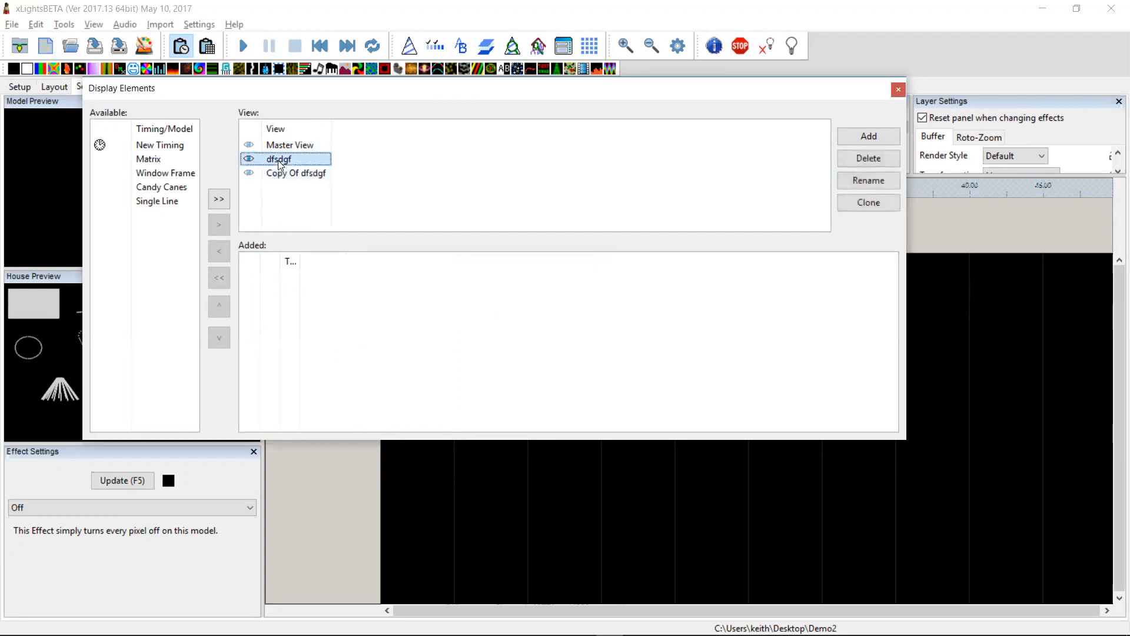
{"action": "left_click", "coordinate": [283, 179]}
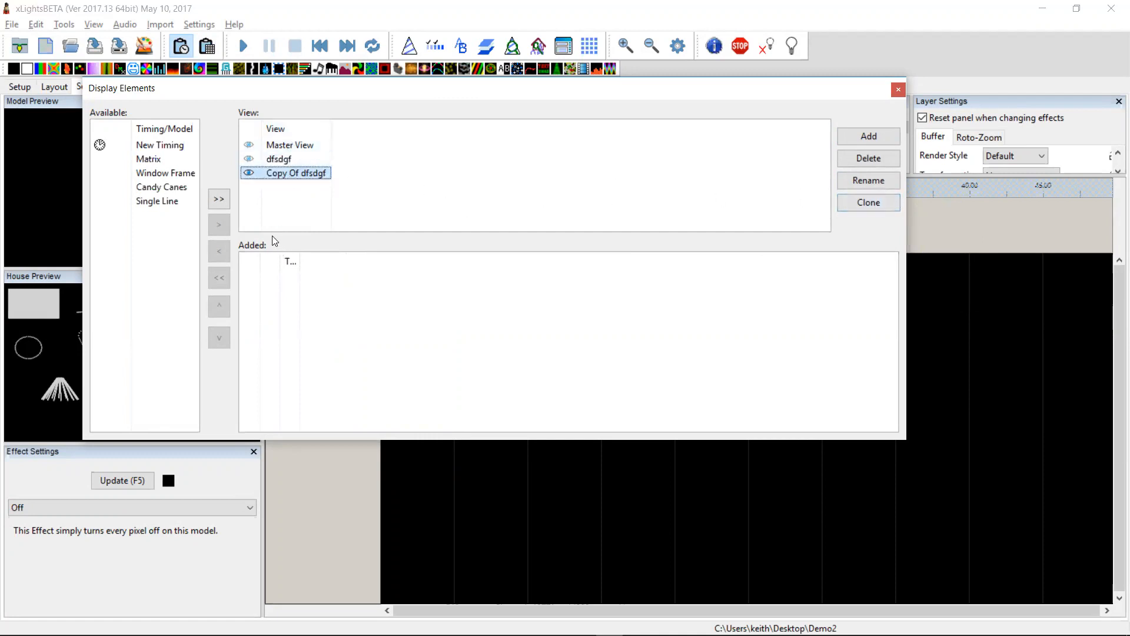
{"action": "left_click", "coordinate": [281, 147]}
{"action": "right_click", "coordinate": [313, 292]}
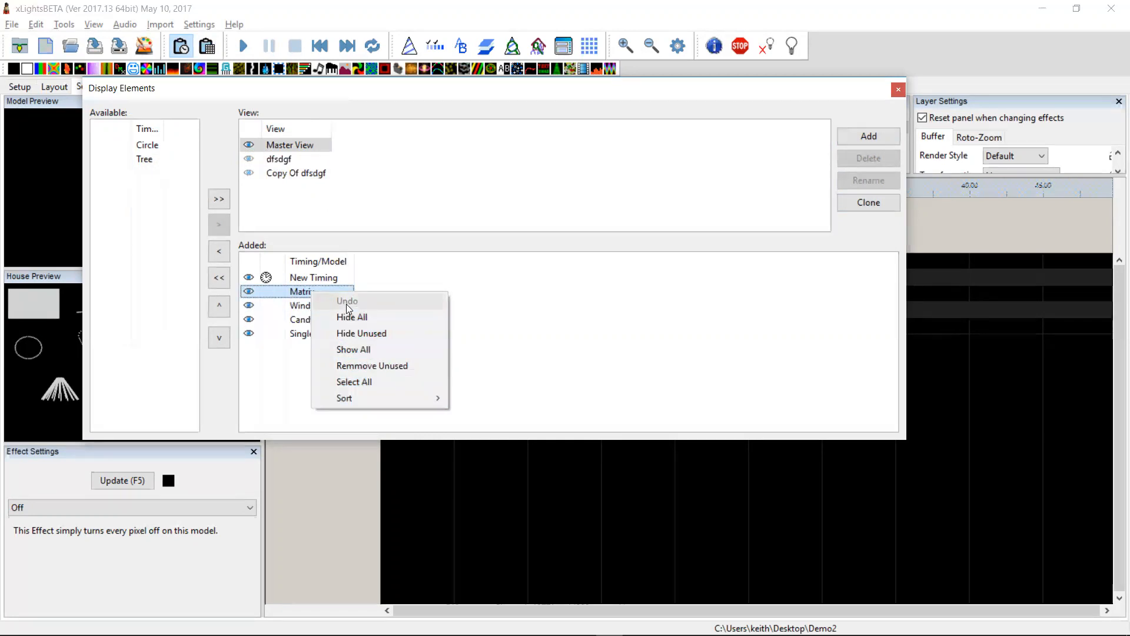
{"action": "left_click", "coordinate": [293, 370]}
Move Single Line above Window Frame in the Master View and undo the move.
{"action": "left_click", "coordinate": [304, 336]}
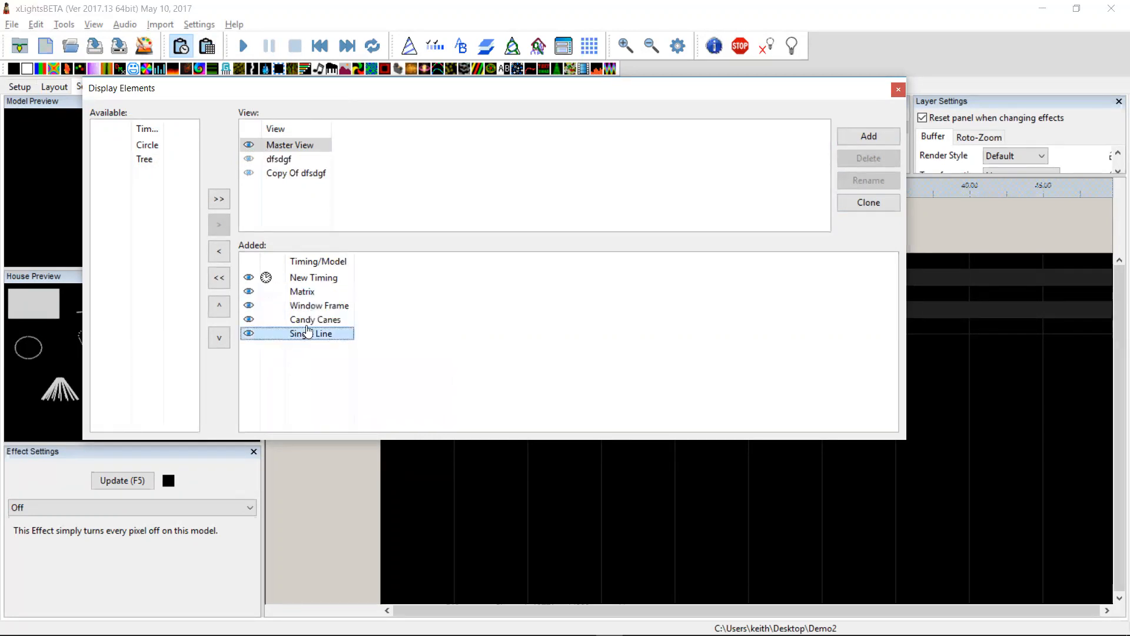
{"action": "left_click_drag", "start_coordinate": [310, 310], "coordinate": [311, 308]}
{"action": "right_click", "coordinate": [321, 304]}
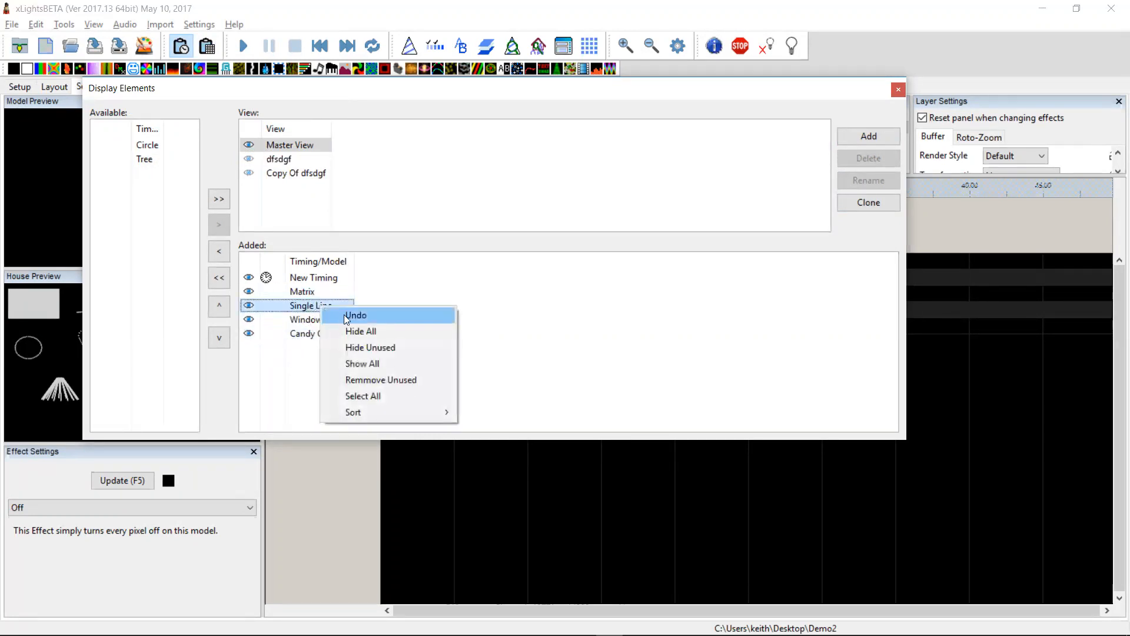
{"action": "left_click", "coordinate": [351, 314]}
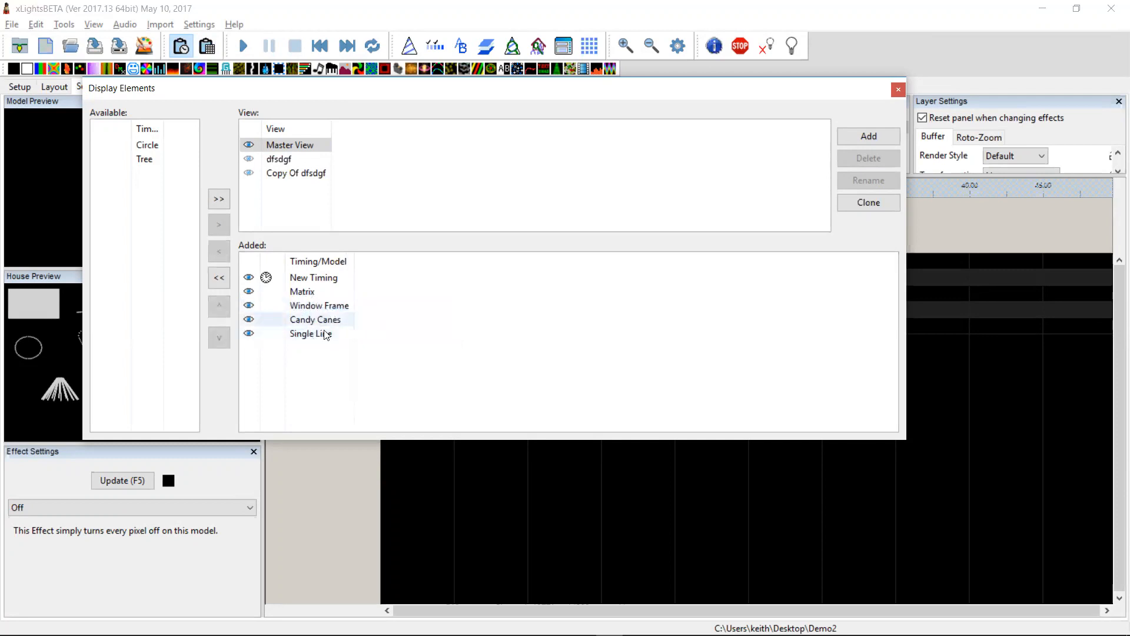
Hide all elements of the Master View and show them all again.
{"action": "right_click", "coordinate": [313, 290]}
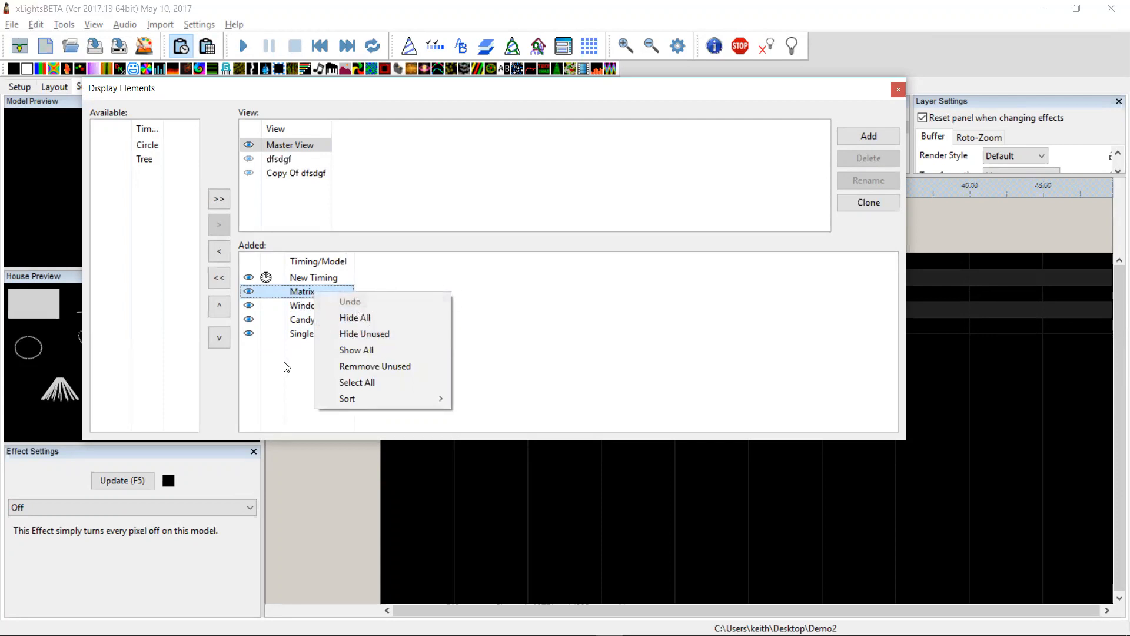
{"action": "left_click", "coordinate": [363, 319]}
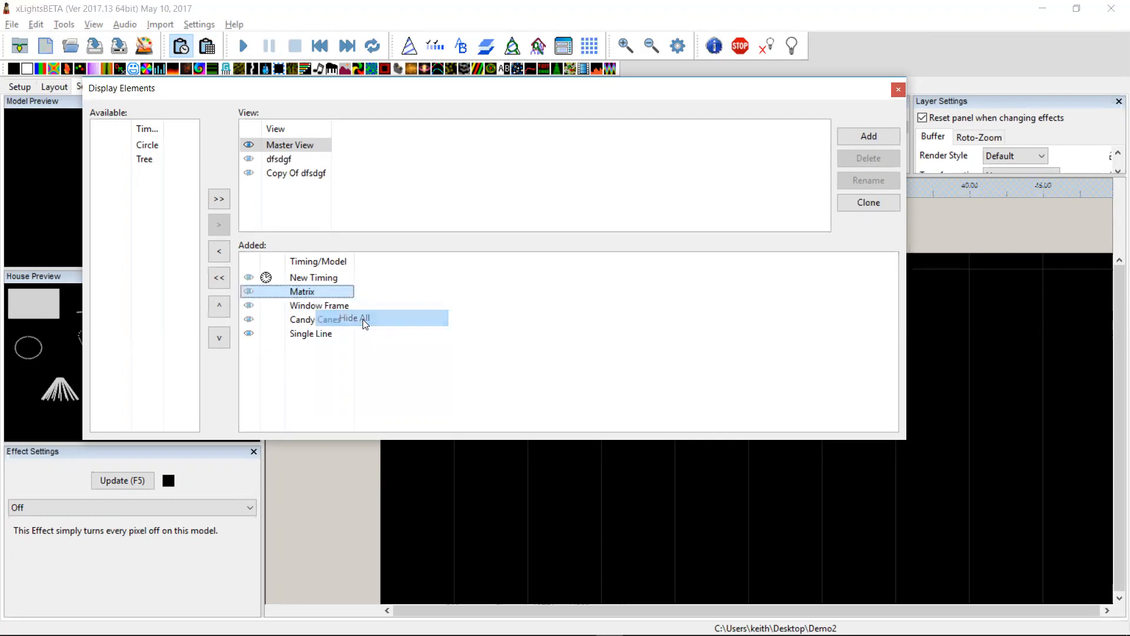
{"action": "right_click", "coordinate": [328, 307]}
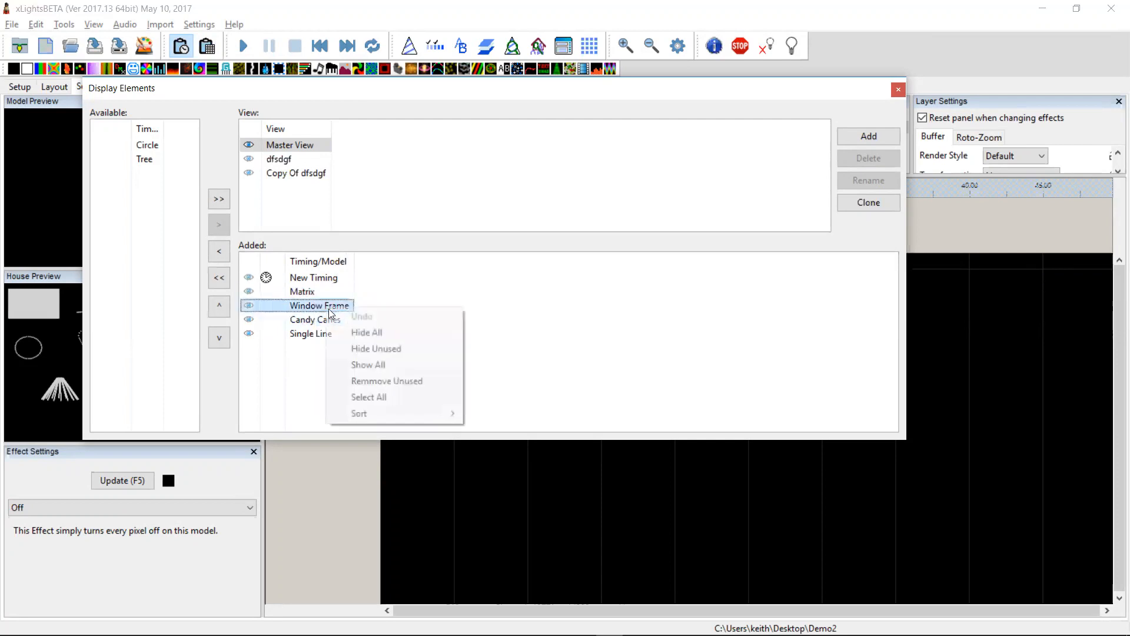
{"action": "left_click", "coordinate": [370, 364]}
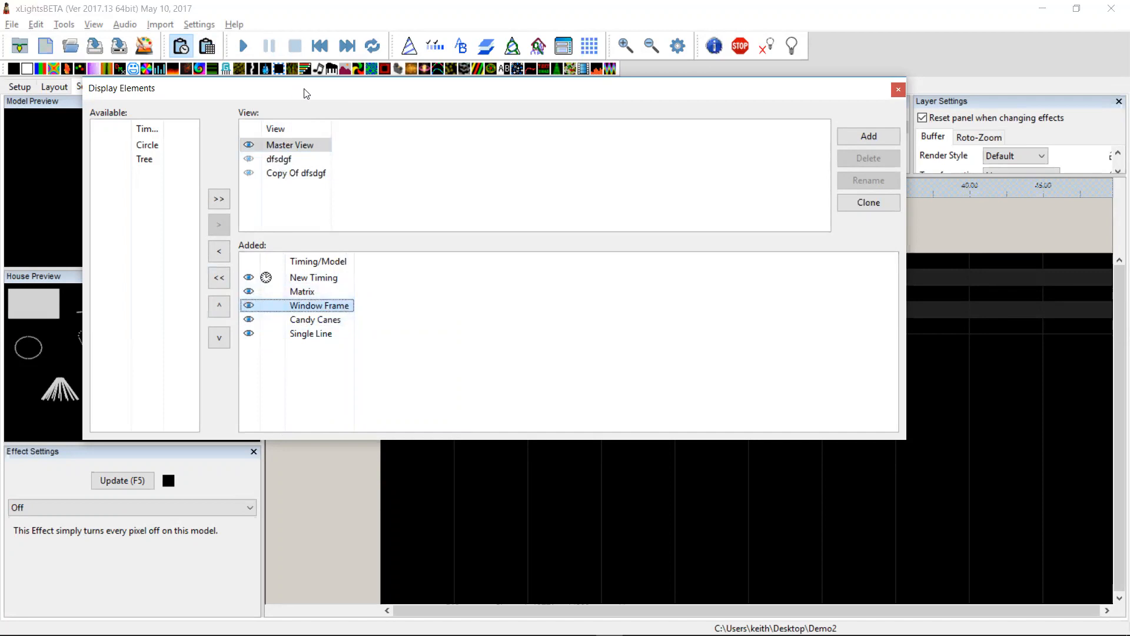
Place a Butterfly effect on the Matrix row at about 2.5 s and a Galaxy effect on the Window Frame row at about 10 s.
{"action": "left_click_drag", "start_coordinate": [306, 93], "coordinate": [622, 383]}
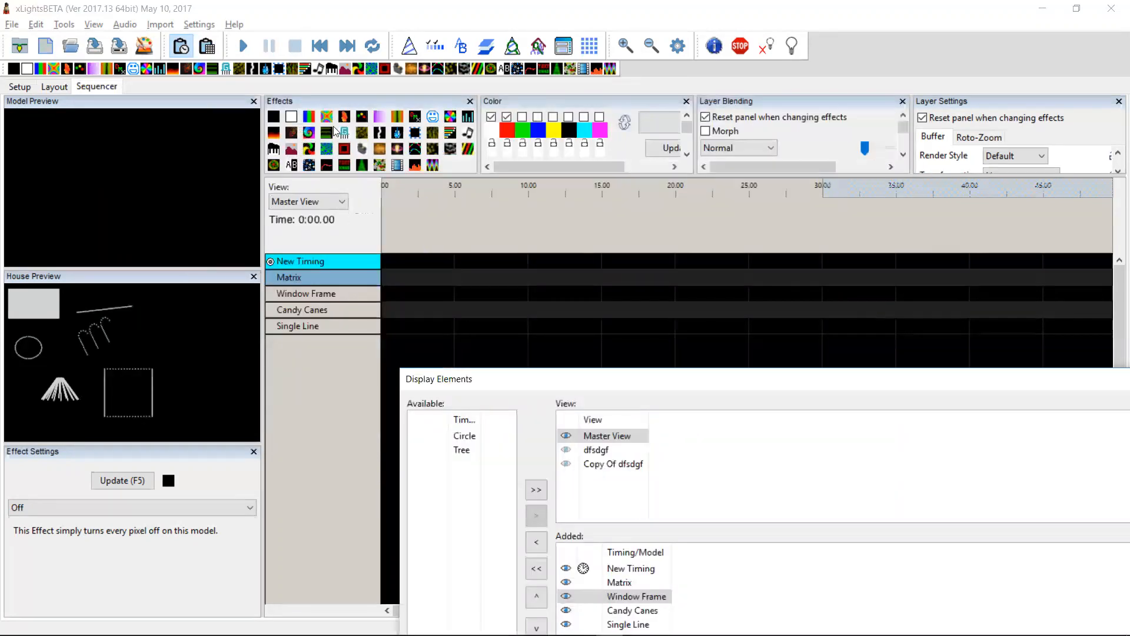
{"action": "left_click_drag", "start_coordinate": [327, 117], "coordinate": [420, 275]}
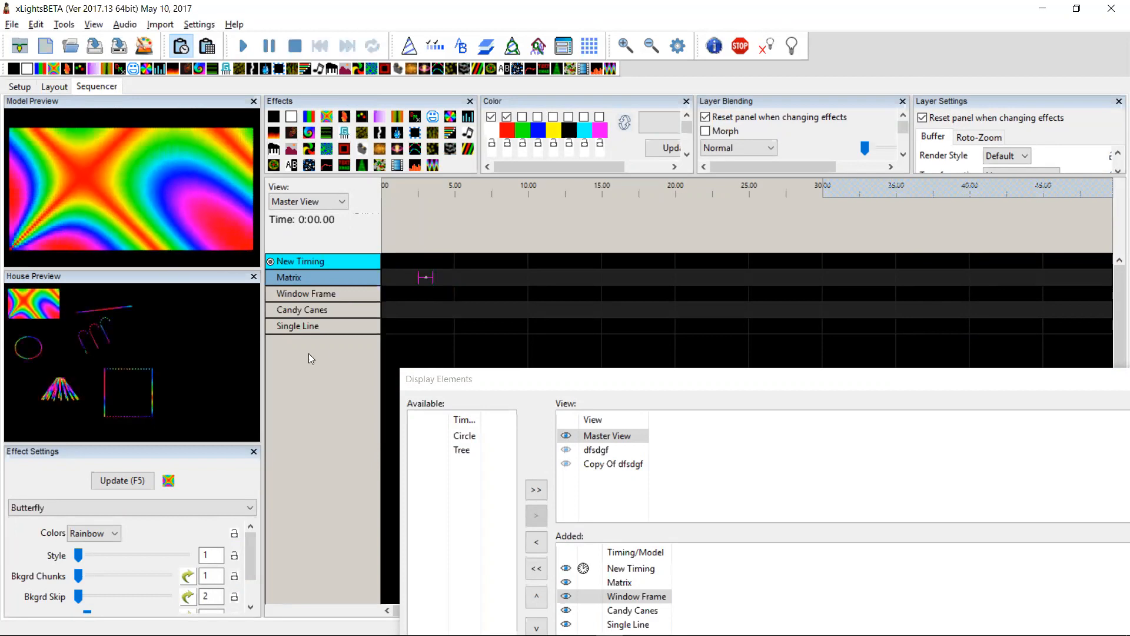
{"action": "left_click_drag", "start_coordinate": [311, 137], "coordinate": [532, 294]}
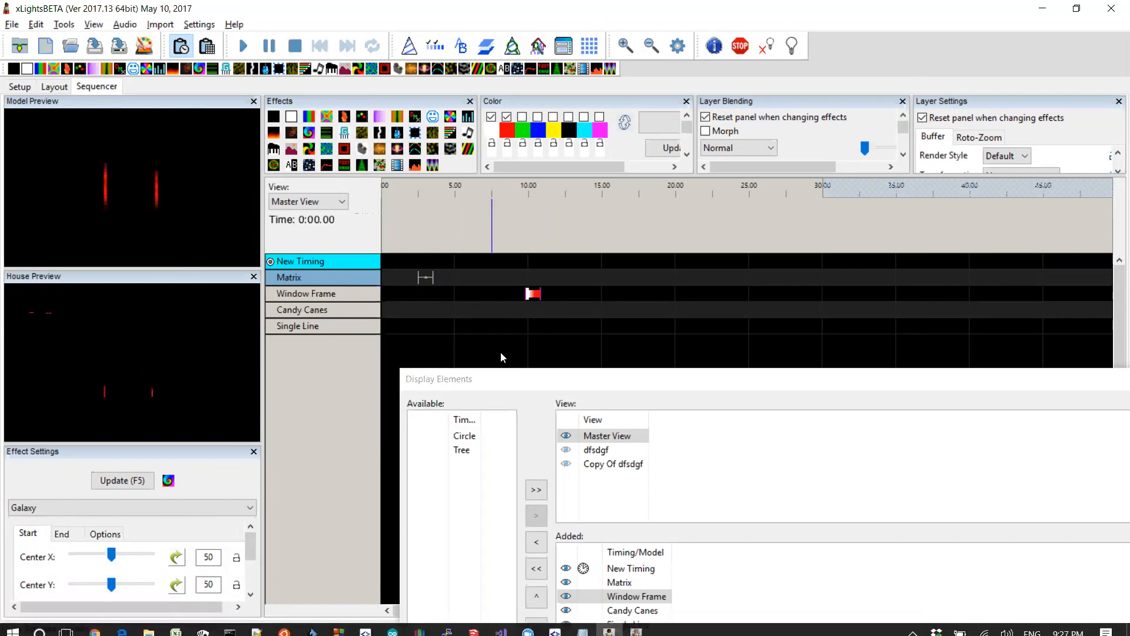
{"action": "left_click", "coordinate": [568, 380]}
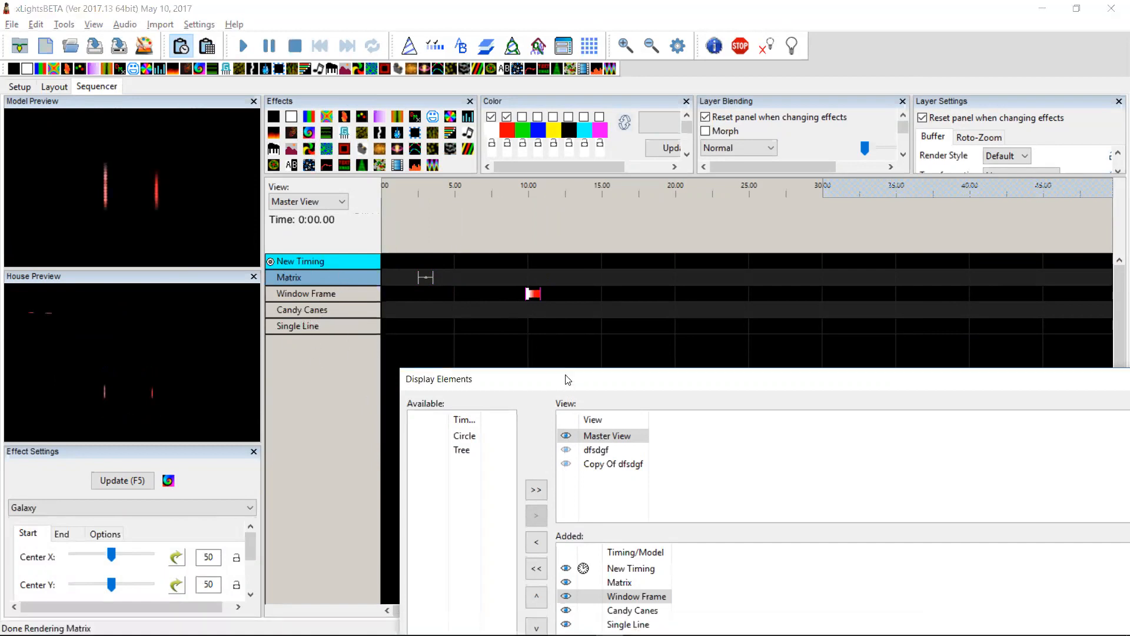
{"action": "left_click_drag", "start_coordinate": [567, 379], "coordinate": [604, 217]}
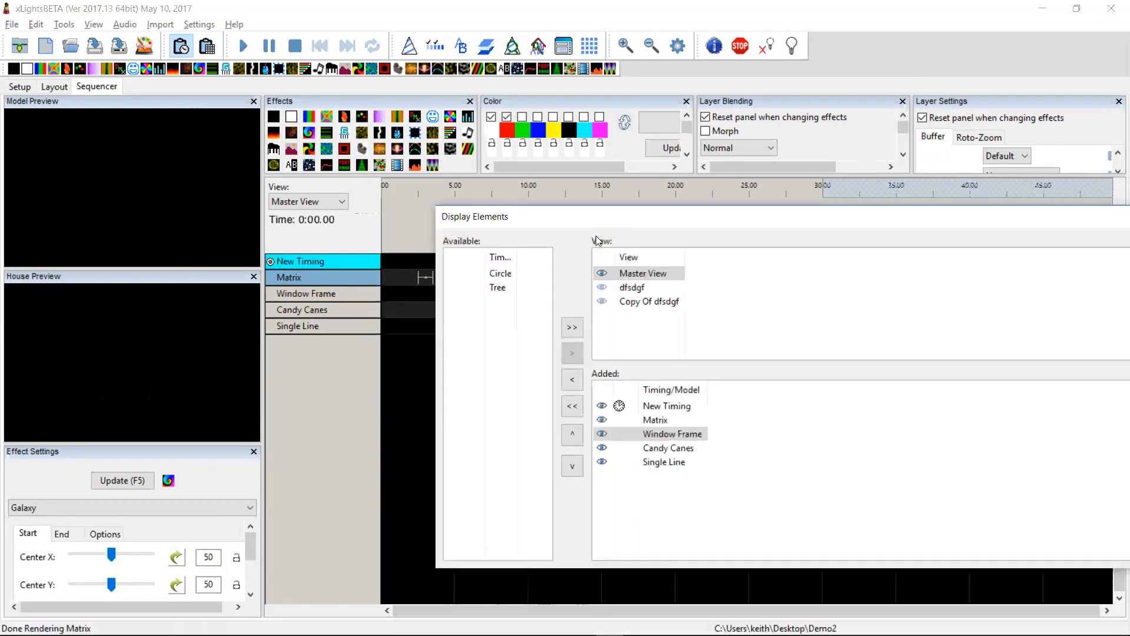
Hide the unused elements of the Master View and move the Display Elements dialog clear of the sequencer rows.
{"action": "right_click", "coordinate": [656, 442]}
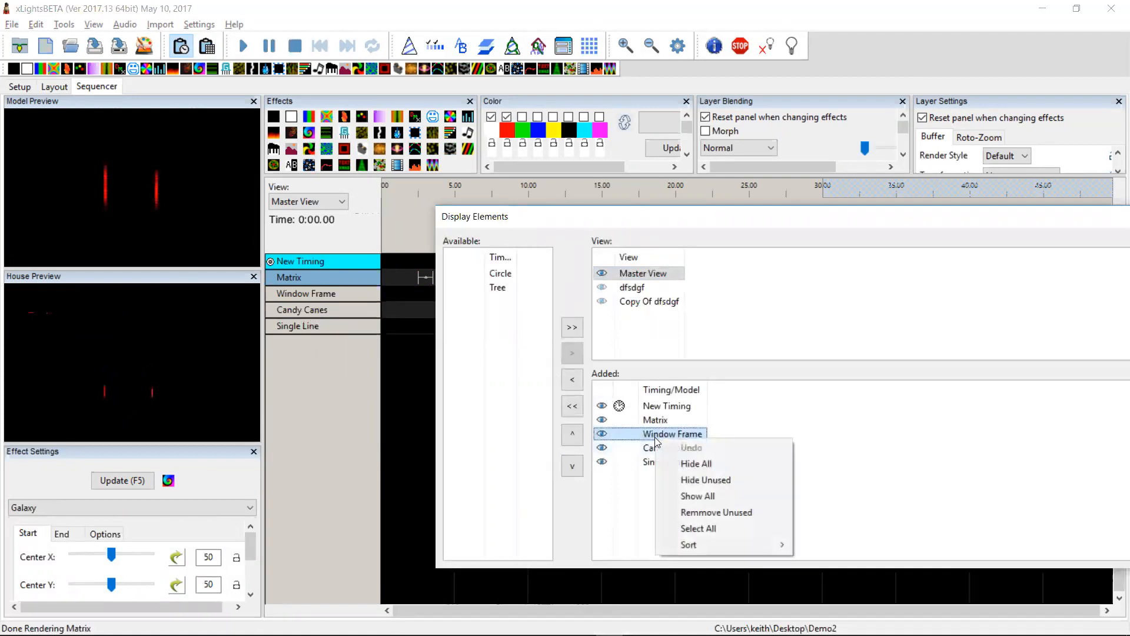
{"action": "left_click", "coordinate": [706, 480]}
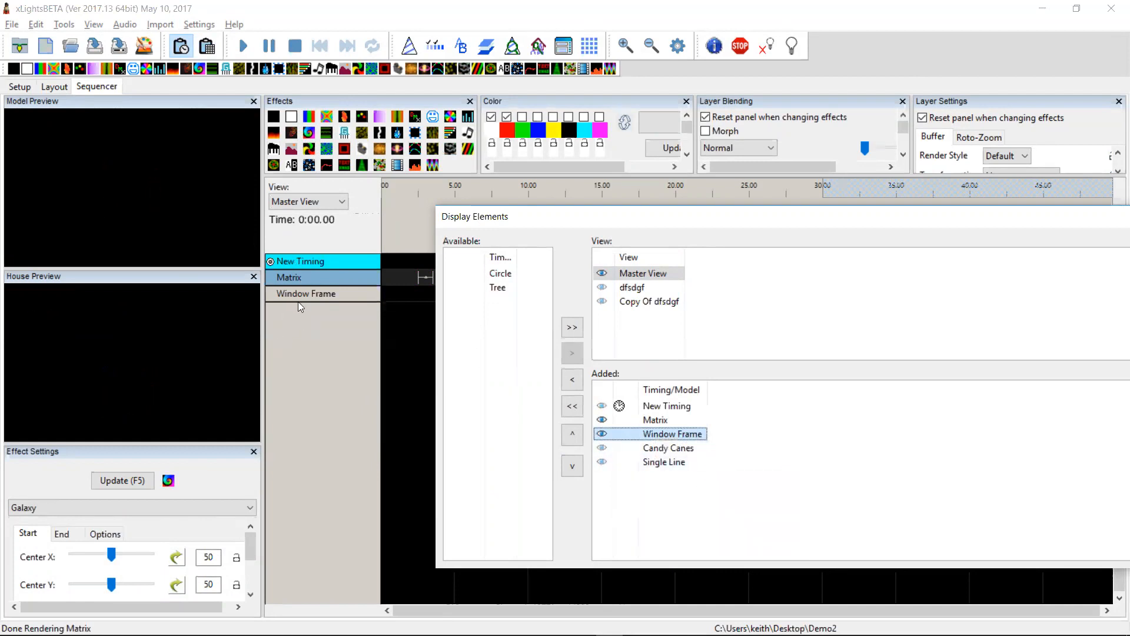
{"action": "left_click_drag", "start_coordinate": [618, 226], "coordinate": [676, 217]}
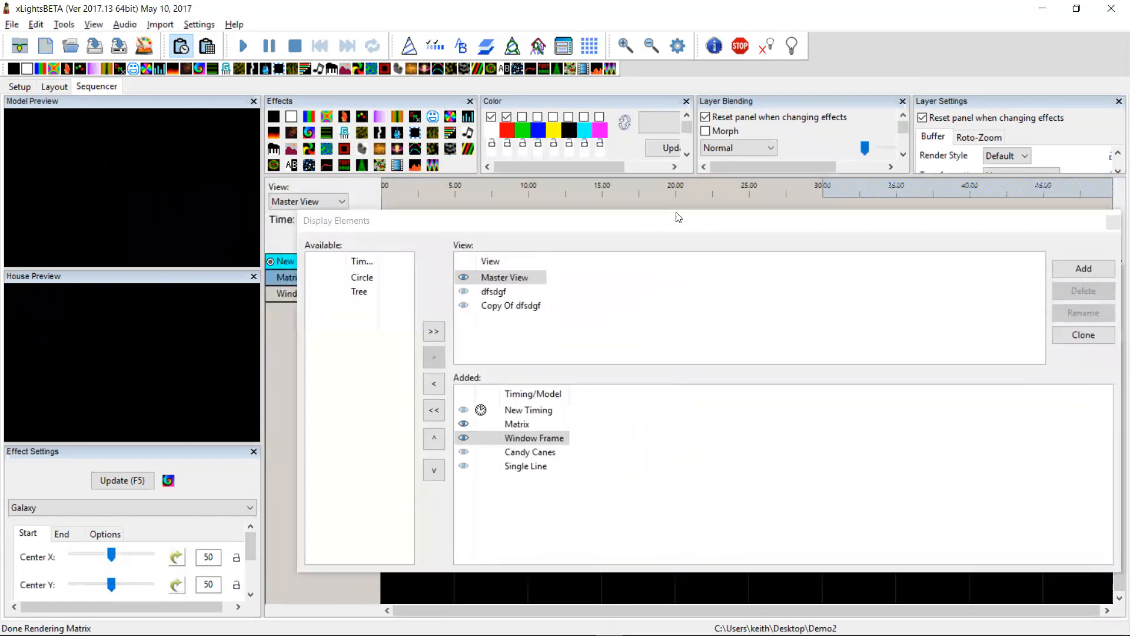
{"action": "left_click_drag", "start_coordinate": [453, 221], "coordinate": [629, 232]}
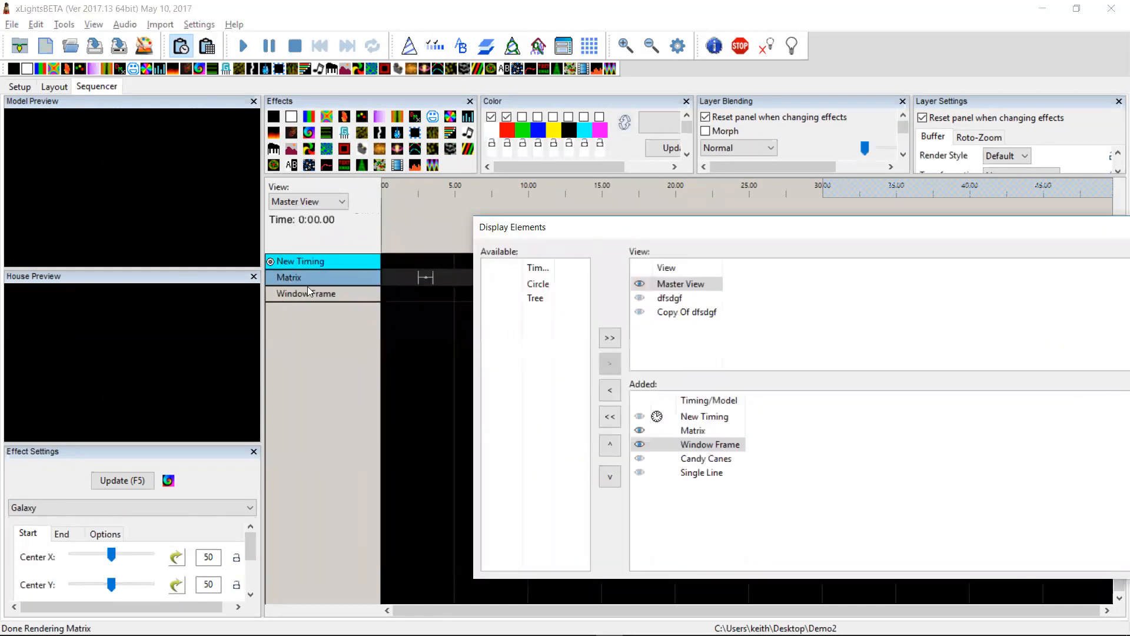
Remove the unused elements from the Master View and select the Matrix row in the sequencer.
{"action": "right_click", "coordinate": [695, 444]}
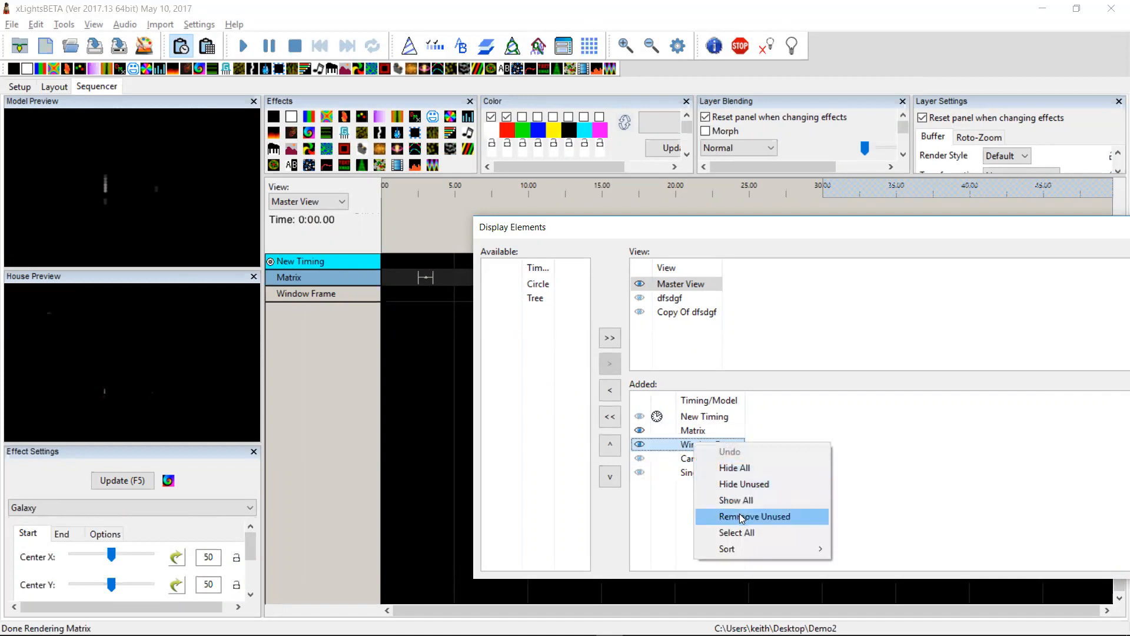
{"action": "left_click", "coordinate": [739, 516]}
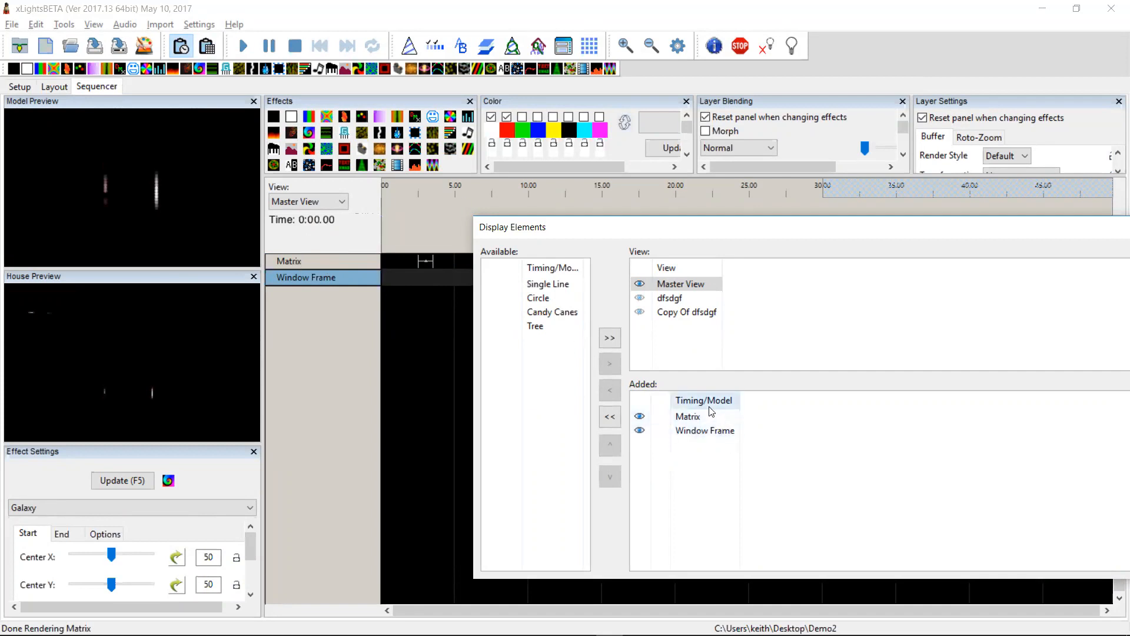
{"action": "right_click", "coordinate": [326, 260]}
{"action": "left_click", "coordinate": [295, 265]}
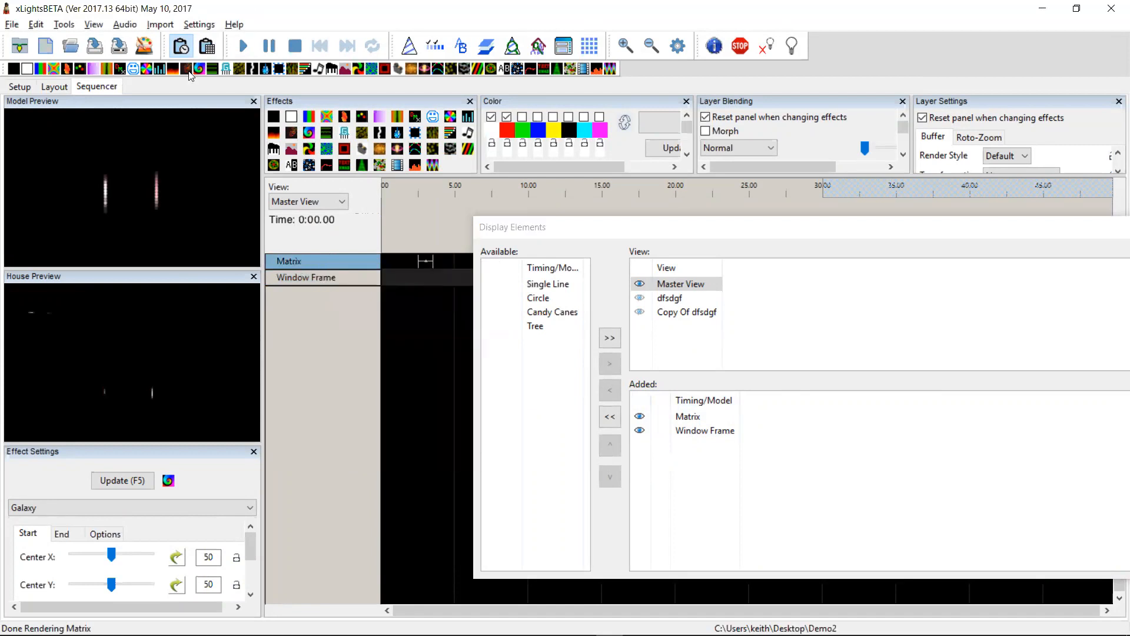
Add a new Empty timing grid to the sequence in the Sequence Settings and finish the dialog.
{"action": "left_click", "coordinate": [199, 24]}
{"action": "left_click", "coordinate": [166, 37]}
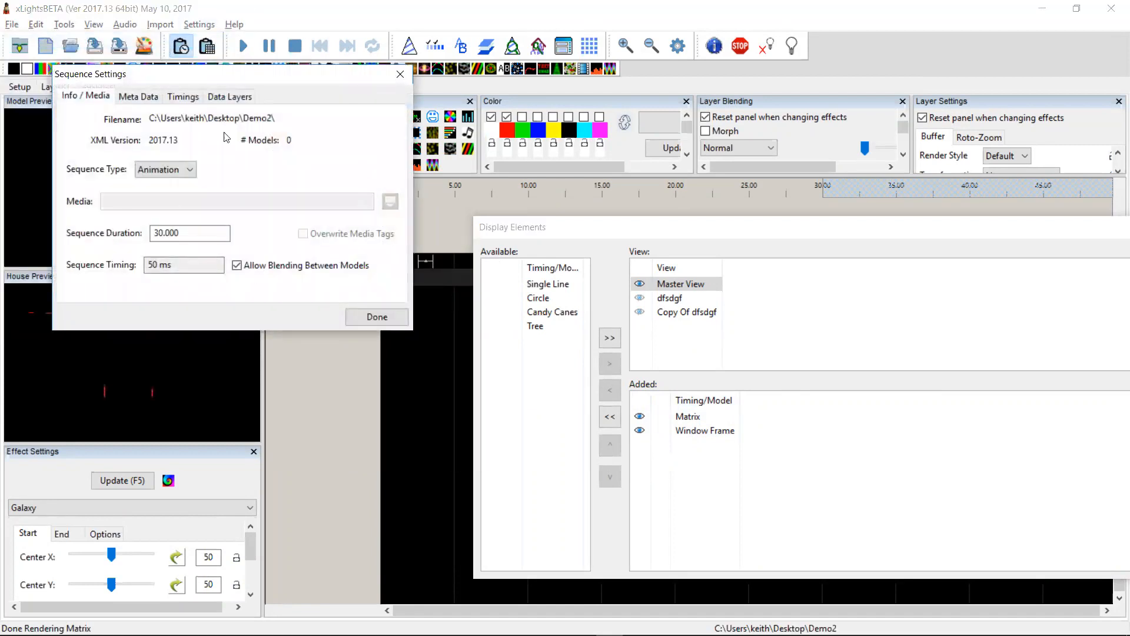
{"action": "left_click", "coordinate": [183, 96]}
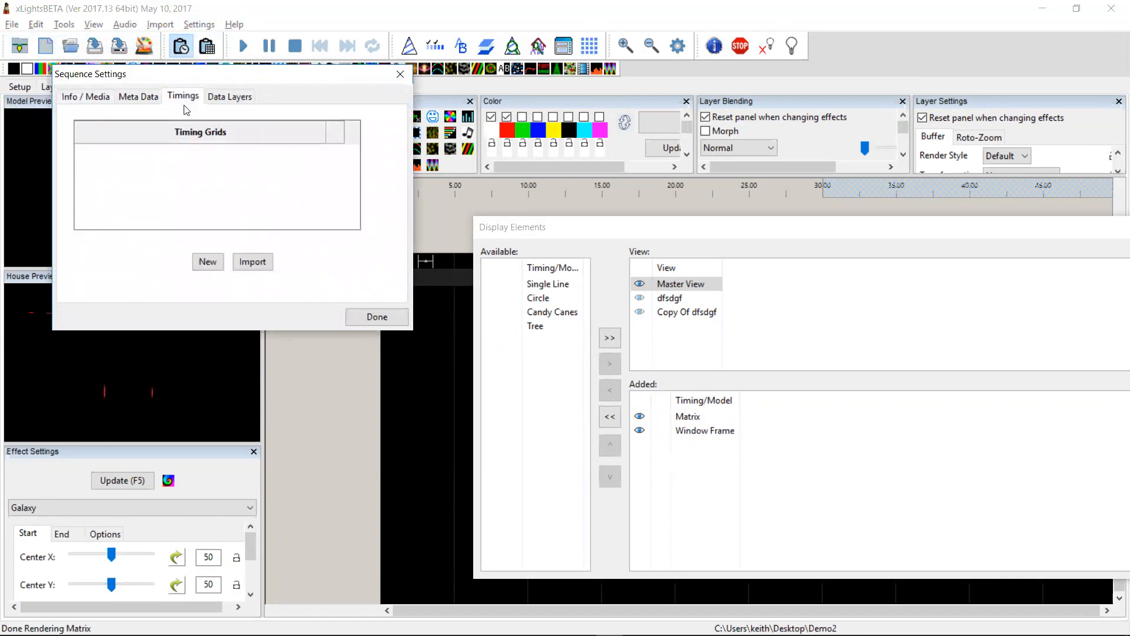
{"action": "left_click", "coordinate": [207, 261]}
{"action": "left_click", "coordinate": [178, 166]}
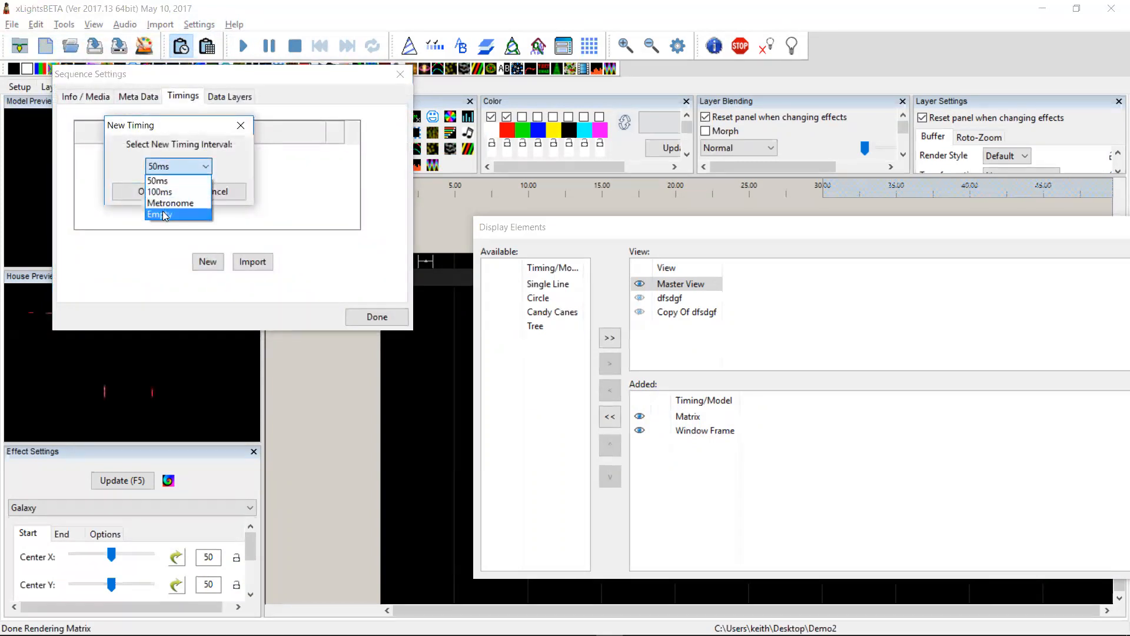
{"action": "left_click", "coordinate": [165, 214]}
{"action": "left_click", "coordinate": [159, 197]}
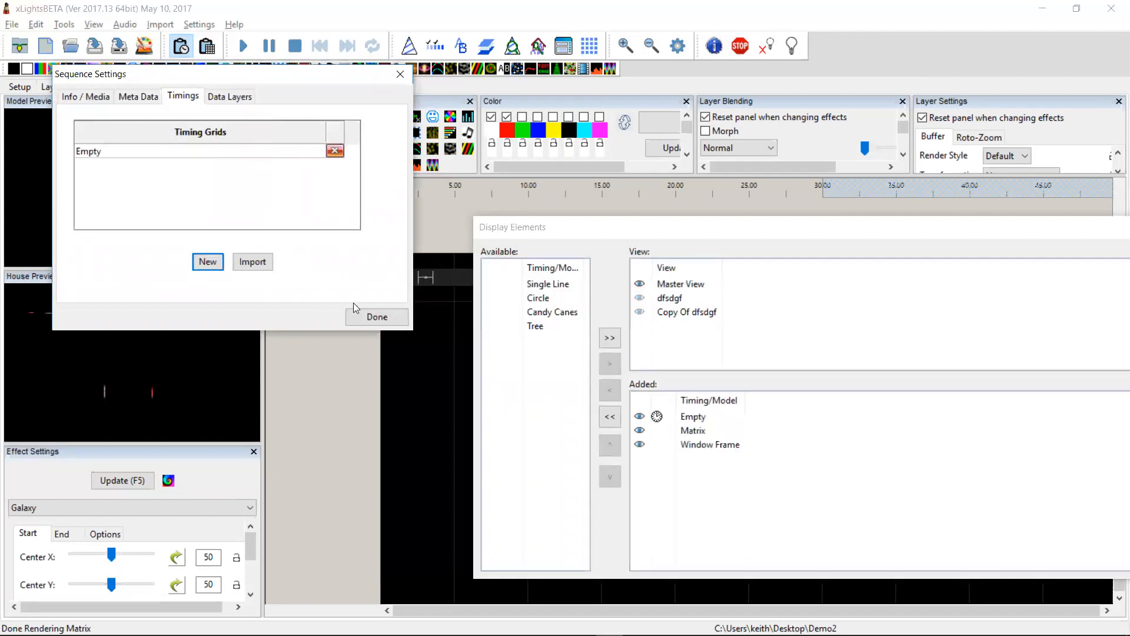
{"action": "left_click", "coordinate": [369, 319]}
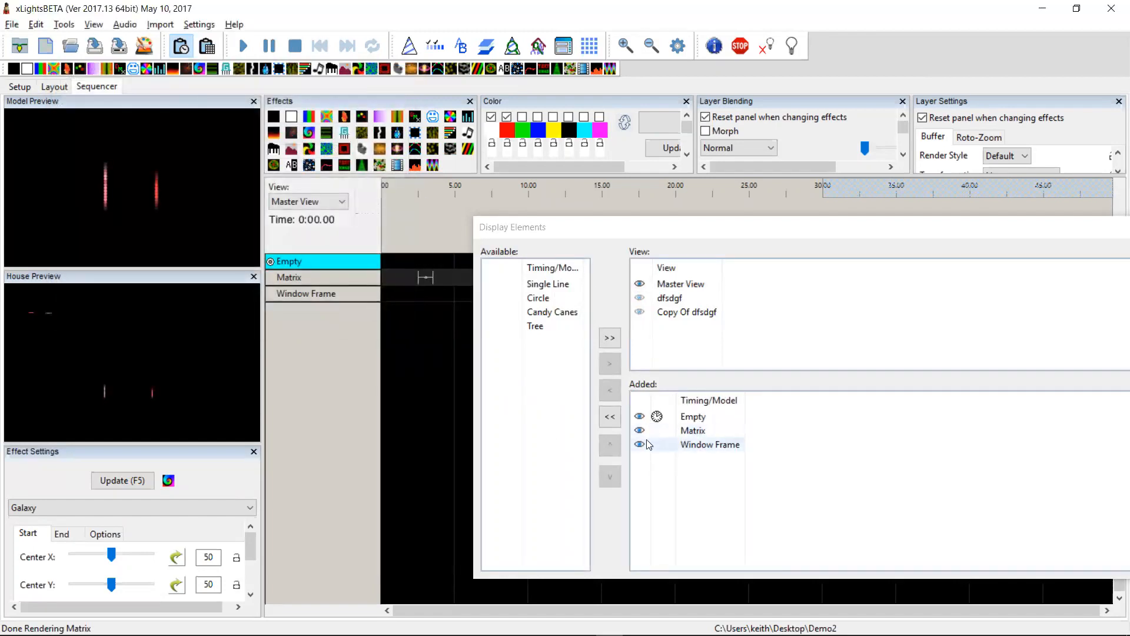
{"action": "left_click", "coordinate": [688, 431]}
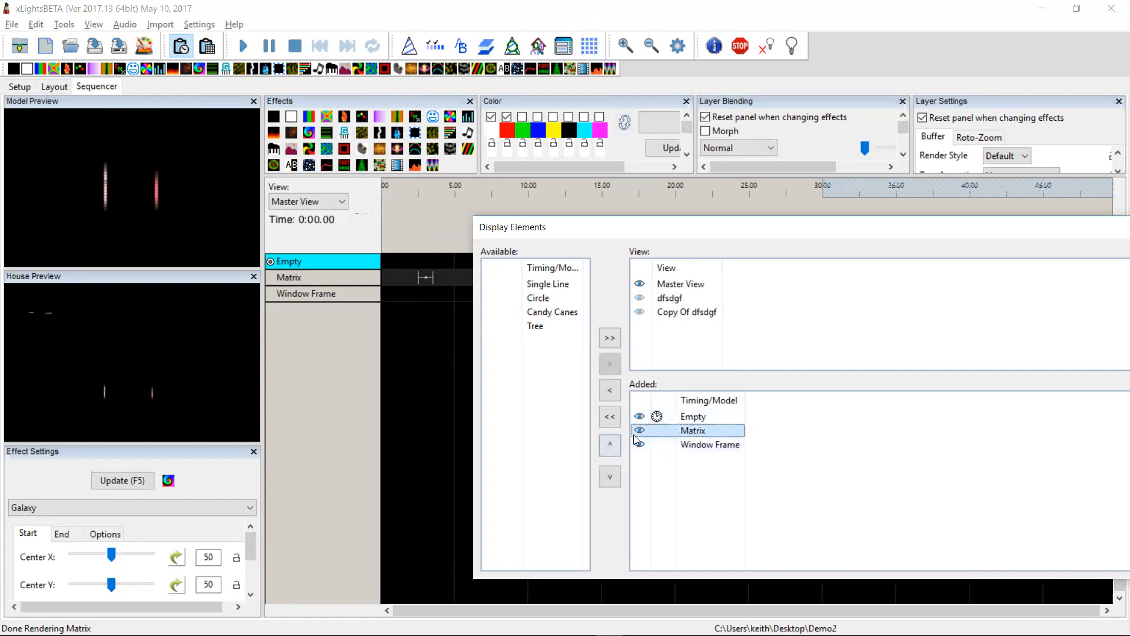
{"action": "right_click", "coordinate": [685, 436]}
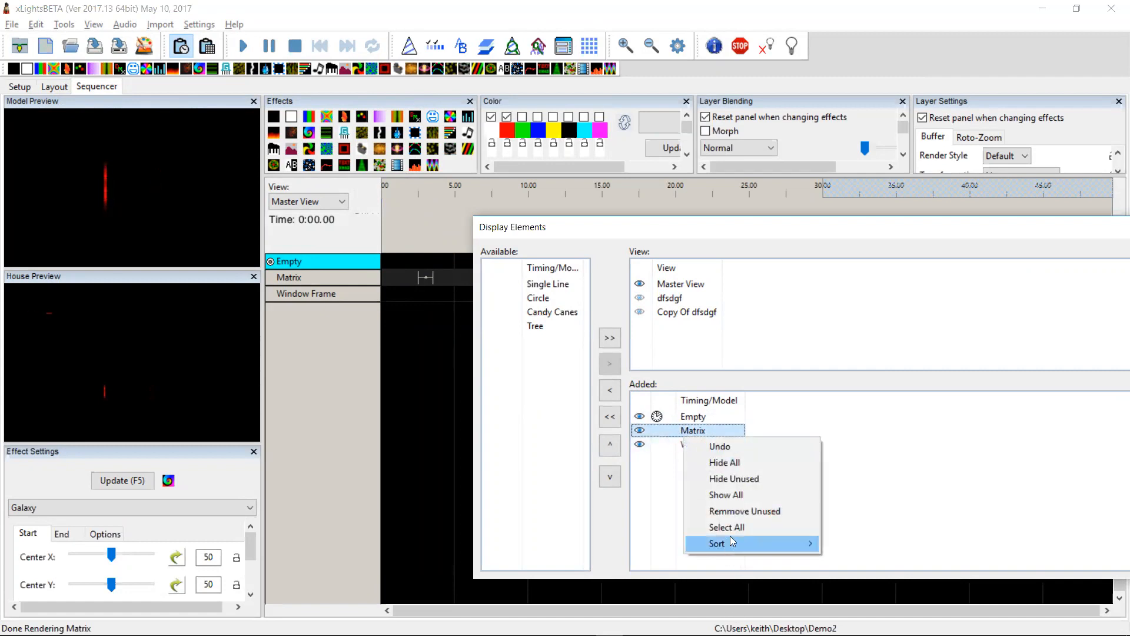
{"action": "mouse_move", "coordinate": [734, 543]}
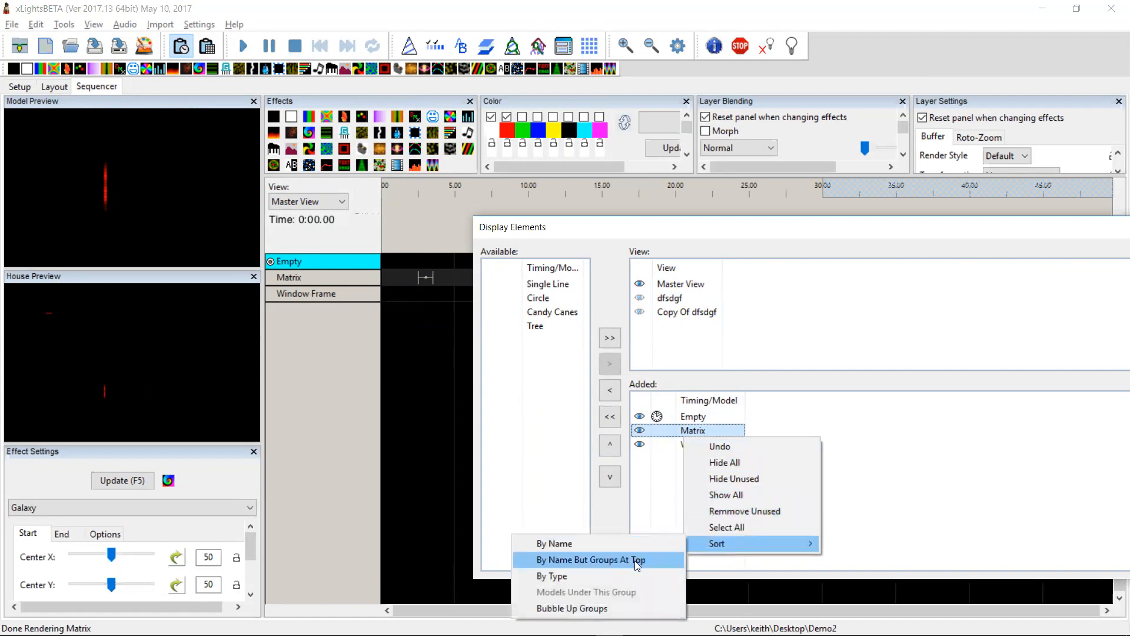
Add Single Line, Circle, Candy Canes and Tree from the available models to the Master View.
{"action": "left_click", "coordinate": [537, 291]}
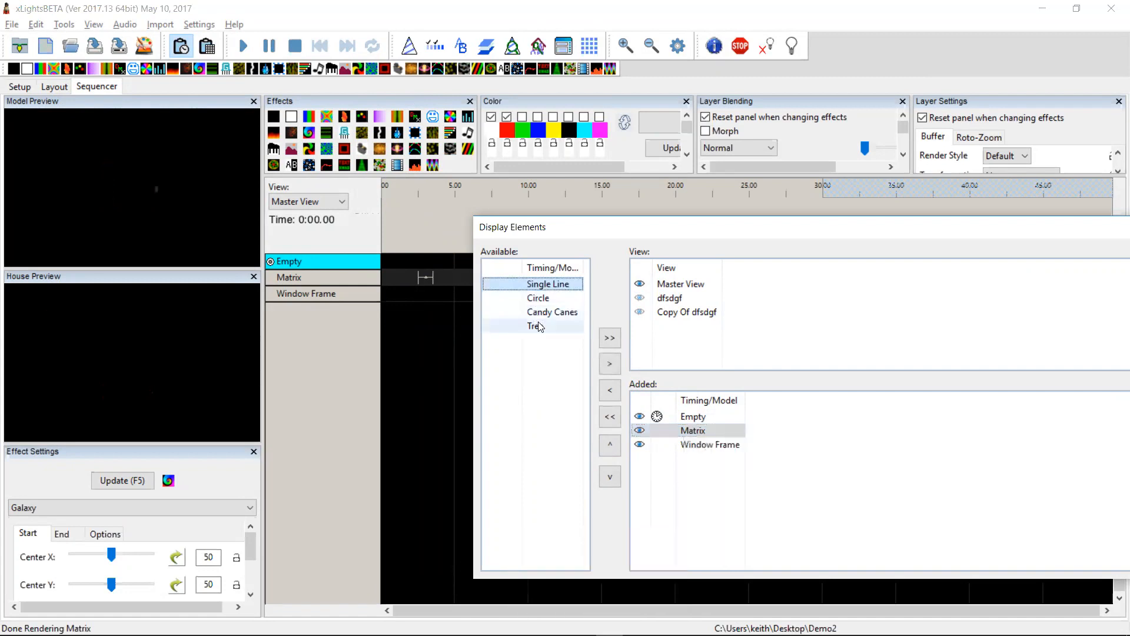
{"action": "left_click", "coordinate": [535, 326], "text": "shift"}
{"action": "left_click_drag", "start_coordinate": [539, 311], "coordinate": [700, 477]}
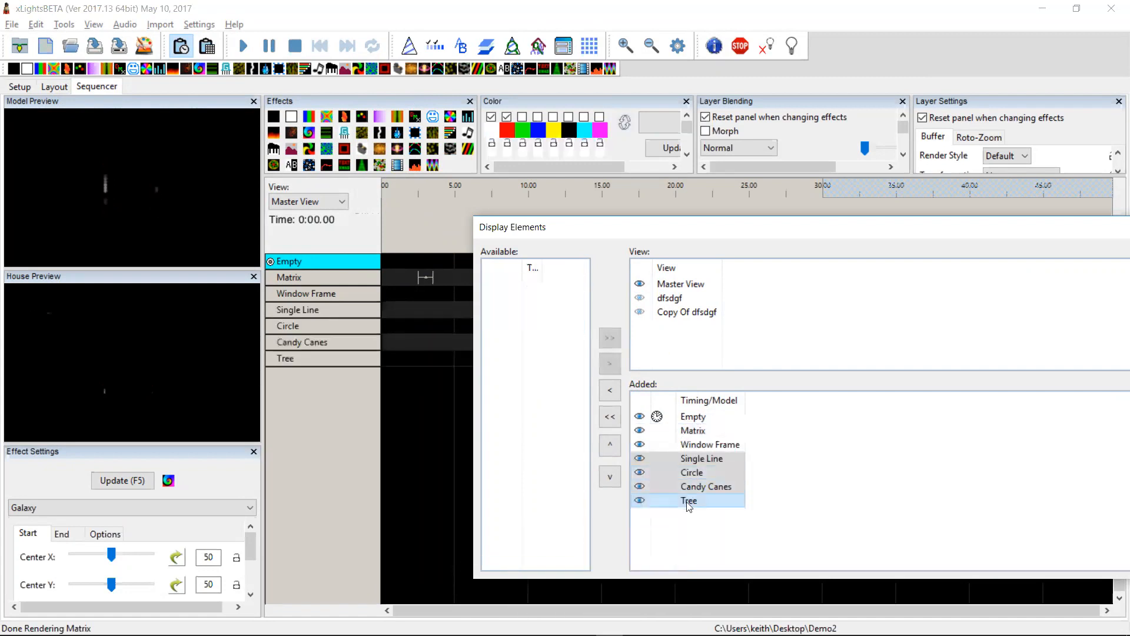
Sort the added elements of the Master View by name.
{"action": "right_click", "coordinate": [689, 481]}
{"action": "mouse_move", "coordinate": [751, 592]}
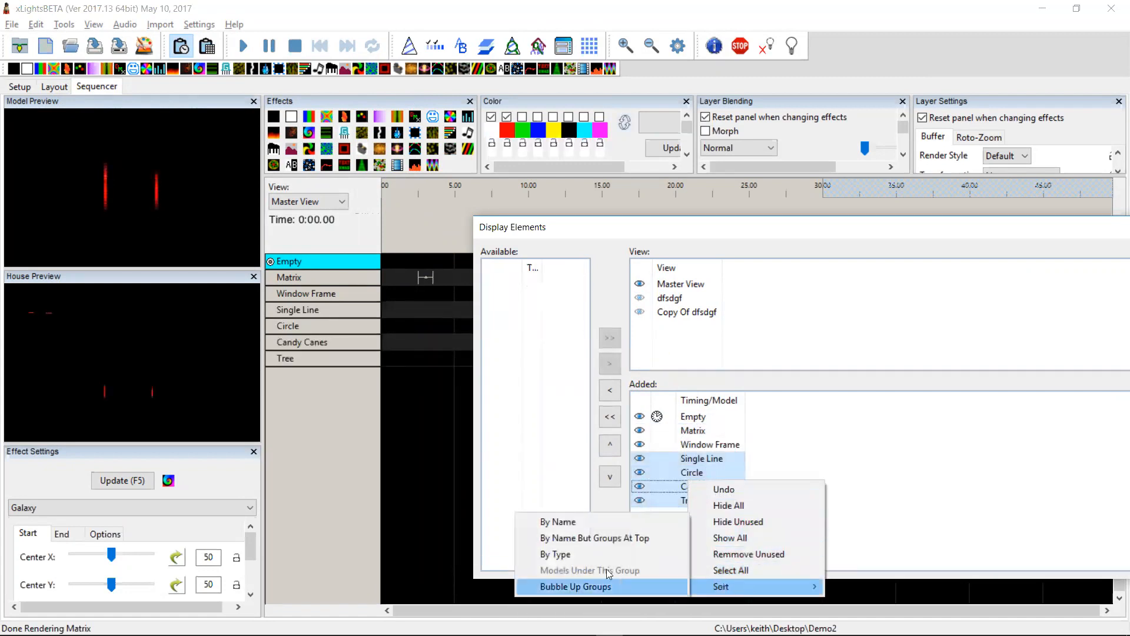
{"action": "left_click", "coordinate": [586, 524]}
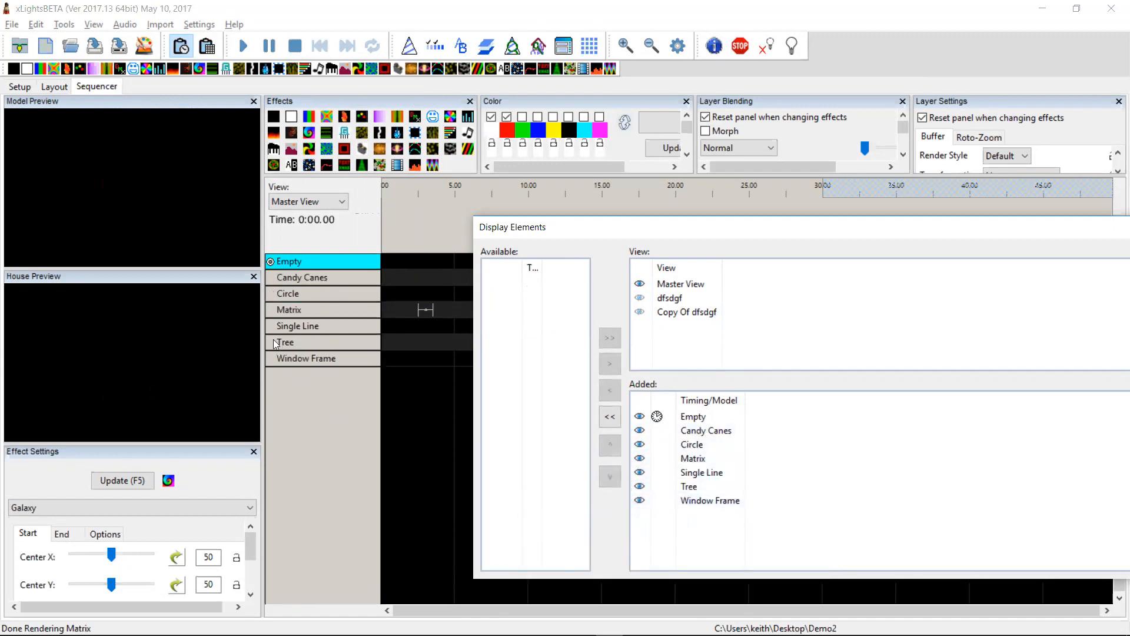
Sort the Master View elements by name but with groups at top, and after that by type.
{"action": "right_click", "coordinate": [689, 464]}
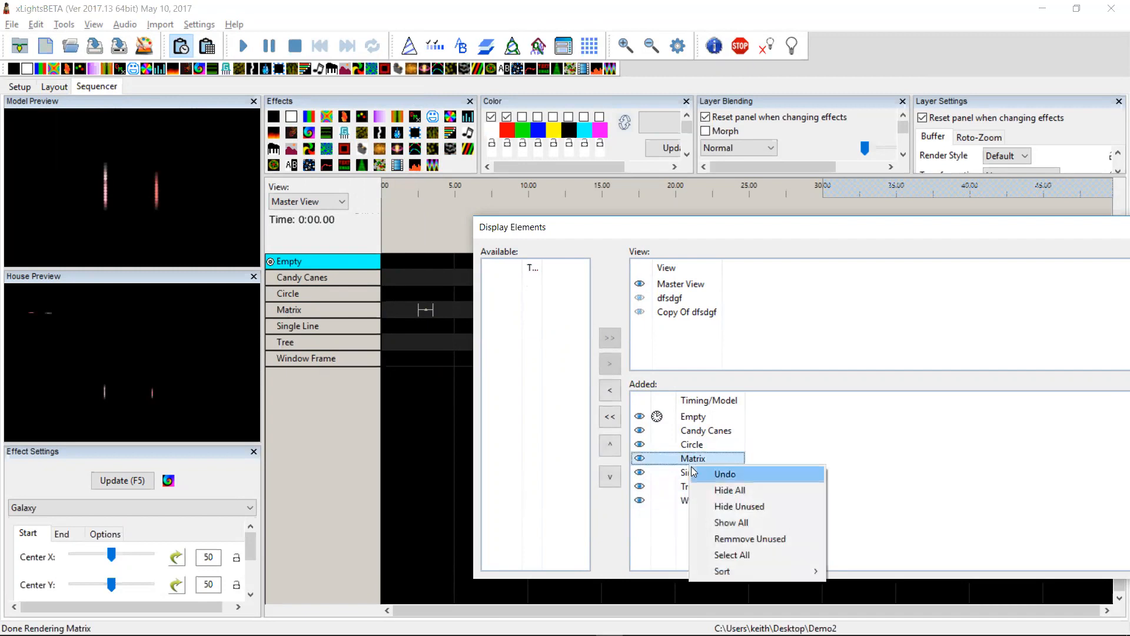
{"action": "mouse_move", "coordinate": [734, 569]}
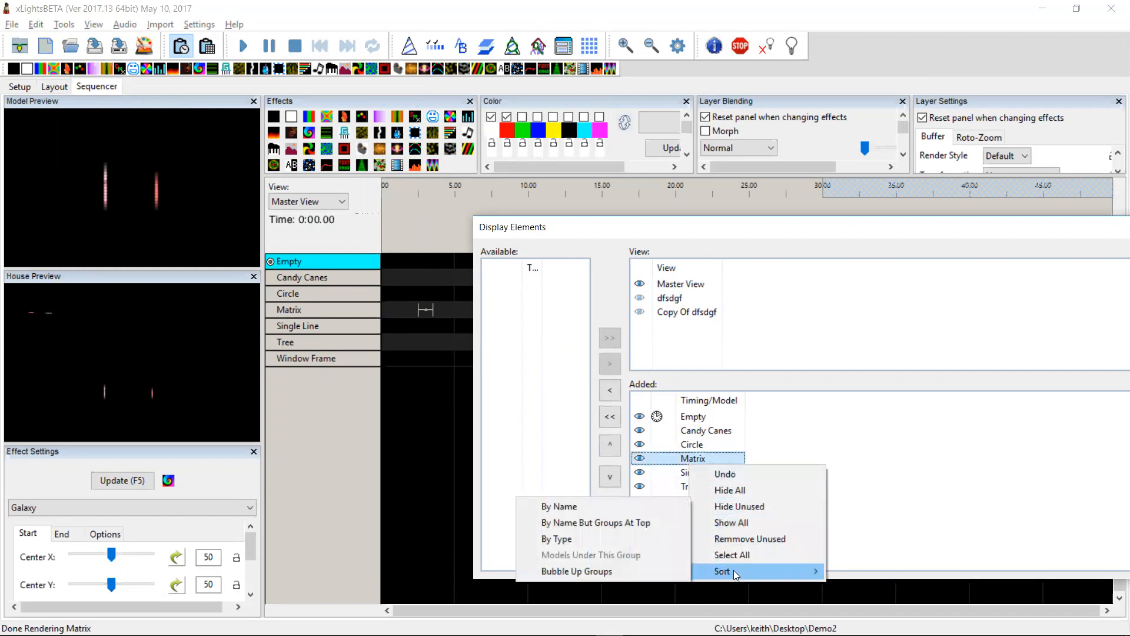
{"action": "left_click", "coordinate": [630, 524]}
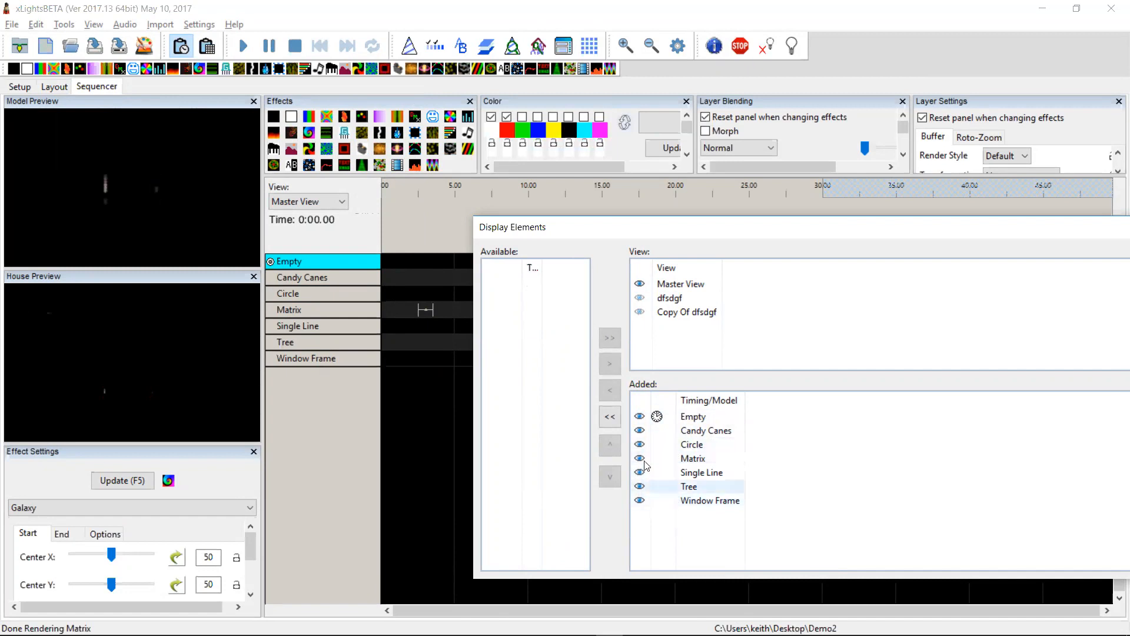
{"action": "right_click", "coordinate": [694, 461]}
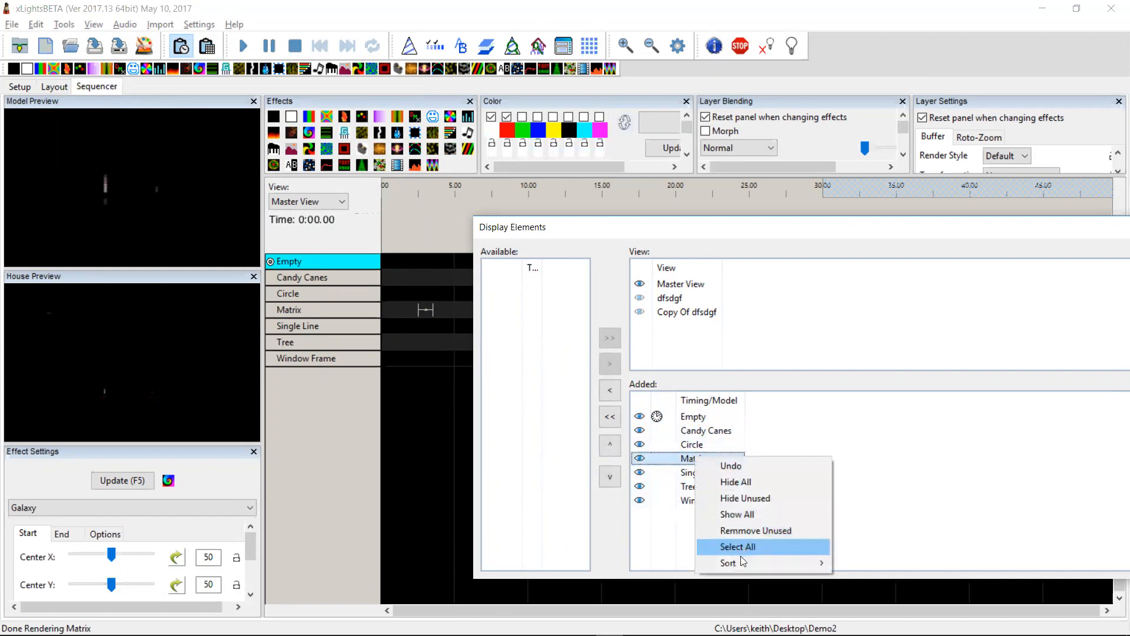
{"action": "mouse_move", "coordinate": [742, 562]}
{"action": "left_click", "coordinate": [618, 532]}
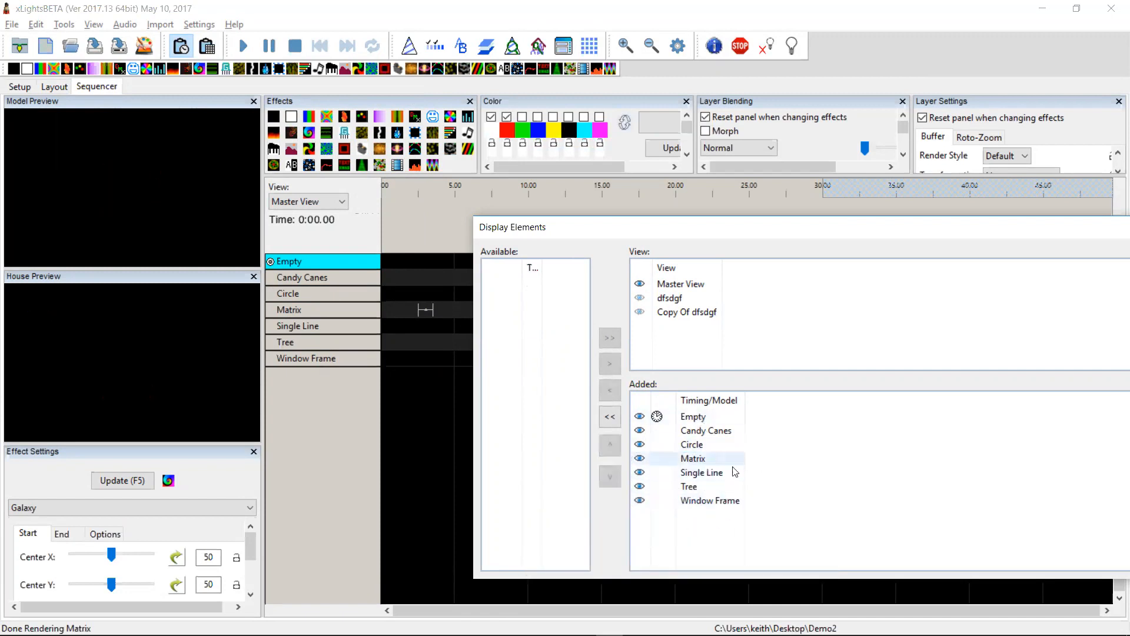
Examine the sort options offered for Matrix, including Models Under This Group and Bubble Up Groups, without applying one.
{"action": "left_click", "coordinate": [688, 486]}
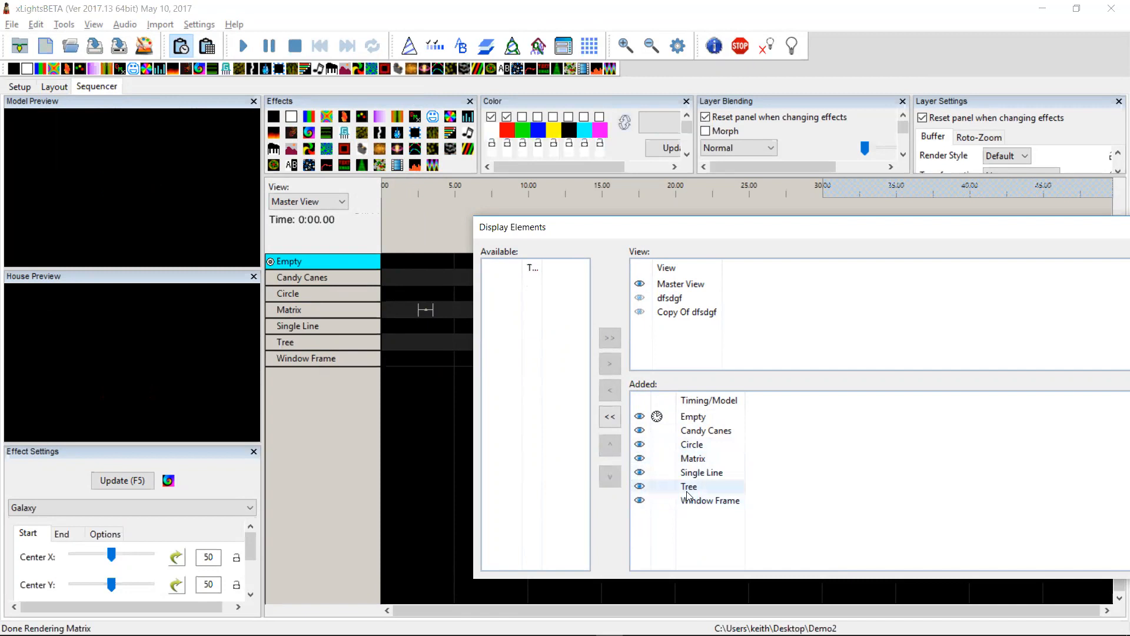
{"action": "left_click", "coordinate": [685, 474]}
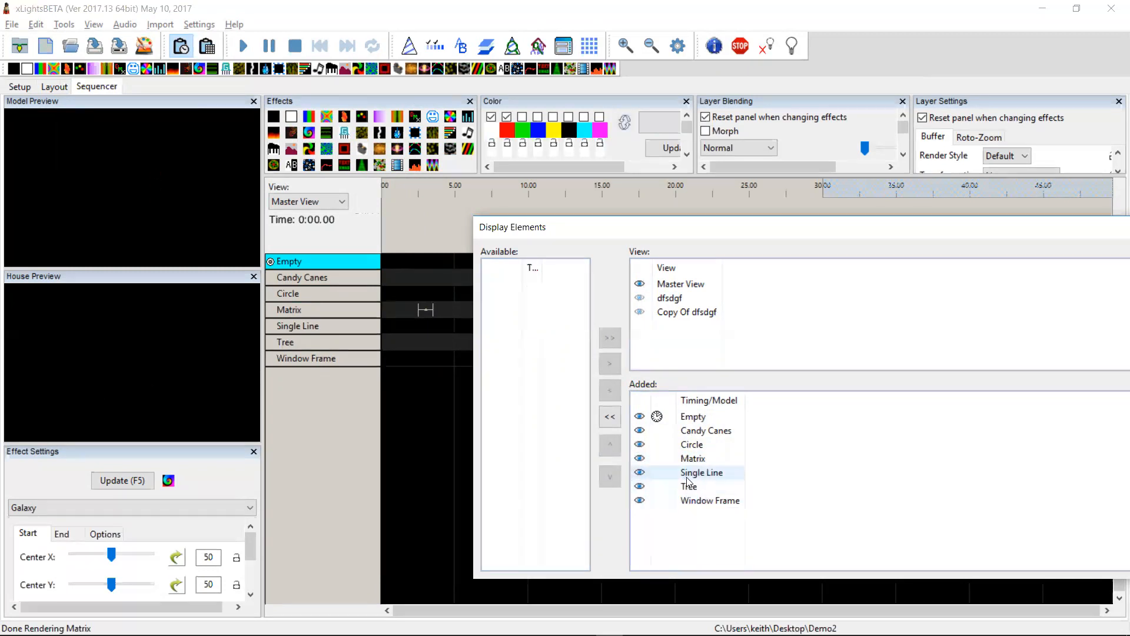
{"action": "left_click", "coordinate": [695, 488]}
{"action": "right_click", "coordinate": [699, 460]}
{"action": "mouse_move", "coordinate": [733, 568]}
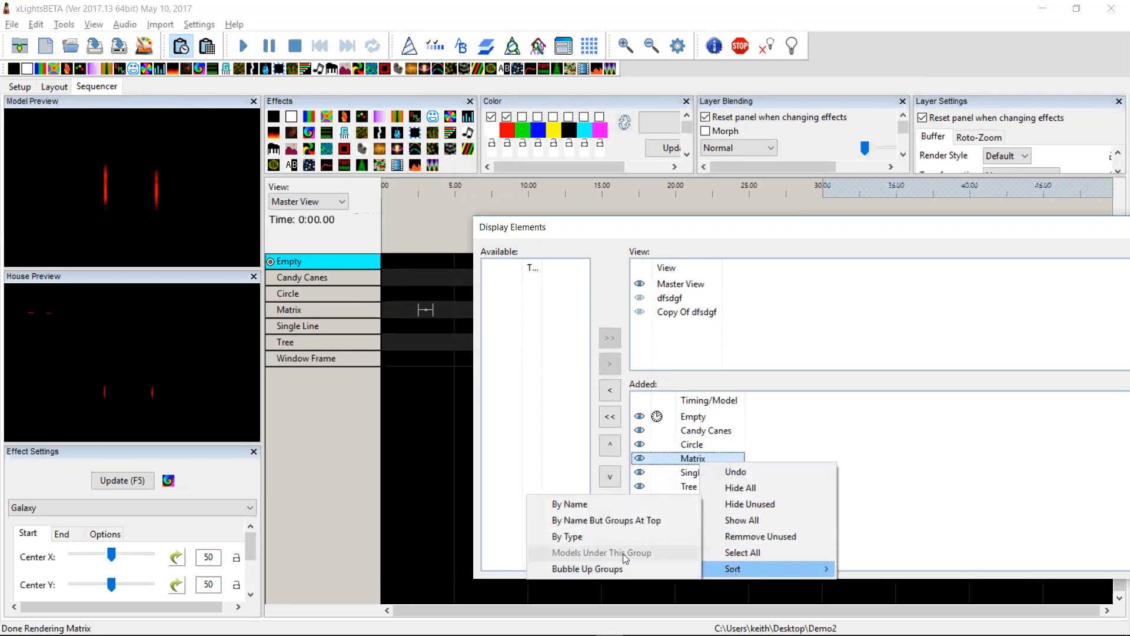
{"action": "left_click", "coordinate": [684, 441]}
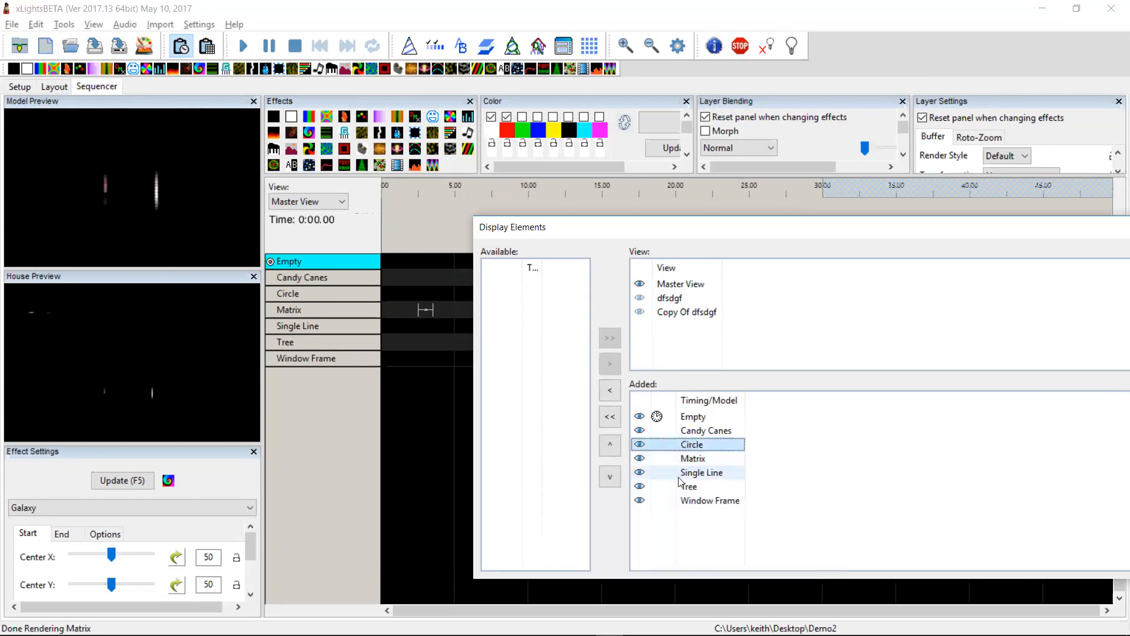
{"action": "right_click", "coordinate": [697, 462]}
{"action": "mouse_move", "coordinate": [744, 568]}
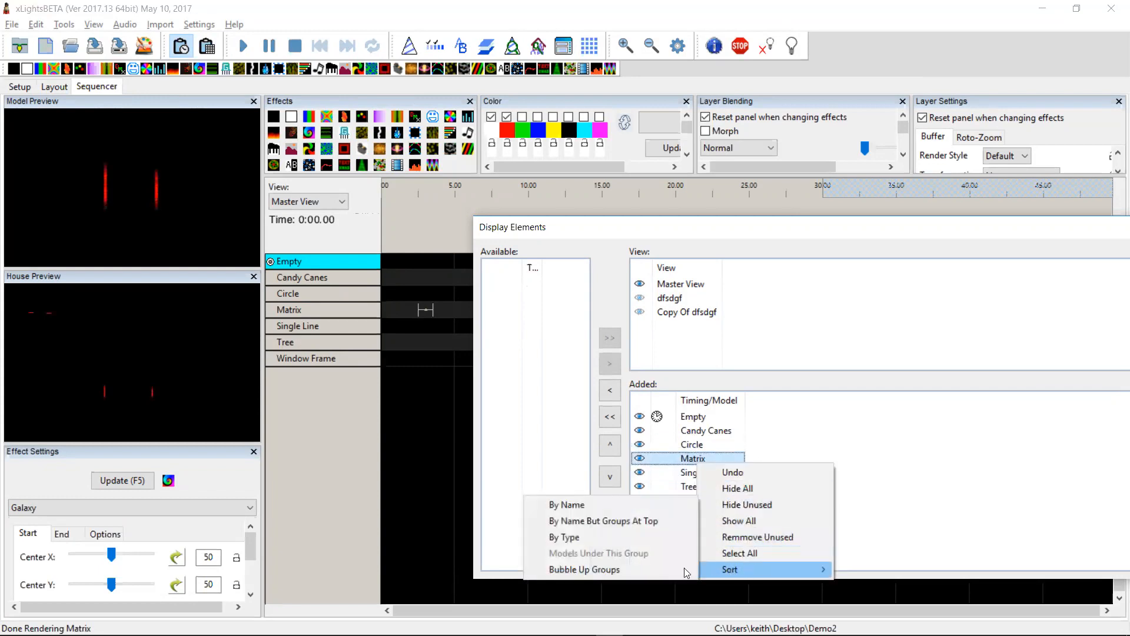
{"action": "left_click", "coordinate": [669, 475]}
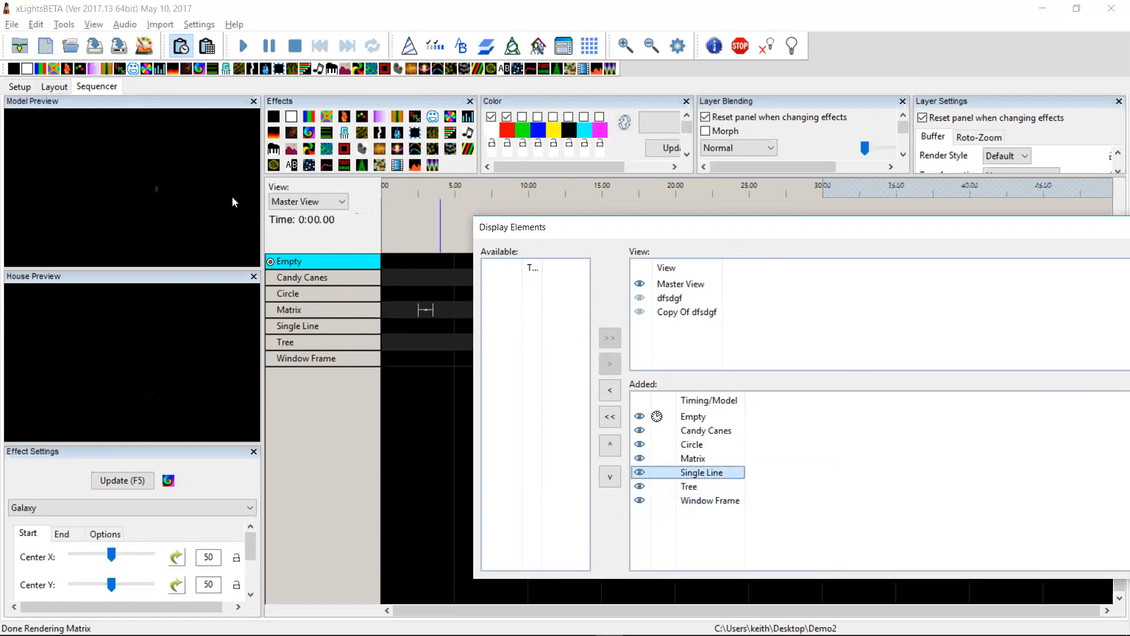
Switch to the layout and add a new model group named test.
{"action": "left_click", "coordinate": [54, 86]}
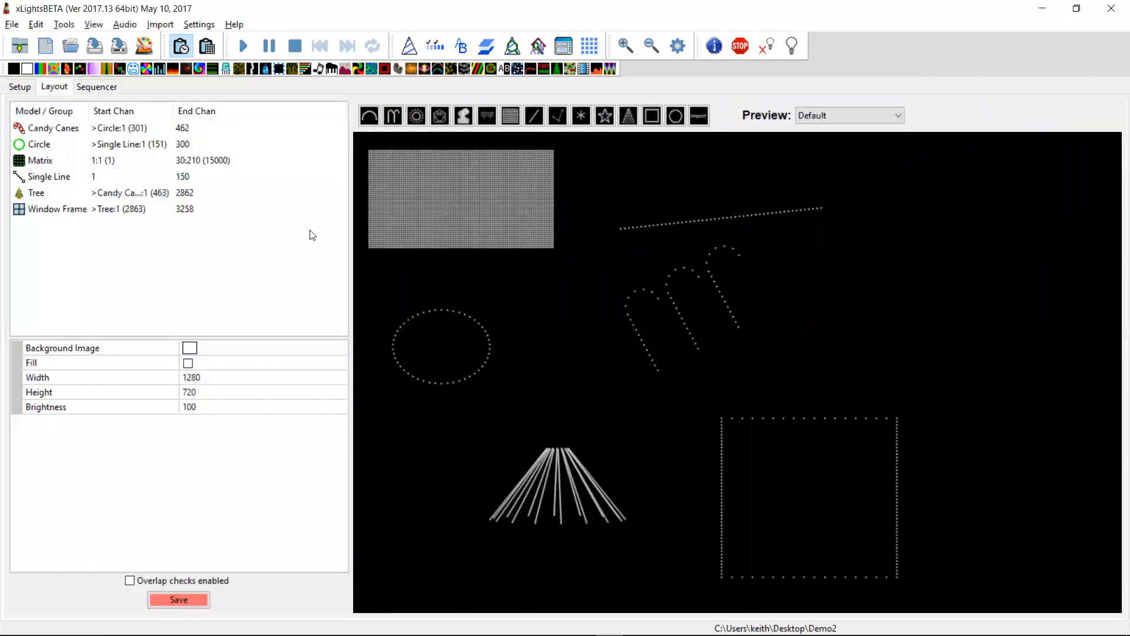
{"action": "right_click", "coordinate": [47, 243]}
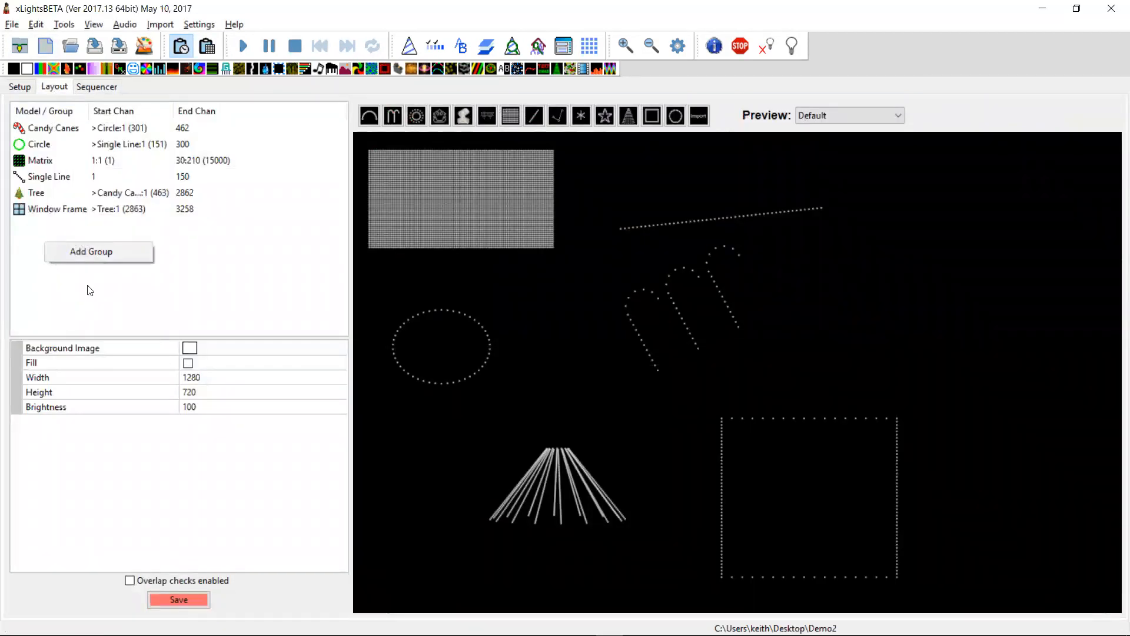
{"action": "left_click", "coordinate": [100, 253]}
{"action": "type", "text": "test"}
{"action": "key", "text": "Return"}
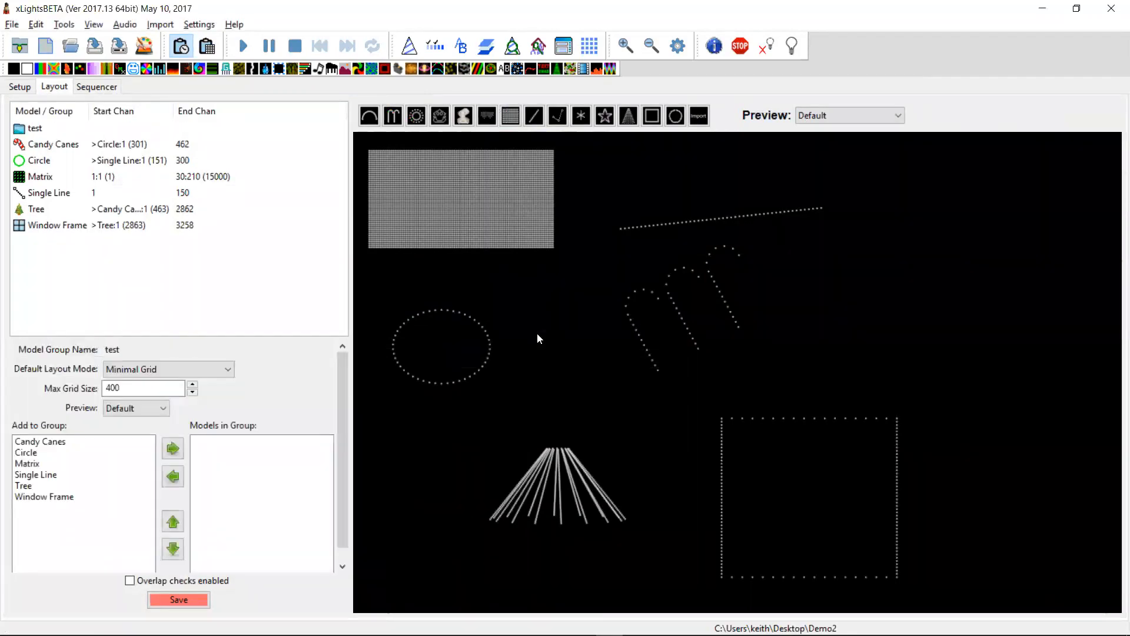
Add the Single Line model to the test group.
{"action": "left_click", "coordinate": [31, 475]}
{"action": "left_click", "coordinate": [35, 483]}
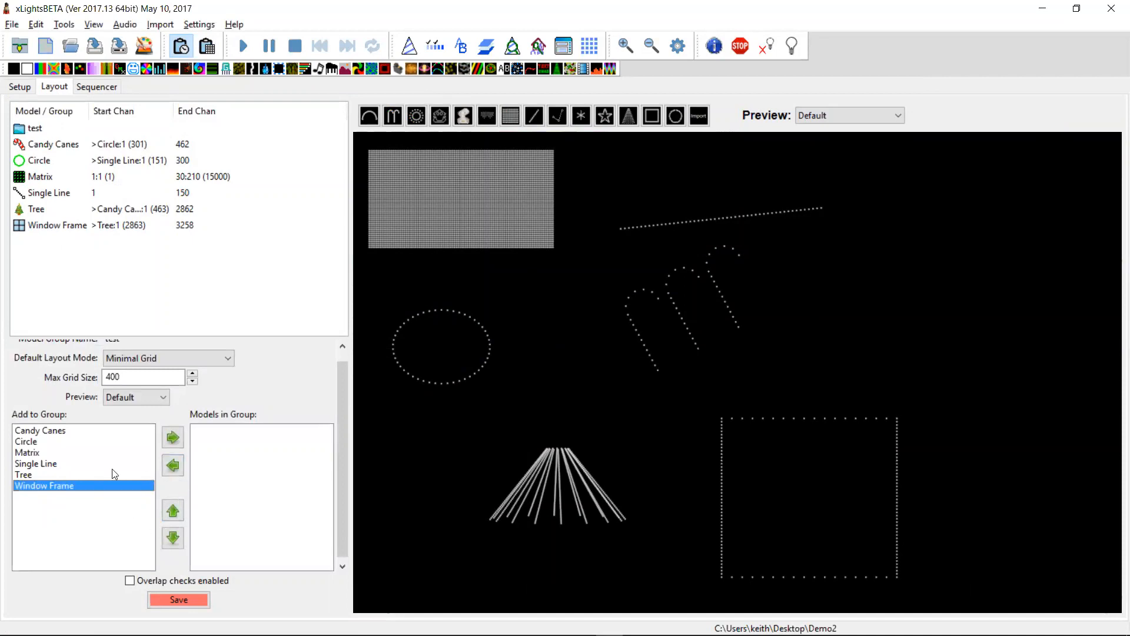
{"action": "left_click", "coordinate": [55, 463]}
{"action": "left_click", "coordinate": [175, 441]}
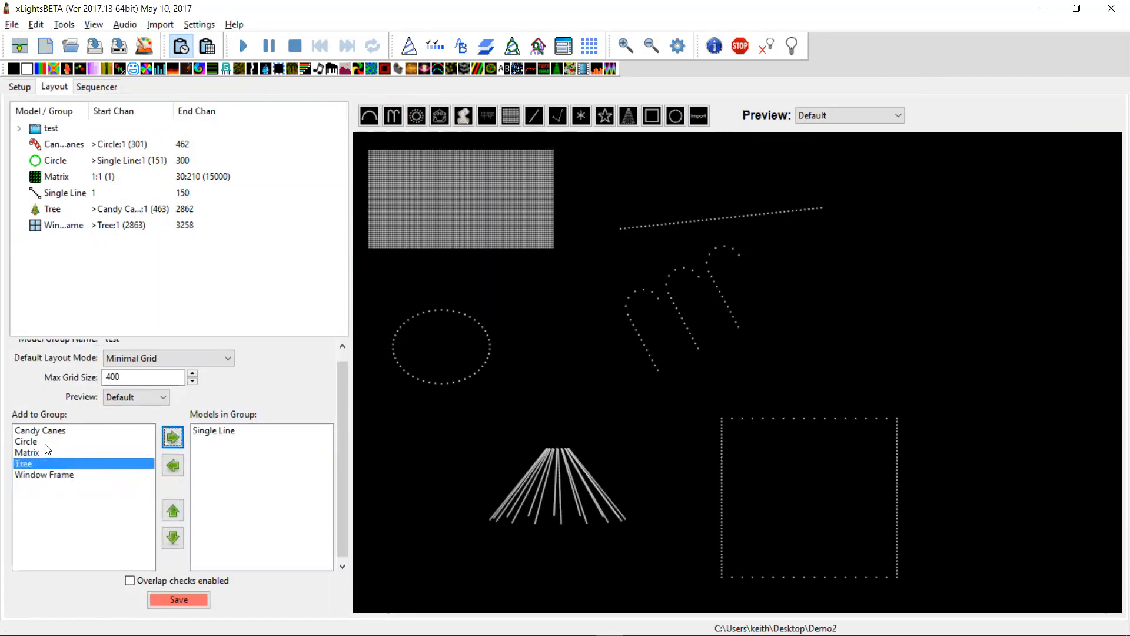
Add the Circle model to the test group and save the layout.
{"action": "left_click", "coordinate": [141, 442]}
{"action": "left_click", "coordinate": [173, 438]}
{"action": "left_click", "coordinate": [178, 599]}
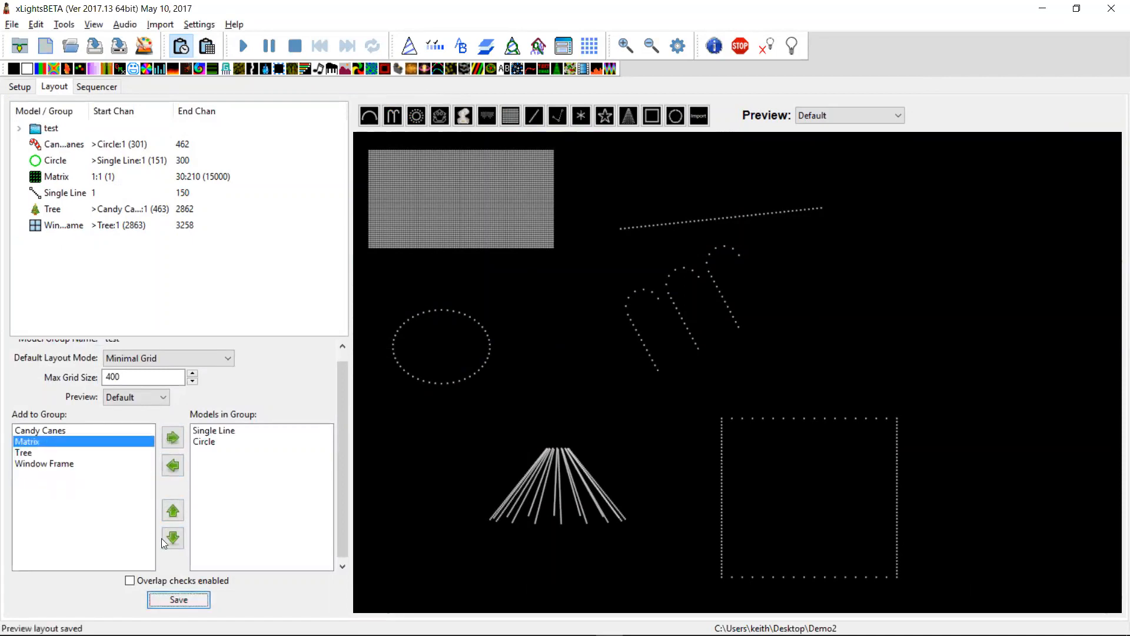
Return to the sequencer and add the test group to the Master View's displayed elements.
{"action": "left_click", "coordinate": [105, 90]}
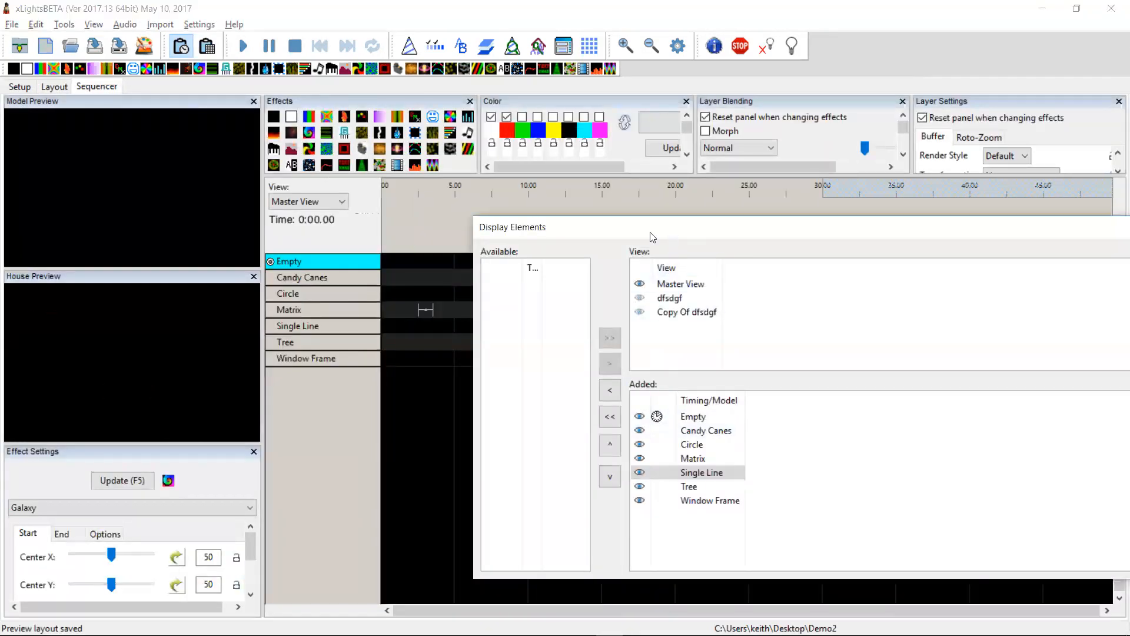
{"action": "left_click_drag", "start_coordinate": [649, 233], "coordinate": [624, 193]}
{"action": "left_click_drag", "start_coordinate": [515, 182], "coordinate": [578, 249]}
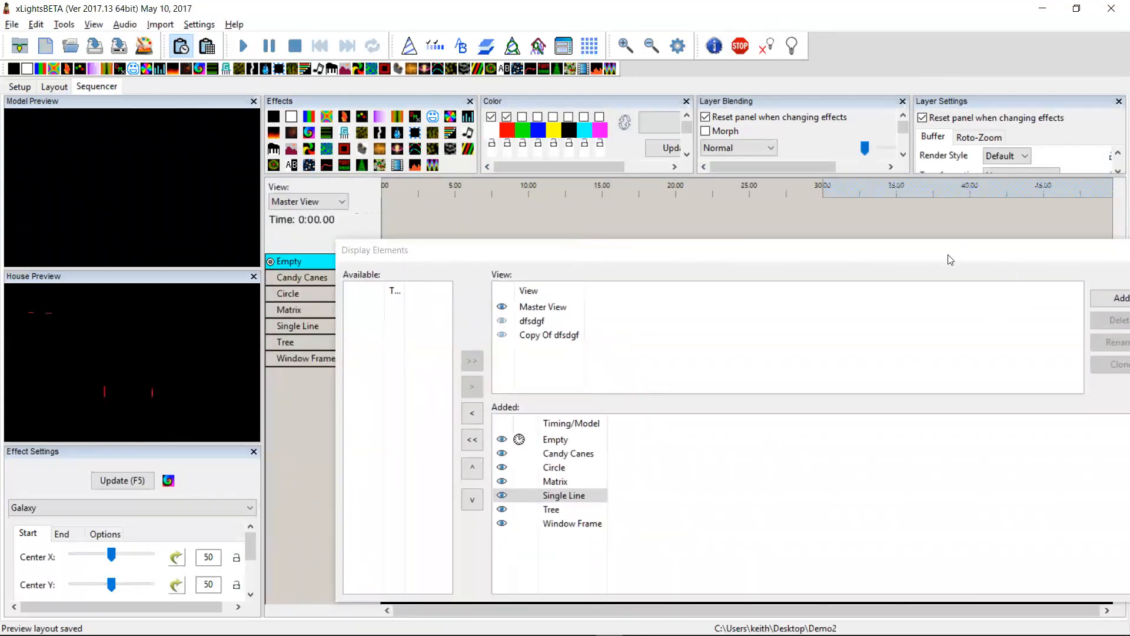
{"action": "left_click", "coordinate": [531, 321]}
{"action": "left_click", "coordinate": [534, 309]}
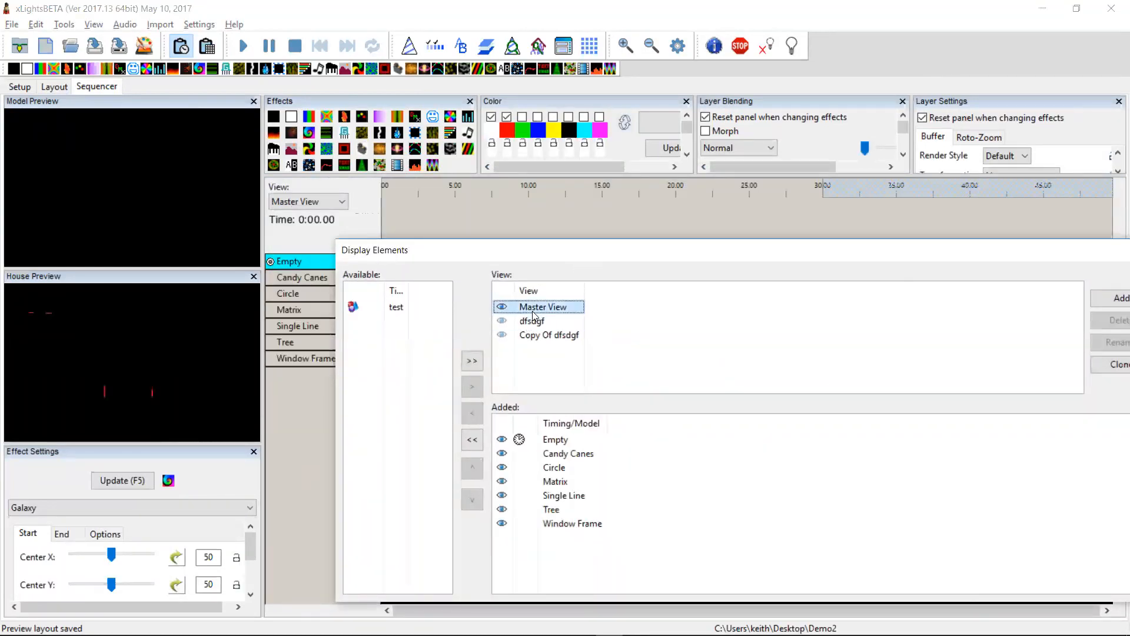
{"action": "left_click", "coordinate": [378, 307]}
{"action": "left_click_drag", "start_coordinate": [378, 307], "coordinate": [547, 561]}
{"action": "left_click", "coordinate": [534, 537]}
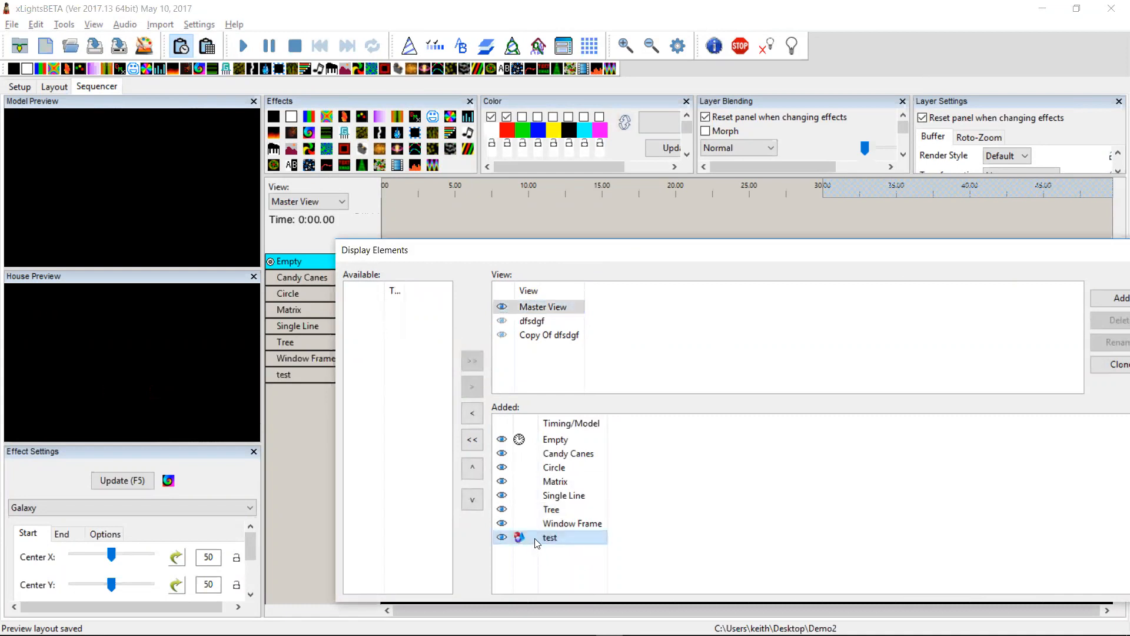
Sort the Master View elements with Bubble Up Groups.
{"action": "left_click", "coordinate": [540, 552]}
{"action": "left_click", "coordinate": [548, 537]}
{"action": "right_click", "coordinate": [547, 537]}
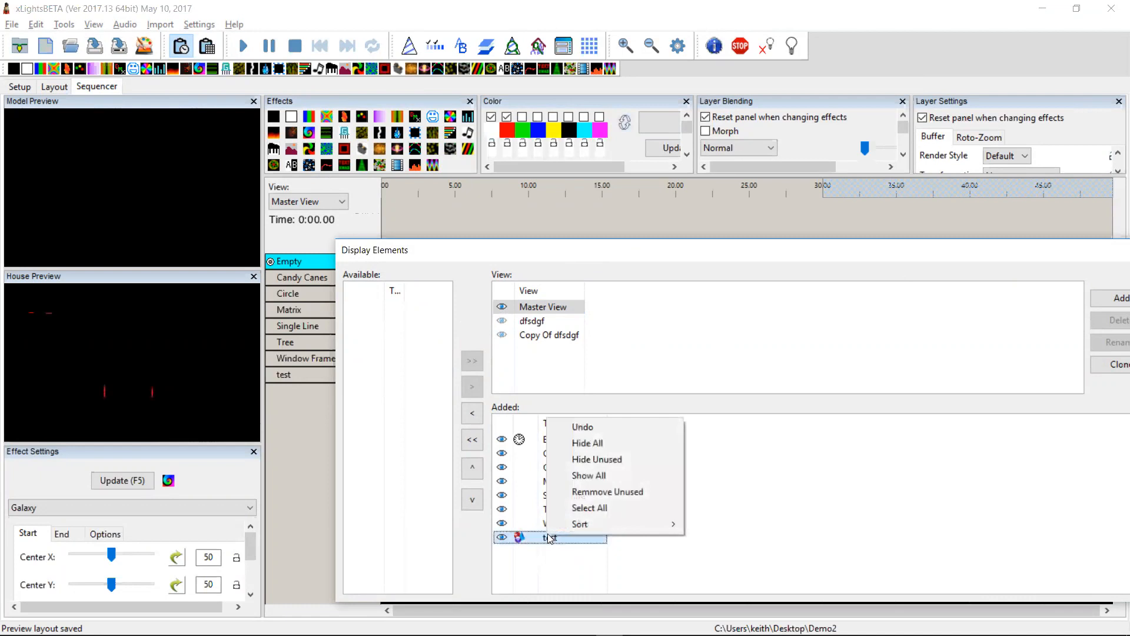
{"action": "mouse_move", "coordinate": [605, 523]}
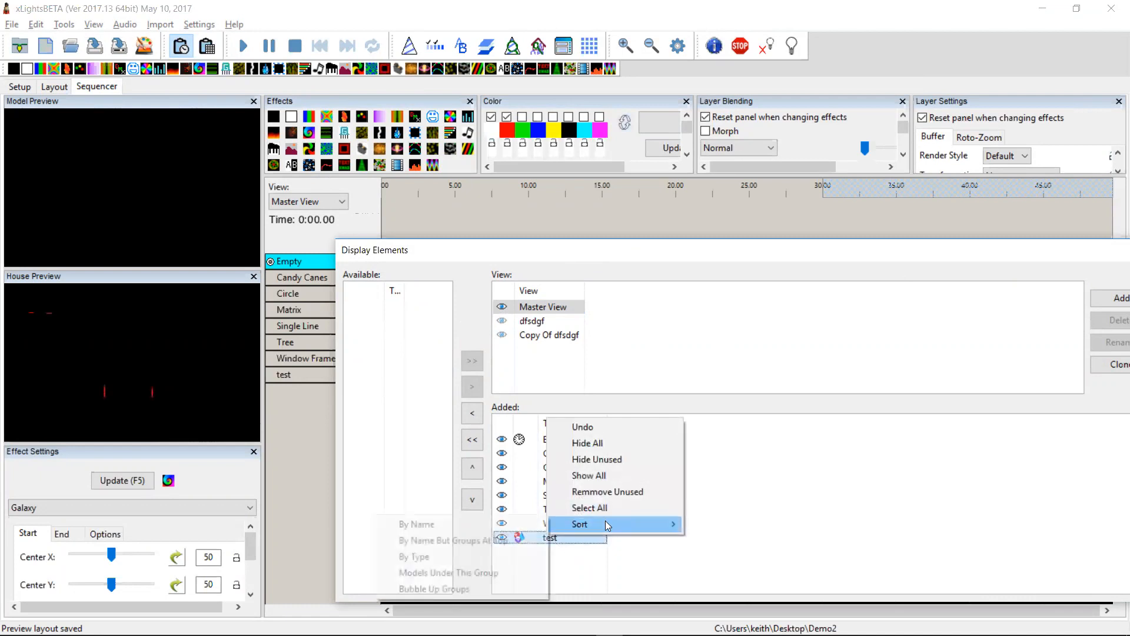
{"action": "left_click", "coordinate": [469, 585]}
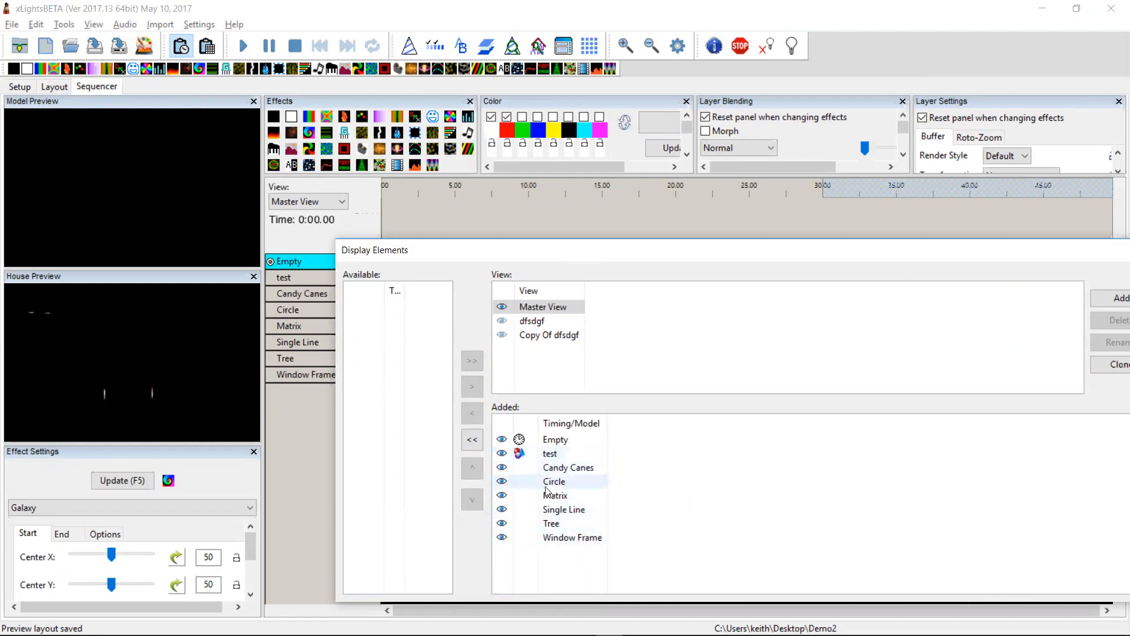
Sort the test group's members beneath it with Models Under This Group, and close the Display Elements window.
{"action": "right_click", "coordinate": [552, 456]}
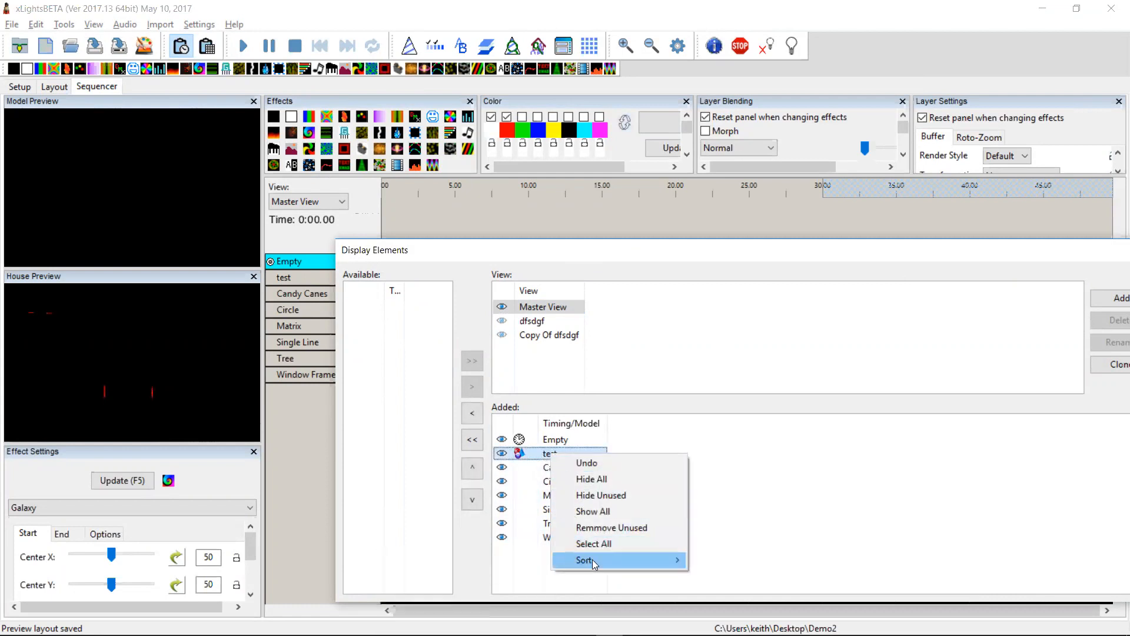
{"action": "mouse_move", "coordinate": [592, 560]}
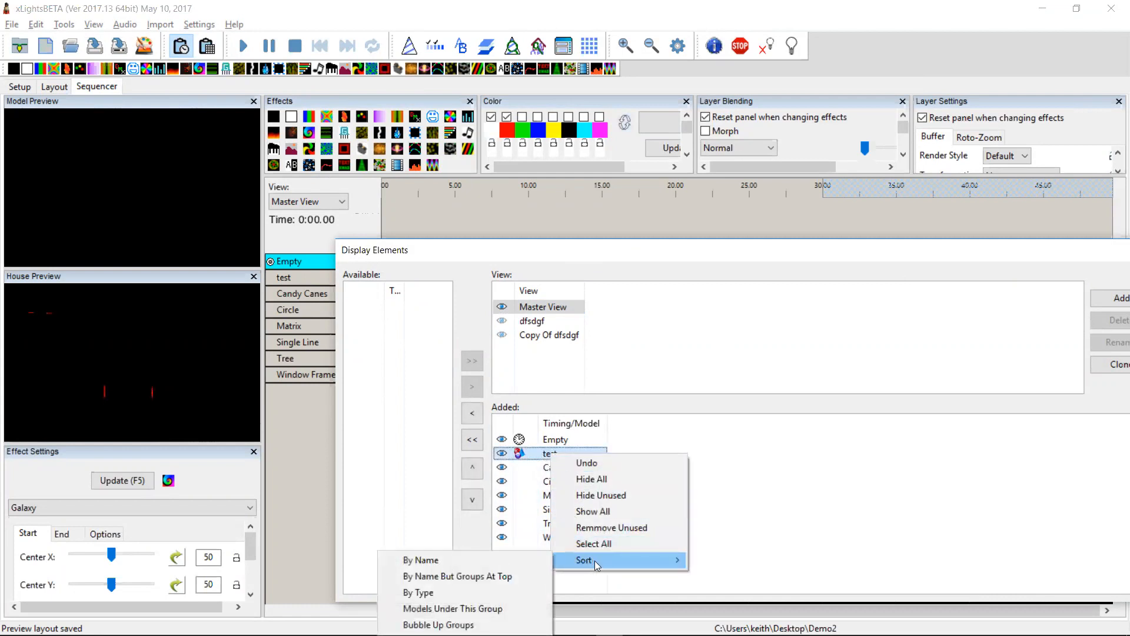
{"action": "left_click", "coordinate": [494, 612]}
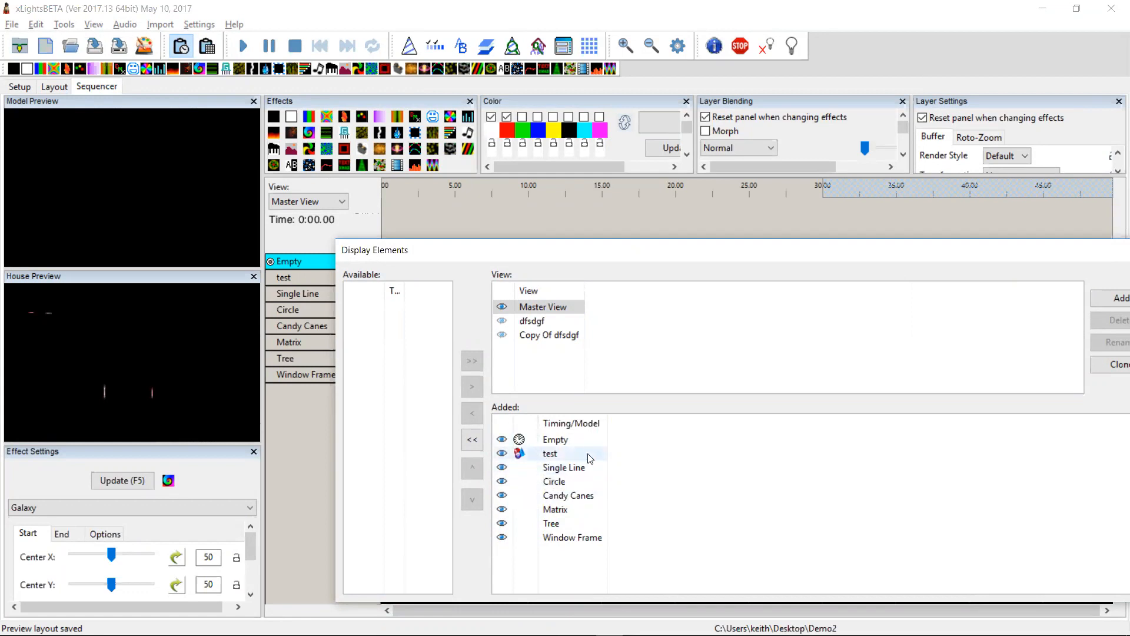
{"action": "double_click", "coordinate": [734, 257]}
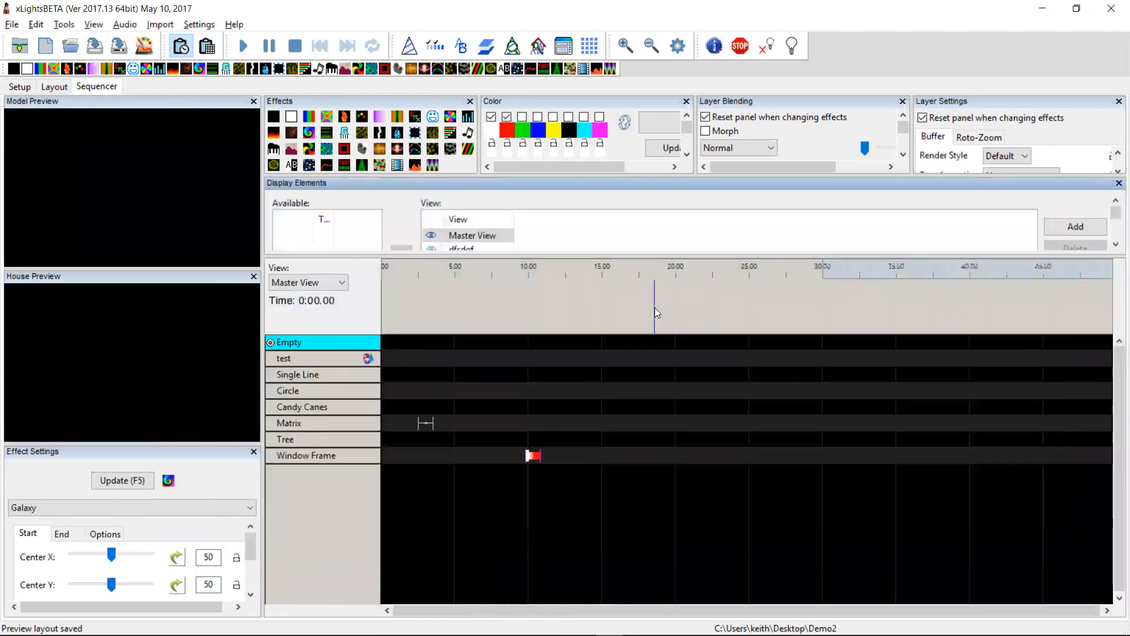
{"action": "left_click", "coordinate": [1118, 182]}
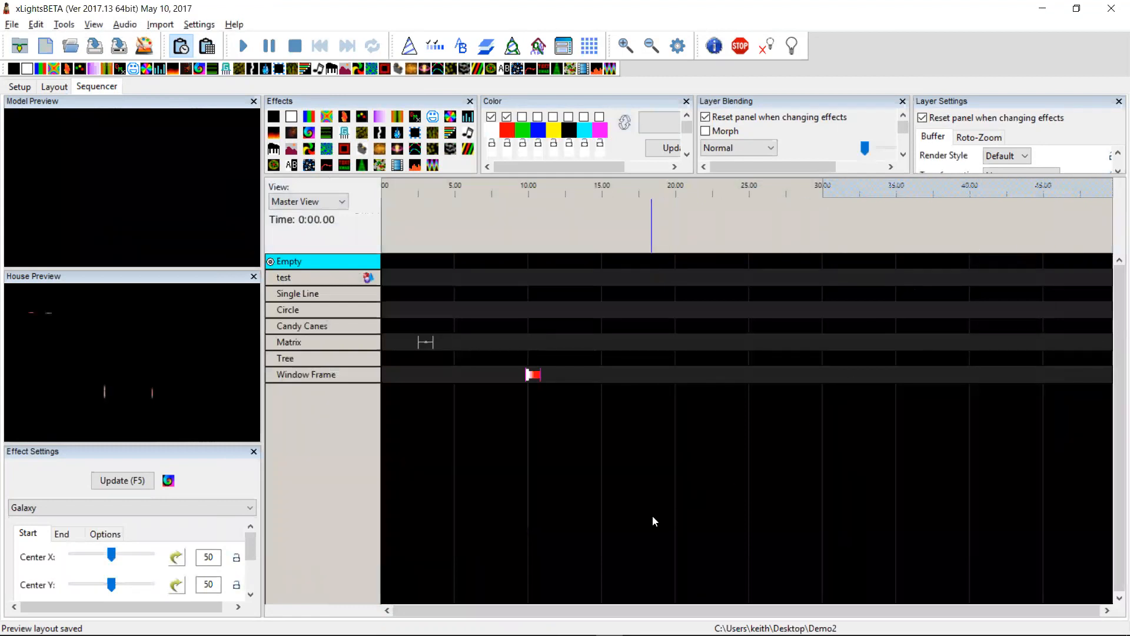
Switch to README.txt in Notepad and highlight the 2017.13 entry about reverse order for SubModel node ranges.
{"action": "key", "text": "alt+Tab"}
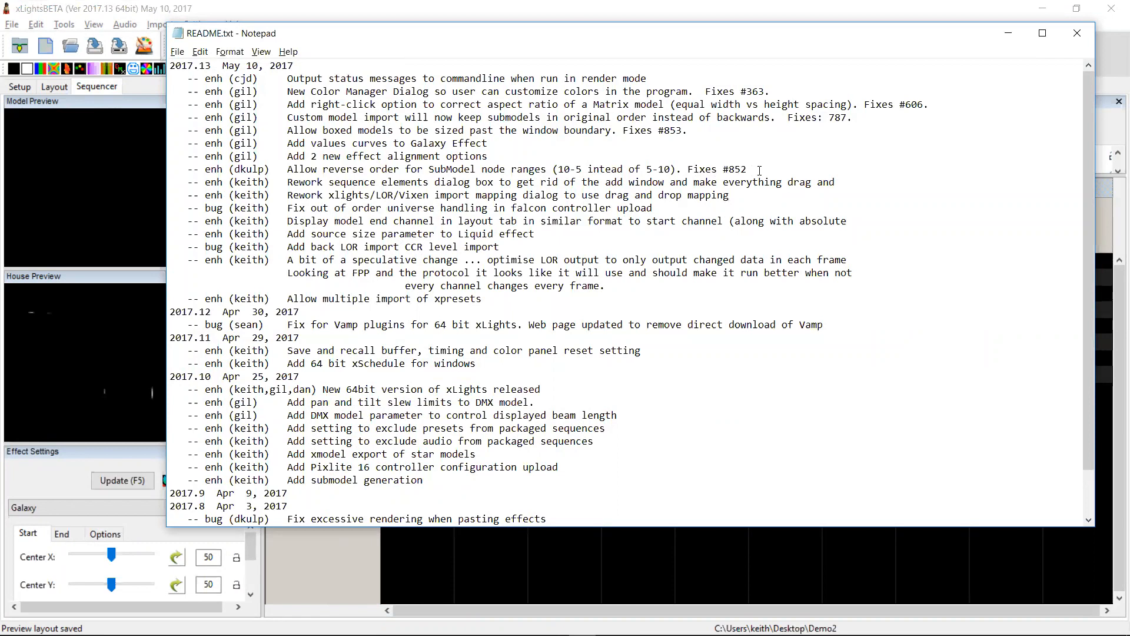
{"action": "left_click_drag", "start_coordinate": [765, 170], "coordinate": [170, 170]}
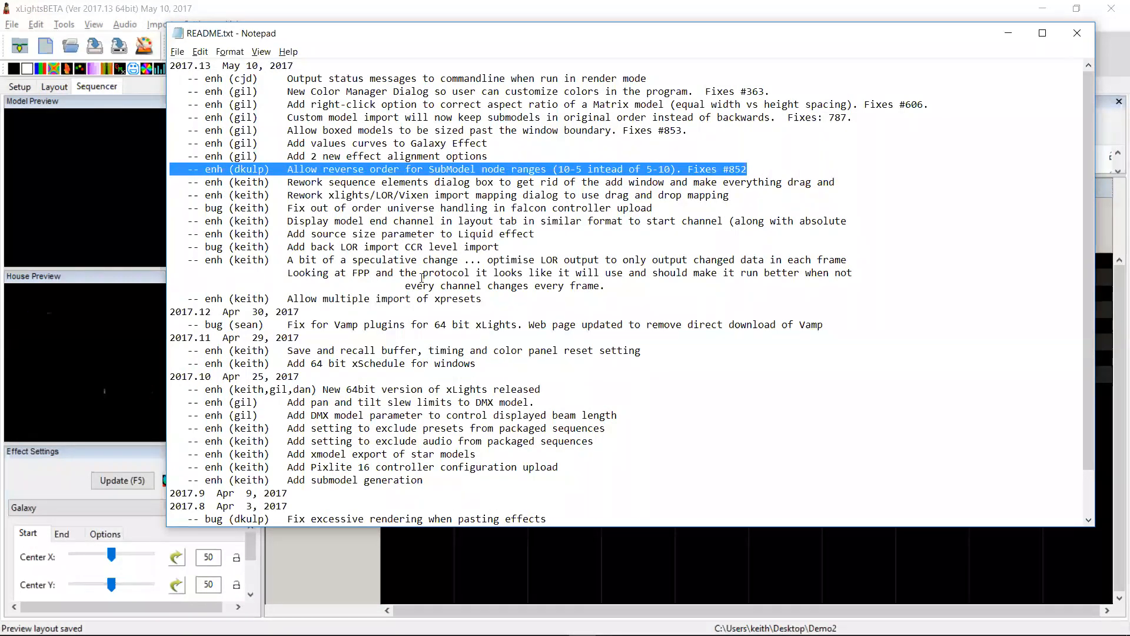
Switch back to the xLights layout and add a submodel named fsdfs to the Matrix model.
{"action": "key", "text": "alt+Tab"}
{"action": "left_click", "coordinate": [58, 89]}
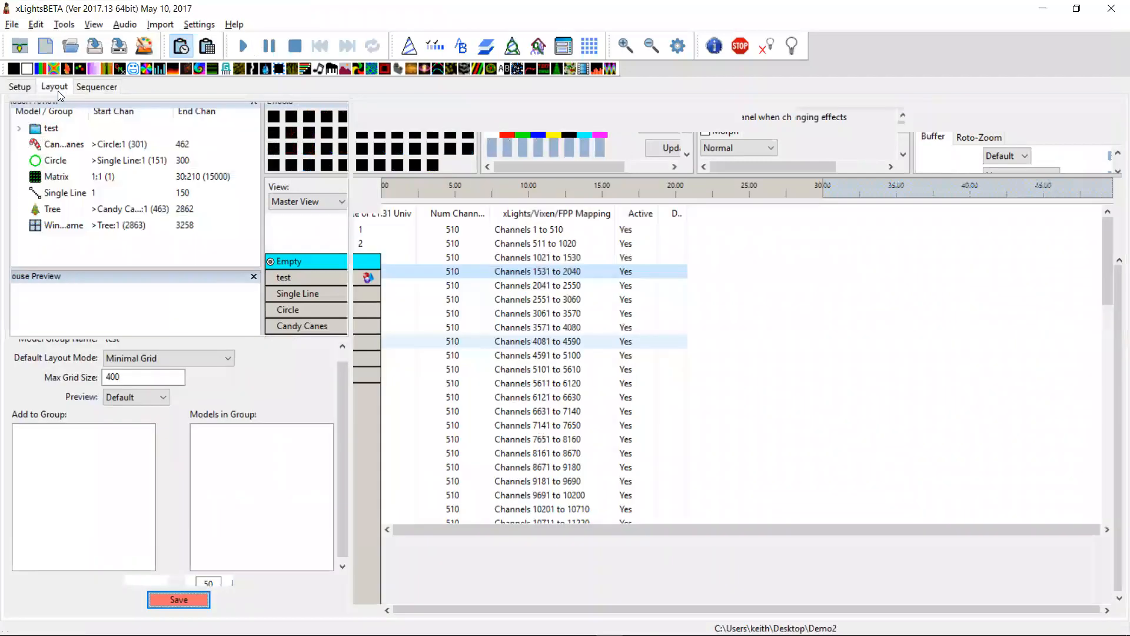
{"action": "left_click", "coordinate": [462, 200]}
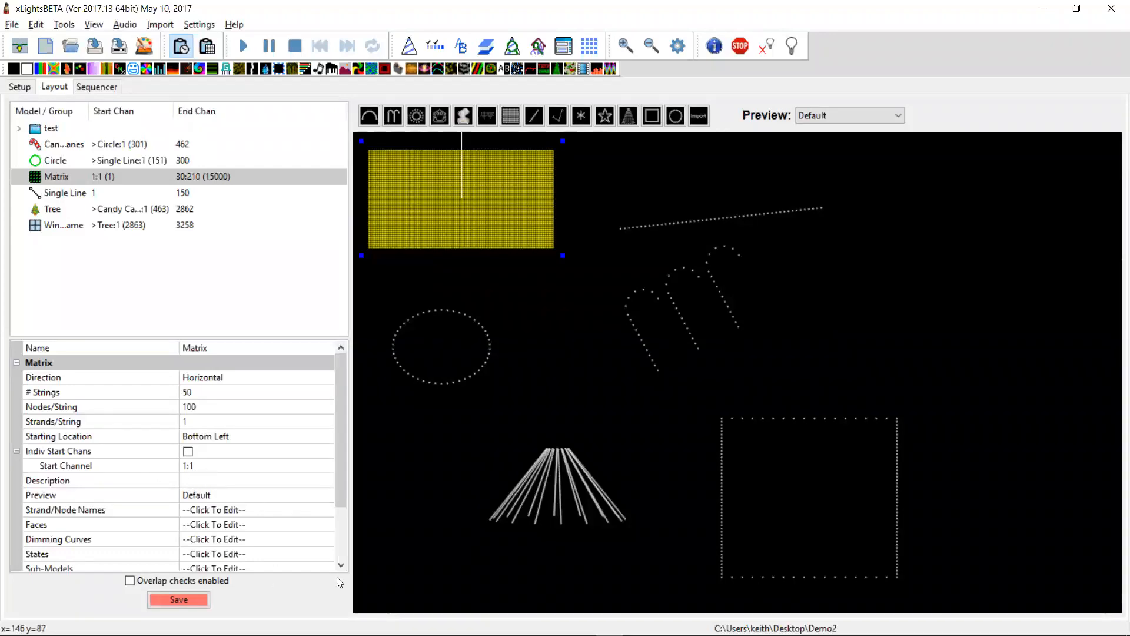
{"action": "left_click", "coordinate": [340, 538]}
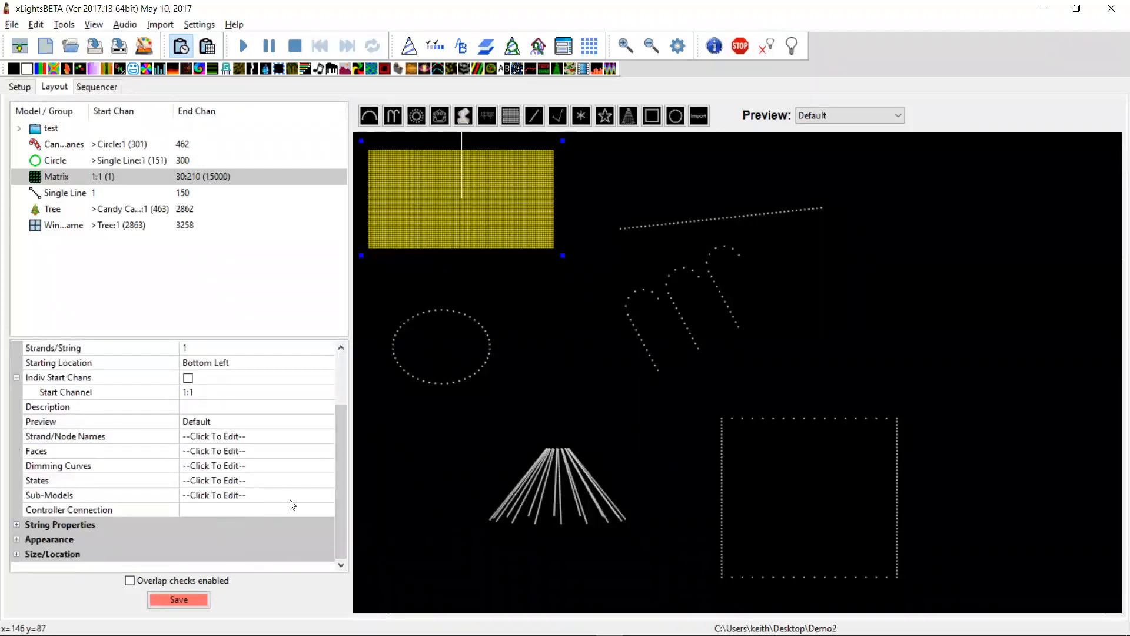
{"action": "left_click", "coordinate": [310, 496]}
{"action": "left_click", "coordinate": [325, 497]}
{"action": "left_click", "coordinate": [206, 382]}
{"action": "type", "text": "fsdfs"}
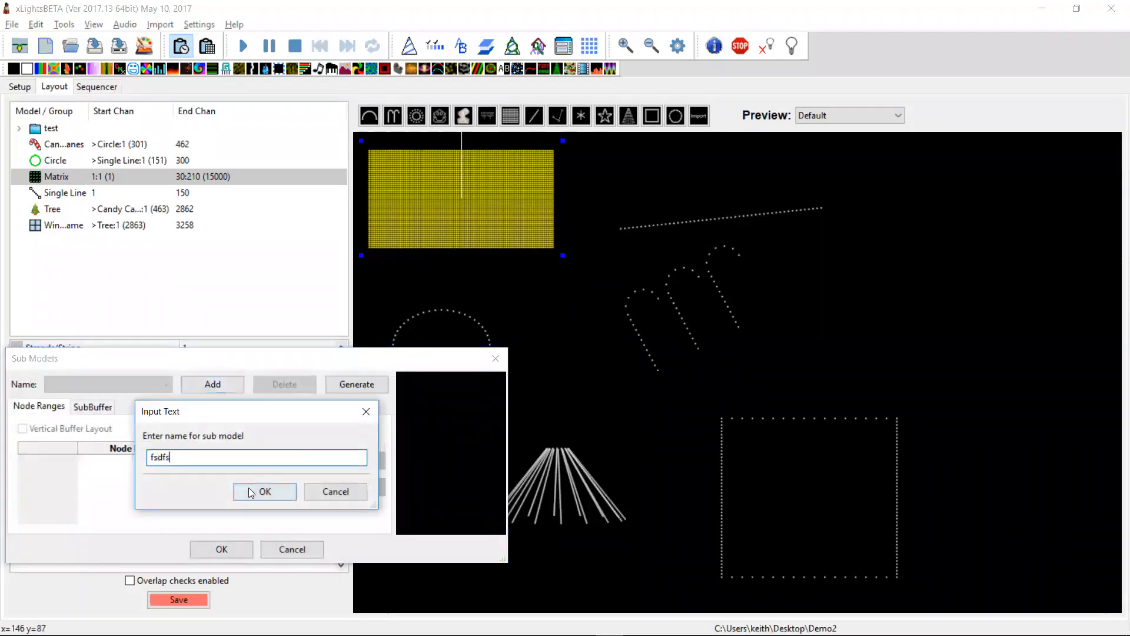
{"action": "left_click", "coordinate": [251, 492]}
Set the fsdfs submodel's node ranges to 1-100 on Line 1 and 101-200 on an added Line 2.
{"action": "left_click", "coordinate": [117, 465]}
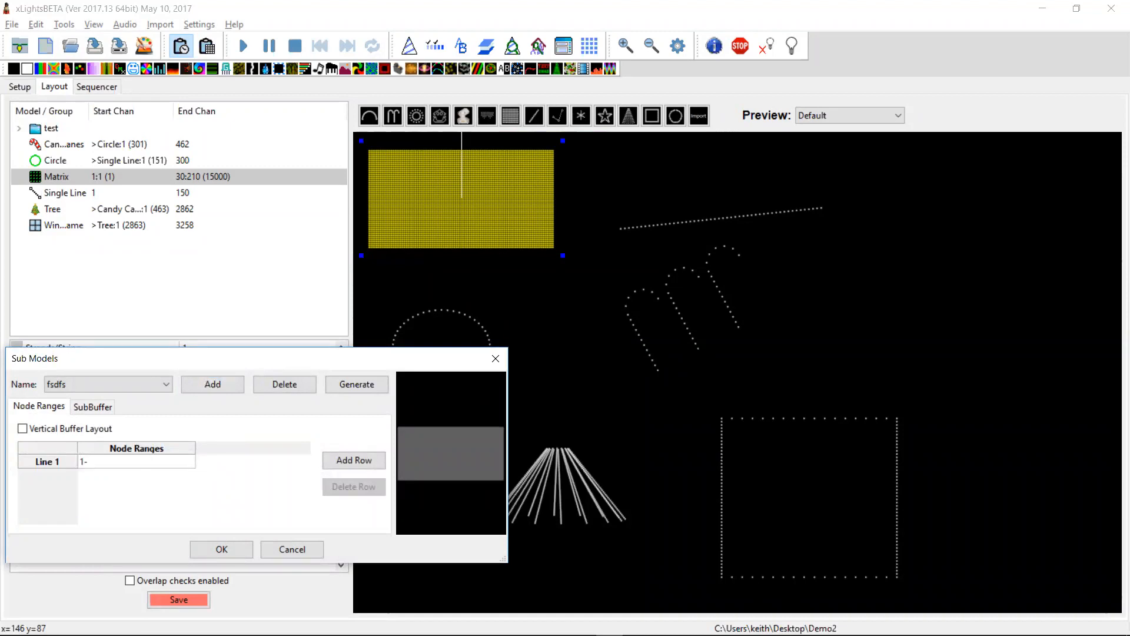
{"action": "key", "text": "Return"}
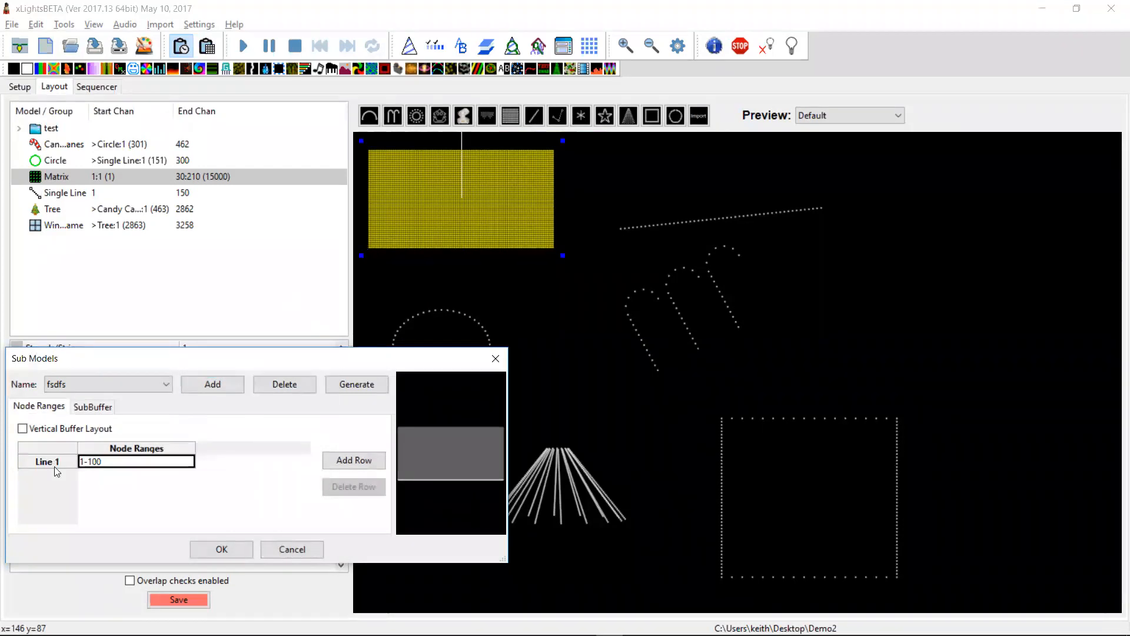
{"action": "left_click", "coordinate": [376, 460]}
{"action": "left_click", "coordinate": [83, 475]}
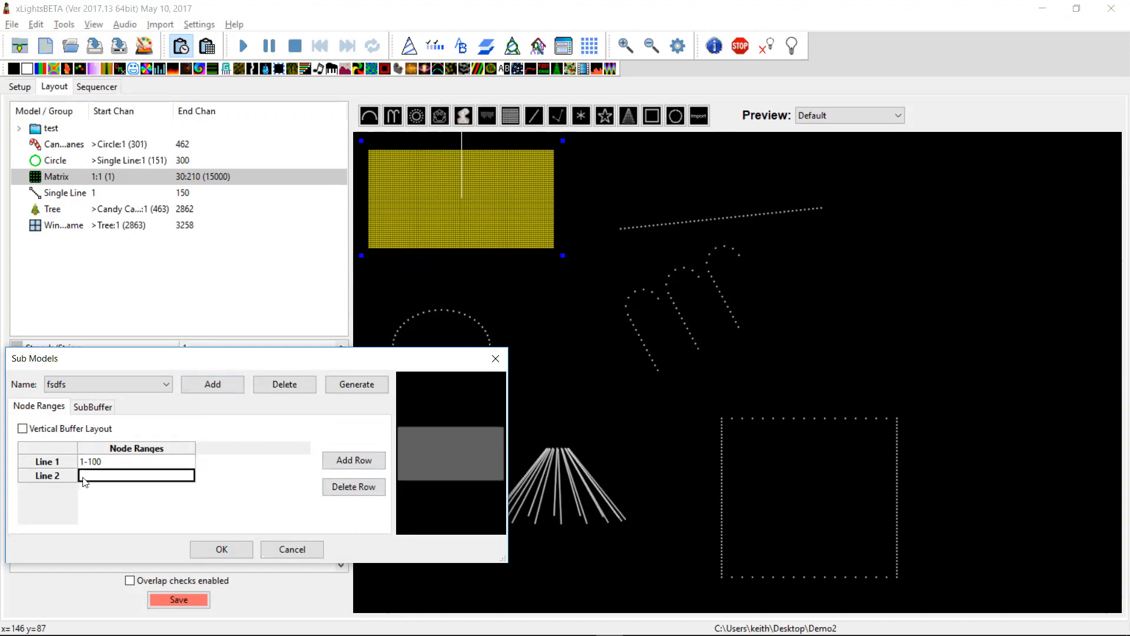
{"action": "left_click", "coordinate": [87, 480]}
{"action": "key", "text": "Return"}
Add a second submodel named gdfgs with node ranges 1-100 and reversed 200-101, and save the layout.
{"action": "left_click", "coordinate": [218, 383]}
{"action": "type", "text": "gdfgs"}
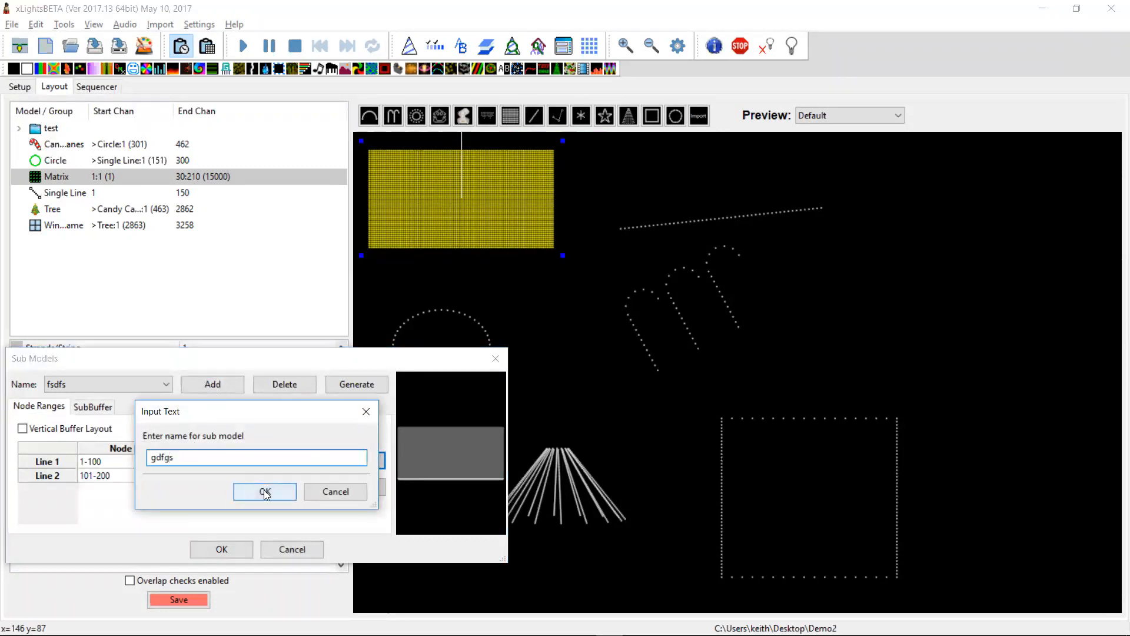
{"action": "left_click", "coordinate": [264, 490]}
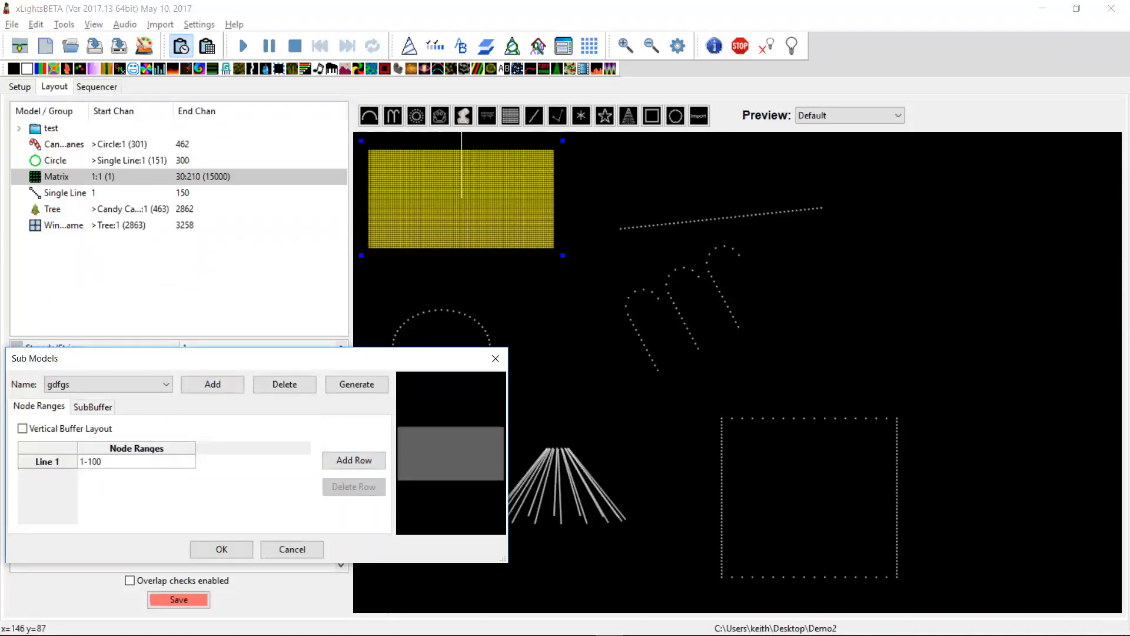
{"action": "left_click", "coordinate": [349, 462]}
{"action": "left_click", "coordinate": [116, 477]}
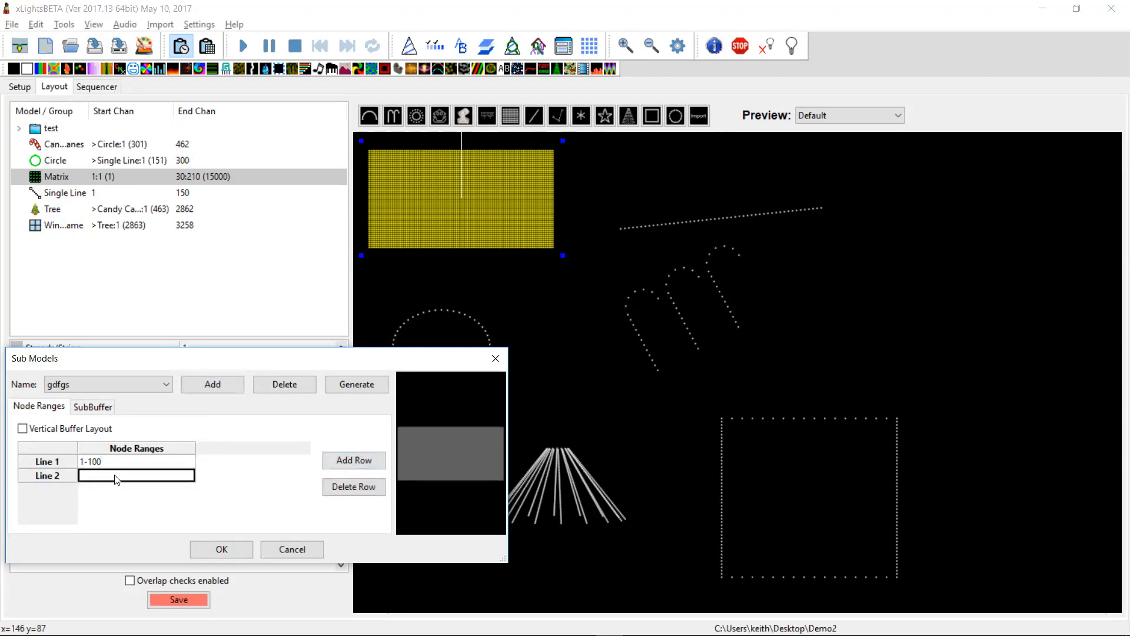
{"action": "type", "text": "200-101"}
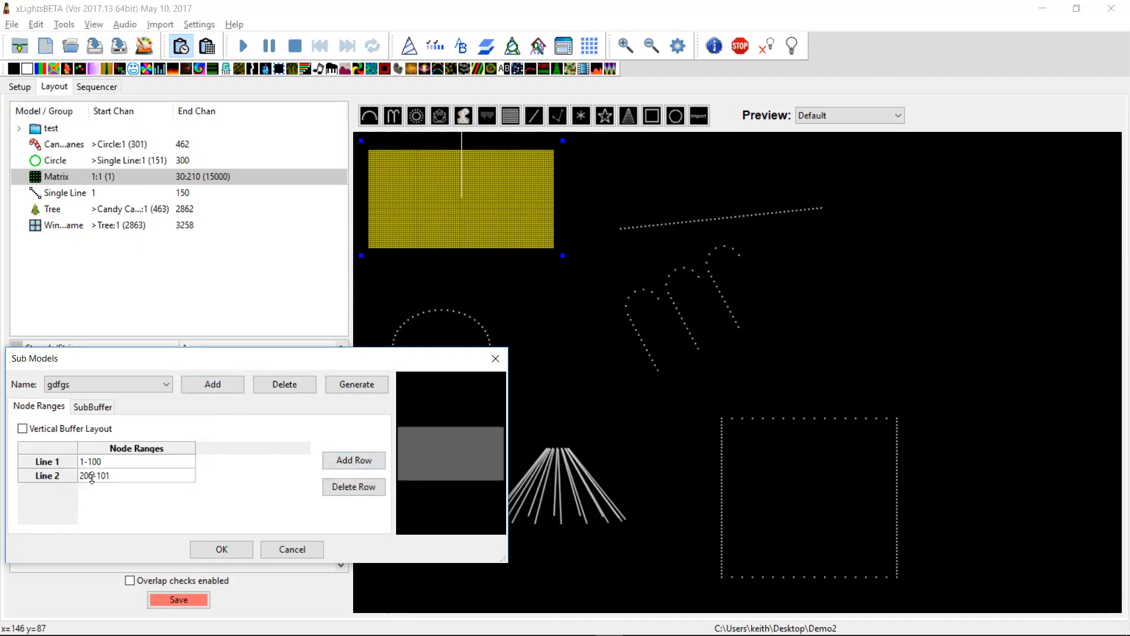
{"action": "left_click", "coordinate": [222, 548]}
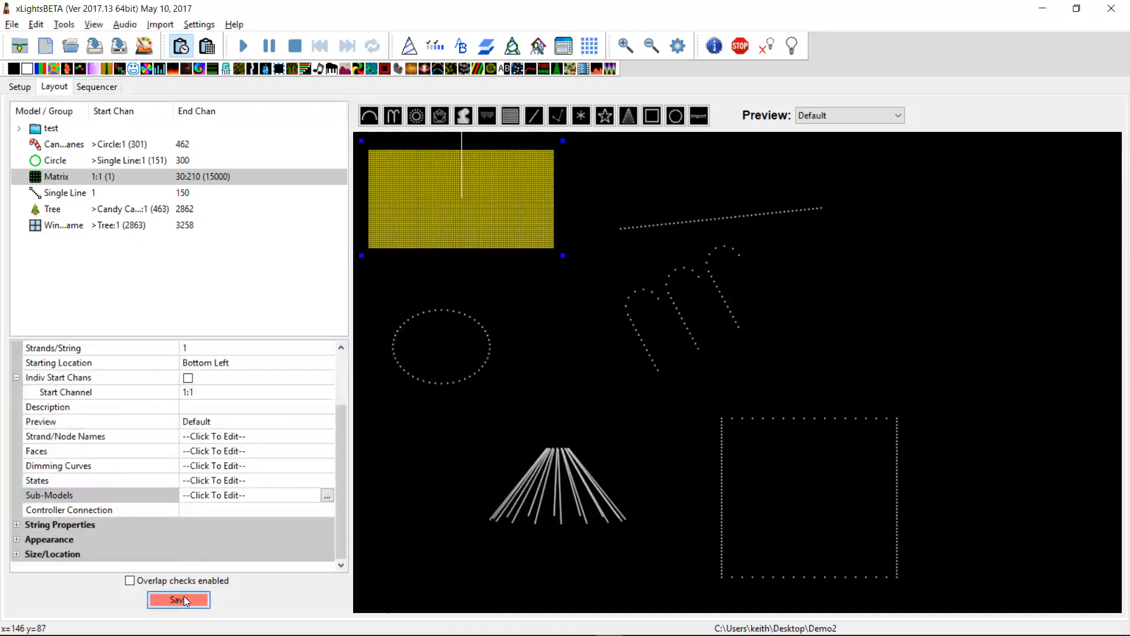
{"action": "left_click", "coordinate": [184, 595]}
Expand Matrix in the sequencer, place a Bars effect on the fsdfs submodel at about 7 s and set its direction to Right.
{"action": "left_click", "coordinate": [98, 87]}
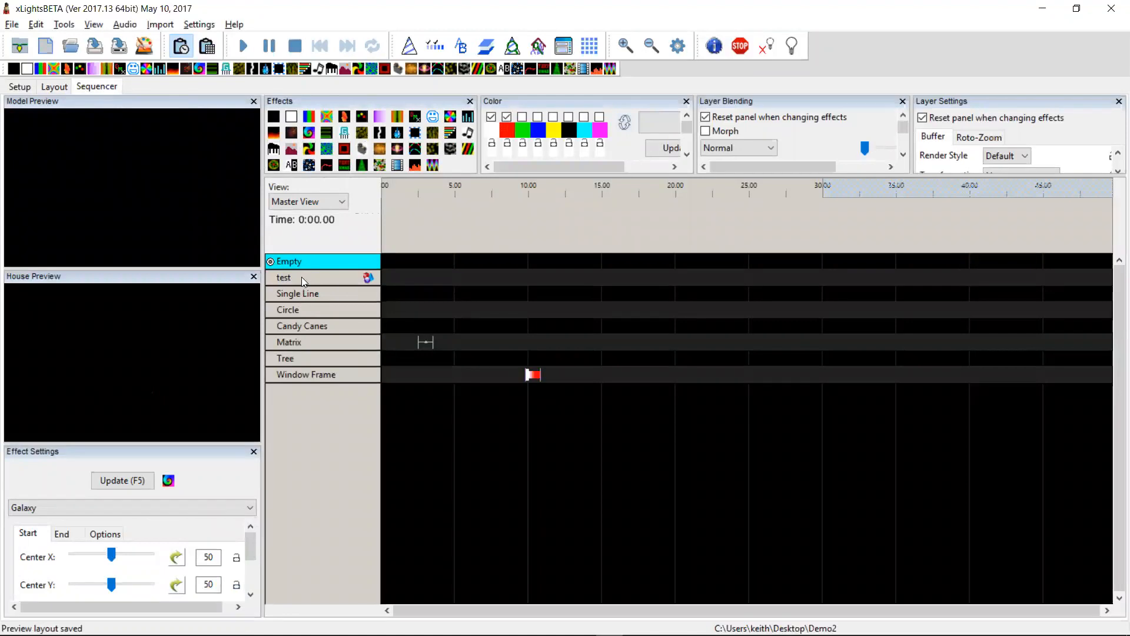
{"action": "double_click", "coordinate": [297, 342]}
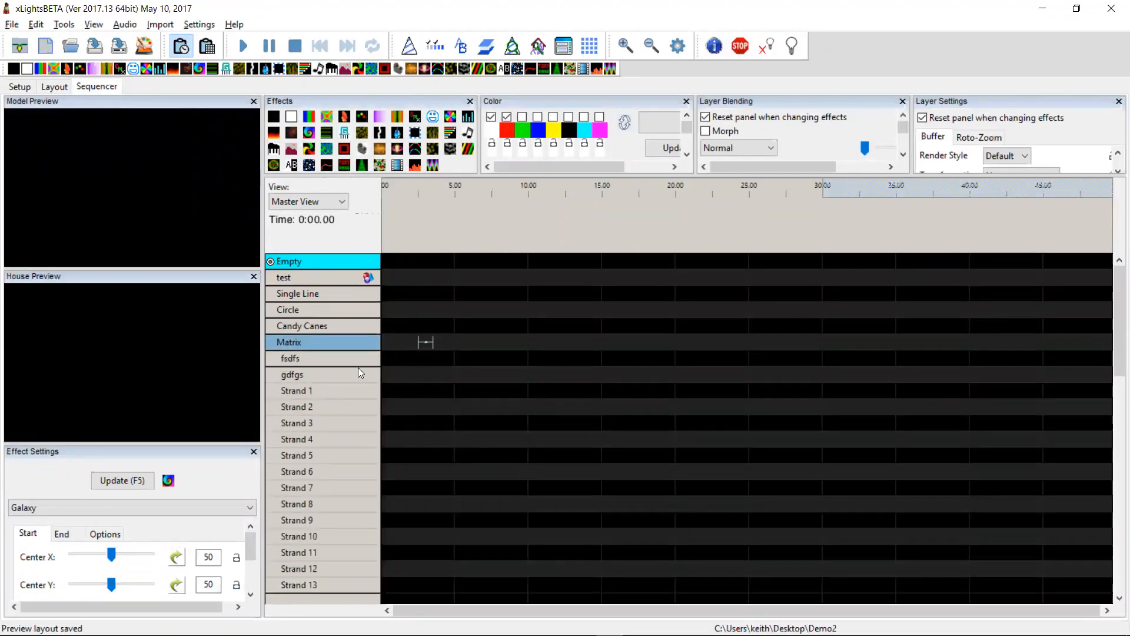
{"action": "left_click_drag", "start_coordinate": [308, 121], "coordinate": [476, 361]}
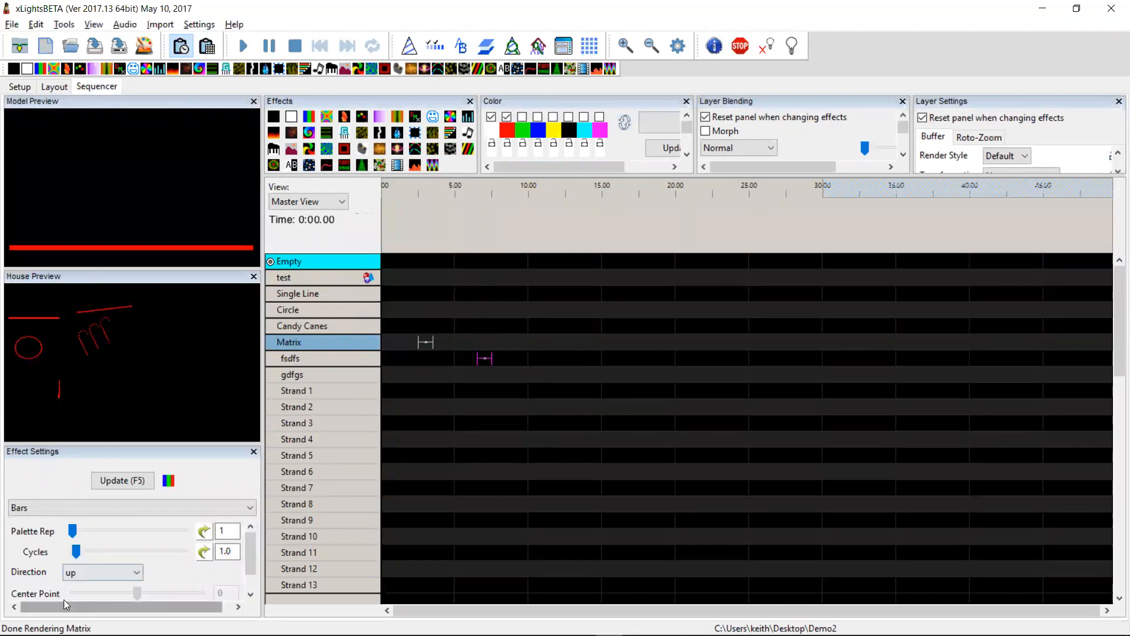
{"action": "left_click", "coordinate": [82, 572]}
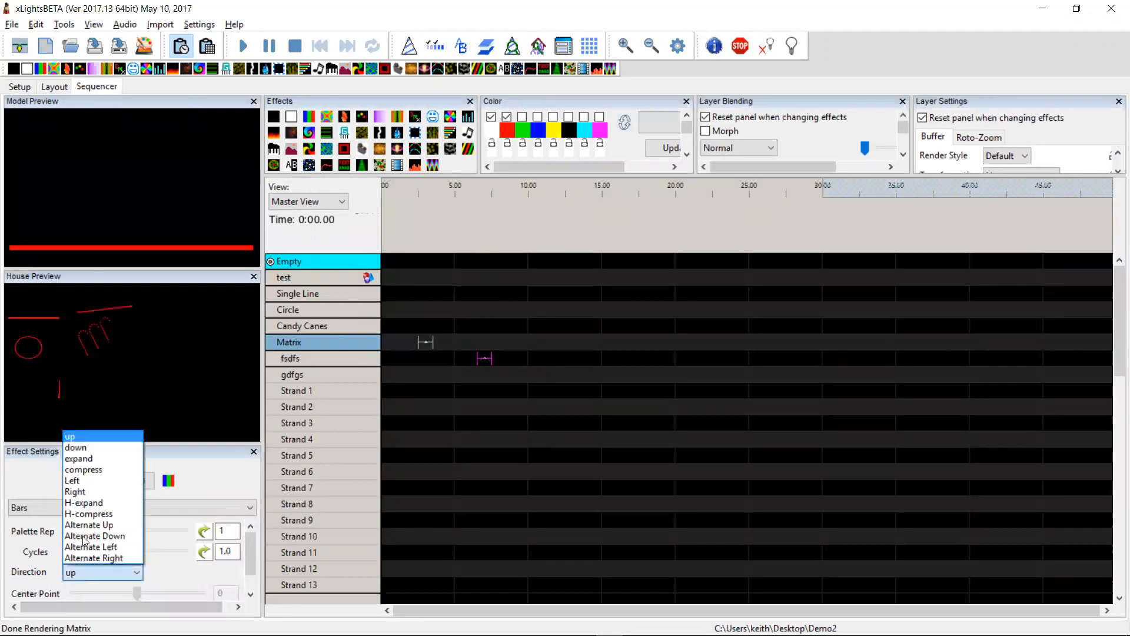
{"action": "left_click", "coordinate": [84, 491]}
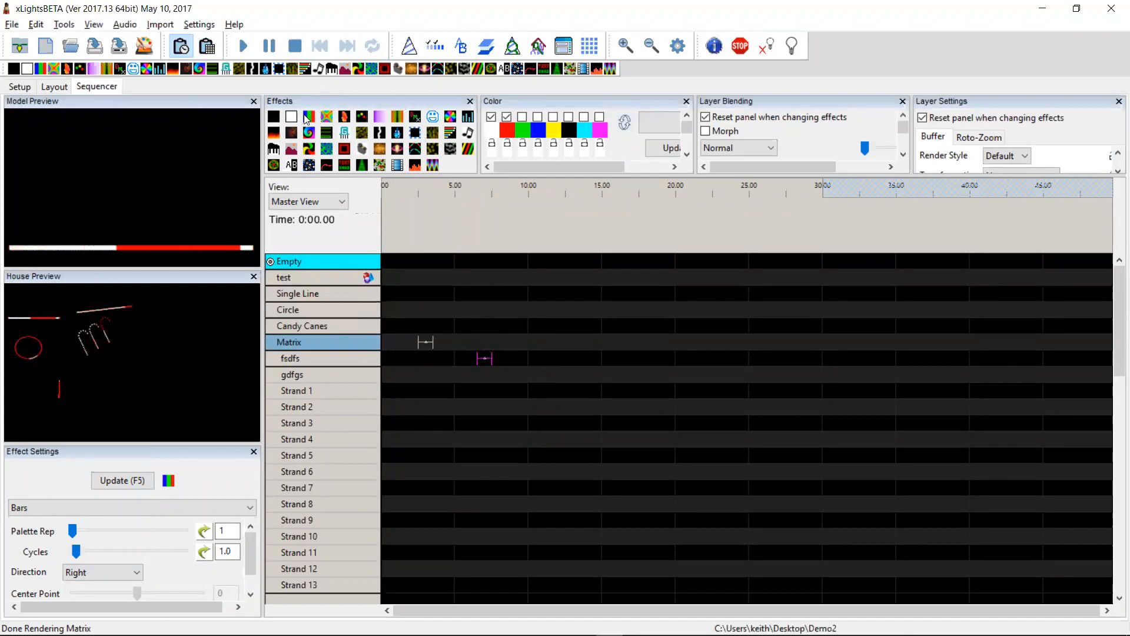
Place a Bars effect on the gdfgs submodel at about 9 s and replay the fsdfs effect for comparison.
{"action": "mouse_move", "coordinate": [305, 119]}
{"action": "left_mouse_down"}
{"action": "mouse_move", "coordinate": [514, 376]}
{"action": "mouse_move", "coordinate": [503, 389]}
{"action": "mouse_move", "coordinate": [484, 376]}
{"action": "mouse_move", "coordinate": [508, 377]}
{"action": "left_mouse_up"}
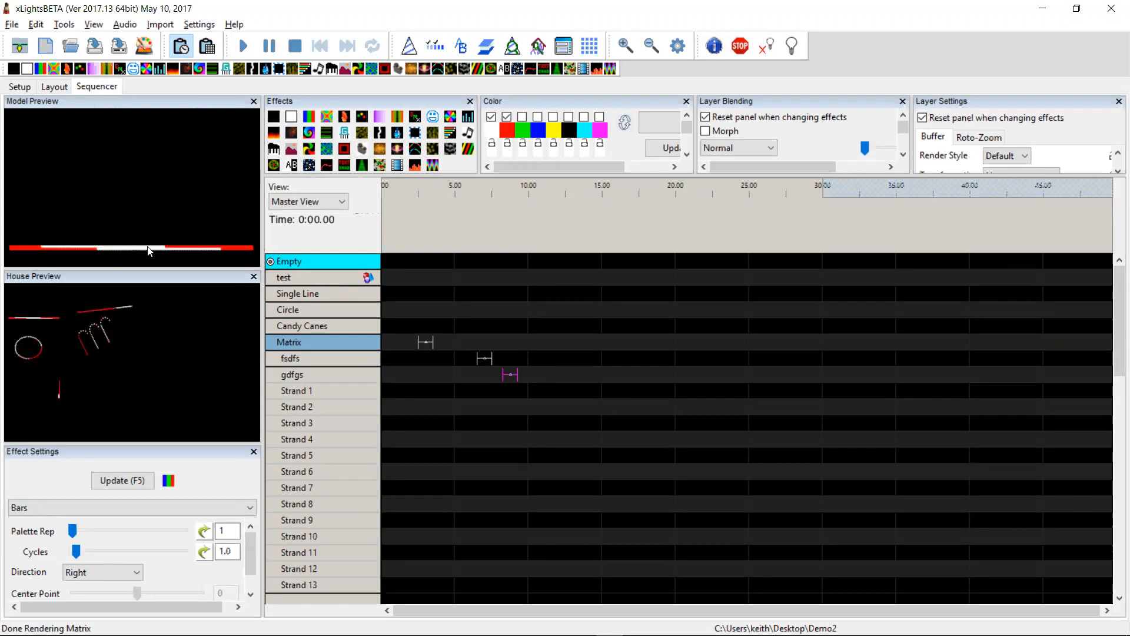
{"action": "left_click", "coordinate": [478, 358]}
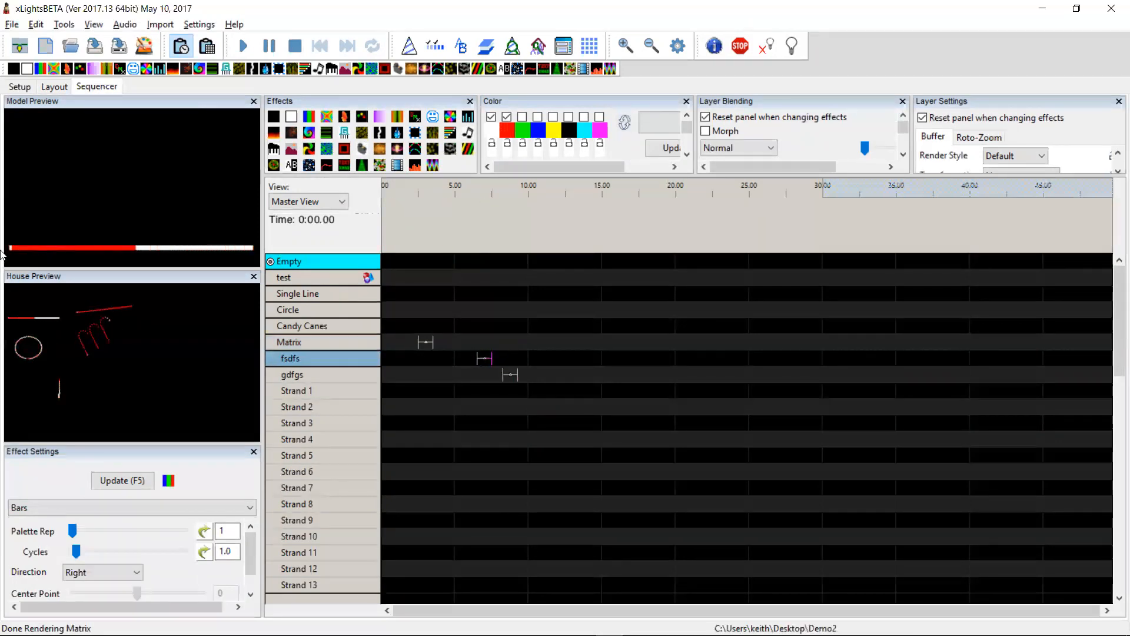
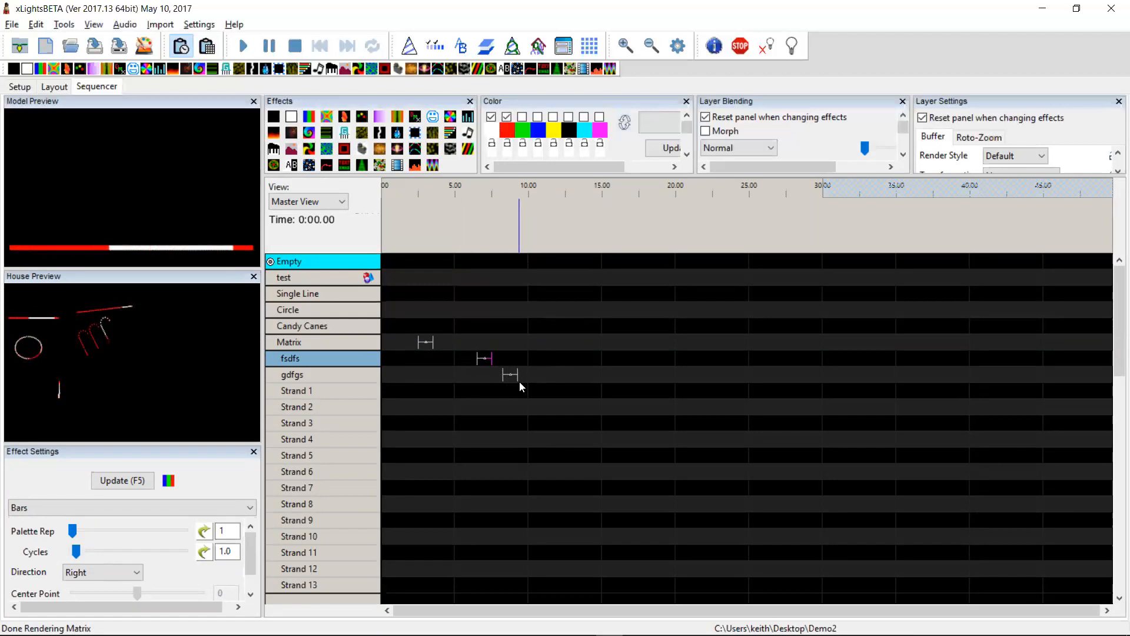
Check the README release notes and shift-align the fsdfs effect's start time to the gdfgs effect.
{"action": "key", "text": "alt+Tab"}
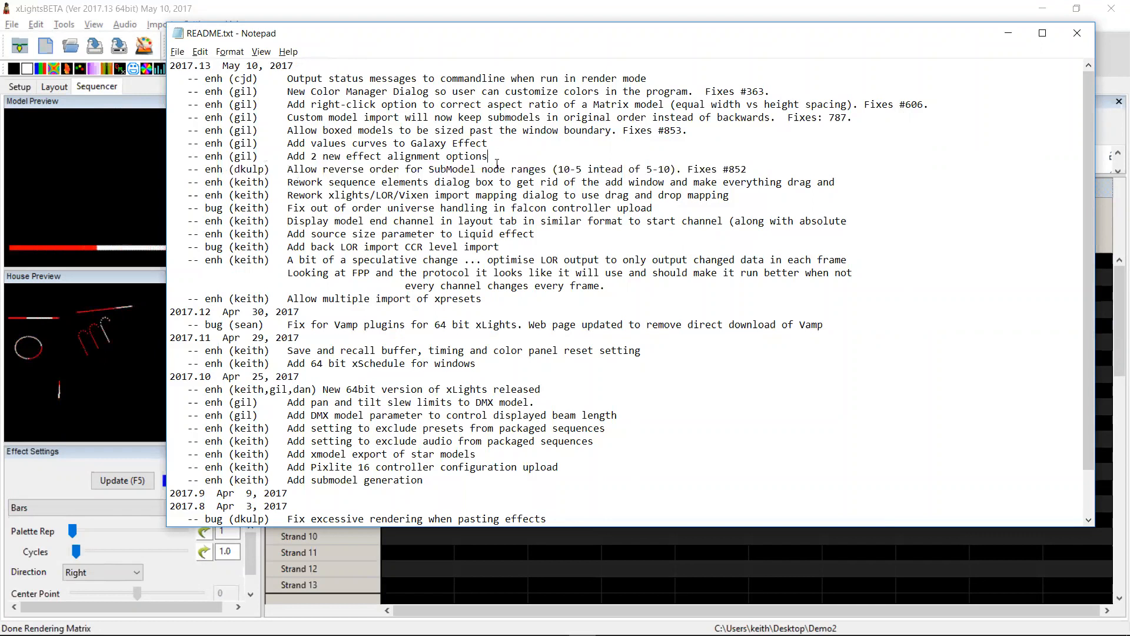
{"action": "key", "text": "alt+Tab"}
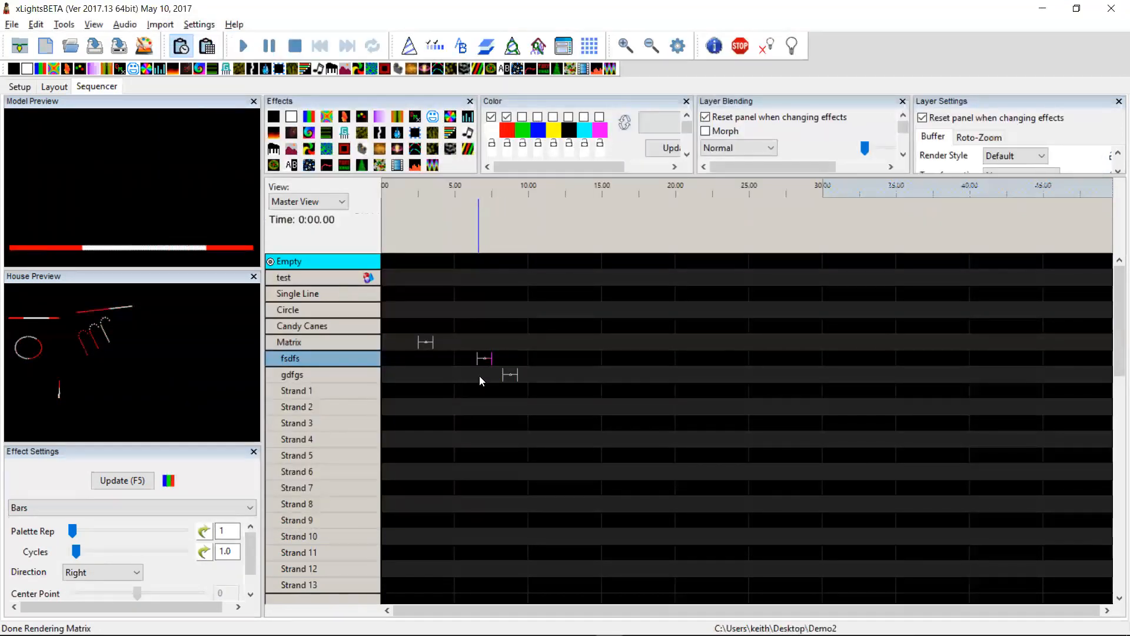
{"action": "left_click", "coordinate": [511, 376]}
{"action": "right_click", "coordinate": [511, 373]}
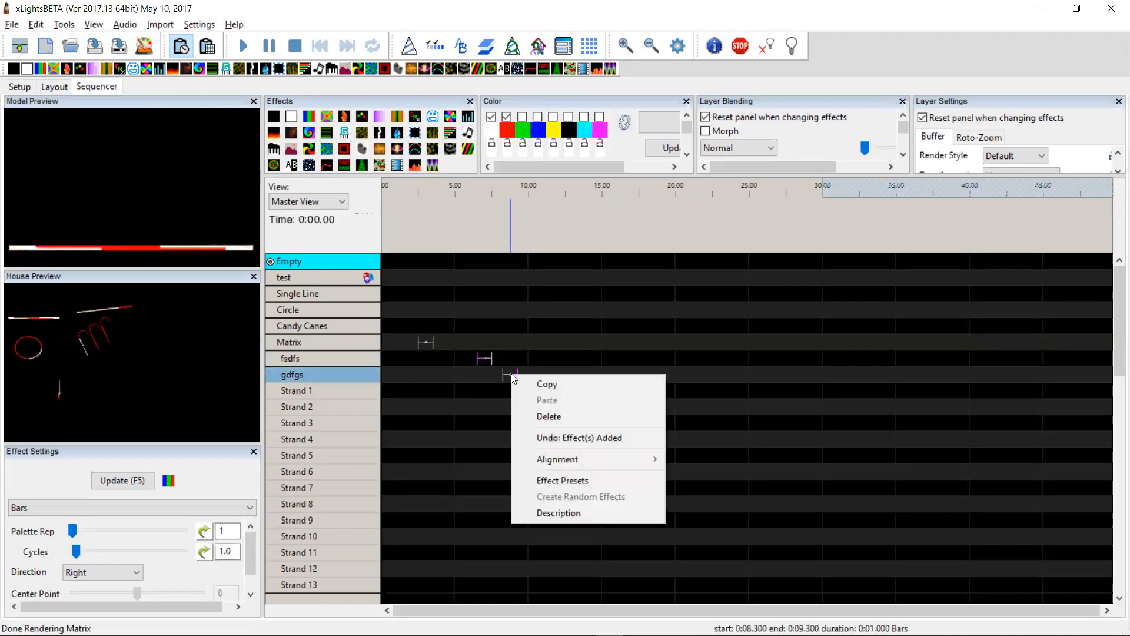
{"action": "mouse_move", "coordinate": [568, 462]}
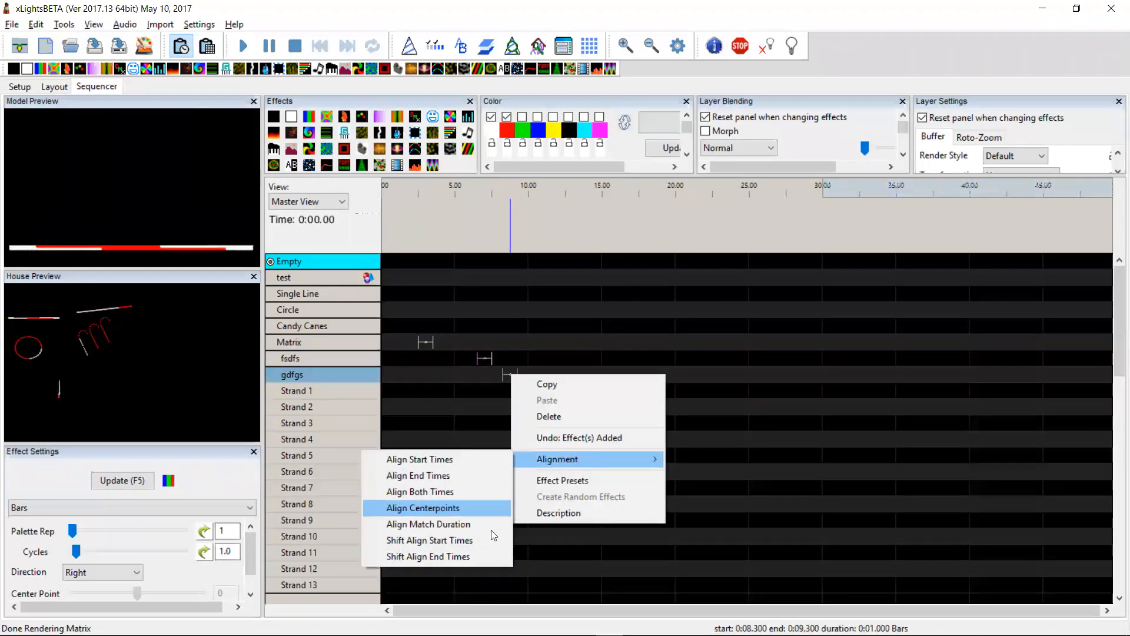
{"action": "left_click", "coordinate": [466, 540]}
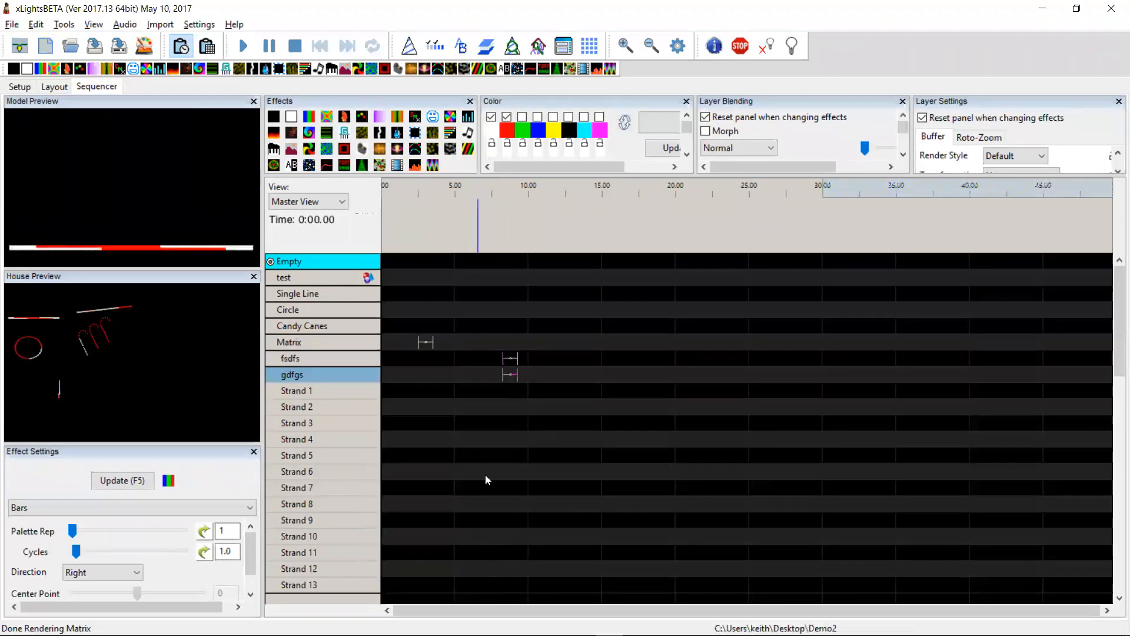
Lengthen the gdfgs effect to about 6.5 s and shift-align its end time to the fsdfs effect.
{"action": "left_click_drag", "start_coordinate": [517, 375], "coordinate": [598, 377]}
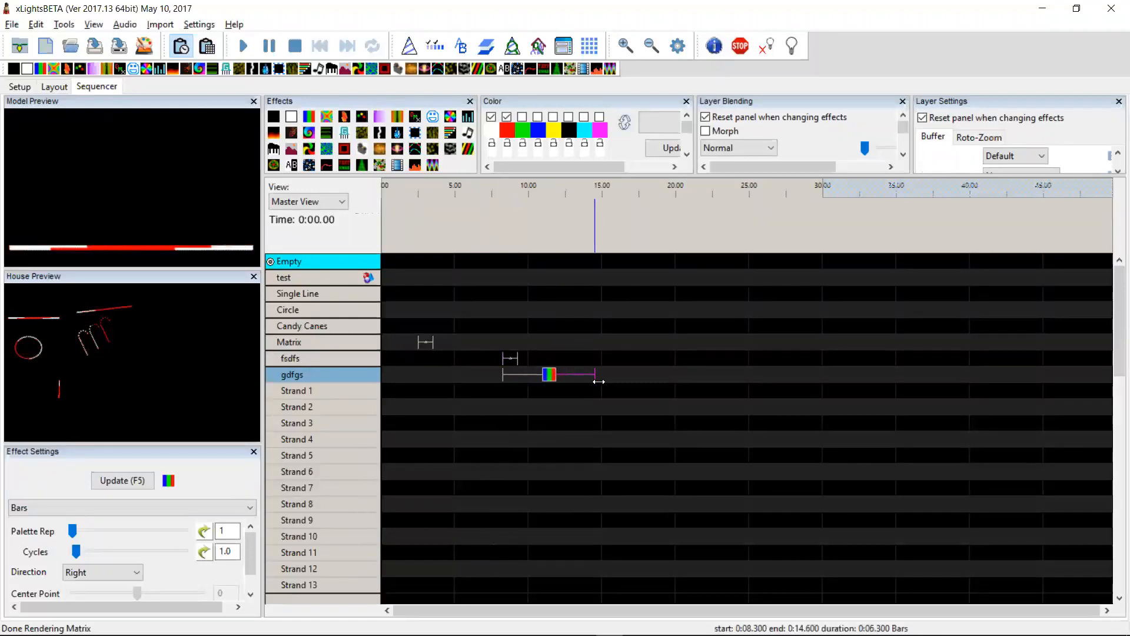
{"action": "left_click", "coordinate": [506, 358]}
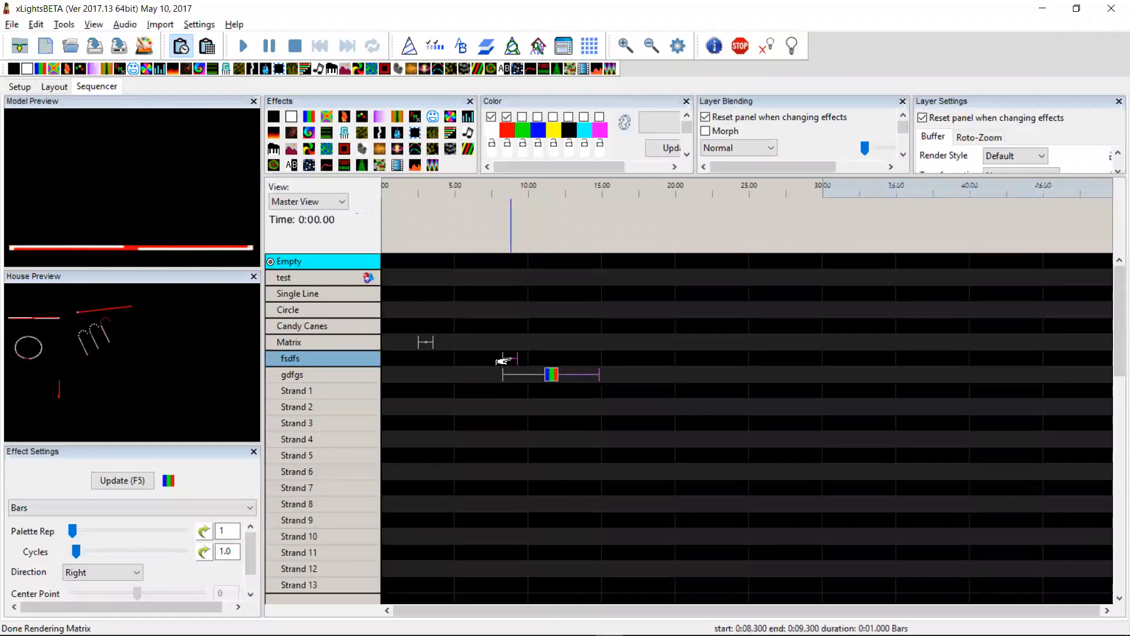
{"action": "right_click", "coordinate": [511, 358]}
{"action": "mouse_move", "coordinate": [579, 446]}
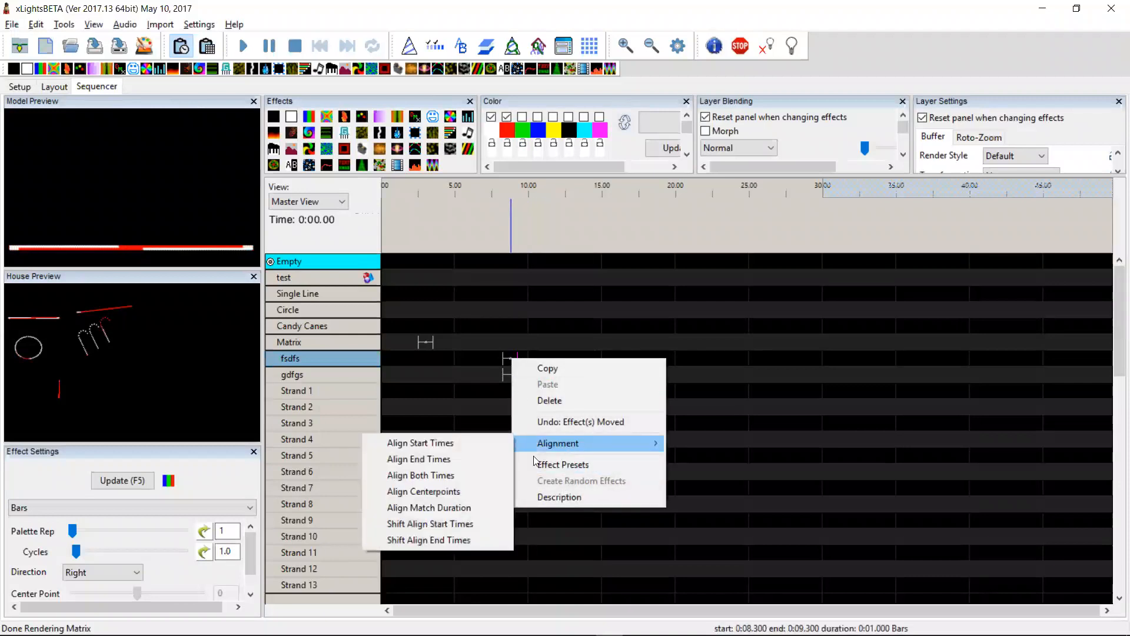
{"action": "left_click", "coordinate": [468, 540]}
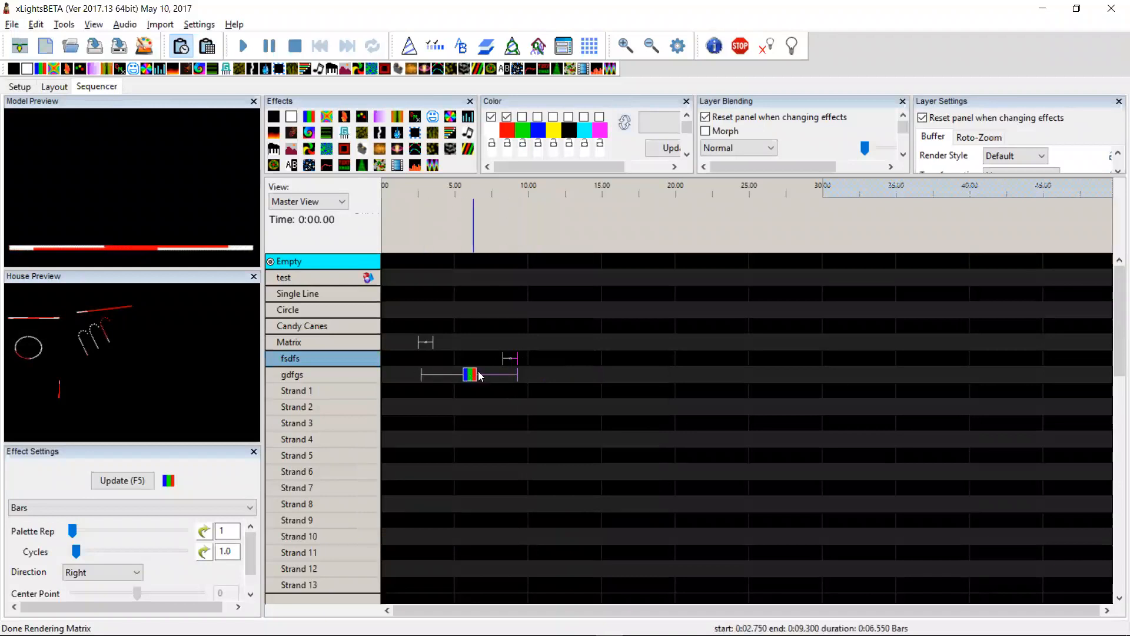
Align the gdfgs effect's start time to the fsdfs effect with Align Start Times.
{"action": "right_click", "coordinate": [509, 359]}
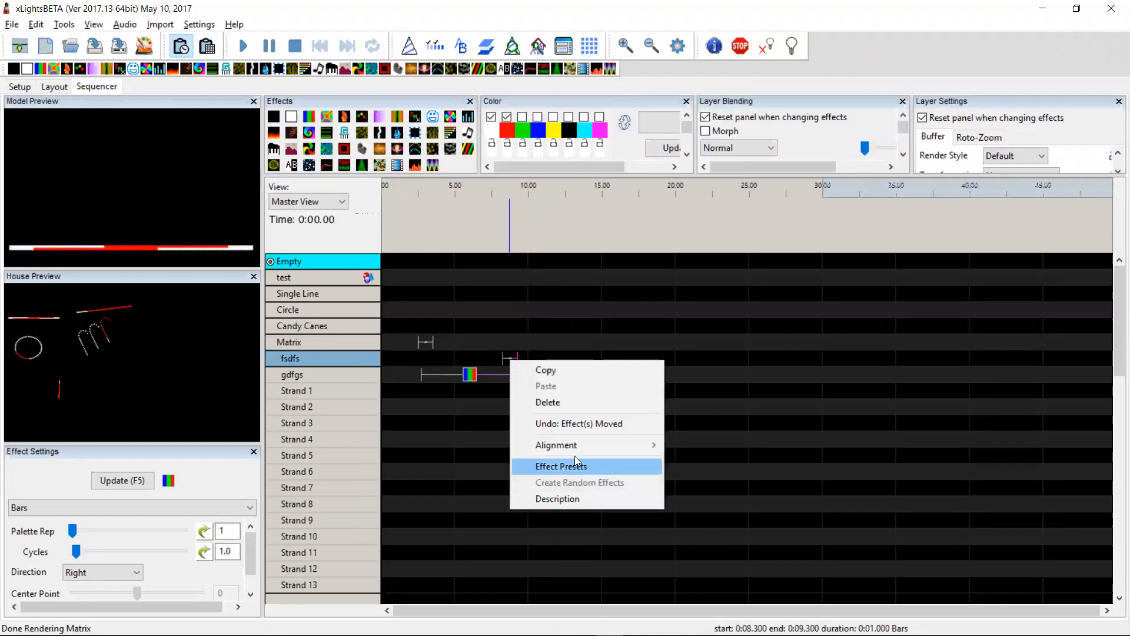
{"action": "mouse_move", "coordinate": [579, 444]}
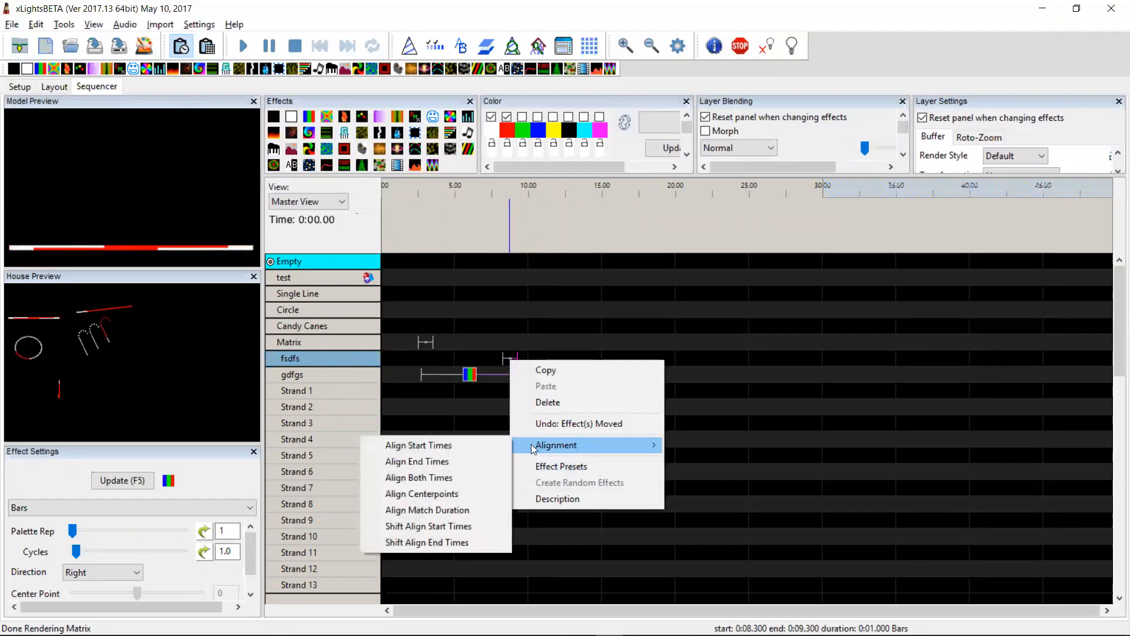
{"action": "left_click", "coordinate": [462, 446]}
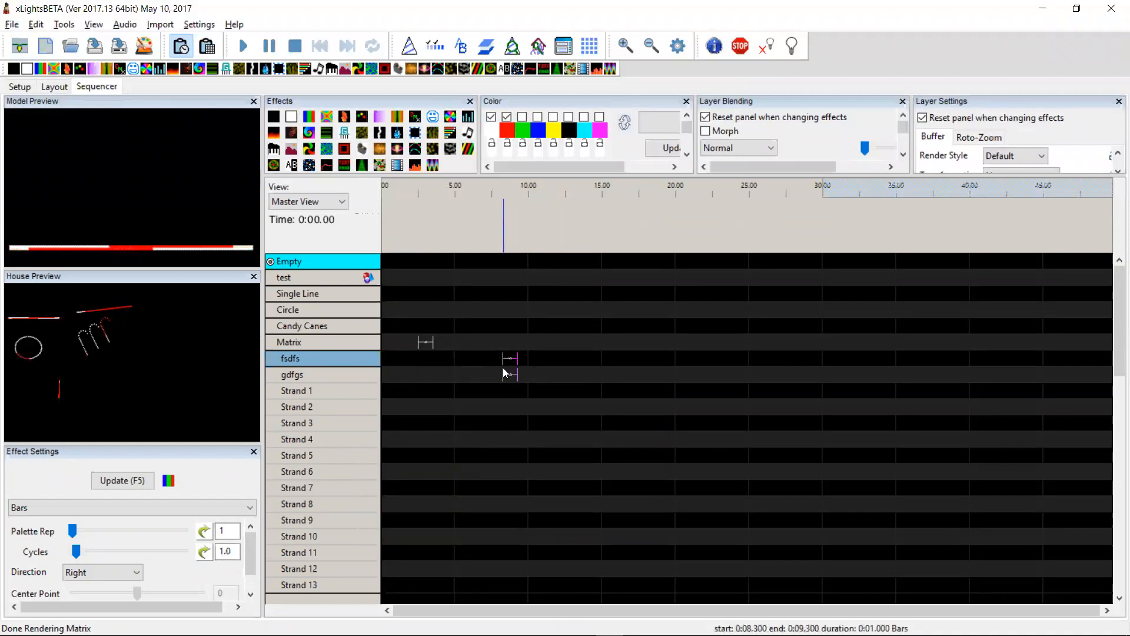
Extend the end of the gdfgs effect to about 14.2 s and the fsdfs effect to about 14 s.
{"action": "key", "text": "alt+Tab"}
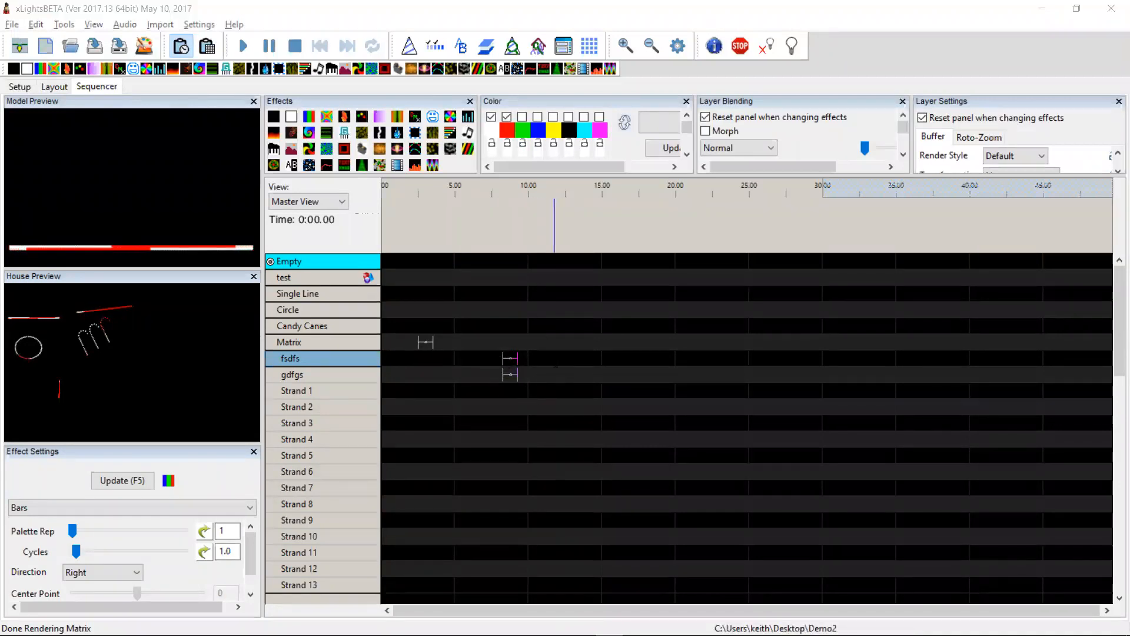
{"action": "key", "text": "alt+Tab"}
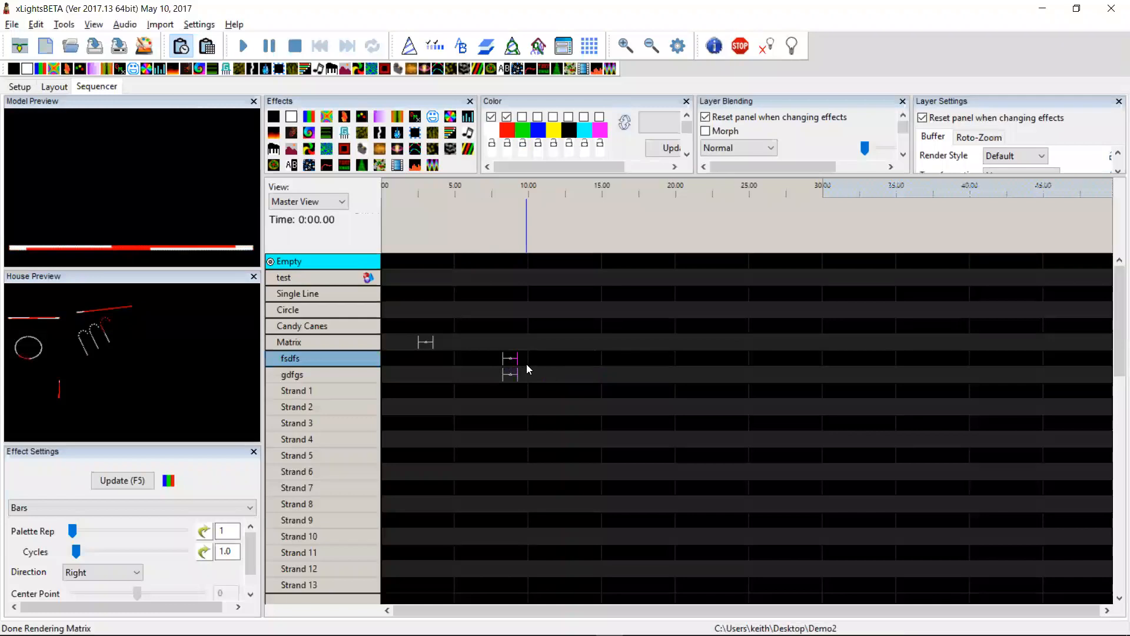
{"action": "left_click_drag", "start_coordinate": [503, 375], "coordinate": [589, 378]}
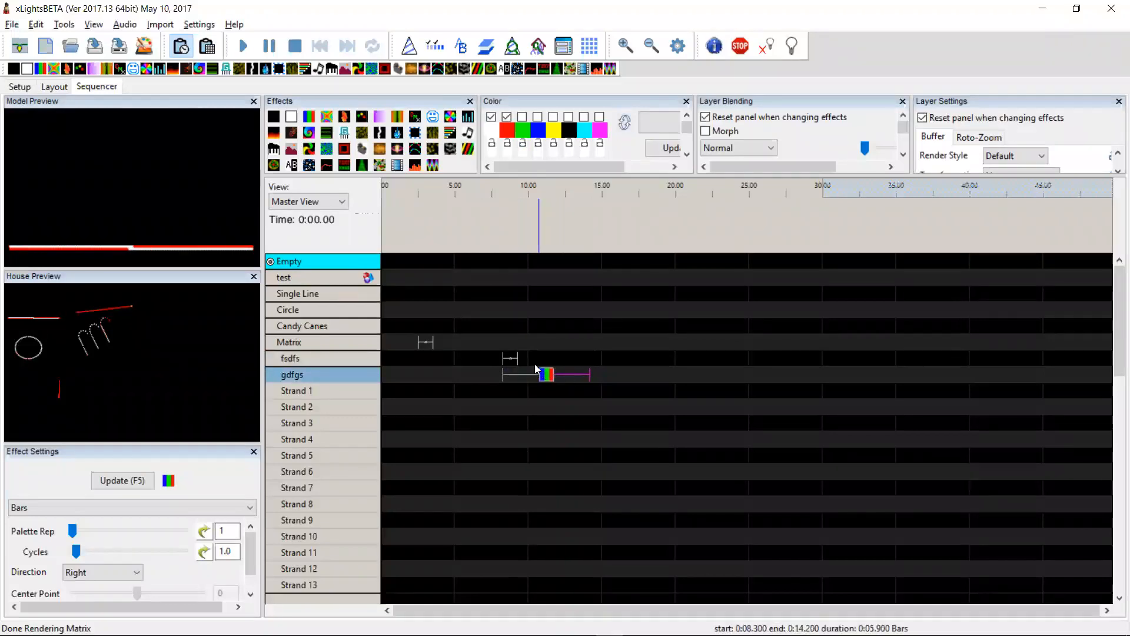
{"action": "left_click_drag", "start_coordinate": [518, 358], "coordinate": [587, 358]}
Deactivate the Empty timing track and align the start times of the Matrix, fsdfs and gdfgs effects, using fsdfs as the reference.
{"action": "left_click", "coordinate": [271, 261]}
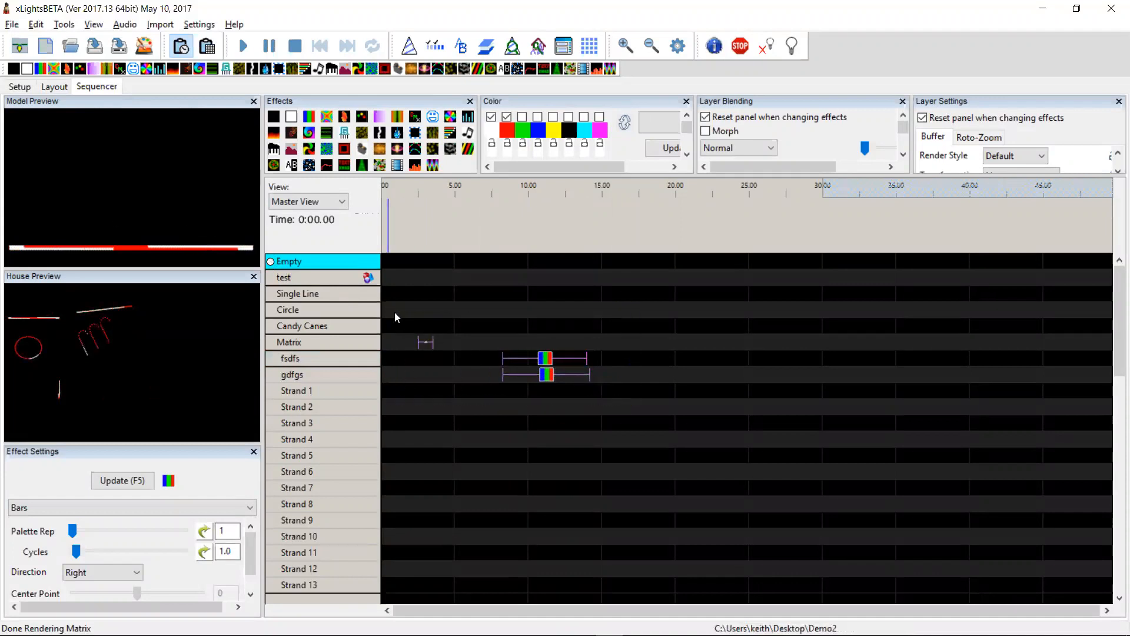
{"action": "left_click", "coordinate": [545, 365]}
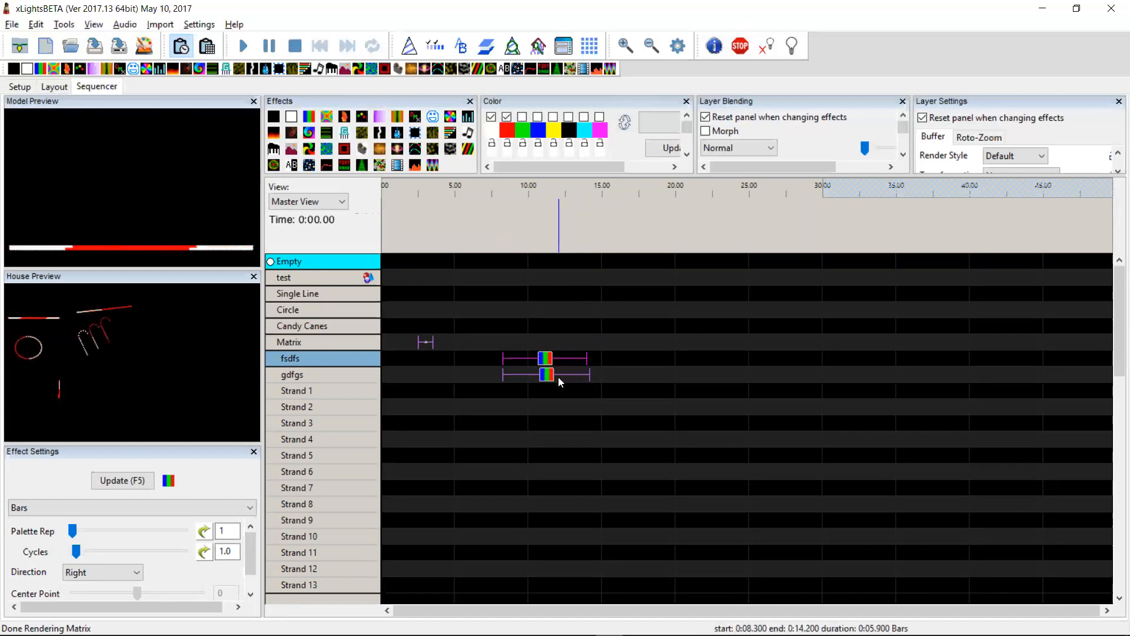
{"action": "right_click", "coordinate": [546, 363]}
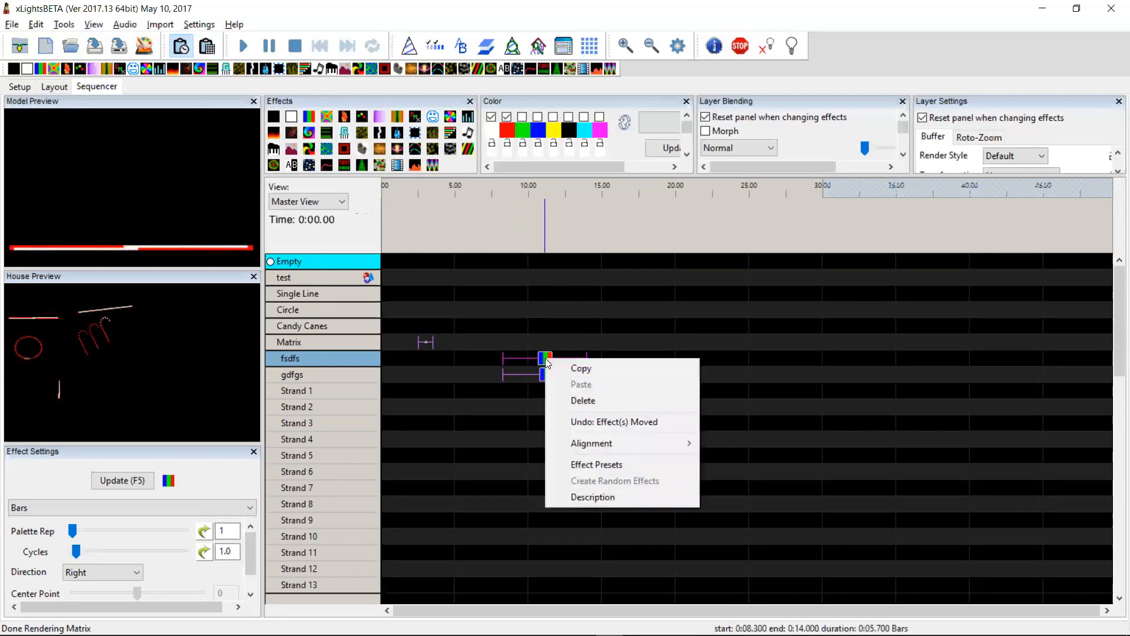
{"action": "mouse_move", "coordinate": [595, 443]}
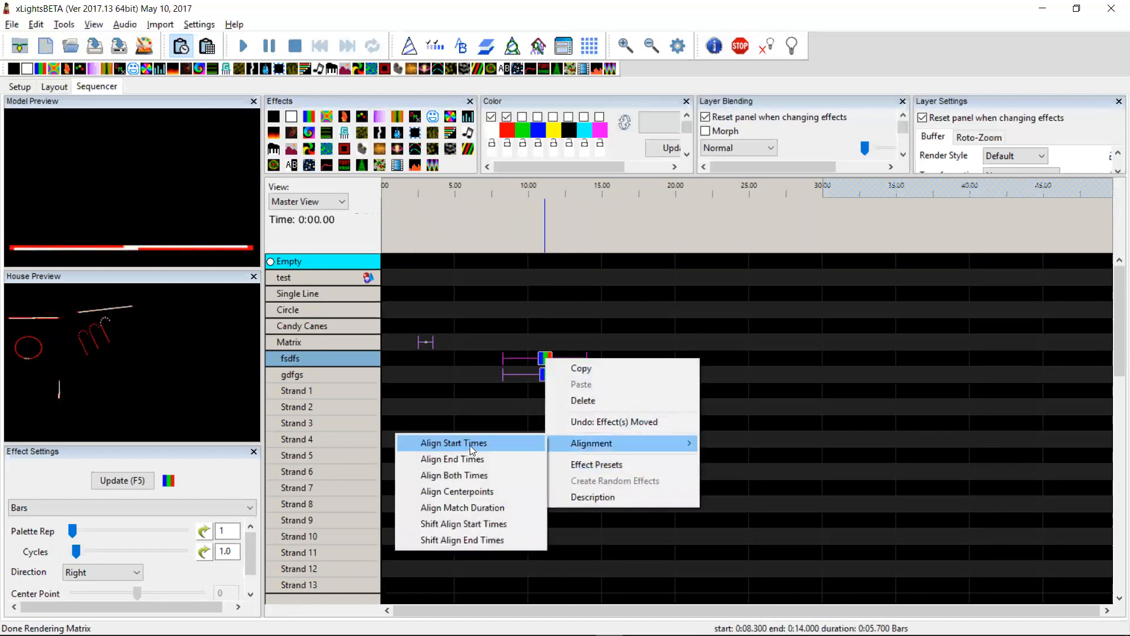
{"action": "left_click", "coordinate": [469, 445]}
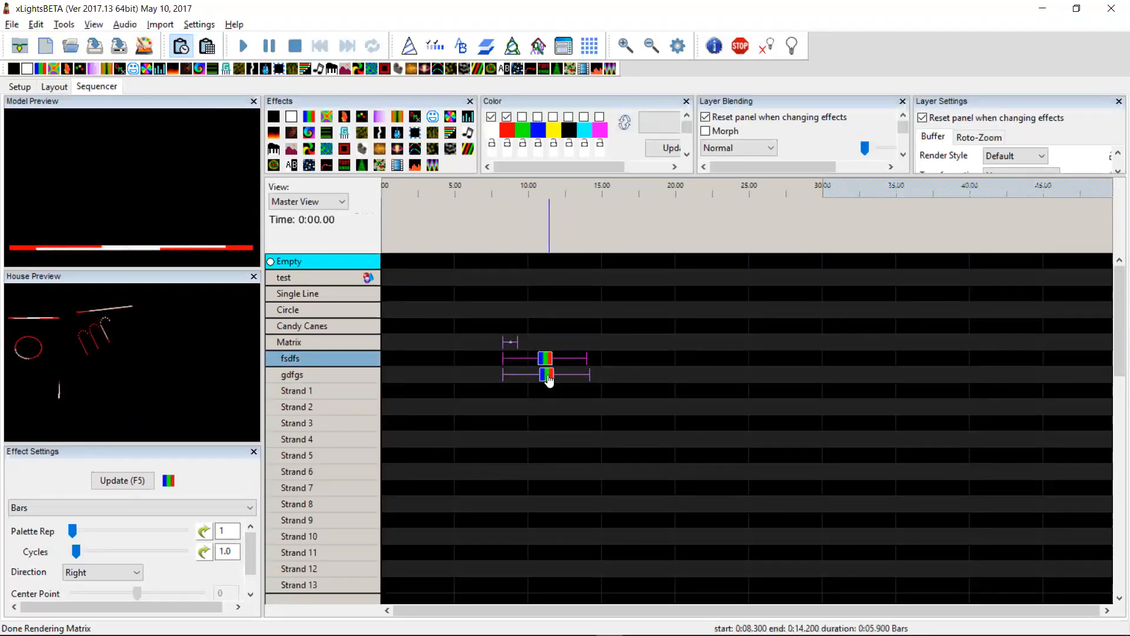
Change the Effect Selected color of the effect grid to orange in the Color Manager and accept it.
{"action": "left_click", "coordinate": [199, 24]}
{"action": "left_click", "coordinate": [86, 235]}
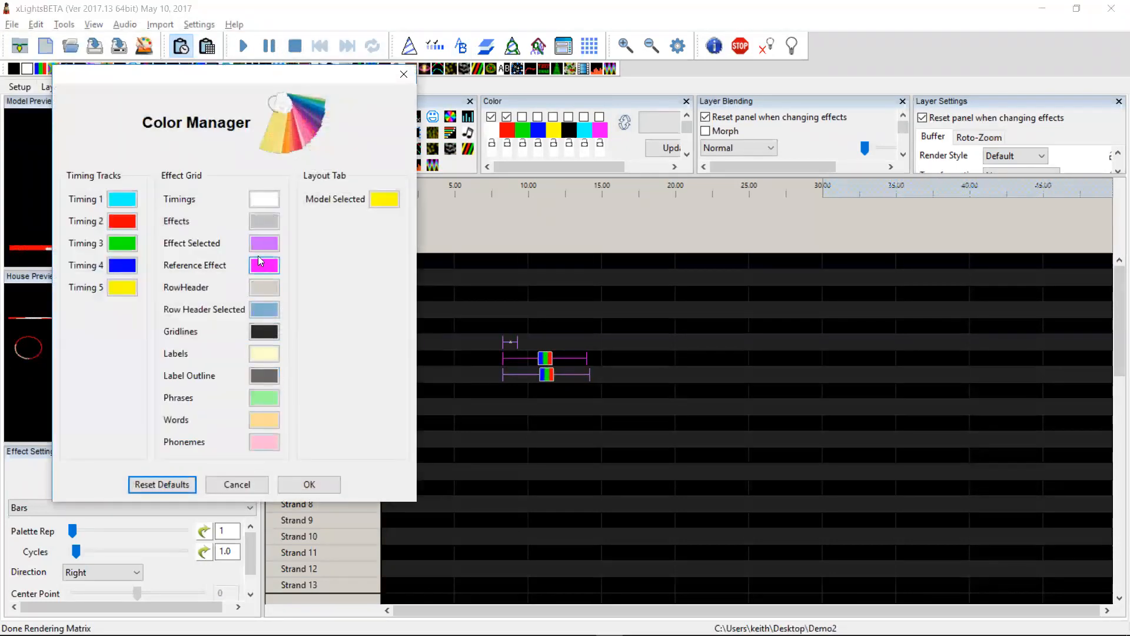
{"action": "left_click", "coordinate": [258, 265]}
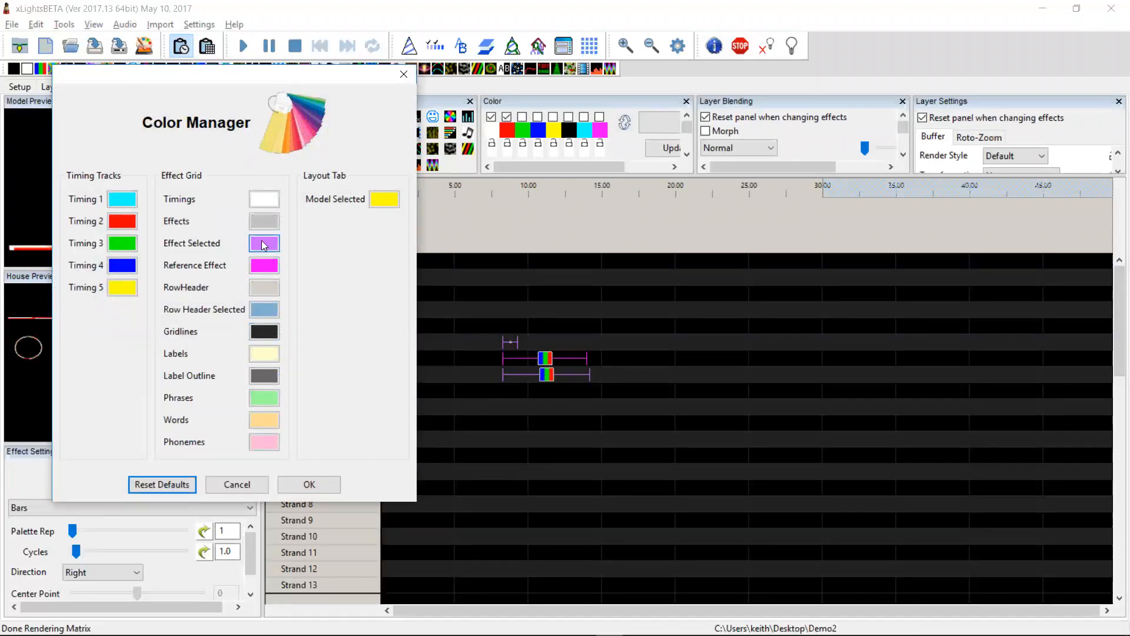
{"action": "left_click", "coordinate": [90, 176]}
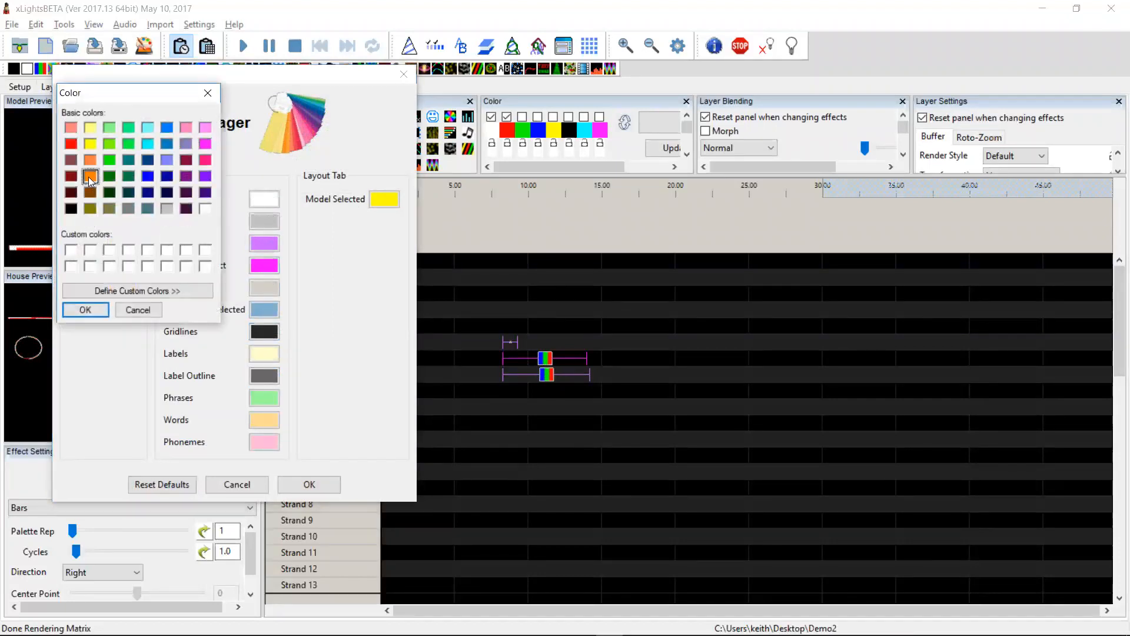
{"action": "left_click", "coordinate": [86, 310]}
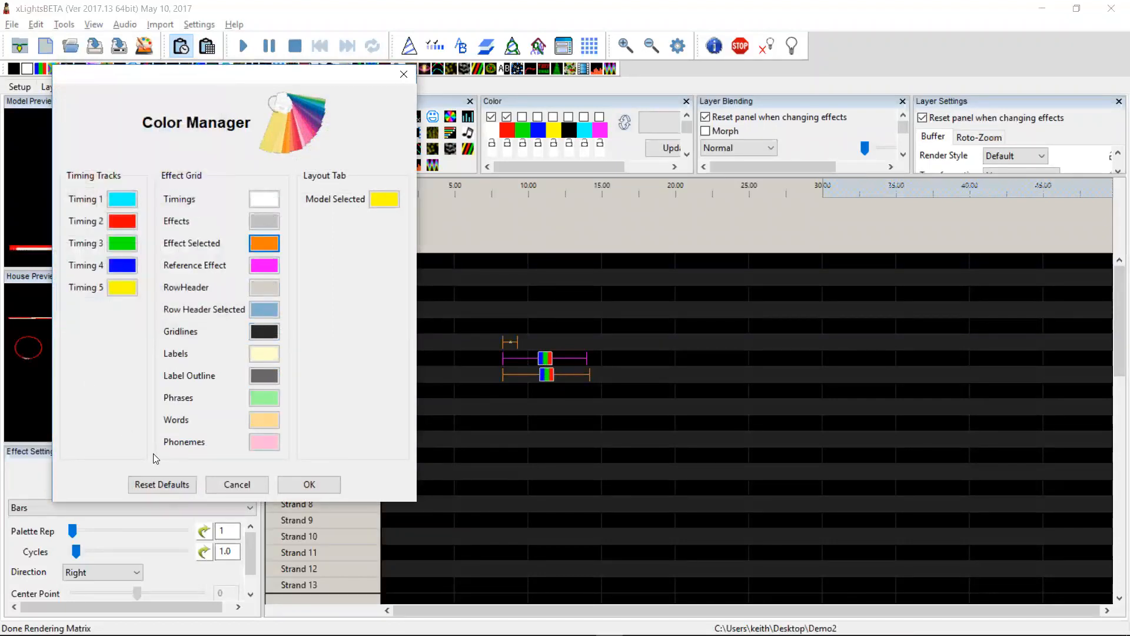
{"action": "left_click", "coordinate": [304, 485]}
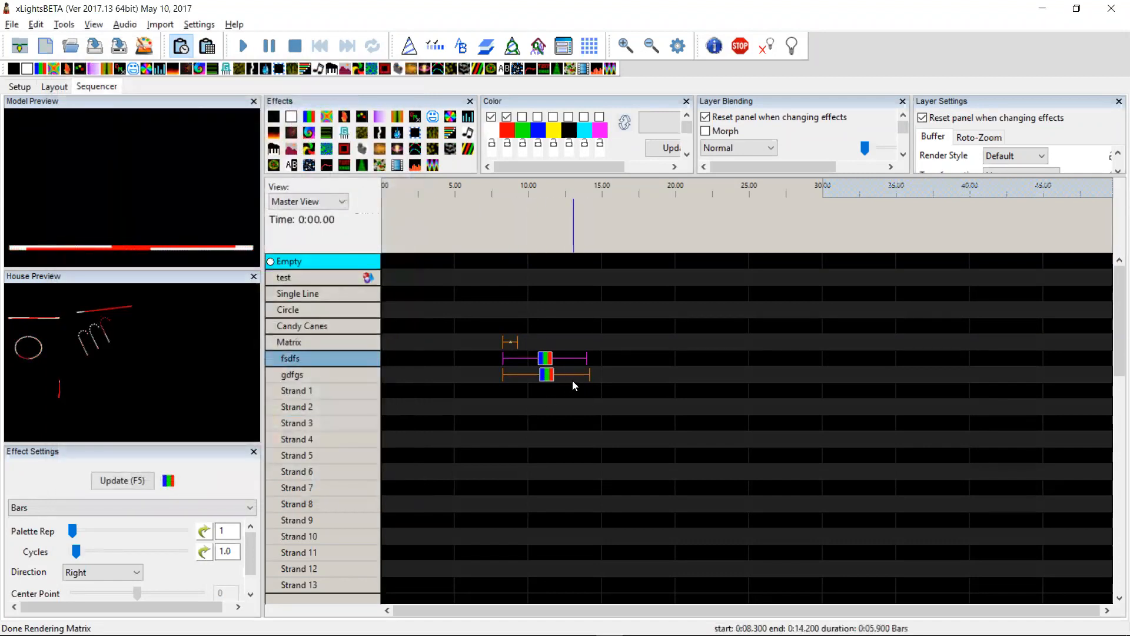
Reset all Color Manager colors to their defaults and accept the change.
{"action": "left_click", "coordinate": [199, 24]}
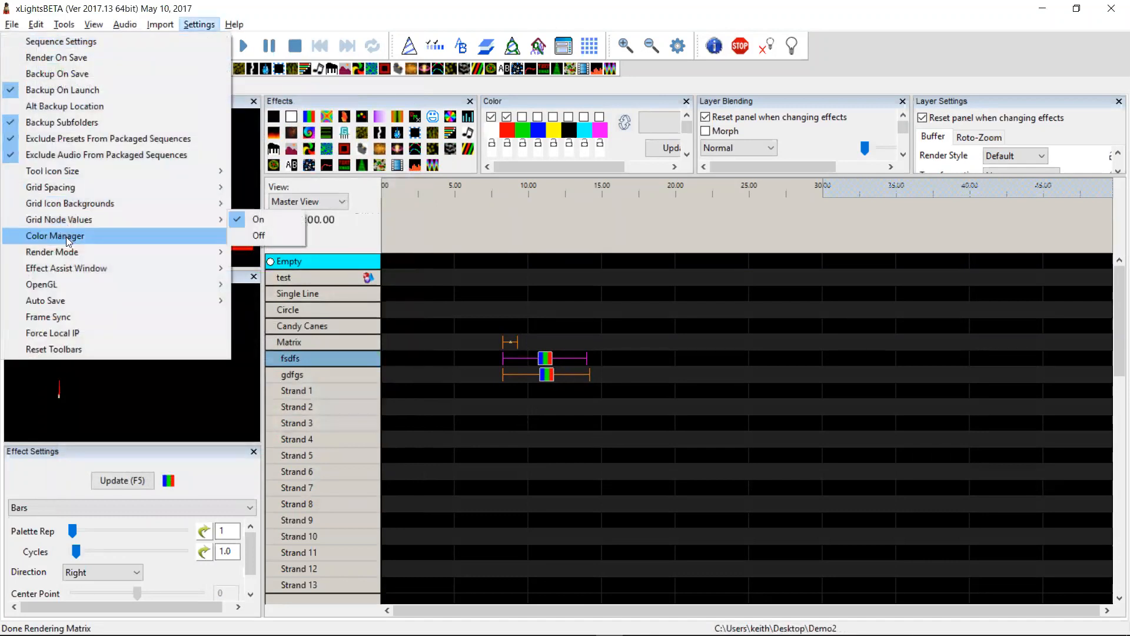
{"action": "left_click", "coordinate": [65, 236]}
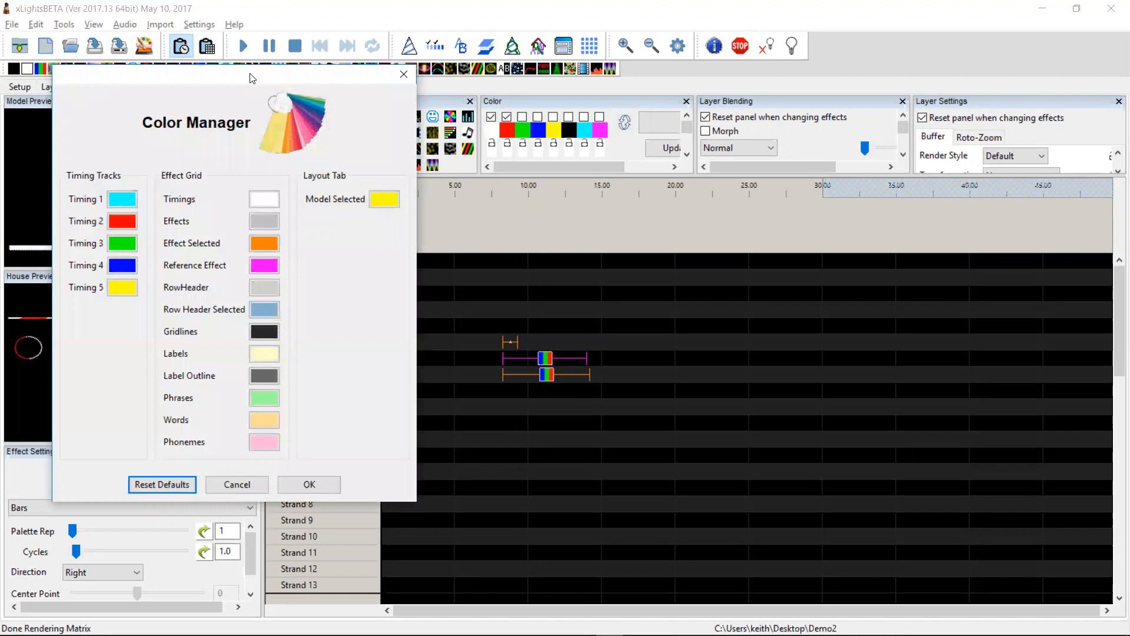
{"action": "left_click_drag", "start_coordinate": [252, 79], "coordinate": [906, 126]}
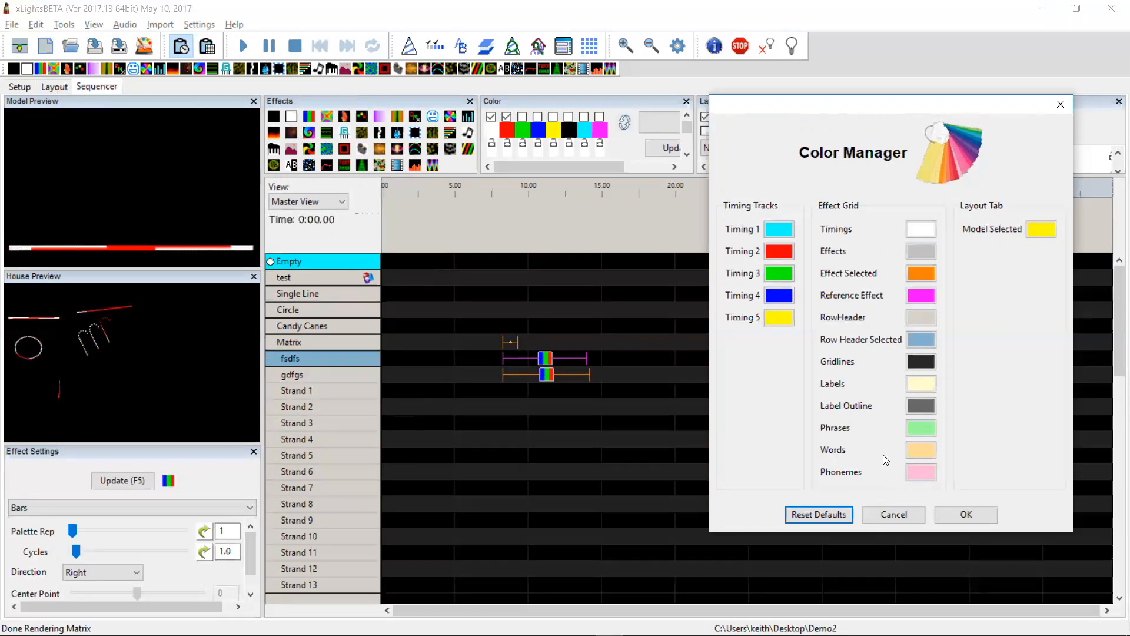
{"action": "left_click", "coordinate": [834, 515]}
{"action": "left_click", "coordinate": [911, 355]}
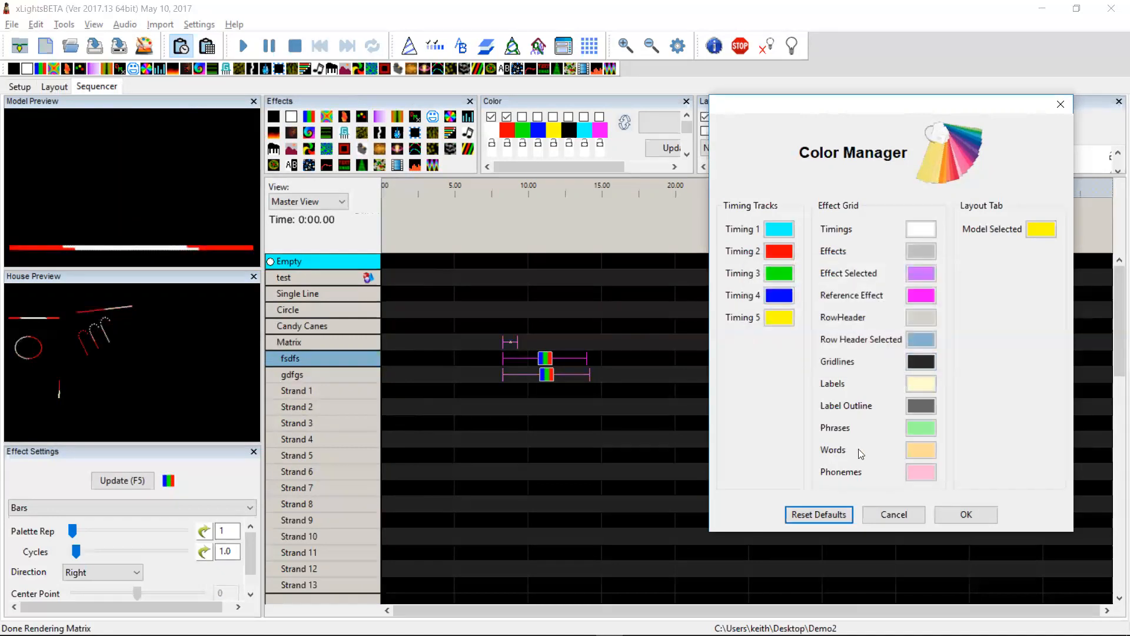
{"action": "left_click", "coordinate": [981, 513]}
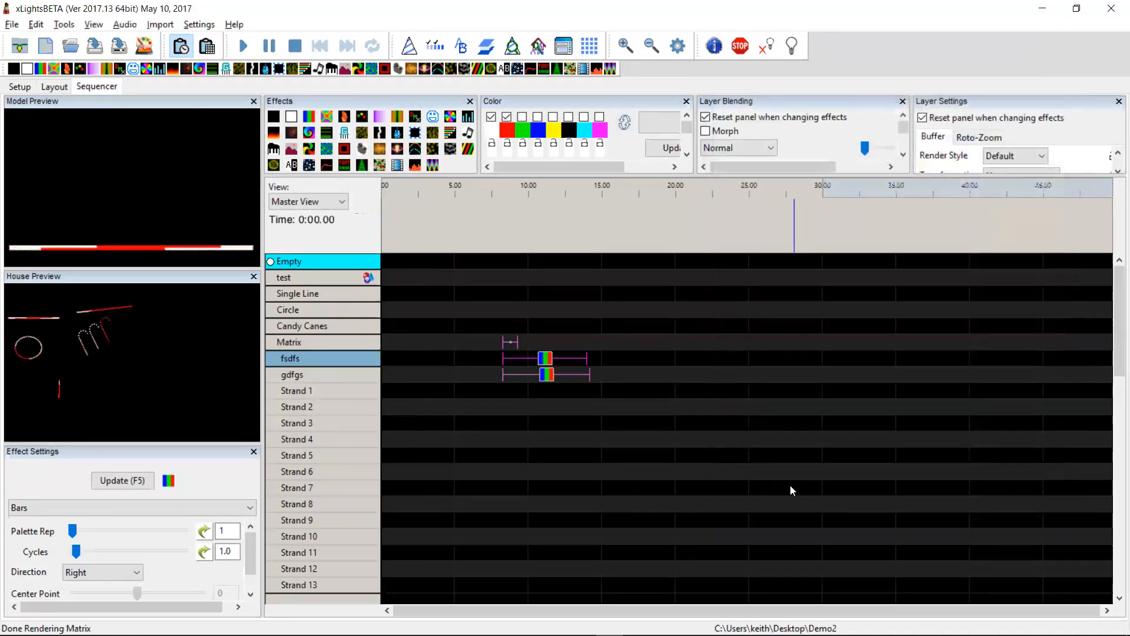
Check the README release notes and place a Galaxy effect on the Matrix row from about 1 s to 5.5 s.
{"action": "key", "text": "alt+Tab"}
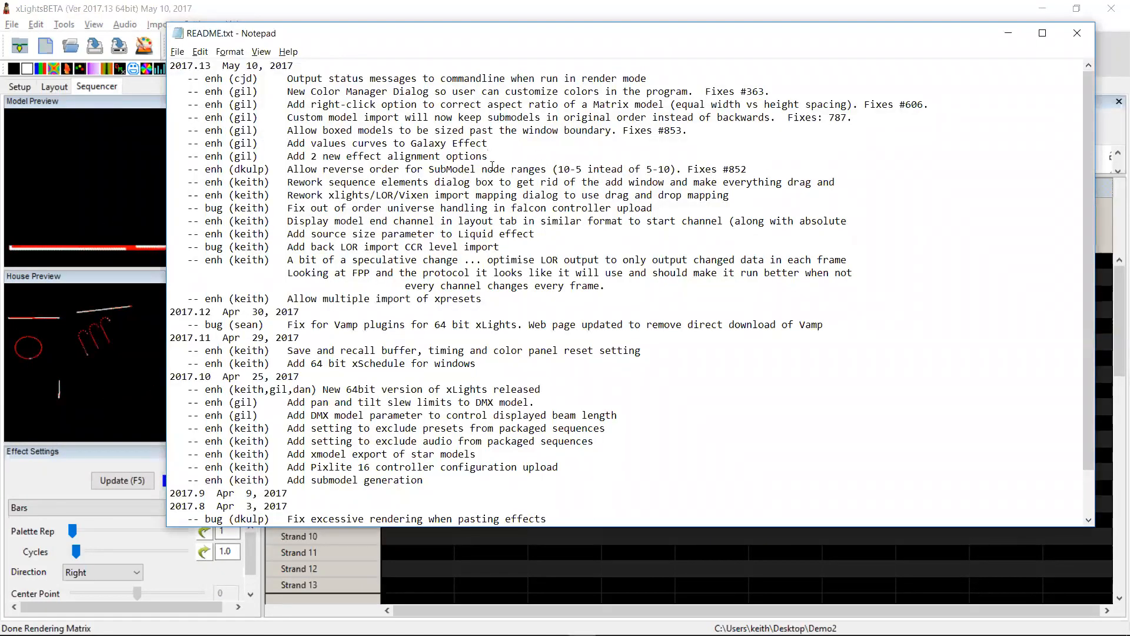
{"action": "key", "text": "alt+Tab"}
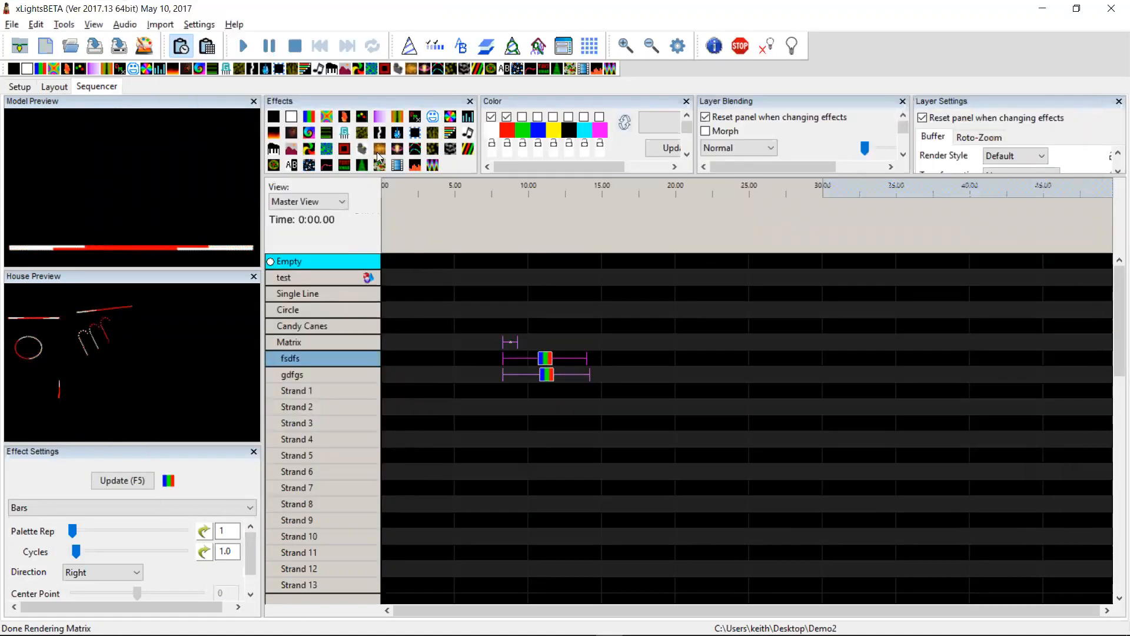
{"action": "left_click_drag", "start_coordinate": [309, 133], "coordinate": [462, 341]}
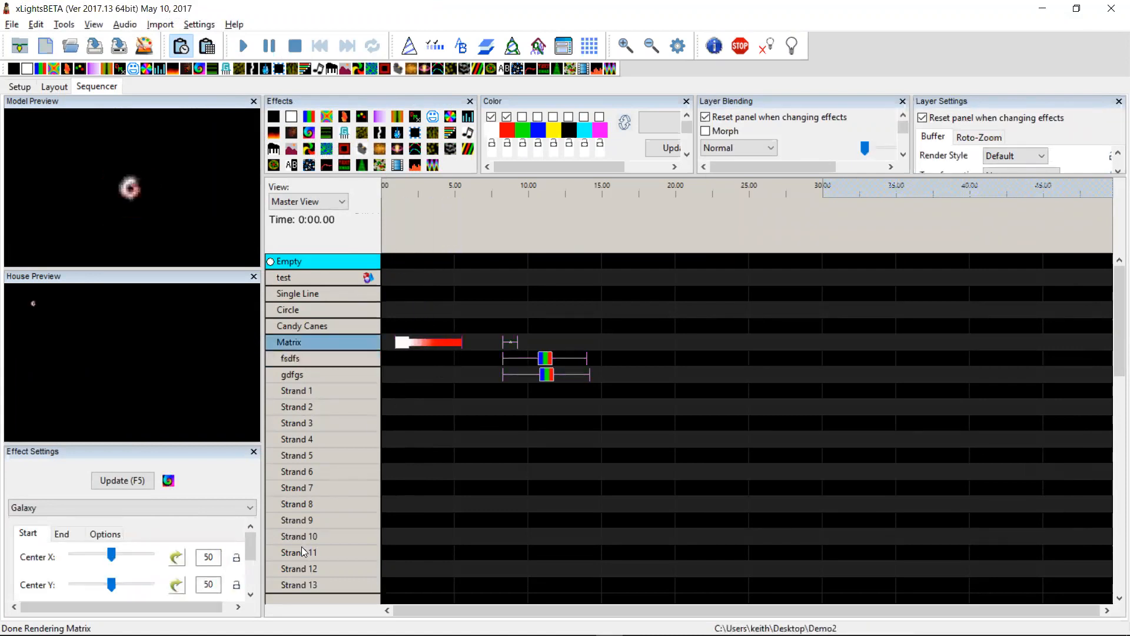
Close the House Preview to make room for the effect settings and set the Galaxy effect's start radius to 11.
{"action": "left_click", "coordinate": [254, 276]}
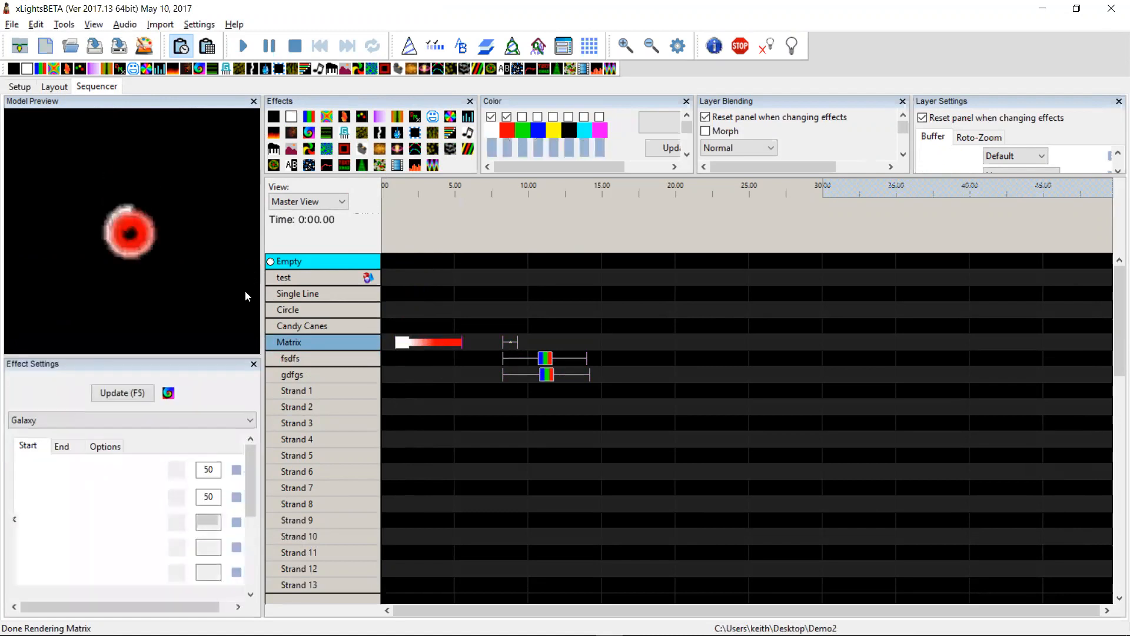
{"action": "left_click", "coordinate": [150, 523]}
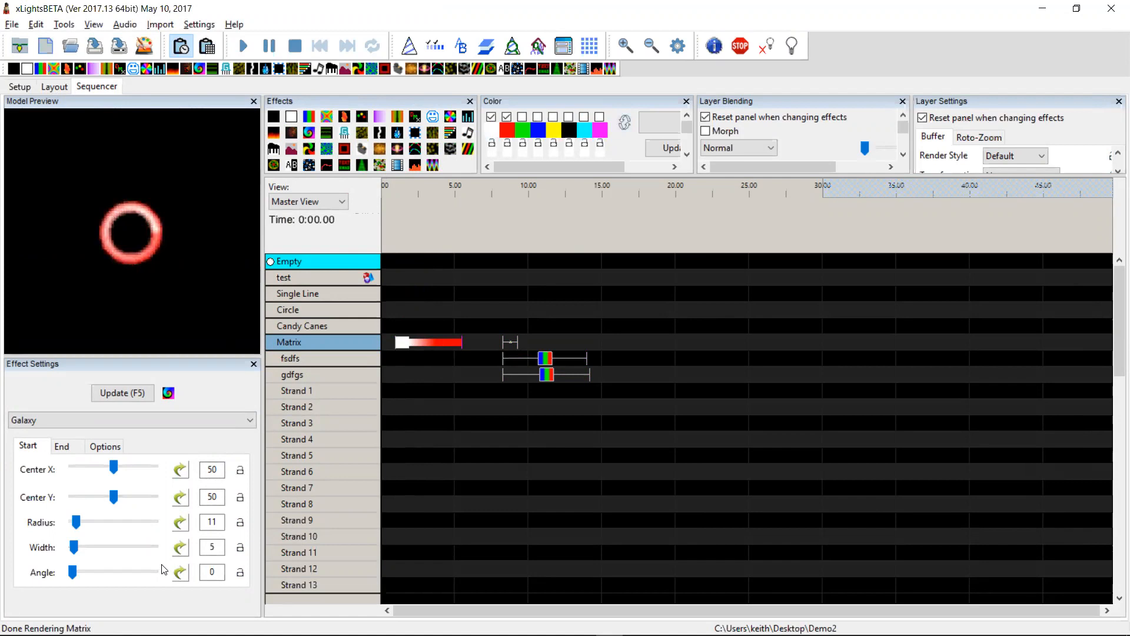
Review the Galaxy effect's end settings and its head duration and acceleration options, finishing on its start settings.
{"action": "left_click", "coordinate": [63, 448]}
{"action": "left_click", "coordinate": [36, 450]}
{"action": "left_click", "coordinate": [106, 448]}
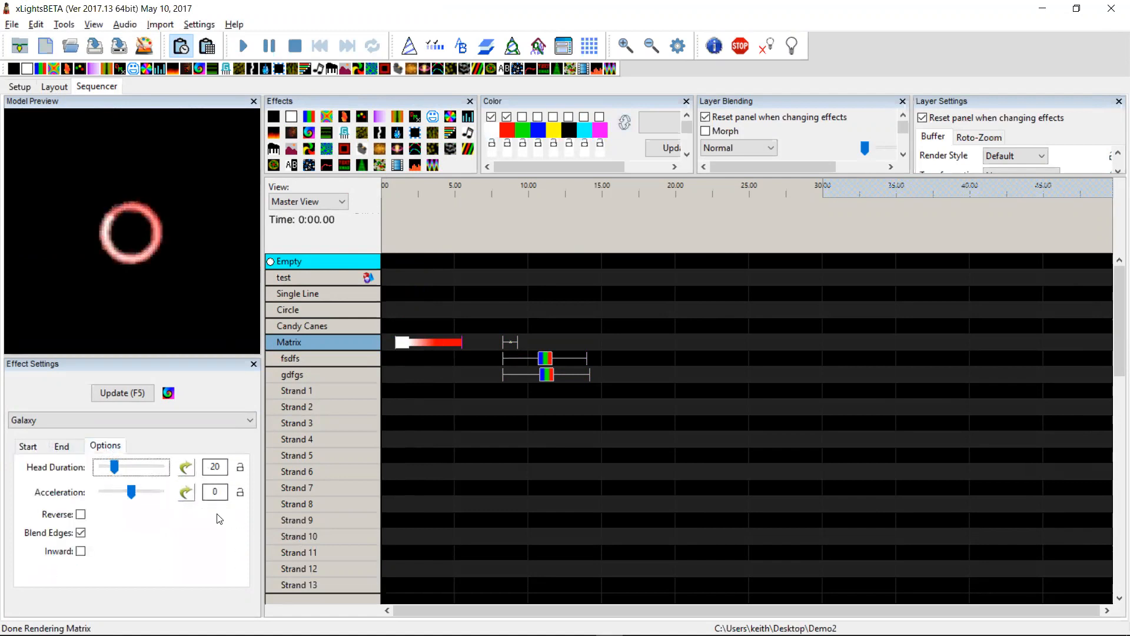
{"action": "left_click", "coordinate": [31, 447]}
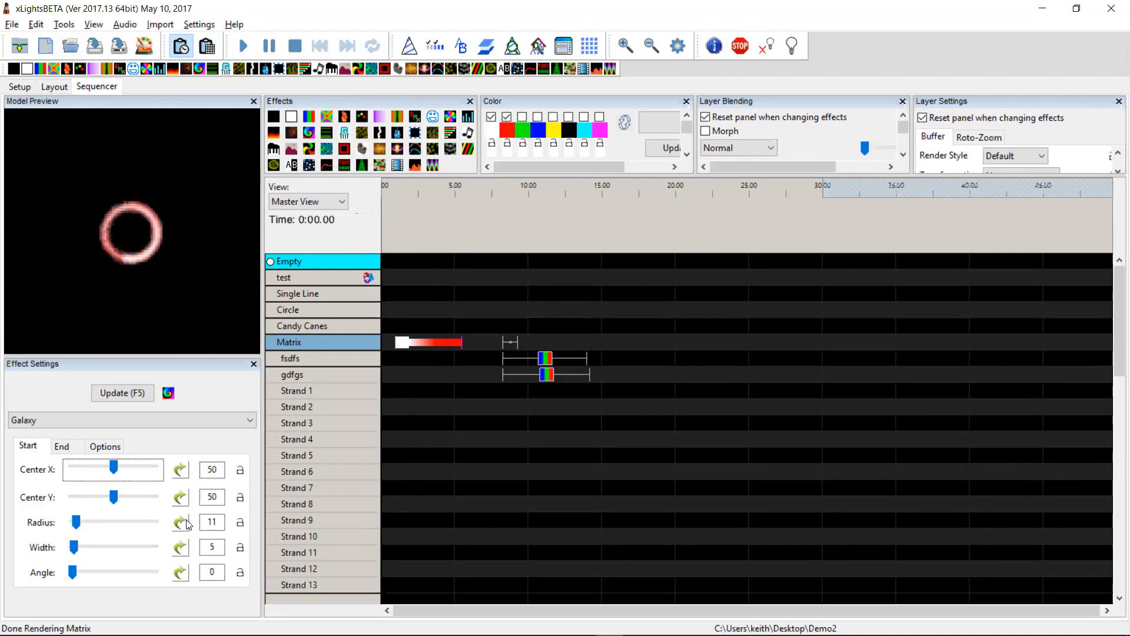
Switch to the README release notes in Notepad and highlight the entry about sizing boxed models past the window boundary.
{"action": "key", "text": "alt+Tab"}
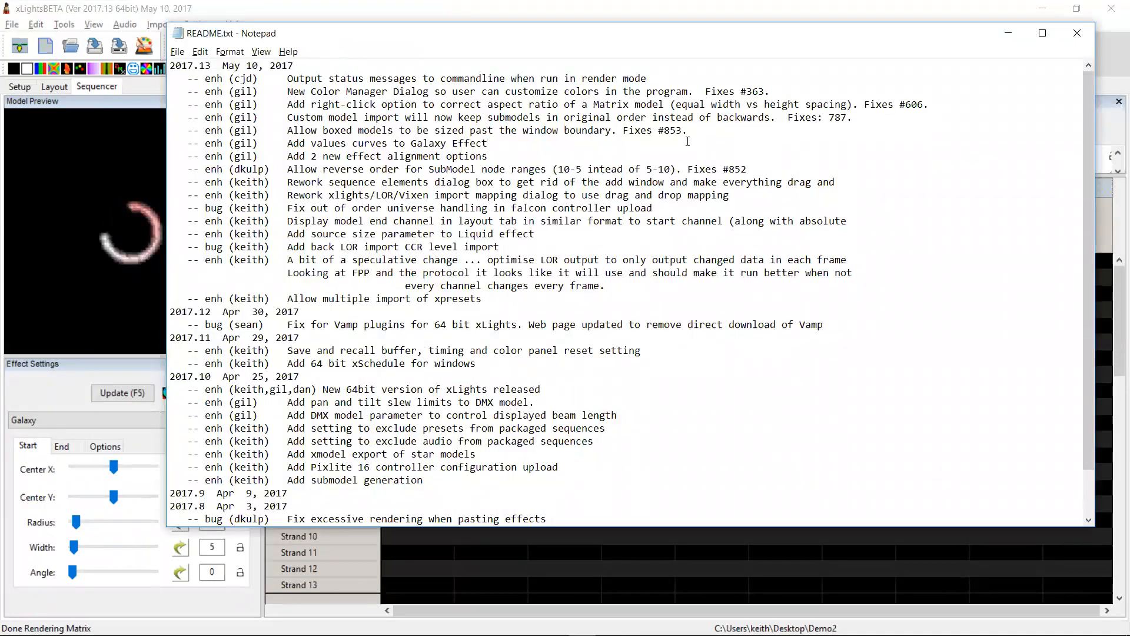
{"action": "left_click_drag", "start_coordinate": [710, 131], "coordinate": [281, 131]}
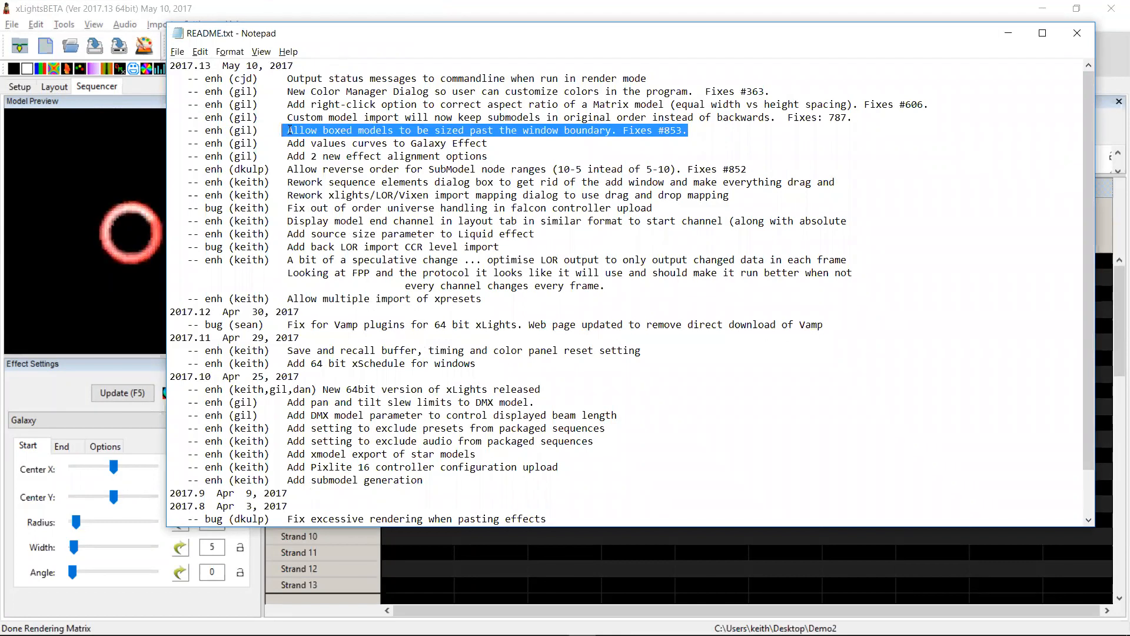
{"action": "left_click", "coordinate": [289, 130]}
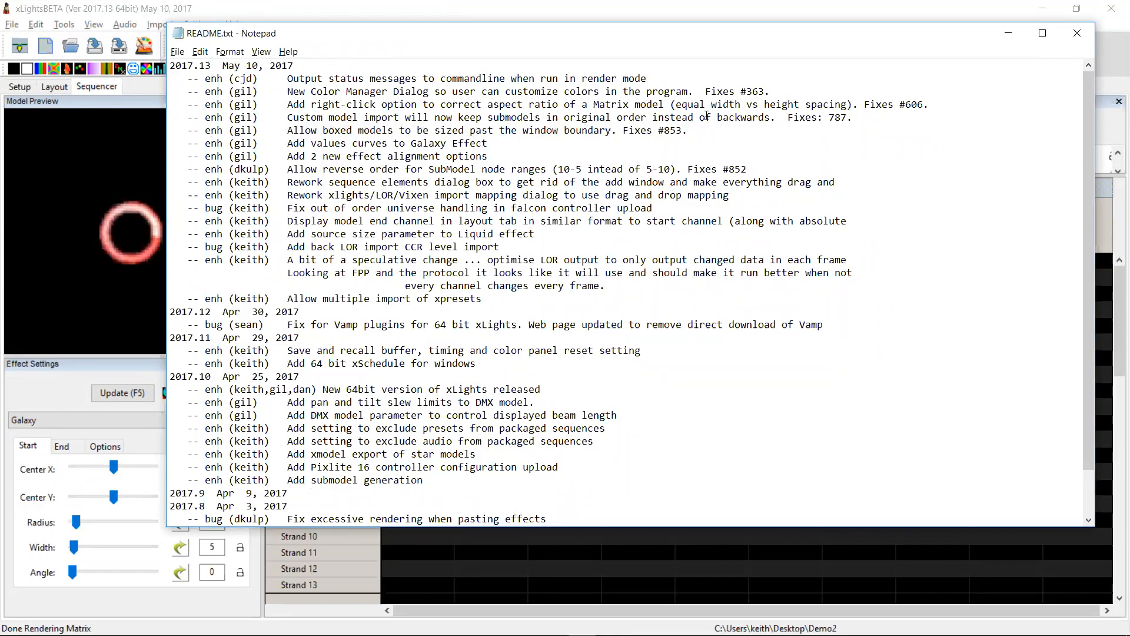
{"action": "left_click_drag", "start_coordinate": [701, 131], "coordinate": [170, 133]}
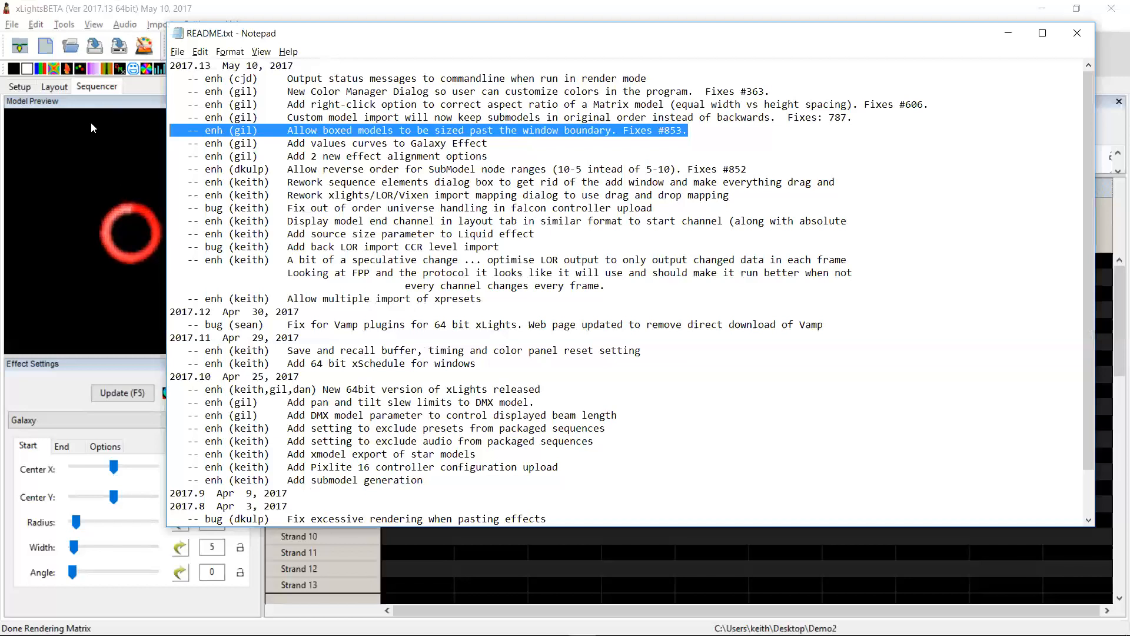
Return to the xLights layout, deselect the Matrix model and set the preview width to 1000.
{"action": "left_click", "coordinate": [53, 87]}
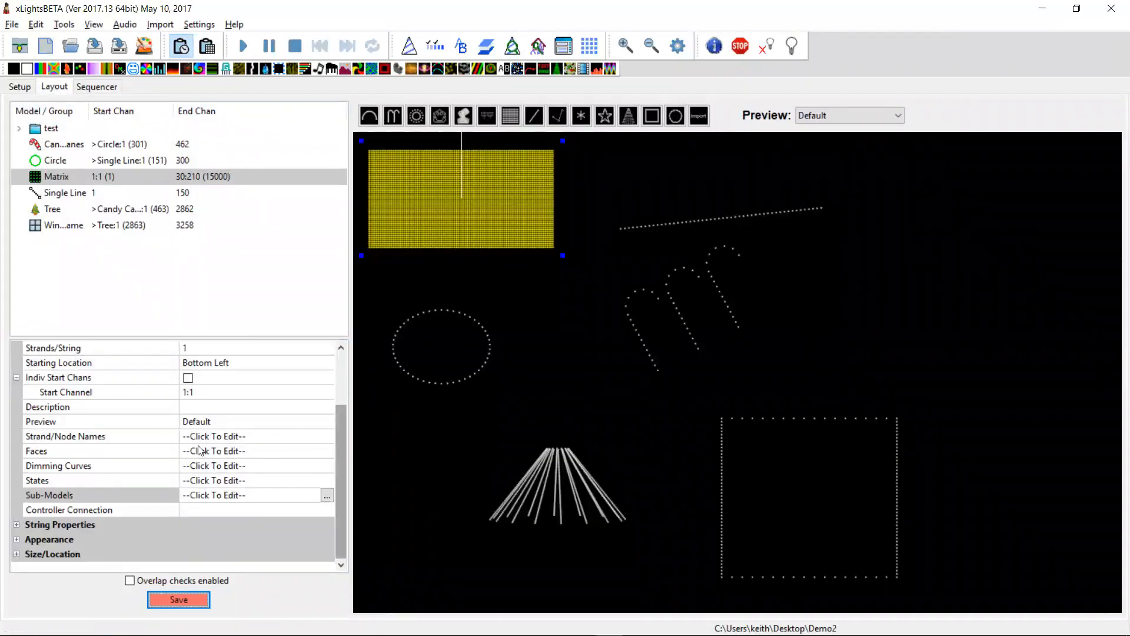
{"action": "left_click", "coordinate": [551, 345]}
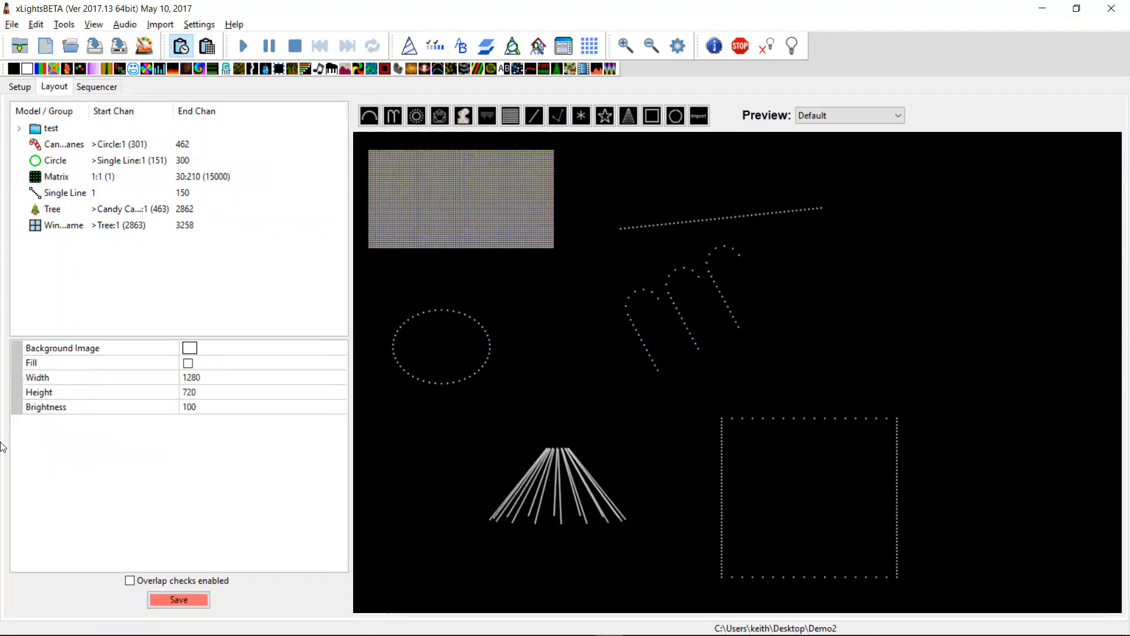
{"action": "left_click", "coordinate": [221, 378]}
{"action": "type", "text": "10"}
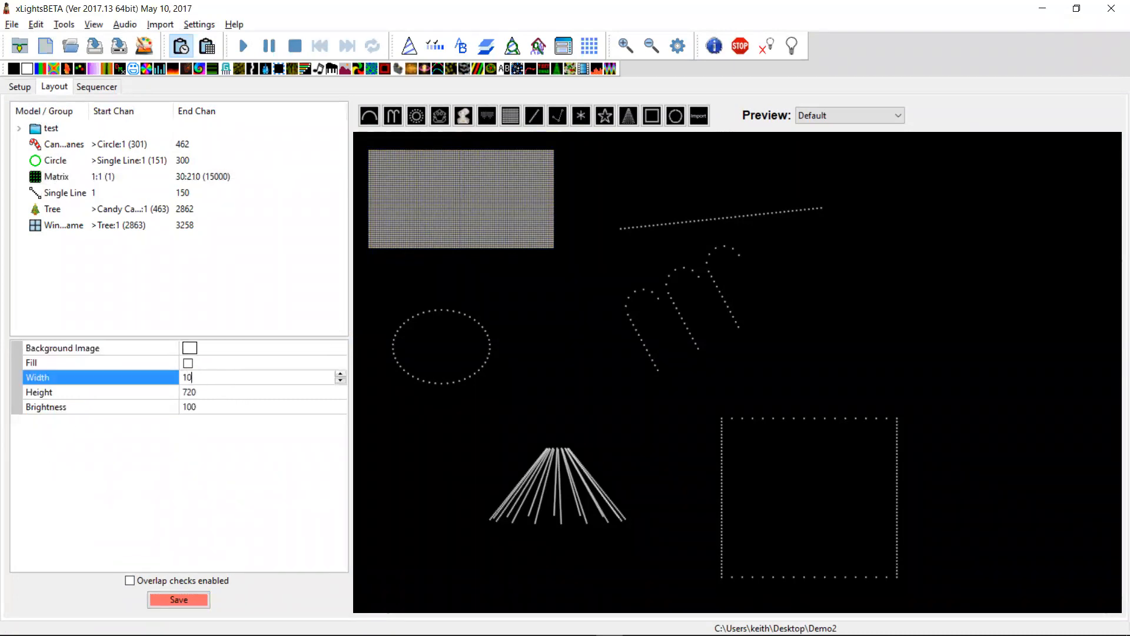
{"action": "type", "text": "00"}
{"action": "key", "text": "Tab"}
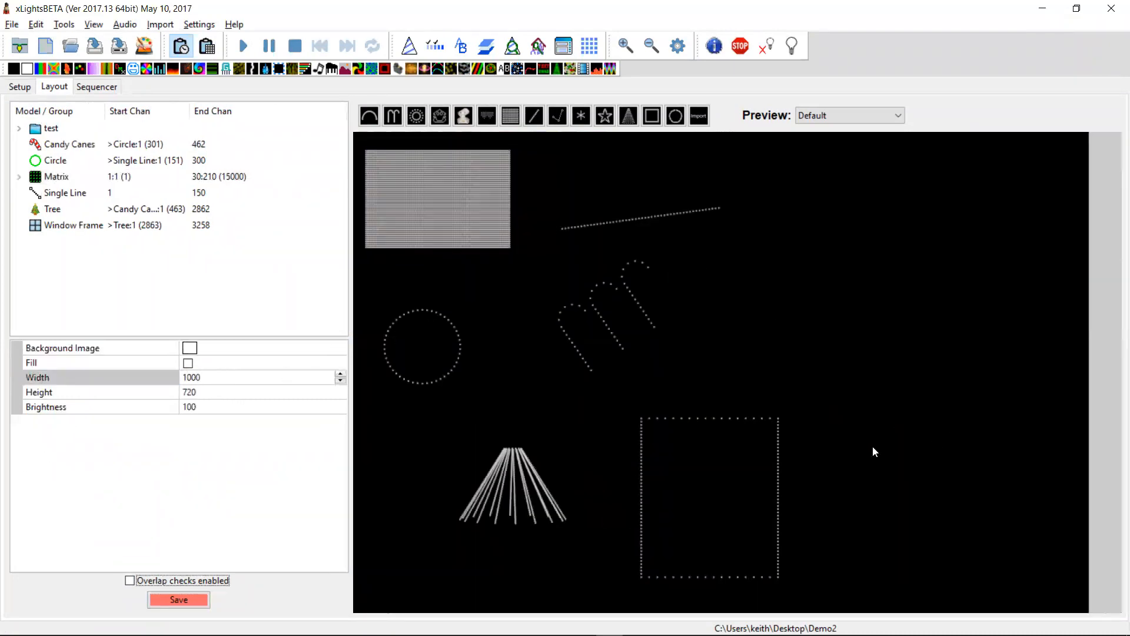
Move the Window Frame model near the preview's right edge and stretch it wide and flat past the boundary.
{"action": "left_click_drag", "start_coordinate": [761, 464], "coordinate": [1042, 290]}
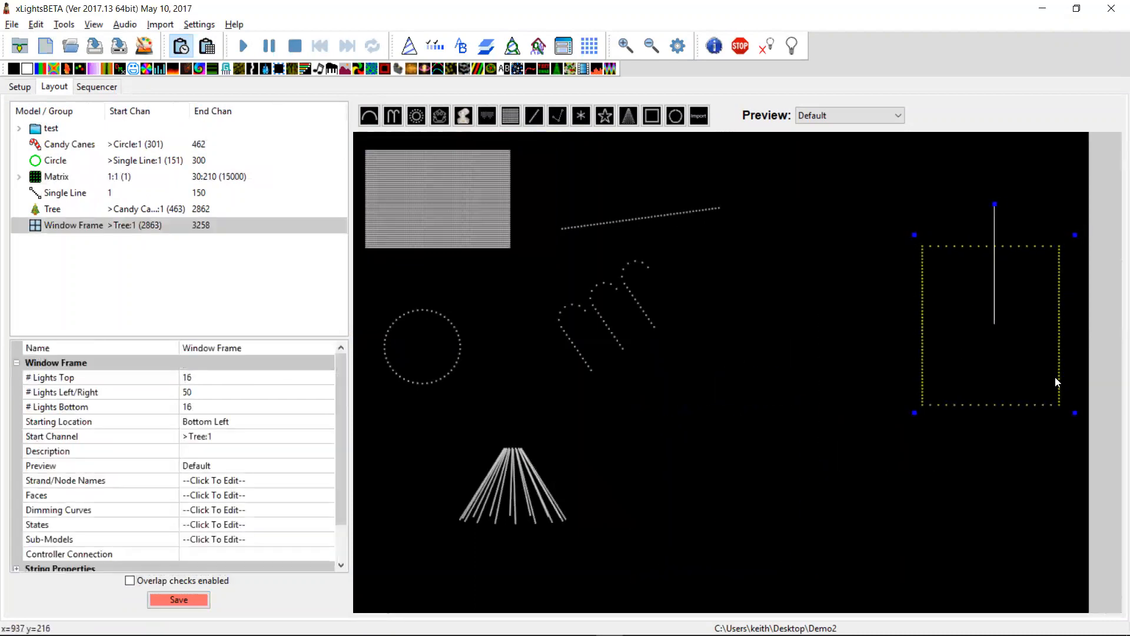
{"action": "left_click_drag", "start_coordinate": [1074, 411], "coordinate": [1120, 363]}
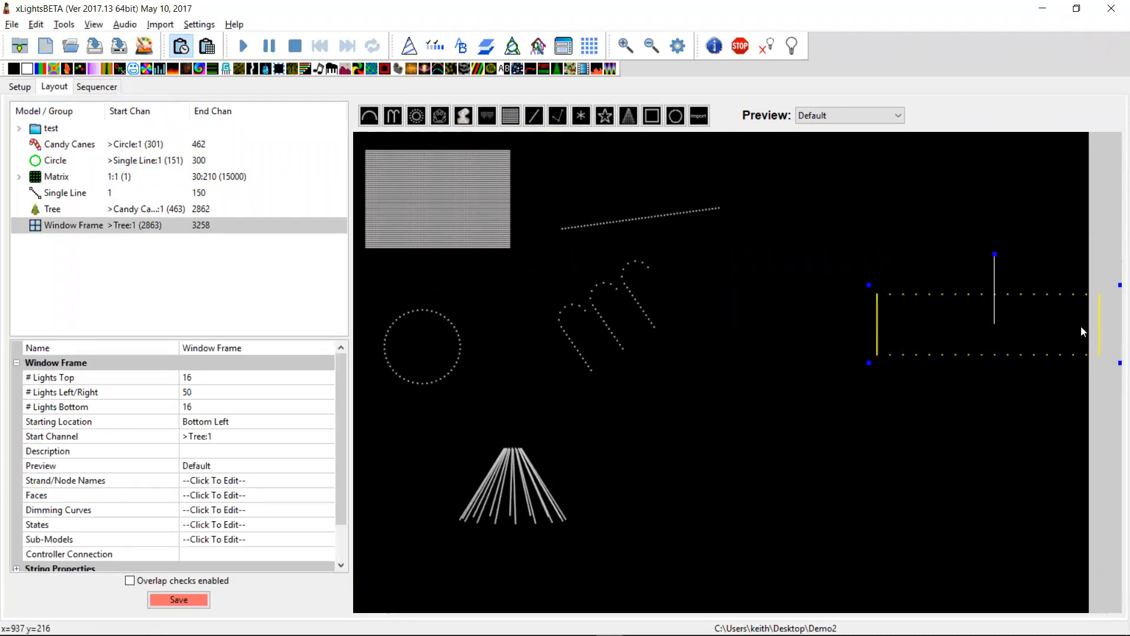
{"action": "left_click", "coordinate": [870, 399]}
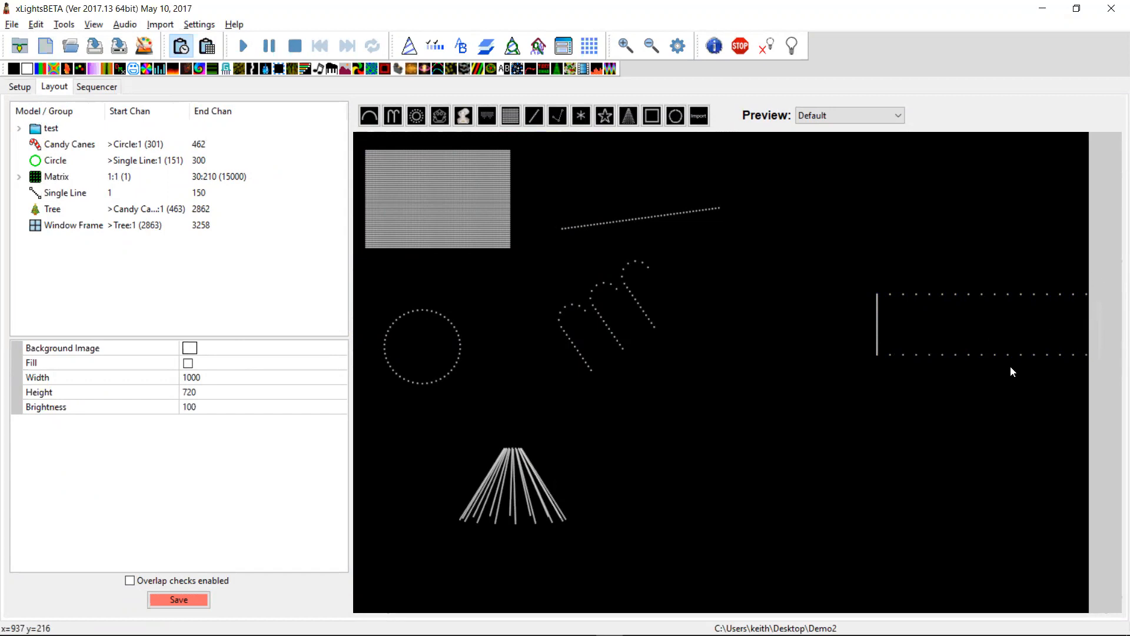
Check the README release notes, then import Star.xmodel from the Desktop's Demo2 folder into the empty space beside the candy canes.
{"action": "key", "text": "alt+Tab"}
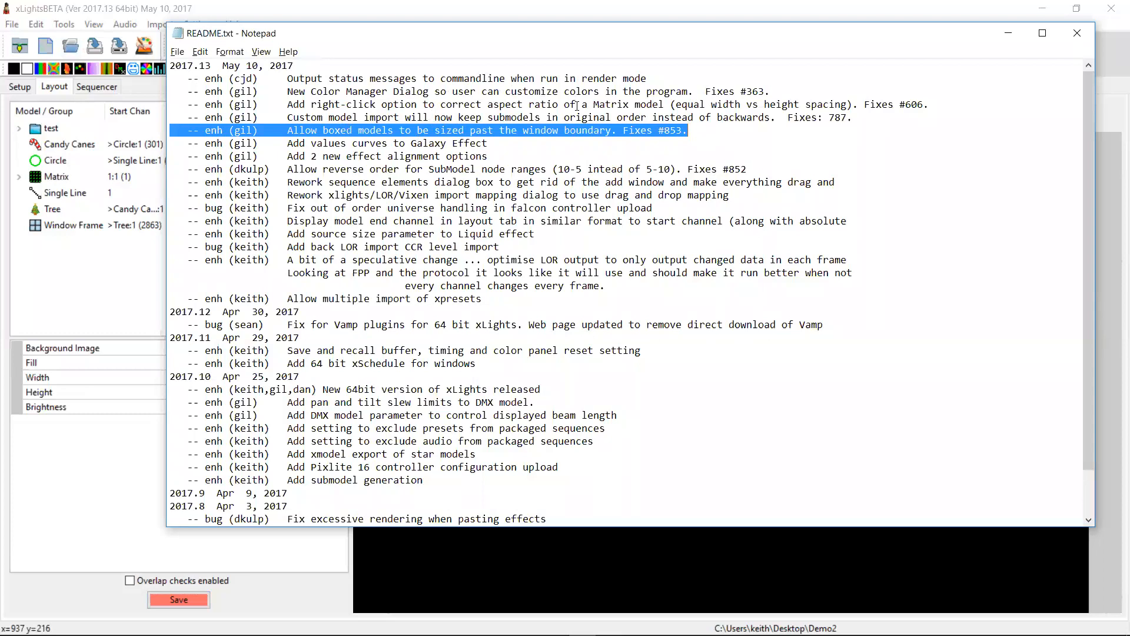
{"action": "left_click", "coordinate": [455, 539]}
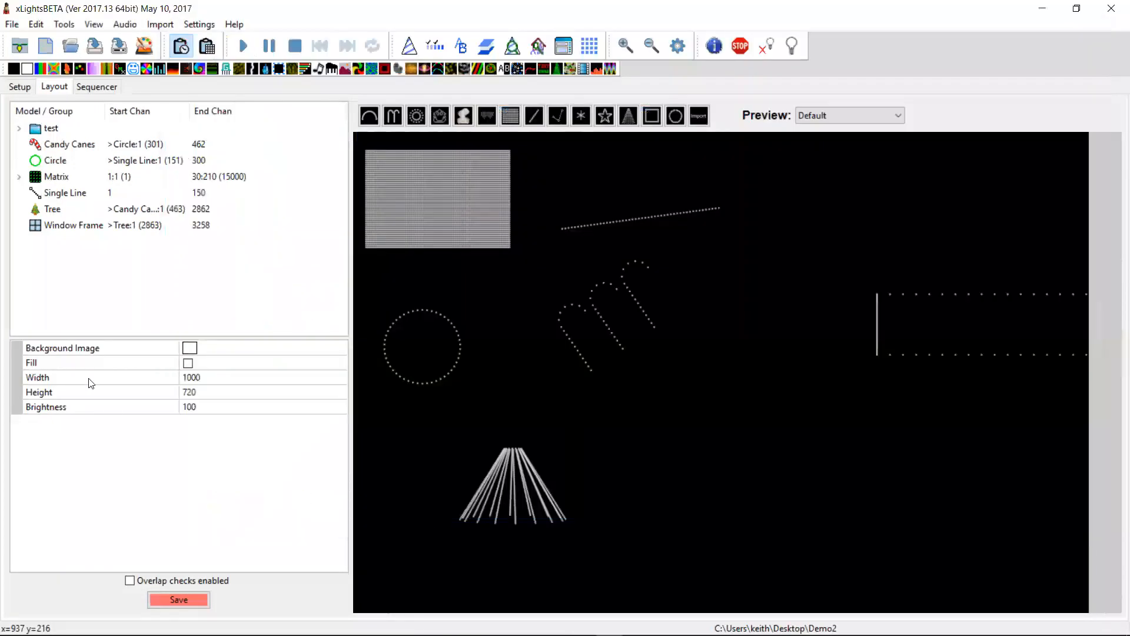
{"action": "left_click", "coordinate": [444, 241]}
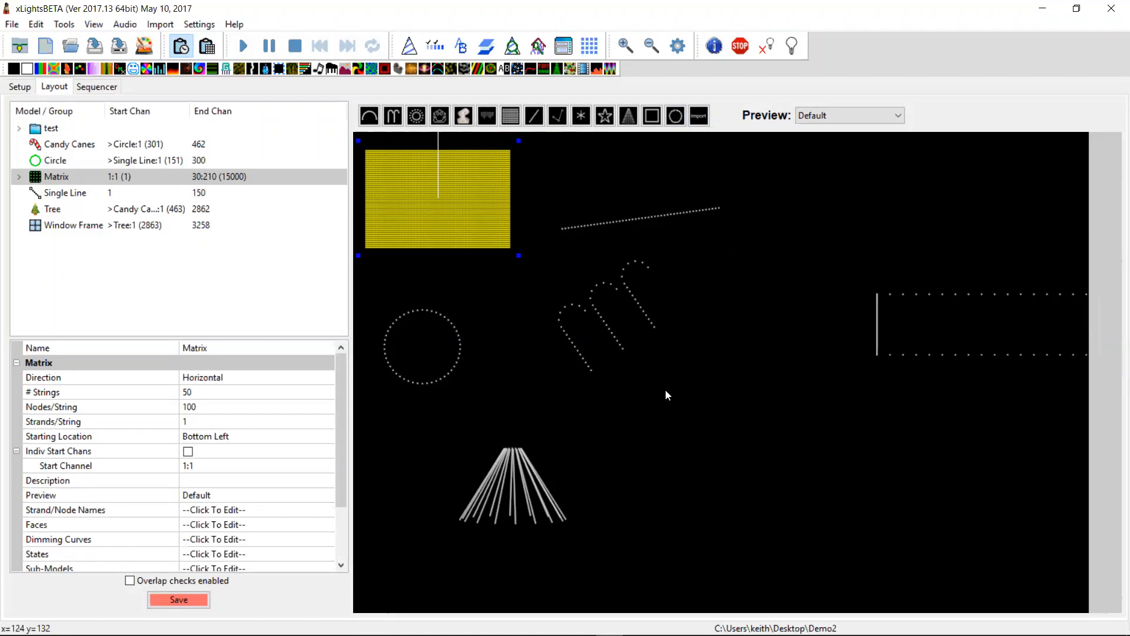
{"action": "left_click", "coordinate": [698, 118]}
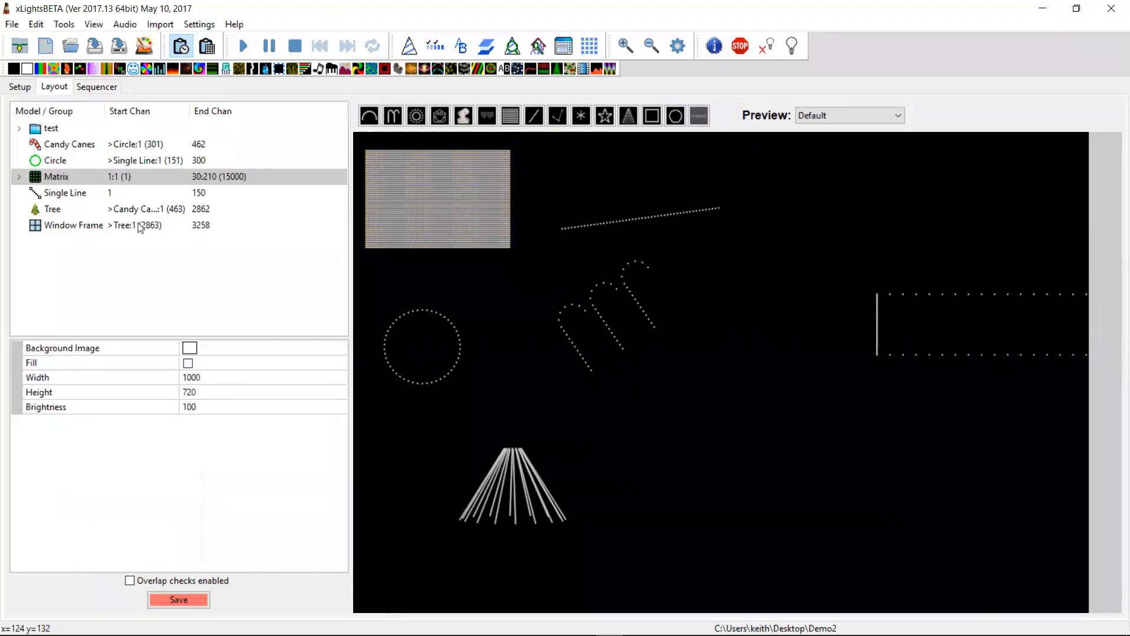
{"action": "left_click_drag", "start_coordinate": [681, 256], "coordinate": [769, 329]}
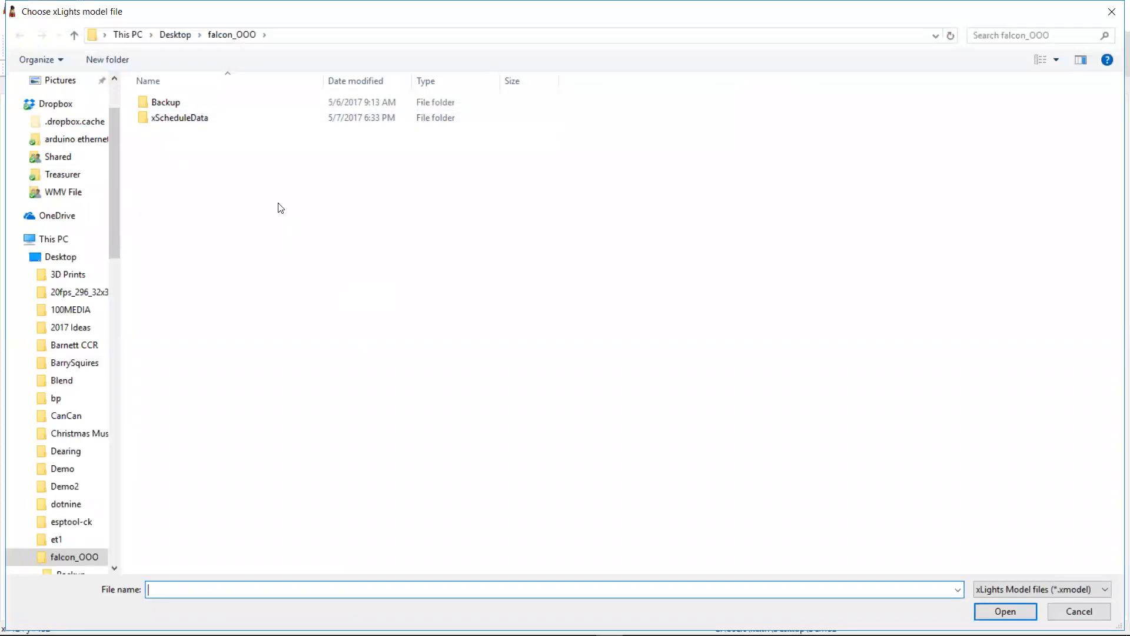
{"action": "left_click", "coordinate": [166, 35]}
{"action": "double_click", "coordinate": [168, 106]}
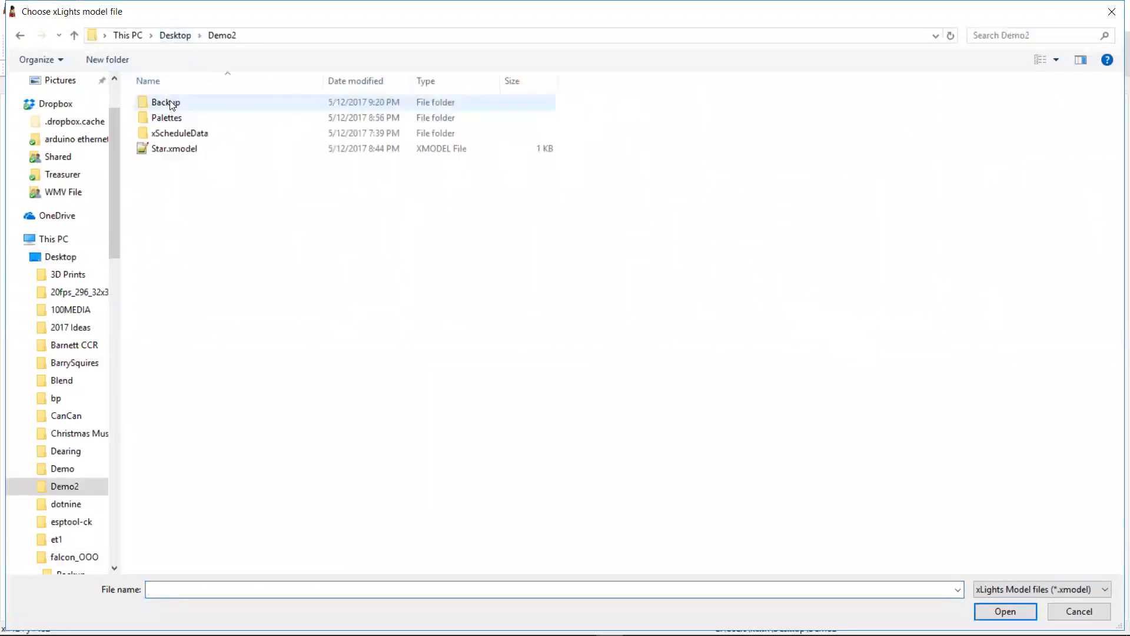
{"action": "double_click", "coordinate": [170, 148]}
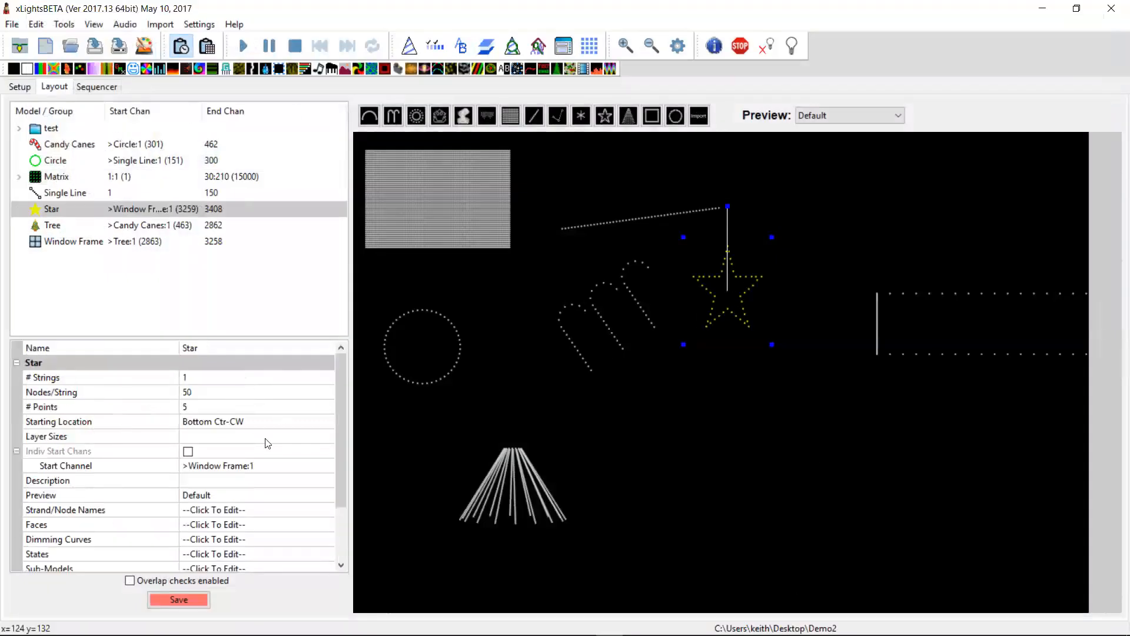
Inspect the imported Star's sub-models and close their dialog without changing anything.
{"action": "left_click", "coordinate": [340, 526]}
{"action": "left_click", "coordinate": [321, 495]}
{"action": "left_click", "coordinate": [327, 495]}
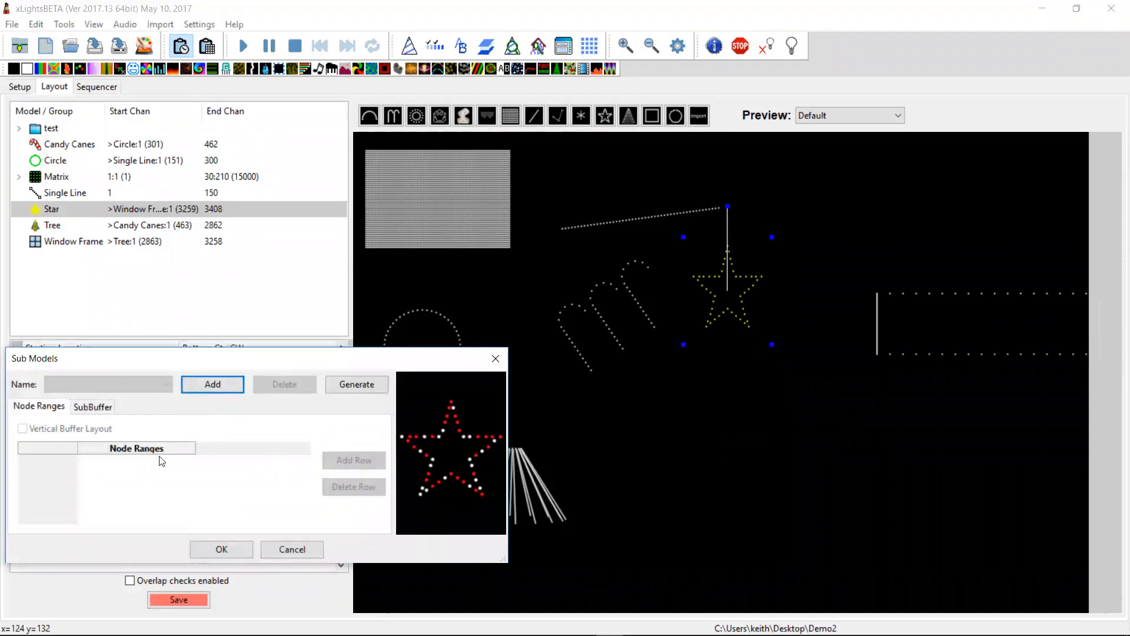
{"action": "left_click", "coordinate": [292, 549]}
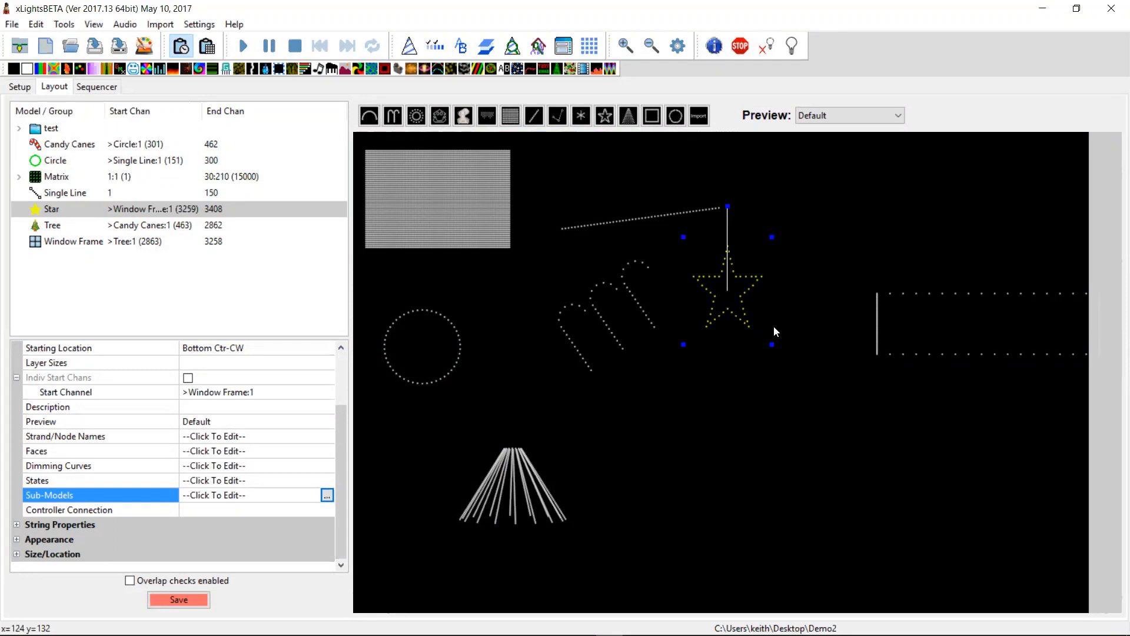
Highlight the README entry on correcting a Matrix model's aspect ratio and apply Correct Aspect Ratio to the Matrix in xLights.
{"action": "key", "text": "alt+Tab"}
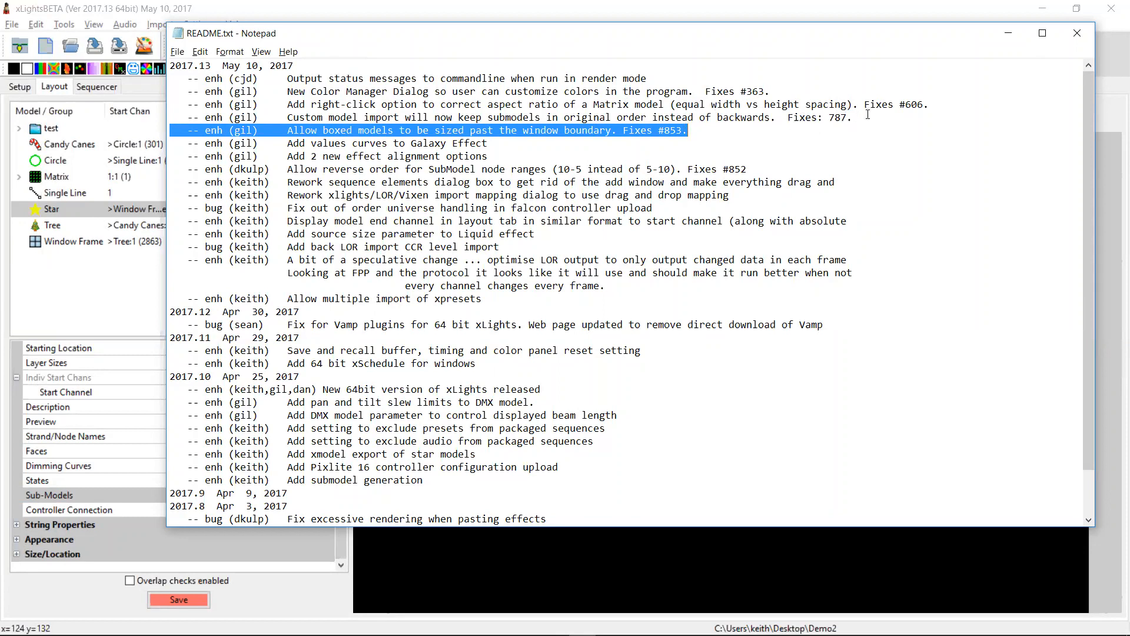
{"action": "left_click_drag", "start_coordinate": [938, 101], "coordinate": [429, 102]}
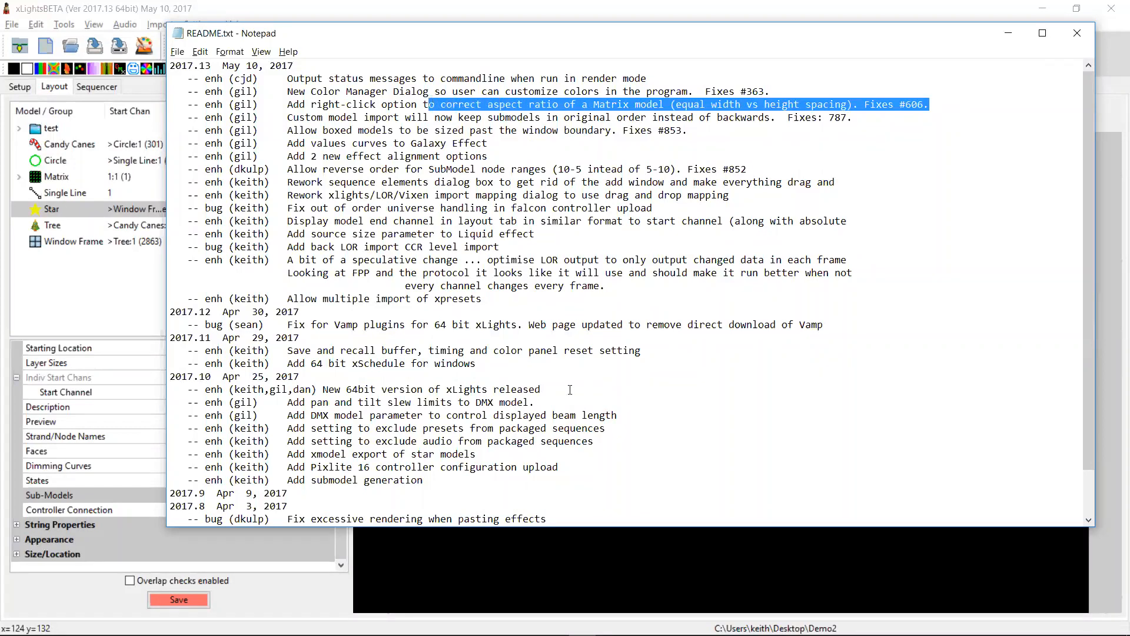
{"action": "left_click", "coordinate": [539, 555]}
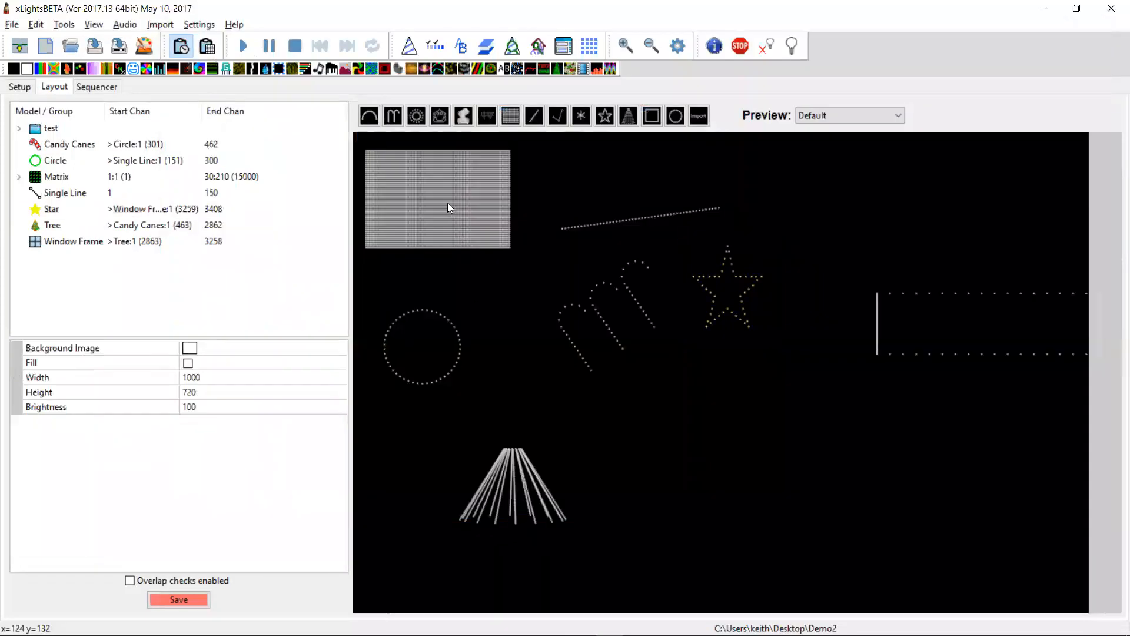
{"action": "left_click", "coordinate": [429, 197]}
{"action": "right_click", "coordinate": [429, 196]}
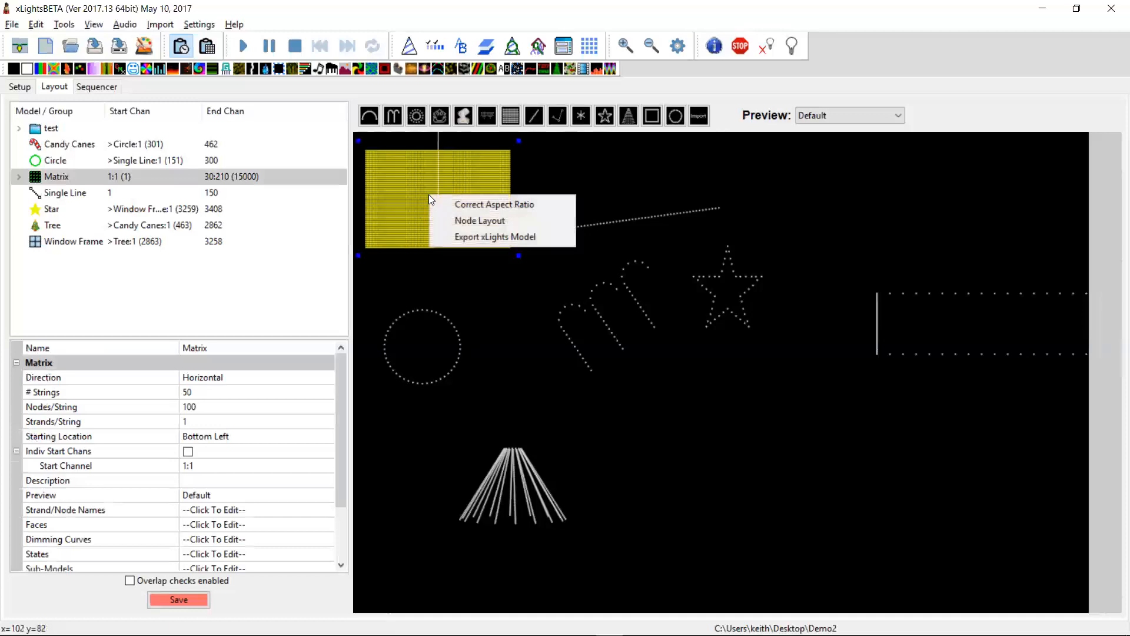
{"action": "left_click", "coordinate": [477, 204]}
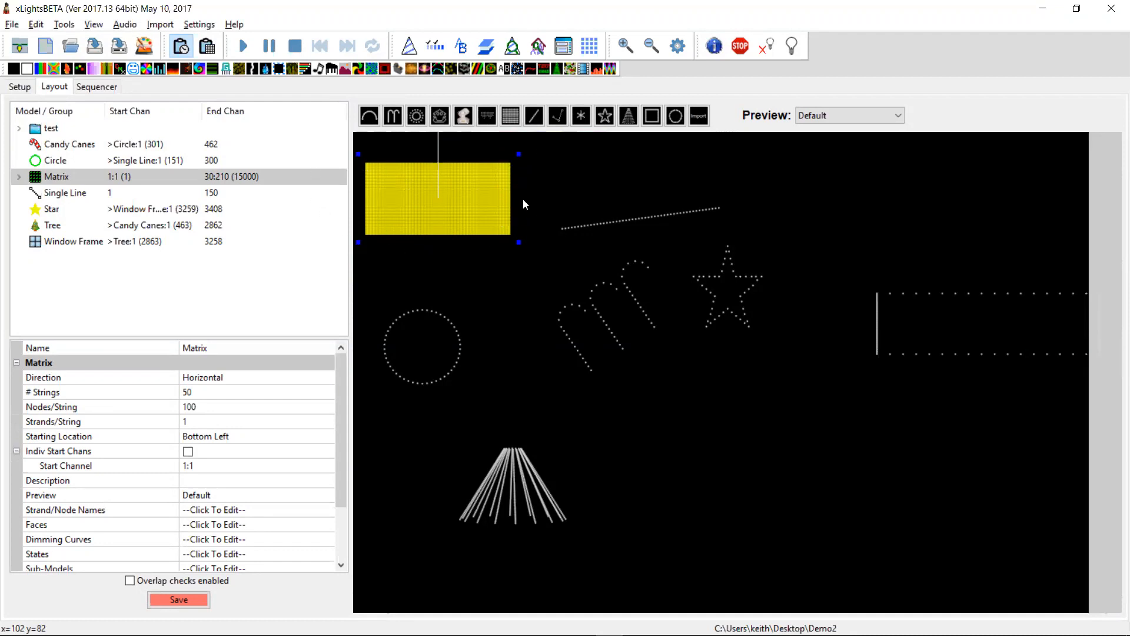
Resize the Matrix to a tall, narrow shape and correct its aspect ratio again.
{"action": "left_click_drag", "start_coordinate": [519, 244], "coordinate": [487, 360]}
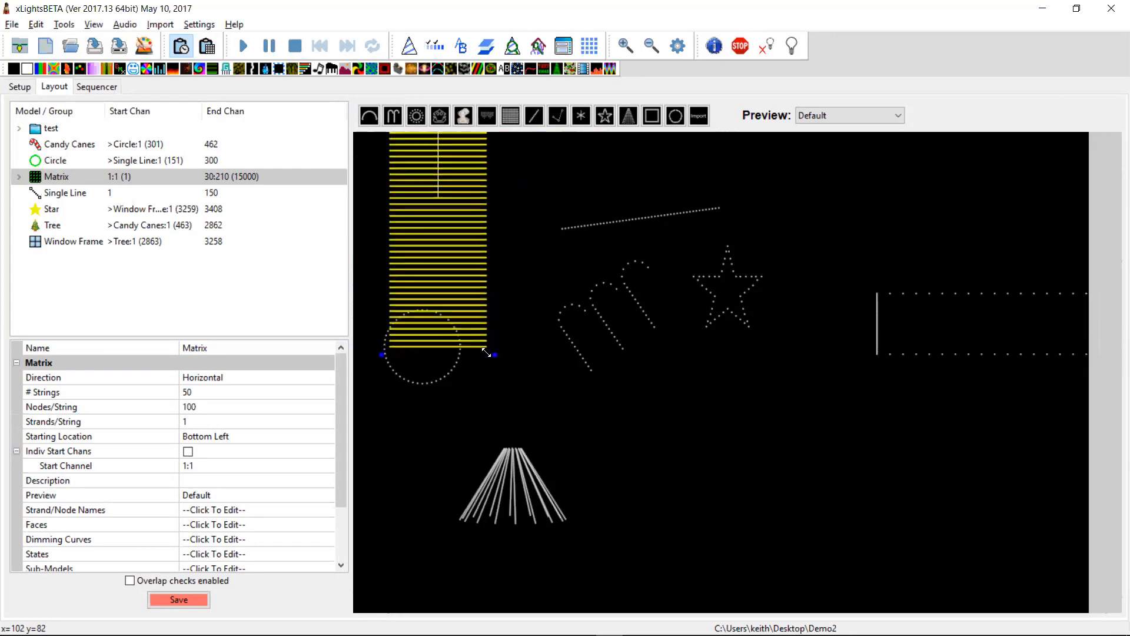
{"action": "right_click", "coordinate": [452, 256]}
{"action": "left_click", "coordinate": [501, 262]}
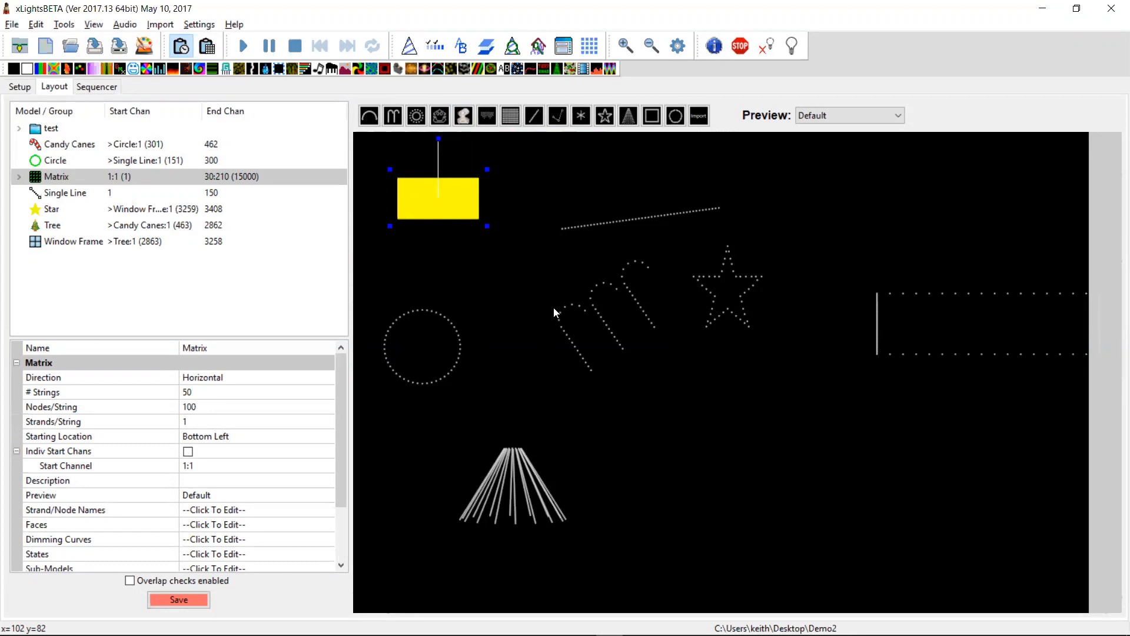
Go back to the README release notes and highlight the entry on outputting status messages to the commandline in render mode.
{"action": "key", "text": "alt+Tab"}
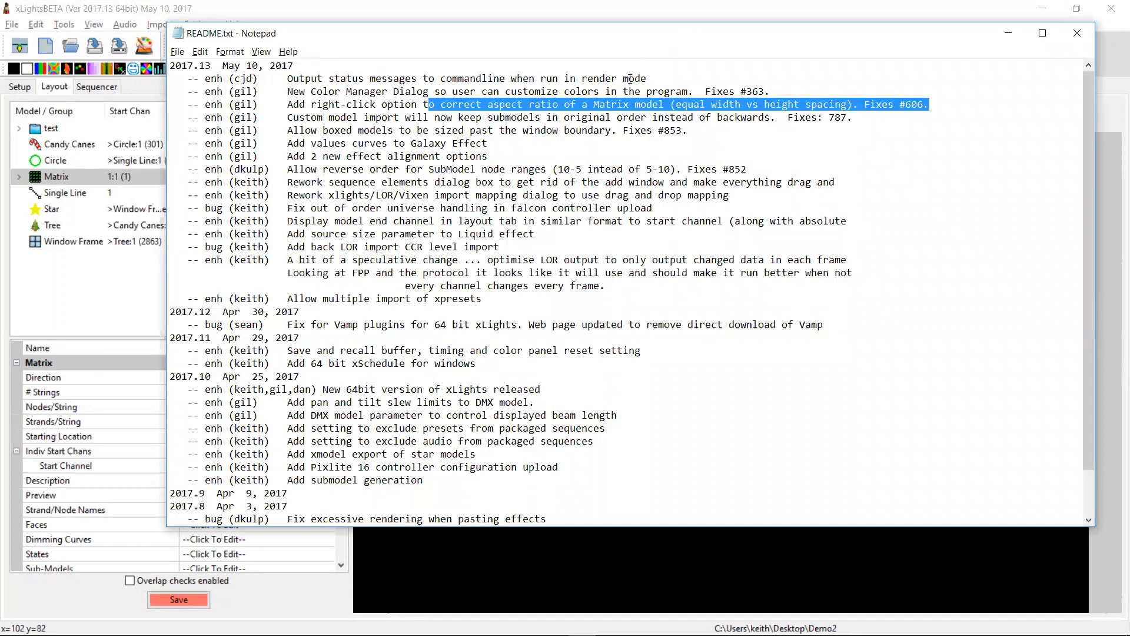
{"action": "left_click", "coordinate": [606, 105]}
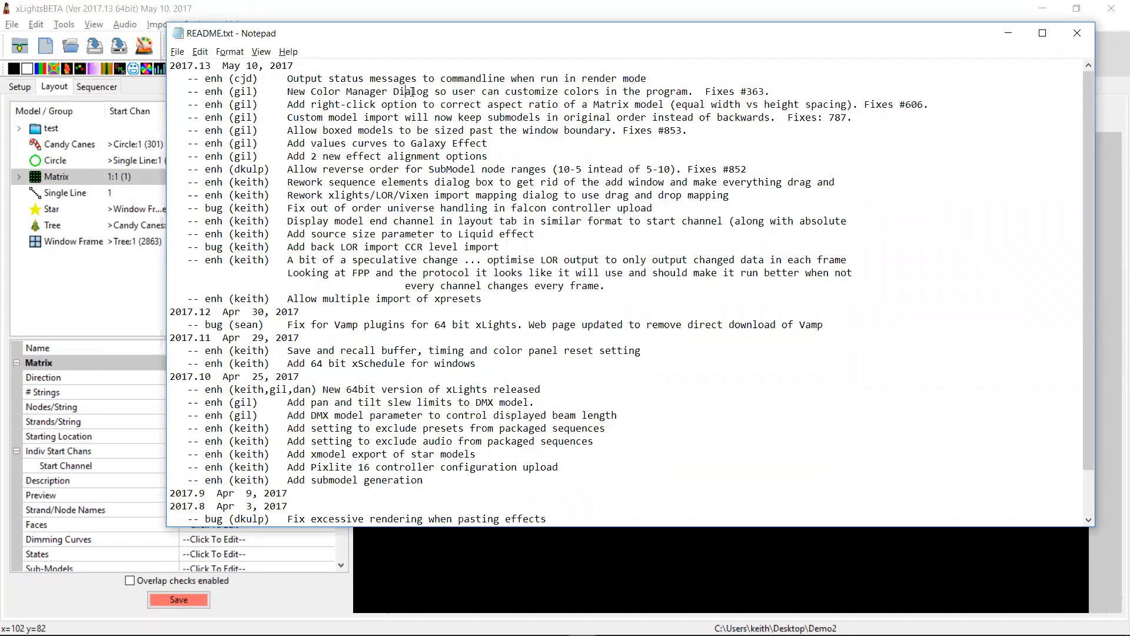
{"action": "left_click_drag", "start_coordinate": [411, 91], "coordinate": [619, 93]}
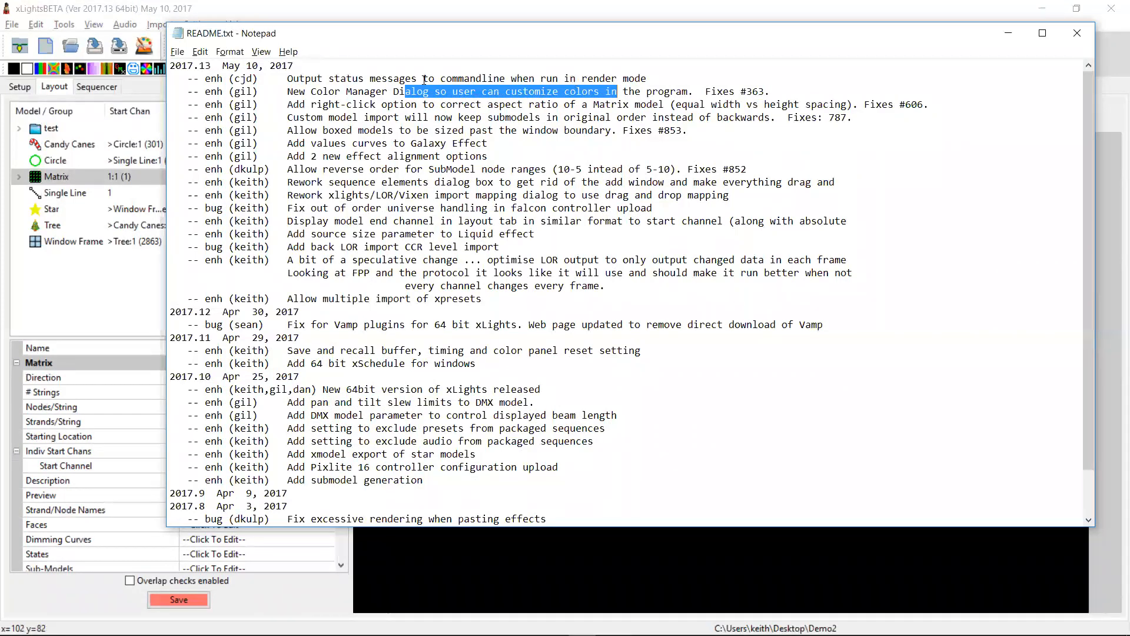
{"action": "left_click_drag", "start_coordinate": [343, 79], "coordinate": [144, 77]}
{"action": "left_click", "coordinate": [656, 78]}
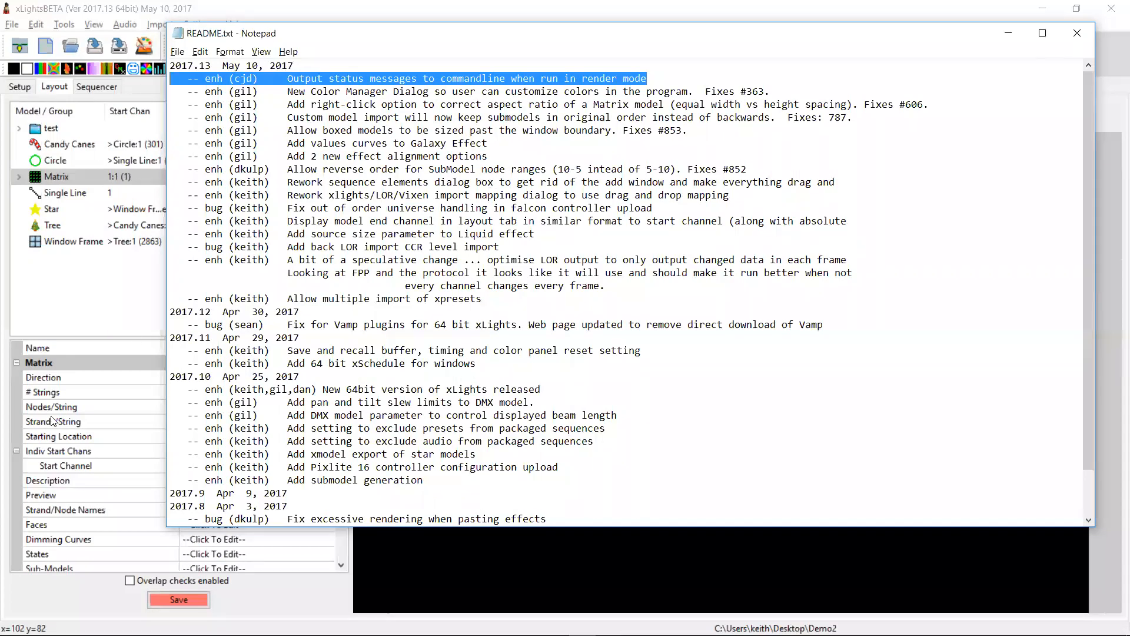
Switch to File Explorer and browse to the Home folder inside Documents\mylights.
{"action": "mouse_move", "coordinate": [70, 624]}
{"action": "left_click", "coordinate": [148, 623]}
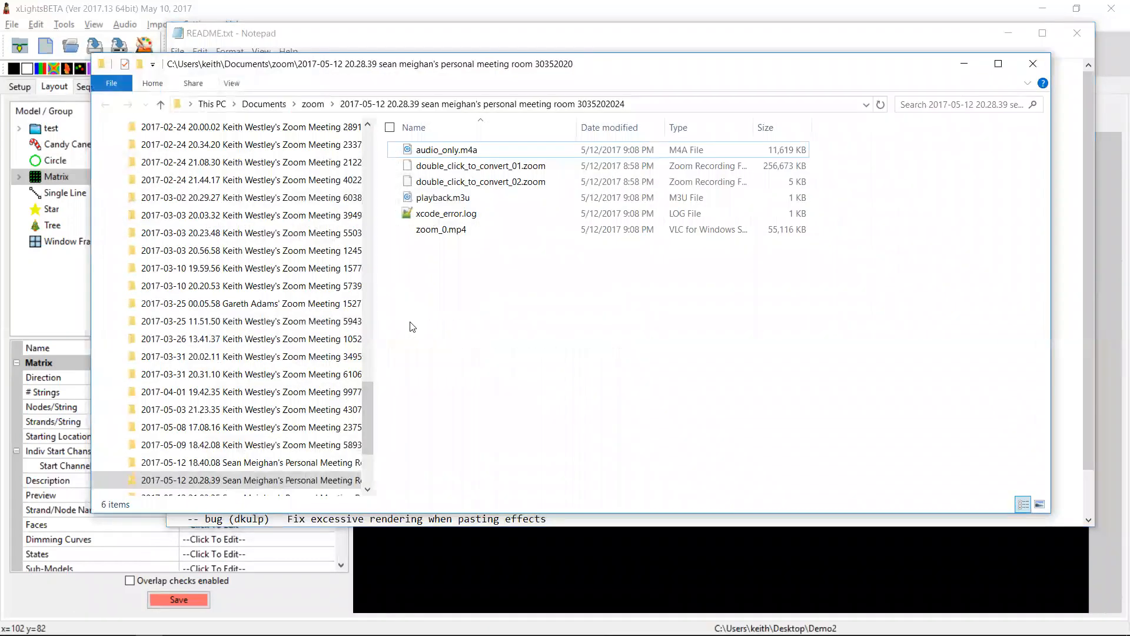
{"action": "left_click_drag", "start_coordinate": [367, 410], "coordinate": [362, 318]}
{"action": "left_click", "coordinate": [147, 267]}
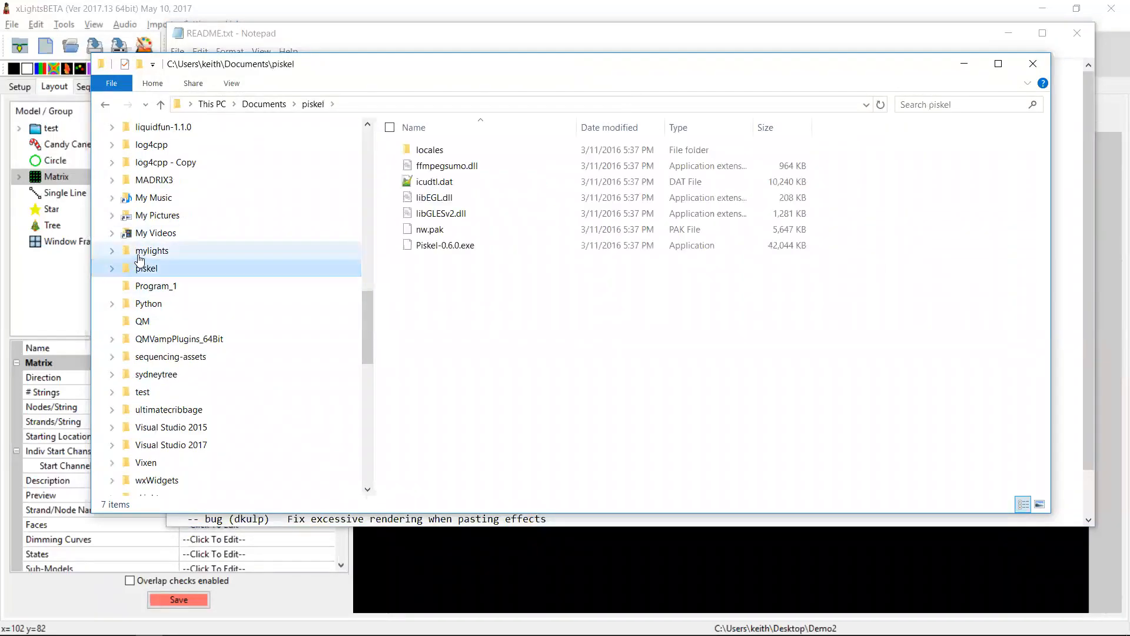
{"action": "left_click", "coordinate": [152, 250]}
{"action": "double_click", "coordinate": [429, 167]}
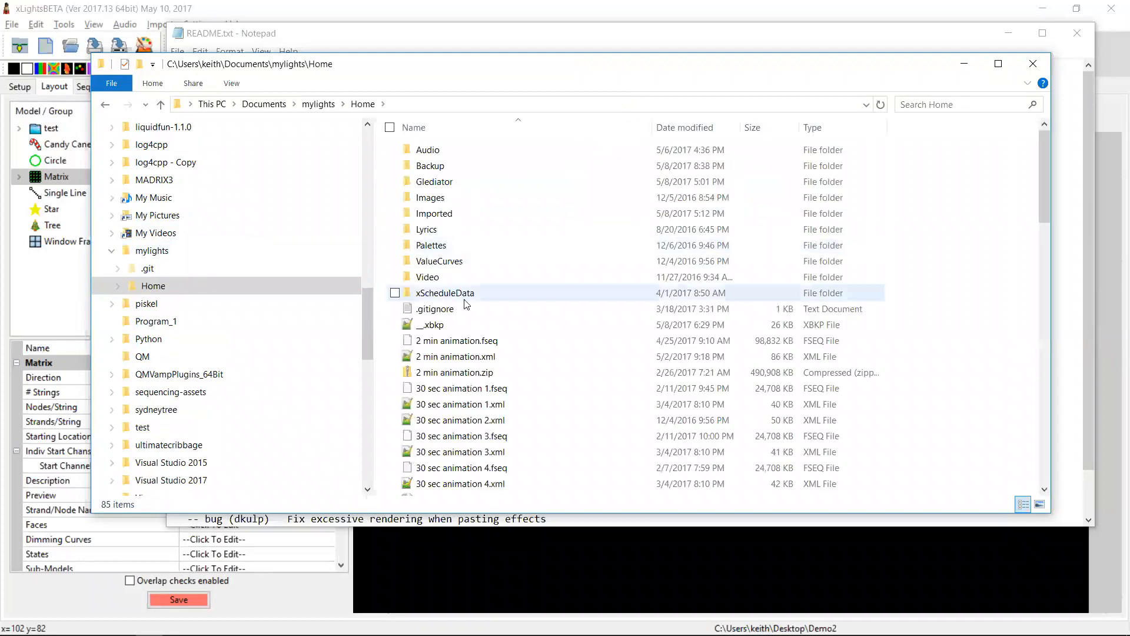
Open the build.cmd script for editing in Notepad and highlight its render command "xlights /r %1.xml".
{"action": "left_click", "coordinate": [529, 346]}
{"action": "scroll", "coordinate": [532, 351], "scroll_direction": "down", "scroll_amount": 5}
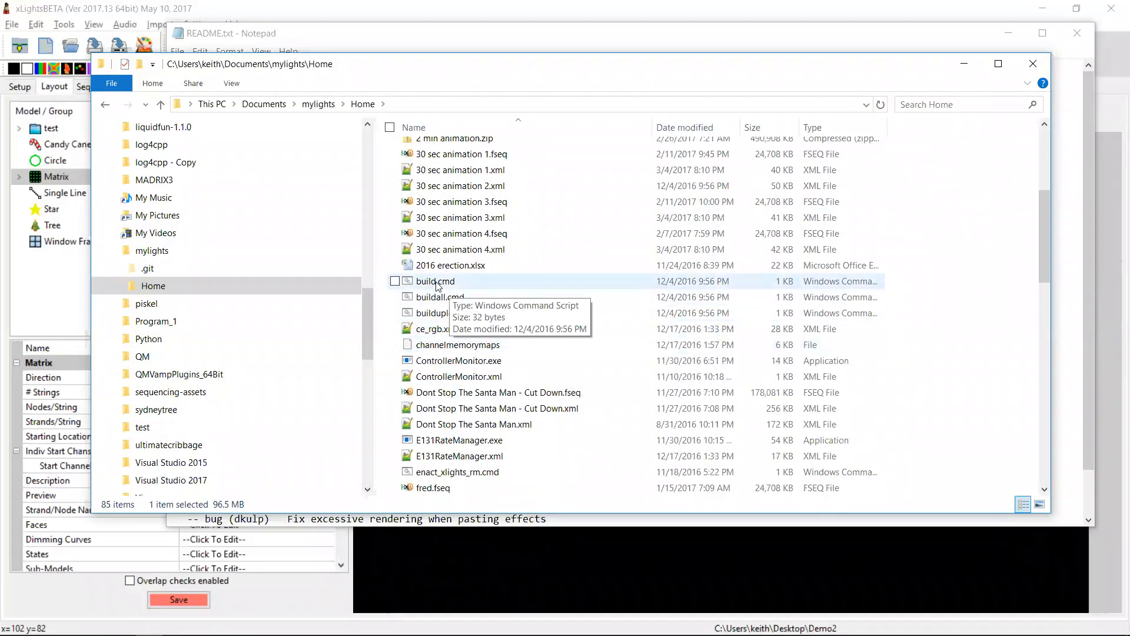
{"action": "left_click", "coordinate": [436, 284]}
{"action": "right_click", "coordinate": [436, 283]}
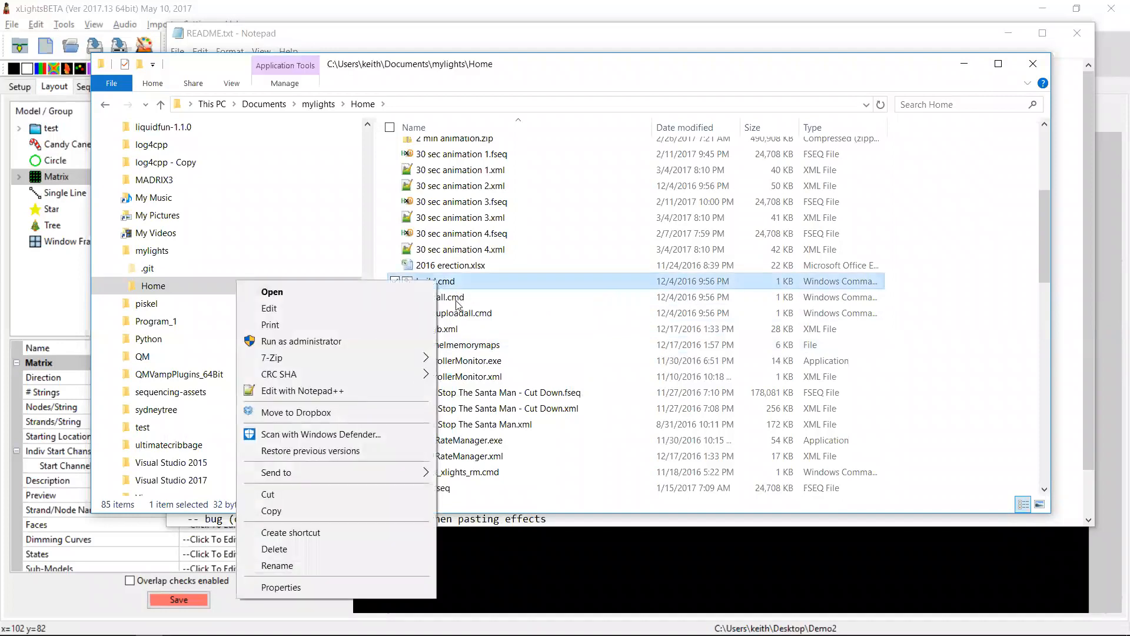
{"action": "left_click", "coordinate": [349, 307]}
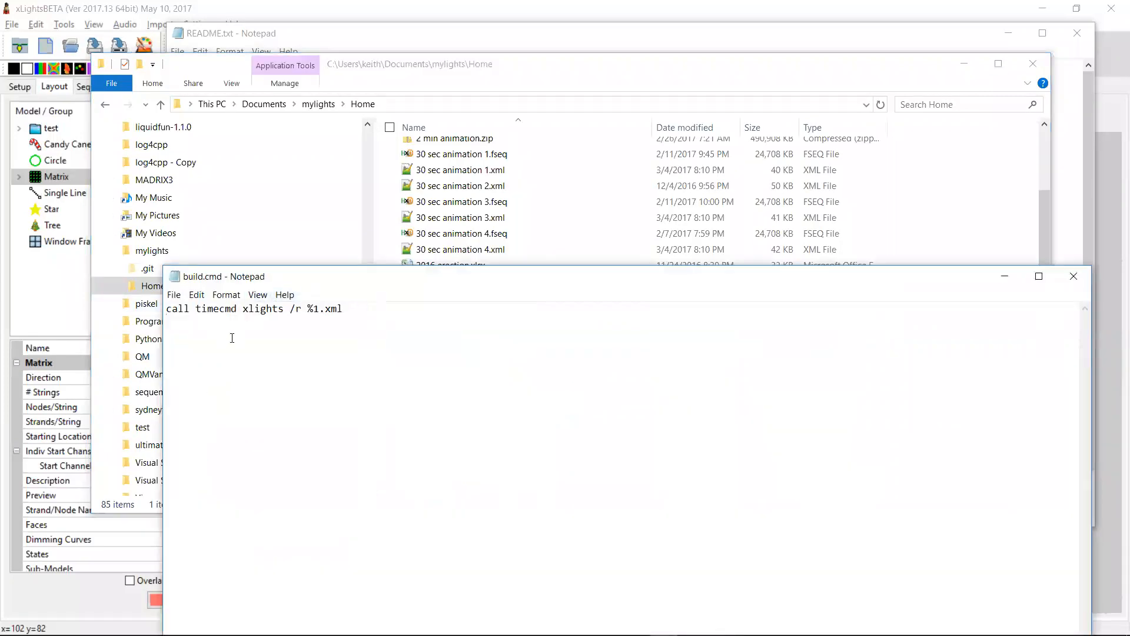
{"action": "left_click_drag", "start_coordinate": [243, 310], "coordinate": [350, 311]}
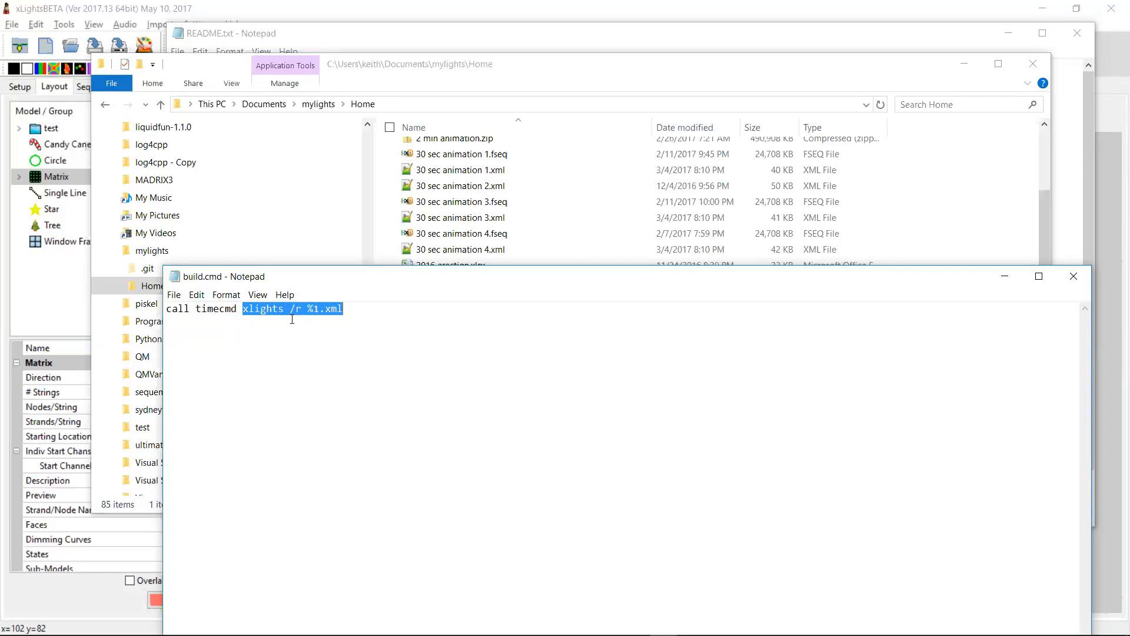
Minimize File Explorer, check the xLights layout briefly, and return to the README release notes in Notepad.
{"action": "left_click", "coordinate": [964, 63]}
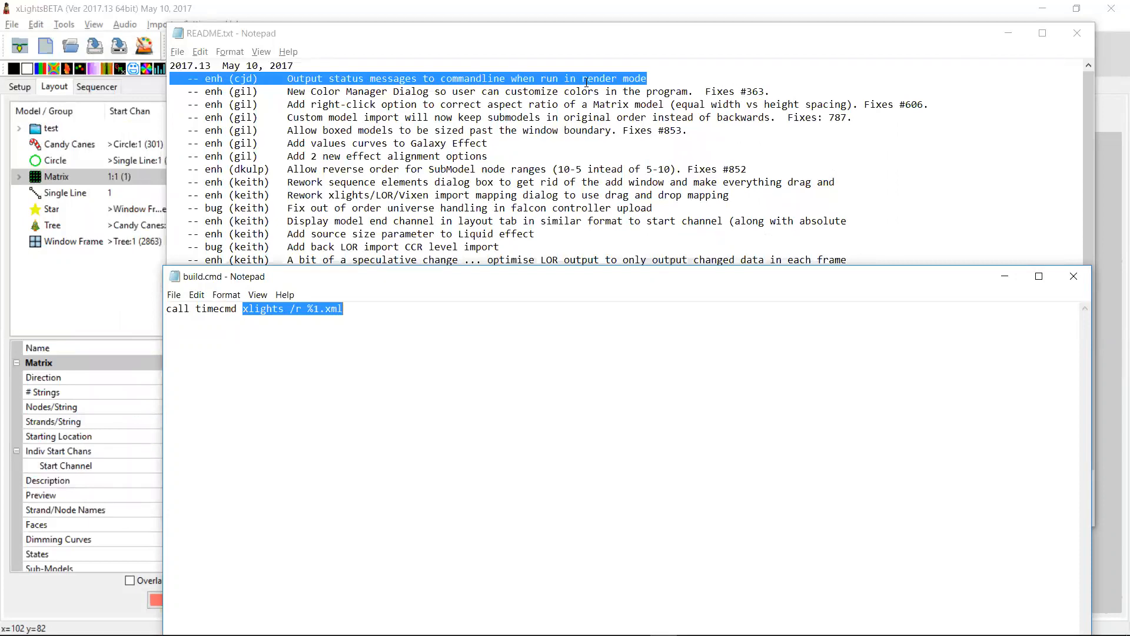
{"action": "left_click", "coordinate": [586, 79]}
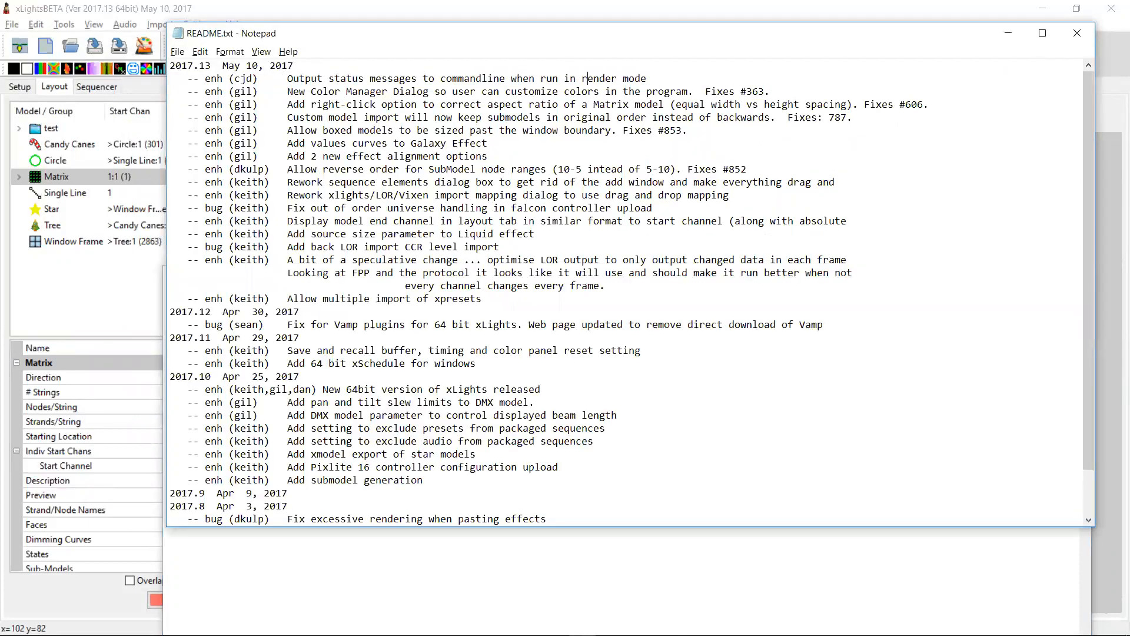
{"action": "left_click", "coordinate": [238, 11]}
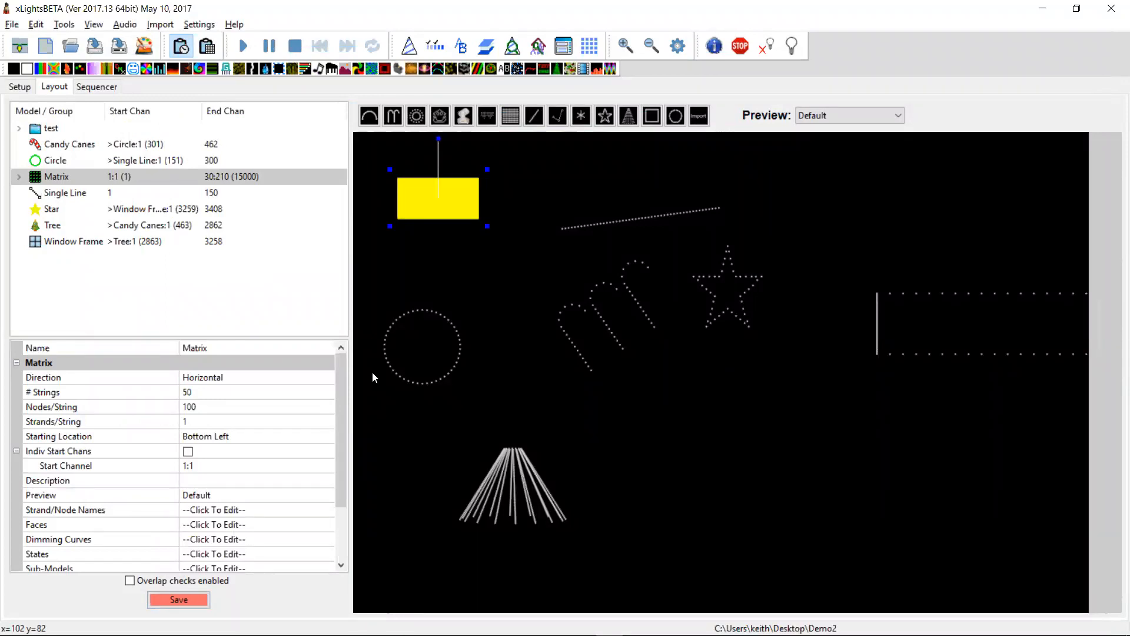
{"action": "key", "text": "alt+Tab"}
{"action": "left_click_drag", "start_coordinate": [377, 299], "coordinate": [384, 298]}
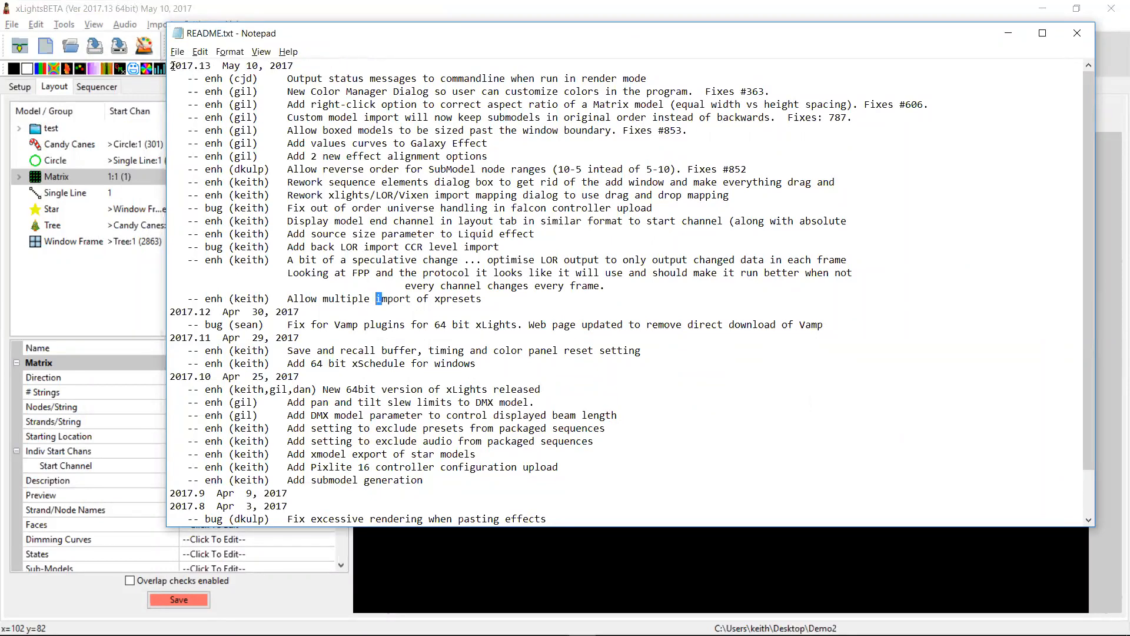
Highlight the 2017.13 version heading in the README and look over the release notes listed beneath it.
{"action": "left_click_drag", "start_coordinate": [171, 66], "coordinate": [296, 65]}
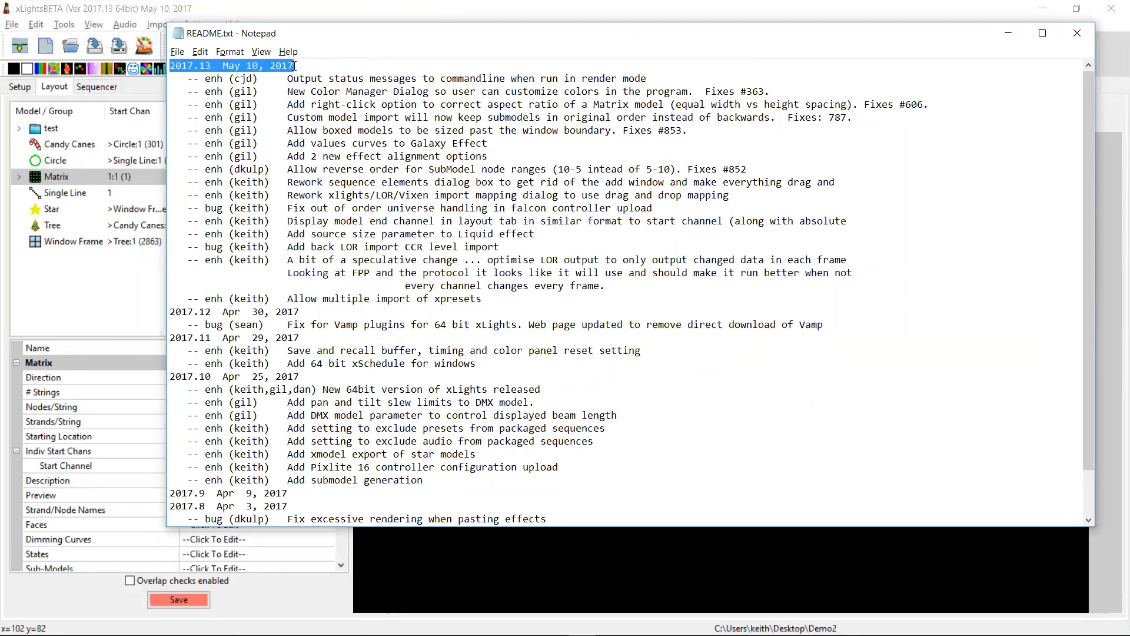
{"action": "left_click_drag", "start_coordinate": [216, 65], "coordinate": [156, 60]}
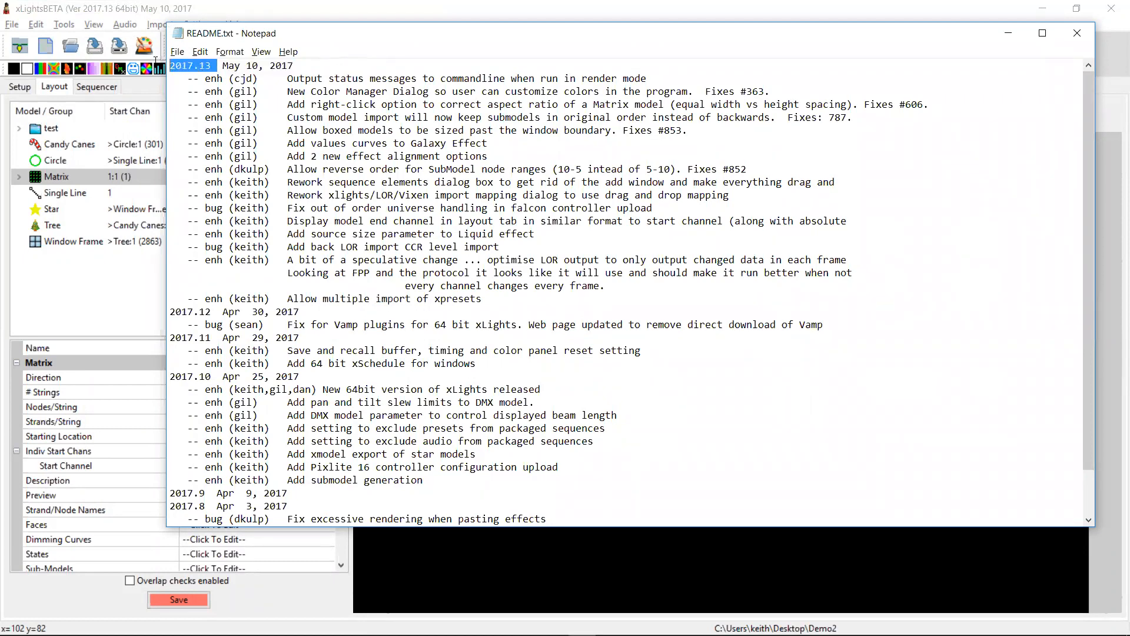
{"action": "left_click", "coordinate": [243, 137]}
{"action": "scroll", "coordinate": [252, 151], "scroll_direction": "down", "scroll_amount": 1}
{"action": "scroll", "coordinate": [252, 152], "scroll_direction": "up", "scroll_amount": 1}
{"action": "left_click_drag", "start_coordinate": [211, 65], "coordinate": [170, 65]}
{"action": "scroll", "coordinate": [268, 168], "scroll_direction": "down", "scroll_amount": 1}
{"action": "scroll", "coordinate": [297, 187], "scroll_direction": "up", "scroll_amount": 1}
{"action": "scroll", "coordinate": [362, 215], "scroll_direction": "down", "scroll_amount": 1}
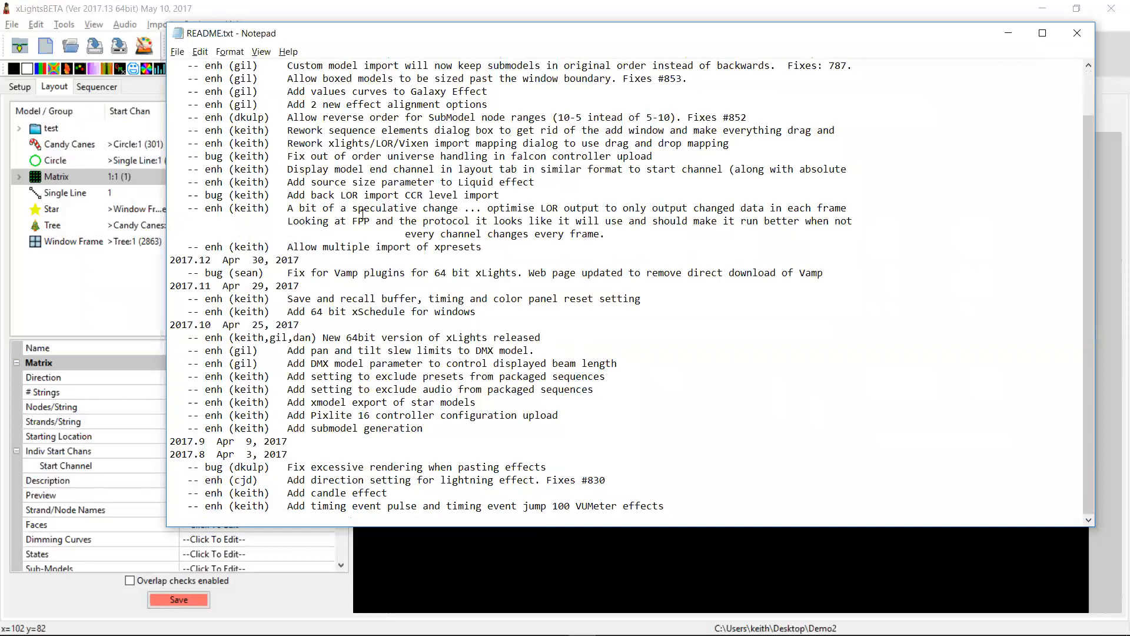
{"action": "scroll", "coordinate": [353, 236], "scroll_direction": "up", "scroll_amount": 1}
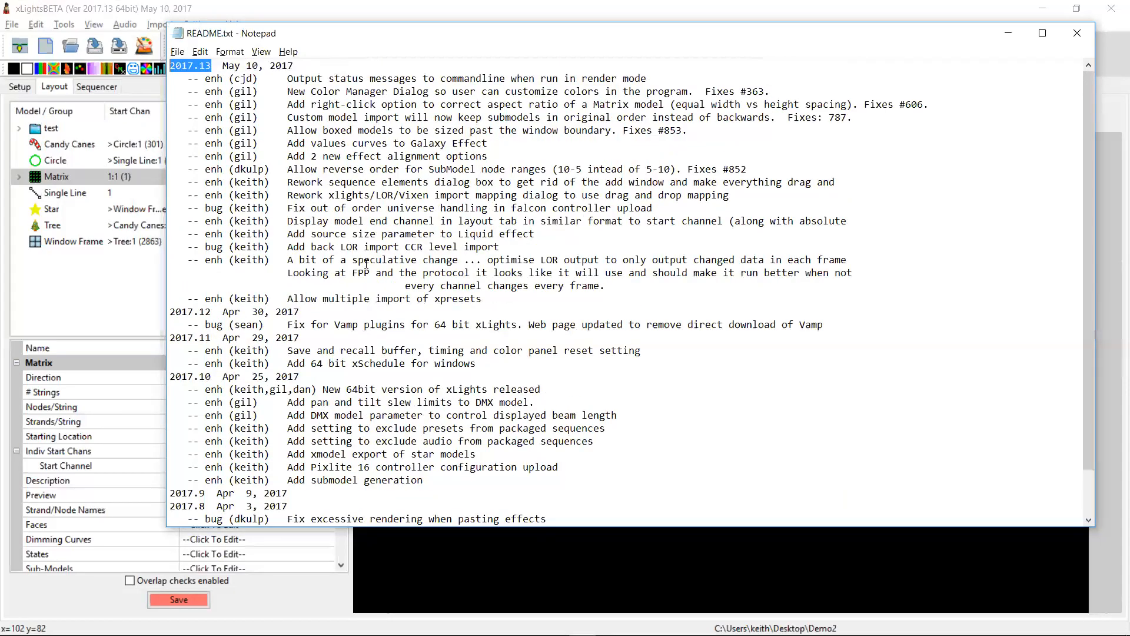